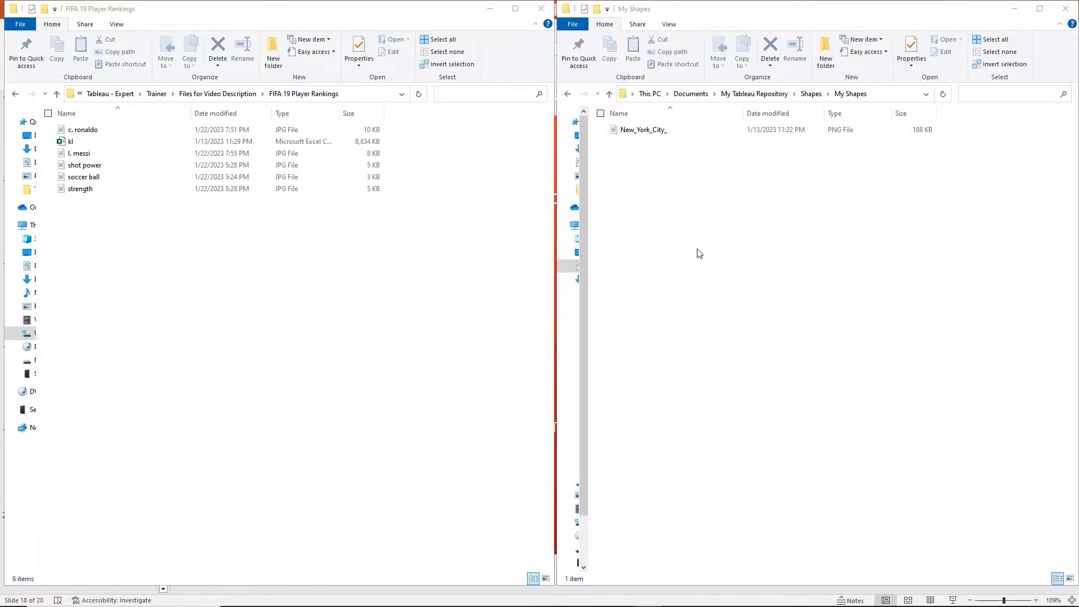
# Copy all files except kl from the FIFA 19 Player Rankings folder into the My Shapes folder
pyautogui.click(48, 114)
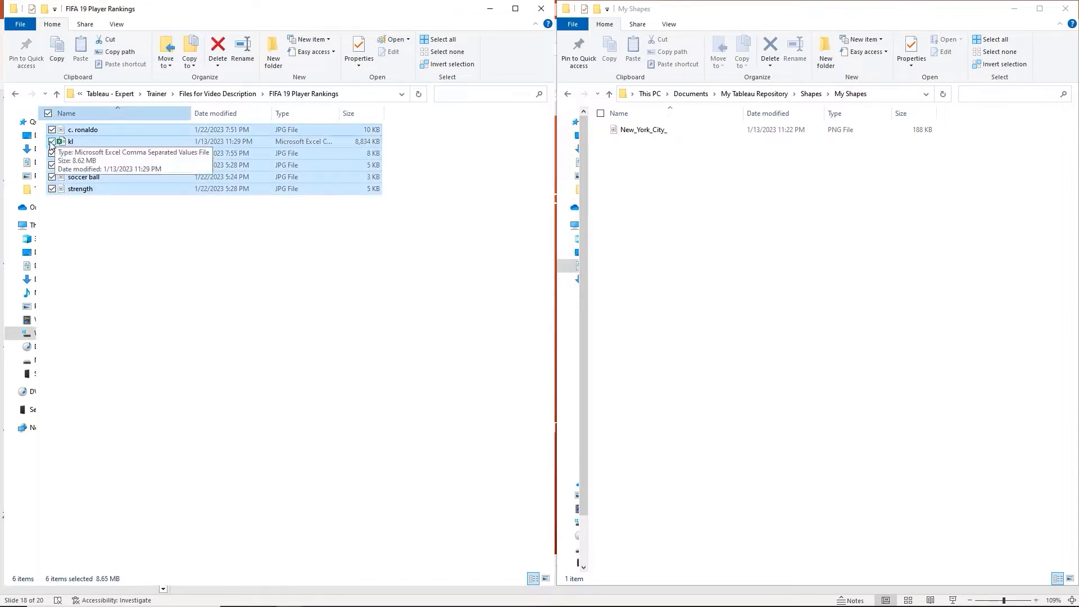
pyautogui.click(51, 141)
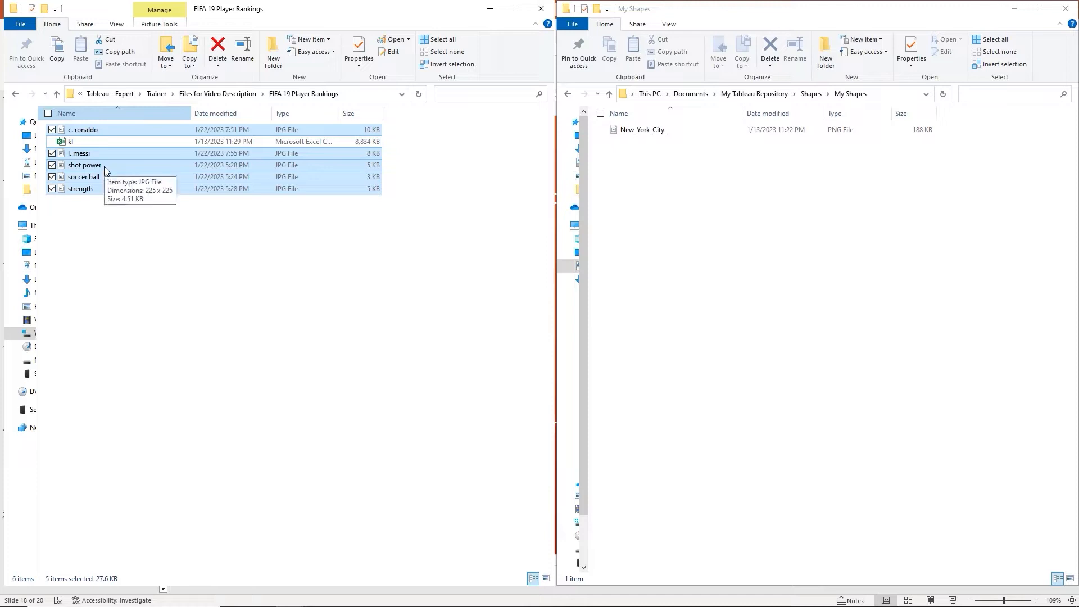
pyautogui.moveTo(103, 166); pyautogui.dragTo(739, 231)
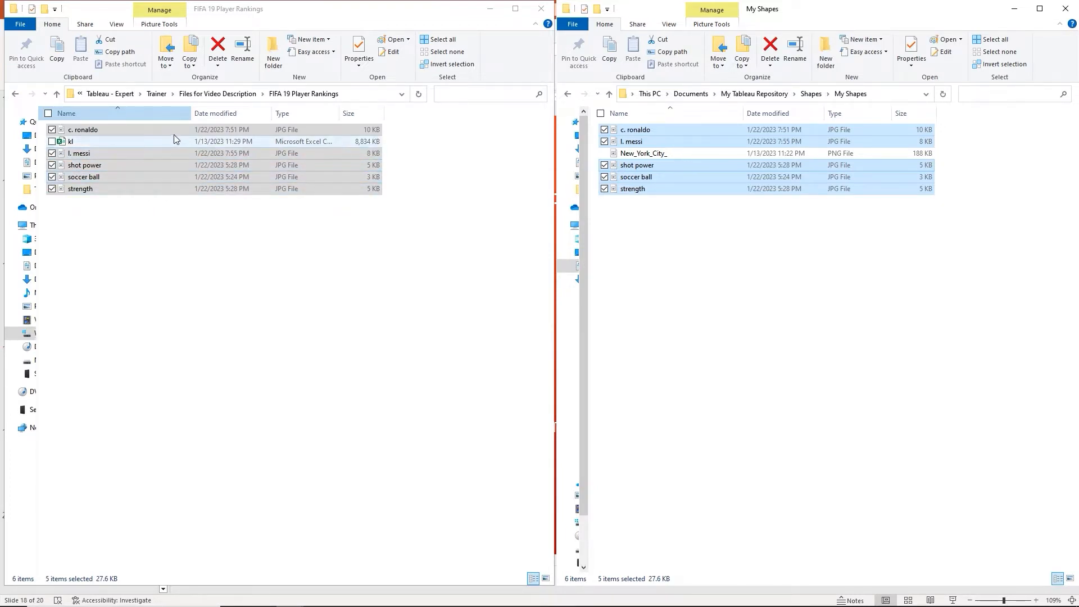
pyautogui.click(124, 221)
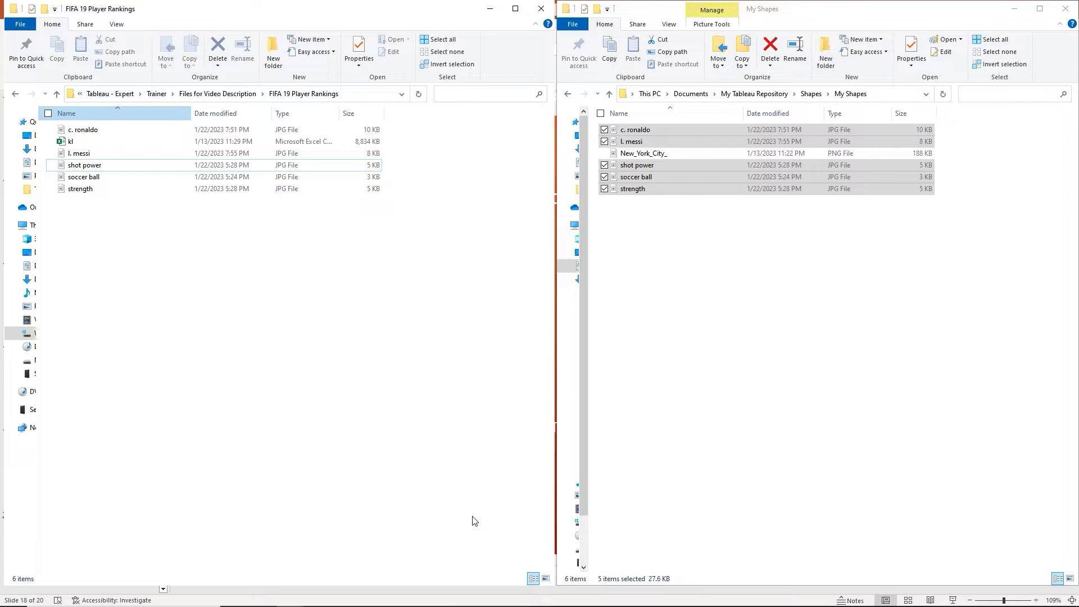
# Switch to Tableau and connect to the kl text file in the FIFA 19 Player Rankings folder
pyautogui.hotkey('alt', 'Tab')
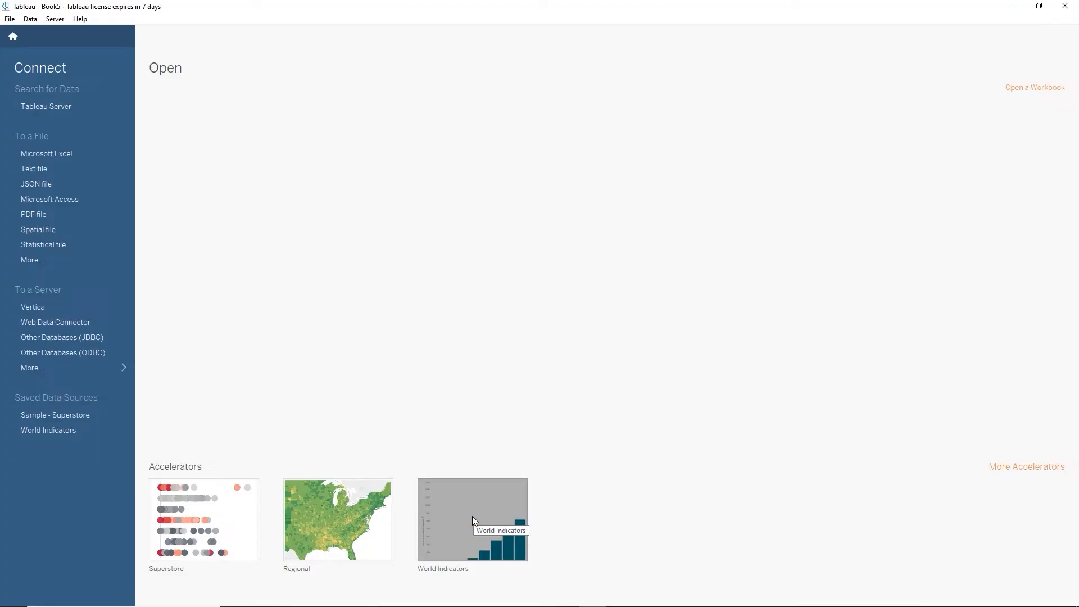
pyautogui.click(41, 174)
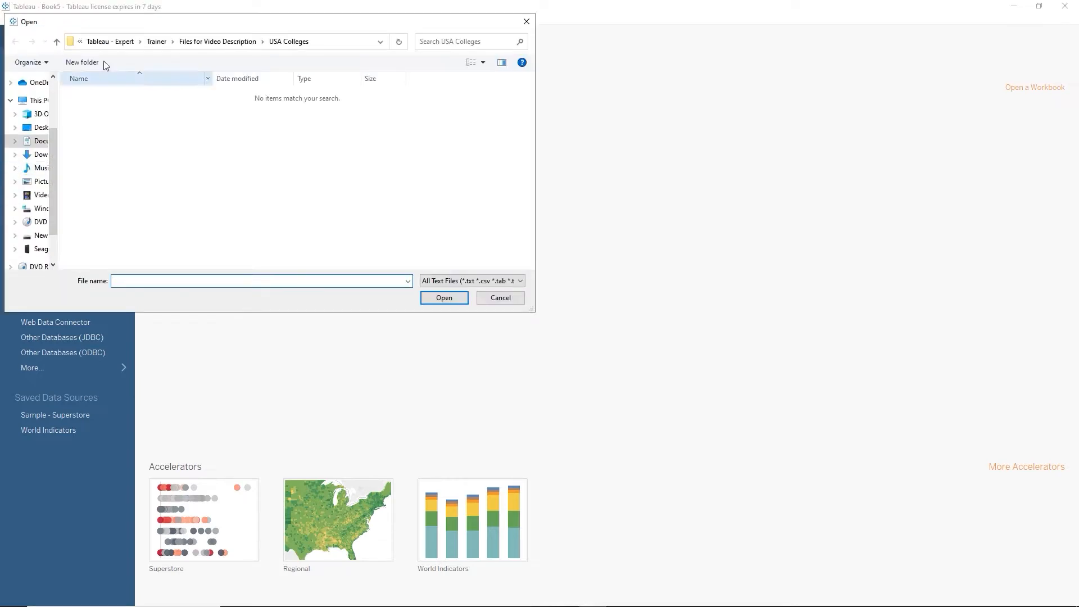
pyautogui.click(262, 41)
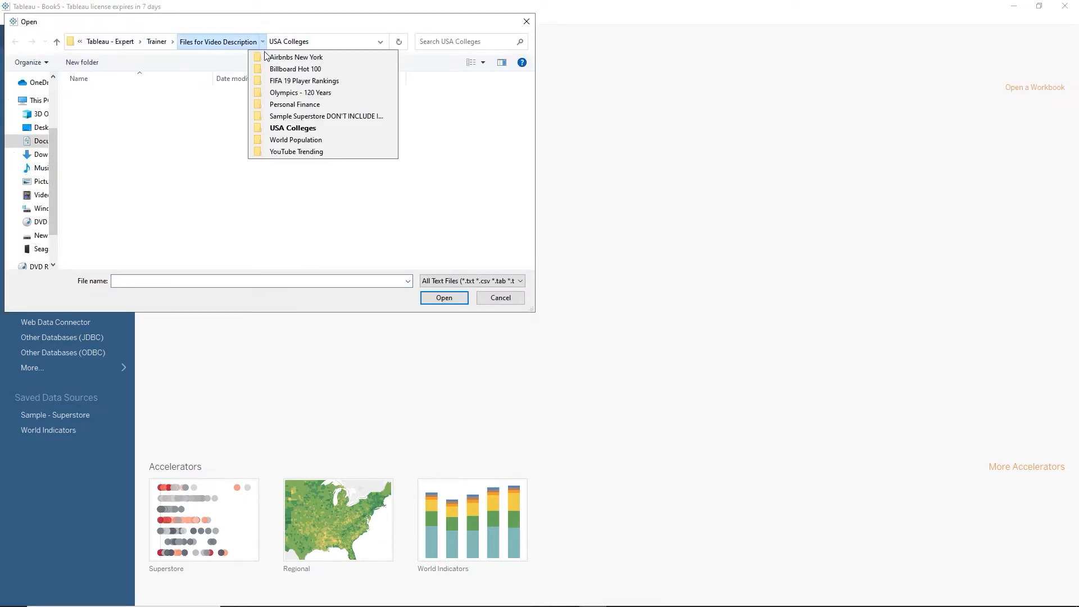
pyautogui.click(273, 83)
pyautogui.doubleClick(90, 100)
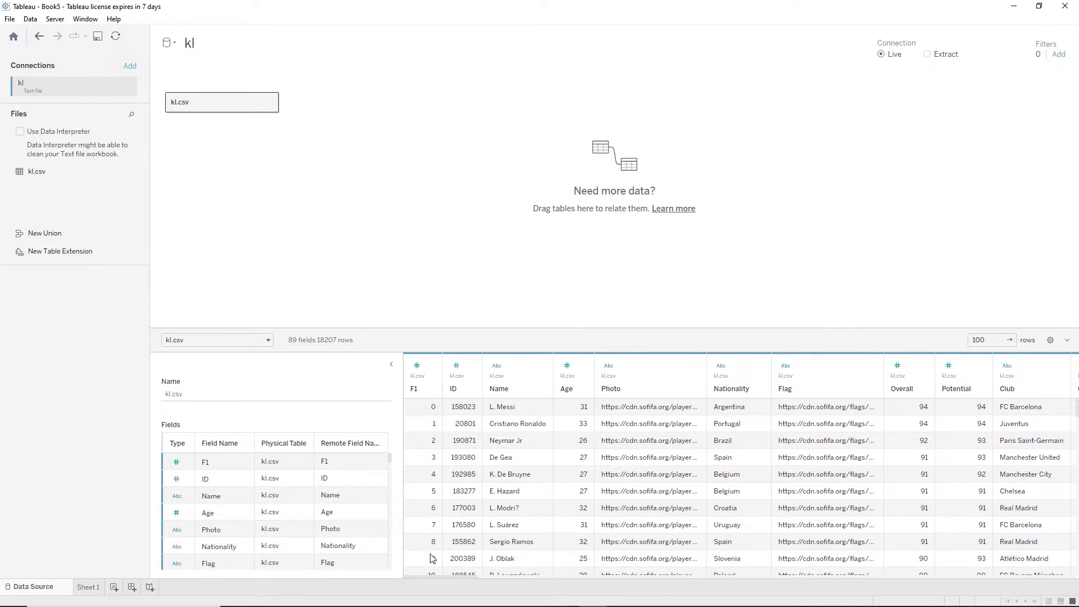
# Look through the kl.csv data rows and hide the F1 column
pyautogui.scroll(-2, 413, 425)
pyautogui.scroll(-5, 413, 427)
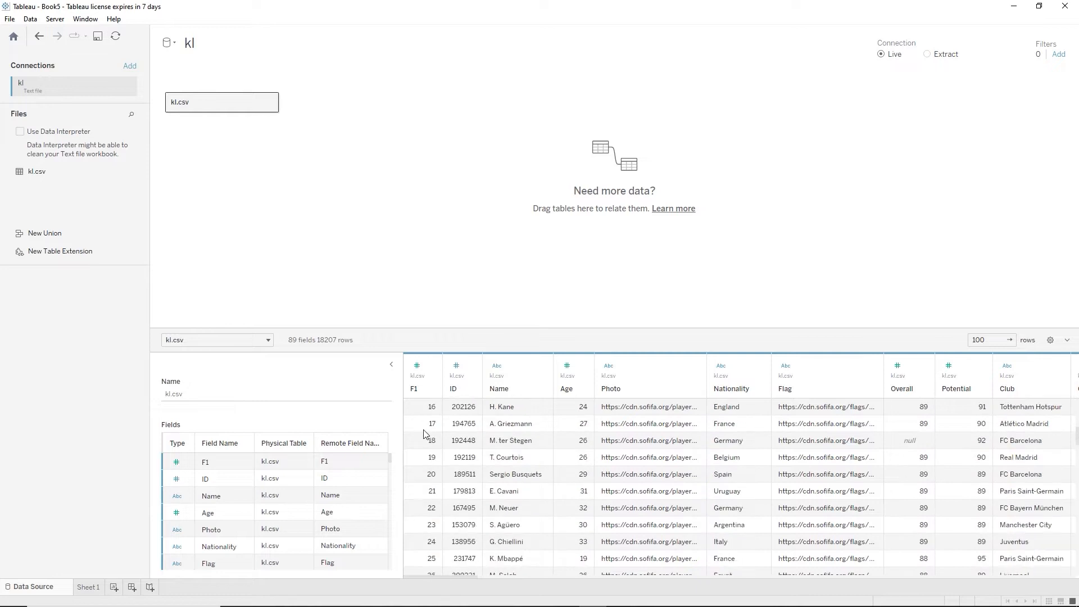
pyautogui.scroll(7, 424, 434)
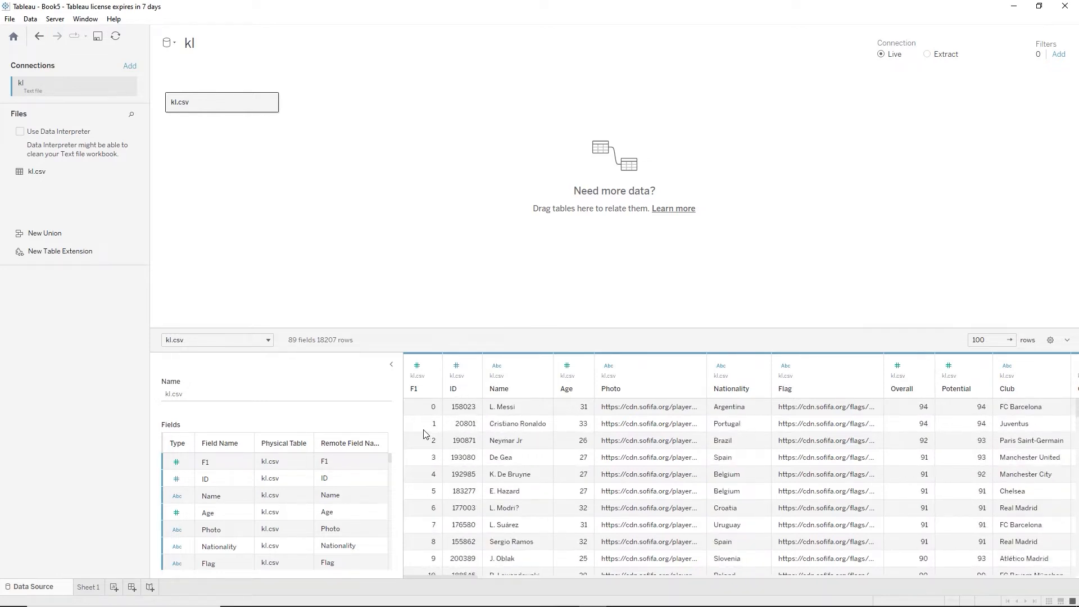
pyautogui.rightClick(419, 391)
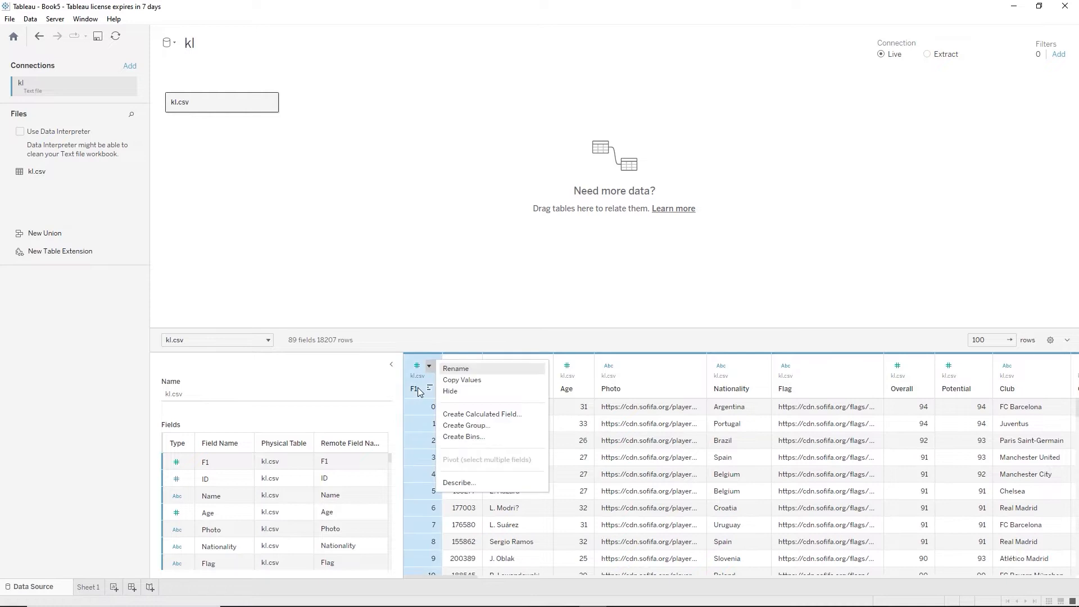
pyautogui.click(456, 391)
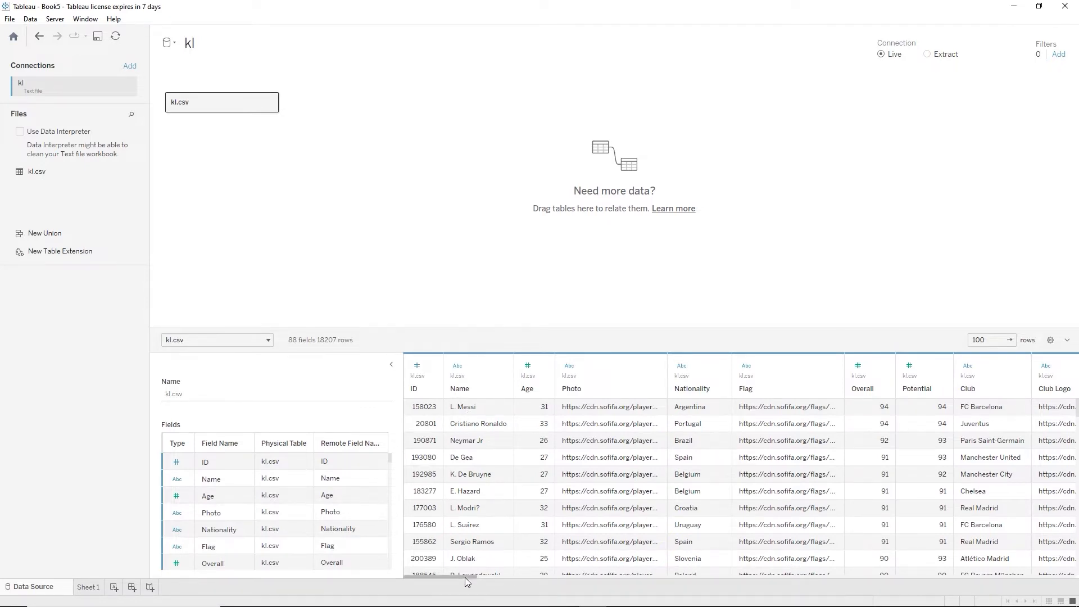
# Add a data source filter on the years of the Joined field that excludes Null
pyautogui.moveTo(464, 578); pyautogui.dragTo(589, 590)
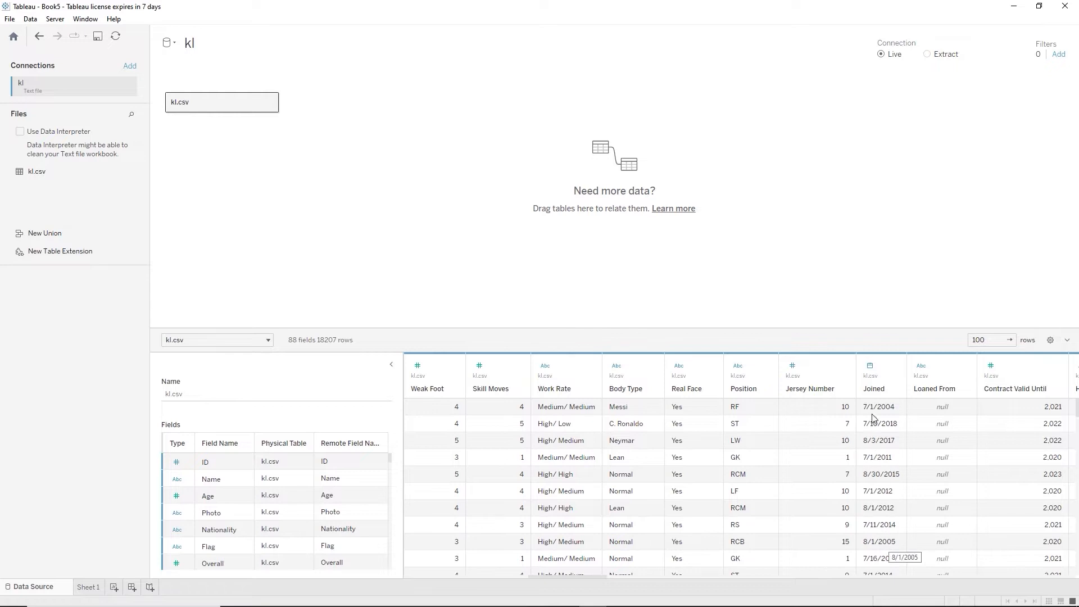
pyautogui.click(1059, 54)
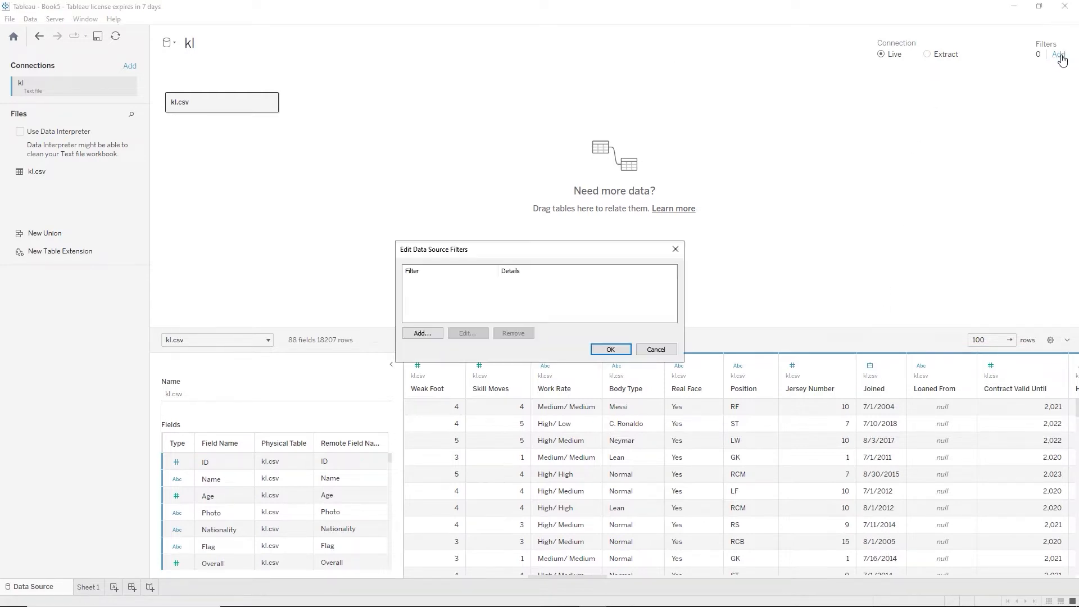
pyautogui.click(423, 333)
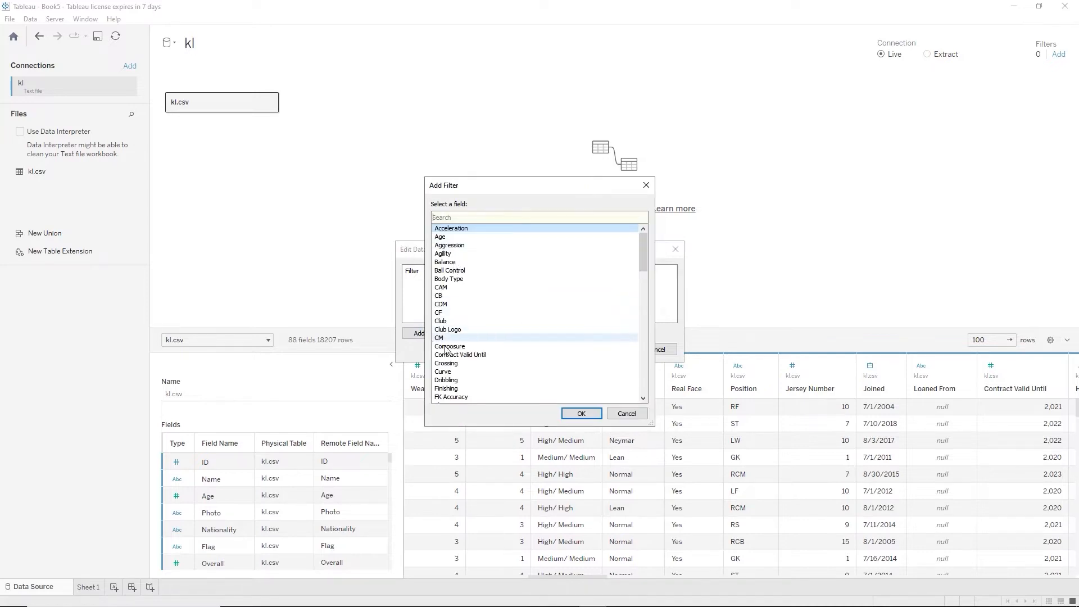
pyautogui.scroll(-7, 453, 373)
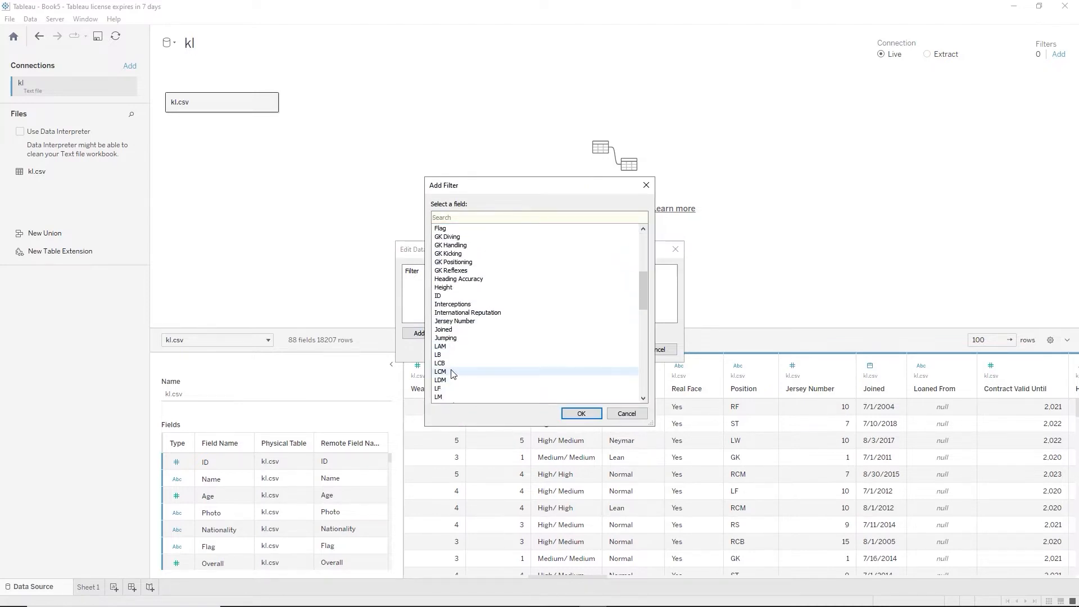
pyautogui.click(457, 331)
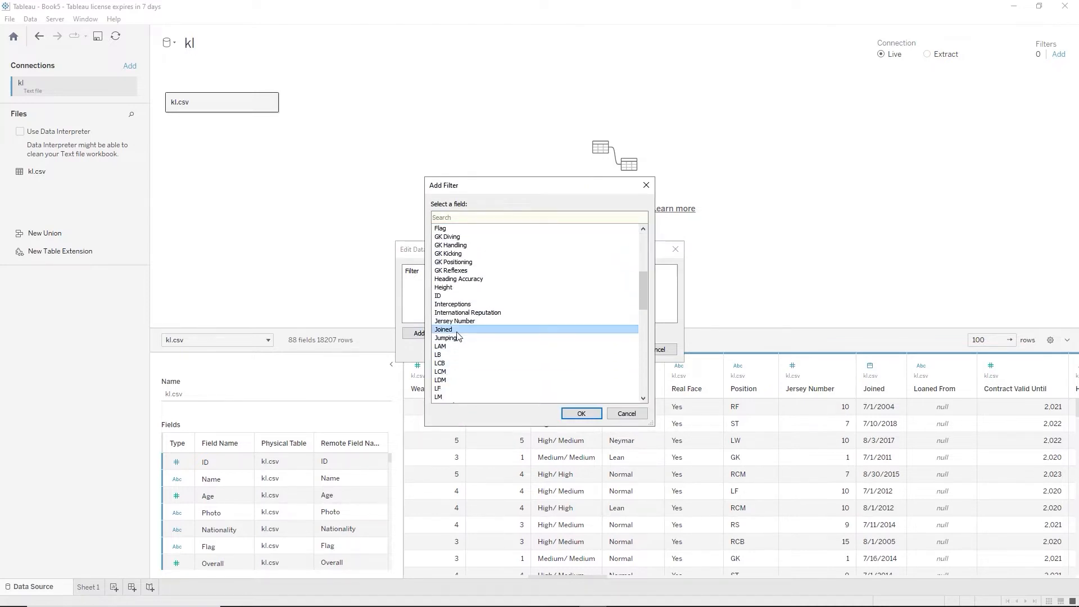
pyautogui.click(574, 418)
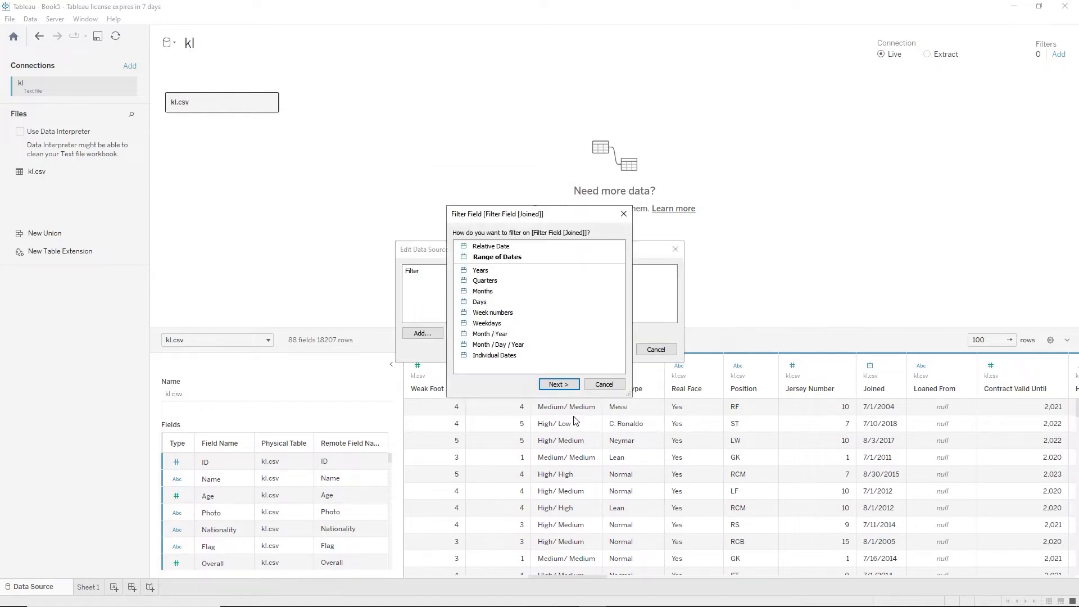
pyautogui.click(480, 270)
pyautogui.click(558, 384)
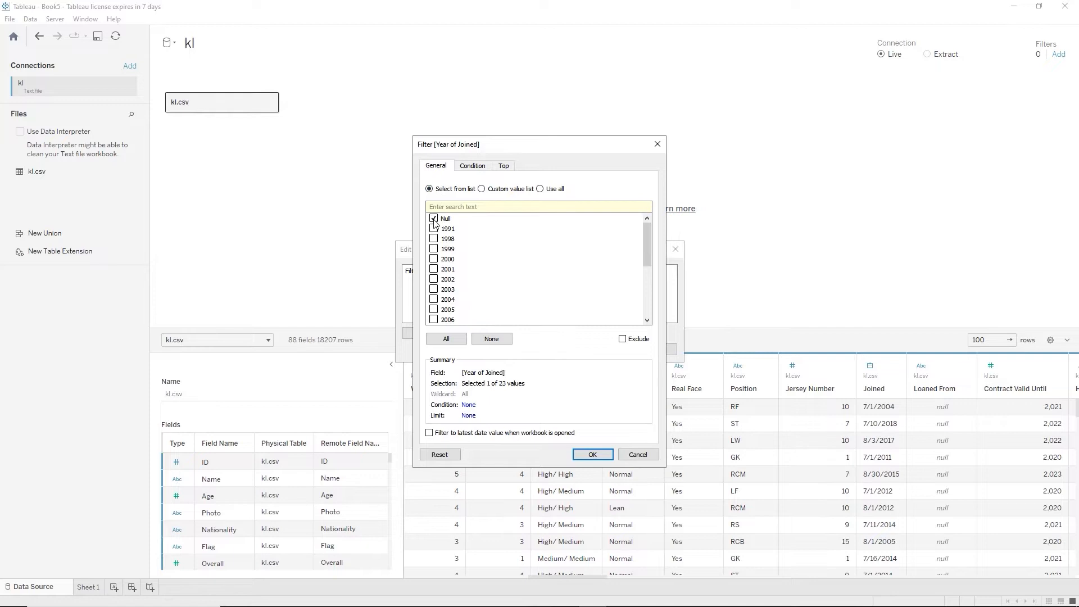
pyautogui.click(624, 339)
pyautogui.click(595, 454)
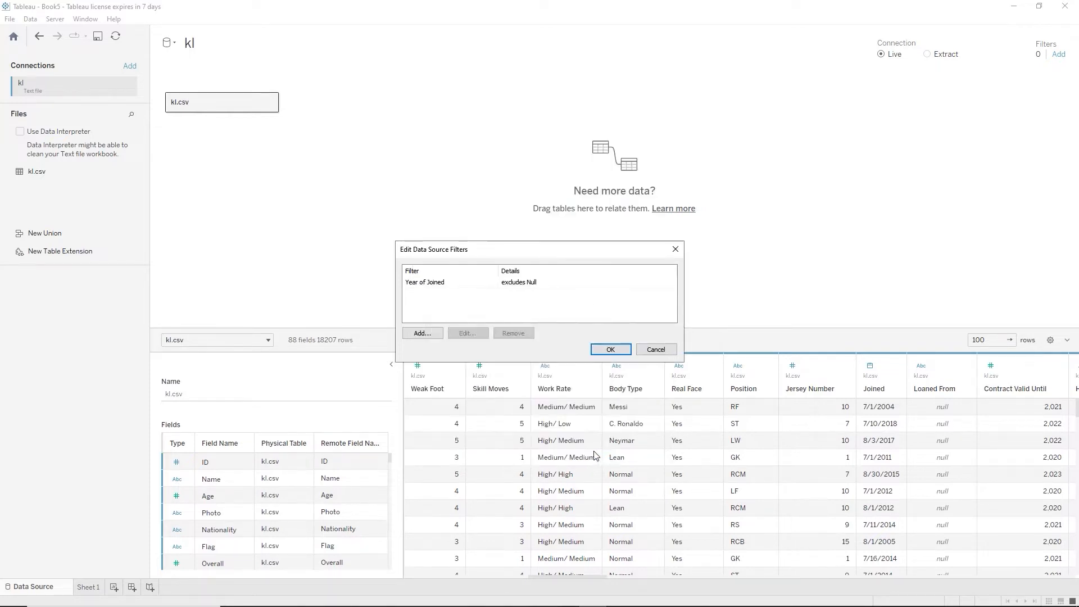
# Add a second data source filter on Preferred Foot that excludes Null, and apply both filters
pyautogui.click(429, 337)
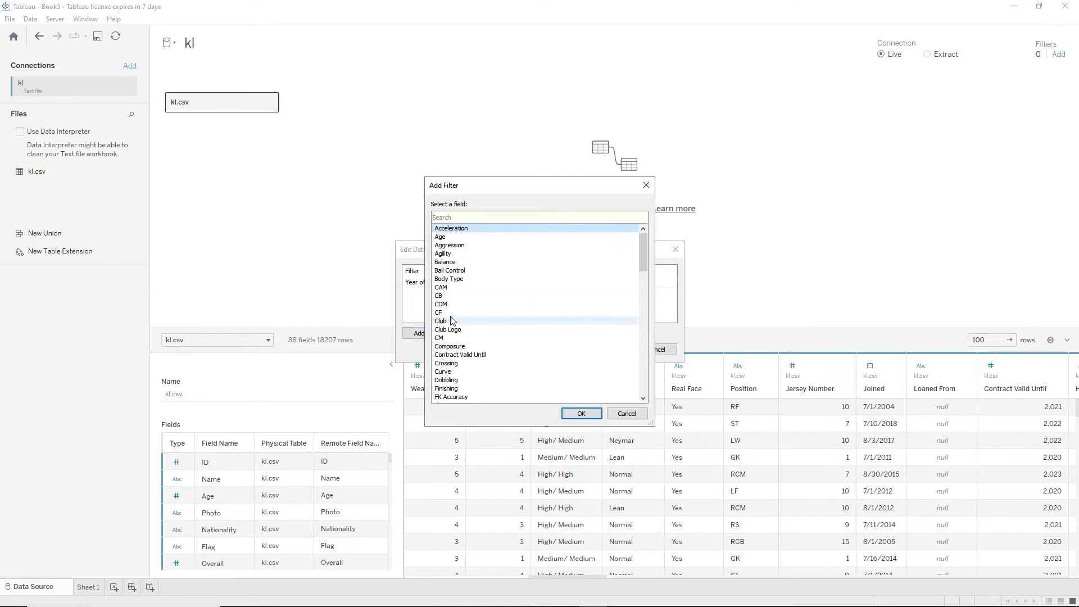
pyautogui.scroll(-5, 548, 348)
pyautogui.scroll(-2, 548, 353)
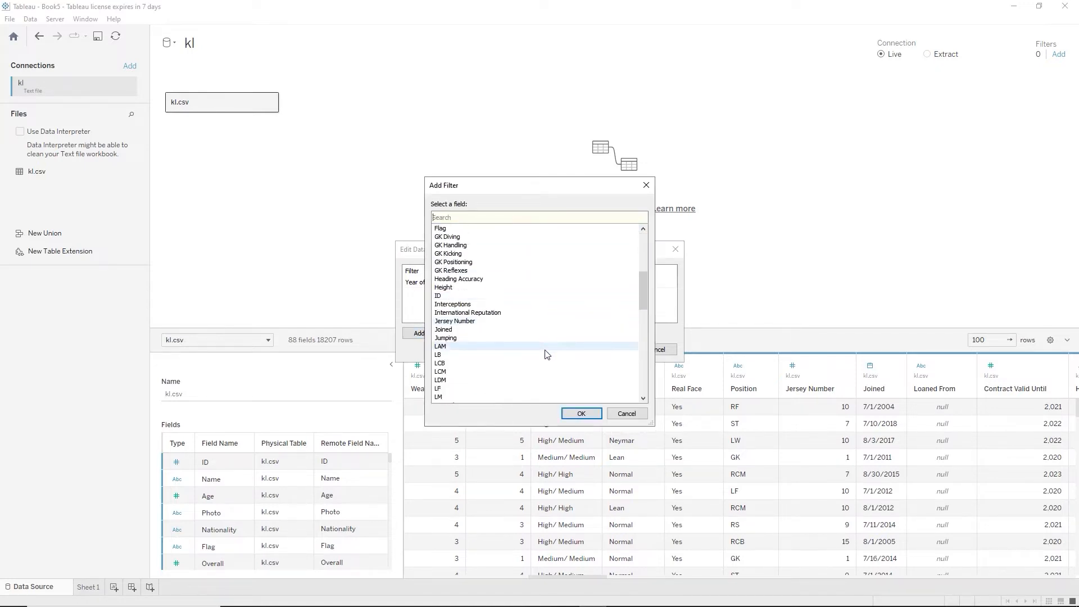
pyautogui.scroll(-7, 548, 353)
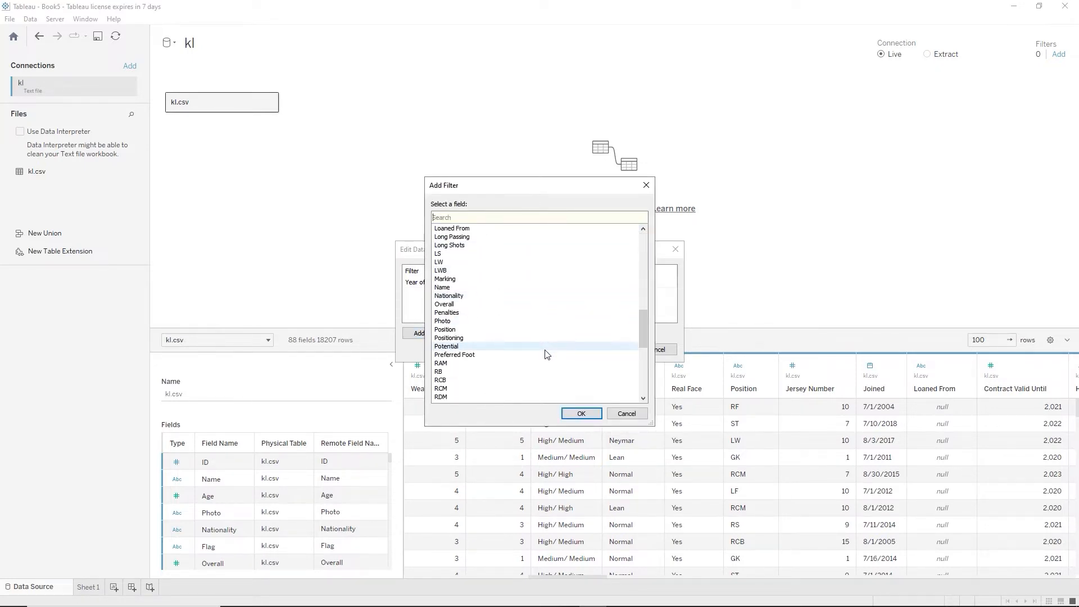
pyautogui.click(500, 355)
pyautogui.click(580, 413)
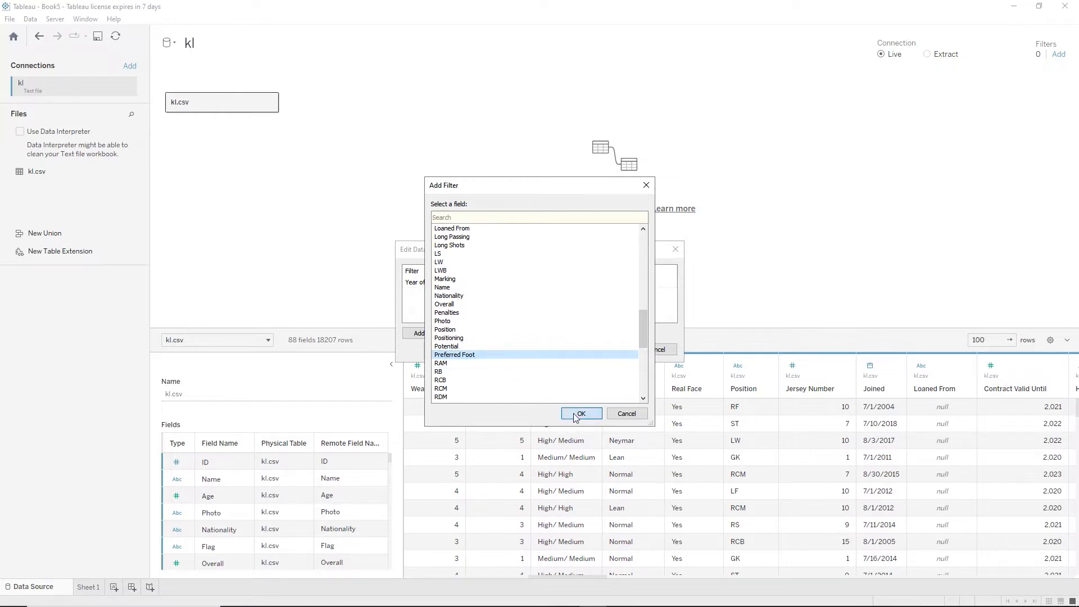
pyautogui.click(434, 225)
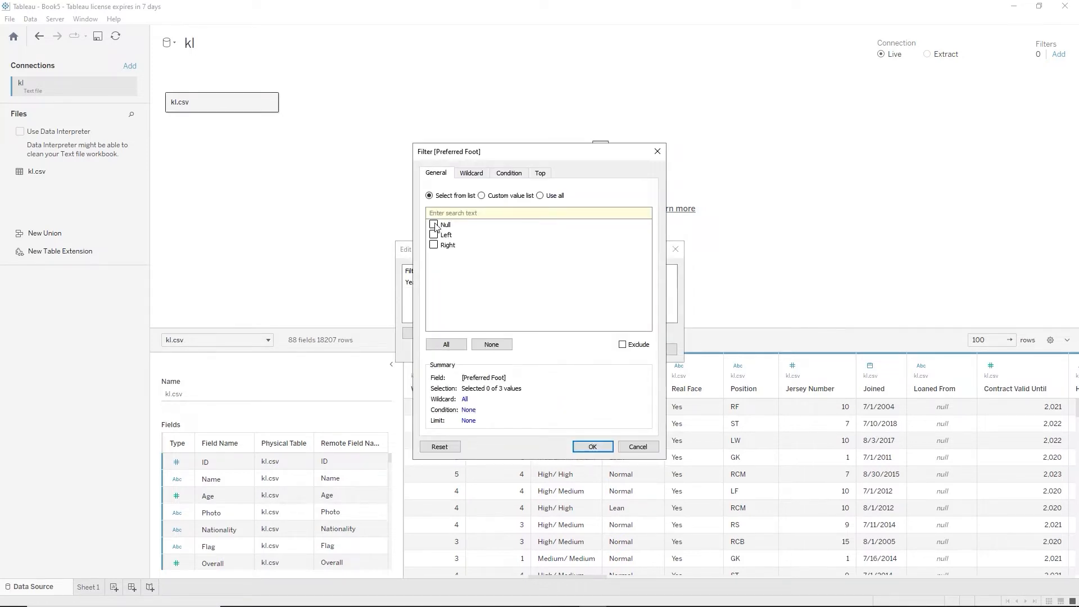
pyautogui.click(621, 345)
pyautogui.click(592, 447)
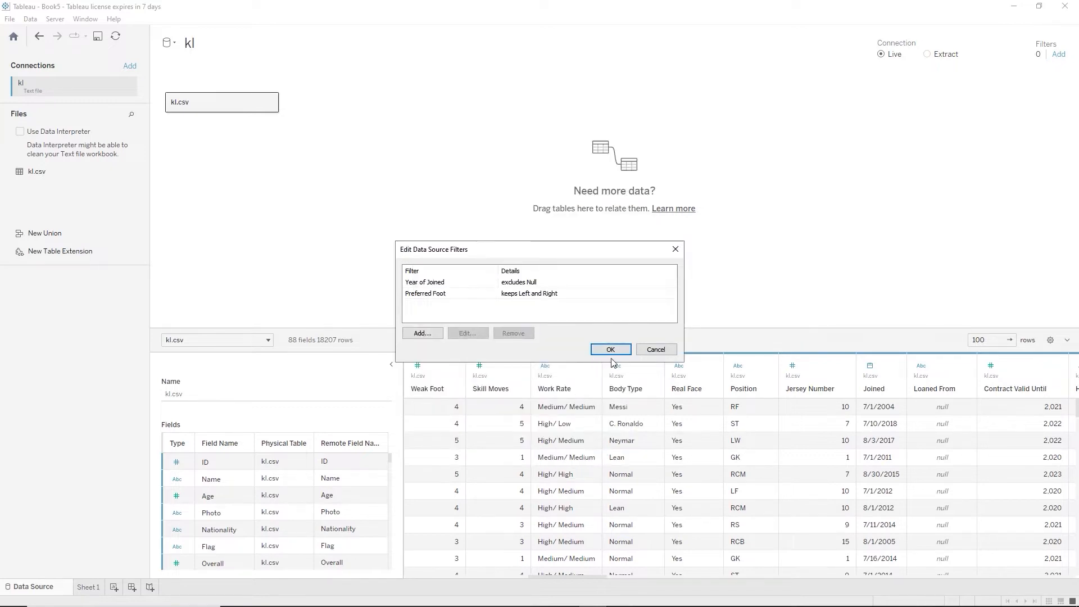
pyautogui.click(610, 349)
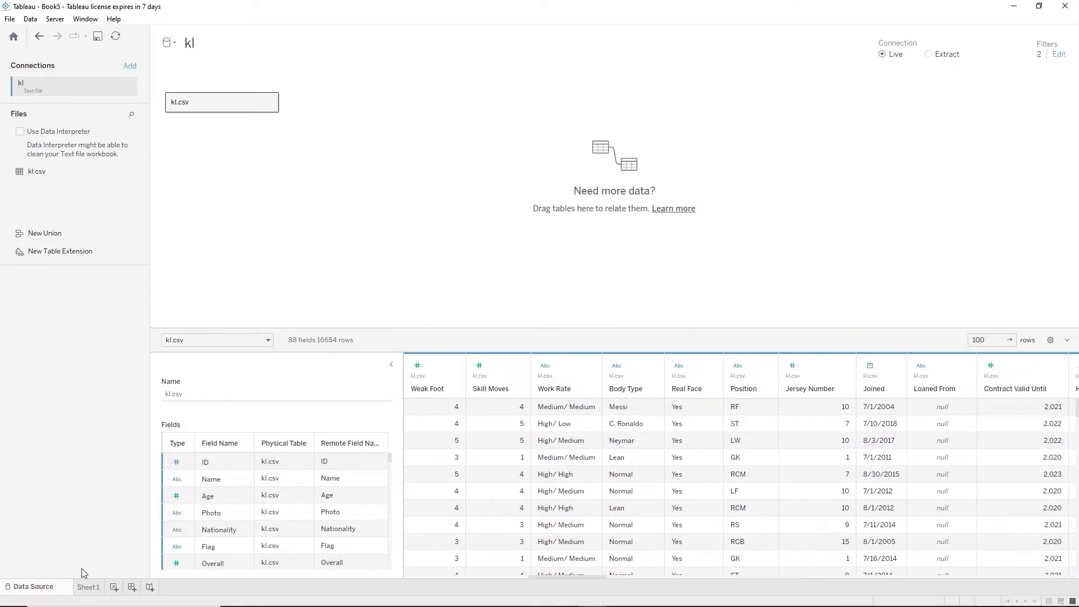
# Open Sheet 1 and set its default worksheet shading to the darkest gray beneath white in the palette
pyautogui.click(89, 588)
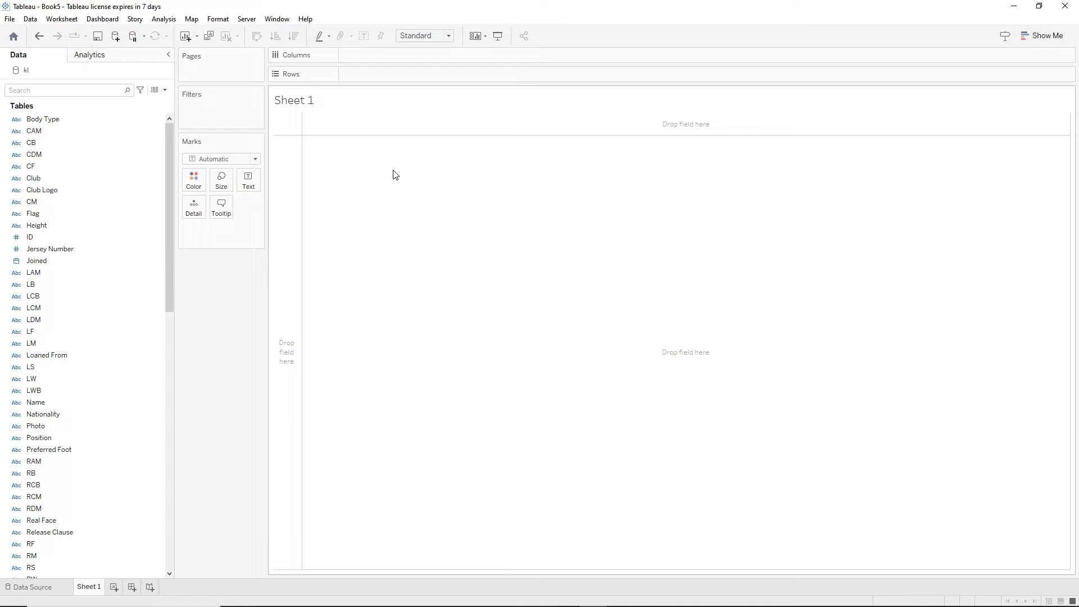
pyautogui.click(208, 20)
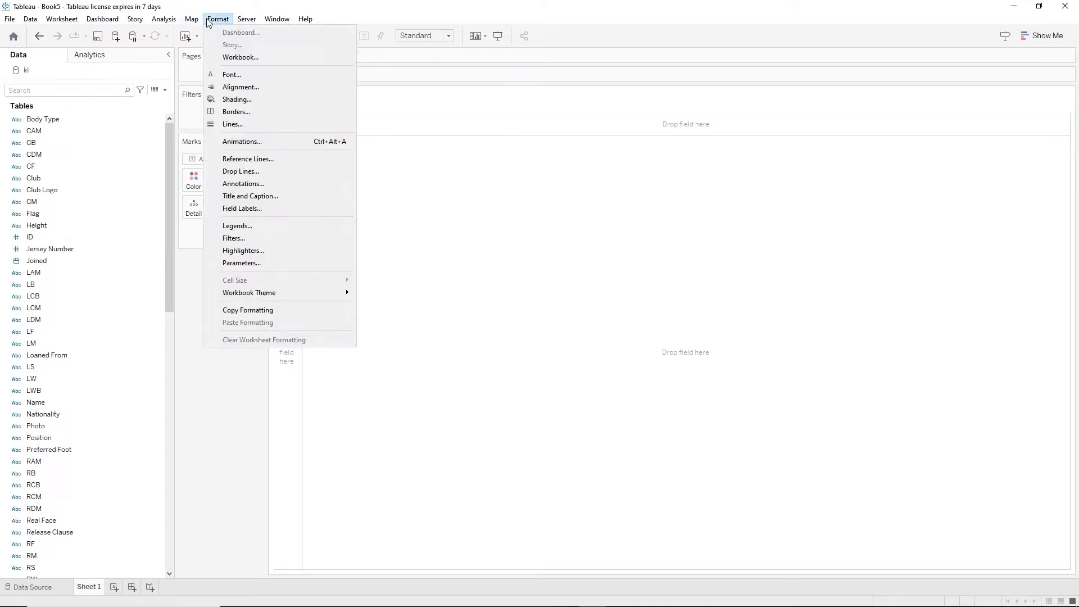
pyautogui.click(224, 99)
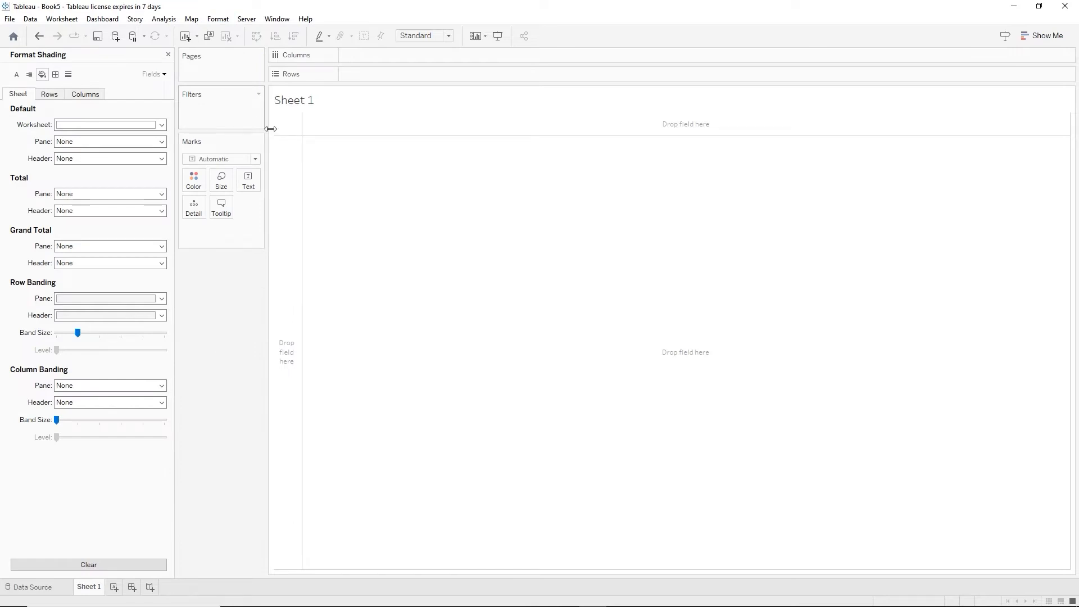
pyautogui.click(162, 125)
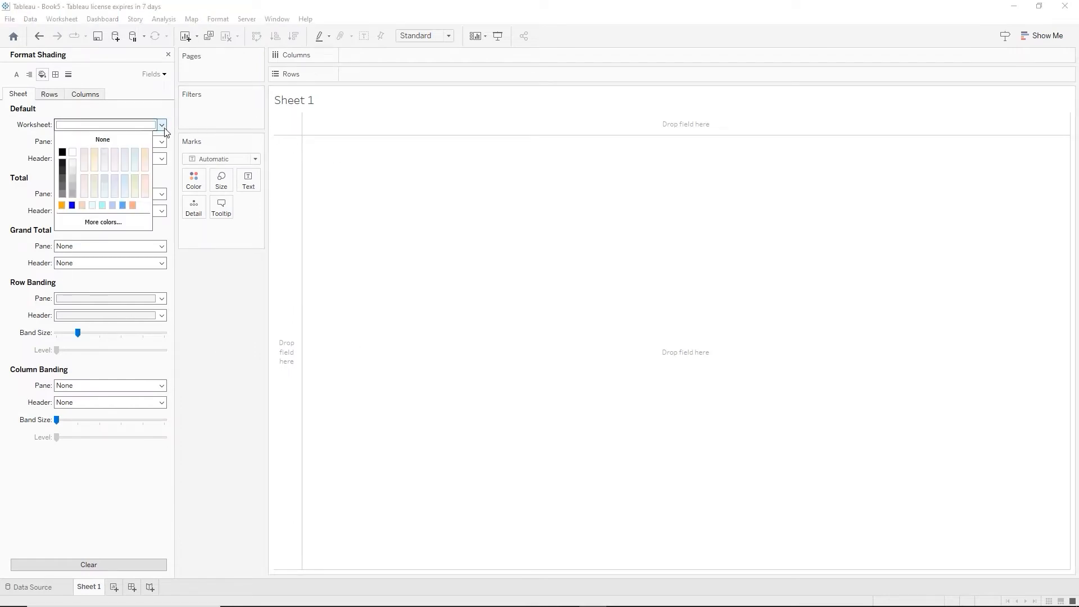
pyautogui.click(73, 194)
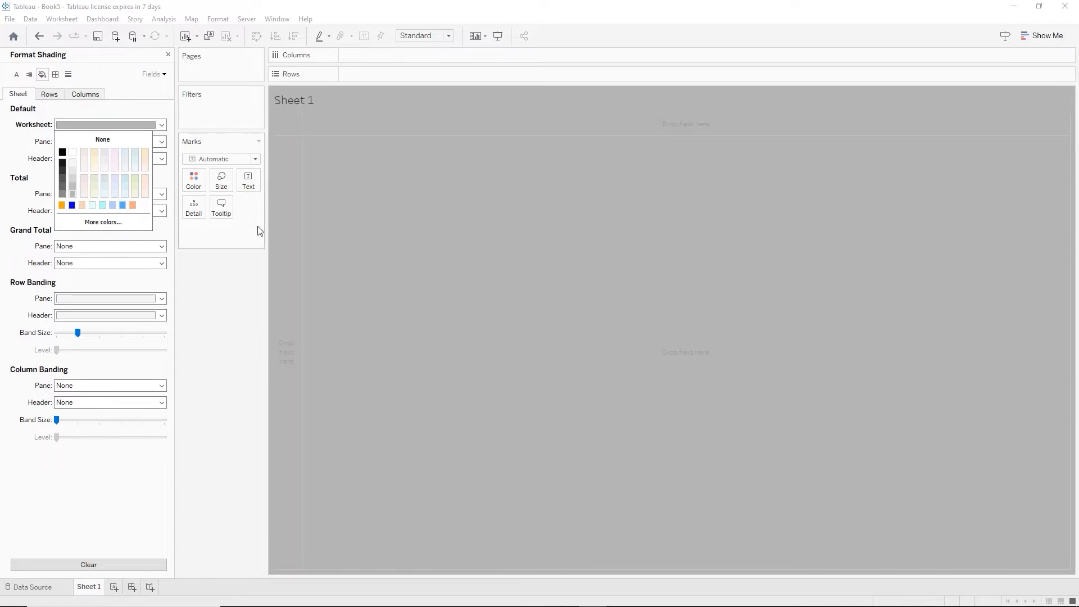
pyautogui.click(15, 168)
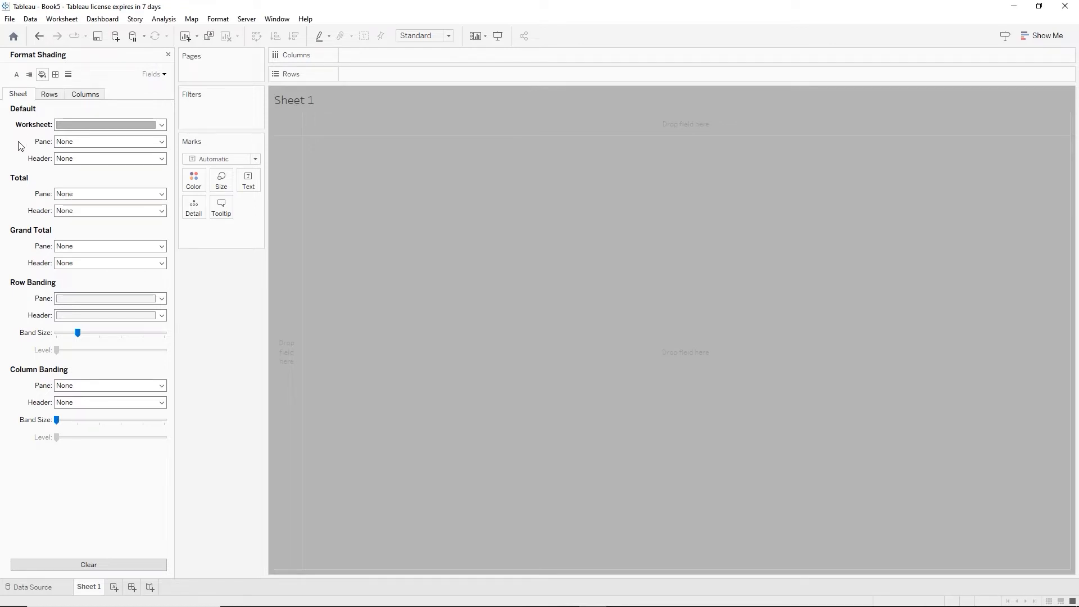
# Set the default worksheet font of Sheet 1 to 10 pt, bold, in the darkest orange of the palette
pyautogui.click(17, 75)
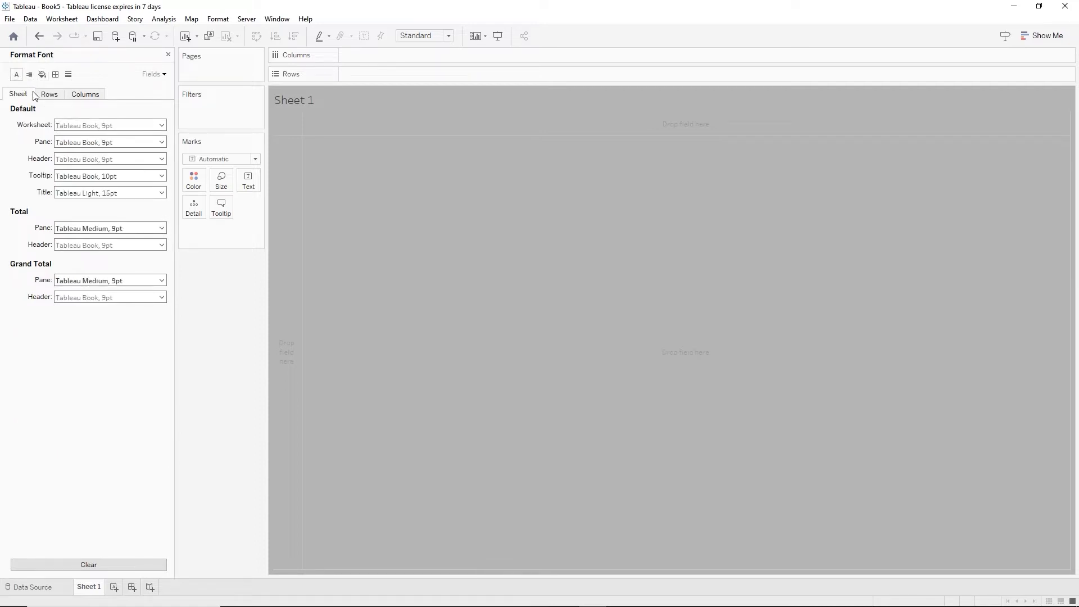
pyautogui.click(161, 125)
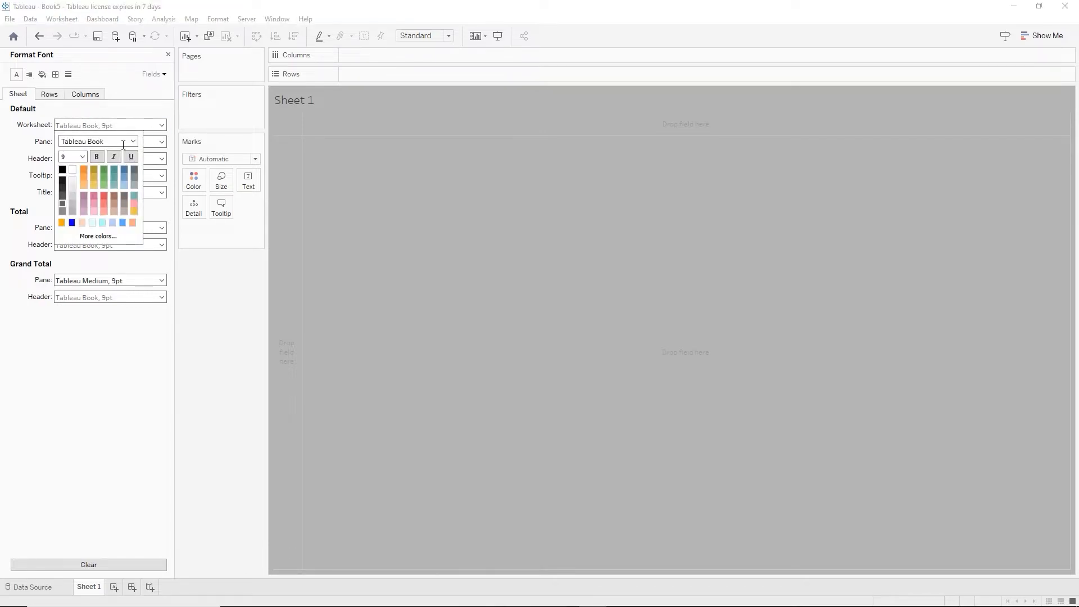
pyautogui.click(83, 158)
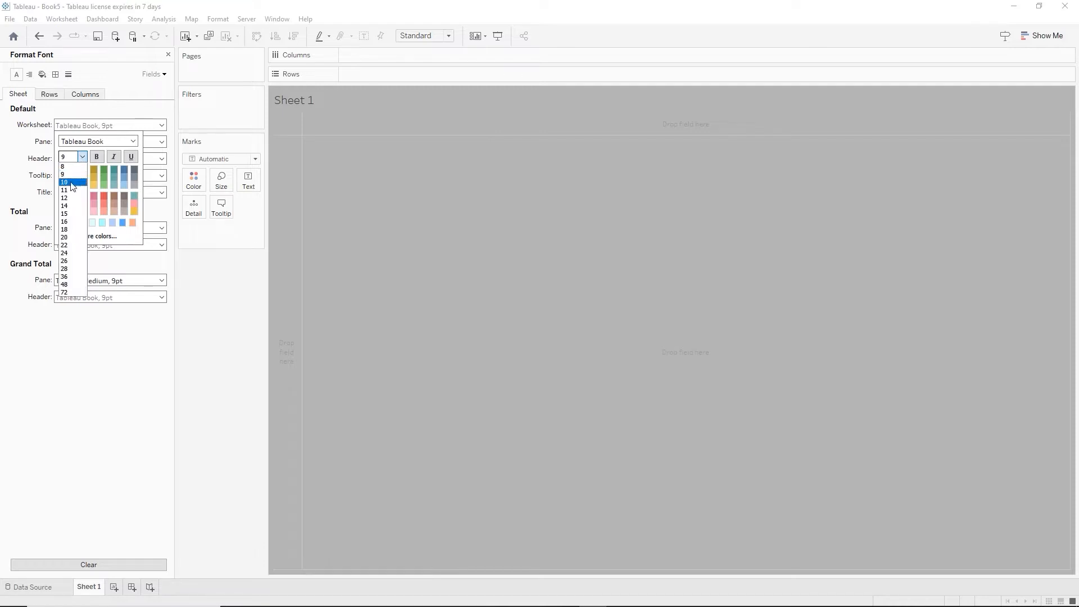
pyautogui.click(72, 183)
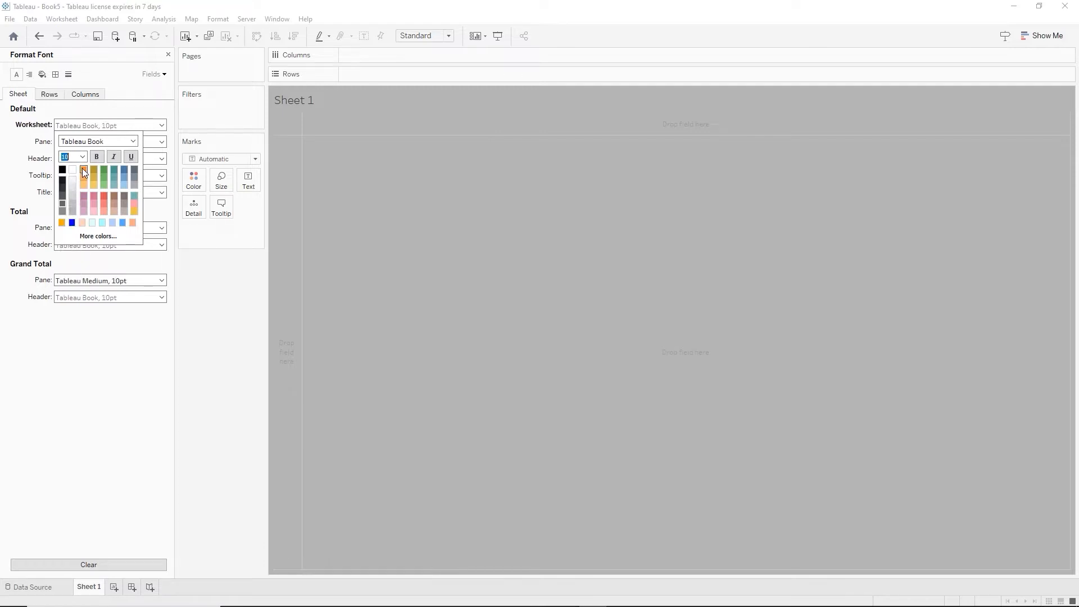
pyautogui.click(82, 168)
pyautogui.click(97, 157)
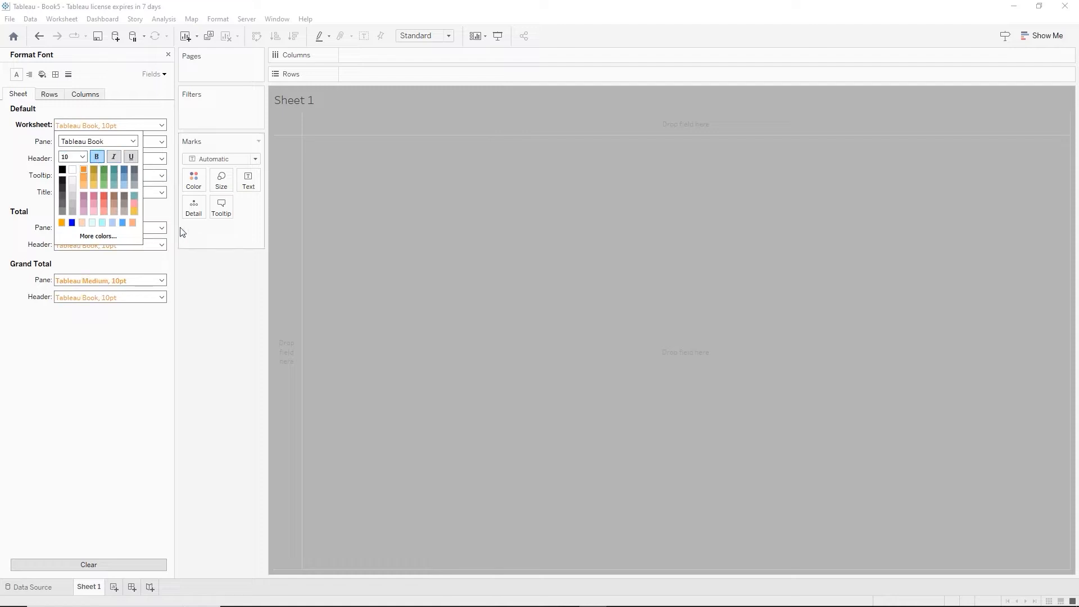
pyautogui.click(198, 278)
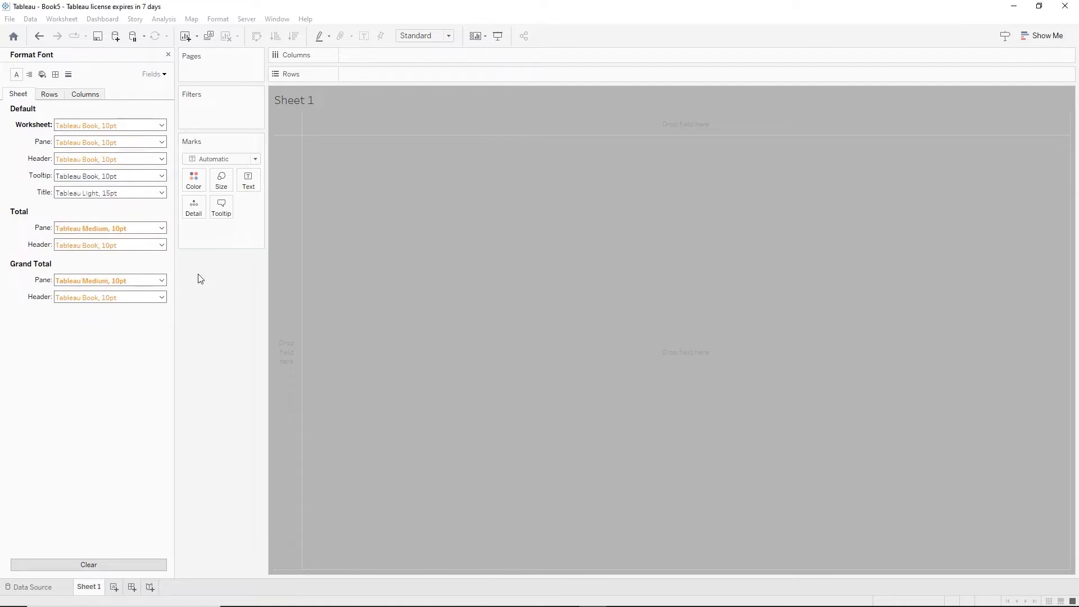
# Make the worksheet title font bold and darkest orange, and close the font formatting options
pyautogui.click(85, 193)
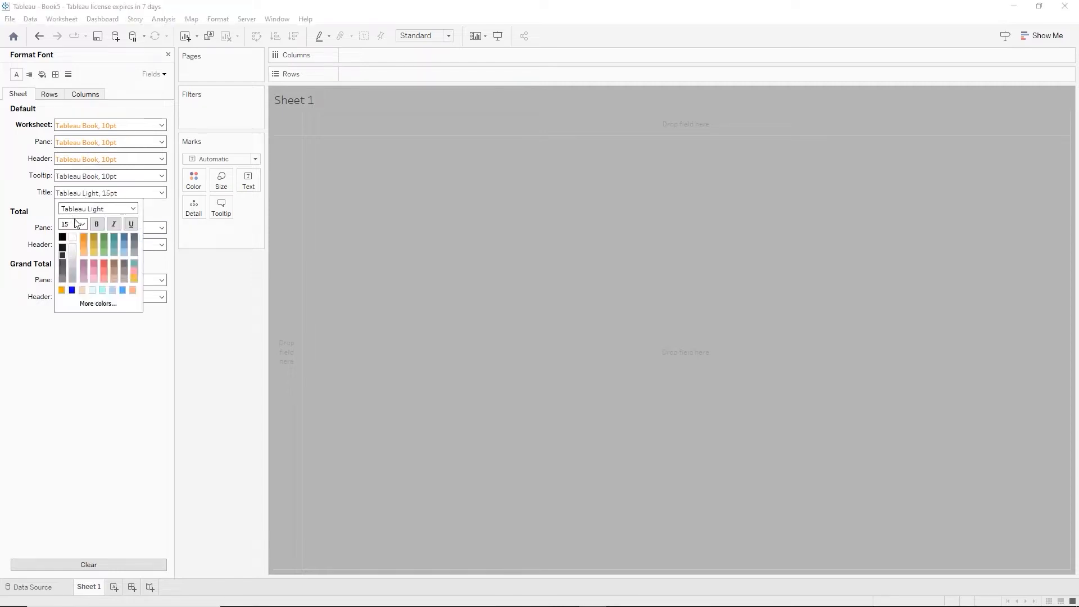
pyautogui.click(97, 225)
pyautogui.click(82, 236)
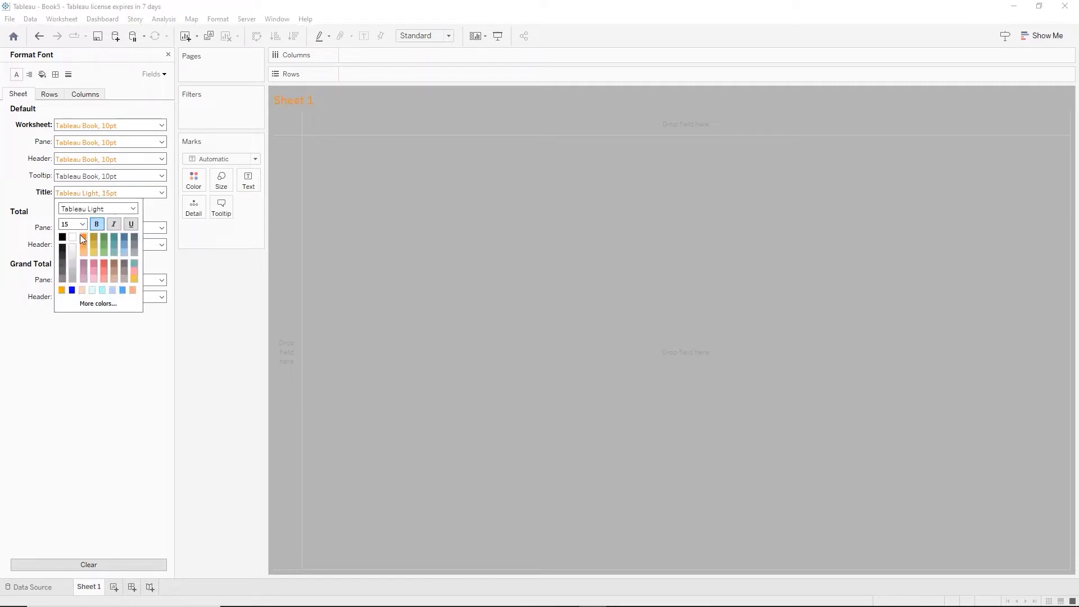
pyautogui.click(211, 270)
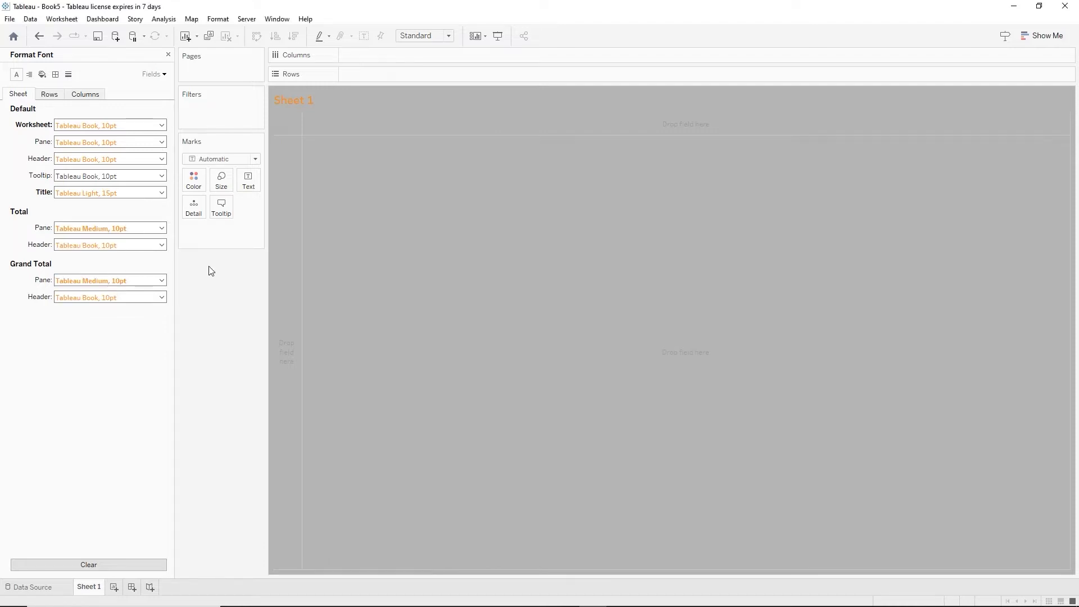
pyautogui.click(168, 55)
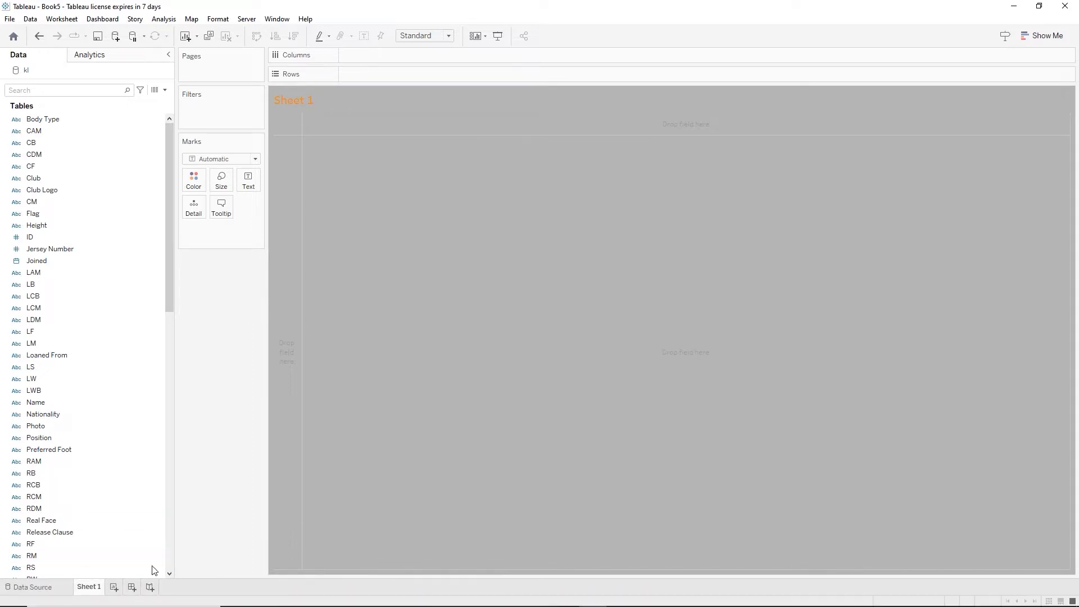
# Duplicate Sheet 1 and return to the original sheet
pyautogui.moveTo(92, 594)
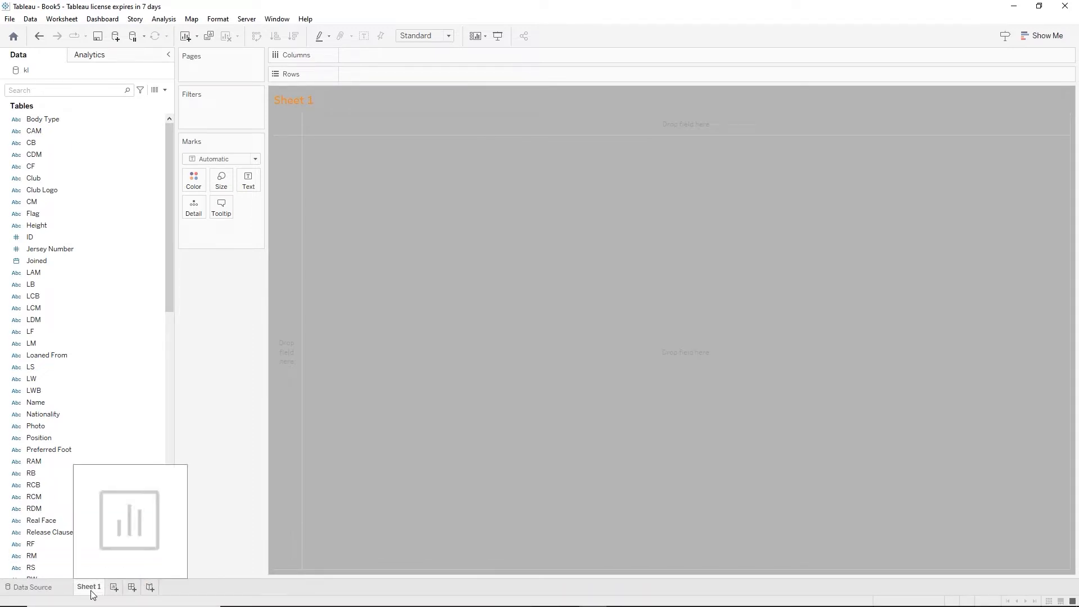
pyautogui.moveTo(93, 594); pyautogui.dragTo(105, 592)
pyautogui.click(86, 592)
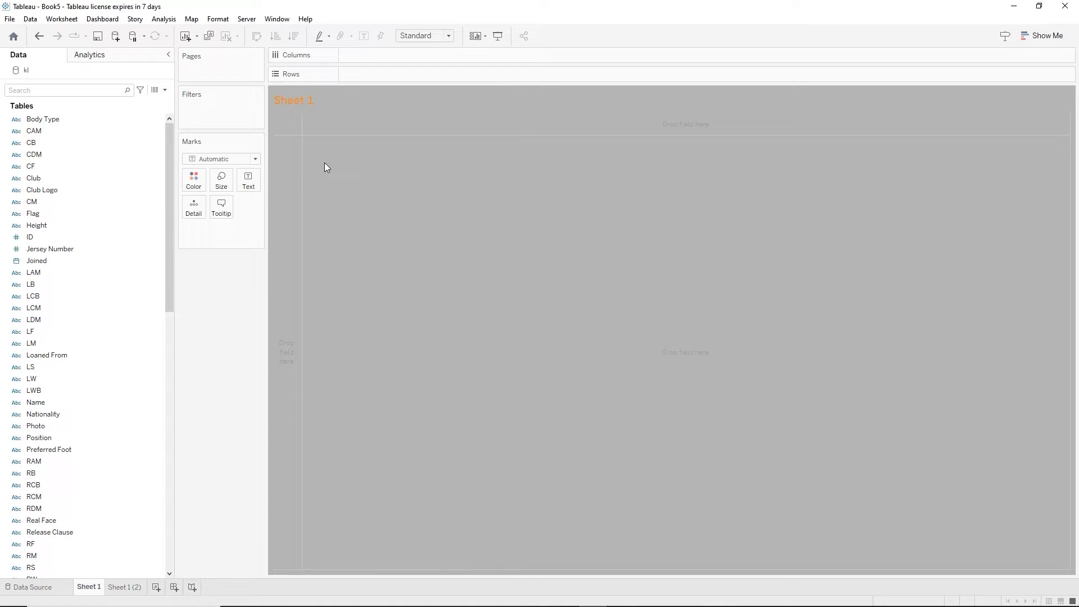
pyautogui.click(152, 297)
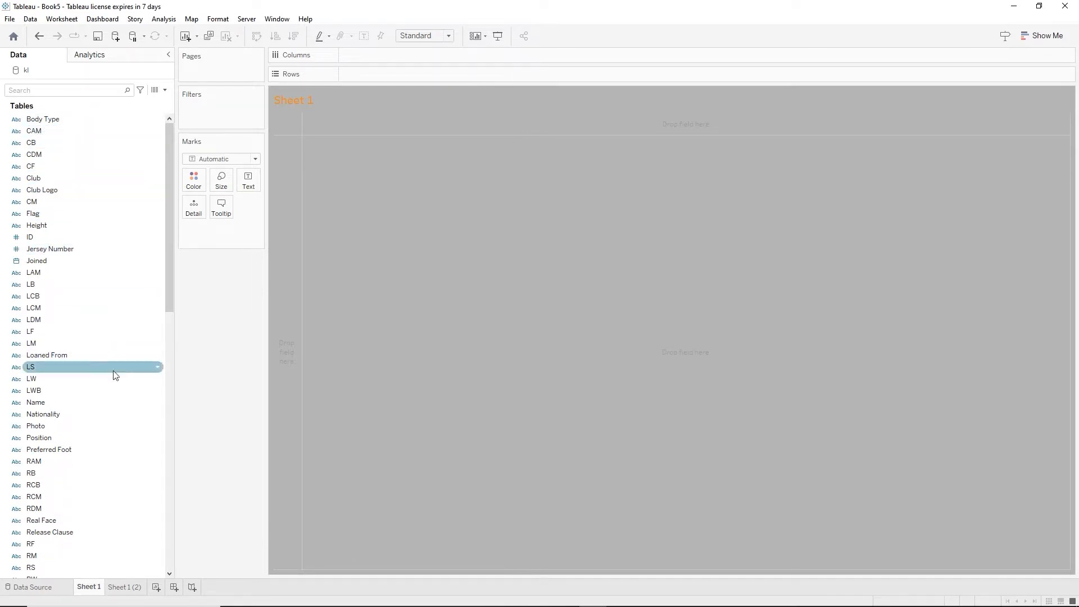
# Look over the kl.csv columns in the data source, including the links in the Club Logo column
pyautogui.click(51, 588)
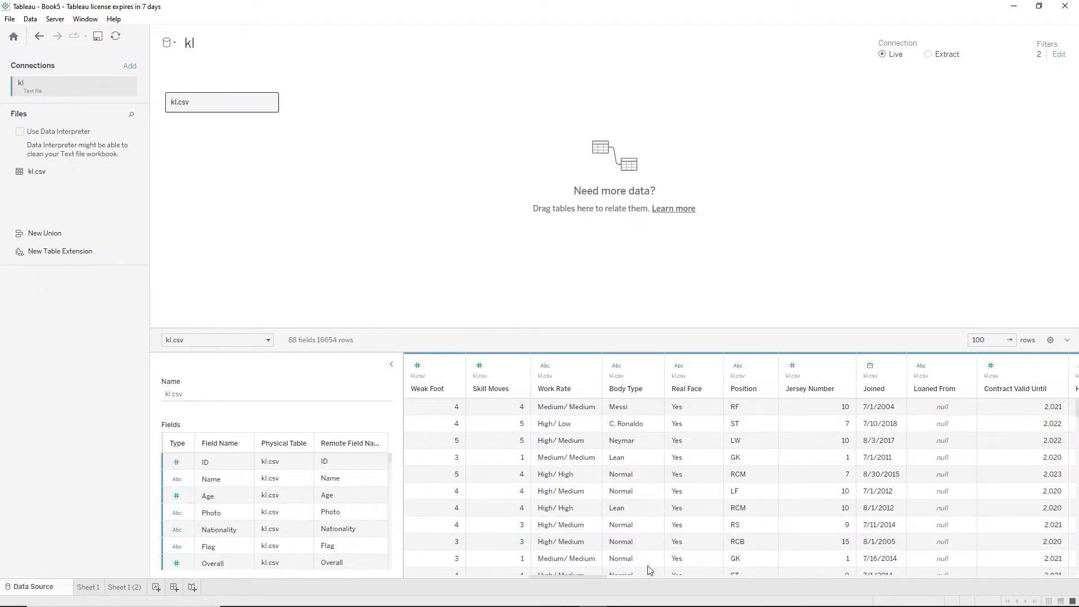
pyautogui.hscroll(-5, 612, 584)
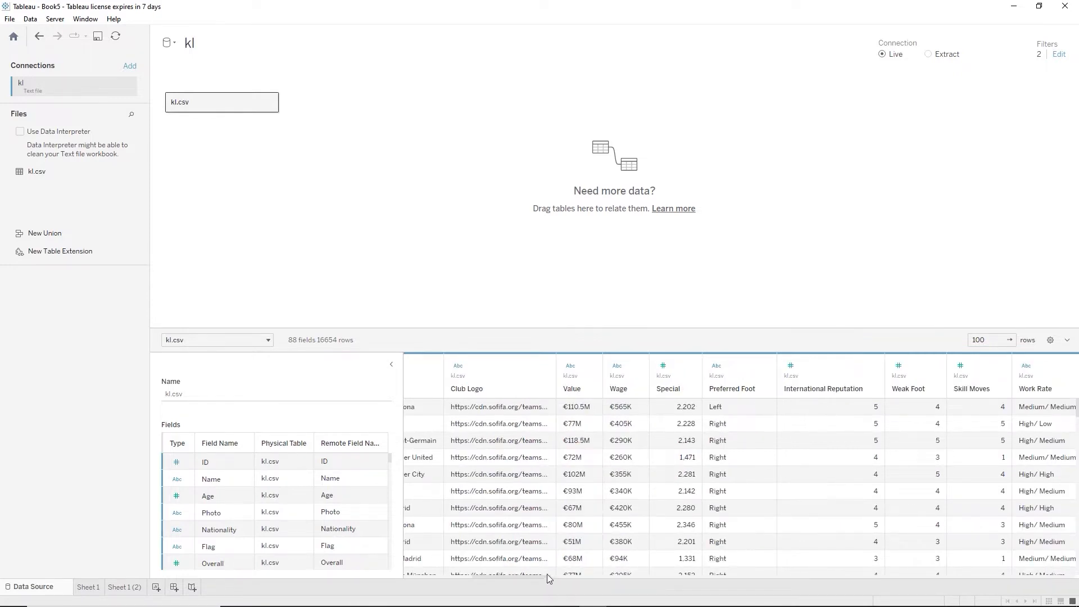
pyautogui.moveTo(543, 577); pyautogui.dragTo(521, 579)
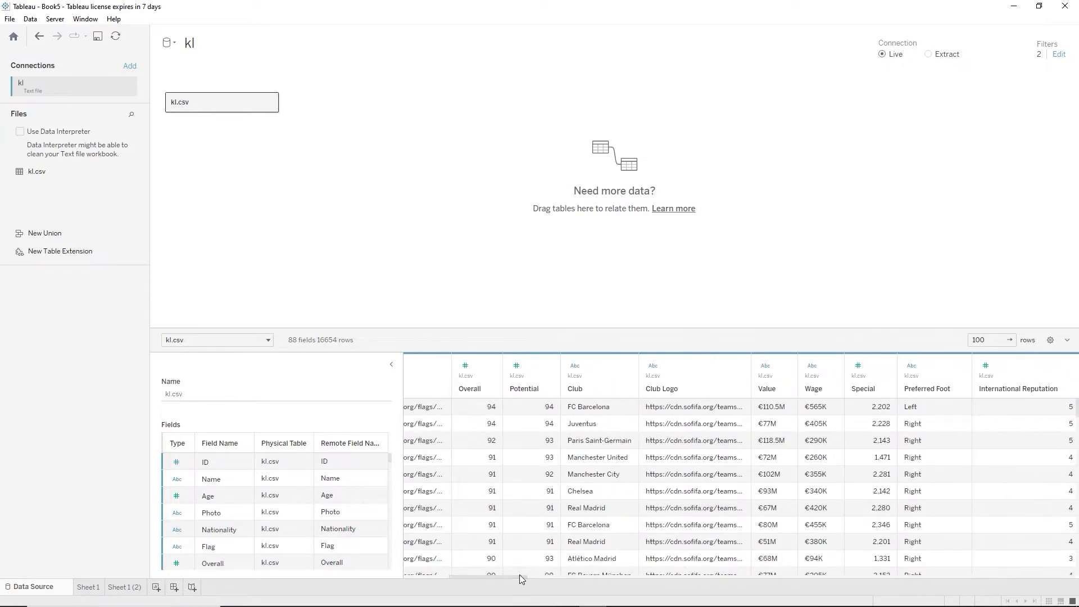
pyautogui.click(672, 411)
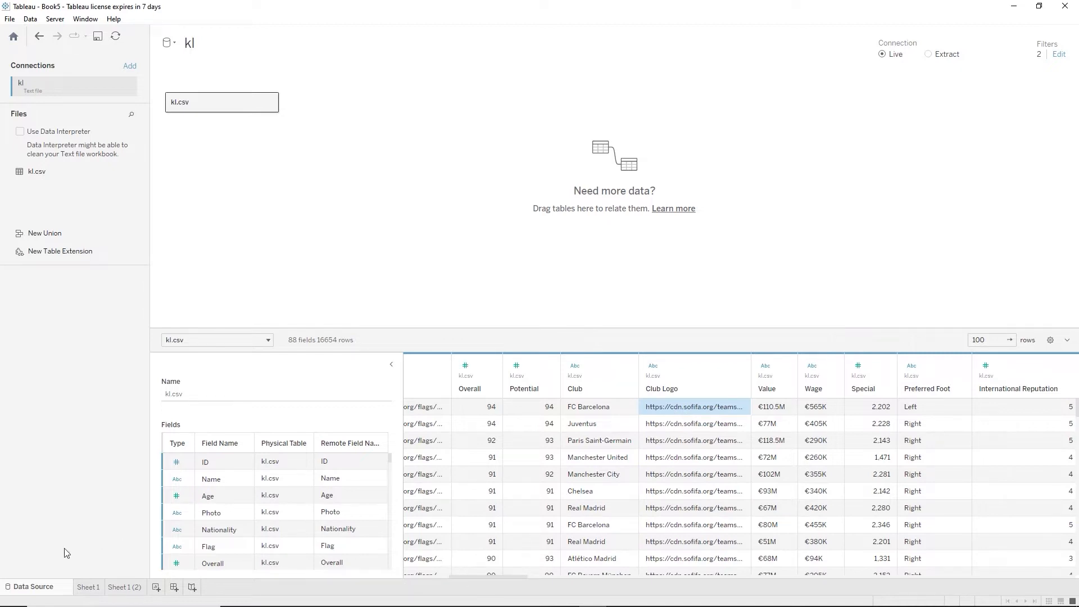
# Return to Sheet 1 and look through its full list of dimensions and measures
pyautogui.click(90, 588)
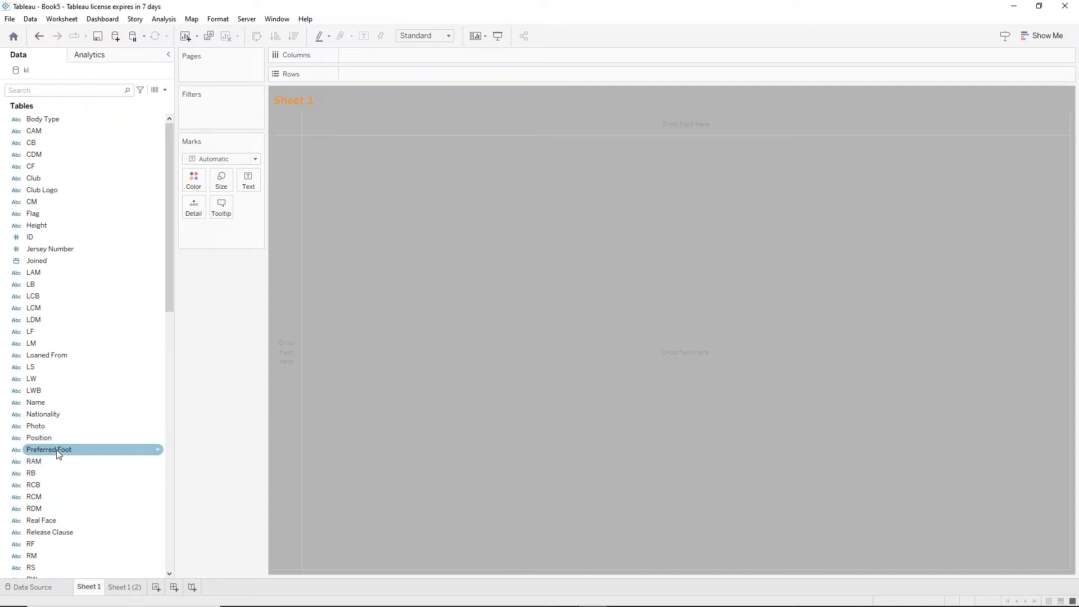
pyautogui.scroll(-3, 59, 453)
pyautogui.scroll(-3, 57, 453)
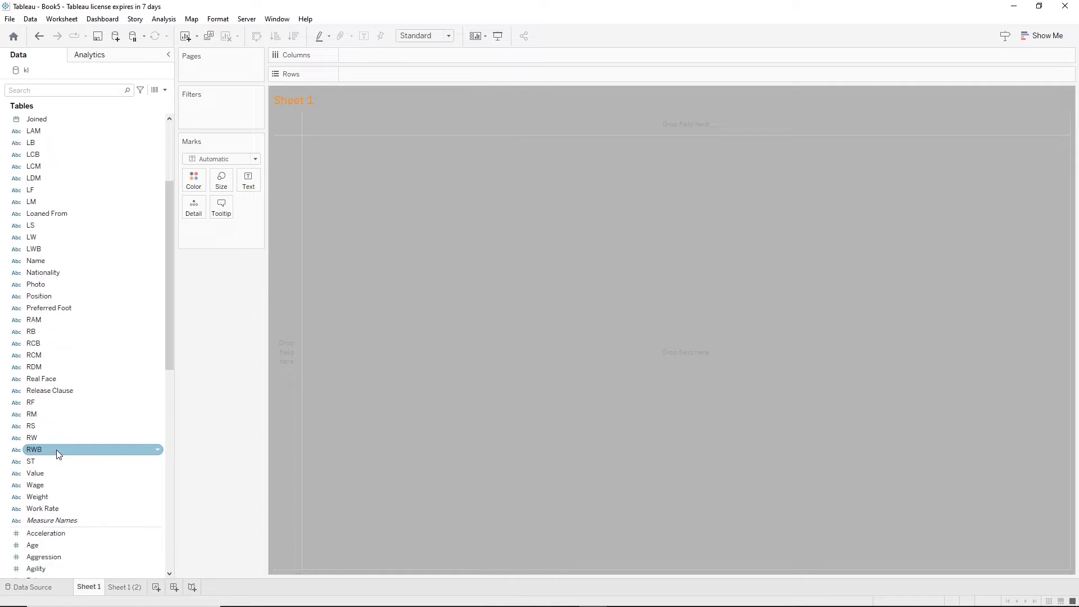
pyautogui.scroll(4, 58, 452)
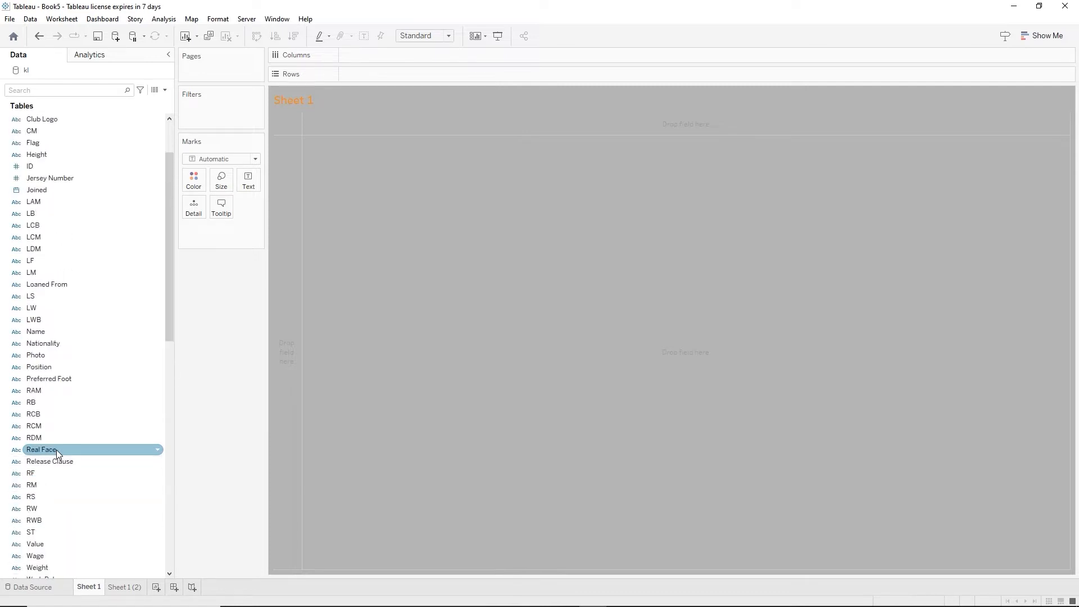
pyautogui.scroll(-9, 58, 453)
pyautogui.scroll(-6, 58, 453)
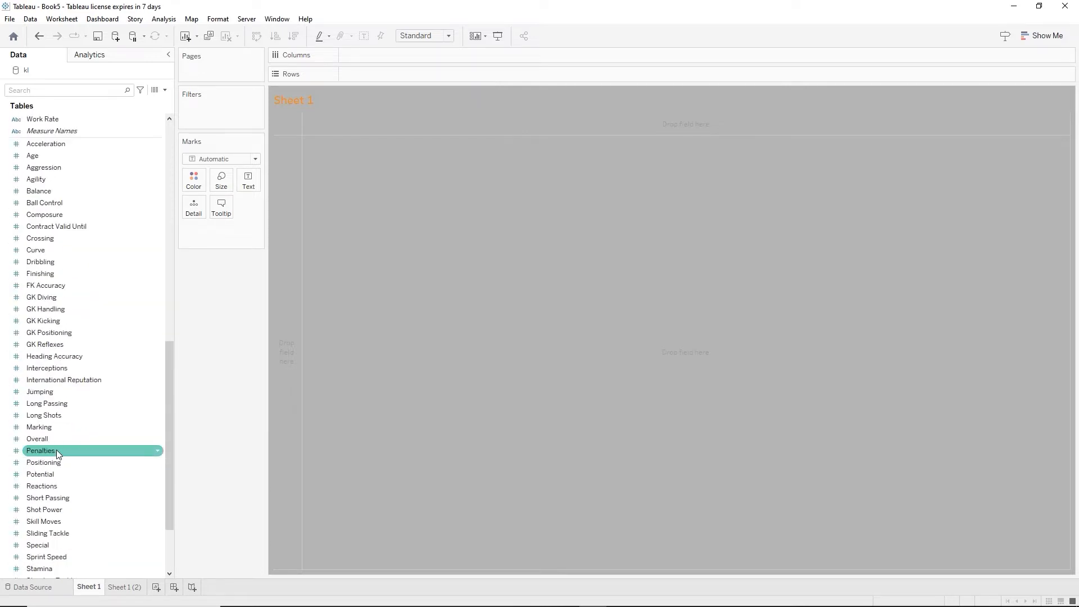
pyautogui.scroll(-1, 56, 453)
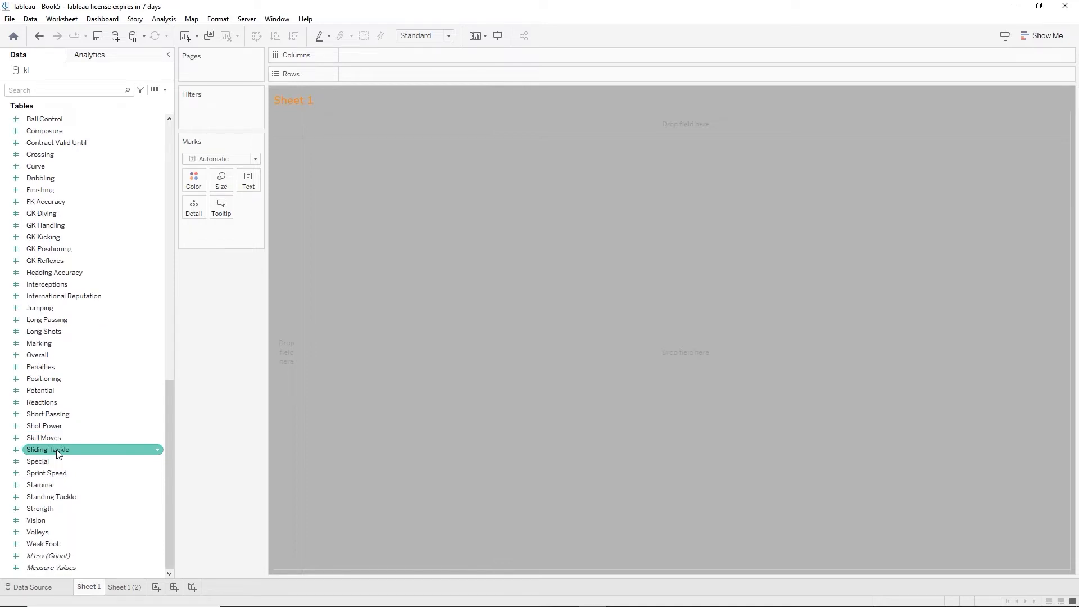
pyautogui.scroll(8, 58, 452)
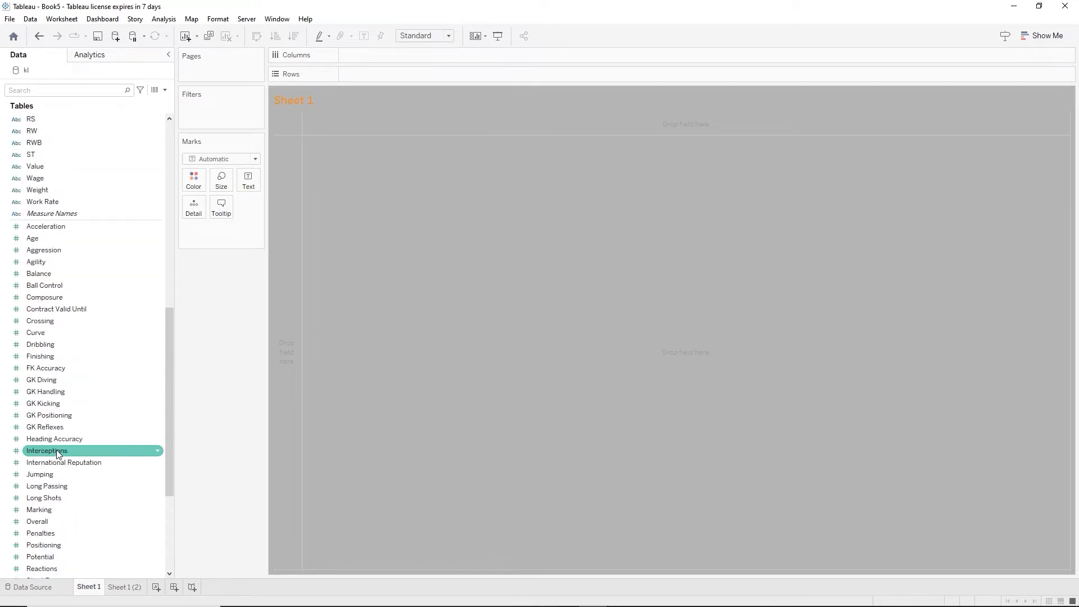
pyautogui.scroll(1, 57, 454)
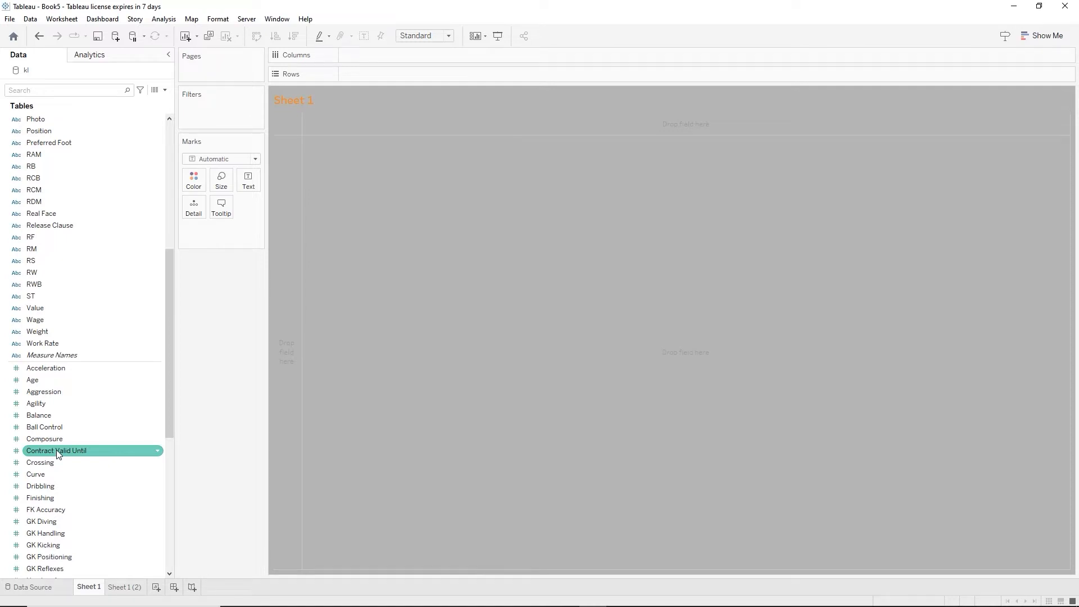
pyautogui.scroll(9, 56, 449)
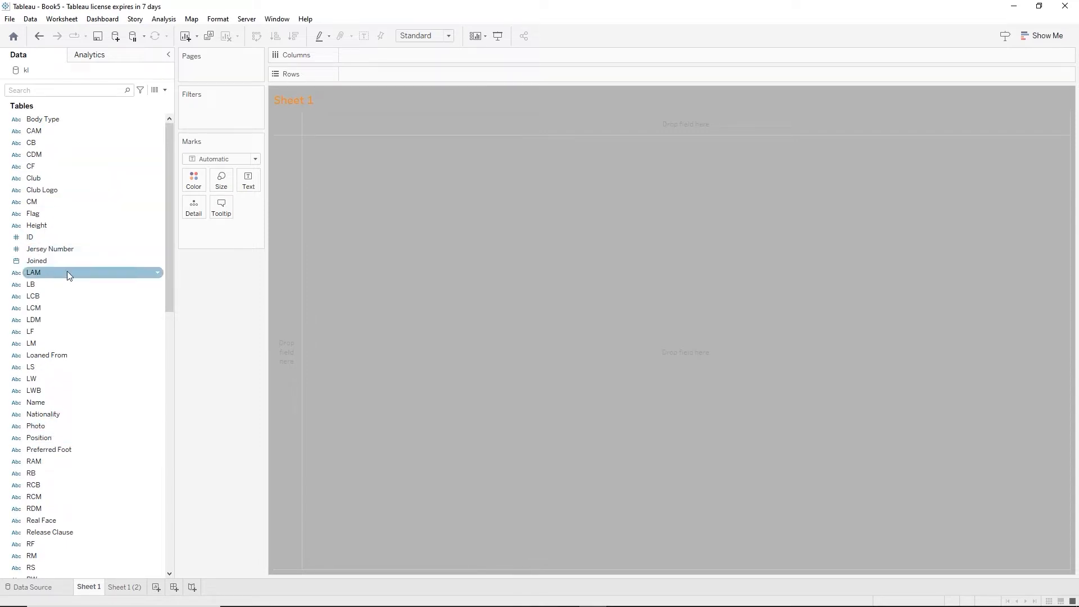
# Filter Name to the top 15 by the sum of International Reputation, and place Name on Rows
pyautogui.moveTo(45, 402); pyautogui.dragTo(197, 111)
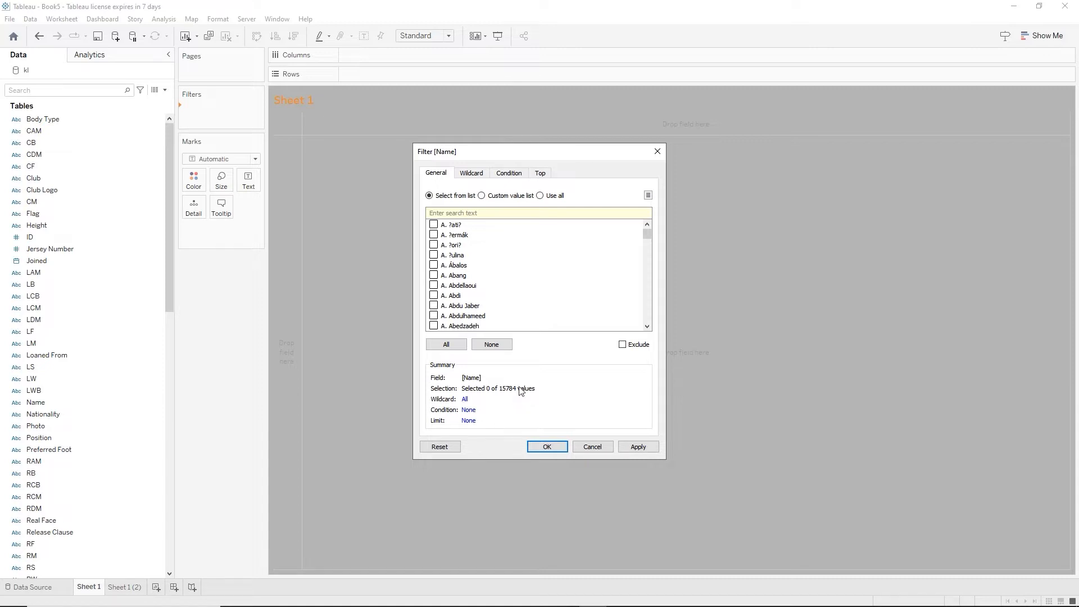
pyautogui.click(540, 175)
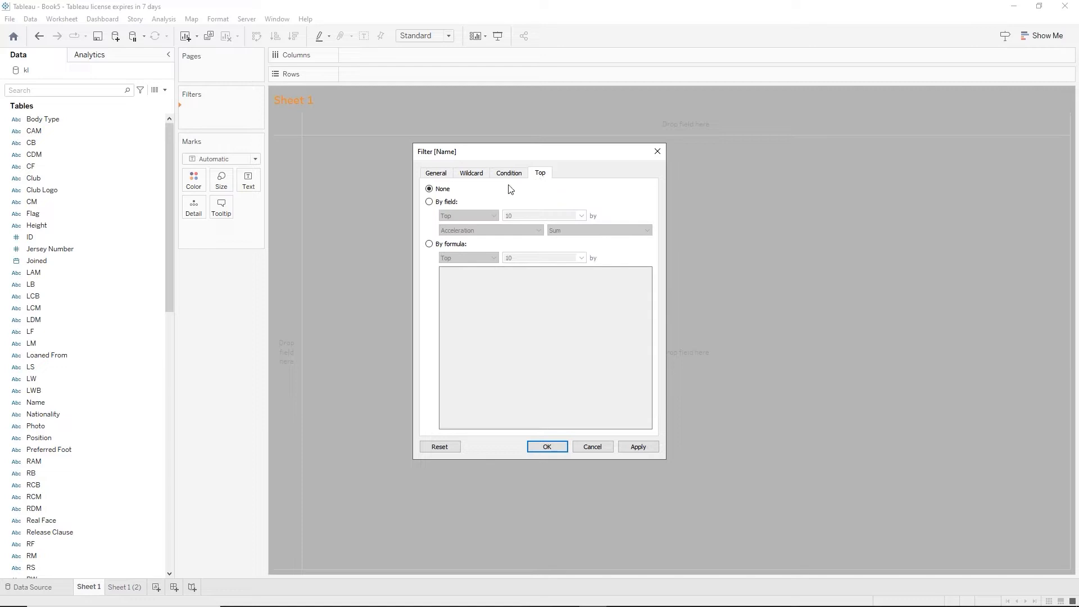
pyautogui.click(429, 202)
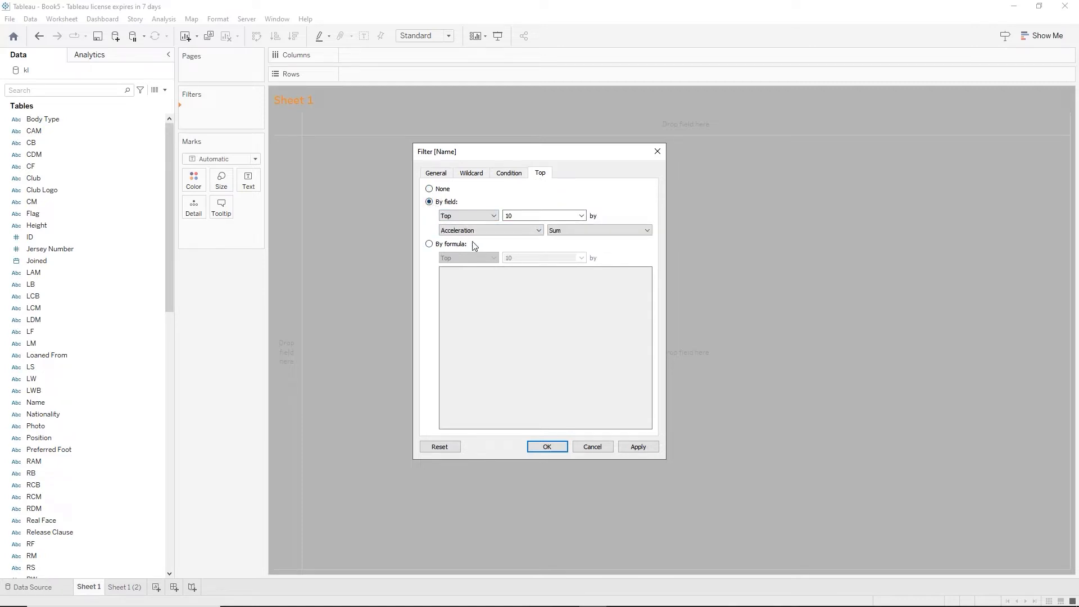
pyautogui.click(511, 216)
pyautogui.write('5')
pyautogui.click(499, 232)
pyautogui.scroll(-4, 474, 423)
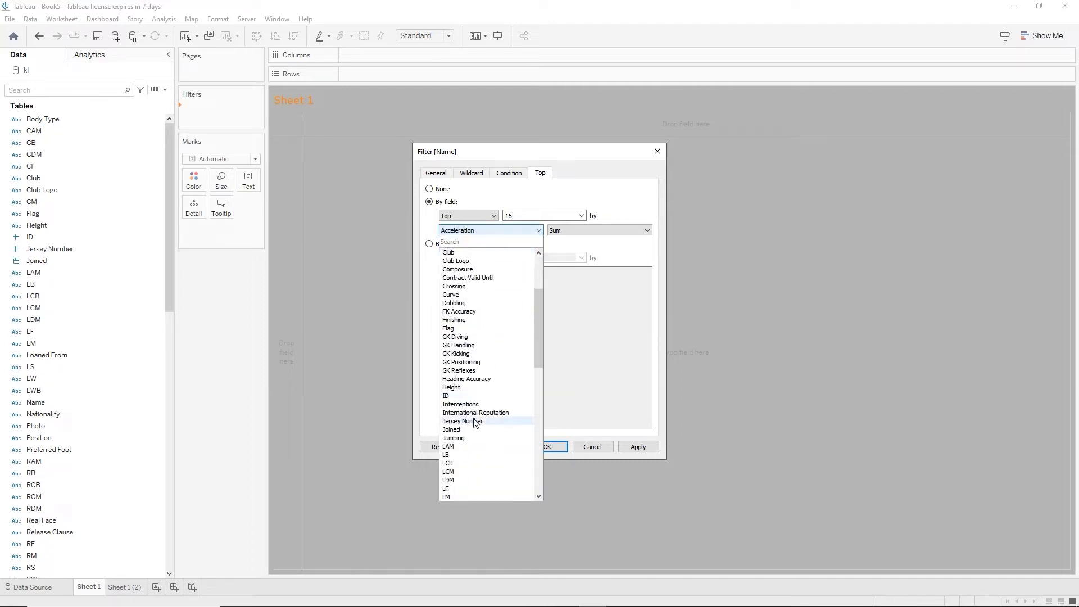
pyautogui.click(474, 421)
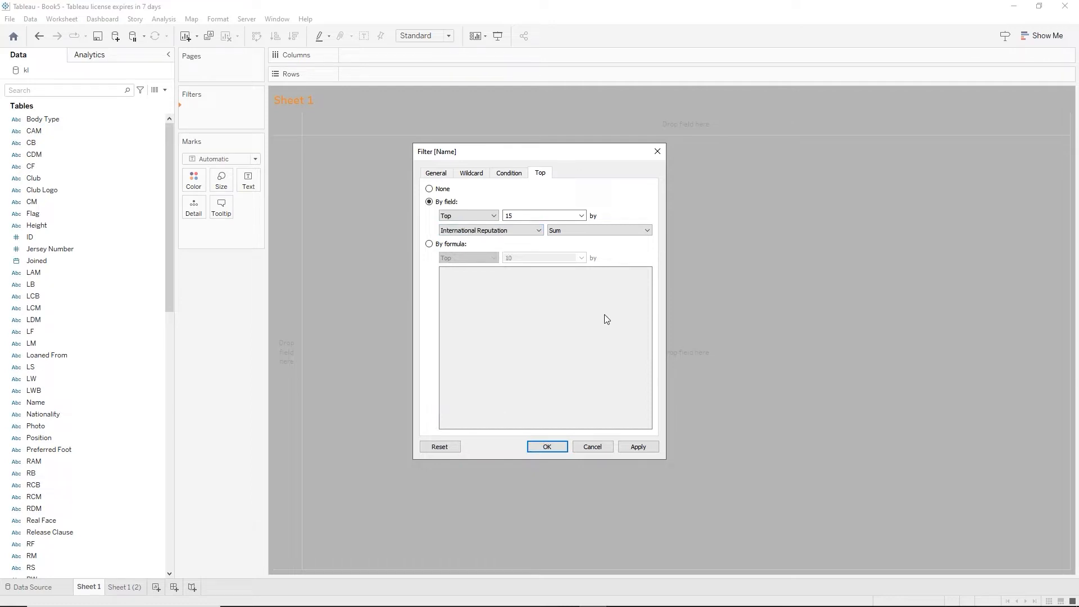
pyautogui.click(560, 448)
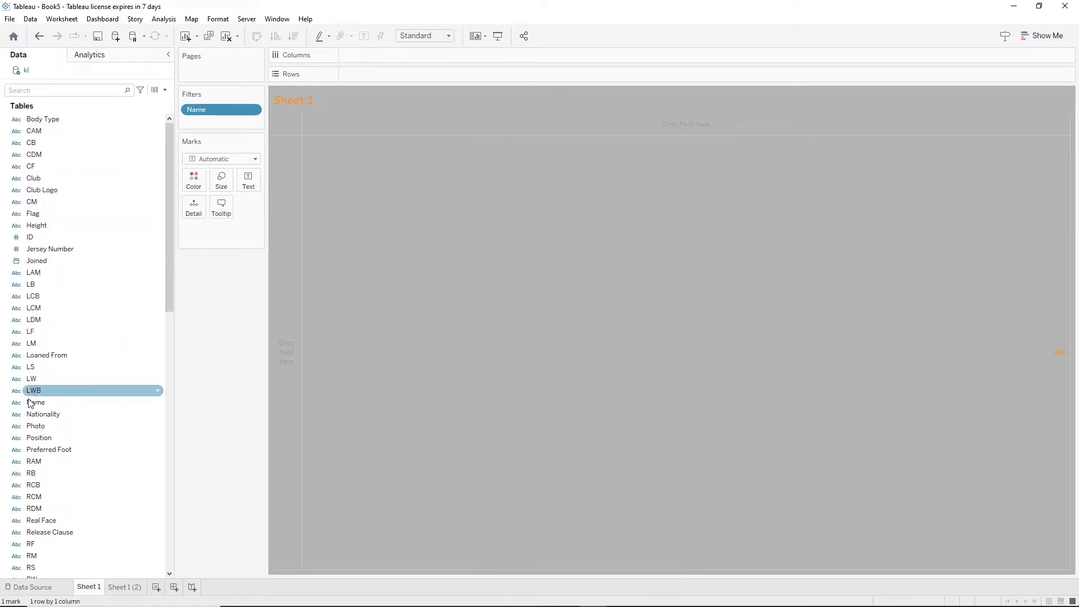
pyautogui.moveTo(55, 402); pyautogui.dragTo(348, 73)
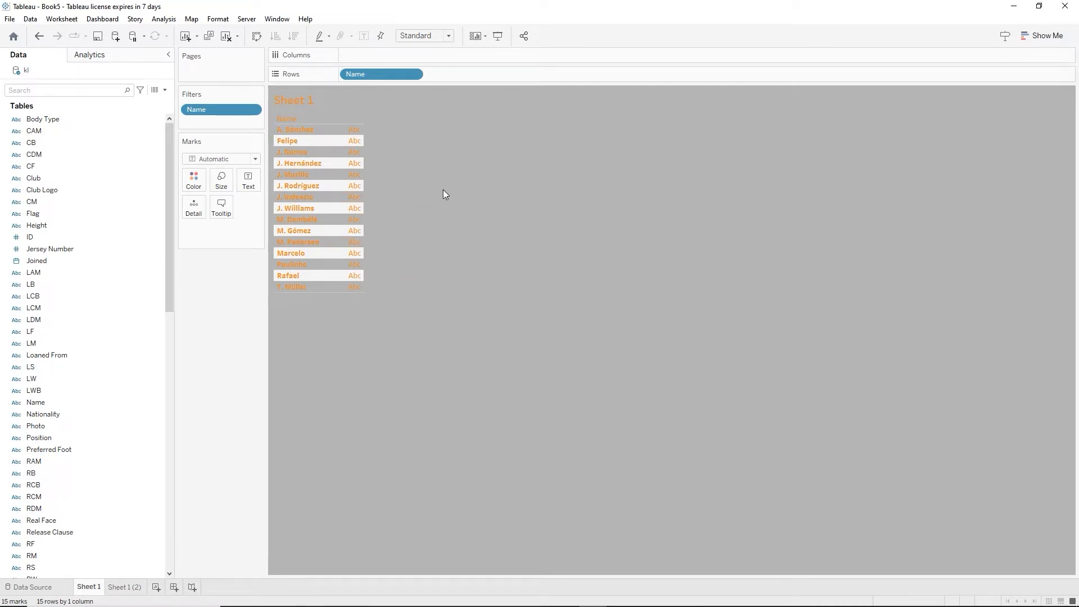
# Set the worksheet's row banding to None for both the pane and the header
pyautogui.click(219, 21)
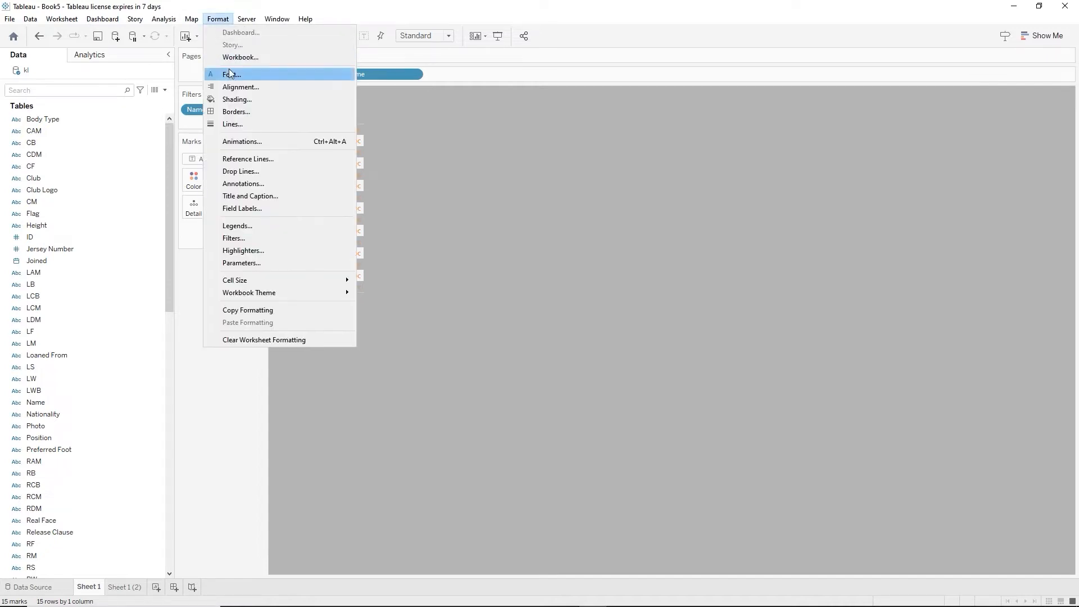
pyautogui.click(235, 98)
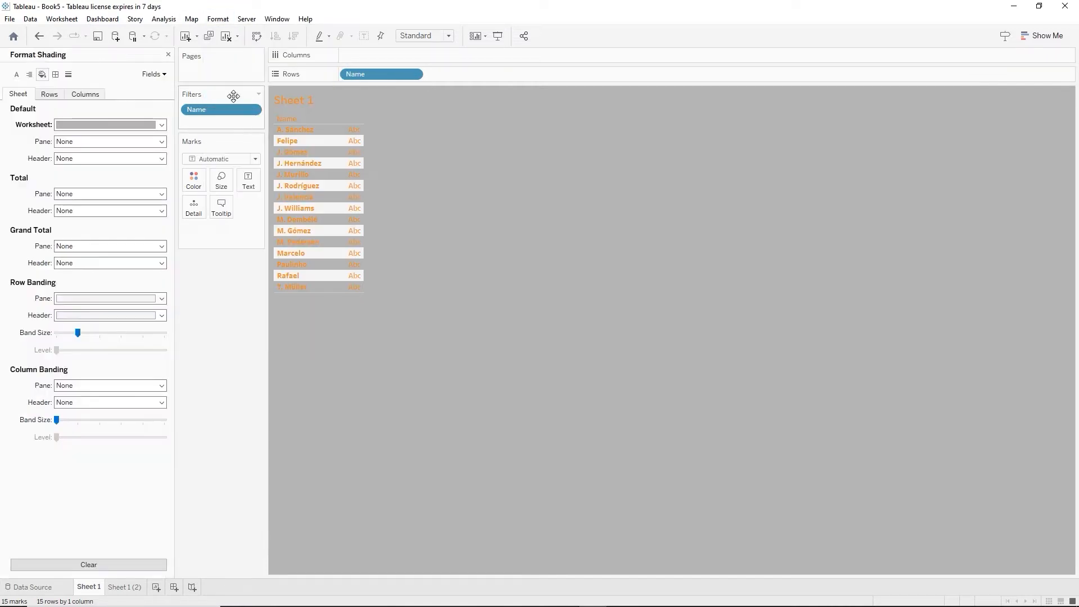
pyautogui.click(161, 298)
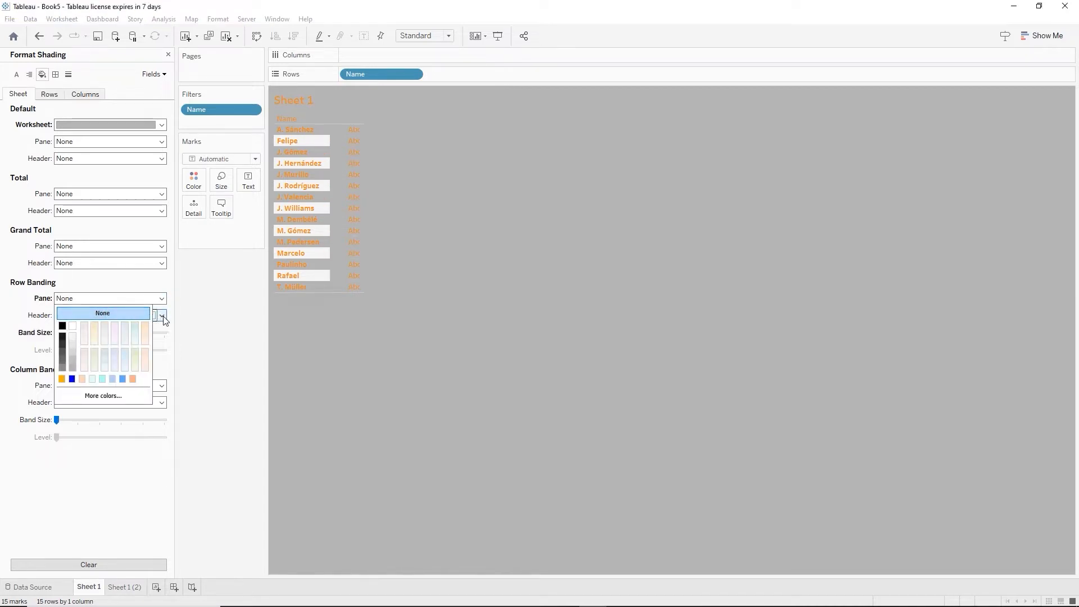
pyautogui.click(162, 315)
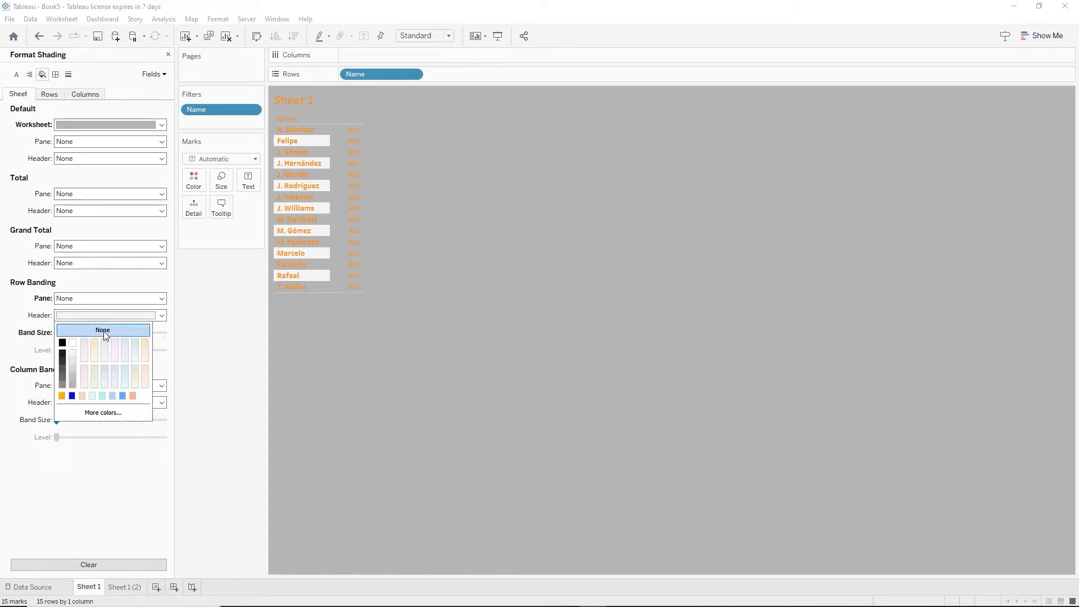
pyautogui.click(281, 376)
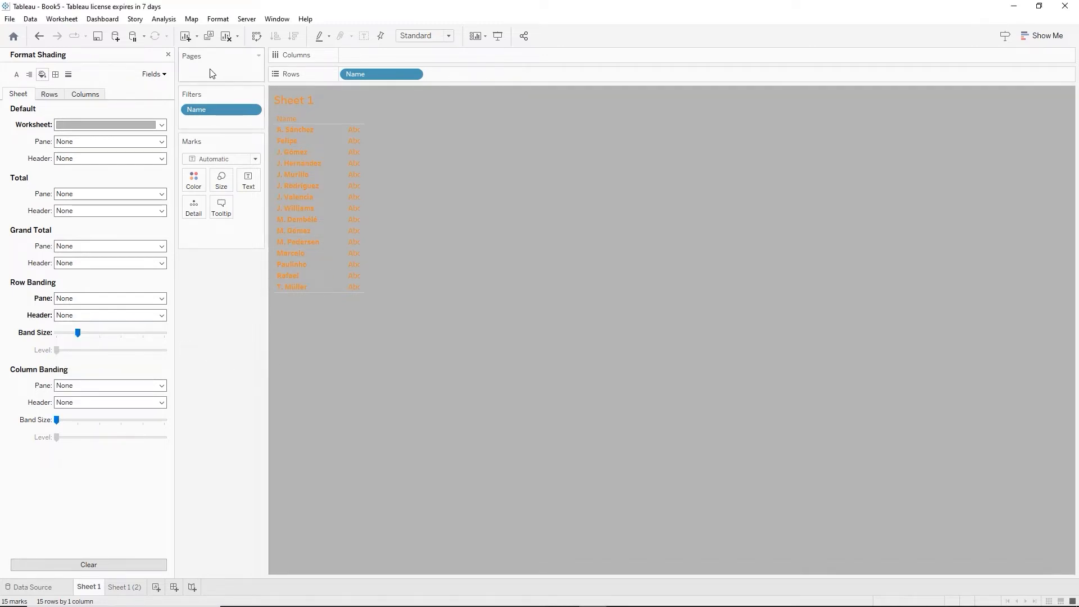
pyautogui.click(167, 55)
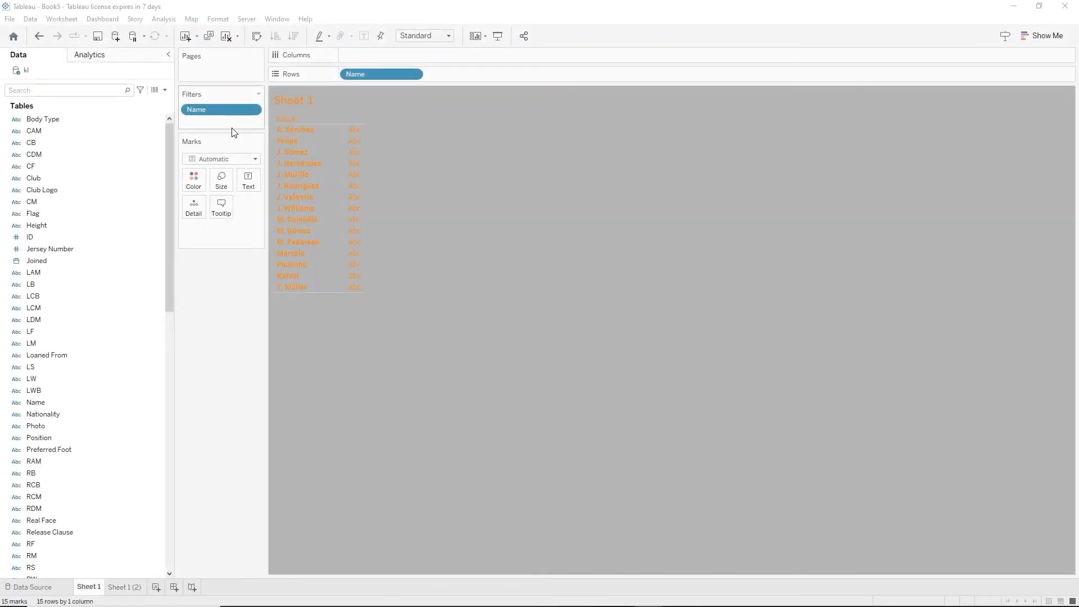
# Start a new parameter named Select Row Heading with data type String and a list of allowable values
pyautogui.click(165, 90)
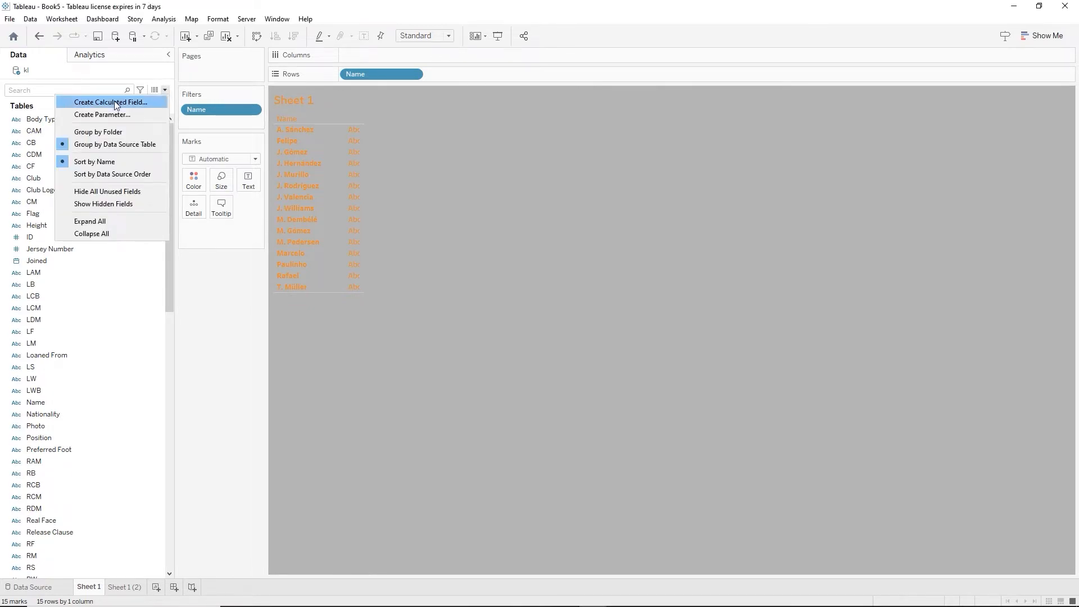
pyautogui.click(103, 115)
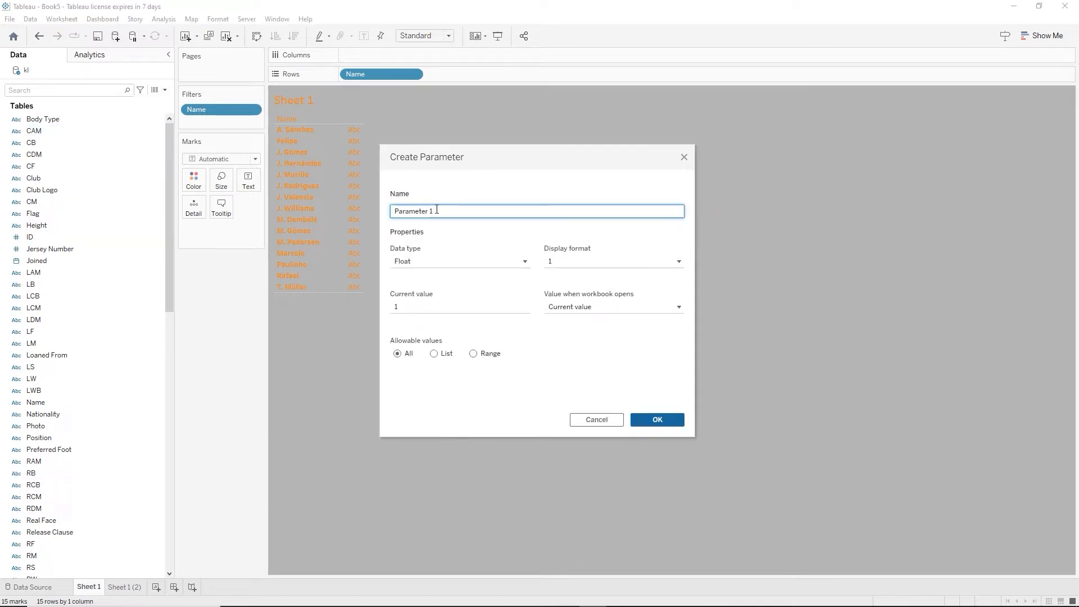
pyautogui.moveTo(437, 211); pyautogui.dragTo(359, 209)
pyautogui.write('Select Row Heading')
pyautogui.click(444, 263)
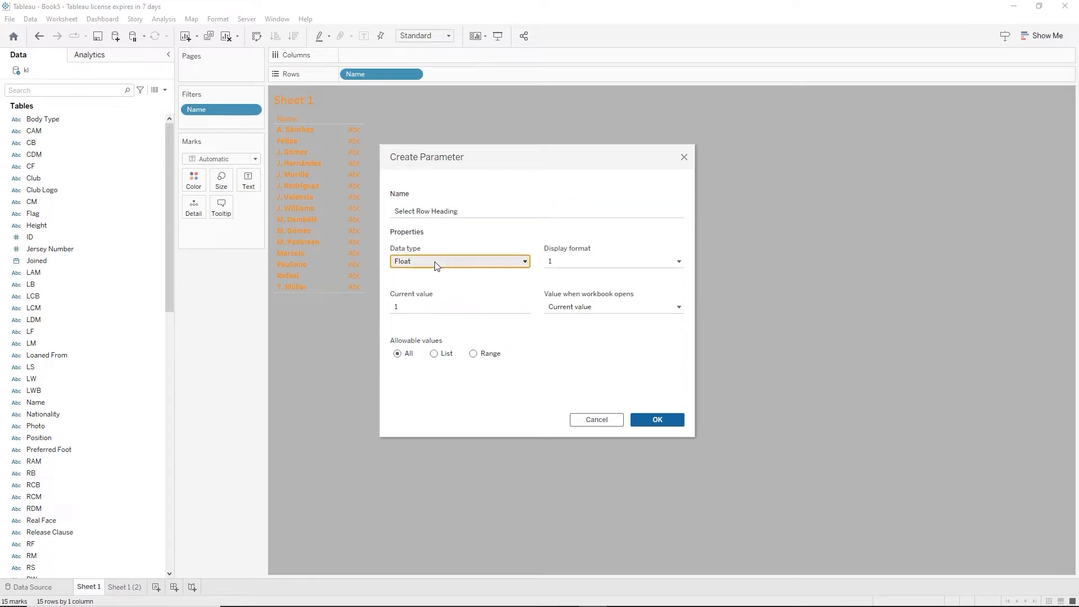
pyautogui.click(419, 302)
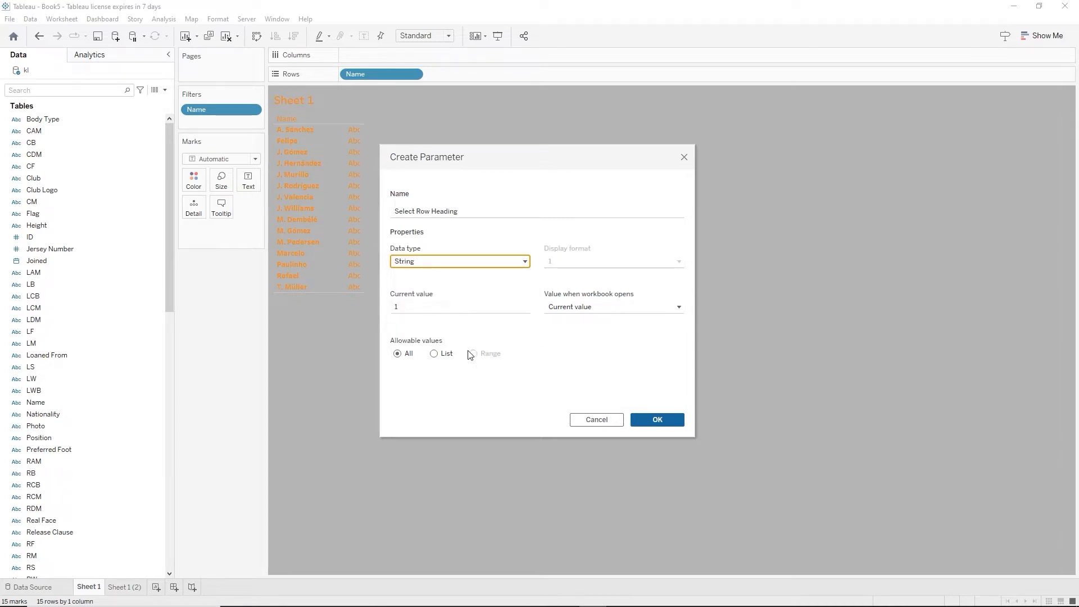
pyautogui.click(436, 355)
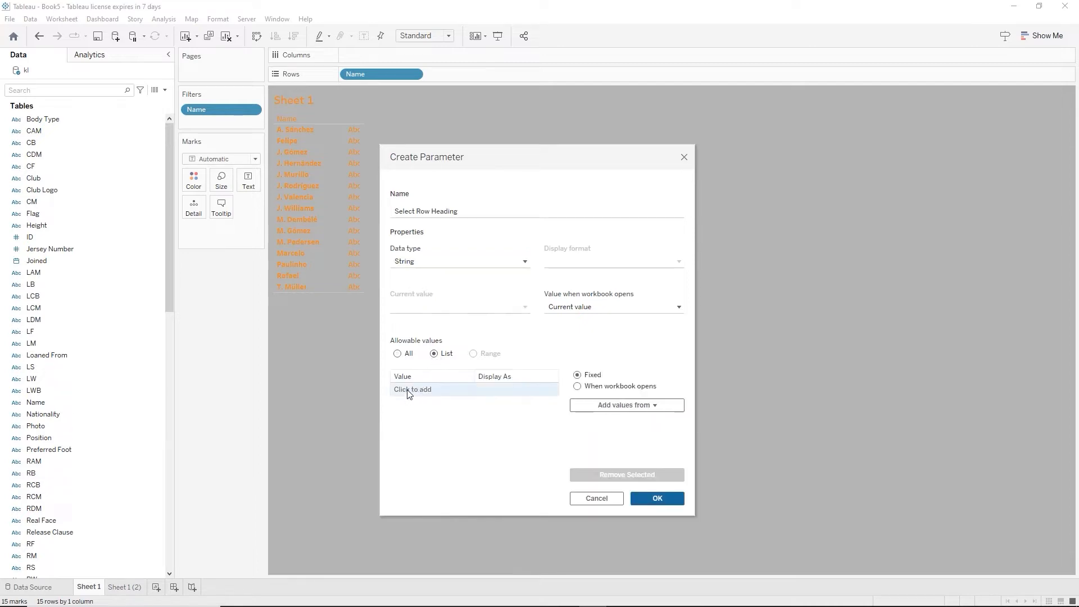
# Add Nationality and Preferred Foot as the allowable values of Select Row Heading and create the parameter
pyautogui.click(408, 392)
pyautogui.write('Nationality')
pyautogui.press('Return')
pyautogui.click(409, 403)
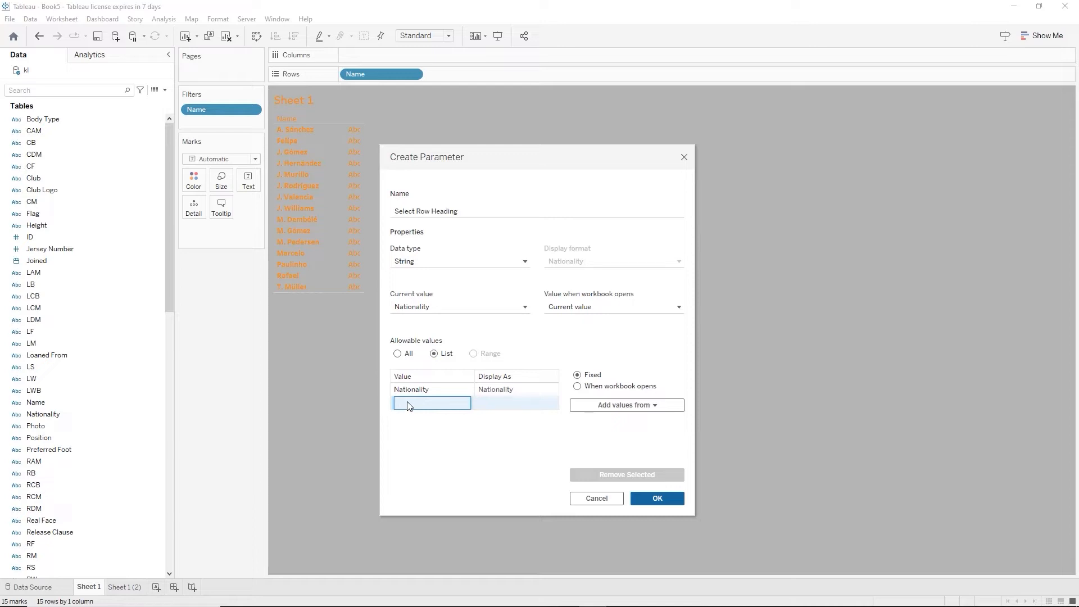
pyautogui.write('Preferred Foot')
pyautogui.press('Return')
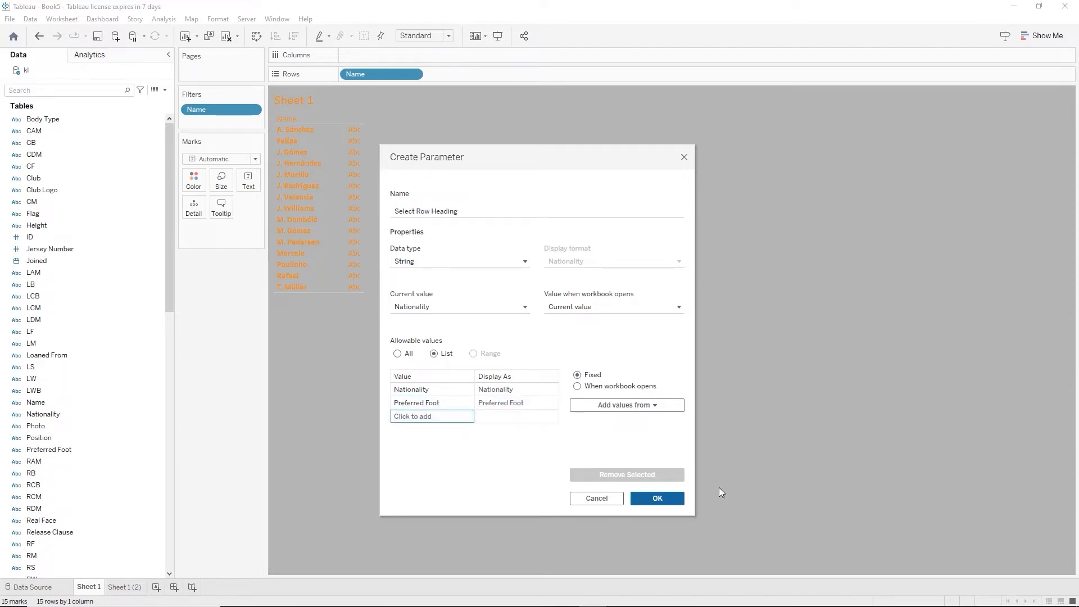
pyautogui.click(677, 504)
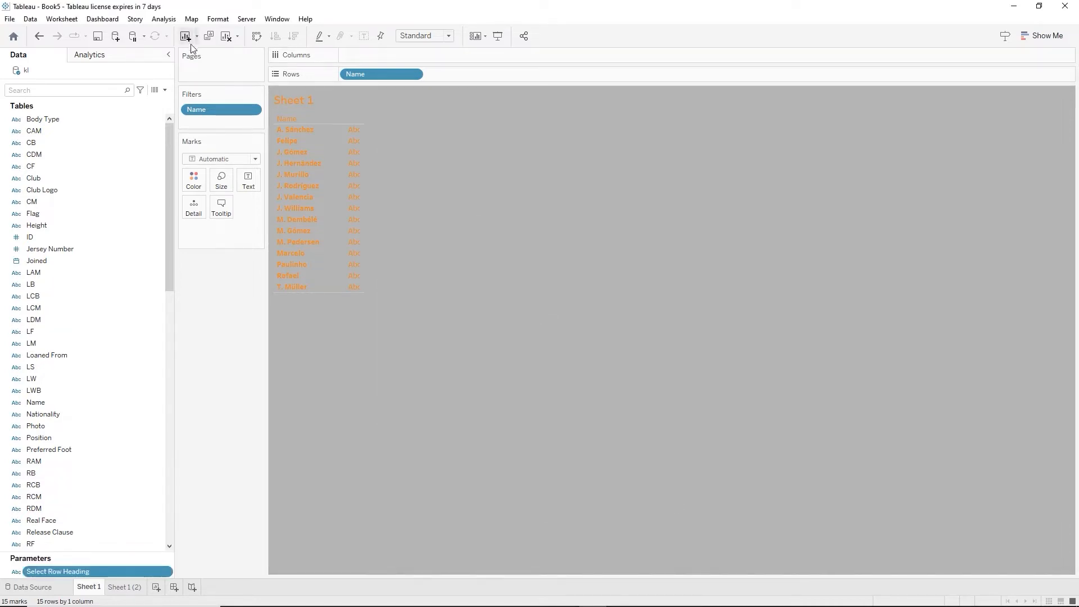
# Start a second parameter named Select Column Heading with data type String and a list of allowable values
pyautogui.click(165, 90)
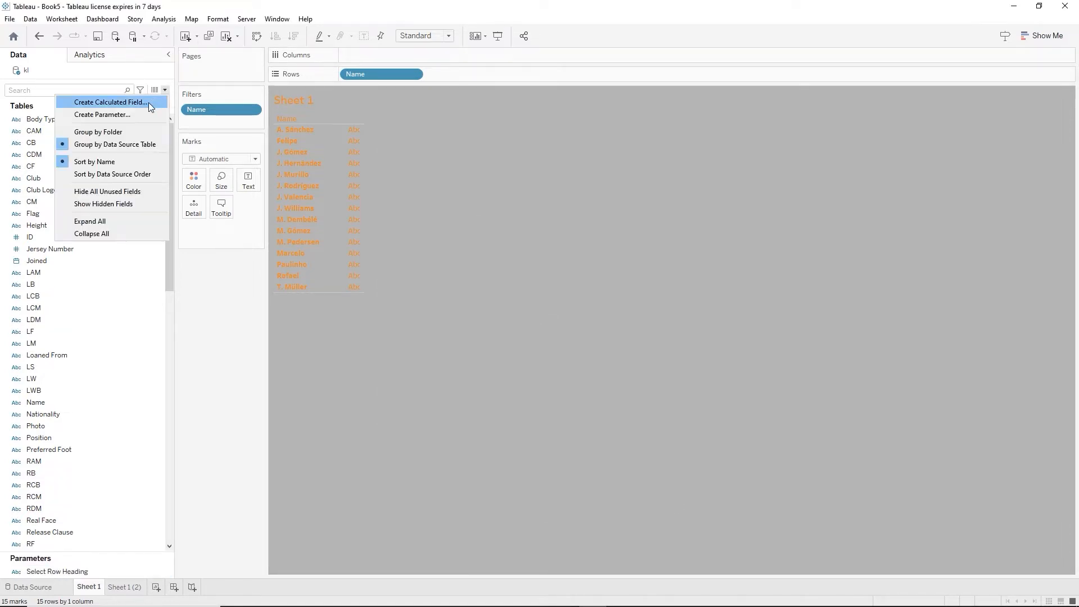
pyautogui.click(133, 117)
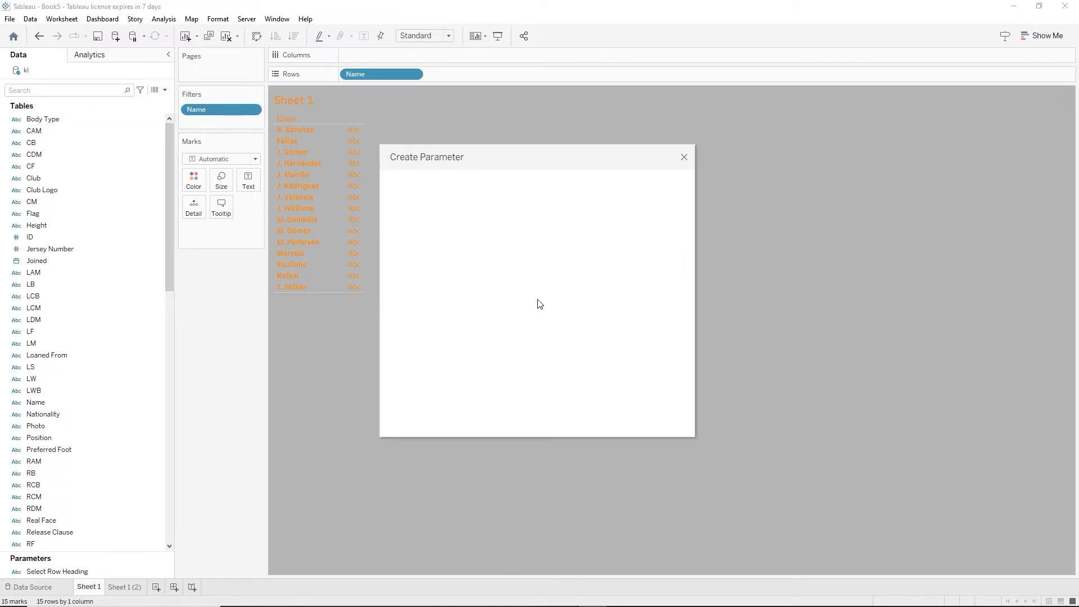
pyautogui.doubleClick(415, 211)
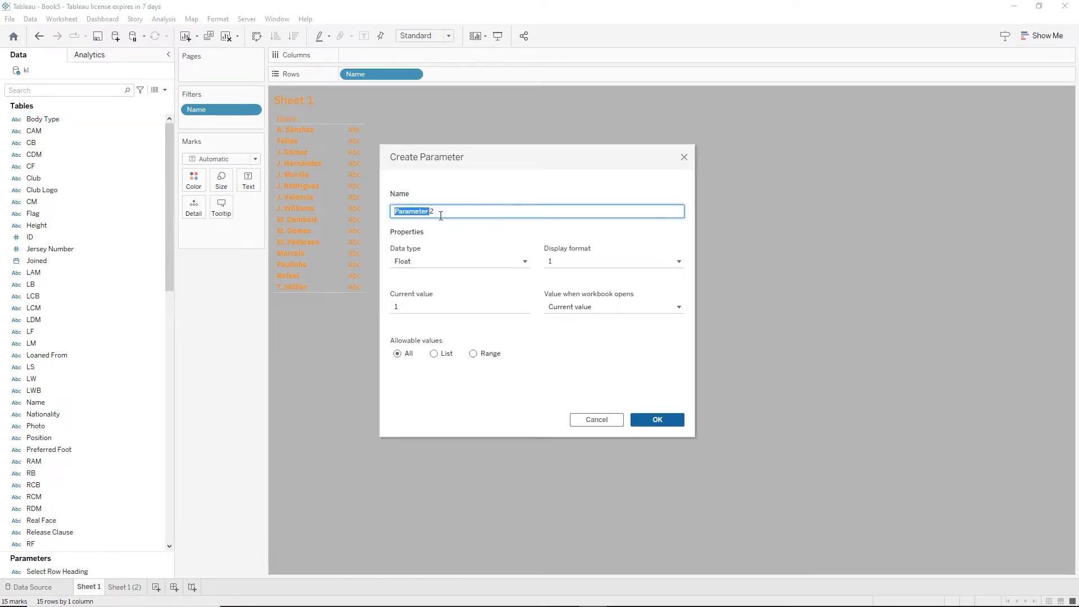
pyautogui.moveTo(447, 213); pyautogui.dragTo(297, 197)
pyautogui.write('Select Column Heading')
pyautogui.click(426, 264)
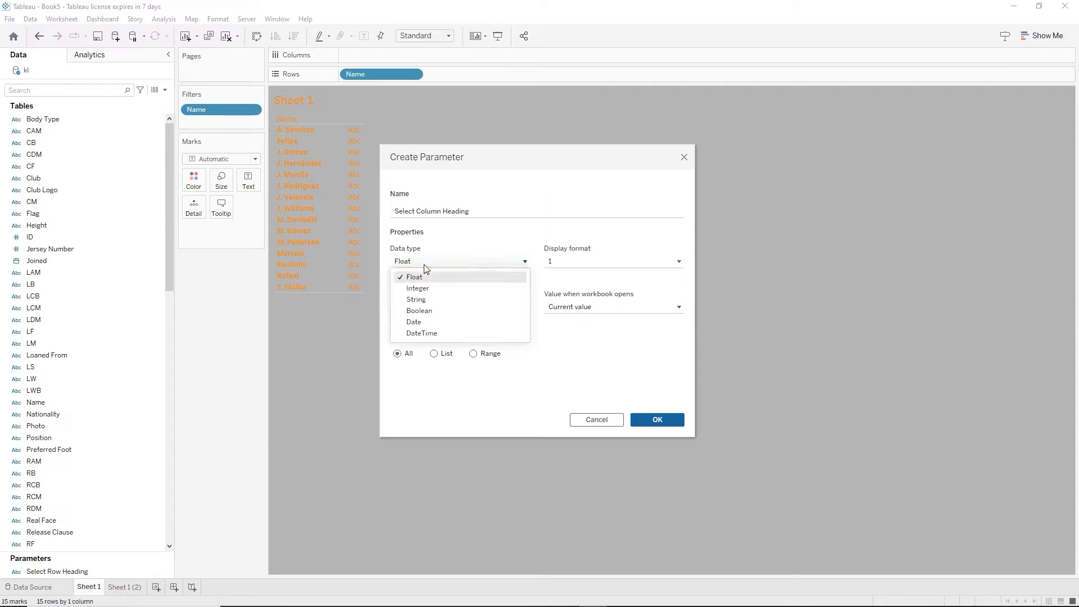
pyautogui.click(416, 299)
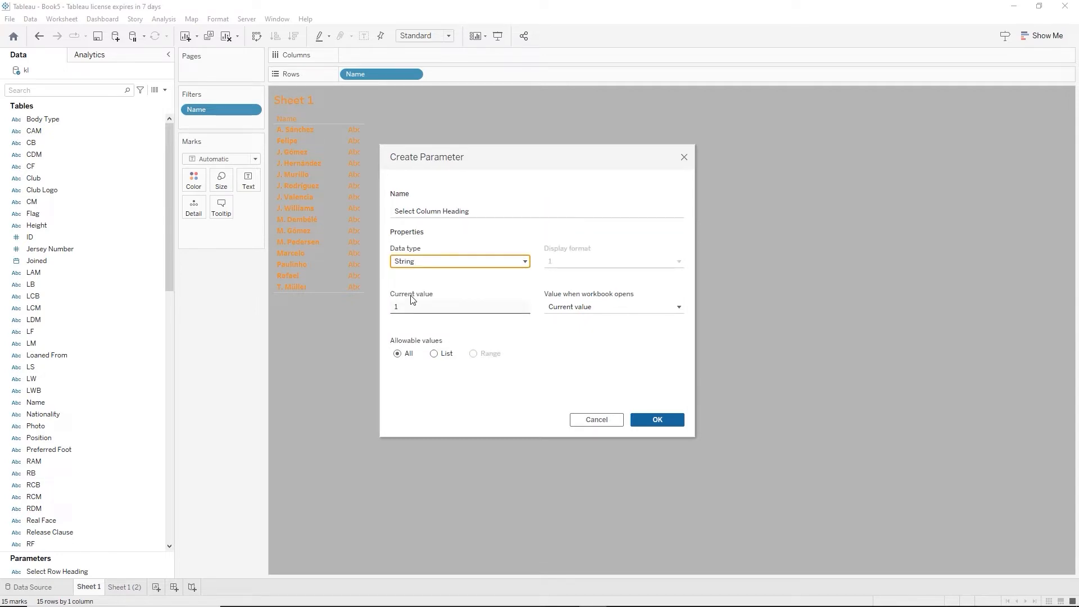
pyautogui.click(433, 353)
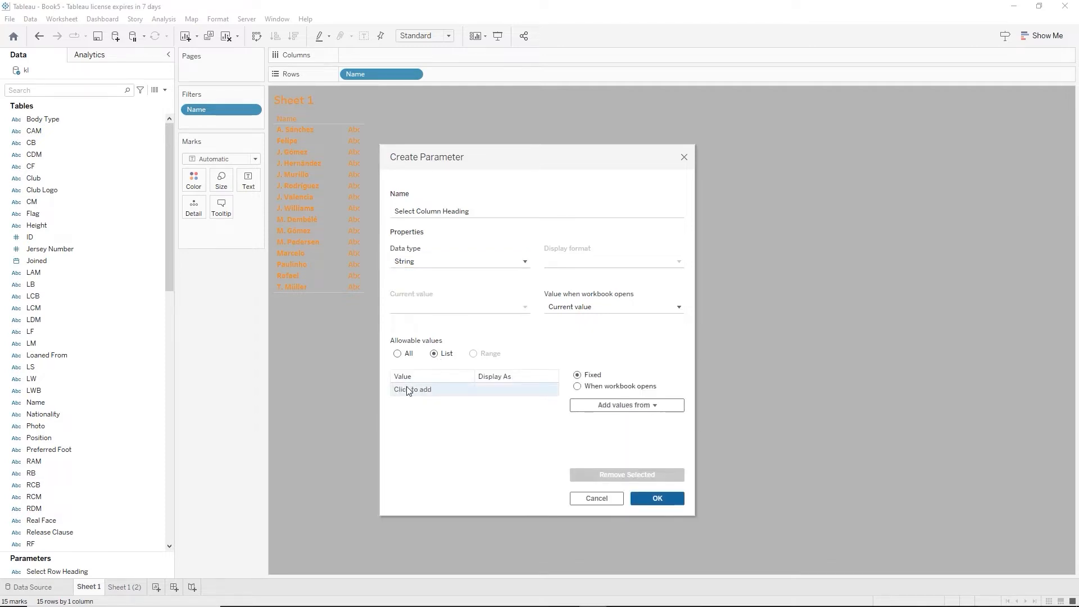
# Add Height, Weight and Body Type as the allowable values of Select Column Heading and create the parameter
pyautogui.click(407, 392)
pyautogui.write('Height')
pyautogui.press('Return')
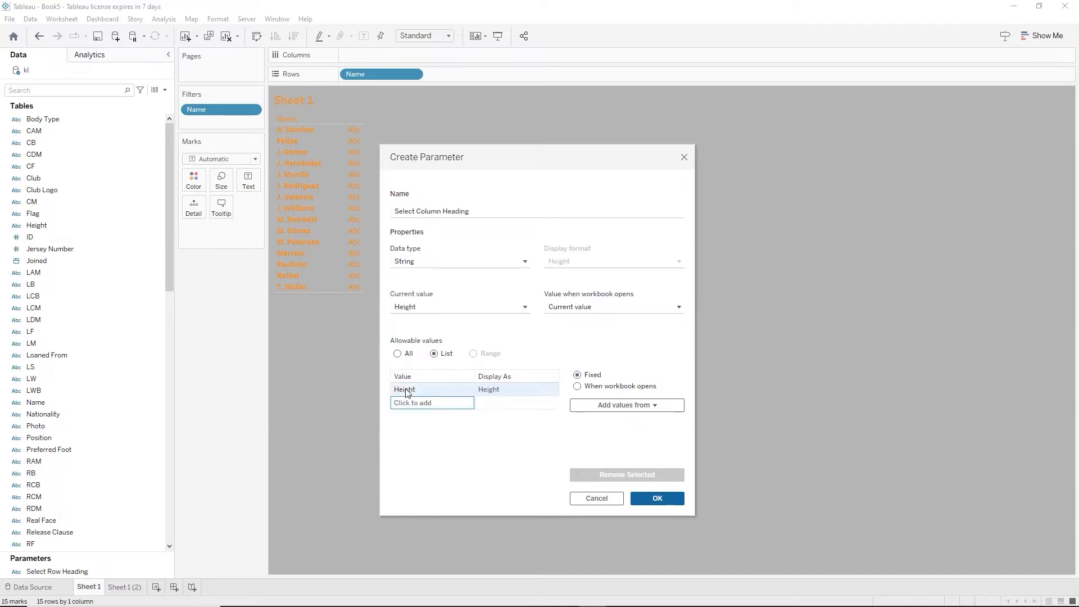
pyautogui.click(397, 404)
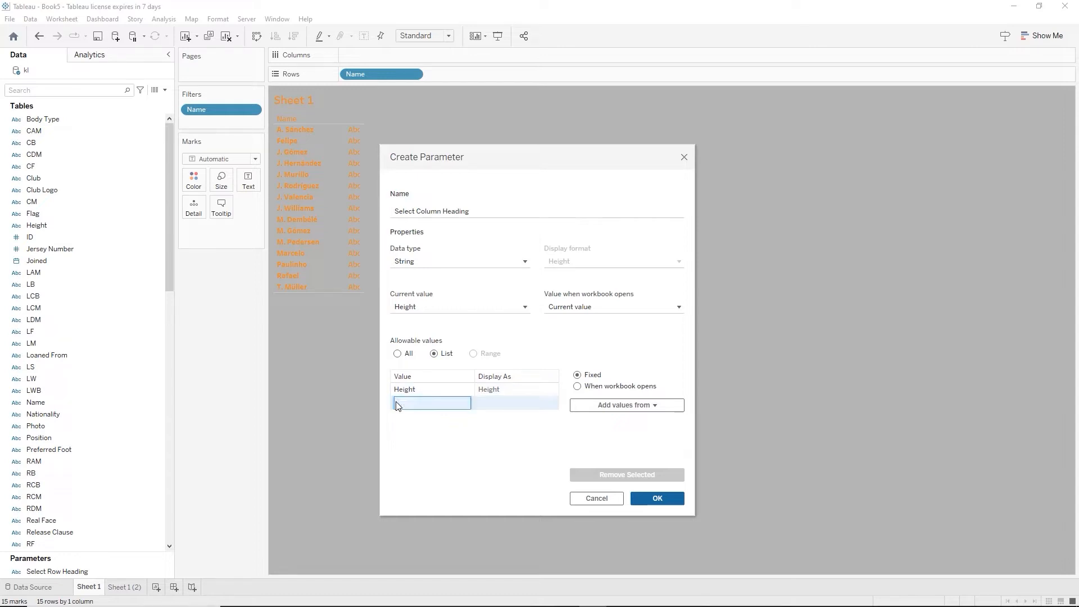
pyautogui.write('Weight')
pyautogui.press('Return')
pyautogui.click(391, 419)
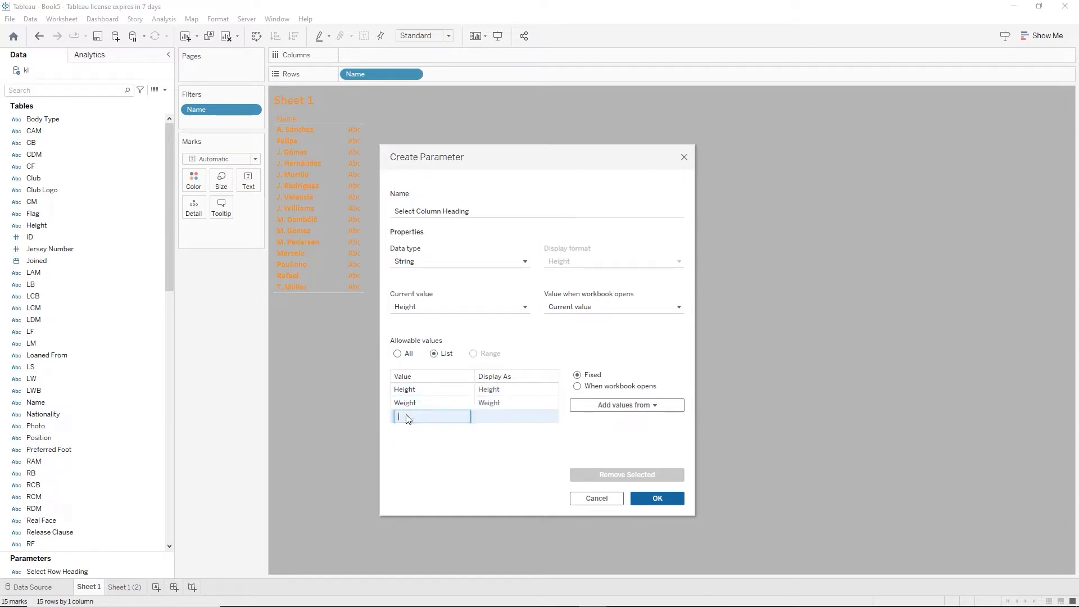
pyautogui.write('Body Type')
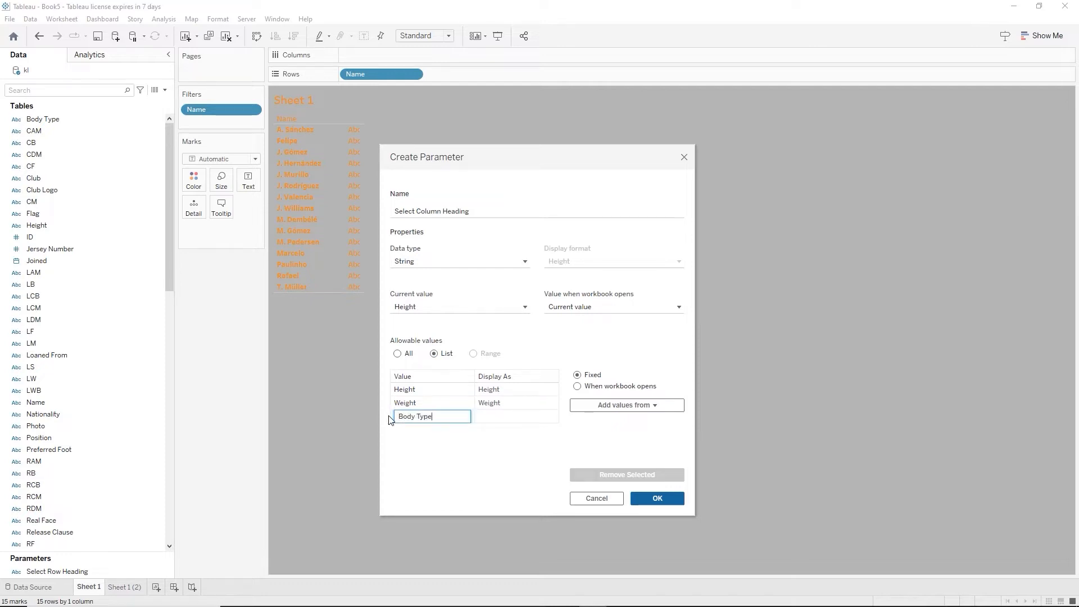
pyautogui.press('Return')
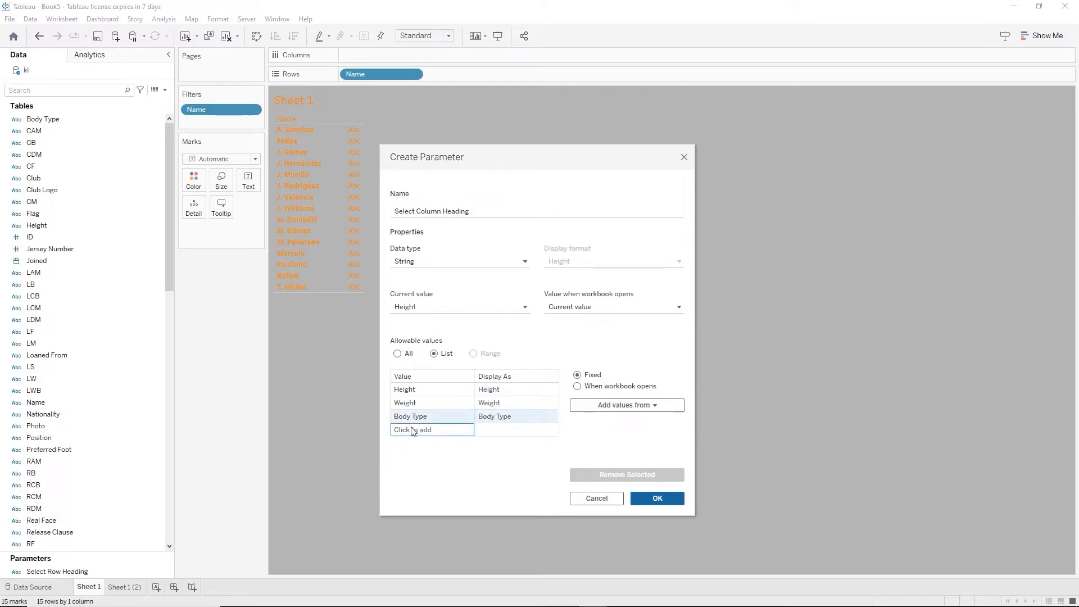
pyautogui.click(670, 505)
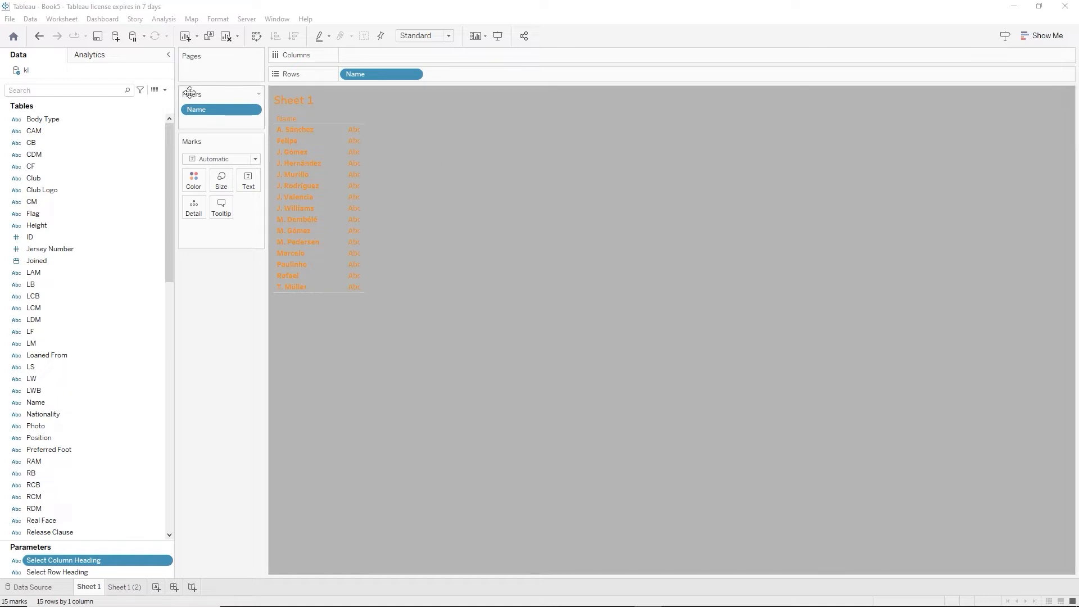
# Start a calculated field named Row Category with the formula opening CASE [Select Row Heading]
pyautogui.click(164, 90)
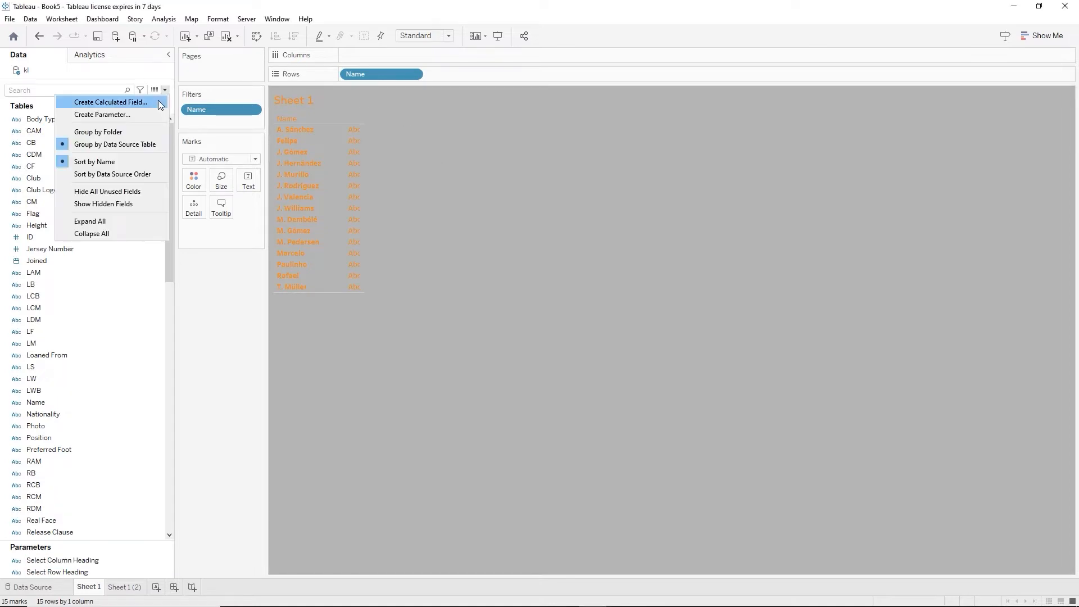
pyautogui.click(160, 104)
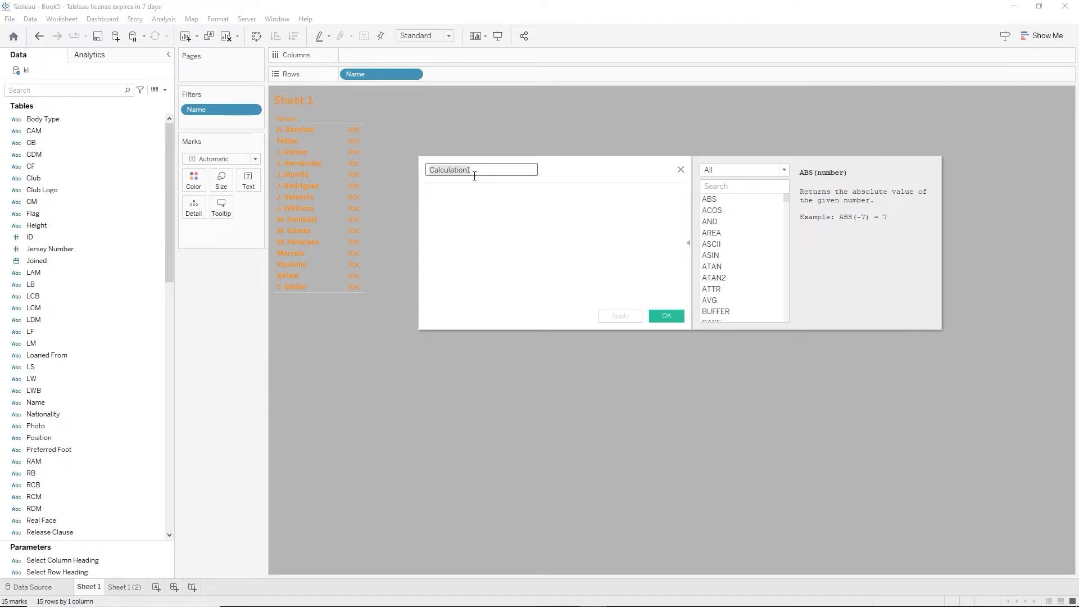
pyautogui.write('Row Category')
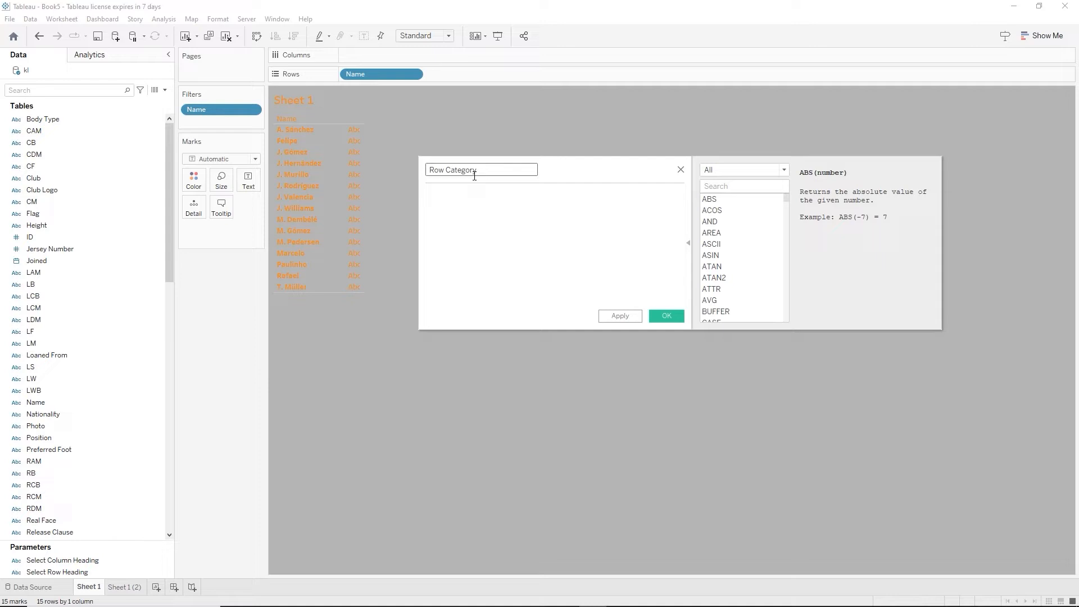
pyautogui.write('ca')
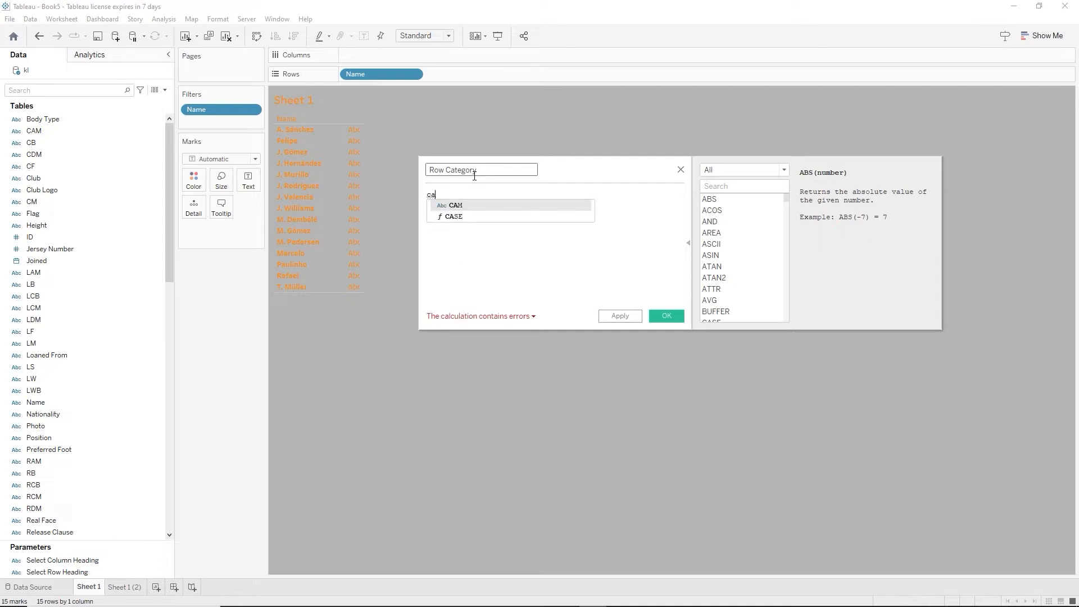
pyautogui.press('Down')
pyautogui.press('Return')
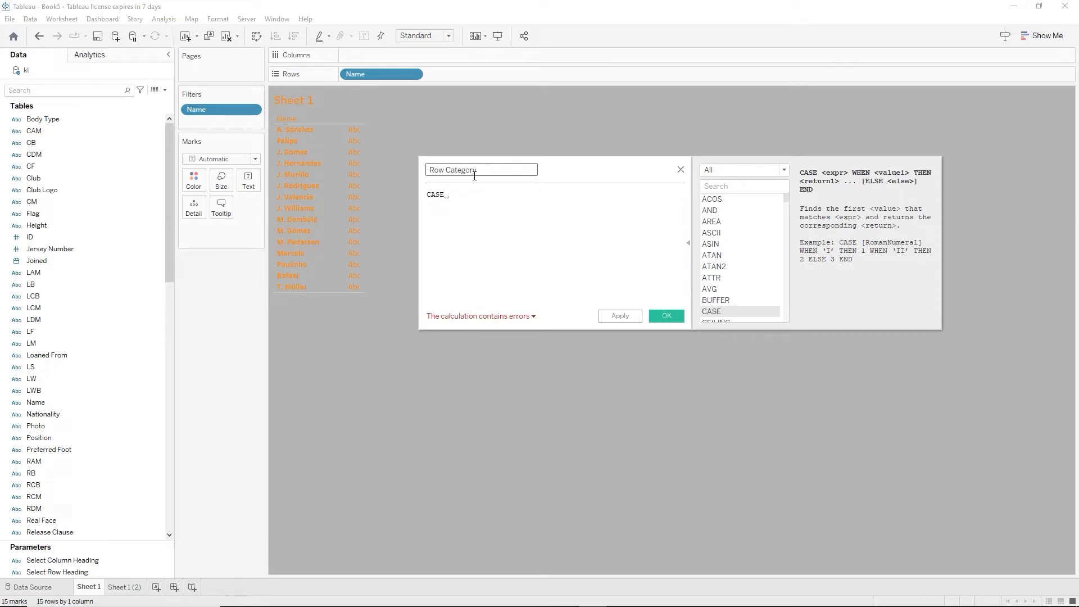
pyautogui.write('sel')
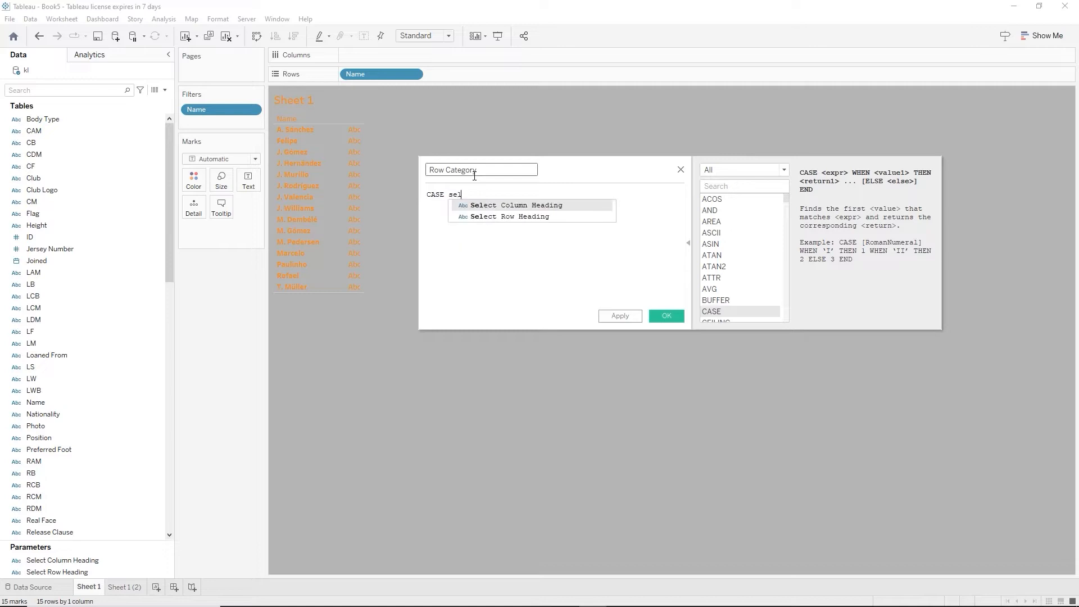
pyautogui.press('Down')
pyautogui.press('Return')
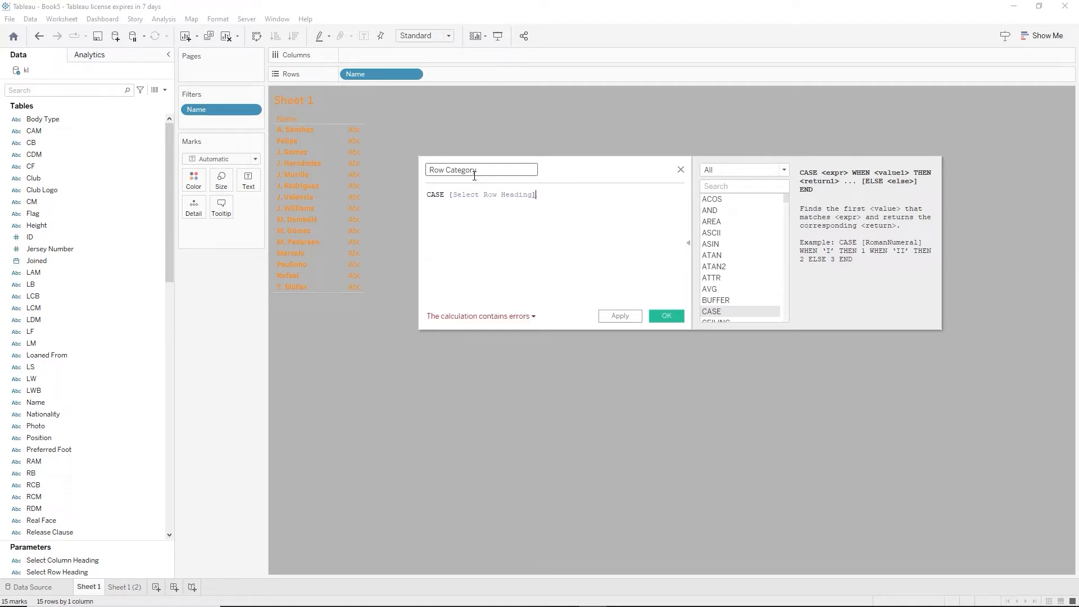
# Add the branch WHEN 'Nationality' THEN [Nationality] to the Row Category formula
pyautogui.press('Return')
pyautogui.write('WHEN ')
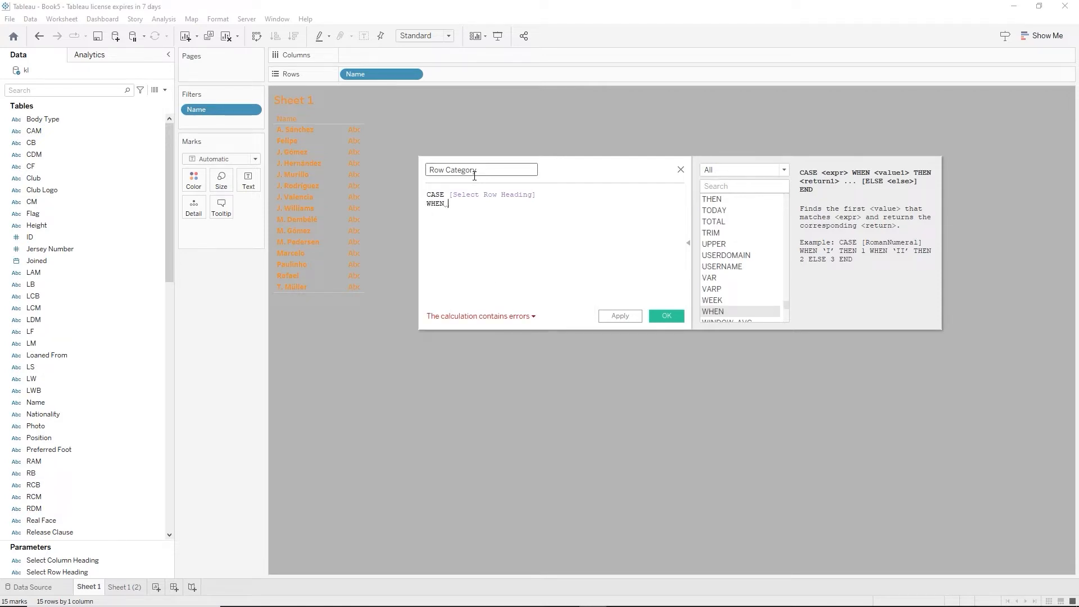
pyautogui.write("'Nationa")
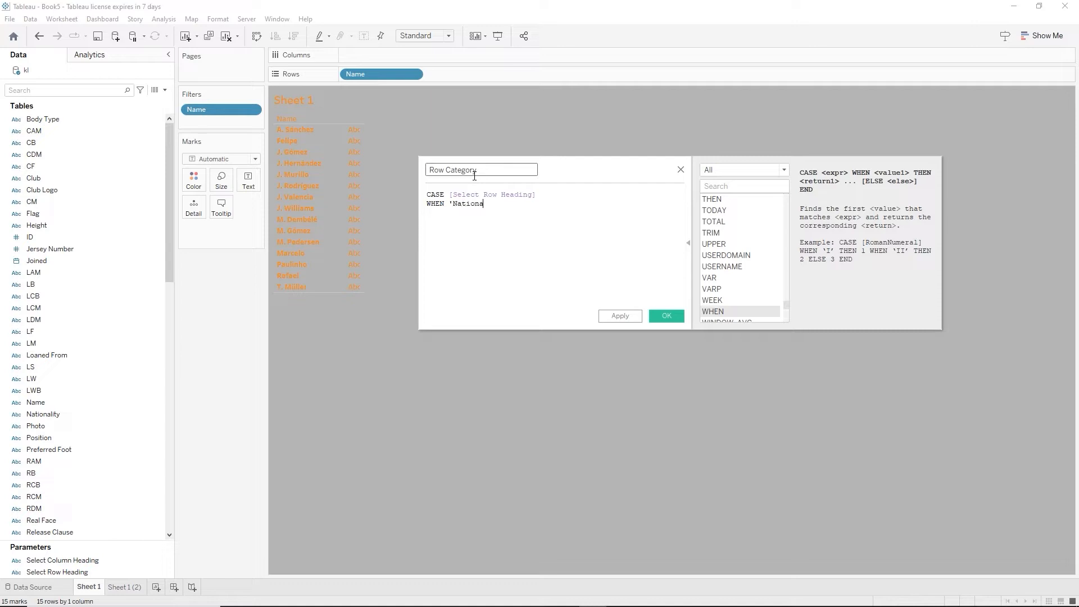
pyautogui.write("lity' th")
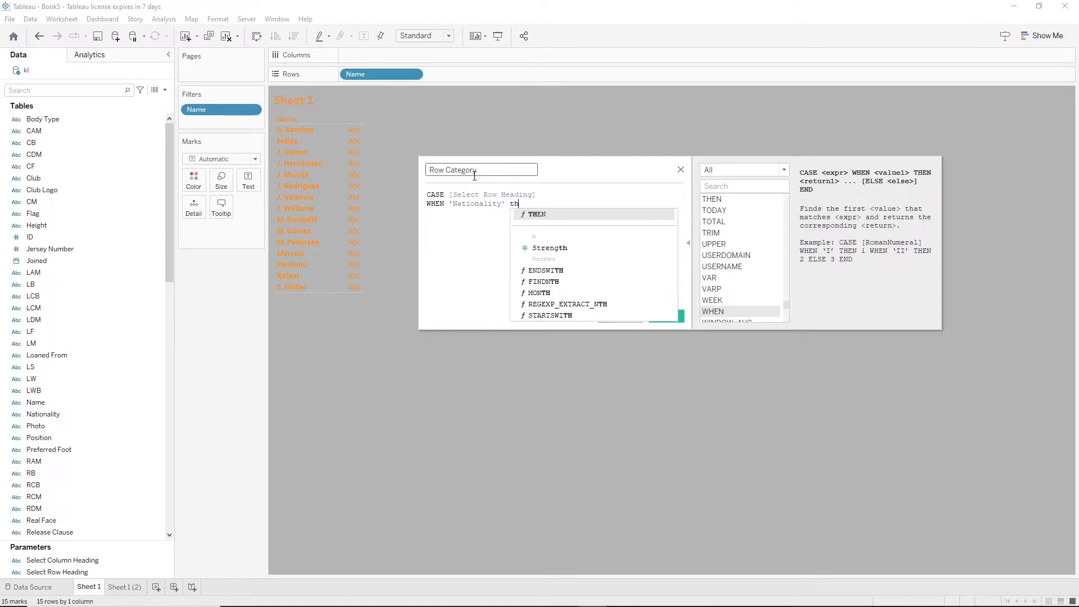
pyautogui.press('Return')
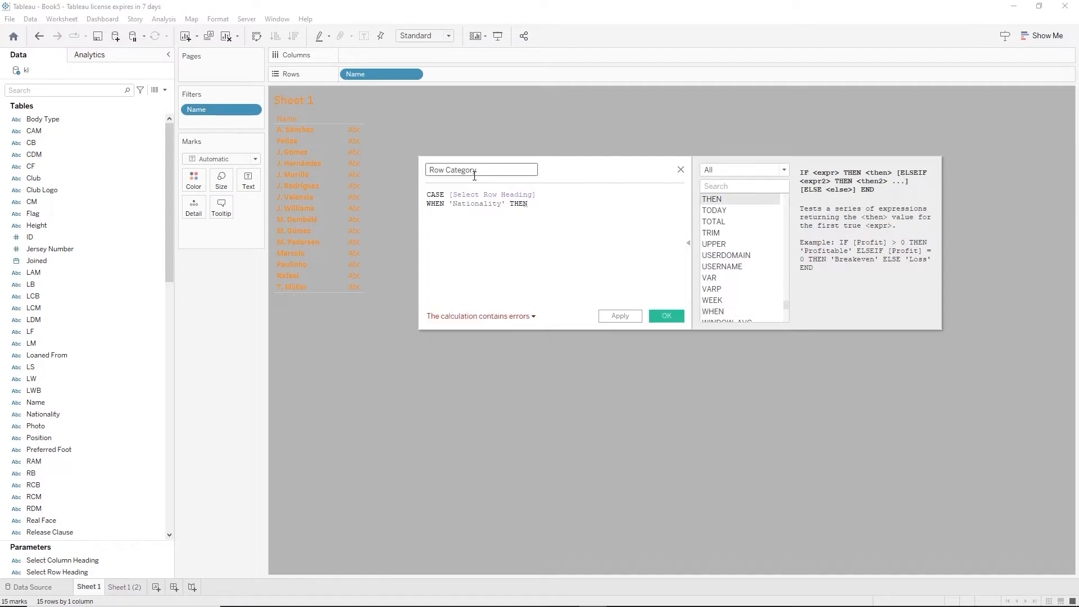
pyautogui.write('na')
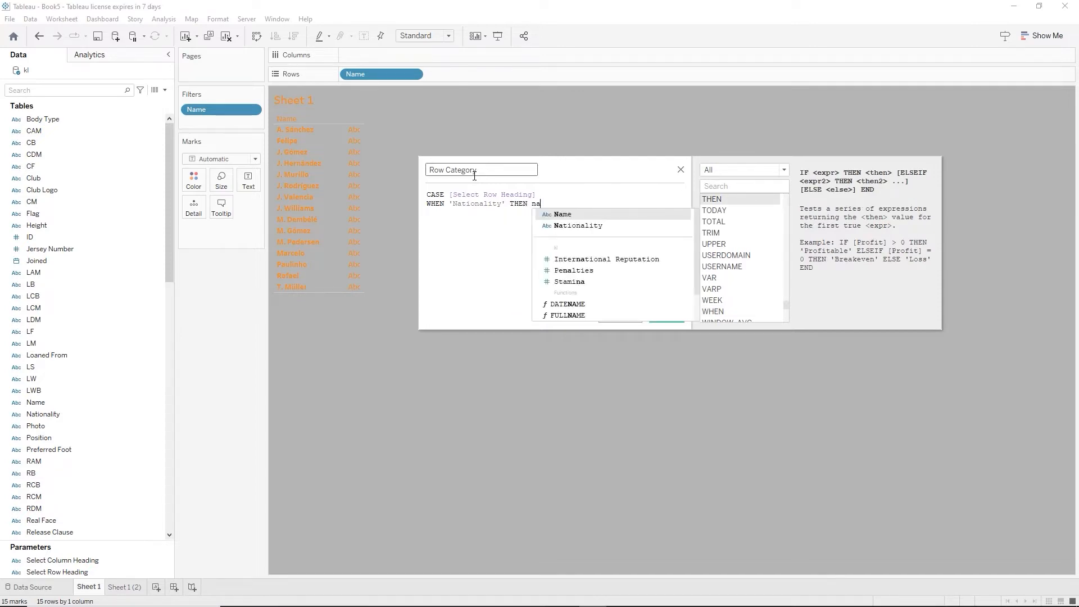
pyautogui.press('Down')
pyautogui.press('Return')
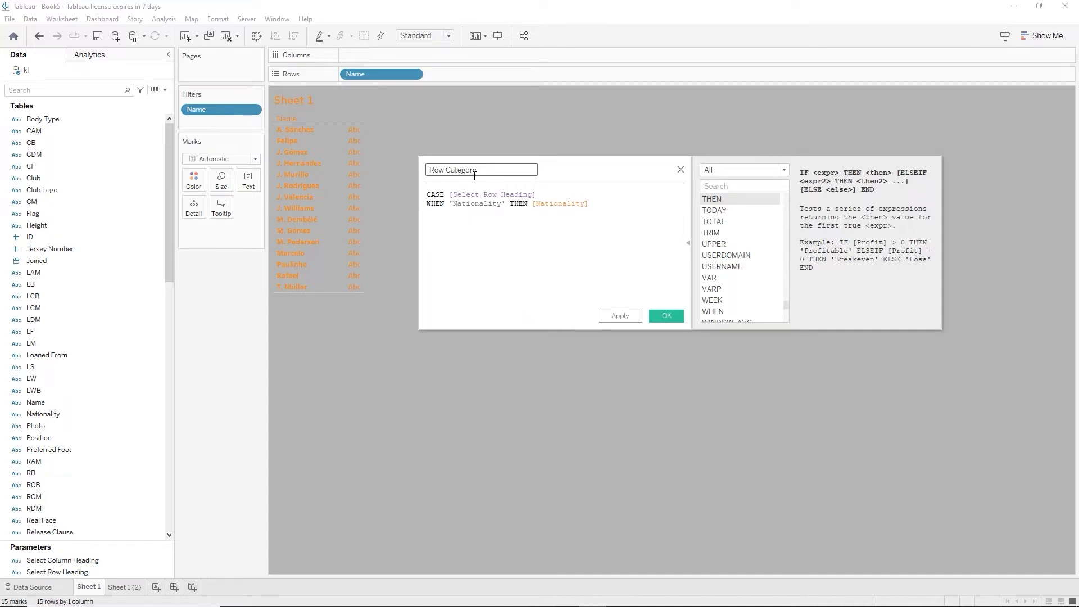
# Add a second branch, WHEN 'Preferred Foot' THEN [Preferred Foot], to the Row Category formula
pyautogui.press('Return')
pyautogui.write('WHEN ')
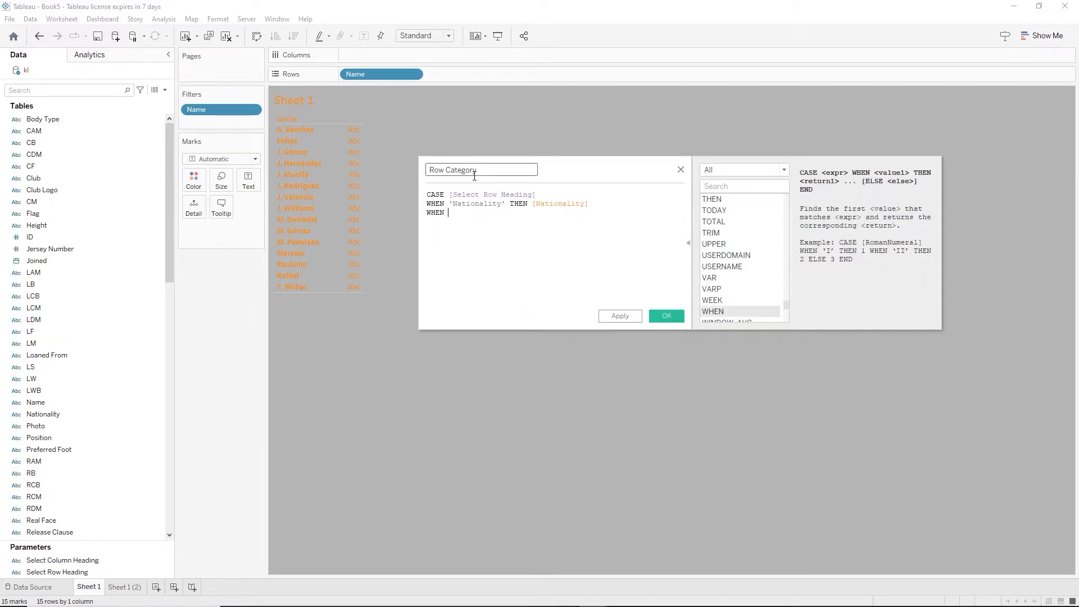
pyautogui.write("'Preferred Foot' THEN ")
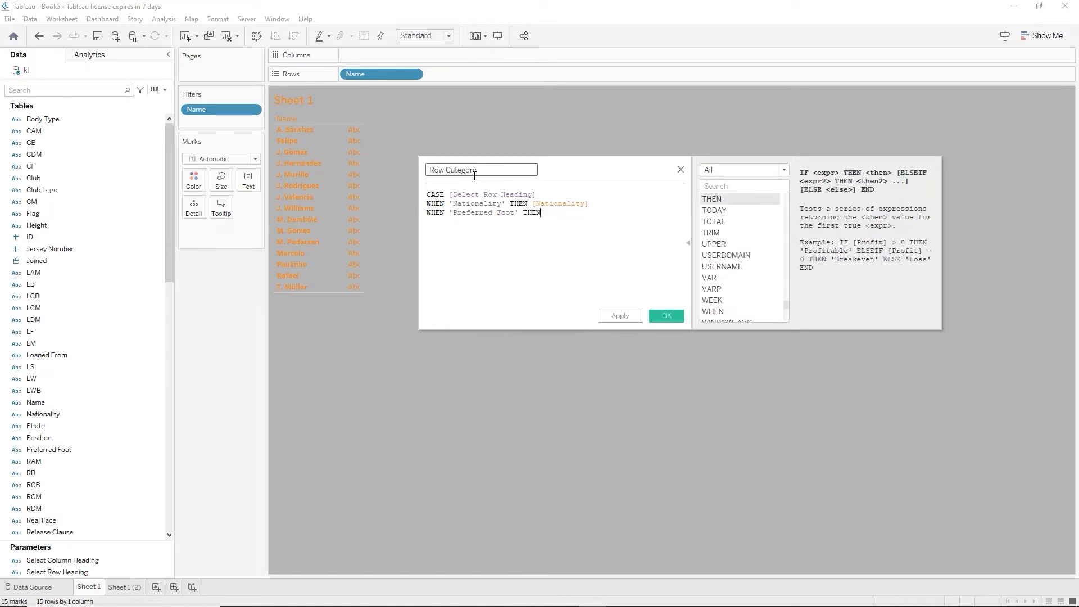
pyautogui.write('pr')
pyautogui.press('Return')
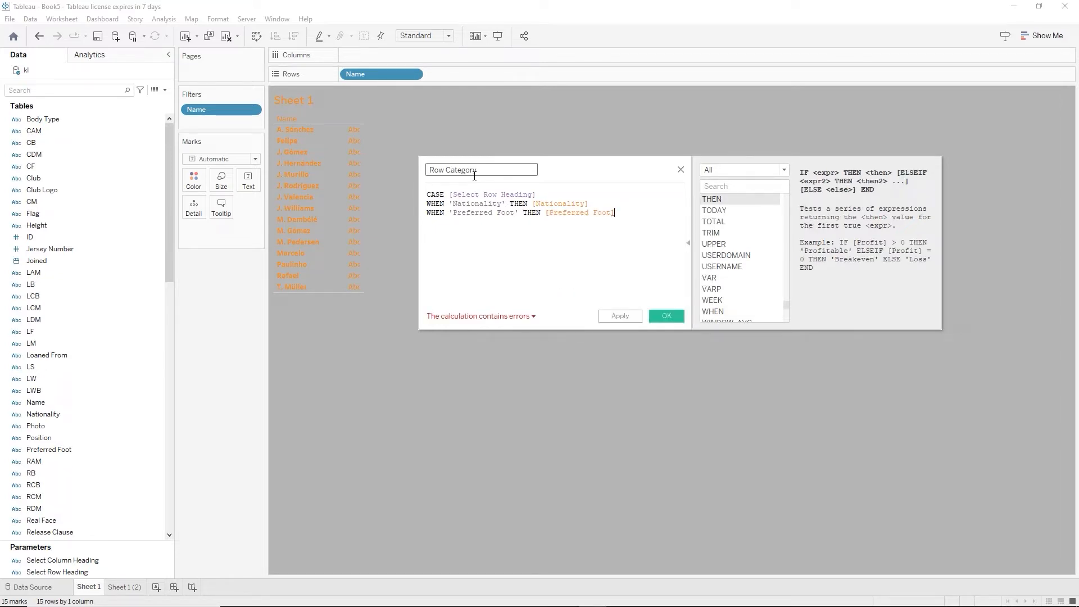
# Finish the Row Category formula with ELSE '' and END, and save the calculated field
pyautogui.press('Return')
pyautogui.write('ELSE')
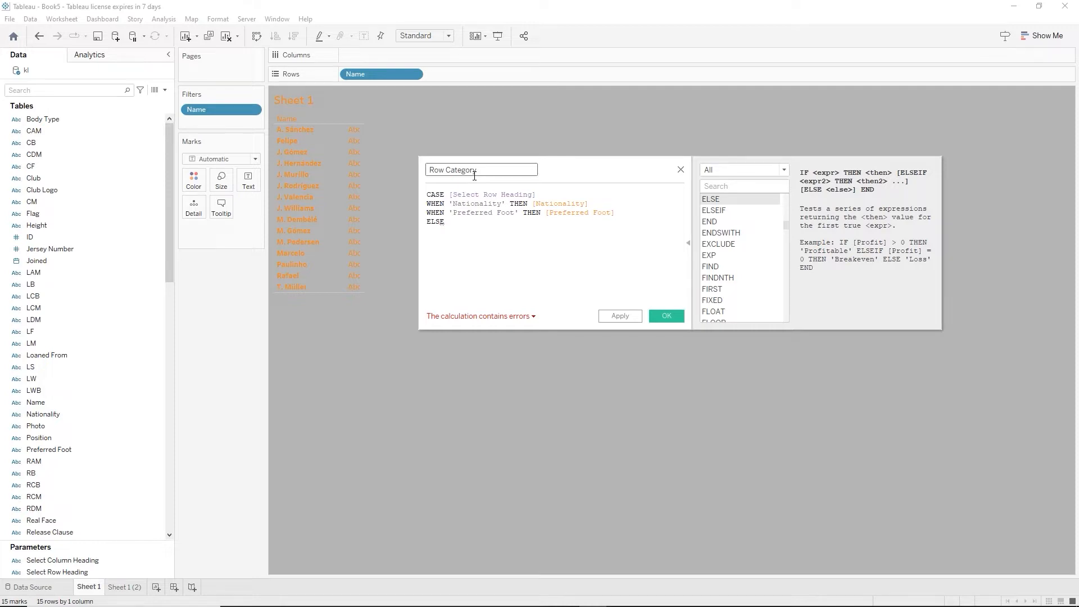
pyautogui.write("''")
pyautogui.press('Return')
pyautogui.write('END')
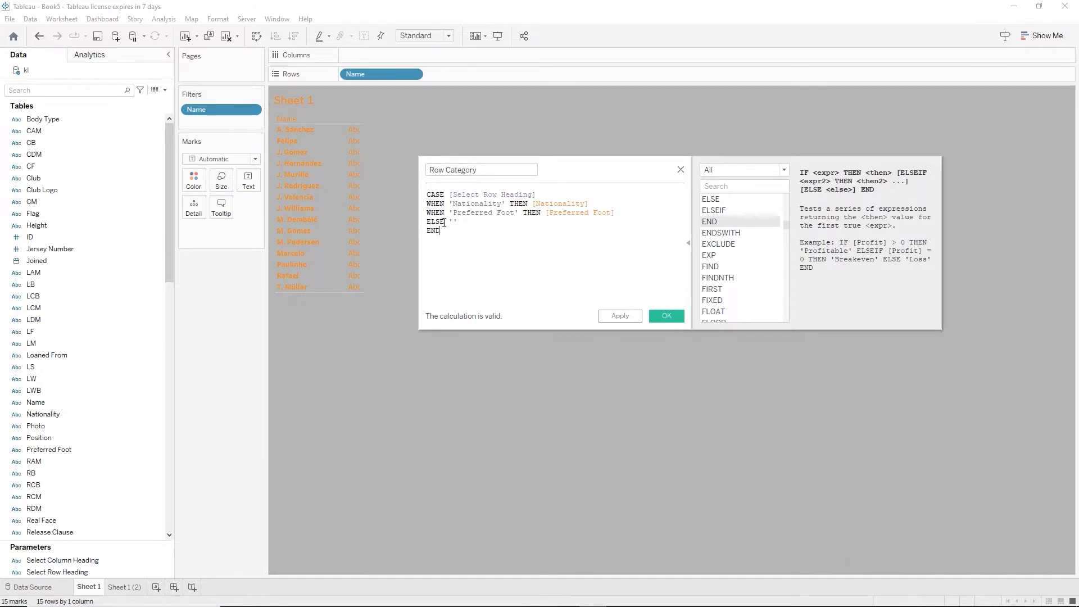
pyautogui.click(670, 318)
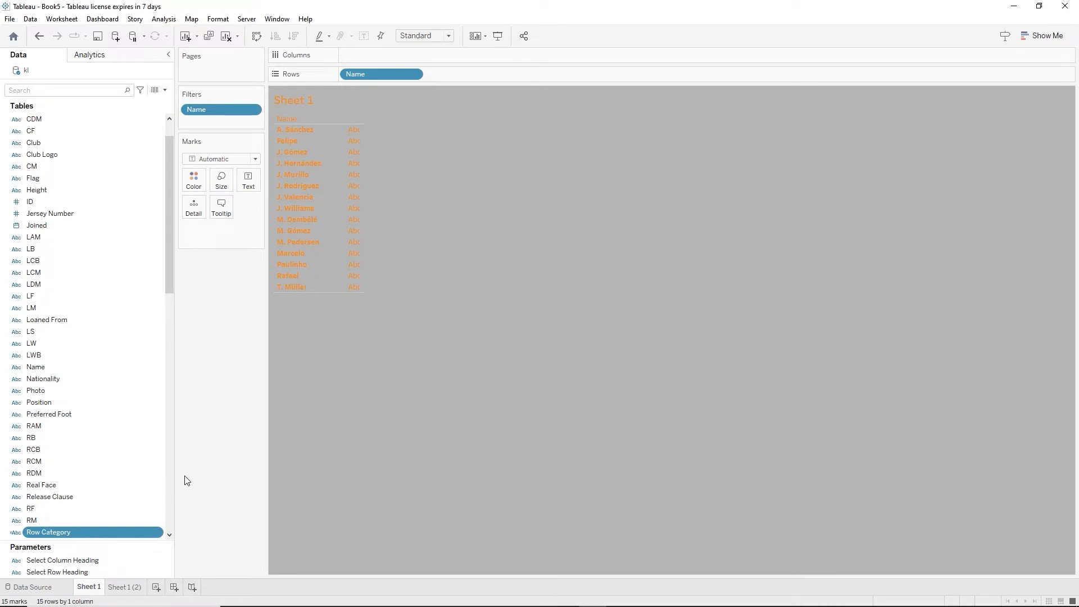
# Copy the Row Category calculated field and paste a duplicate of it into the data source's fields
pyautogui.rightClick(69, 536)
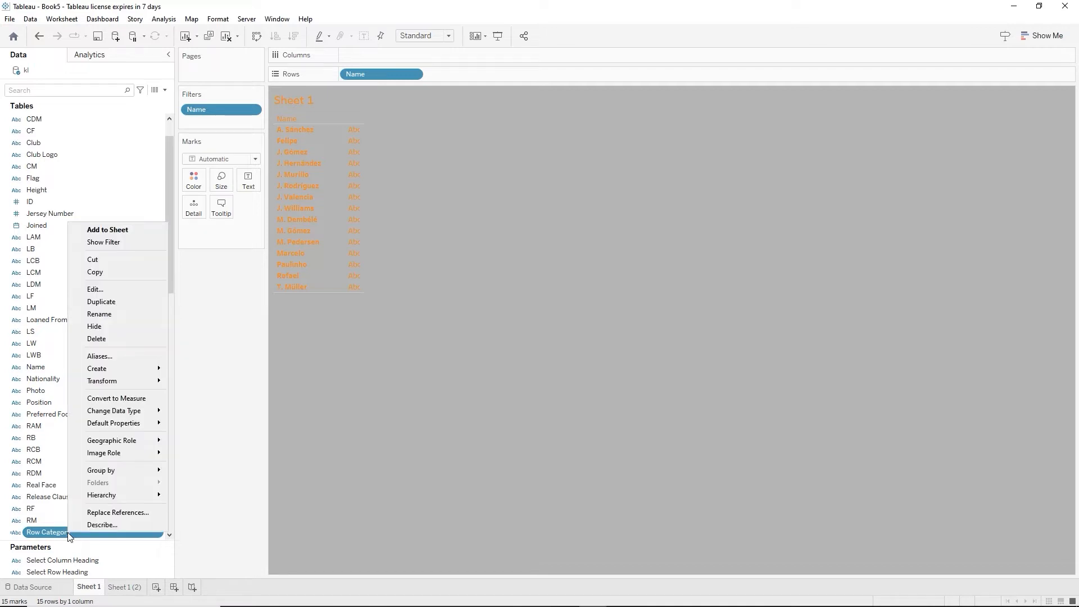
pyautogui.click(109, 273)
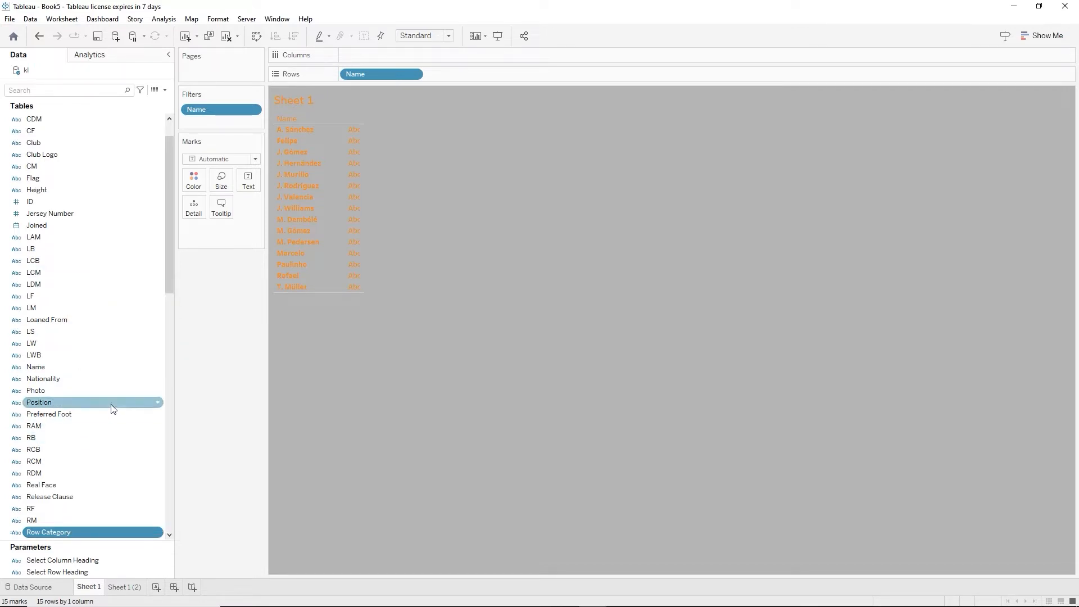
pyautogui.click(110, 434)
pyautogui.rightClick(110, 433)
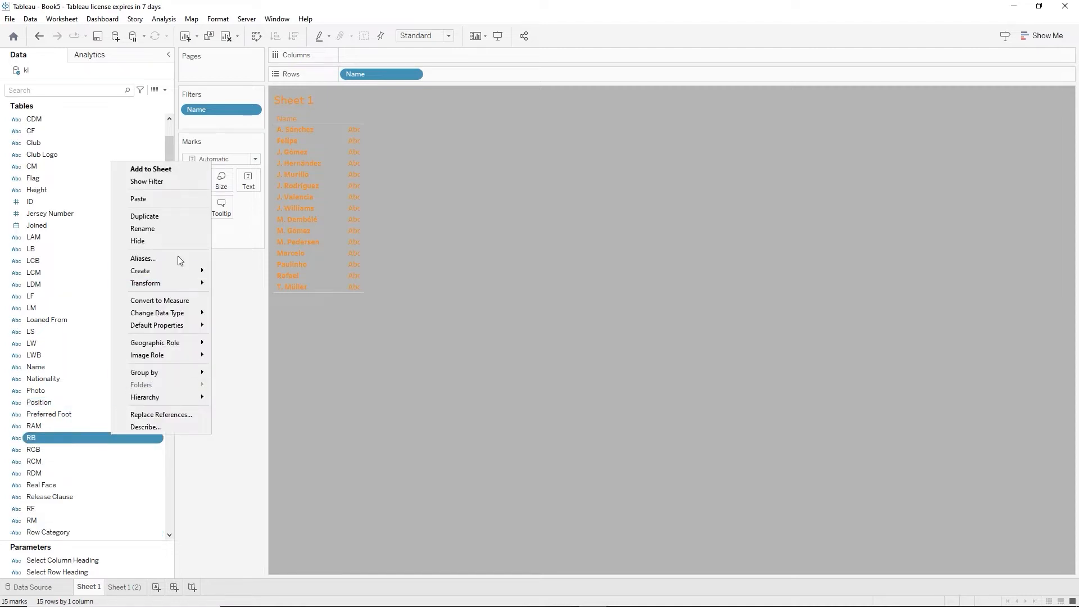
pyautogui.click(167, 195)
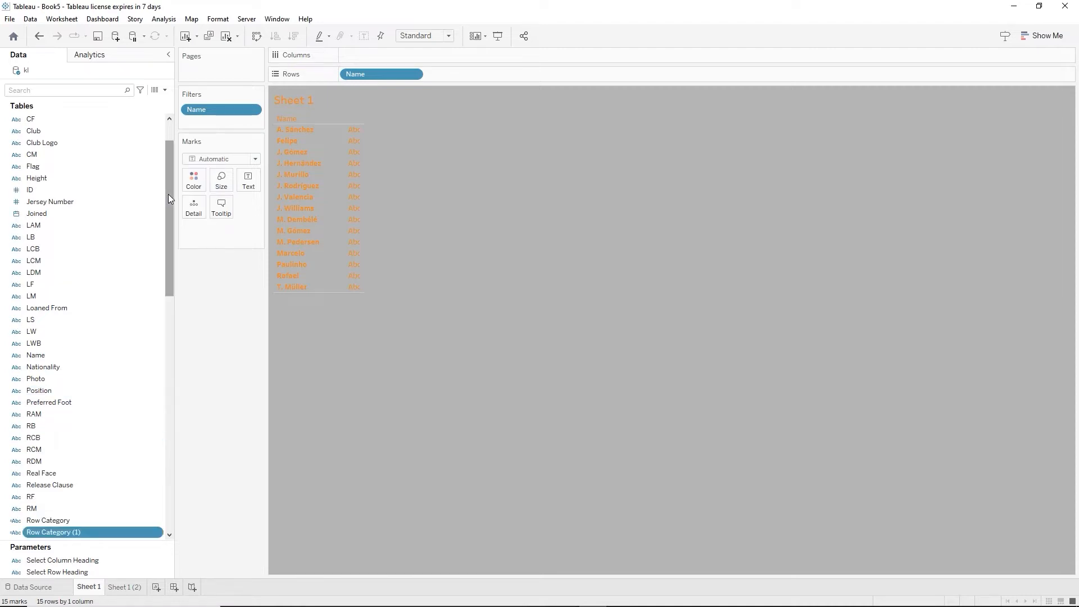
# Open the duplicated Row Category field for editing and rename it Column Category
pyautogui.rightClick(58, 534)
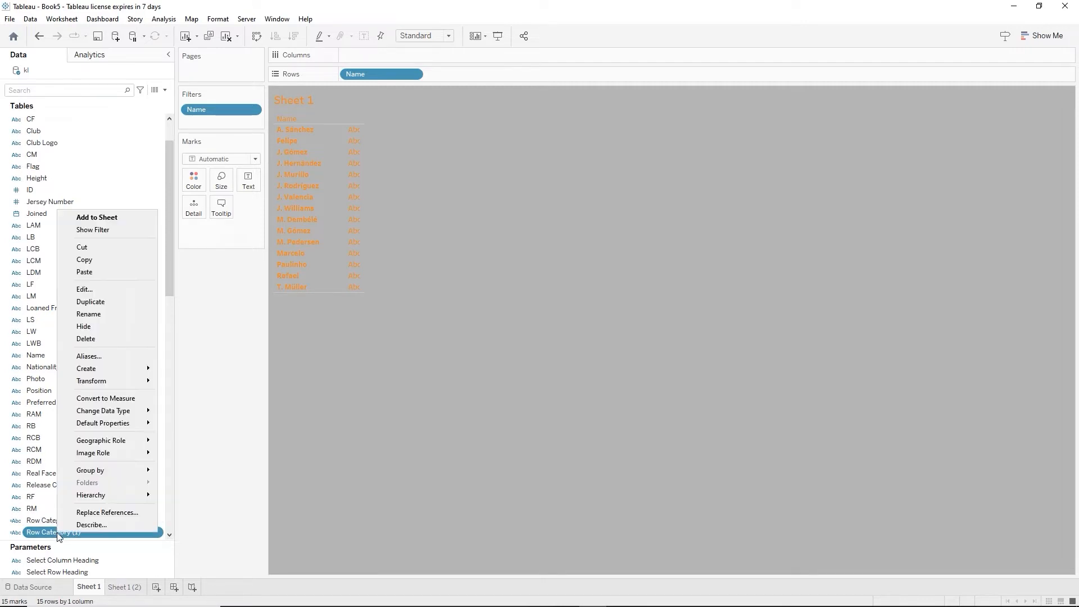
pyautogui.click(127, 289)
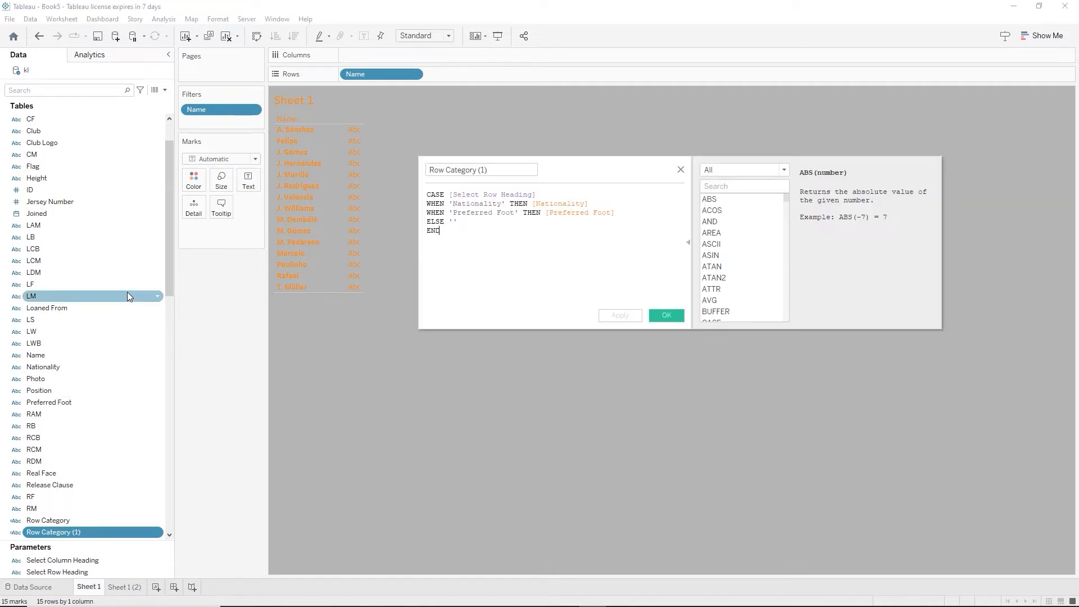
pyautogui.doubleClick(433, 169)
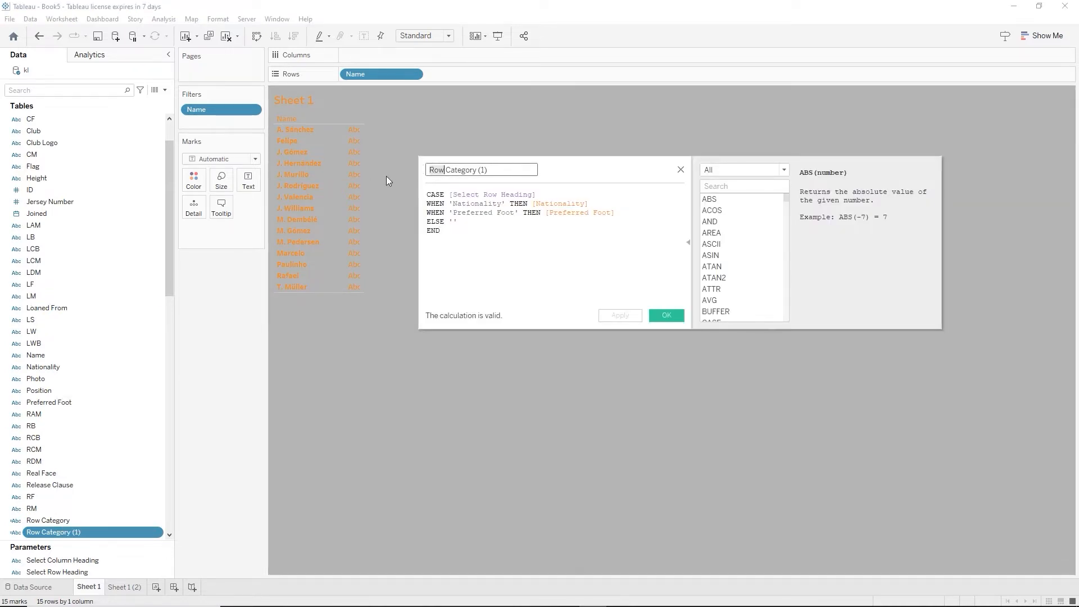
pyautogui.write('Colum')
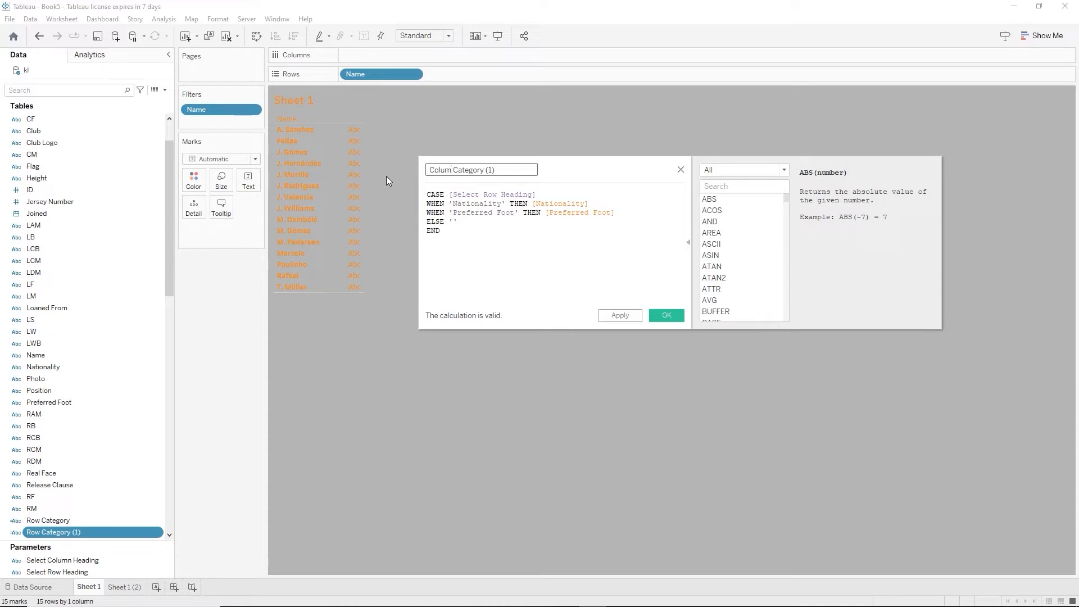
pyautogui.write('n')
pyautogui.press('BackSpace')
pyautogui.press('BackSpace')
pyautogui.press('BackSpace')
pyautogui.press('BackSpace')
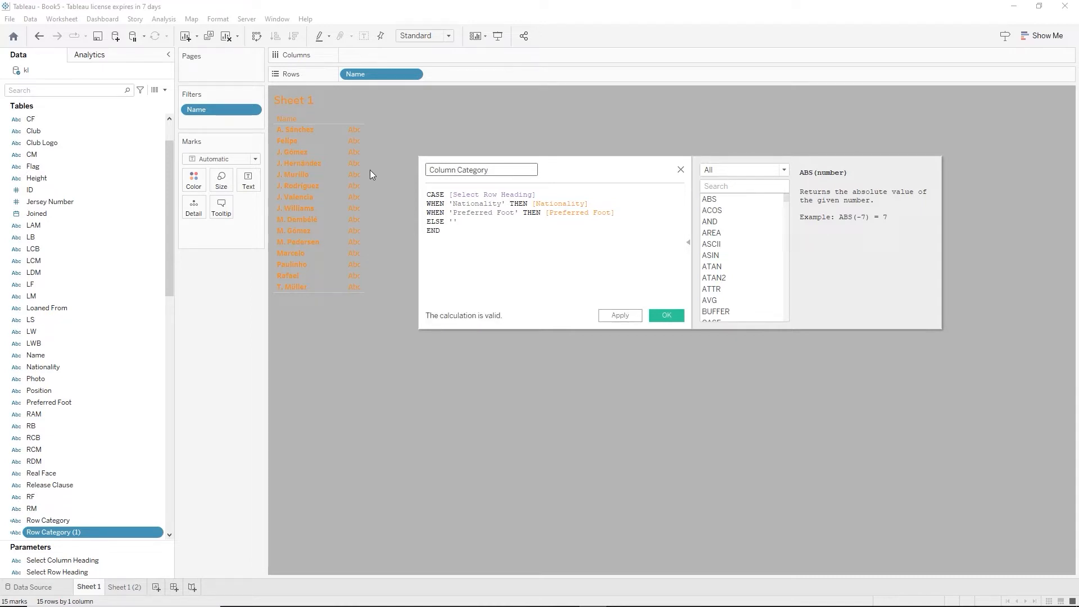
# Replace the CASE expression in the Column Category formula with the parameter [Select Column Heading]
pyautogui.doubleClick(453, 195)
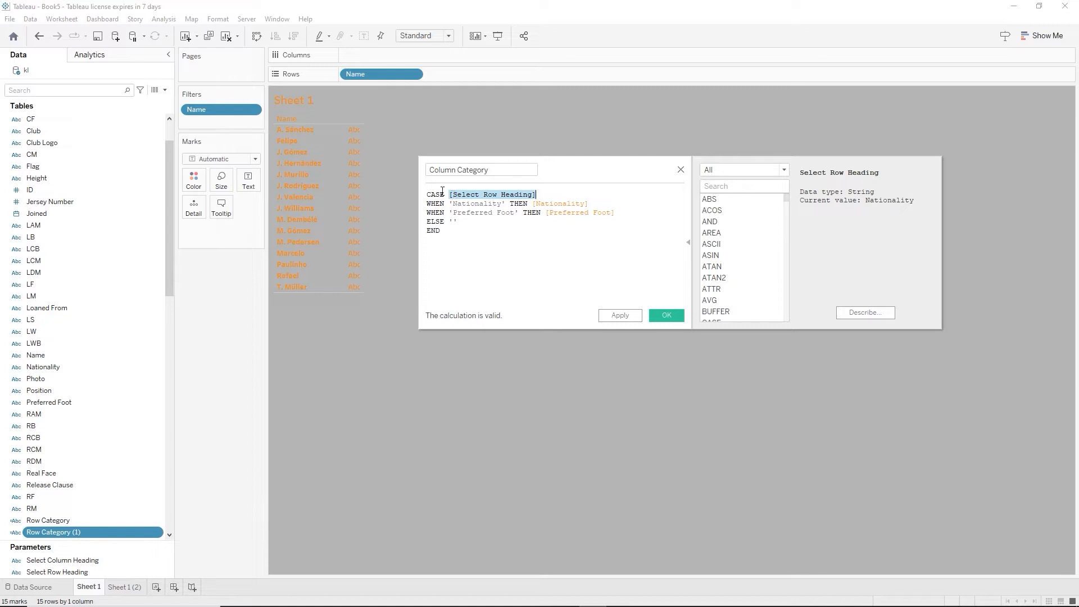
pyautogui.write('sl')
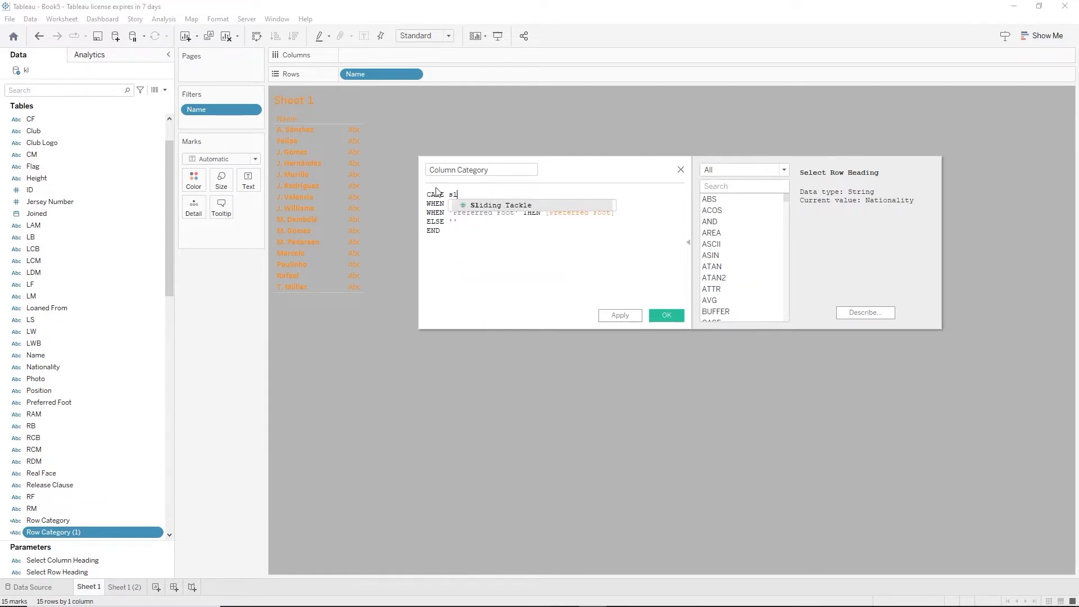
pyautogui.press('BackSpace')
pyautogui.write('e')
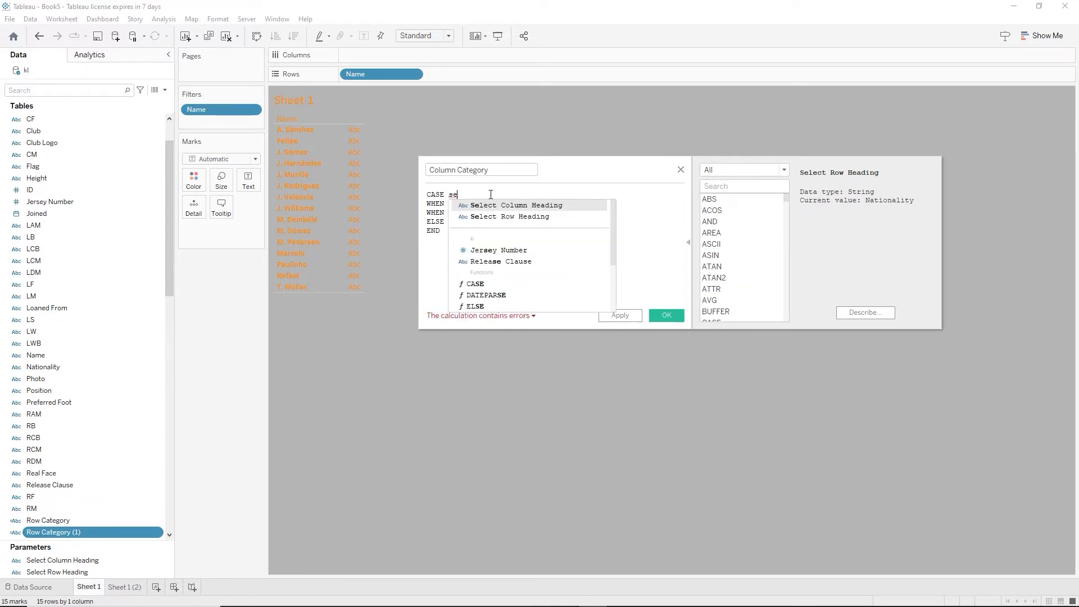
pyautogui.click(493, 208)
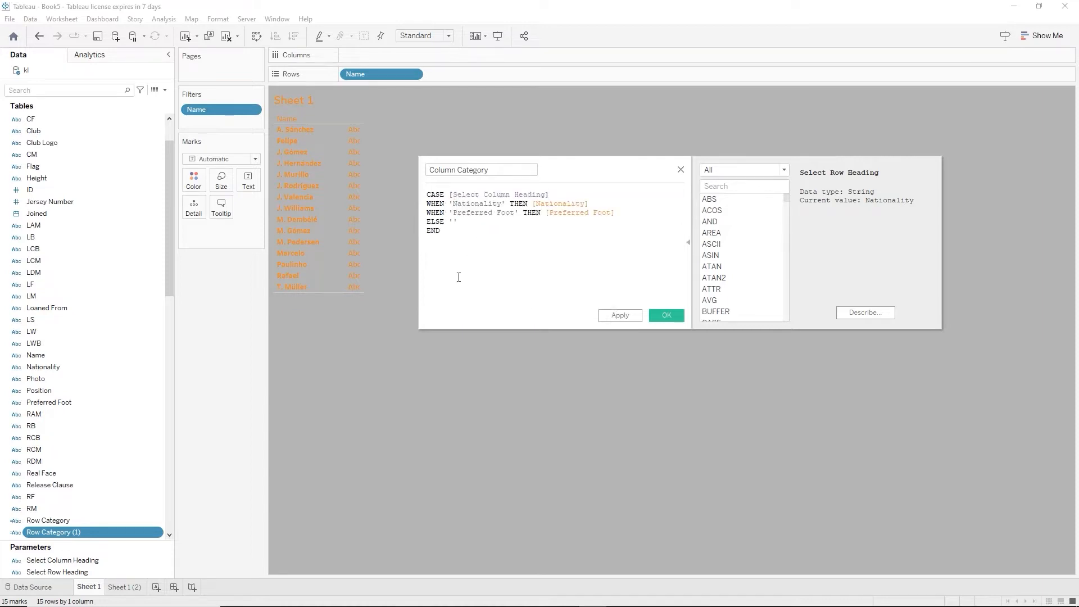
# Change the first branch of the Column Category formula to WHEN 'Height' THEN [Height]
pyautogui.doubleClick(467, 204)
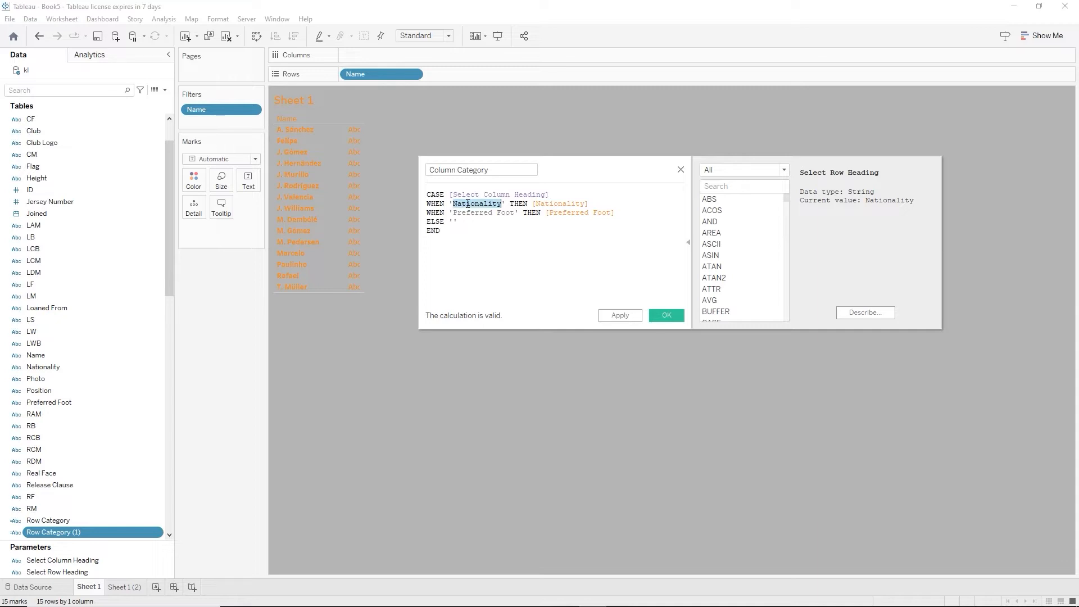
pyautogui.write('Height')
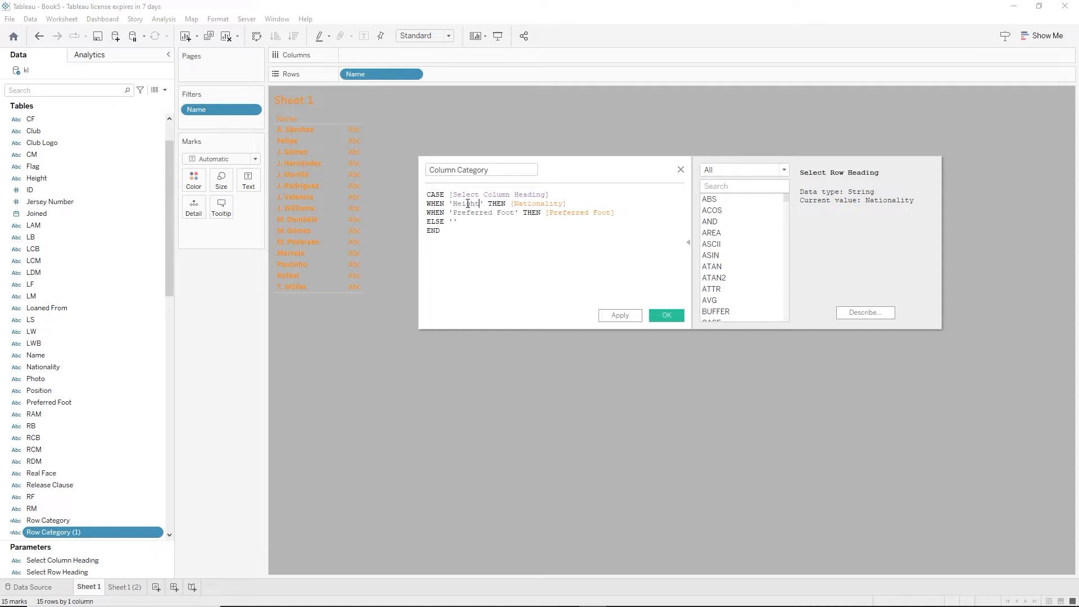
pyautogui.doubleClick(525, 204)
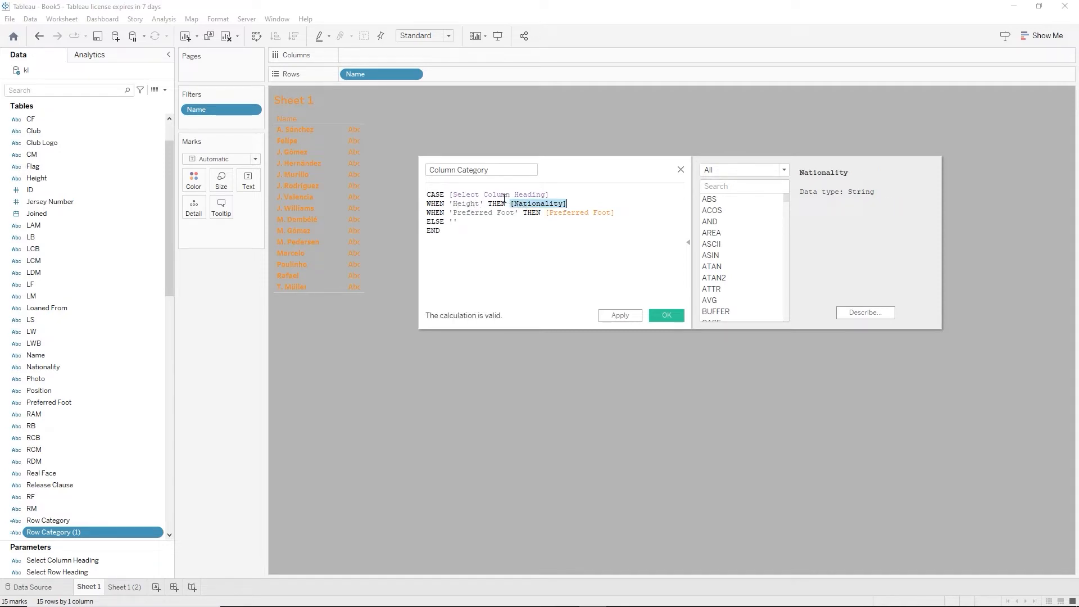
pyautogui.write('he')
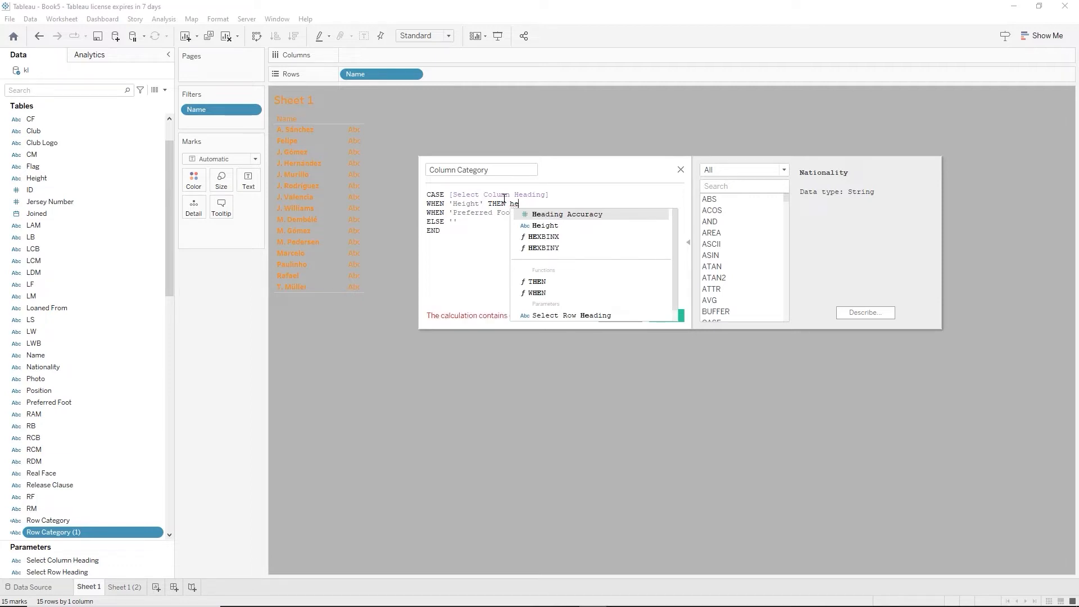
pyautogui.press('Down')
pyautogui.press('Return')
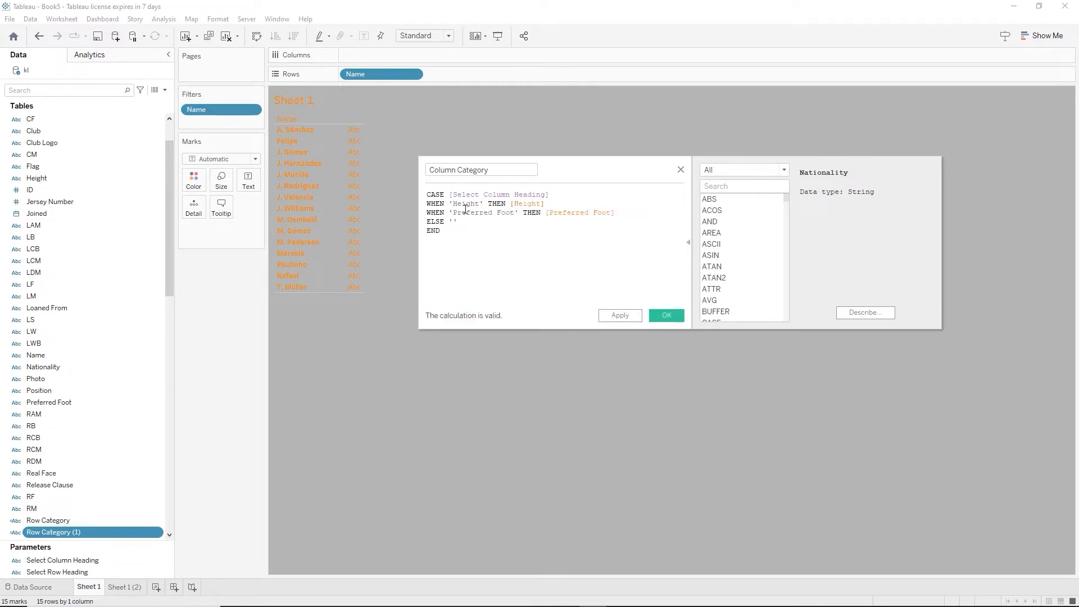
# Change the second branch of the Column Category formula to WHEN 'Weight' THEN [Weight]
pyautogui.moveTo(454, 213); pyautogui.dragTo(516, 215)
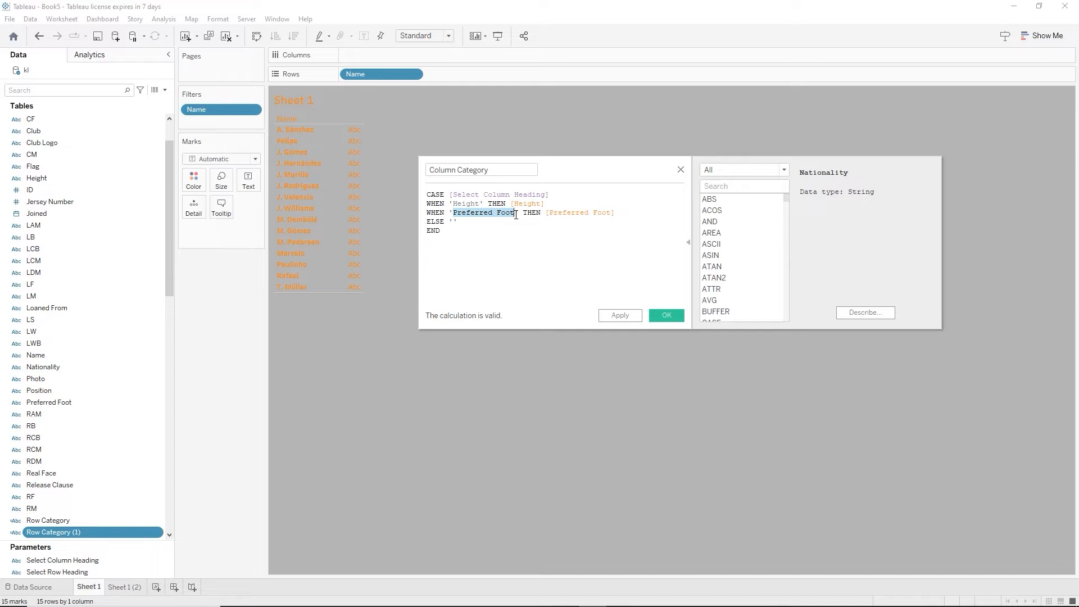
pyautogui.write('Weight')
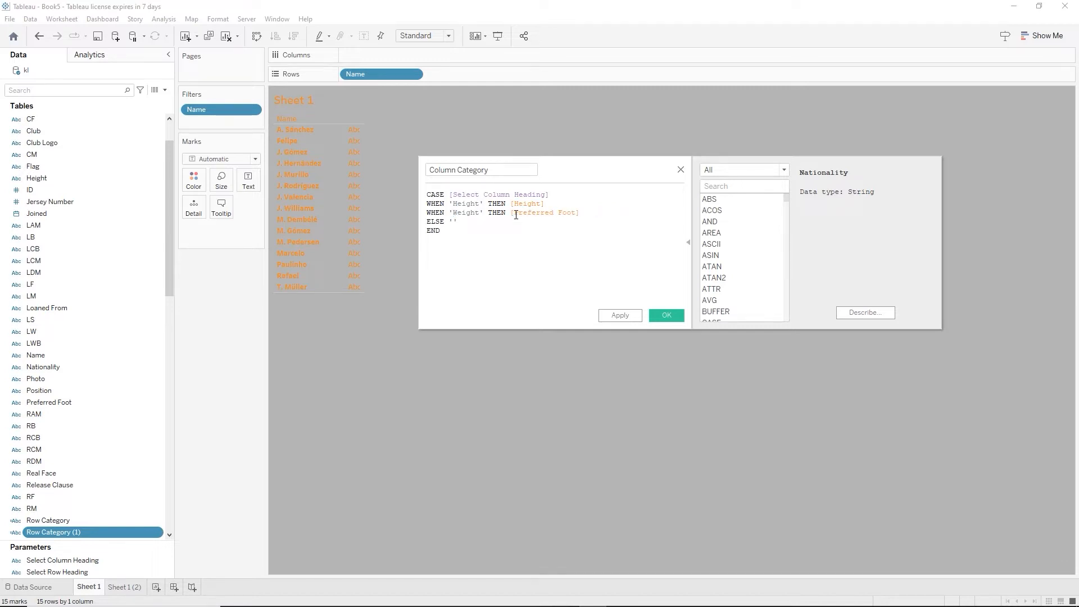
pyautogui.doubleClick(516, 215)
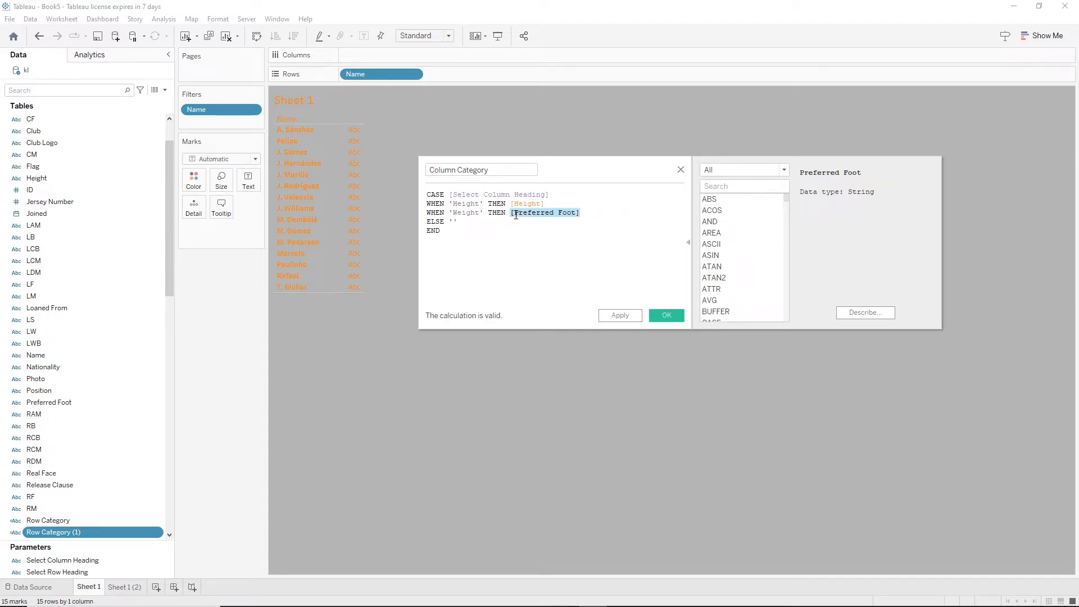
pyautogui.write('[He')
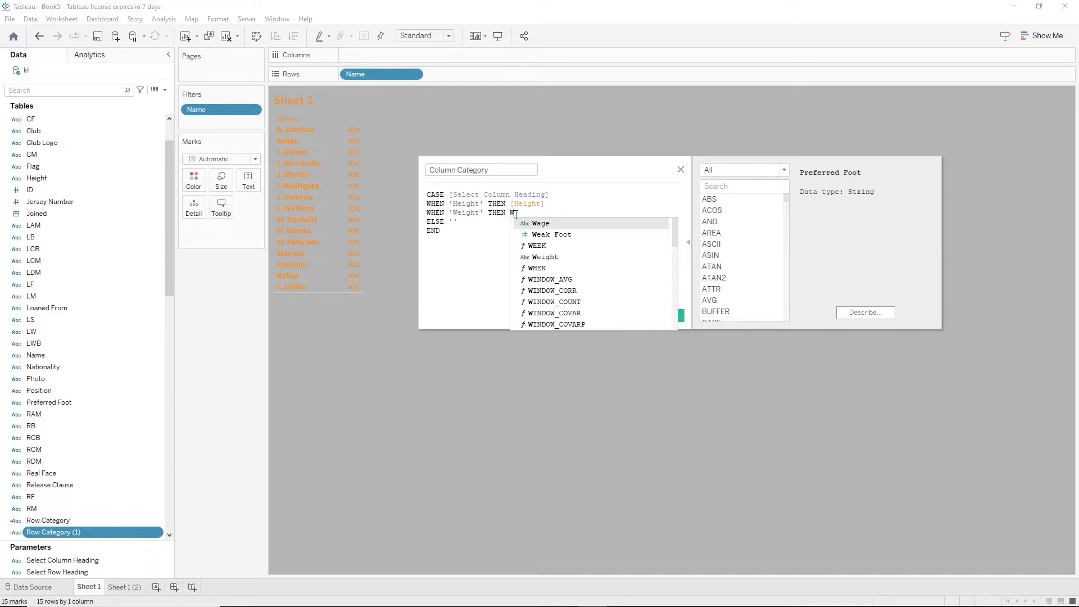
pyautogui.press('Return')
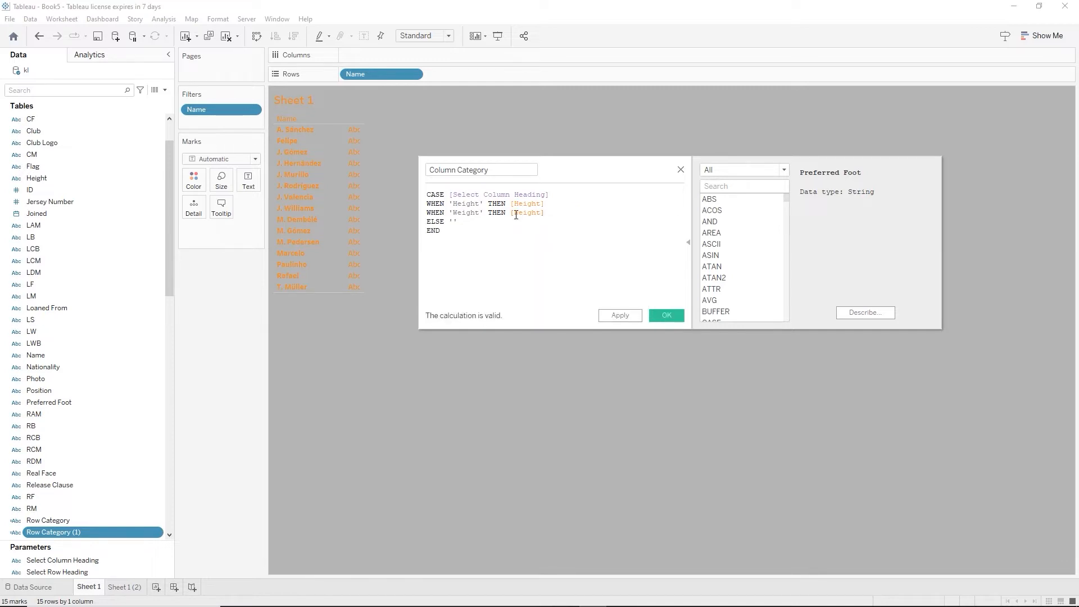
# Add a third branch WHEN 'Body Type' THEN [Body Type] to the Column Category formula and save the calculated field
pyautogui.press('Return')
pyautogui.write('W')
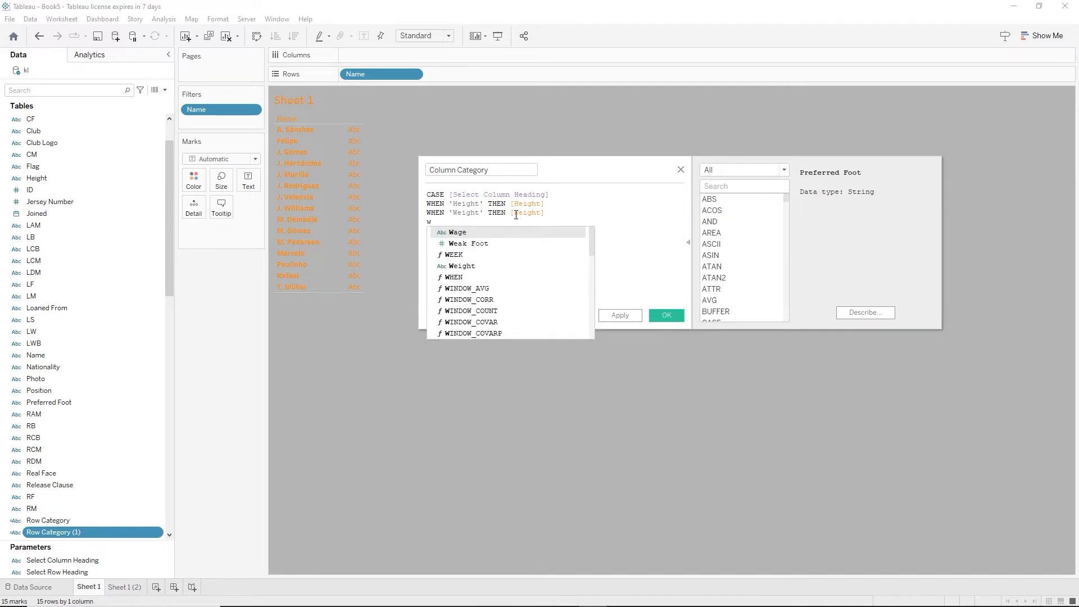
pyautogui.write('H')
pyautogui.press('Return')
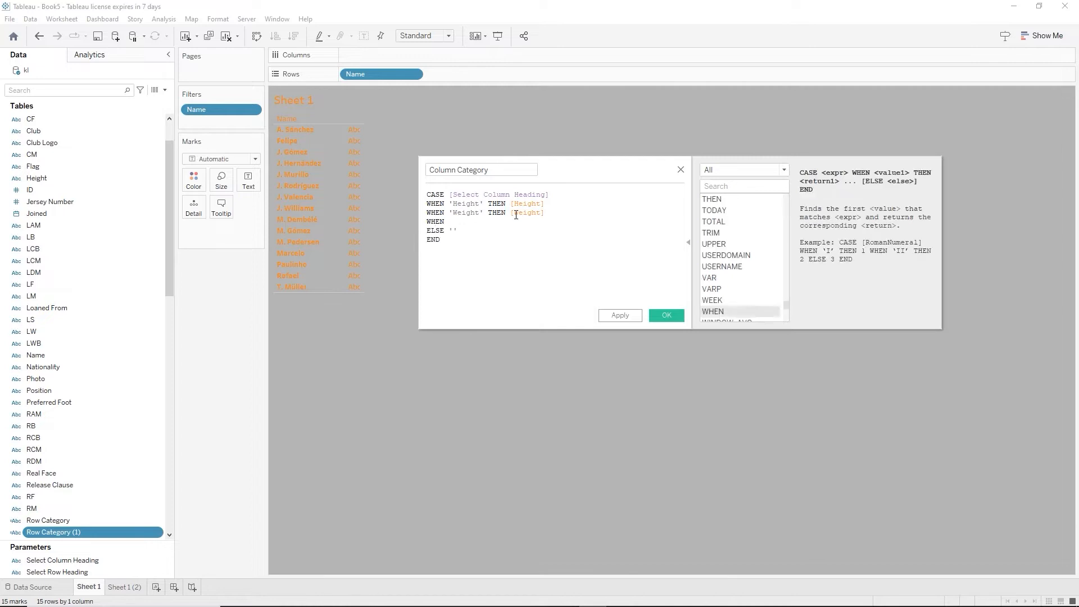
pyautogui.write("'")
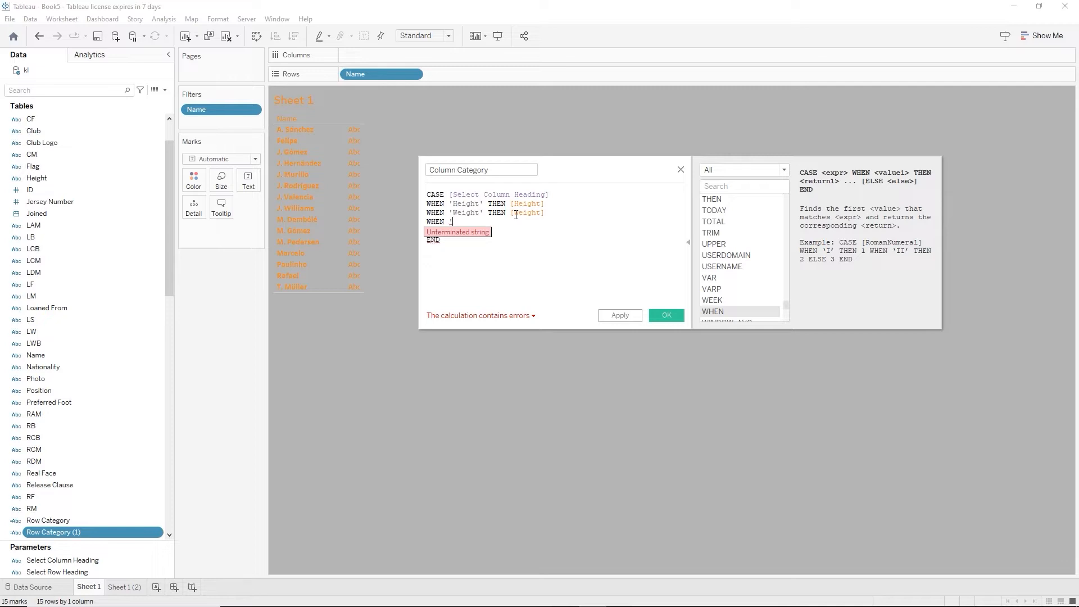
pyautogui.write('Body T')
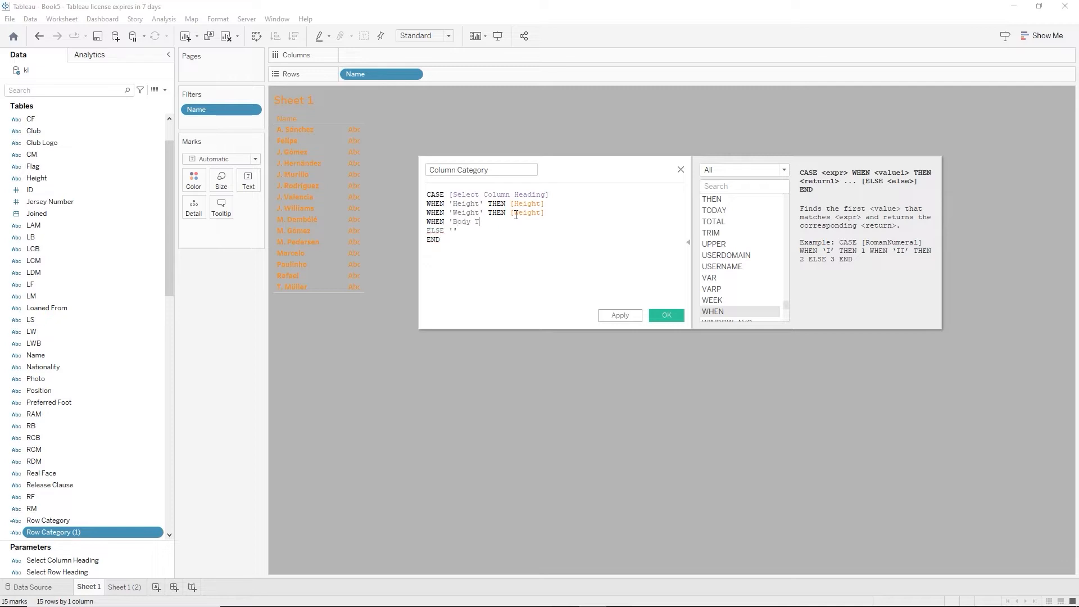
pyautogui.write("ype' THEN")
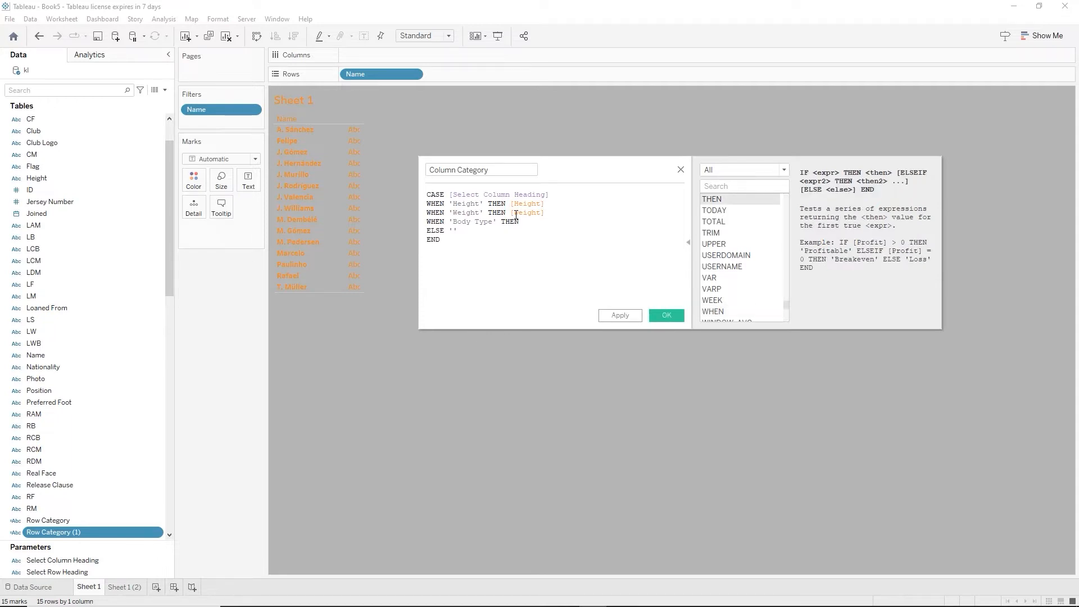
pyautogui.write(' bo')
pyautogui.press('Return')
pyautogui.click(673, 315)
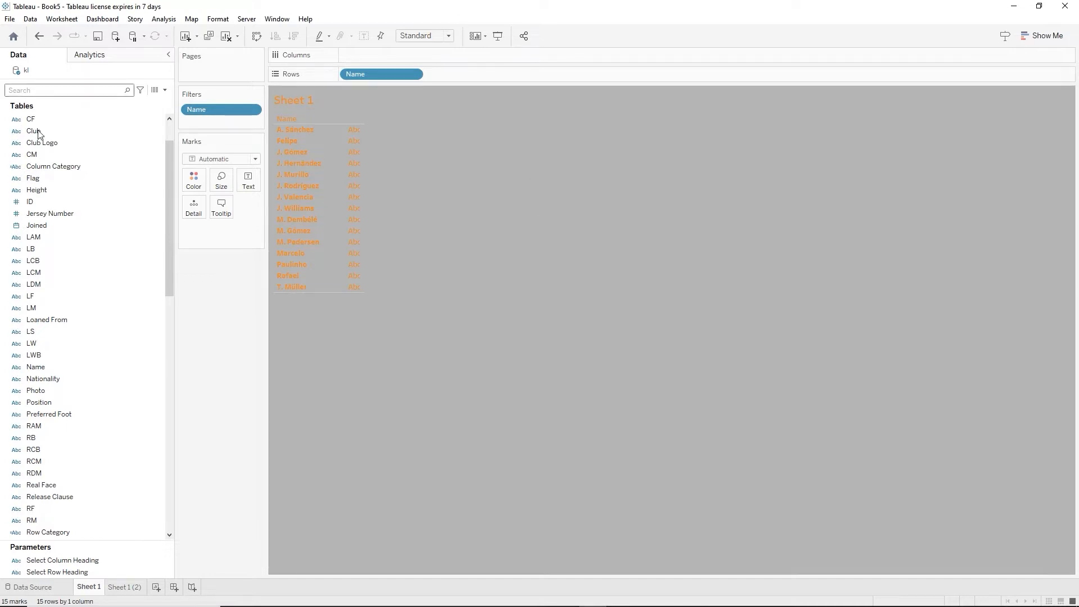
# Show the controls of the Select Row Heading and Select Column Heading parameters on the worksheet
pyautogui.rightClick(26, 572)
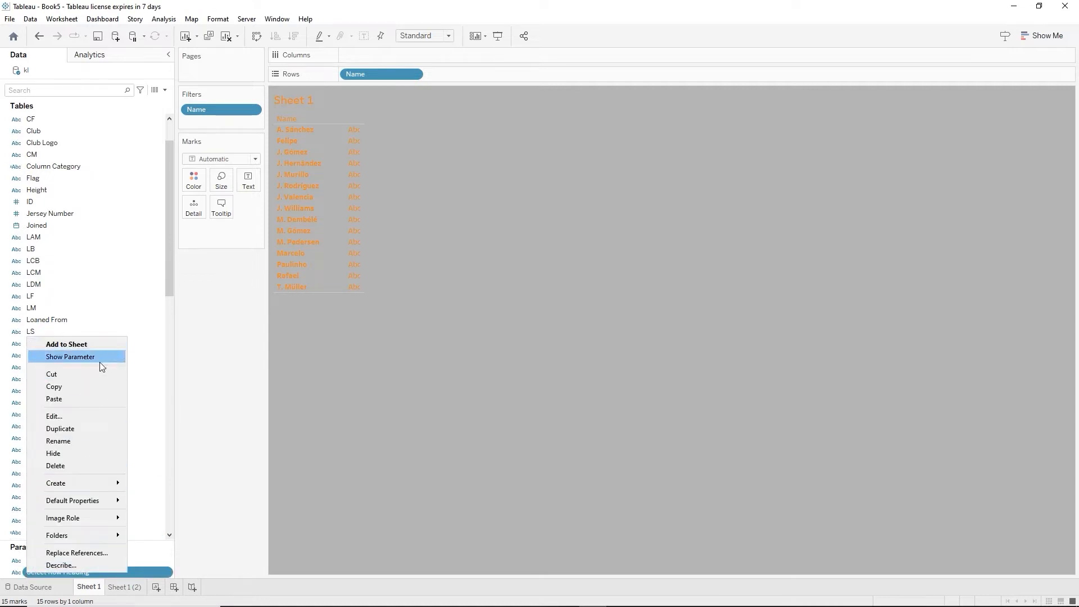
pyautogui.click(100, 360)
pyautogui.rightClick(34, 560)
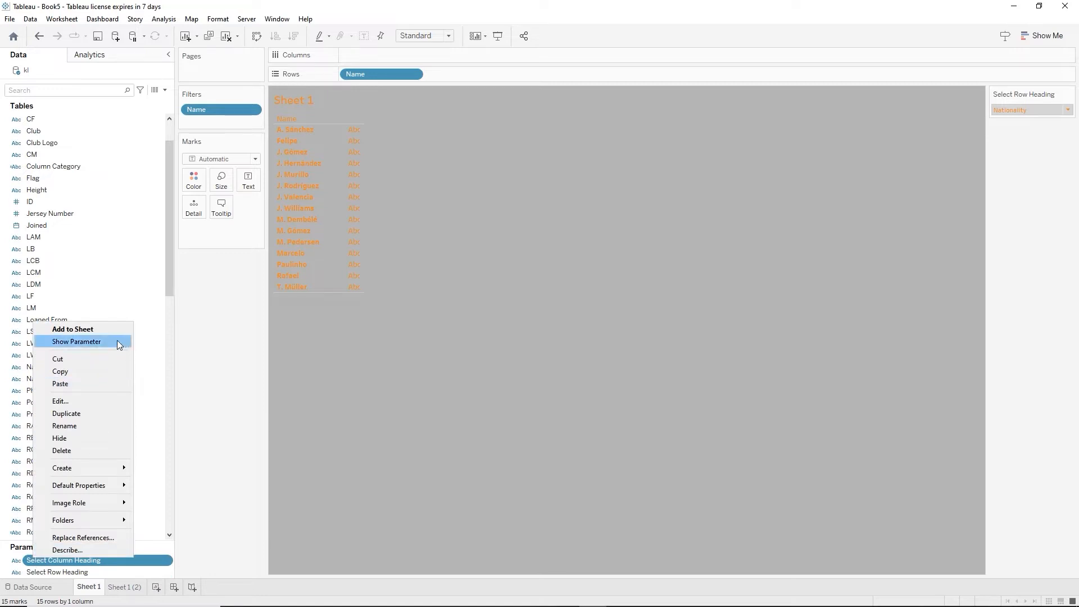
pyautogui.click(117, 342)
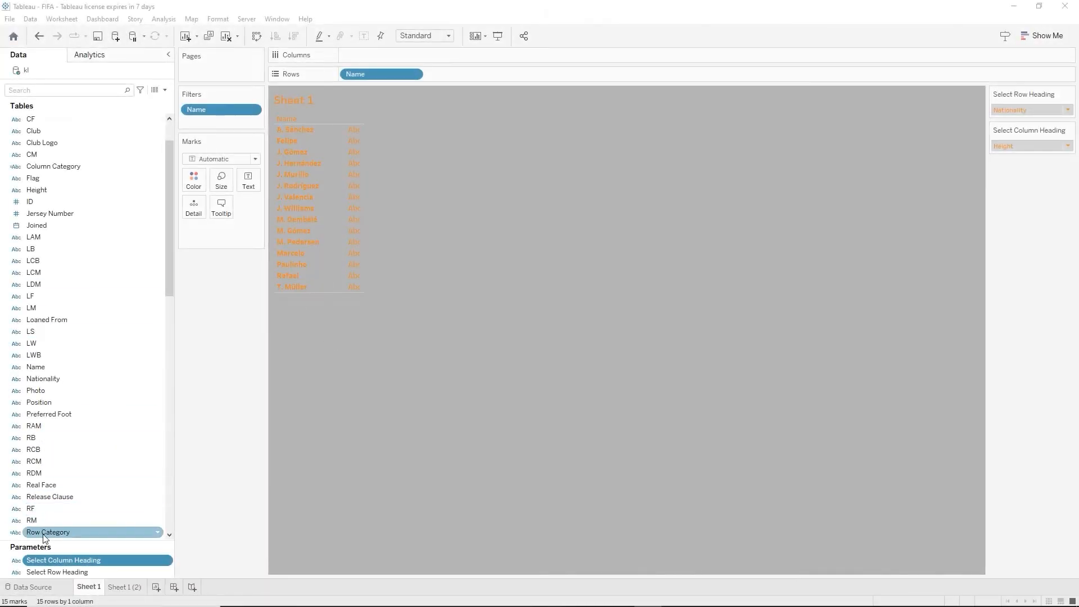
# Add Row Category after Name in the view's rows and put Column Category in its columns
pyautogui.moveTo(73, 532)
pyautogui.mouseDown()
pyautogui.moveTo(106, 493)
pyautogui.moveTo(334, 48)
pyautogui.moveTo(404, 78)
pyautogui.moveTo(446, 74)
pyautogui.mouseUp()
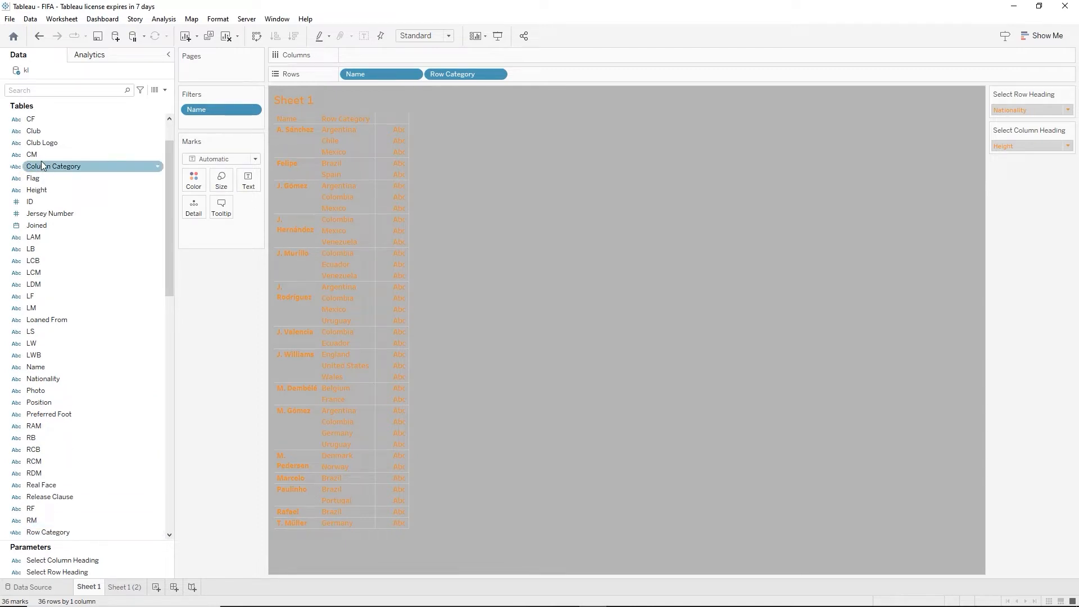
pyautogui.moveTo(44, 166); pyautogui.dragTo(358, 58)
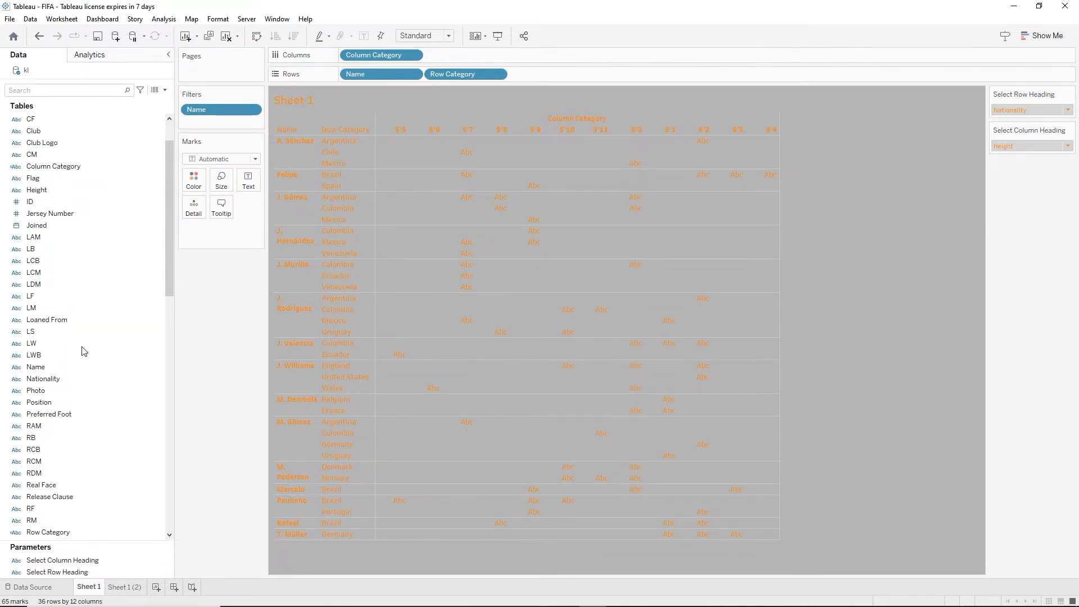
# Color the marks by Nationality and add International Reputation as mark detail, aggregated as Maximum
pyautogui.moveTo(45, 381); pyautogui.dragTo(196, 187)
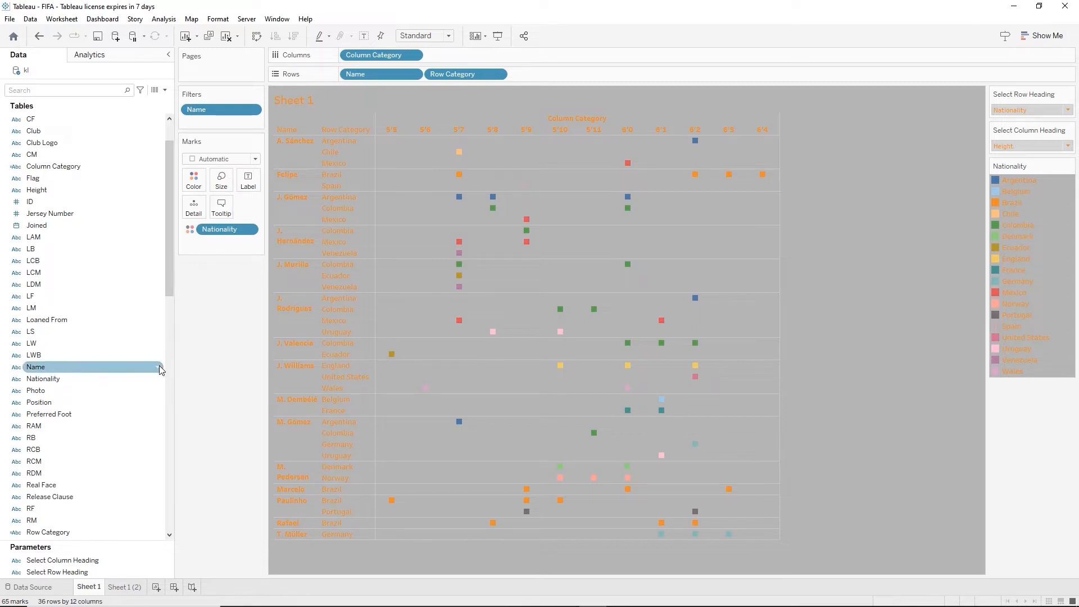
pyautogui.scroll(-13, 161, 369)
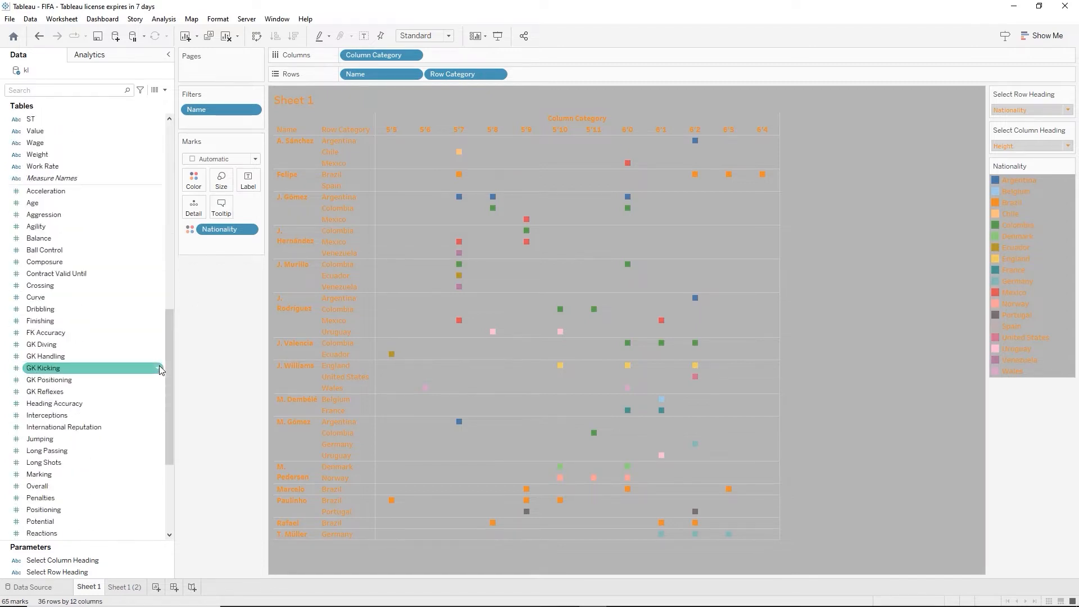
pyautogui.scroll(-3, 161, 369)
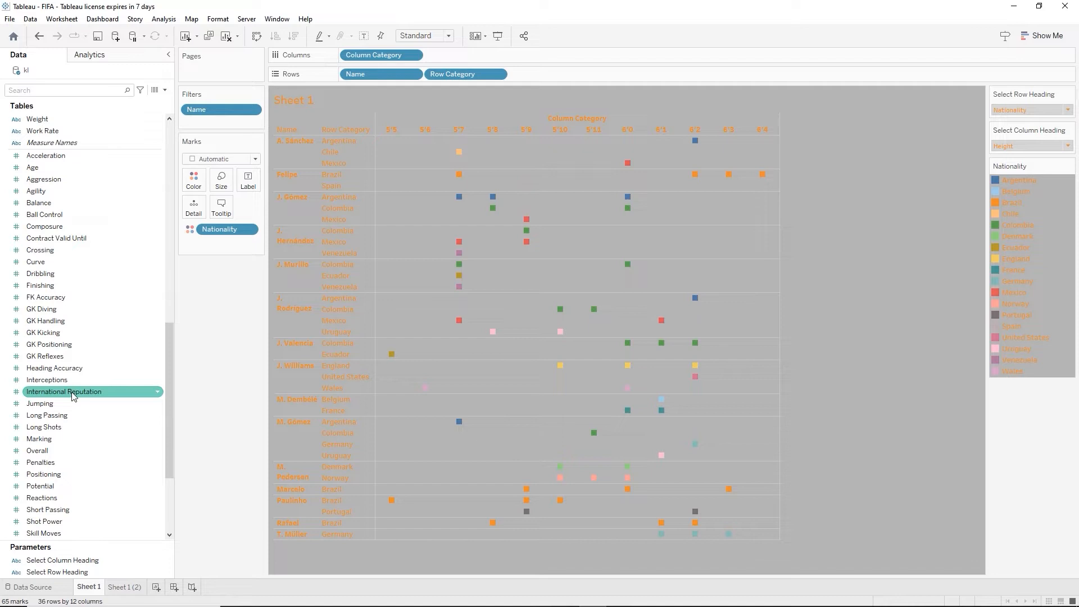
pyautogui.moveTo(73, 396); pyautogui.dragTo(199, 214)
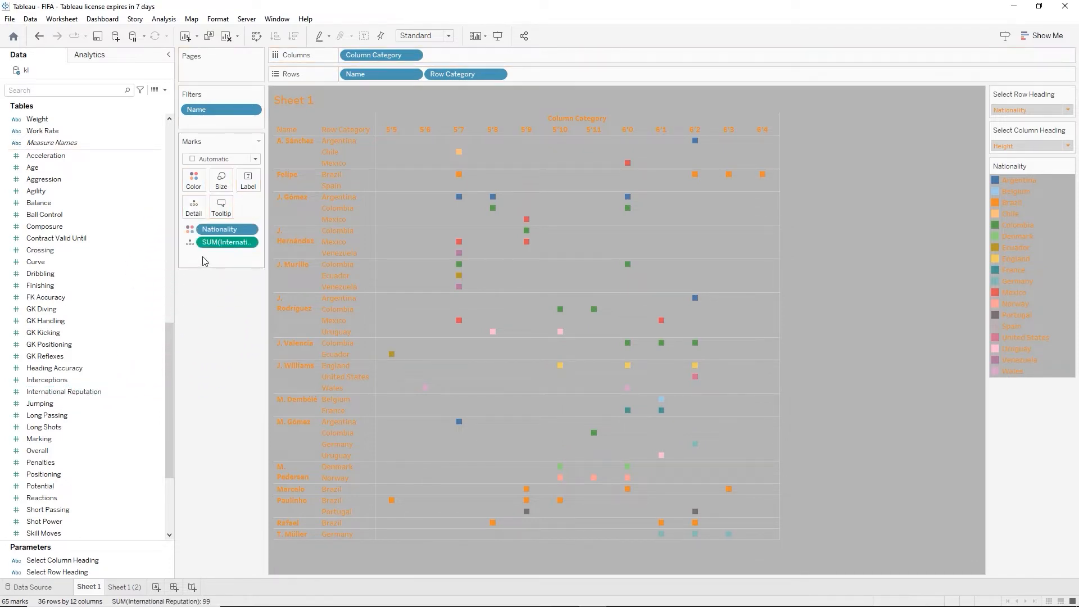
pyautogui.rightClick(235, 246)
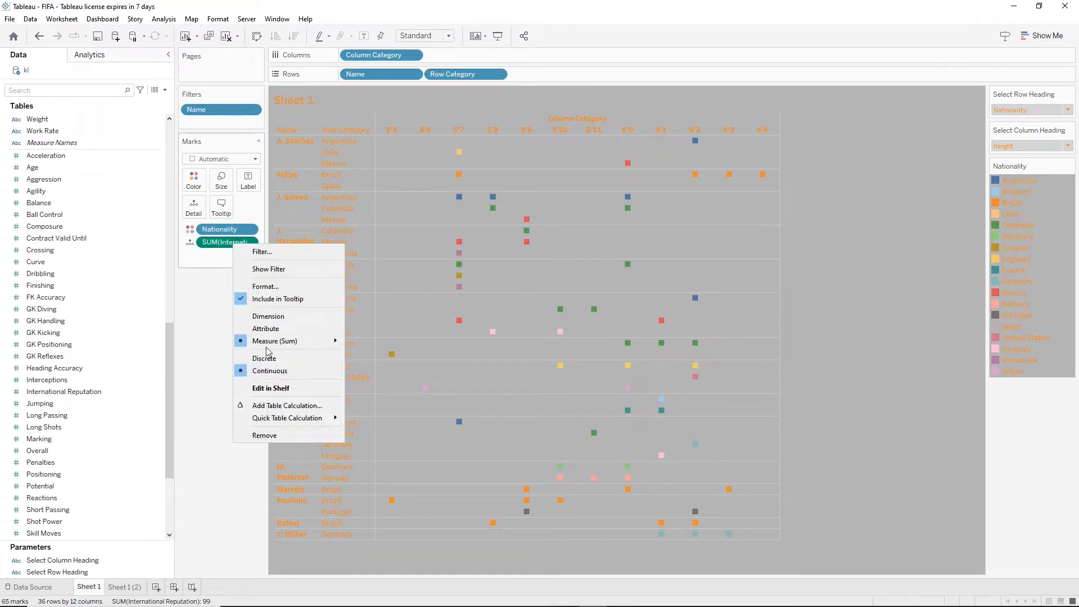
pyautogui.moveTo(270, 342)
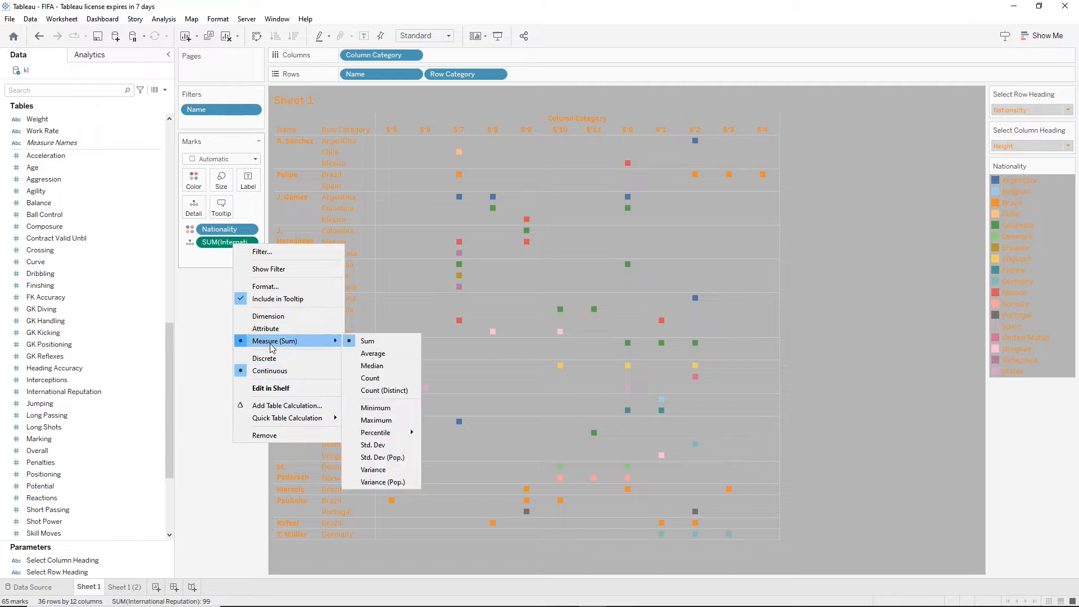
pyautogui.click(381, 421)
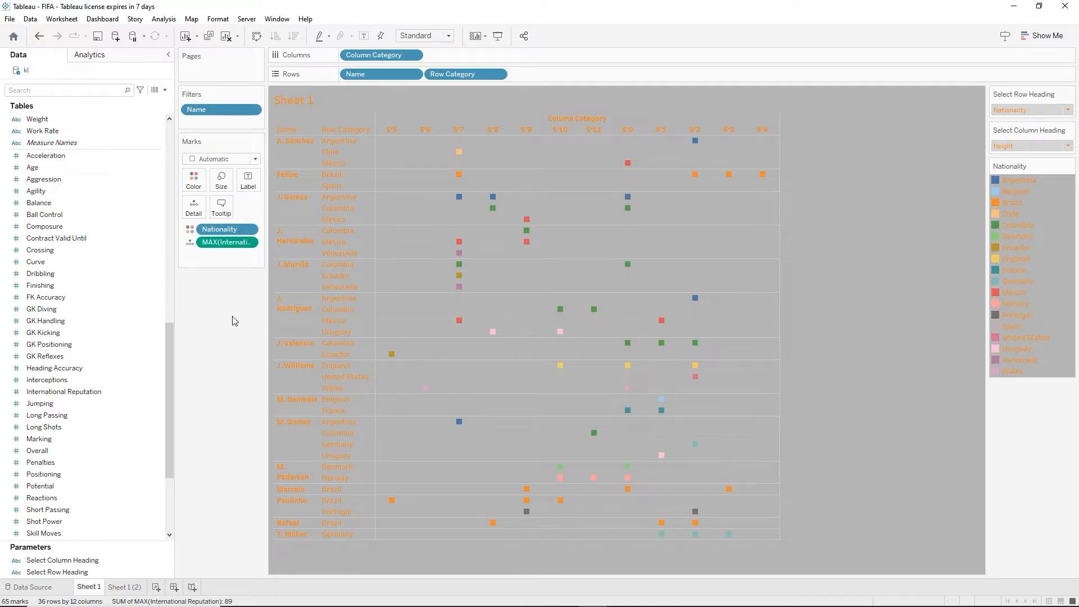
# Change the worksheet shading of Sheet 1 to a lighter gray
pyautogui.click(223, 20)
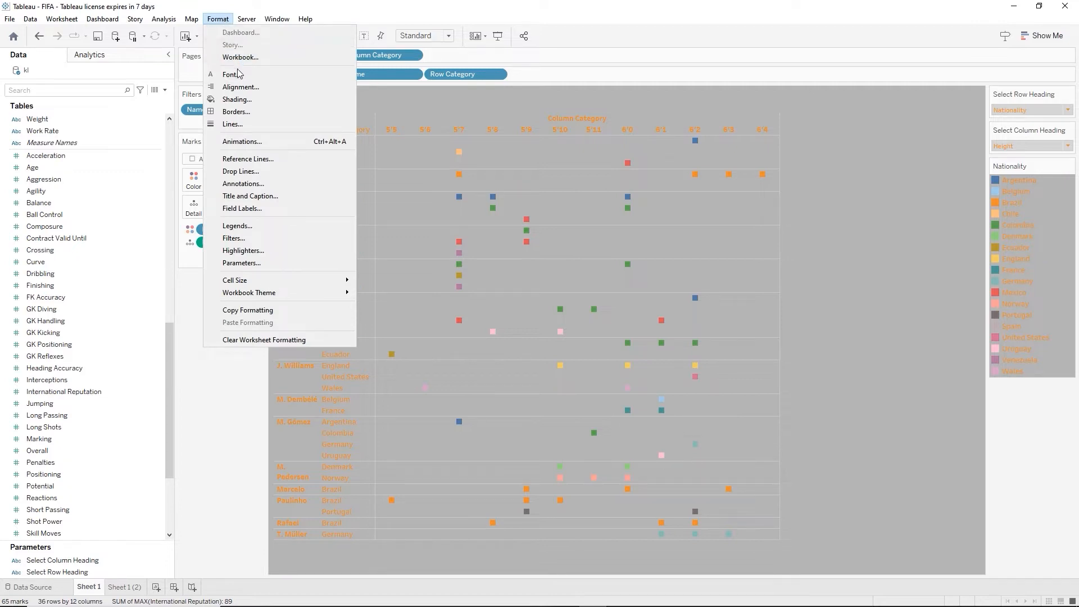
pyautogui.click(245, 100)
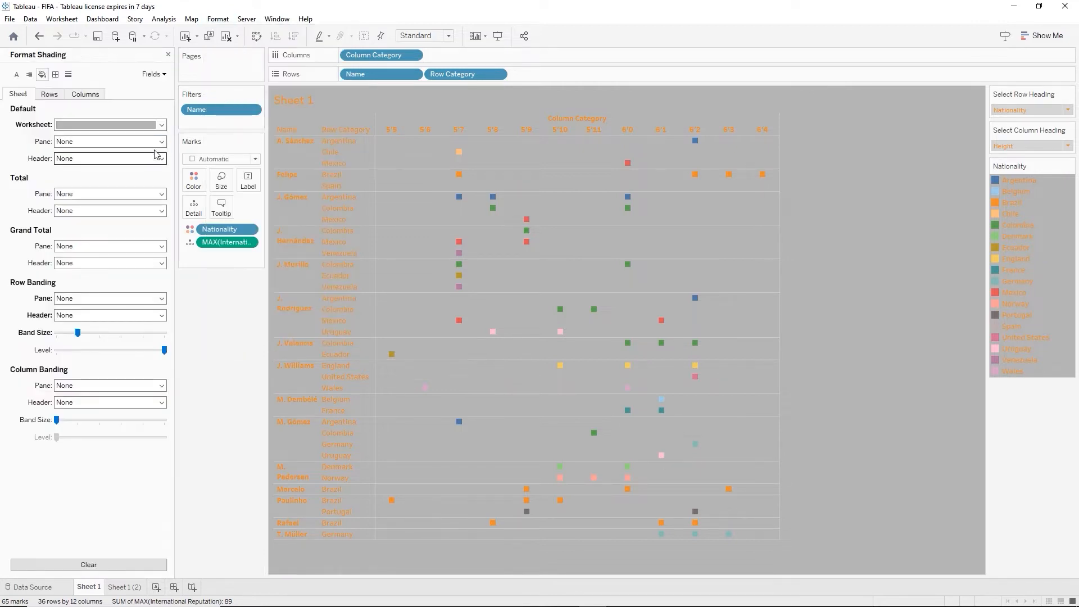
pyautogui.click(162, 124)
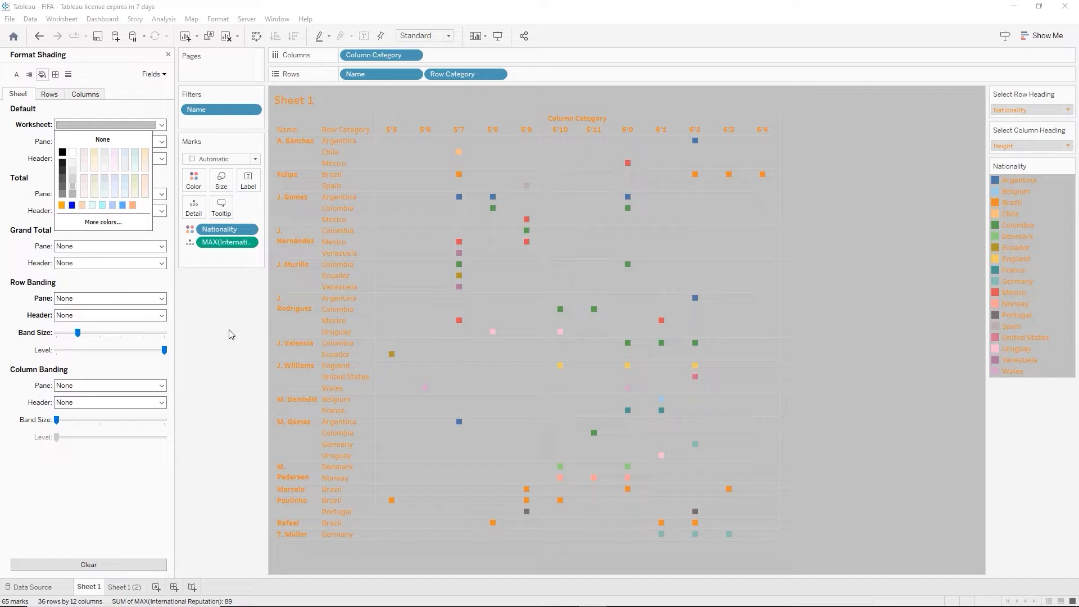
pyautogui.click(229, 334)
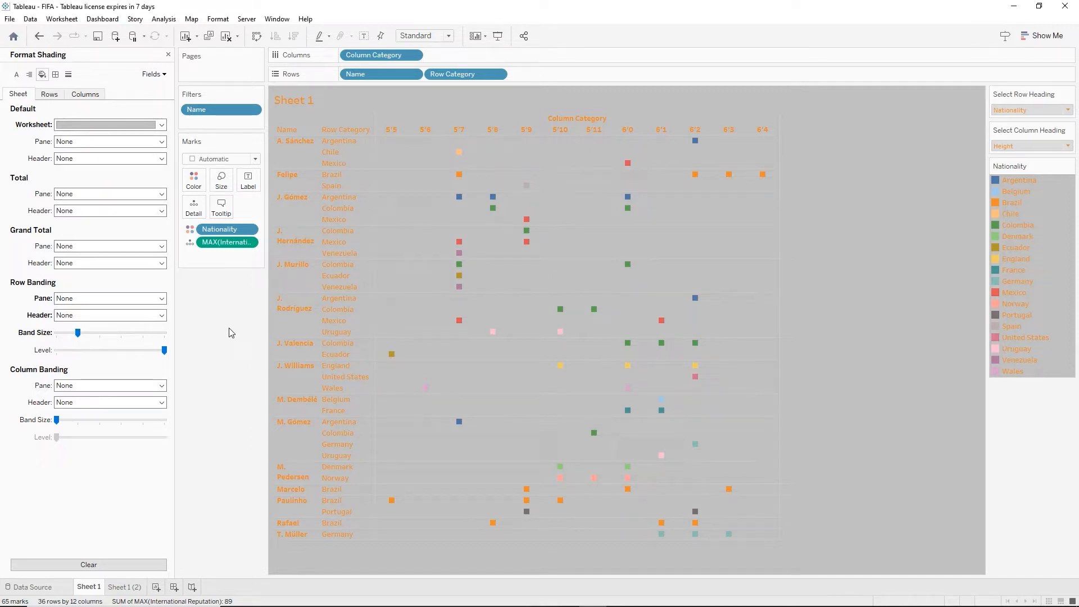
# Apply the same lighter gray worksheet shading to Sheet 1 (2), then return to Sheet 1 and close the shading settings
pyautogui.click(129, 587)
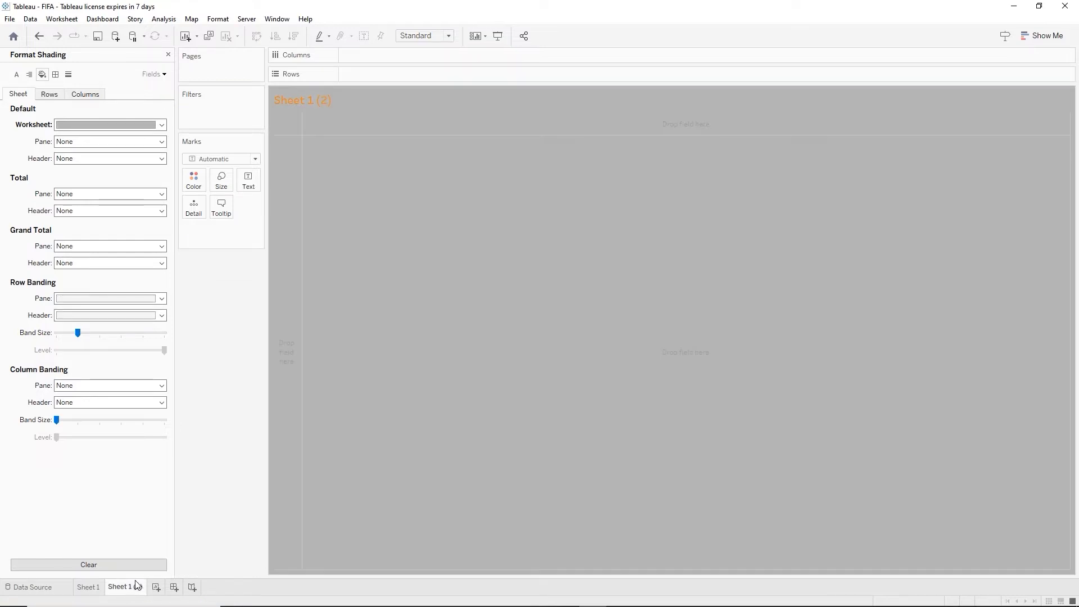
pyautogui.click(162, 124)
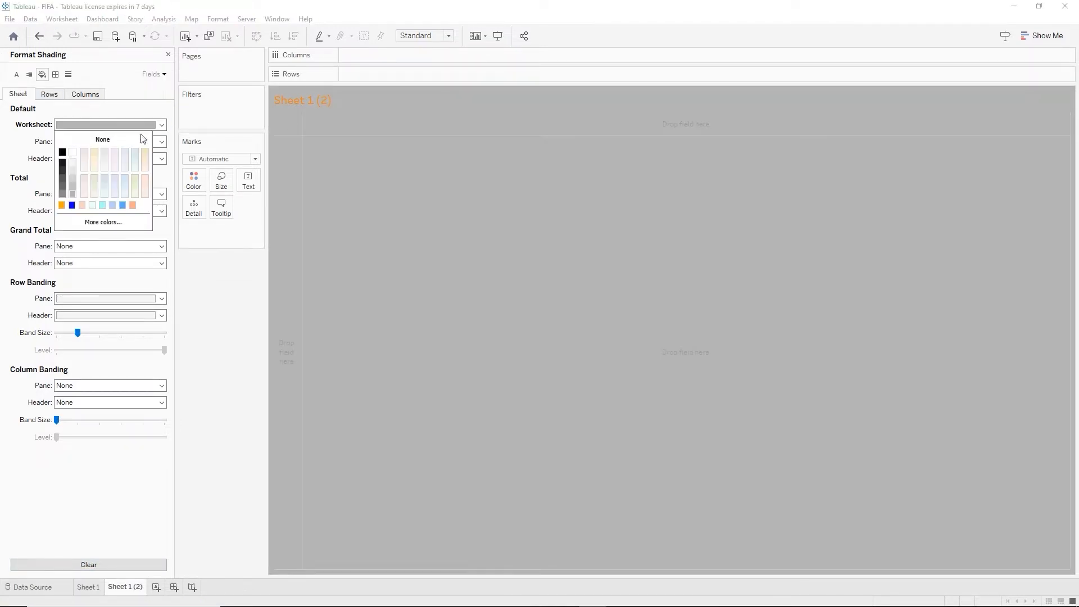
pyautogui.click(72, 186)
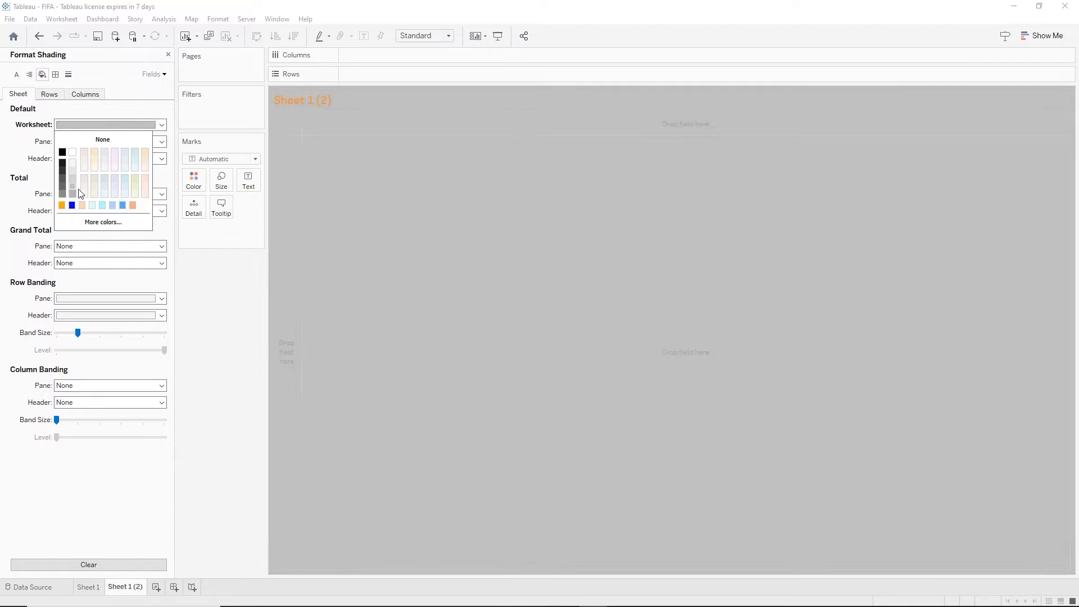
pyautogui.click(92, 590)
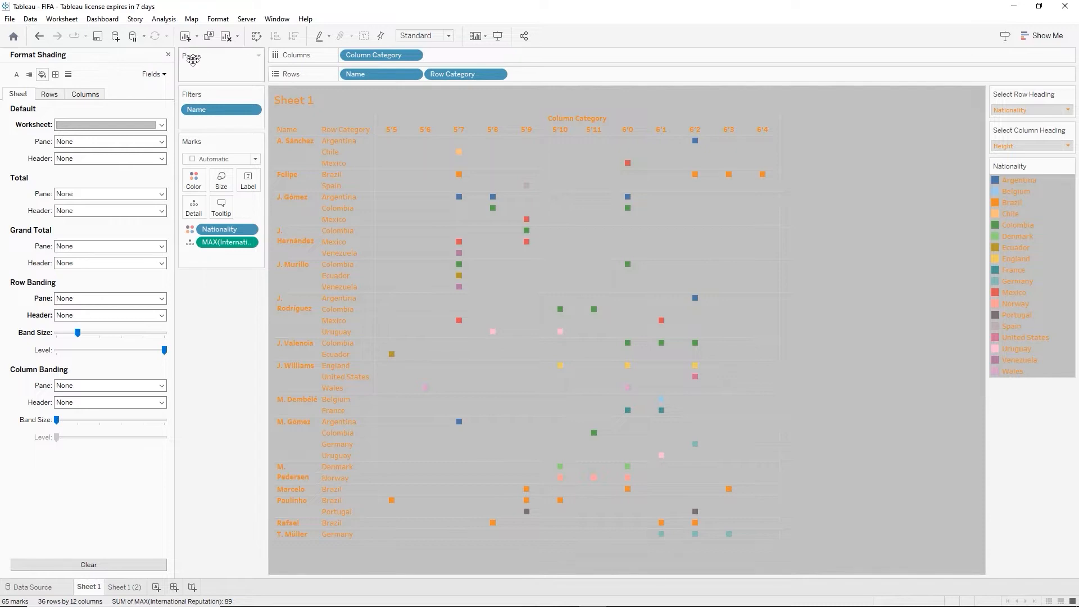
pyautogui.click(168, 55)
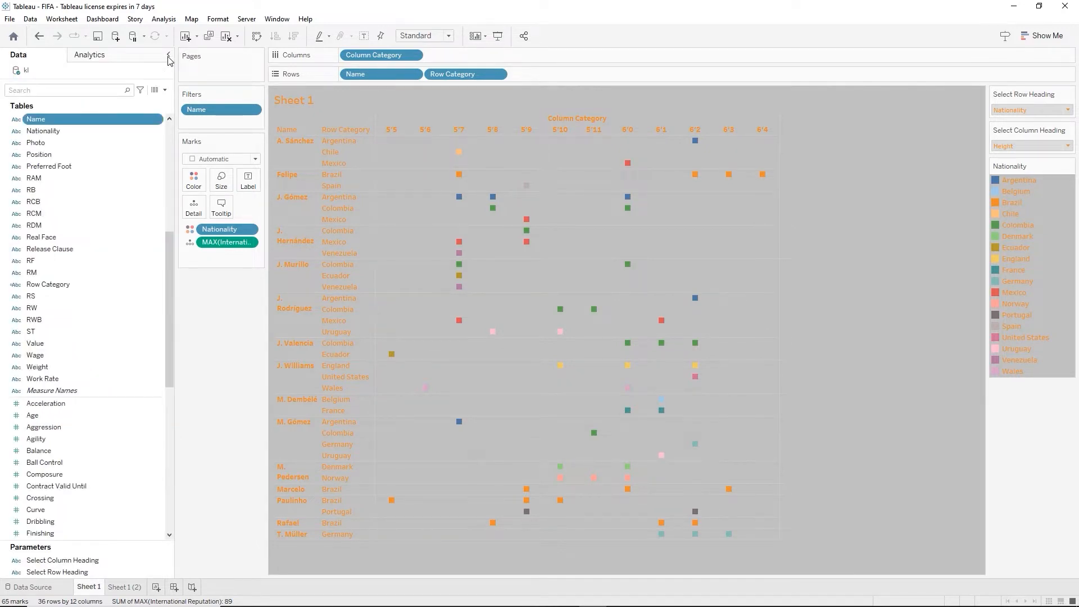
# Hide the field labels for both the columns and the rows of the Sheet 1 table
pyautogui.rightClick(573, 119)
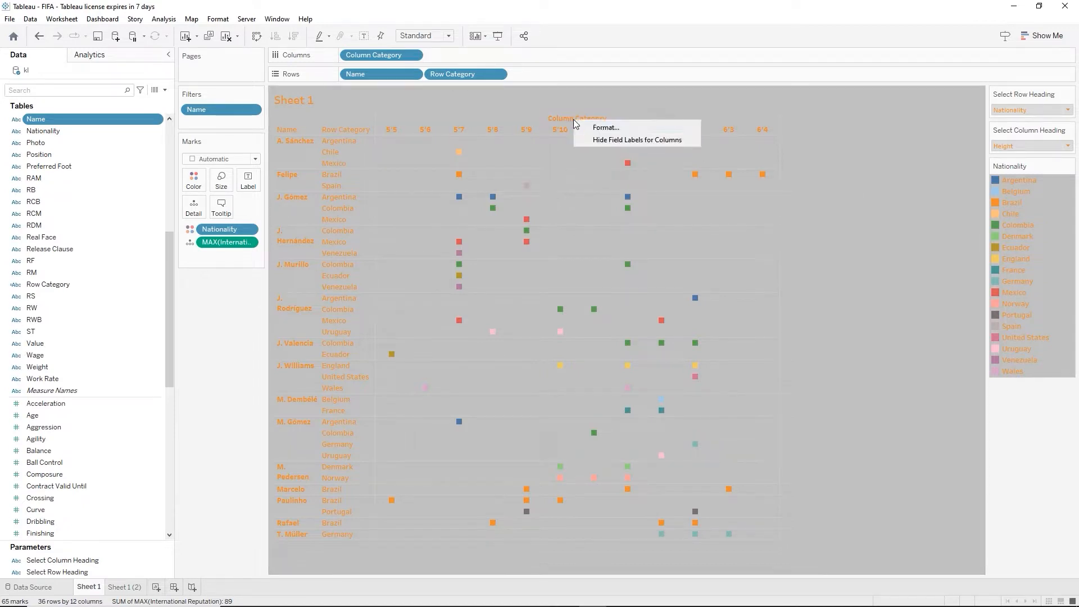
pyautogui.click(609, 139)
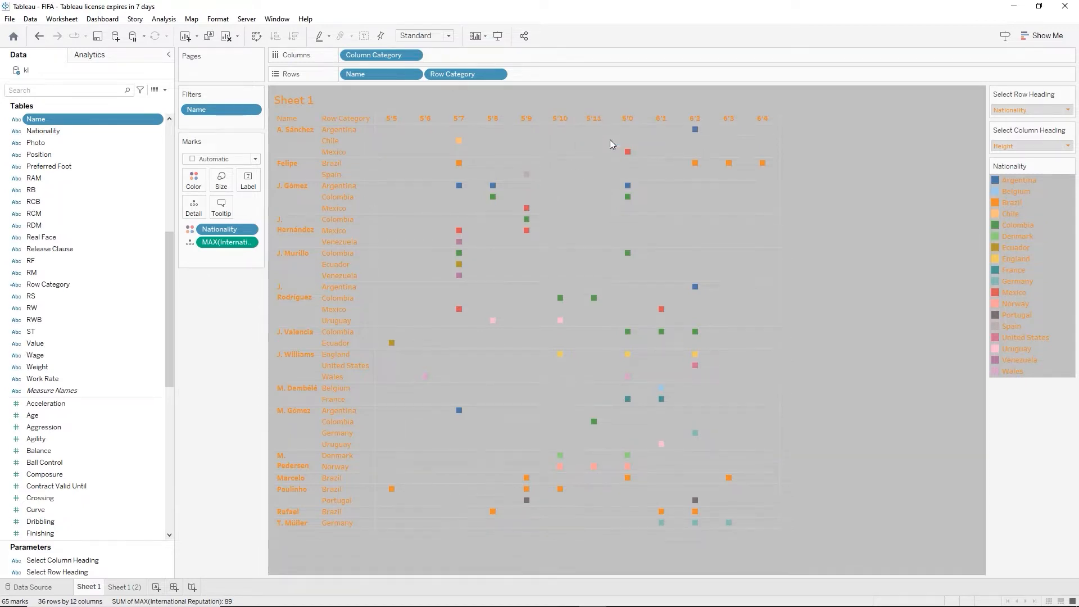
pyautogui.rightClick(337, 120)
pyautogui.click(396, 230)
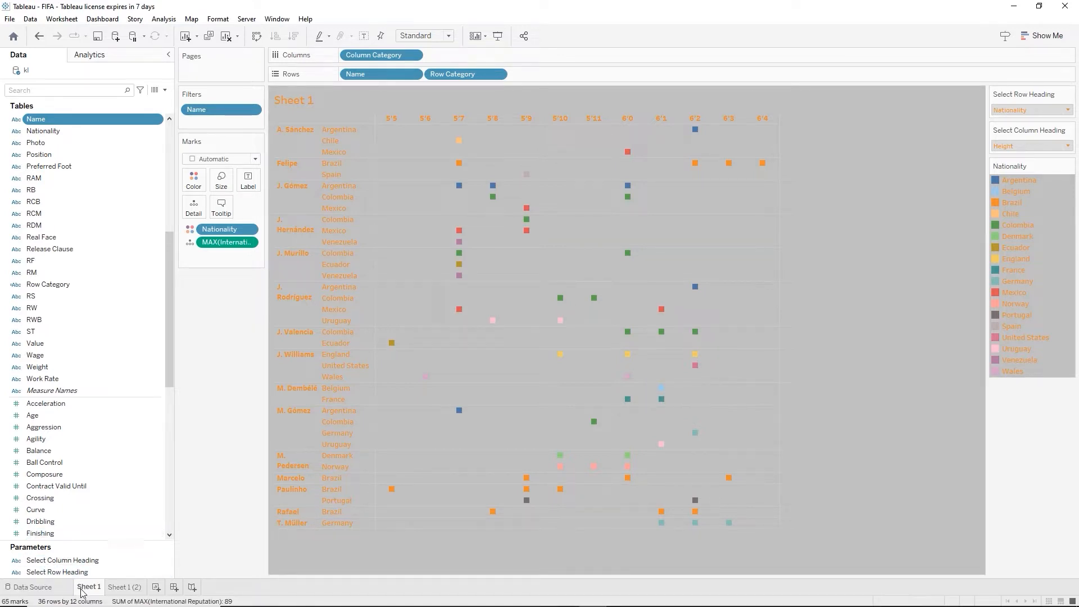
# Rename Sheet 1 as "Top 15 Players by Int'l Reputation - Interactive"
pyautogui.doubleClick(82, 589)
pyautogui.write('Top 15 P')
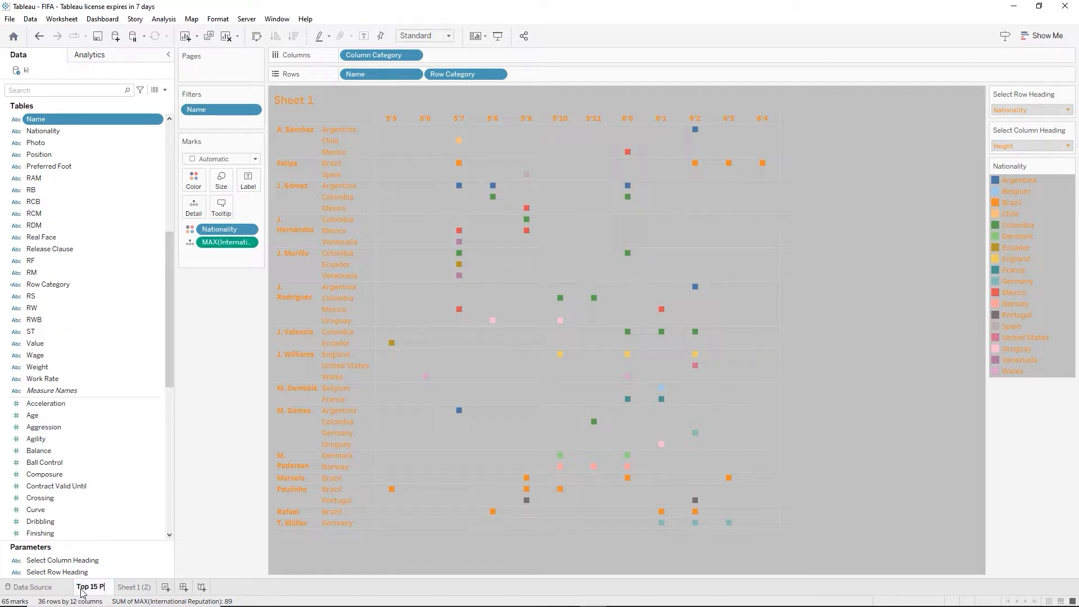
pyautogui.write("layers by Int'l")
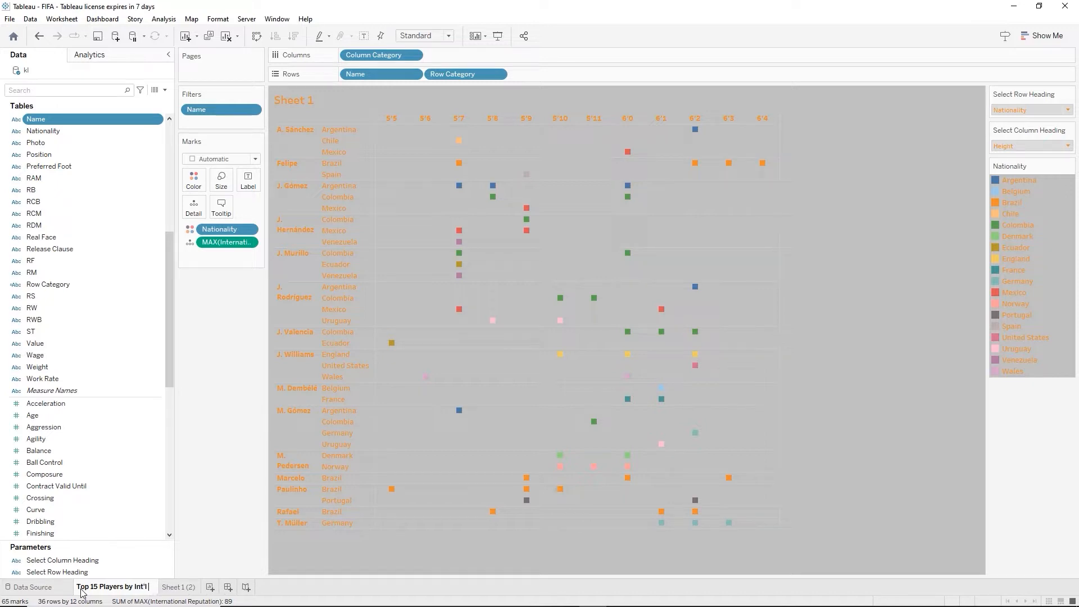
pyautogui.write(' Re')
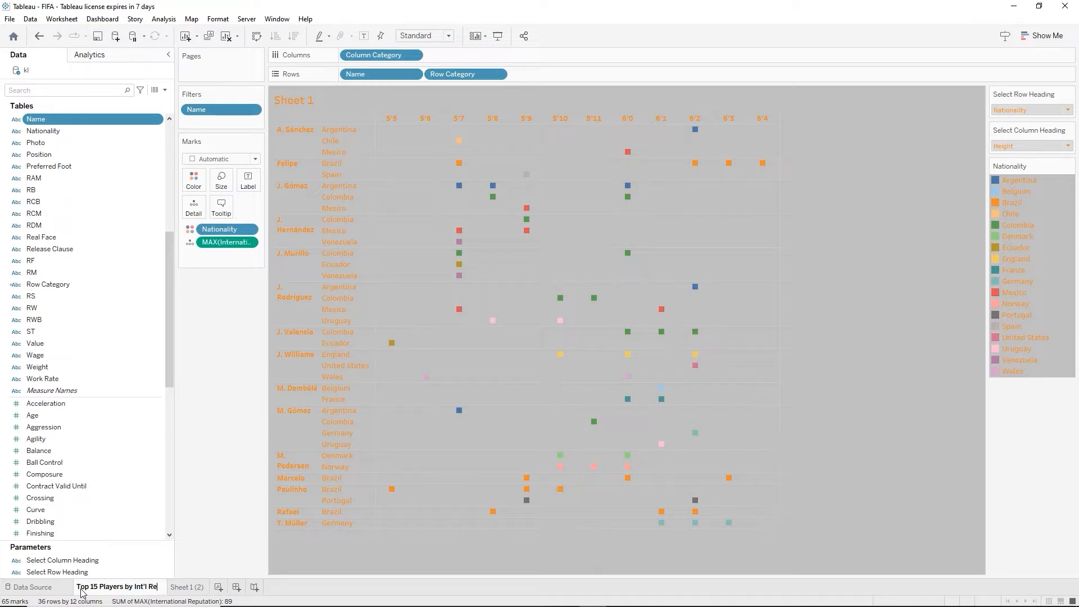
pyautogui.write('putation')
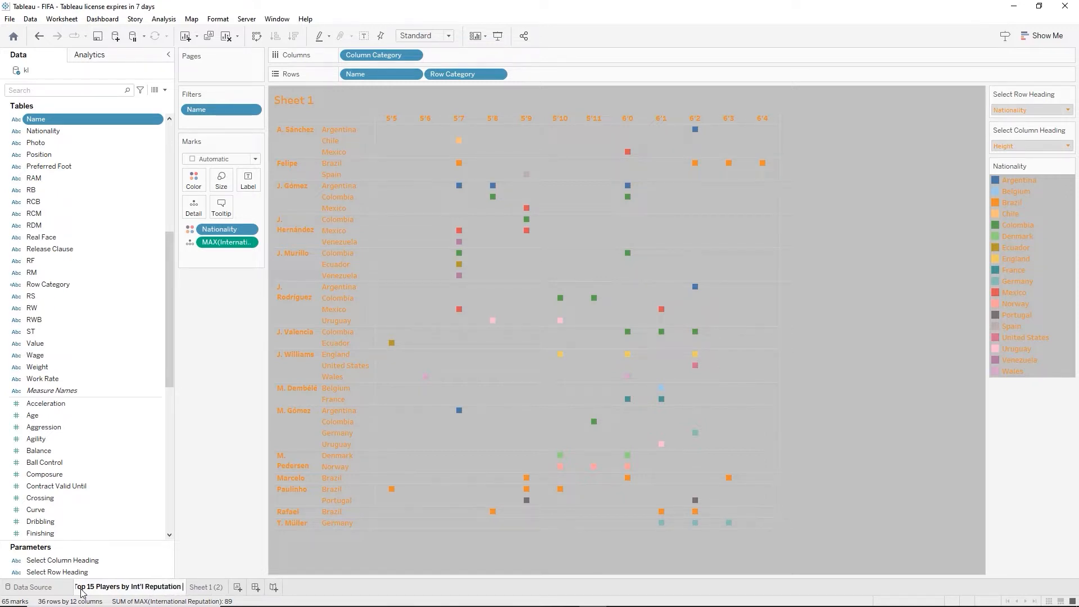
pyautogui.write(' Iner')
pyautogui.press('BackSpace')
pyautogui.press('BackSpace')
pyautogui.press('BackSpace')
pyautogui.press('BackSpace')
pyautogui.write('- Interactive')
pyautogui.press('Return')
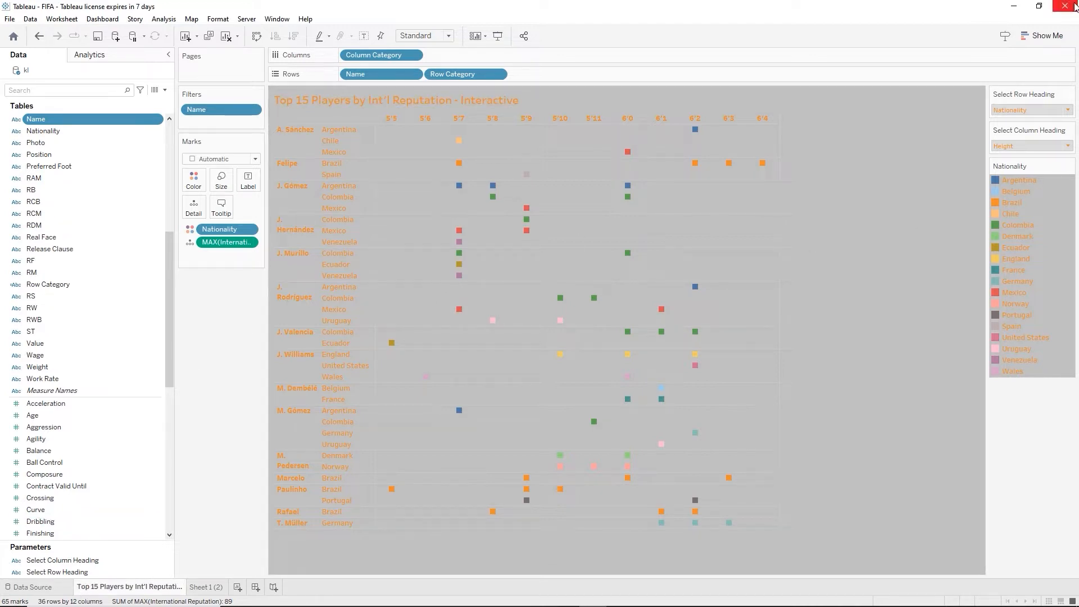
# Test the row heading parameter by switching it to Preferred Foot and back to Nationality
pyautogui.click(1067, 113)
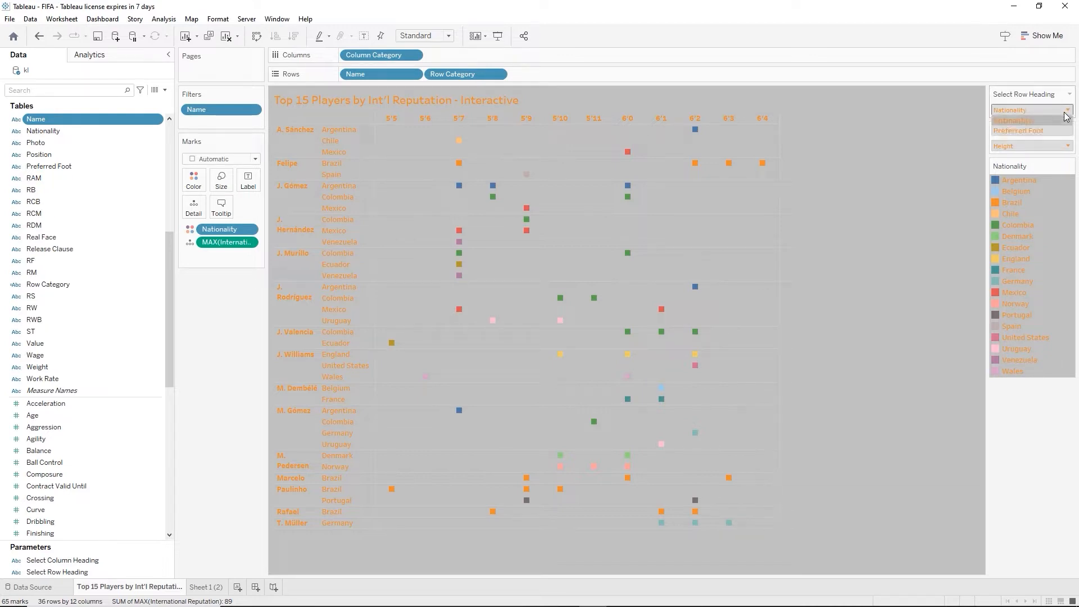
pyautogui.click(1033, 130)
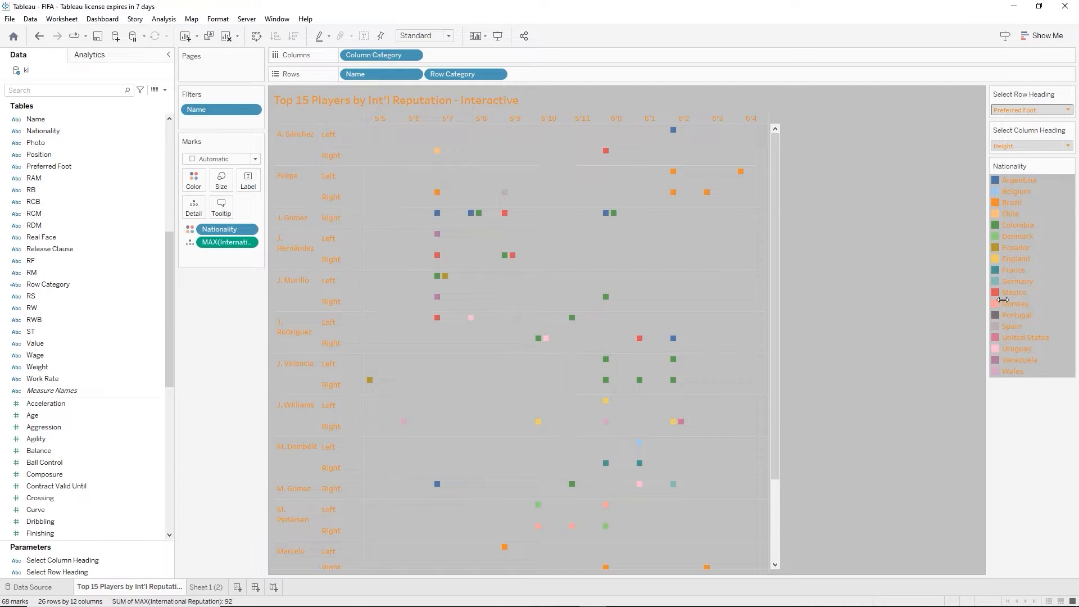
pyautogui.click(1069, 110)
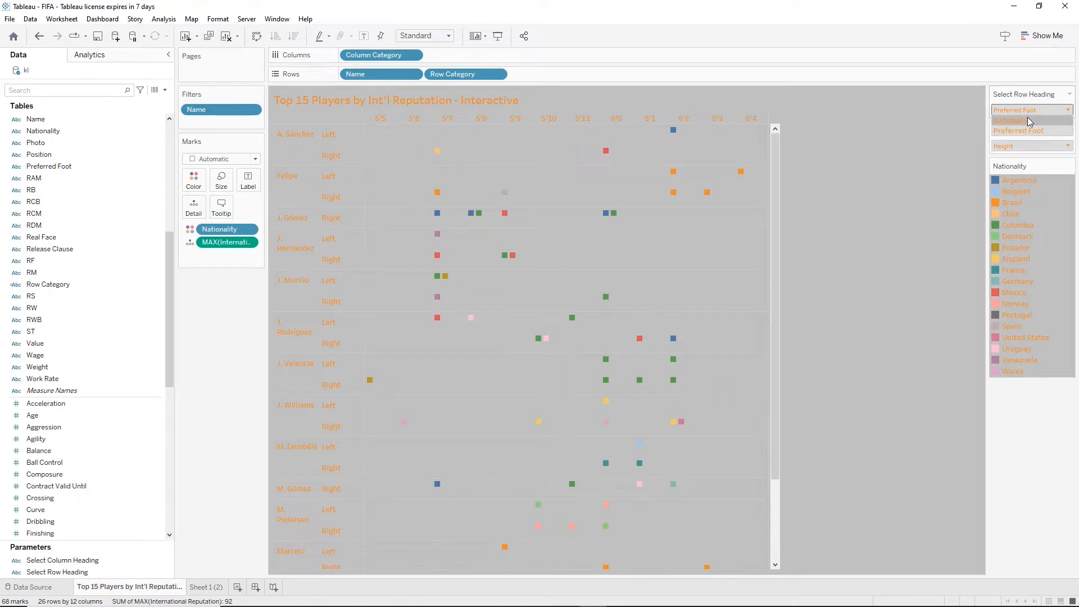
pyautogui.click(1027, 117)
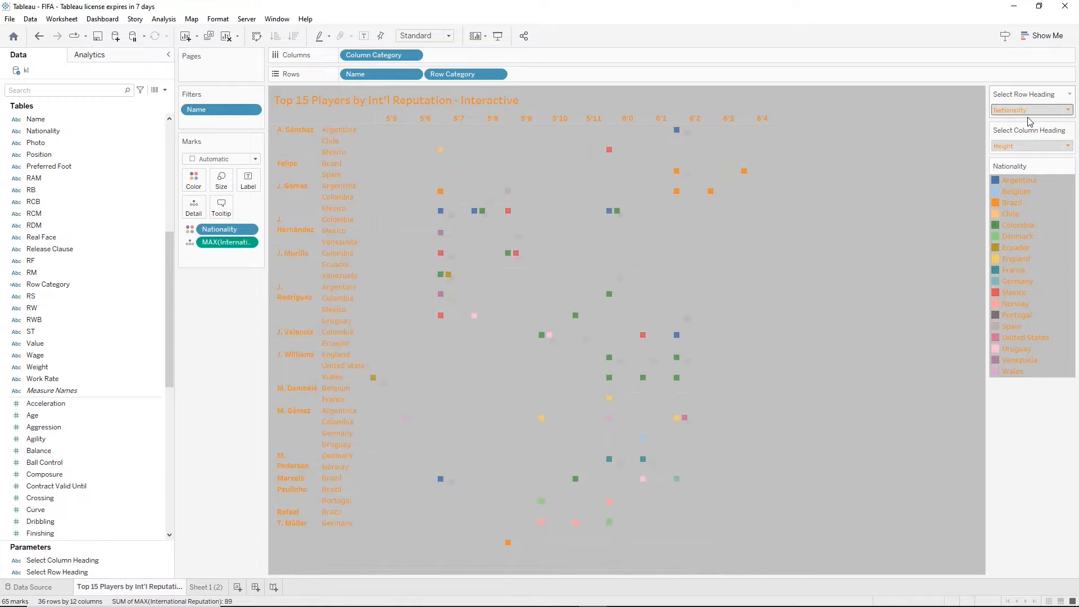
# Set the column heading parameter to Body Type and save the workbook
pyautogui.click(1069, 147)
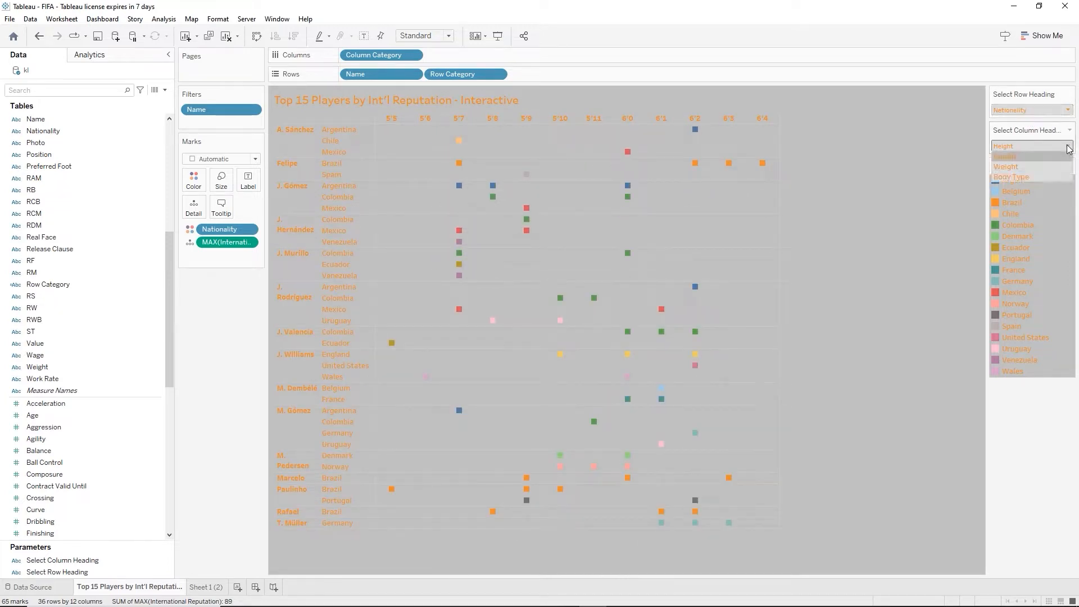
pyautogui.click(1001, 177)
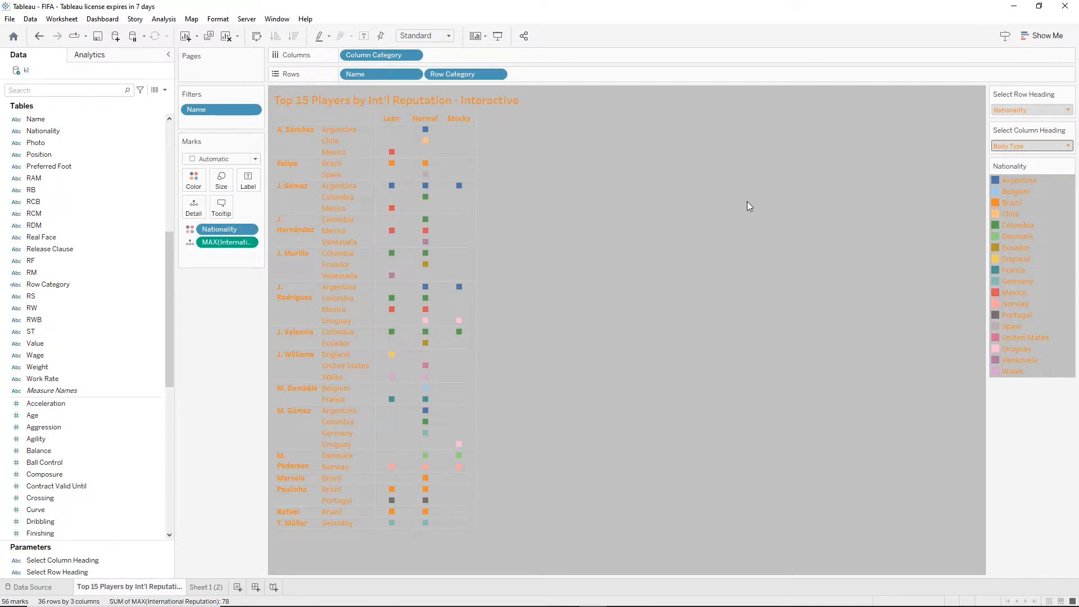
pyautogui.click(98, 36)
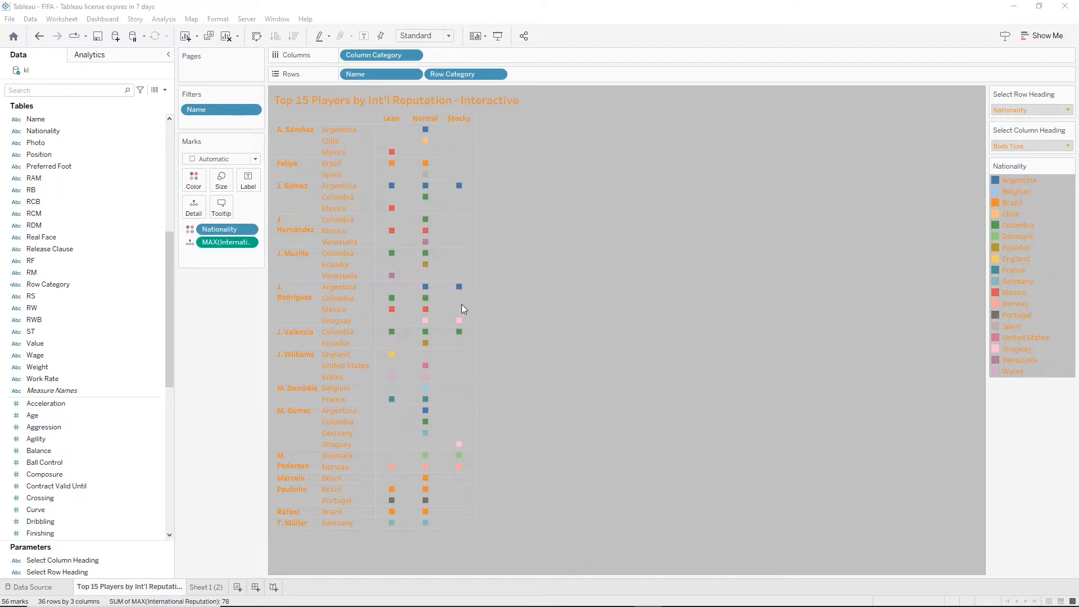
# Duplicate the blank Sheet 1 (2) and rename the original as "# of Players by Country"
pyautogui.click(212, 591)
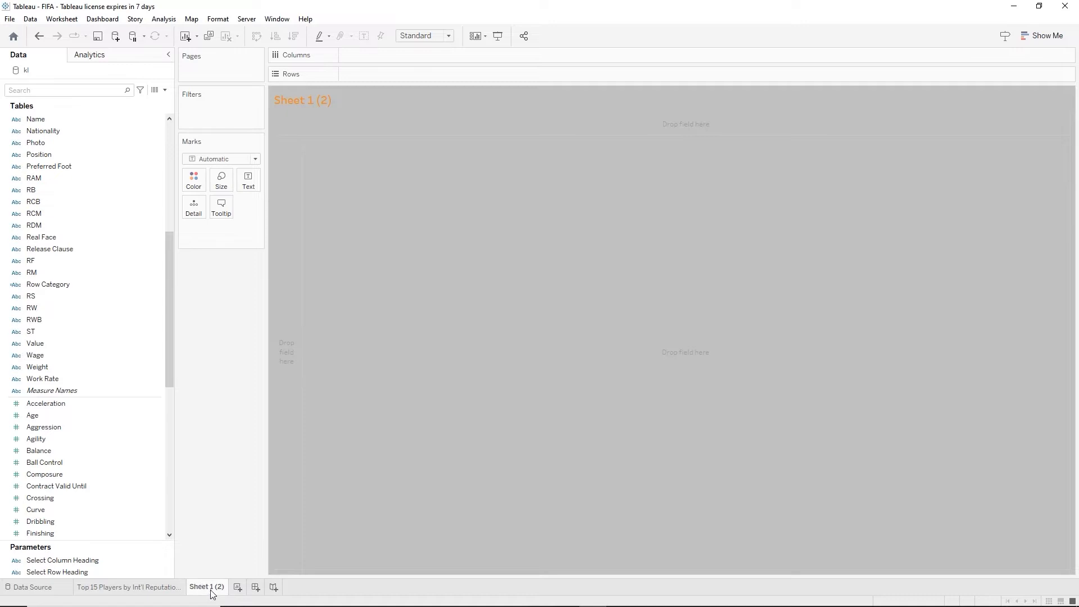
pyautogui.moveTo(213, 594)
pyautogui.mouseDown()
pyautogui.moveTo(243, 587)
pyautogui.moveTo(202, 593)
pyautogui.moveTo(224, 597)
pyautogui.mouseUp()
pyautogui.moveTo(203, 592)
pyautogui.doubleClick(205, 589)
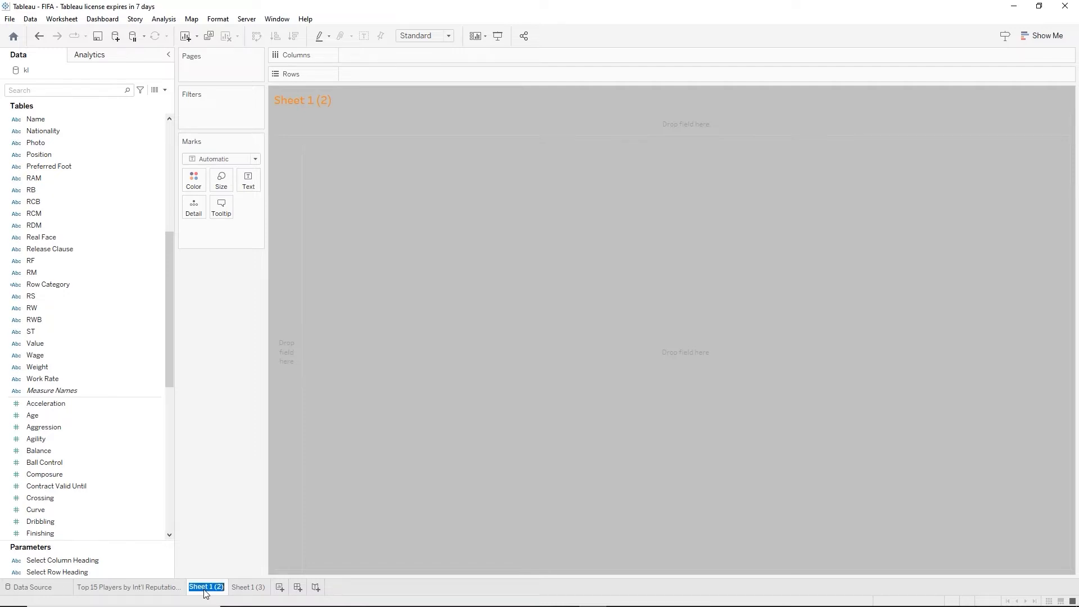
pyautogui.write('# of Players by')
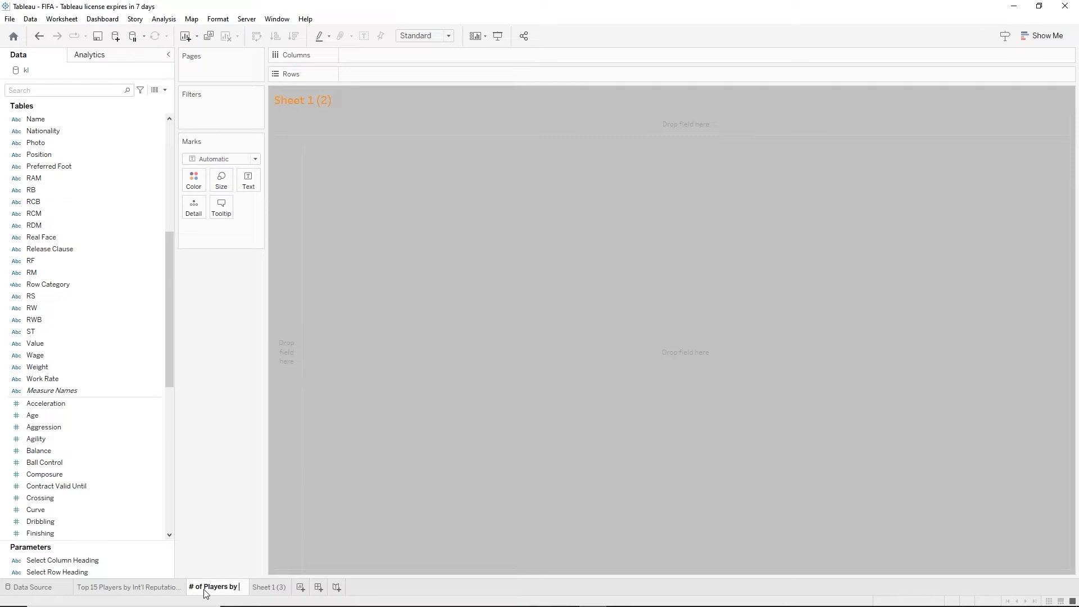
pyautogui.write(' Country')
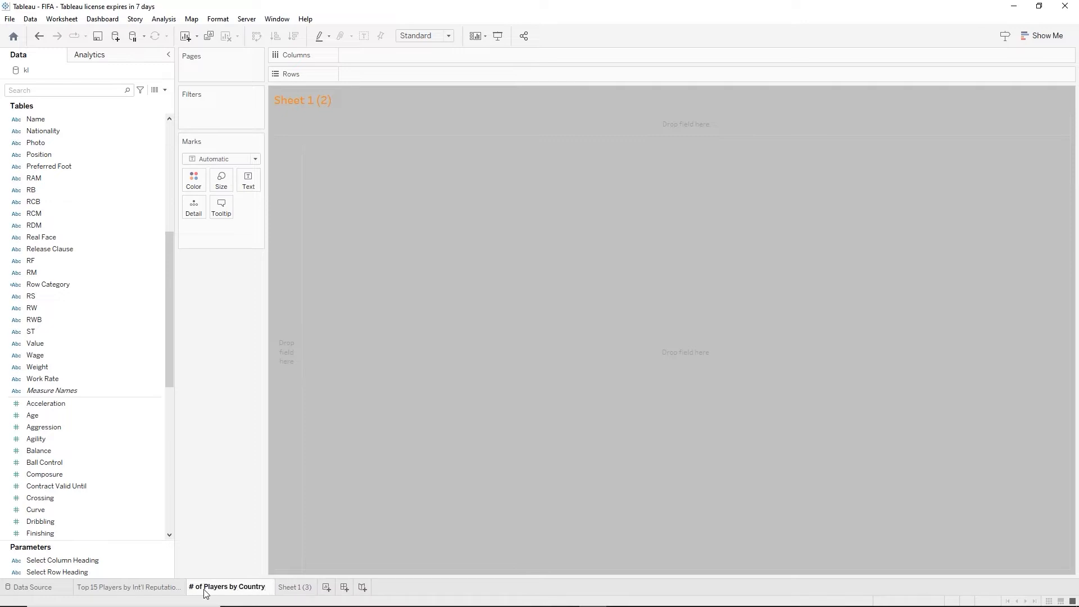
pyautogui.press('Return')
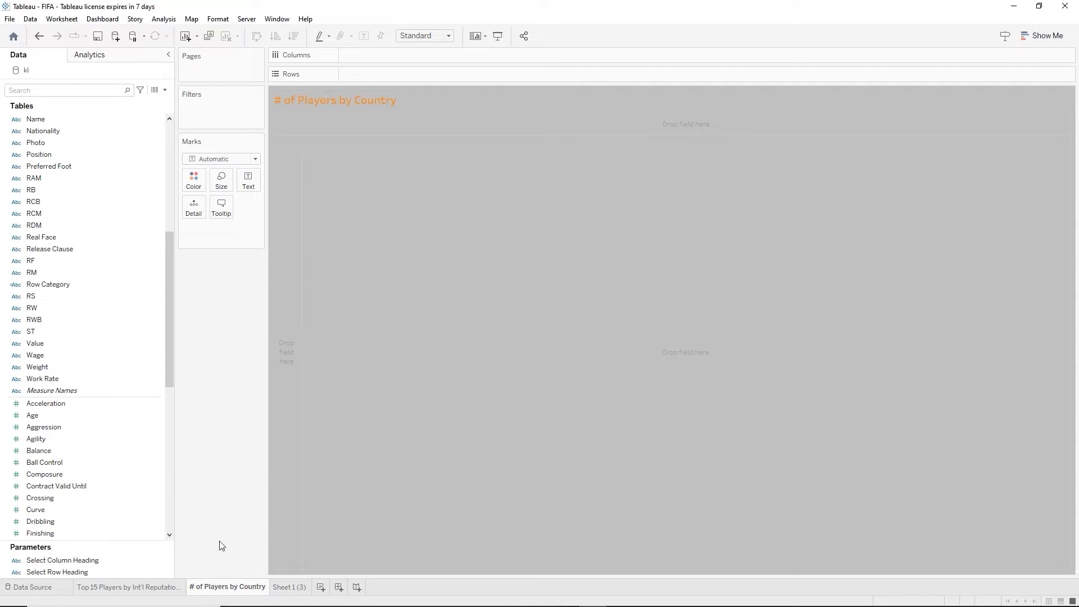
# Assign the Country/Region geographic role to the Nationality field and plot it as a map on the sheet
pyautogui.rightClick(55, 137)
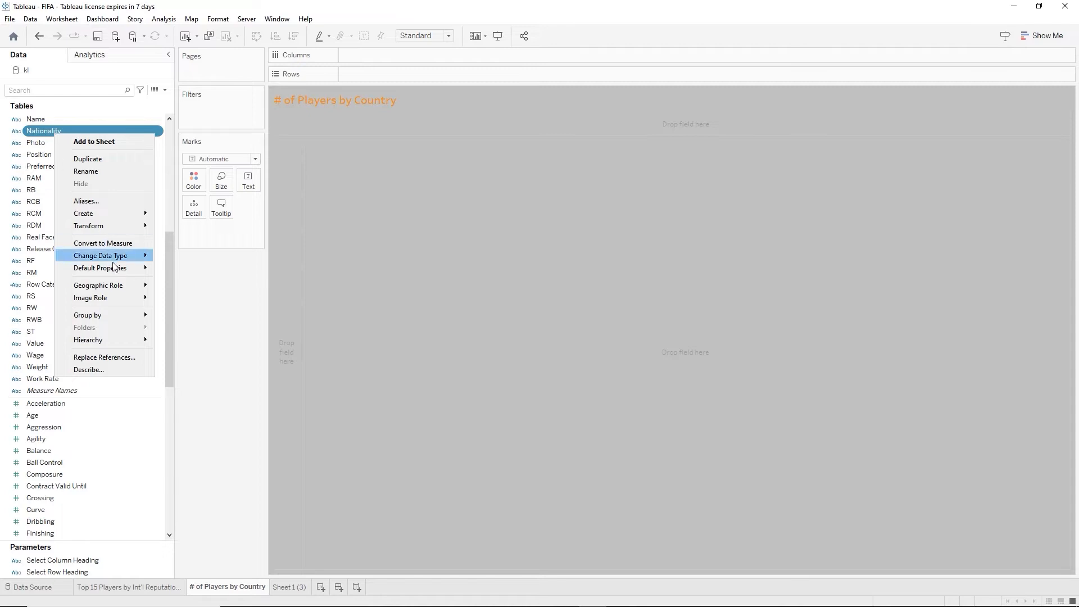
pyautogui.moveTo(125, 282)
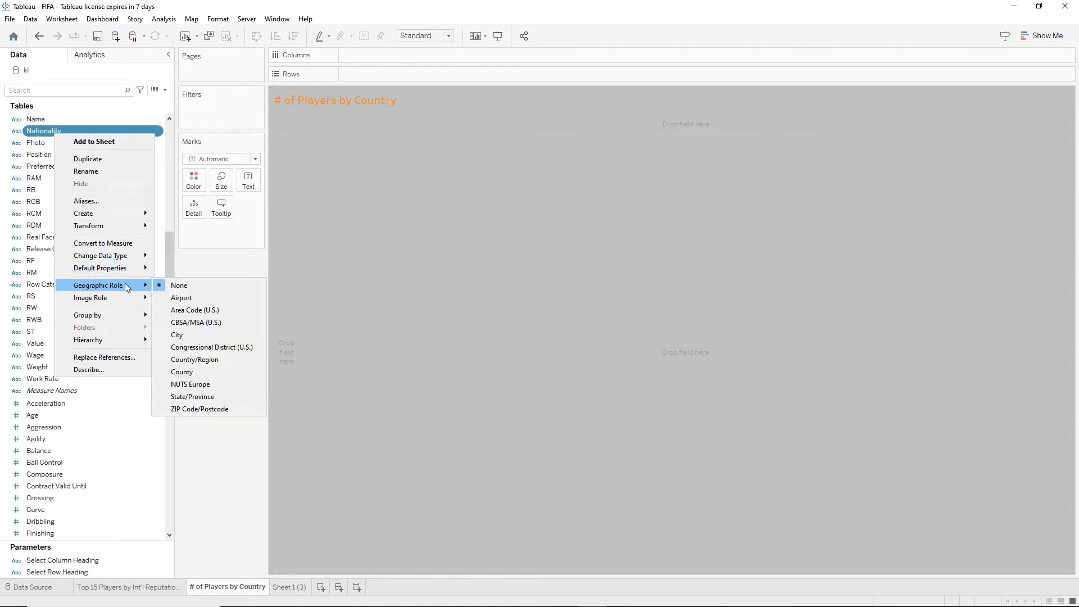
pyautogui.click(201, 361)
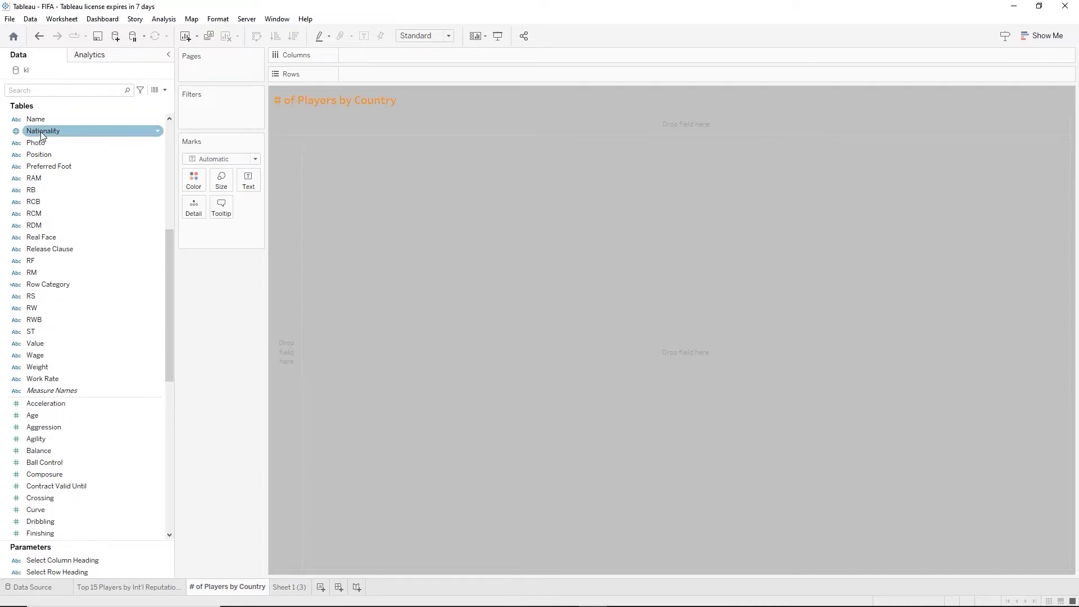
pyautogui.moveTo(41, 132); pyautogui.dragTo(644, 239)
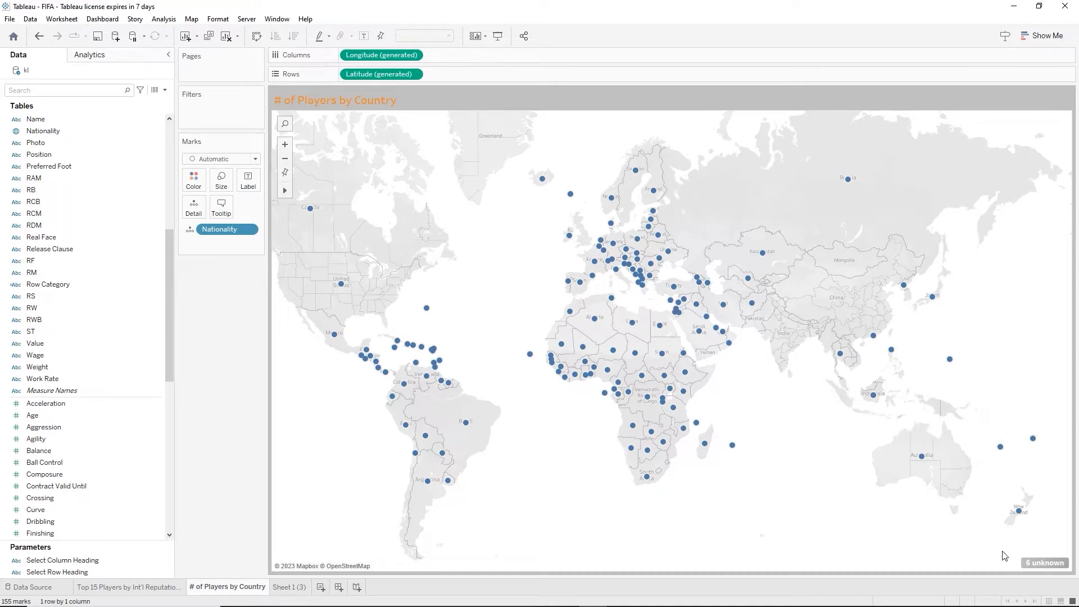
# Review the unrecognized Nationality locations, and filter the unknown values out of the map
pyautogui.click(1038, 565)
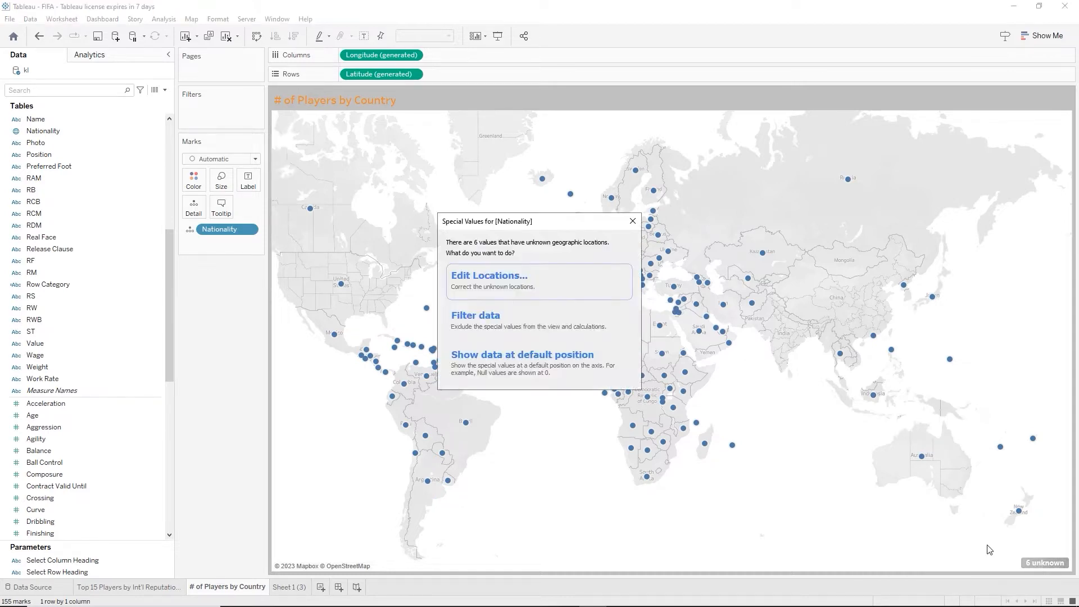
pyautogui.click(509, 279)
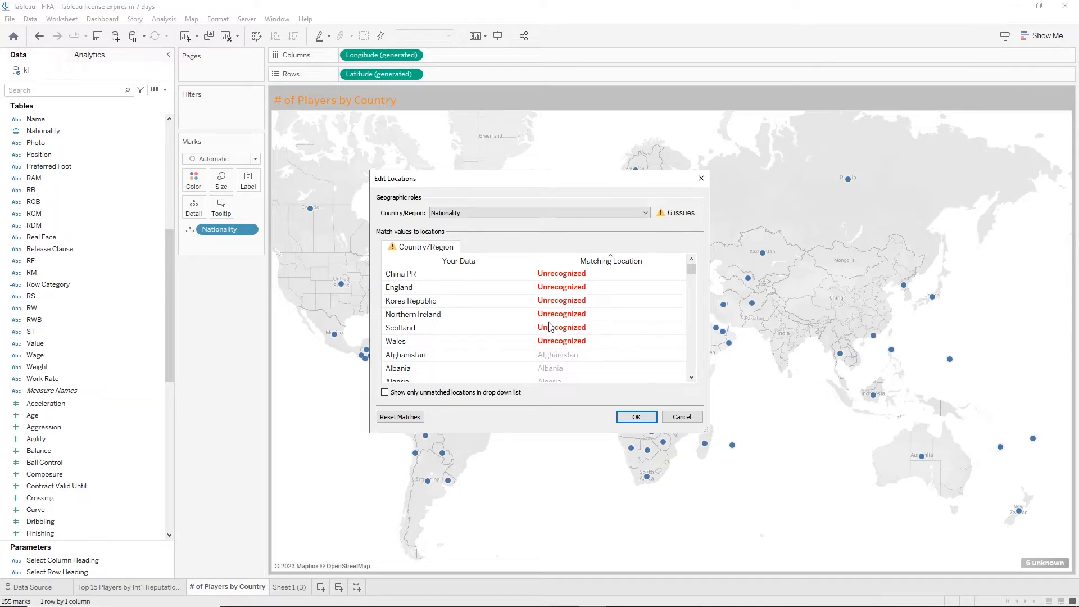
pyautogui.click(637, 424)
pyautogui.click(1039, 565)
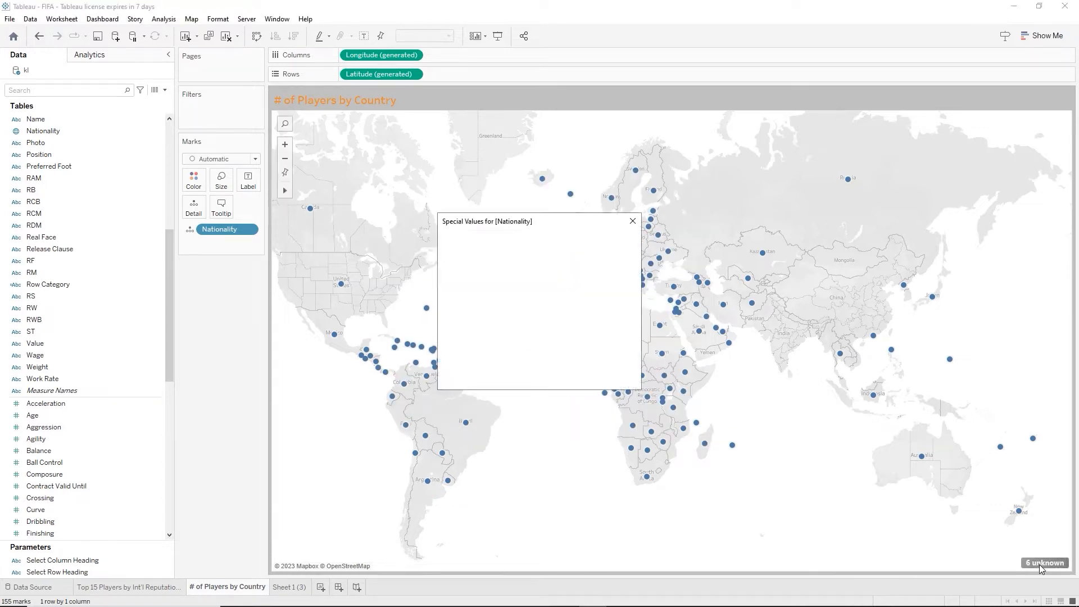
pyautogui.click(502, 315)
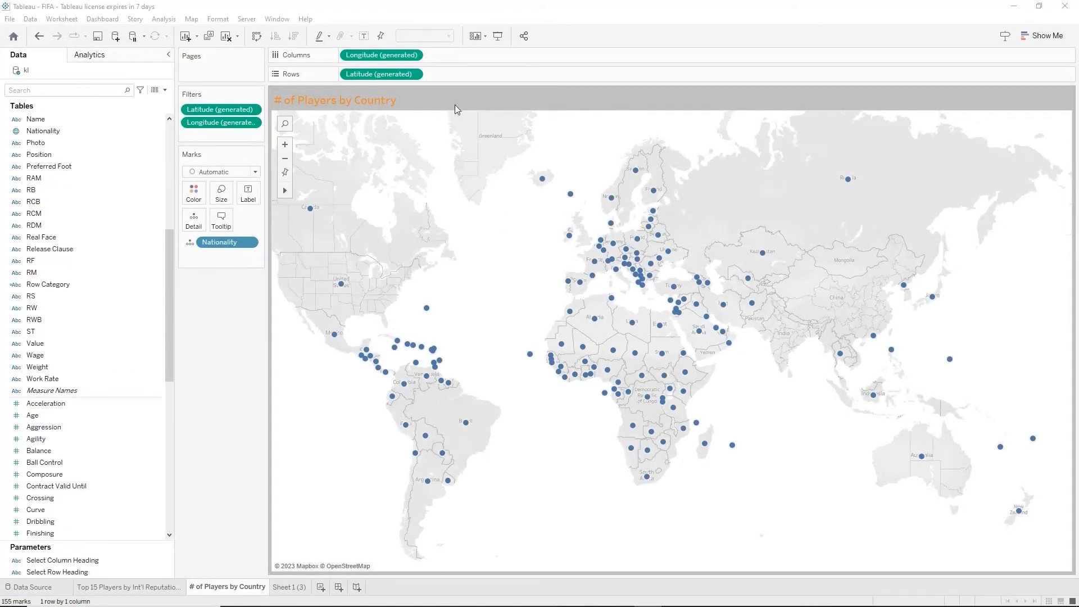
# Create a calculated field named "Count of Names" with the formula COUNT([Name])
pyautogui.click(165, 90)
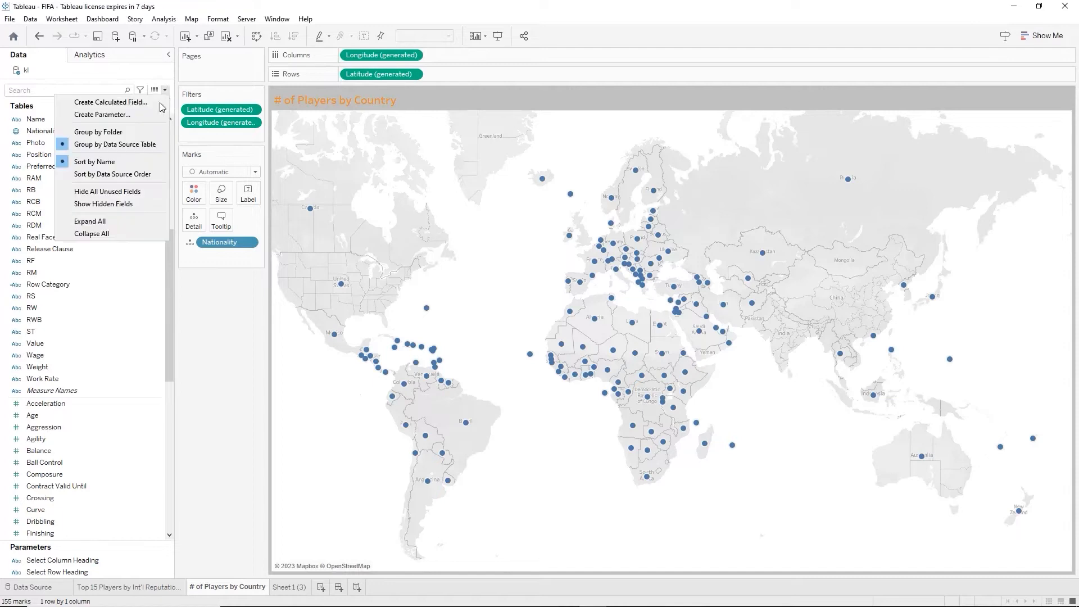
pyautogui.click(145, 105)
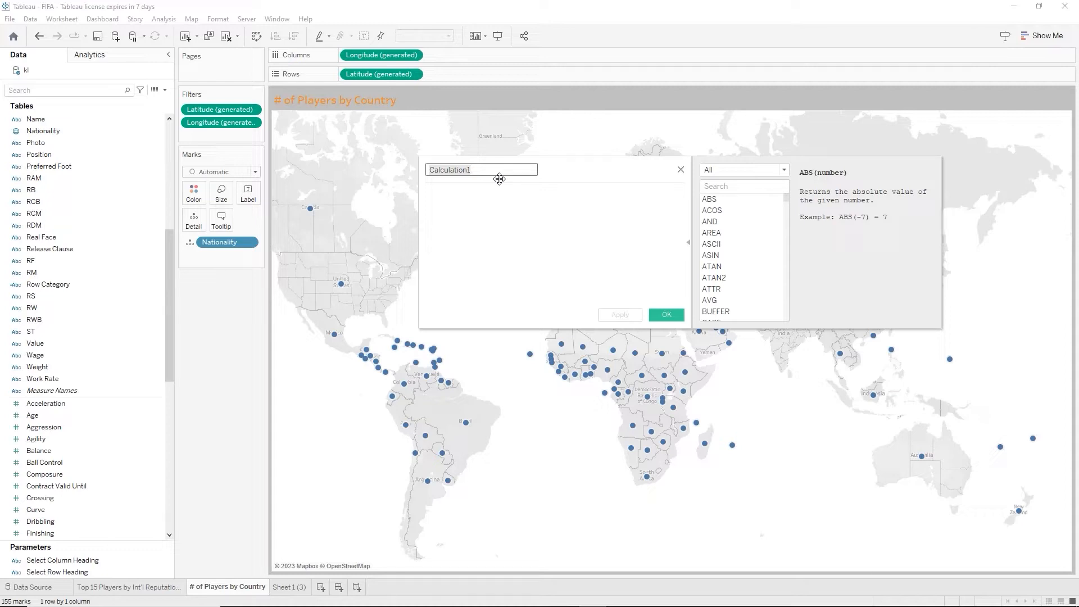
pyautogui.write('Count')
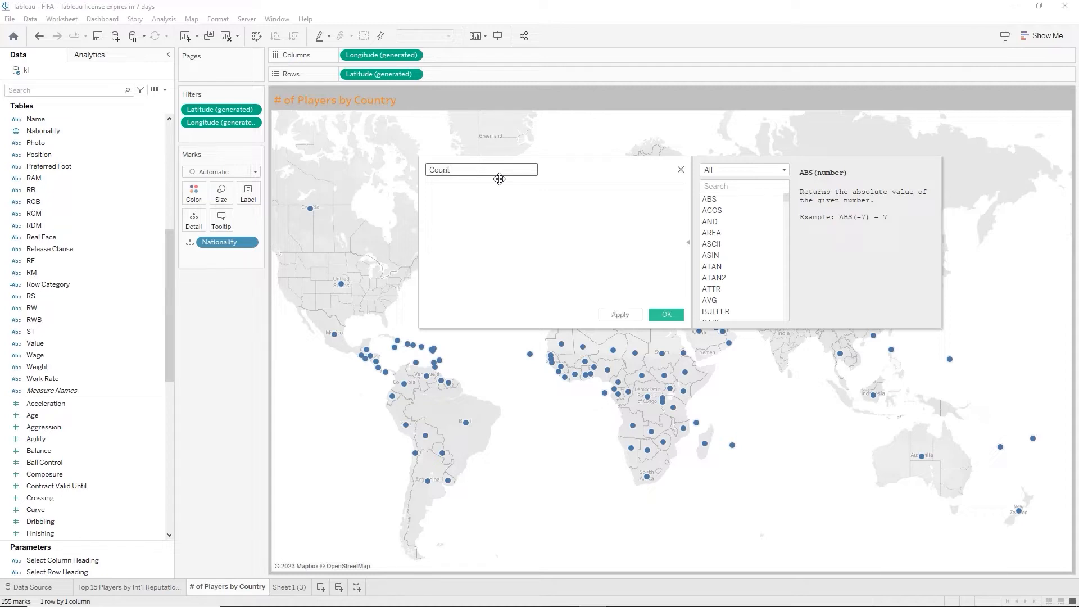
pyautogui.write(' of Names')
pyautogui.press('Tab')
pyautogui.write('cou')
pyautogui.press('Return')
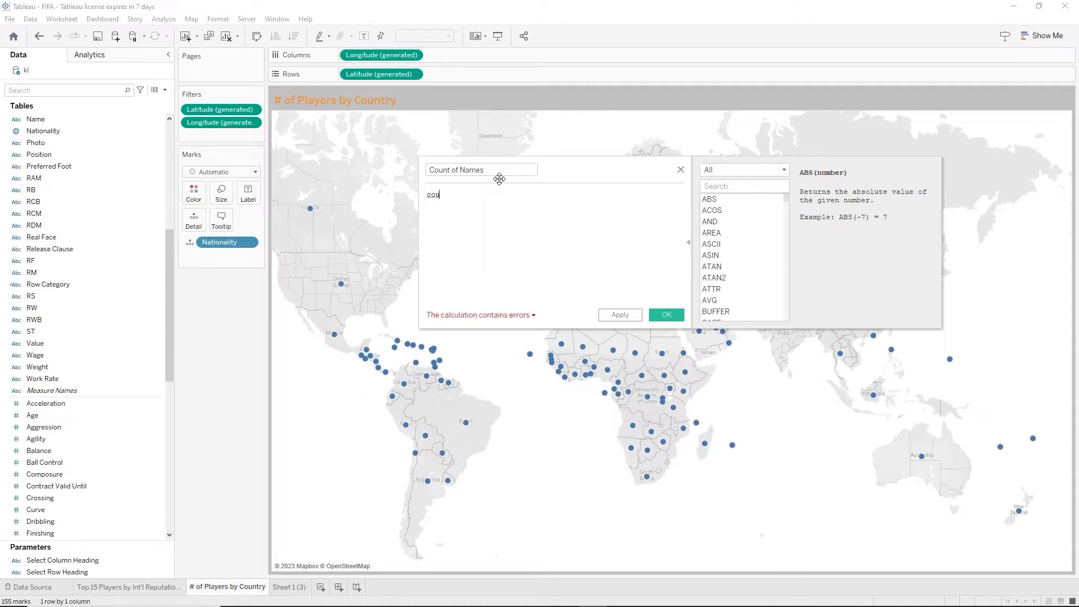
pyautogui.write('na')
pyautogui.press('Return')
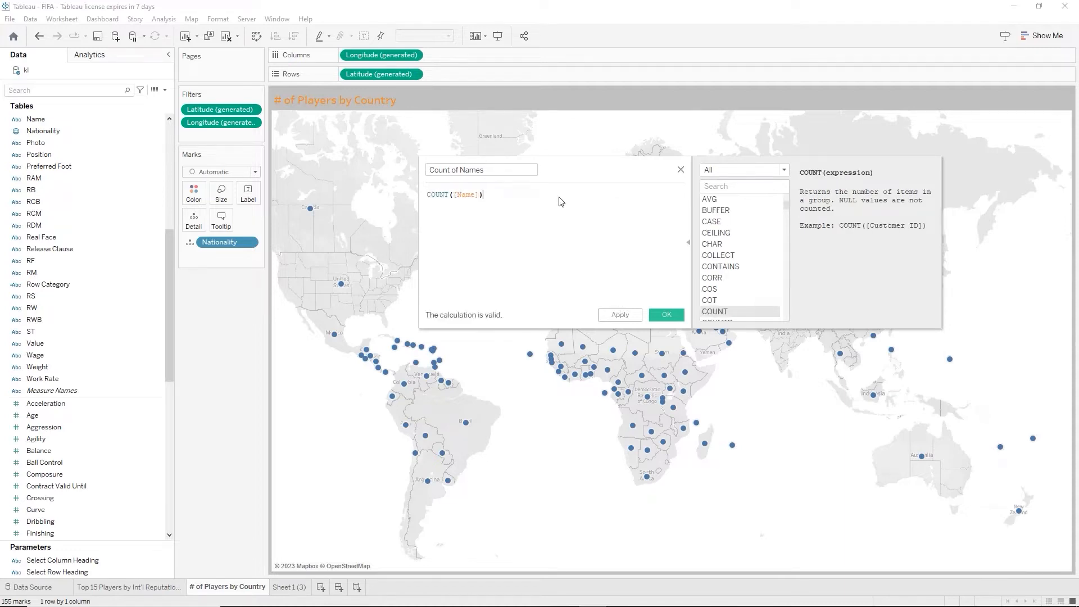
pyautogui.click(667, 315)
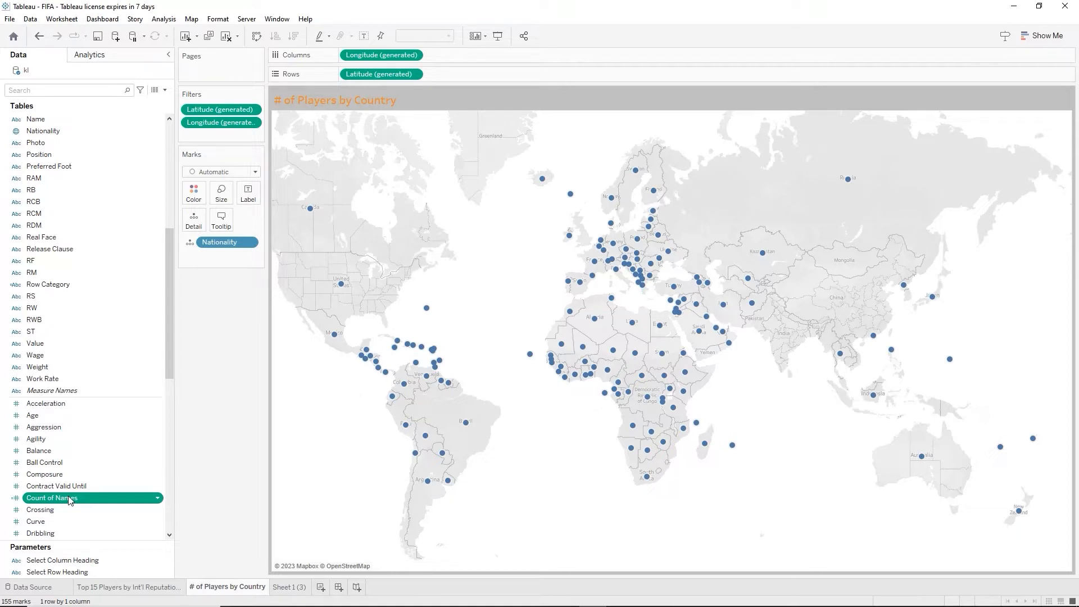
# Add Count of Names to the map marks' detail and color, and apply the filled map chart type
pyautogui.moveTo(70, 500); pyautogui.dragTo(196, 220)
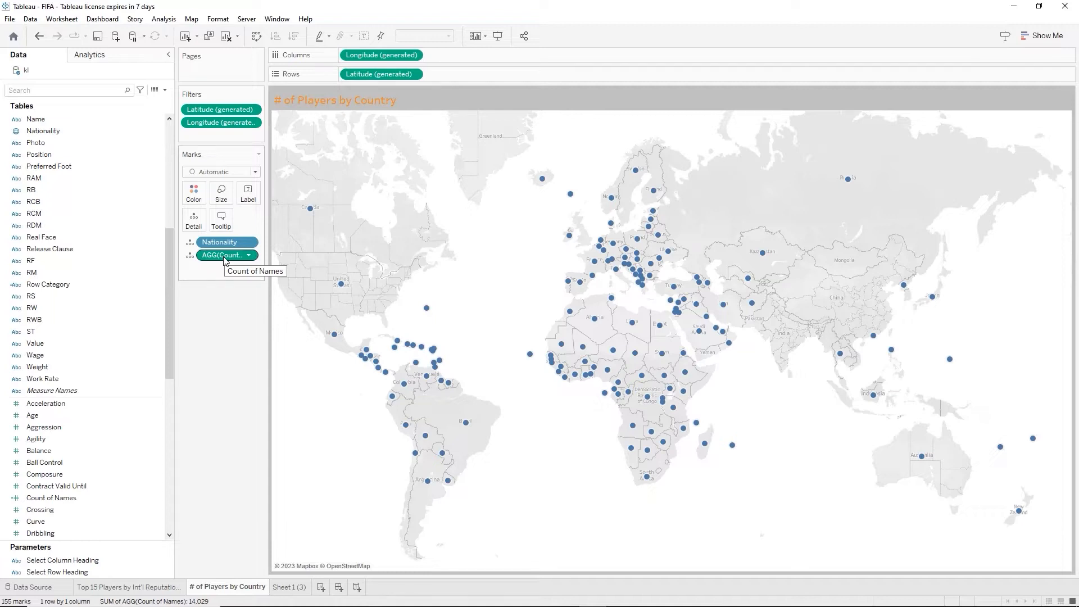
pyautogui.moveTo(224, 260)
pyautogui.mouseDown()
pyautogui.moveTo(192, 188)
pyautogui.moveTo(194, 202)
pyautogui.mouseUp()
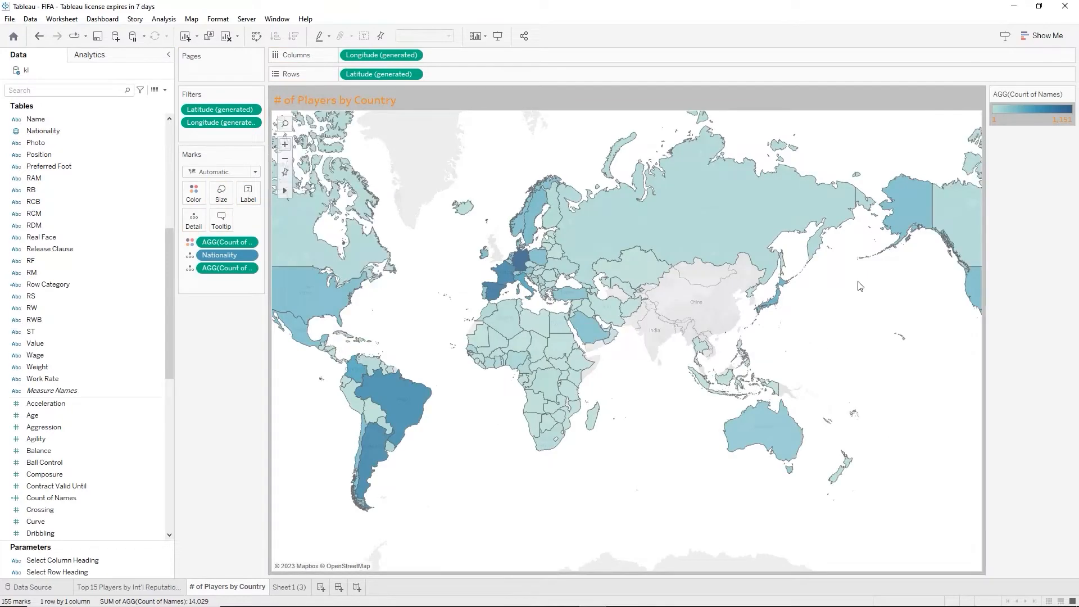
pyautogui.moveTo(905, 191)
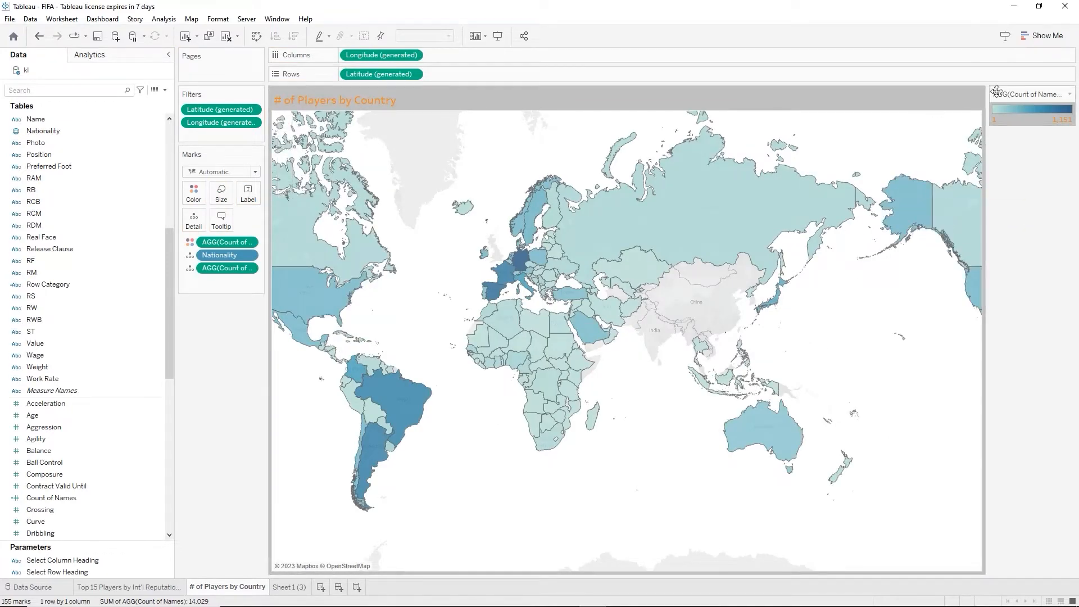
pyautogui.click(1048, 36)
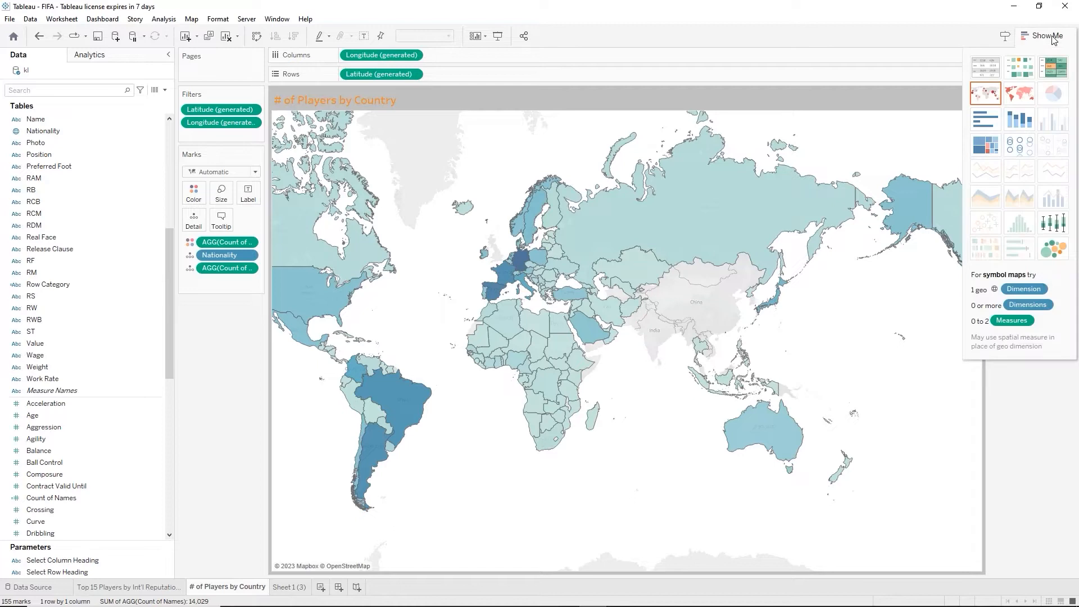
pyautogui.click(1021, 99)
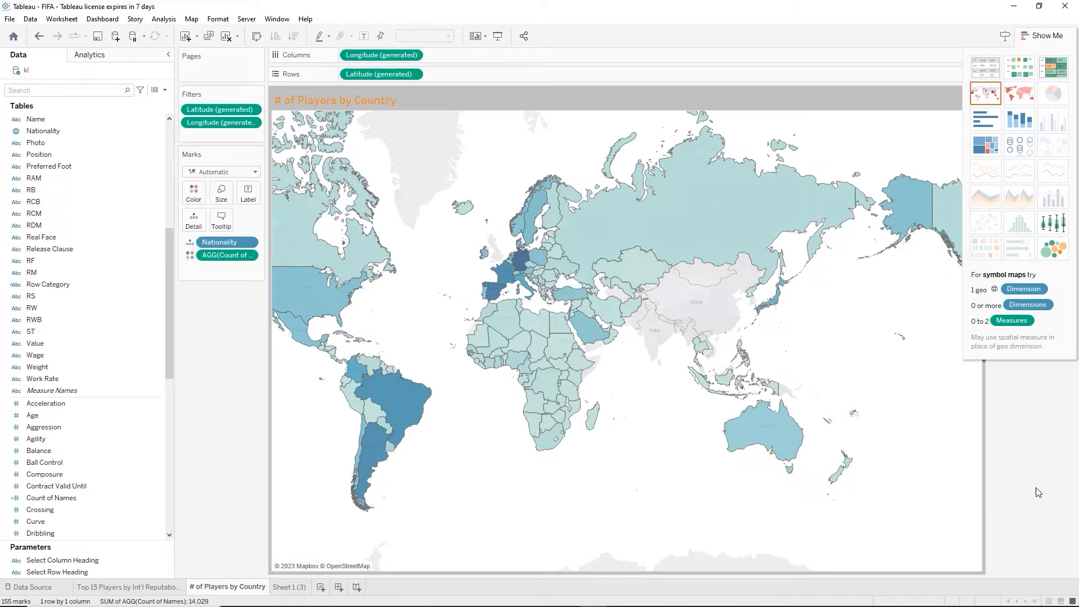
pyautogui.click(1049, 35)
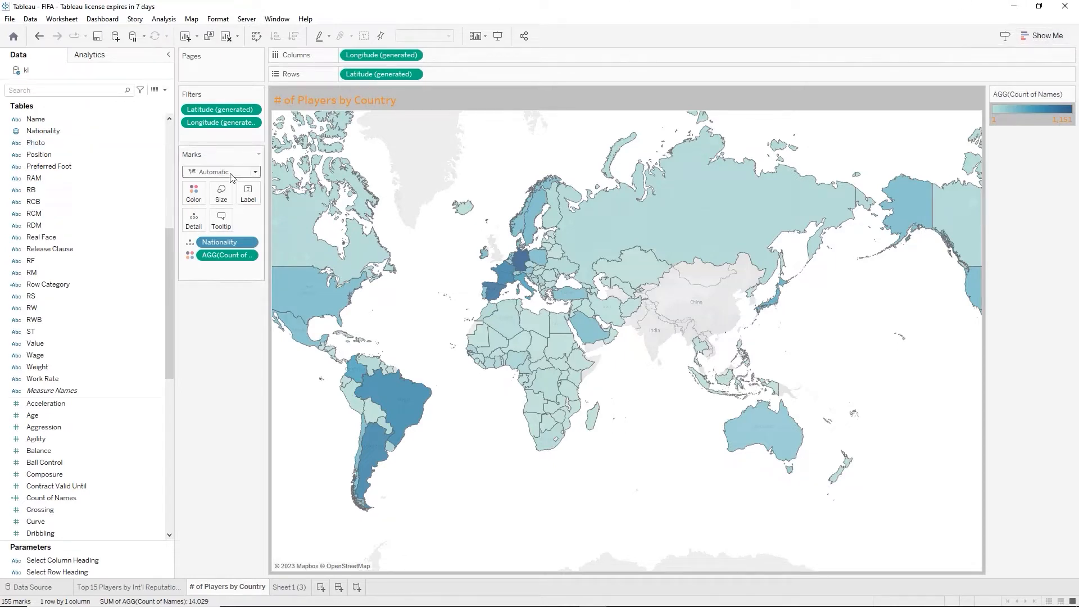
# Change the mark type of the players map to Density
pyautogui.click(255, 172)
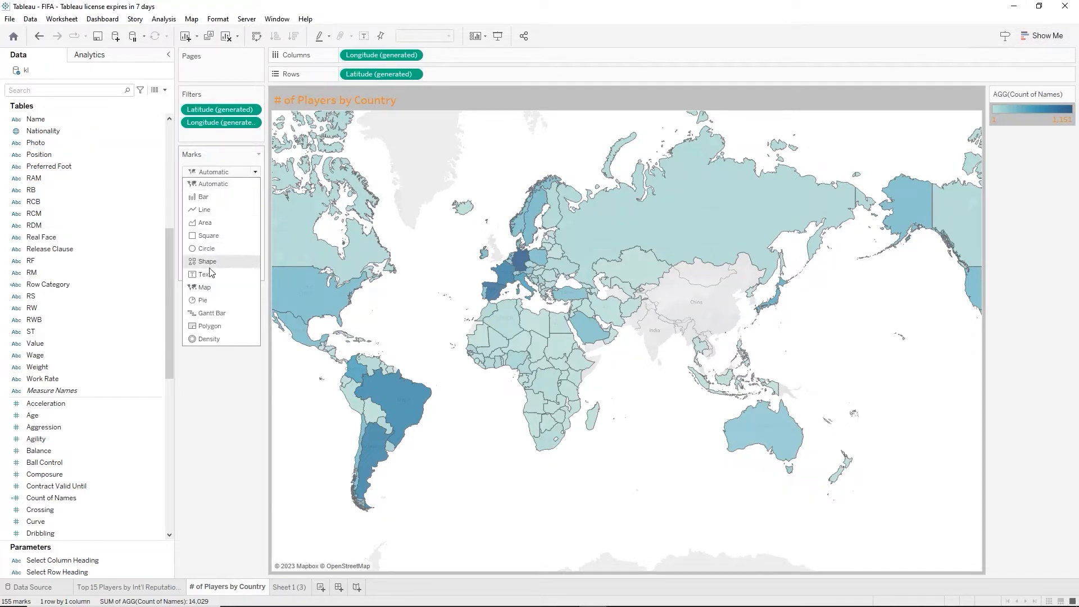
pyautogui.click(214, 335)
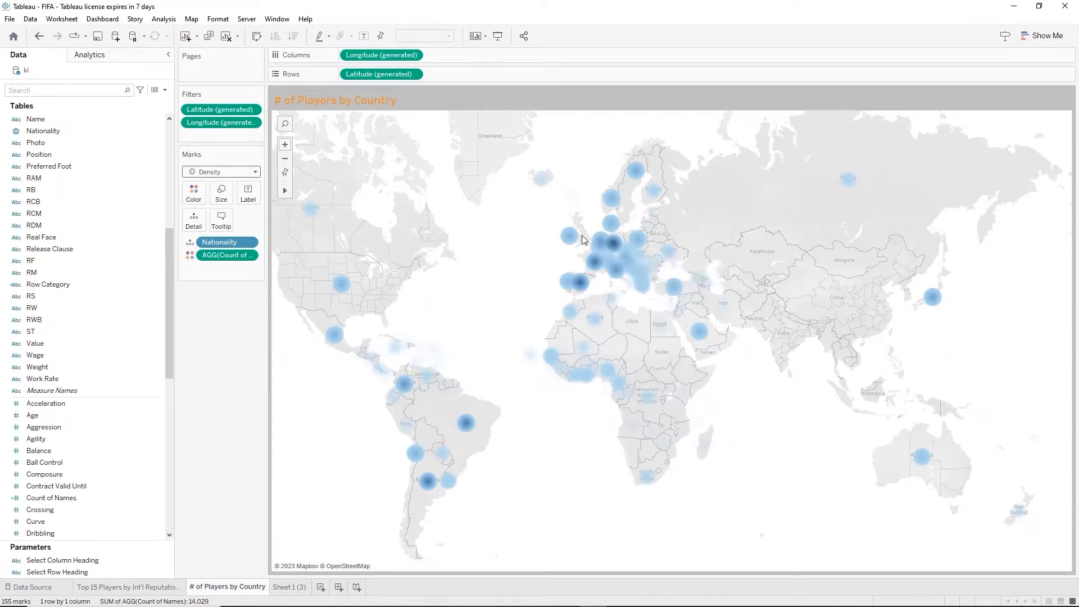
# Relabel the map tooltip's Nationality line as "Country" and its Count of Names line as "# of Players:"
pyautogui.click(220, 219)
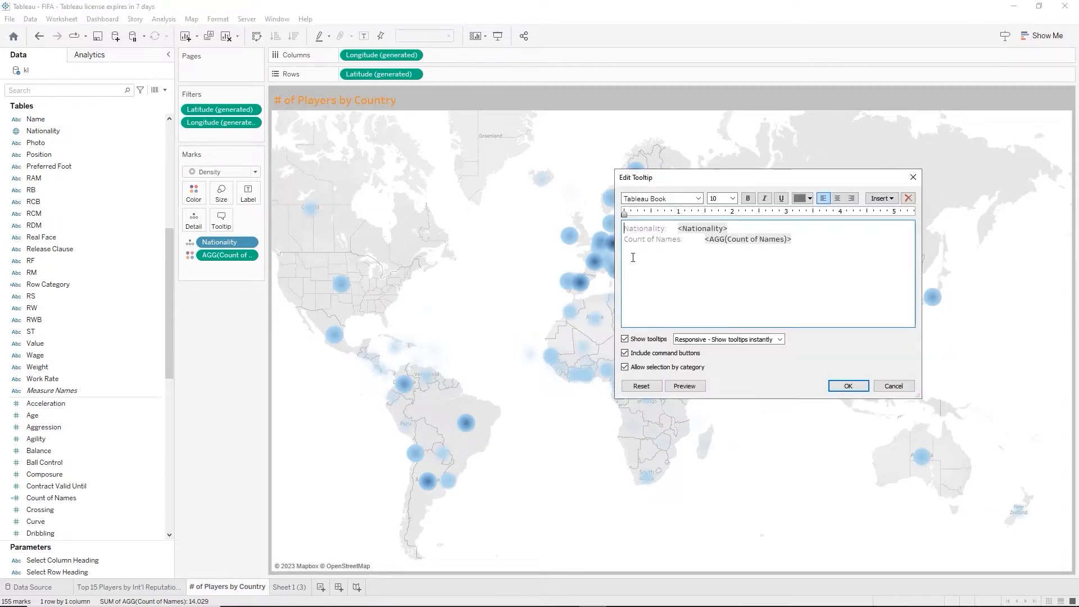
pyautogui.doubleClick(639, 230)
pyautogui.write('Country')
pyautogui.moveTo(623, 239); pyautogui.dragTo(680, 240)
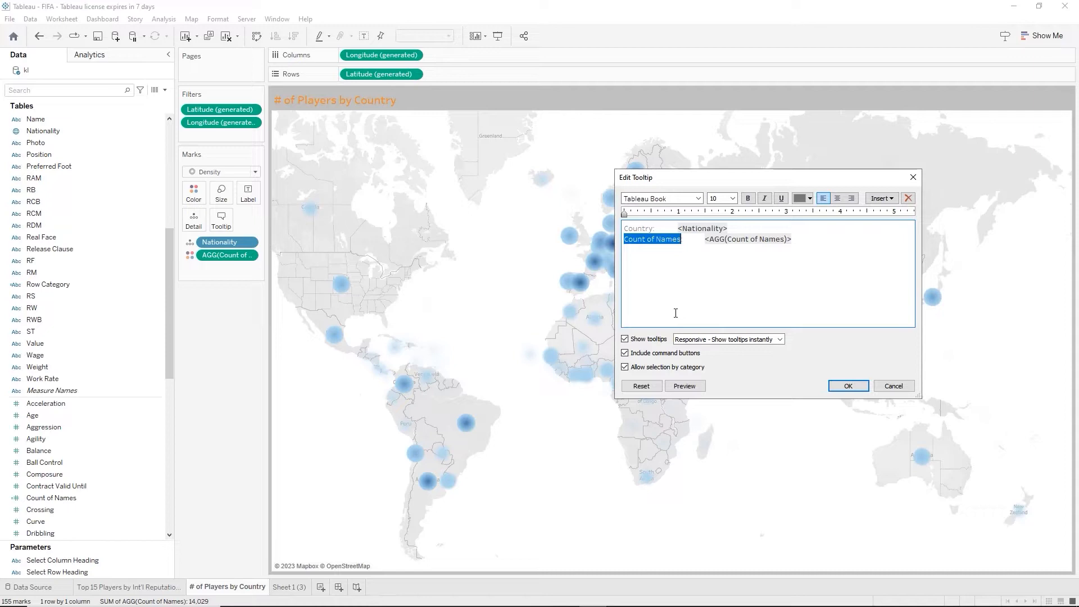
pyautogui.write('#')
pyautogui.write(' of Playe')
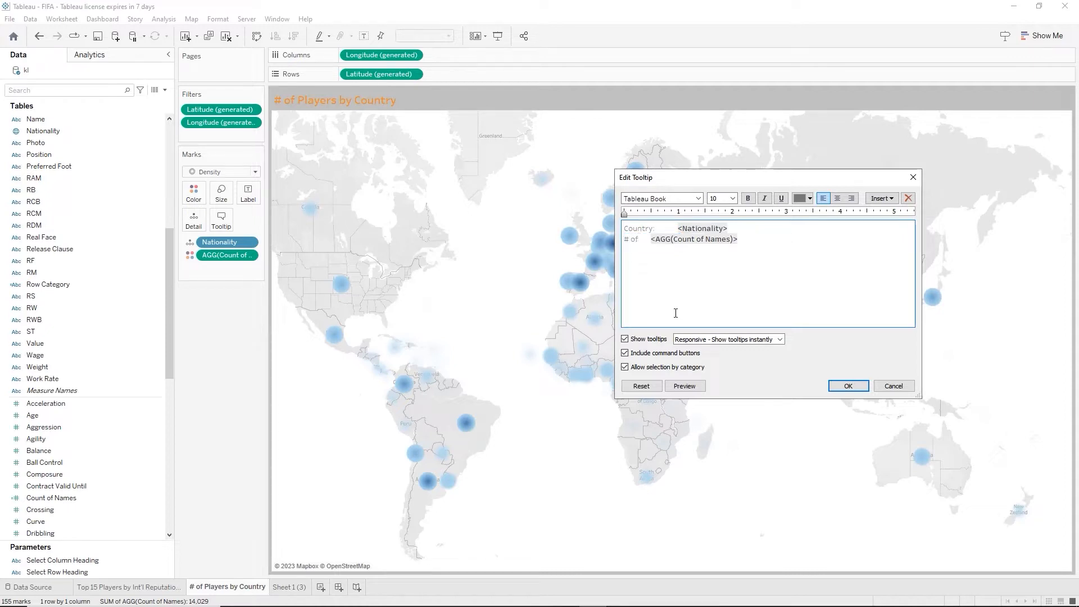
pyautogui.write('rs:')
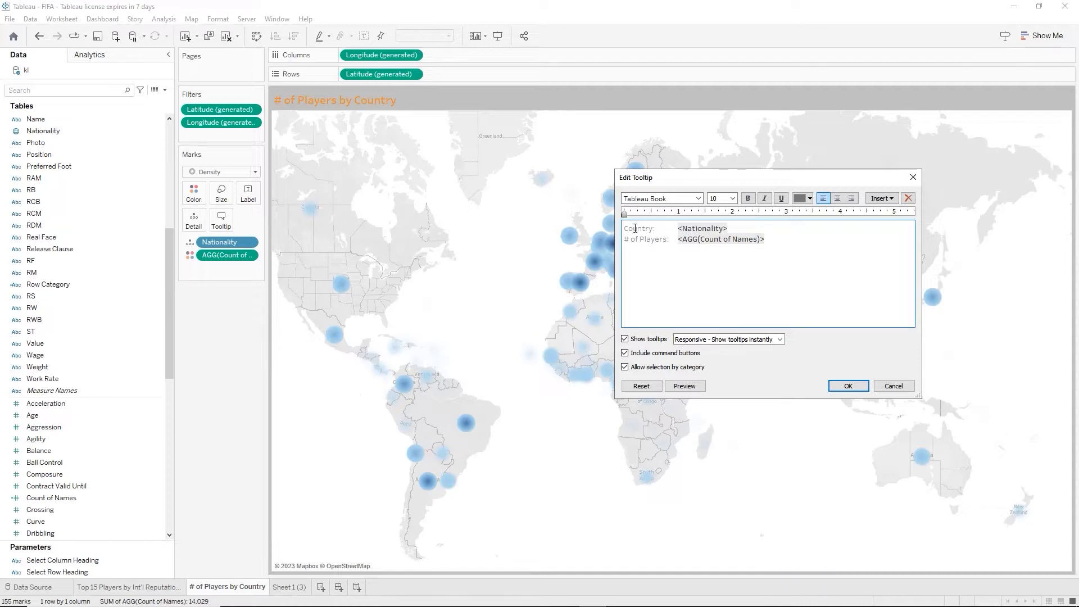
# Format the tooltip's Country line in bold orange at size 11, and check the tooltip on Germany
pyautogui.moveTo(625, 229); pyautogui.dragTo(728, 230)
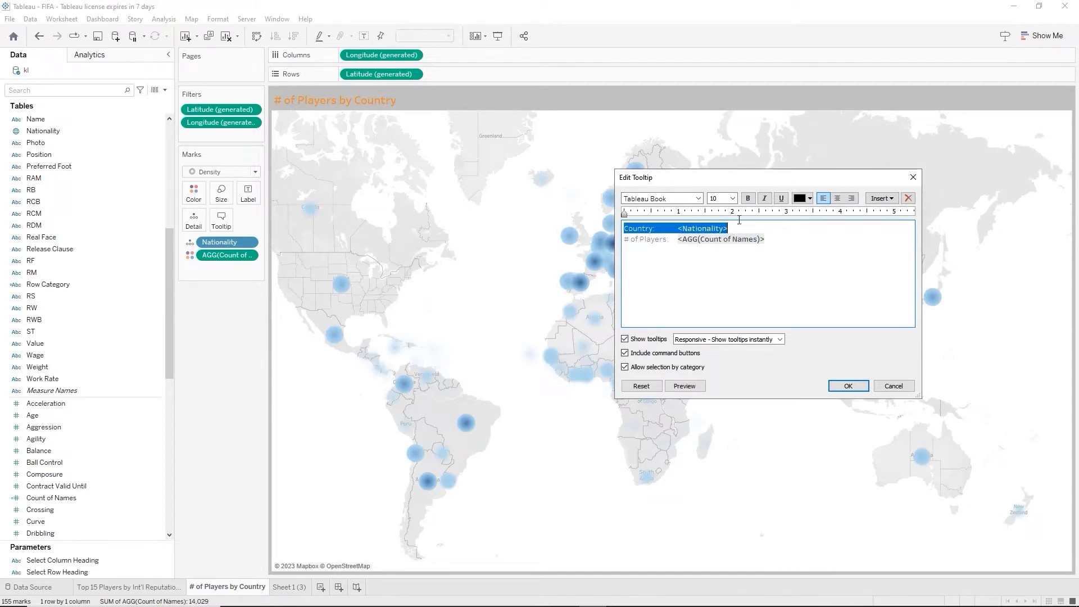
pyautogui.click(730, 199)
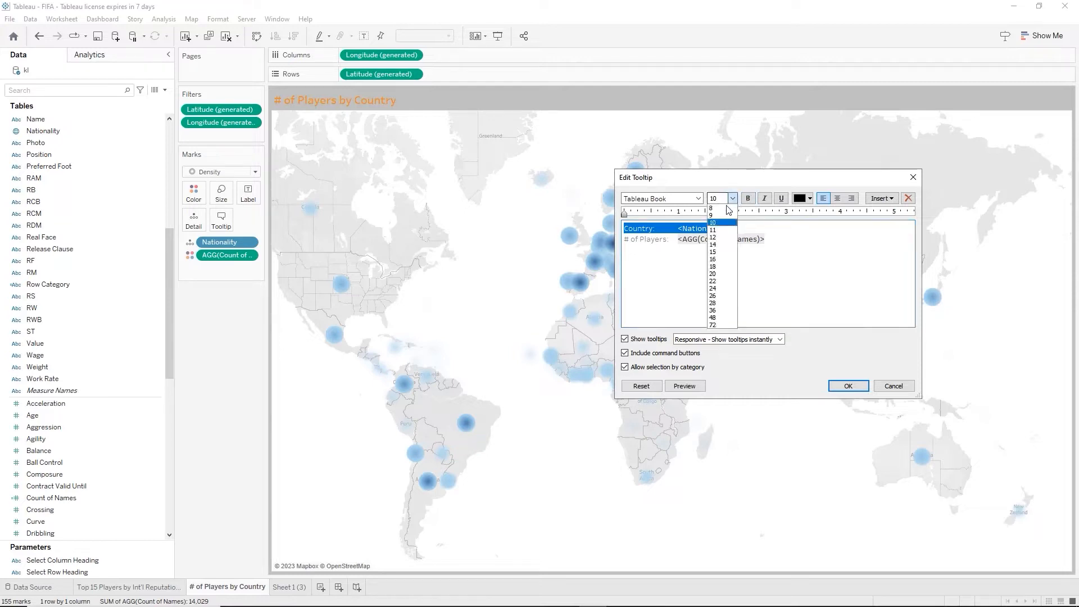
pyautogui.click(713, 229)
pyautogui.click(748, 199)
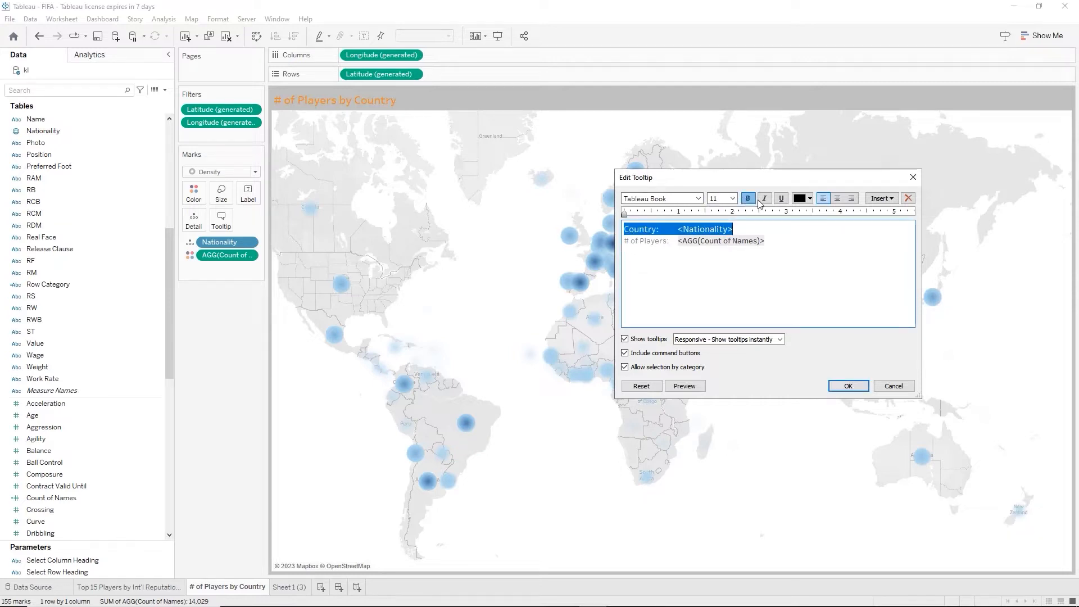
pyautogui.click(810, 199)
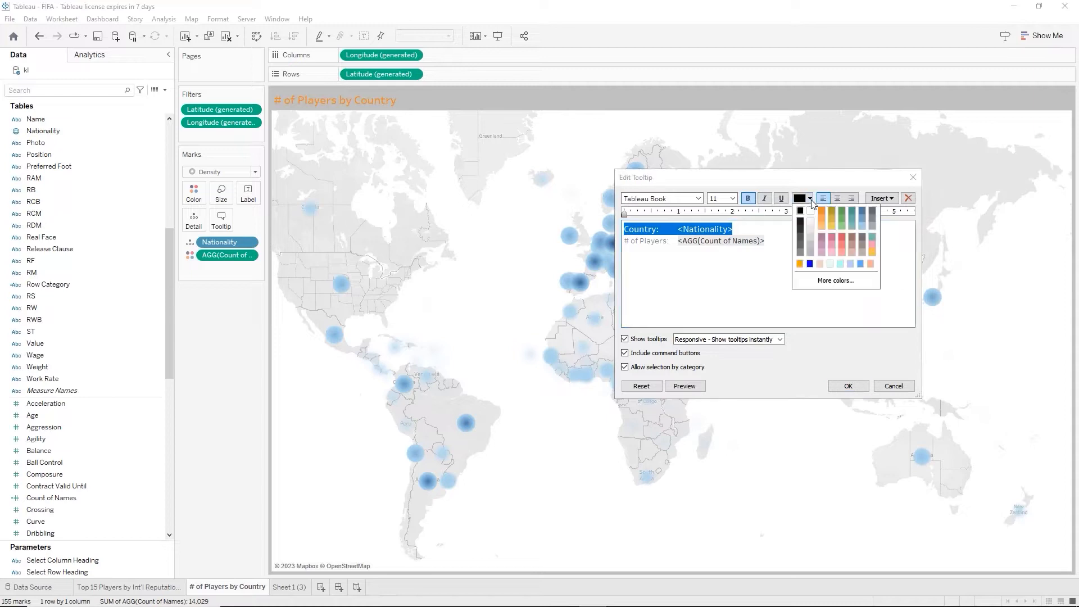
pyautogui.click(821, 214)
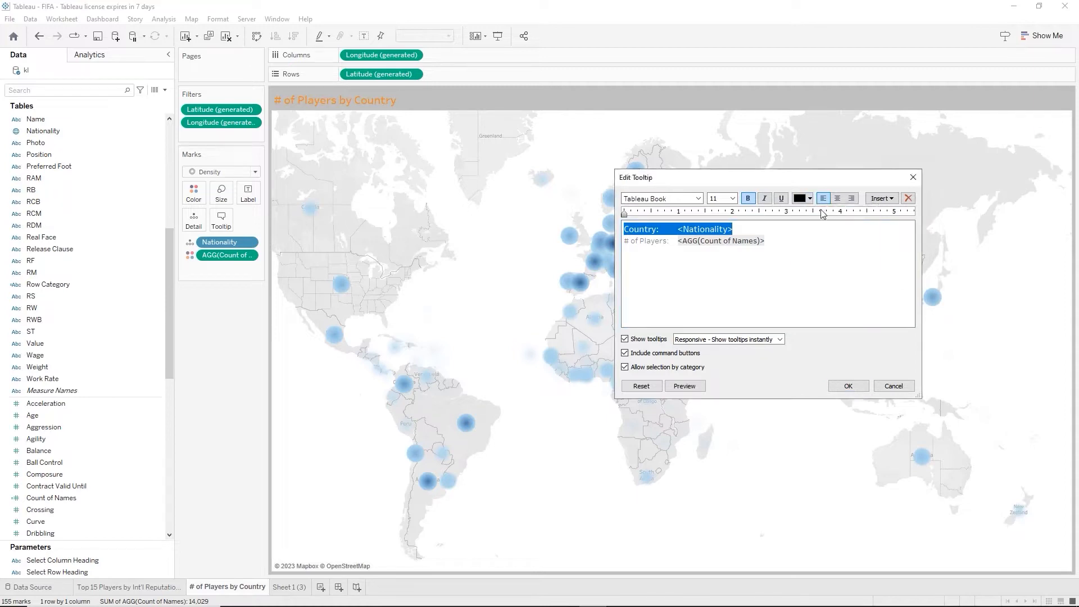
pyautogui.click(847, 389)
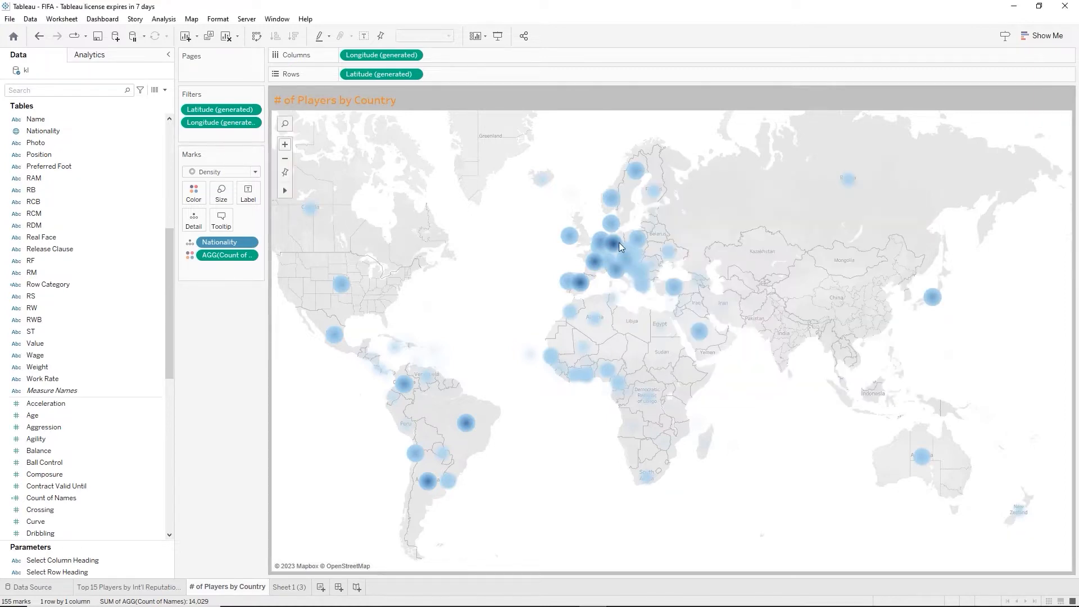
pyautogui.moveTo(615, 251)
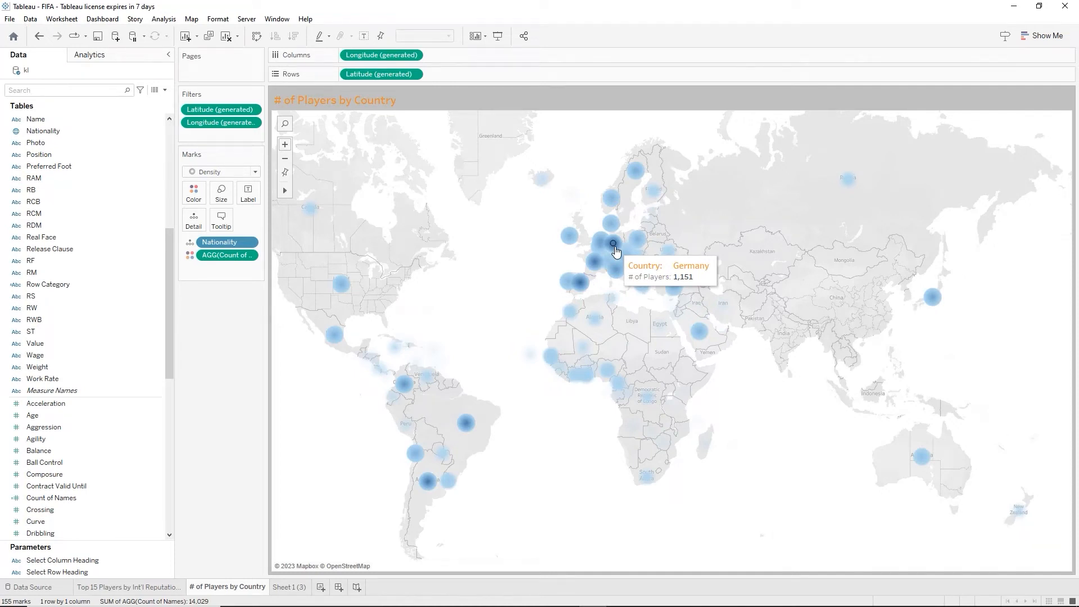
# Change the players map's background to the Satellite style
pyautogui.click(191, 20)
pyautogui.moveTo(210, 35)
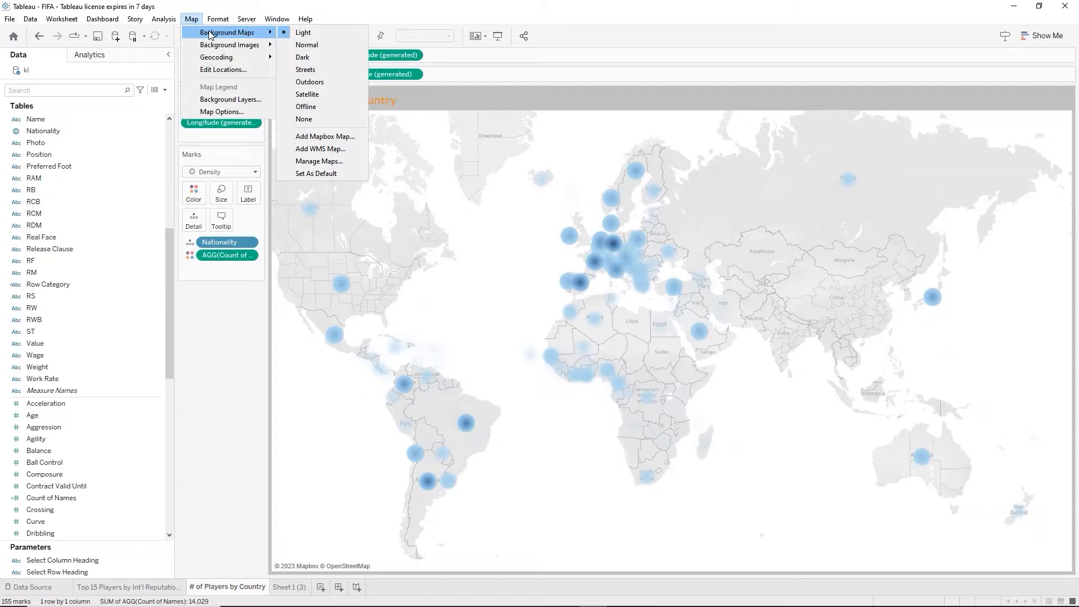
pyautogui.click(317, 94)
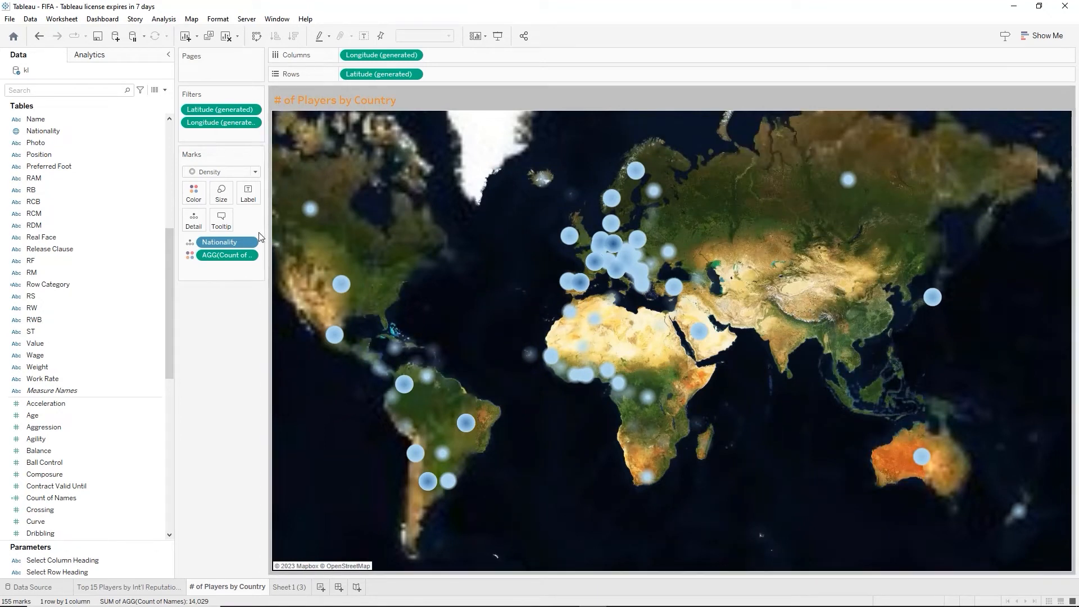
# Color the density marks with the Density Orange Light palette and set their intensity to 85%
pyautogui.click(194, 192)
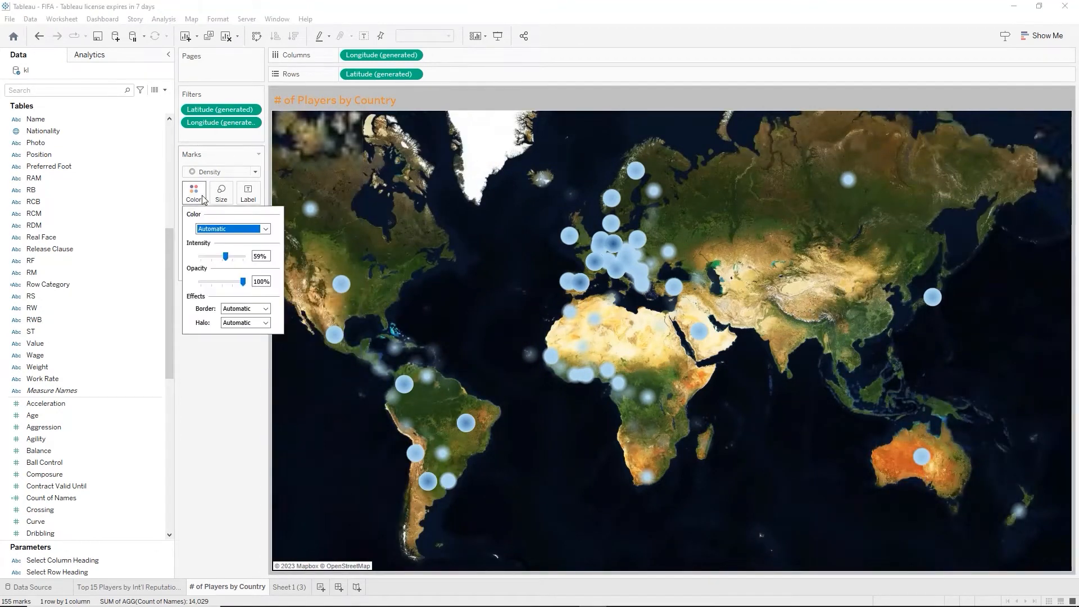
pyautogui.click(227, 228)
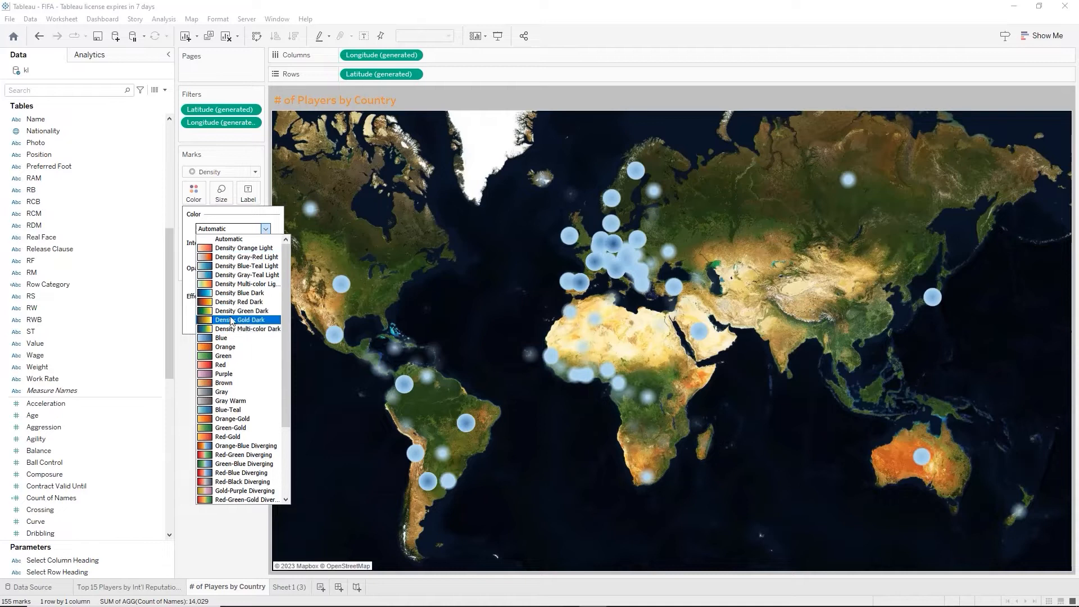
pyautogui.click(219, 251)
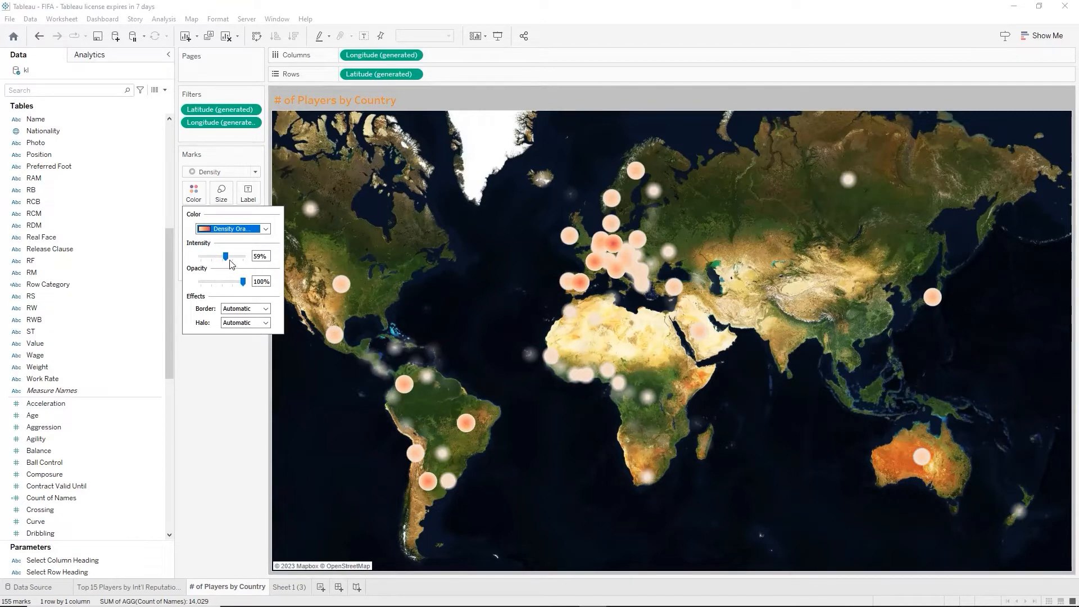
pyautogui.click(226, 257)
pyautogui.moveTo(225, 257); pyautogui.dragTo(237, 262)
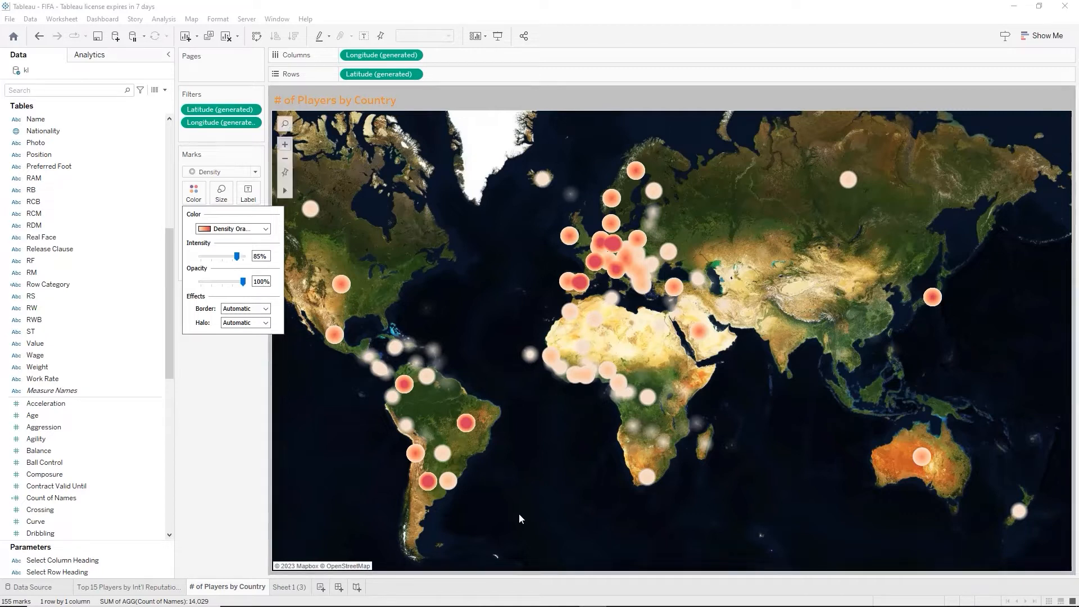
pyautogui.click(230, 445)
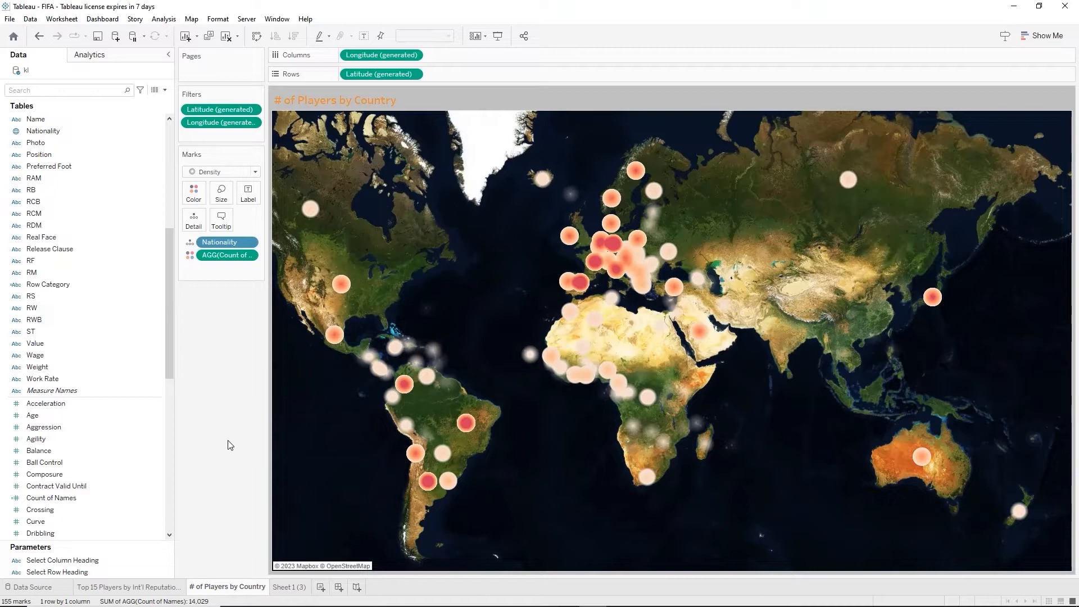
# Show country/region borders, country/region names and water labels on the map background, and save the workbook
pyautogui.click(194, 21)
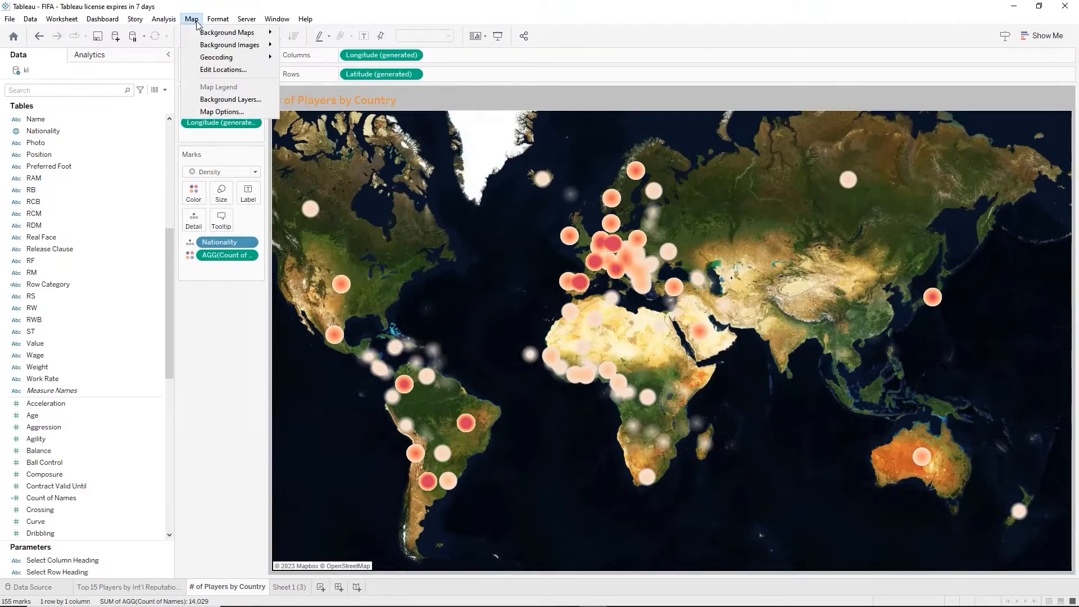
pyautogui.click(228, 103)
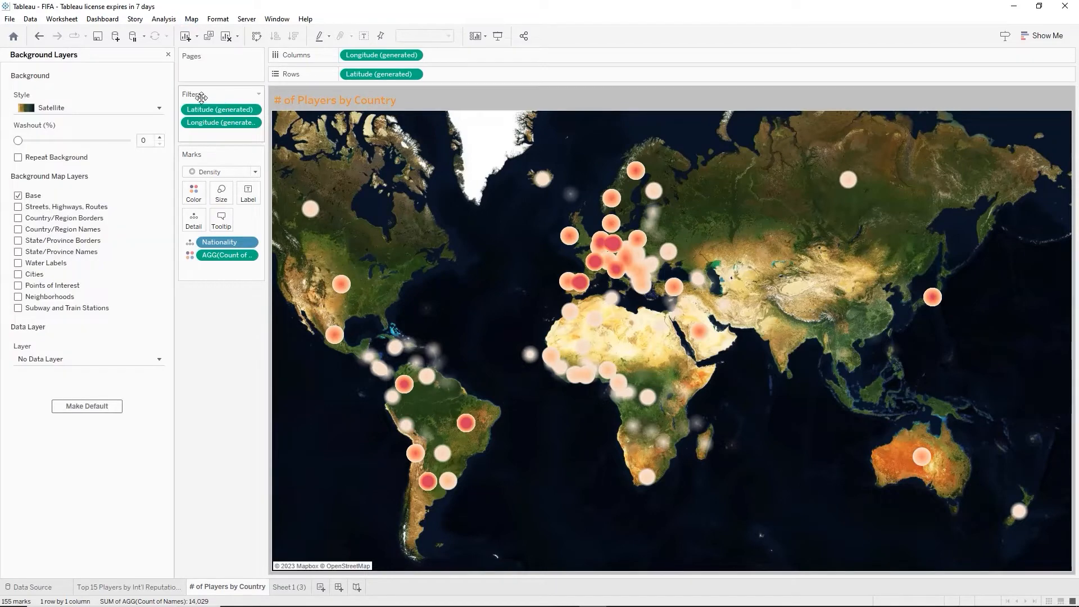
pyautogui.click(18, 219)
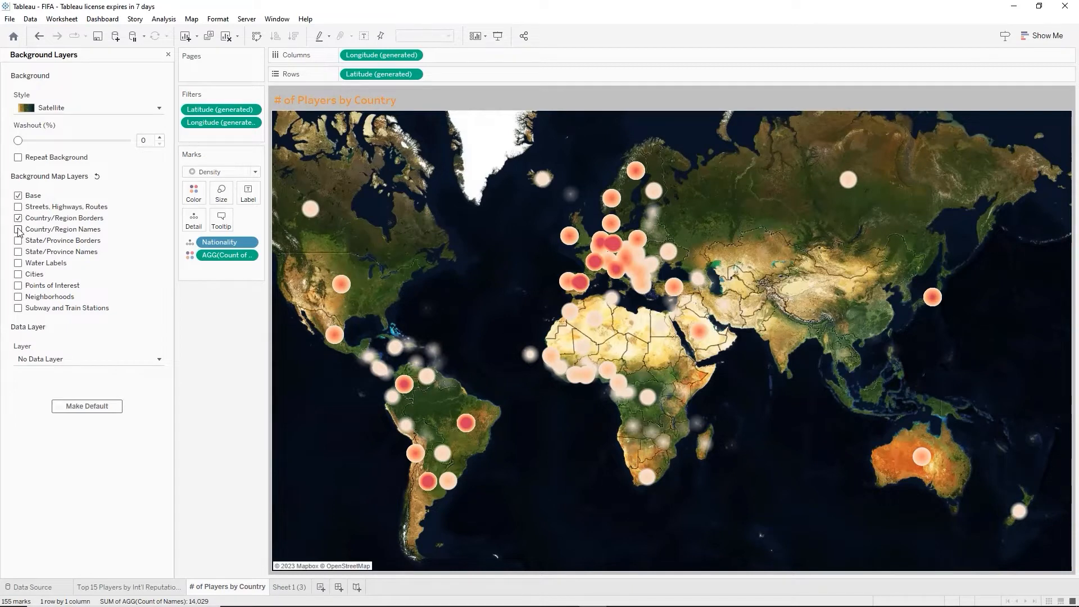
pyautogui.click(19, 230)
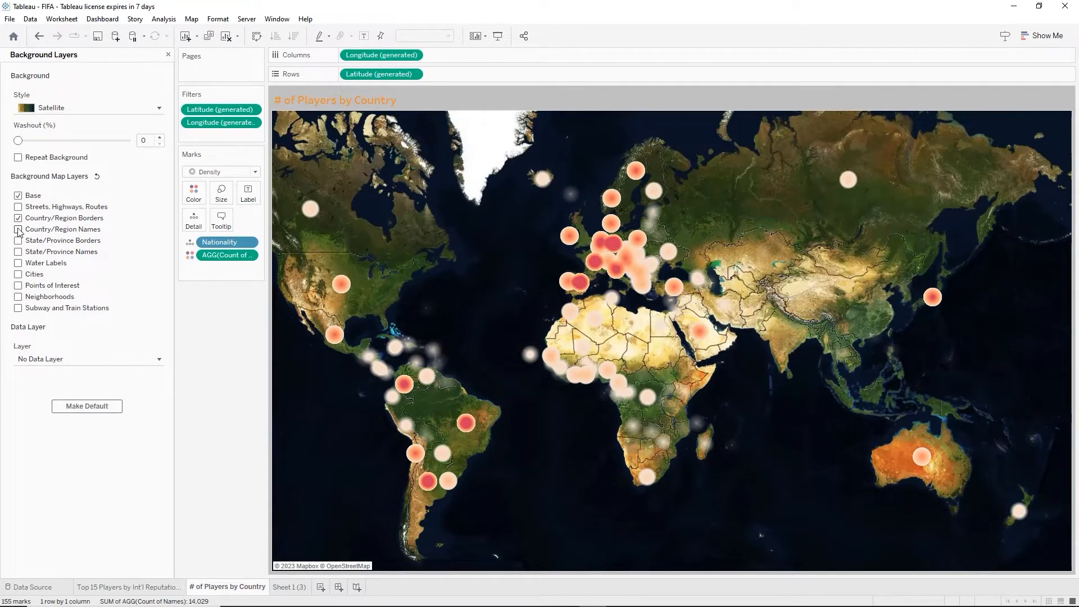
pyautogui.click(18, 263)
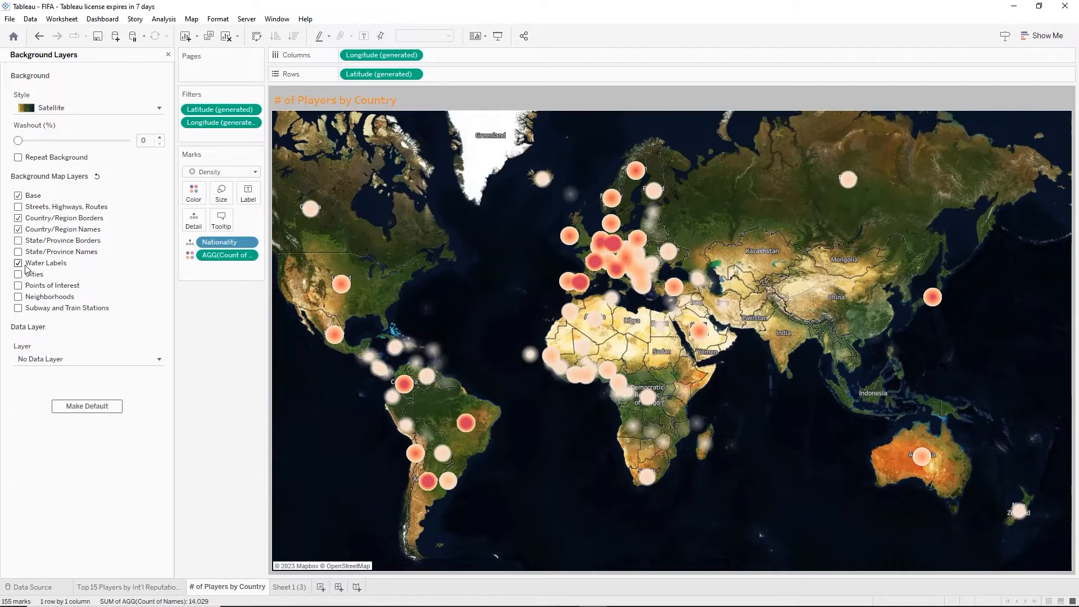
pyautogui.scroll(4, 505, 345)
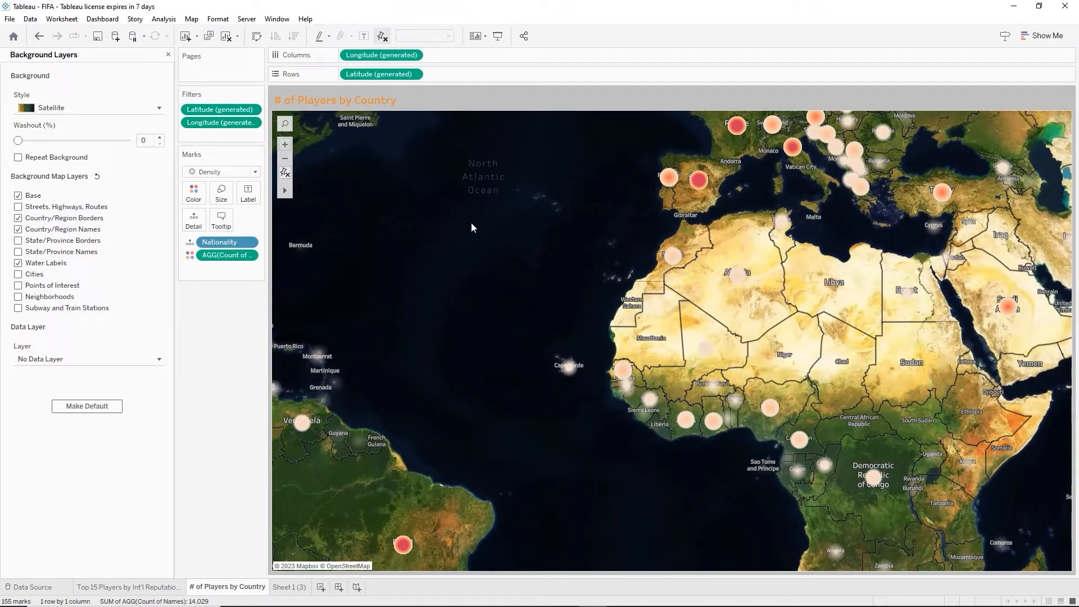
pyautogui.scroll(-2, 470, 227)
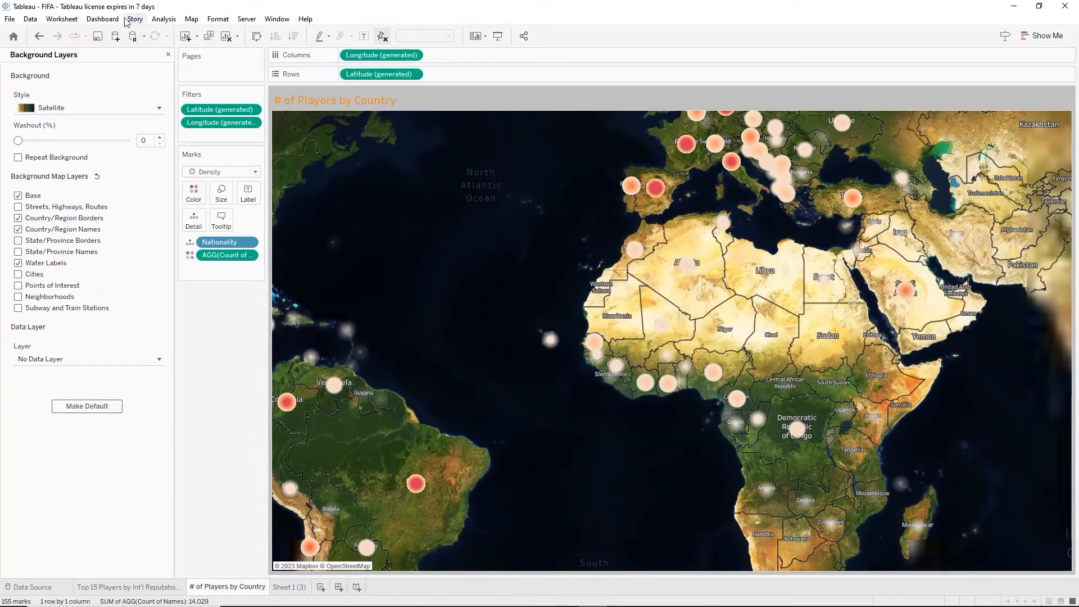
pyautogui.click(99, 39)
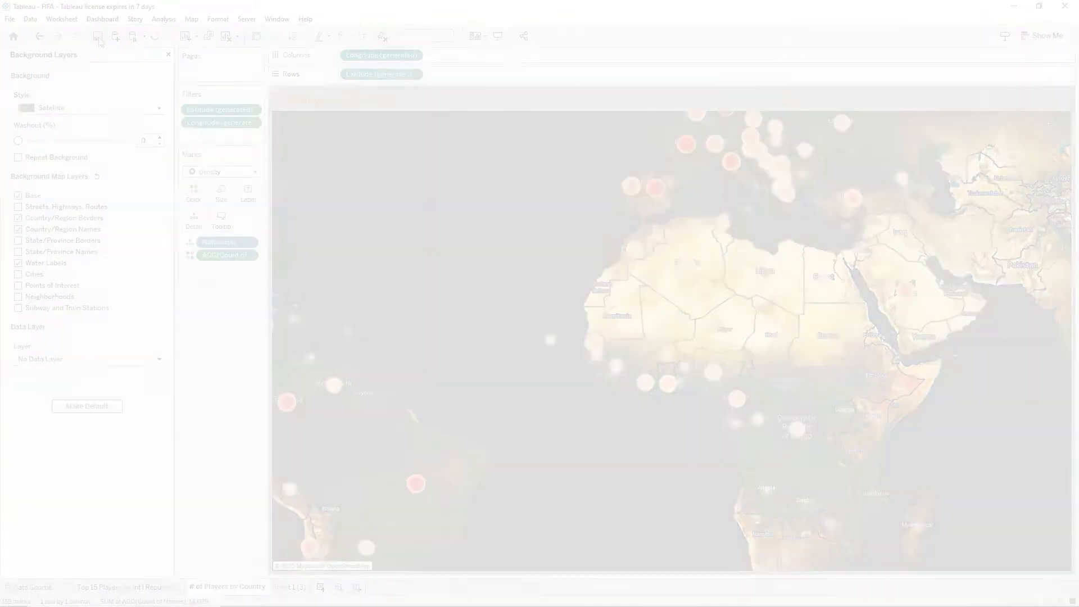
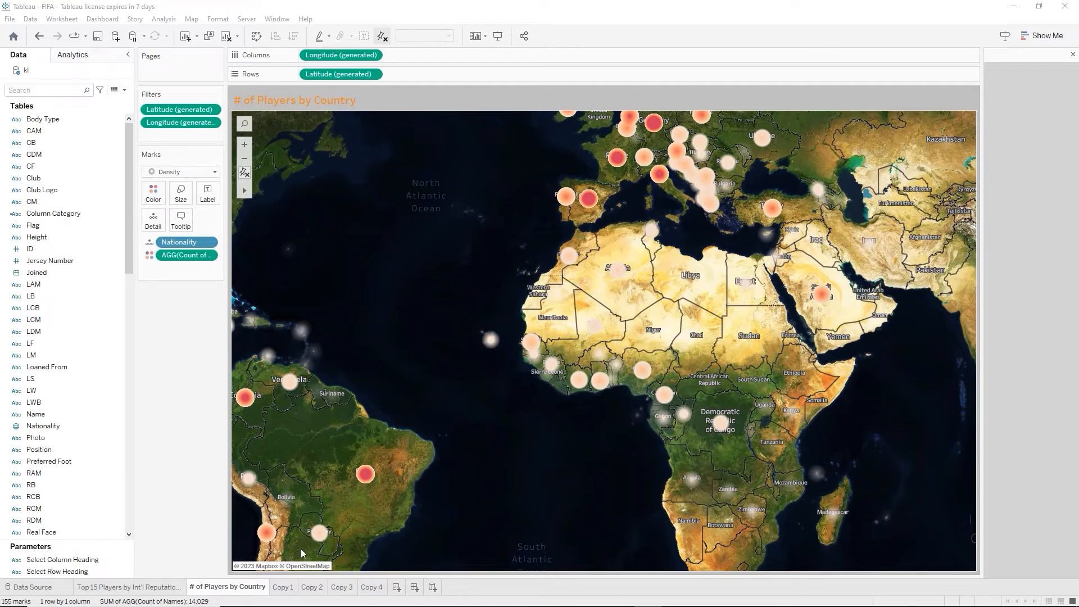
# On the Copy 1 worksheet, add a Measure Names filter that keeps only Ball Control and Shot Power
pyautogui.click(282, 587)
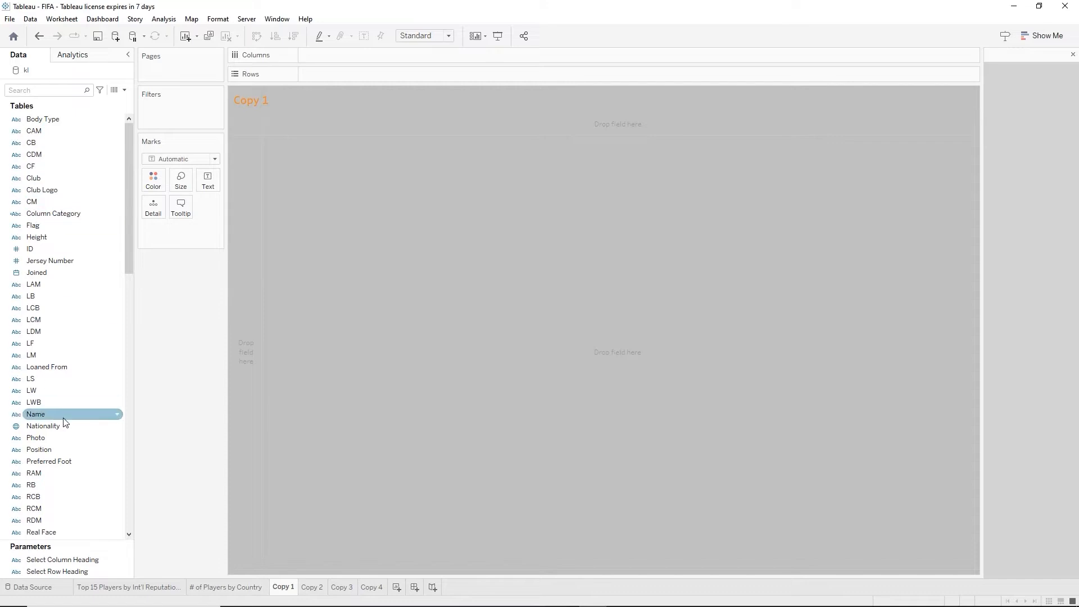
pyautogui.scroll(-5, 87, 437)
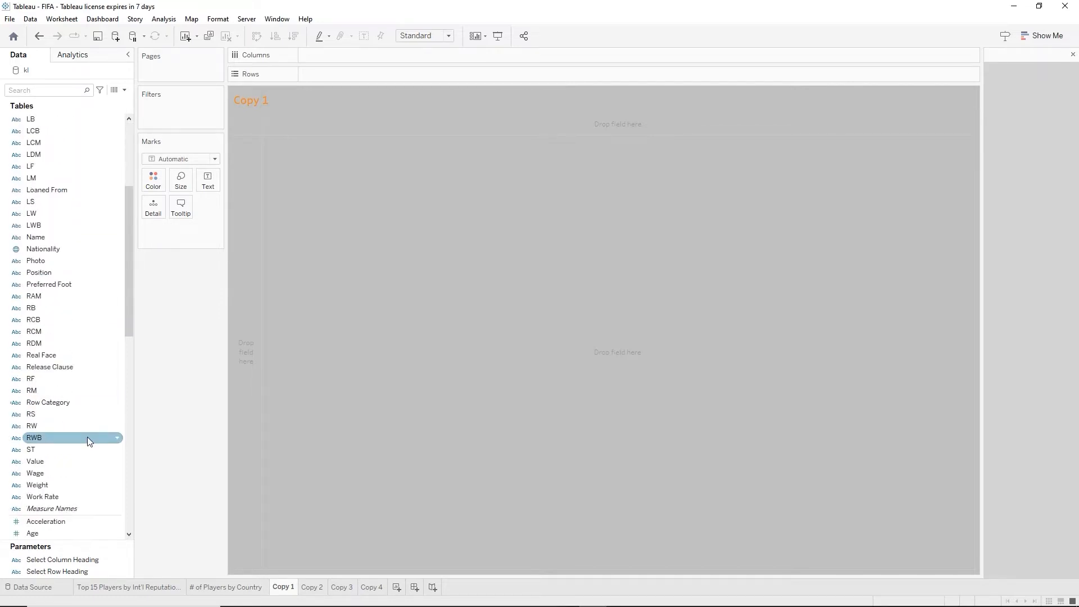
pyautogui.click(79, 509)
pyautogui.moveTo(80, 509); pyautogui.dragTo(197, 104)
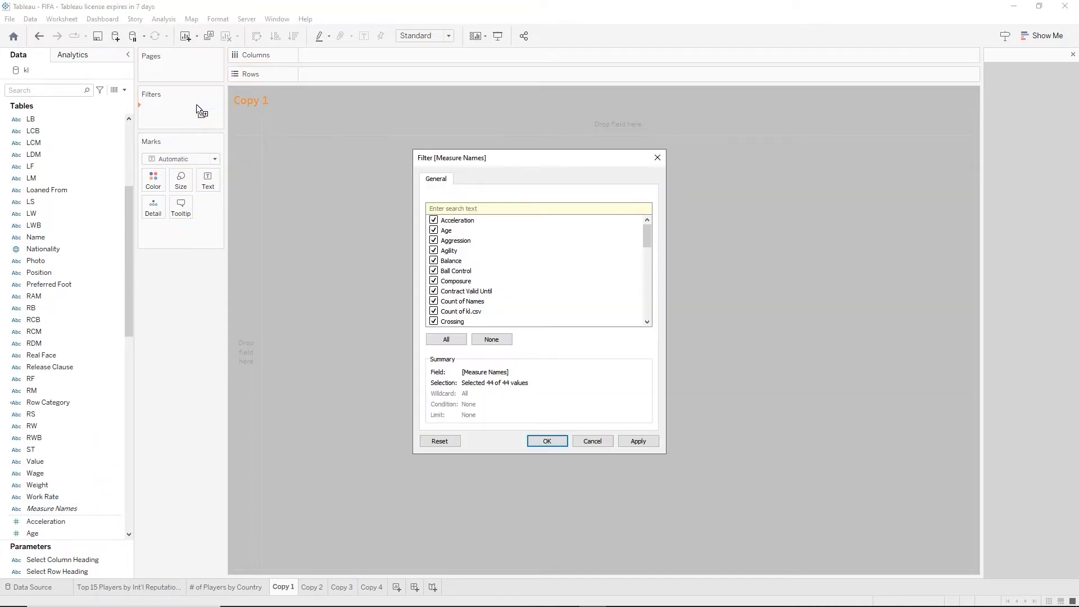
pyautogui.click(478, 338)
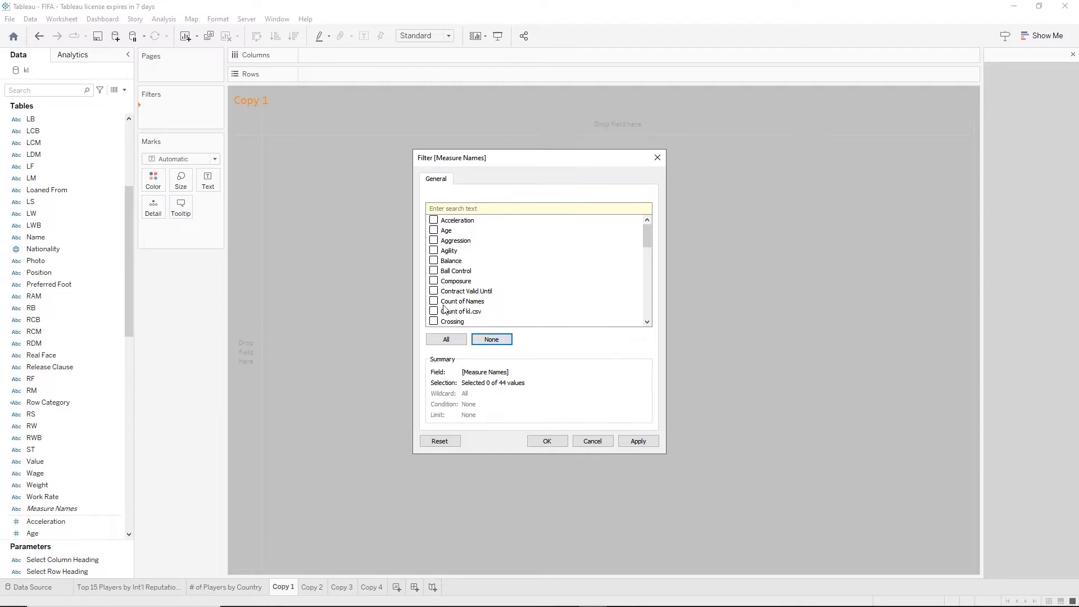
pyautogui.click(433, 272)
pyautogui.scroll(-10, 530, 298)
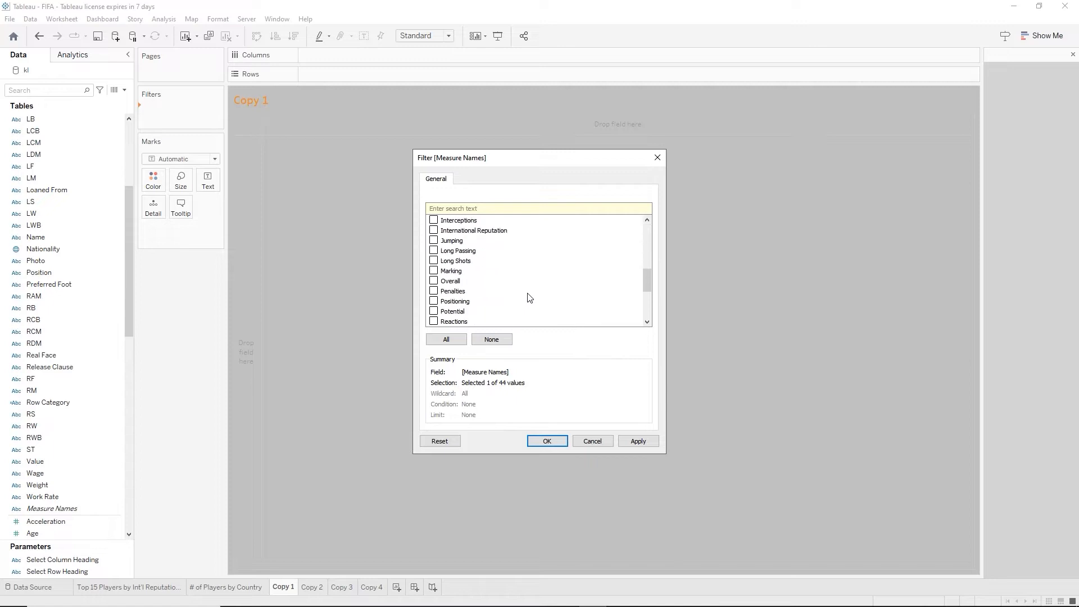
pyautogui.scroll(1, 529, 298)
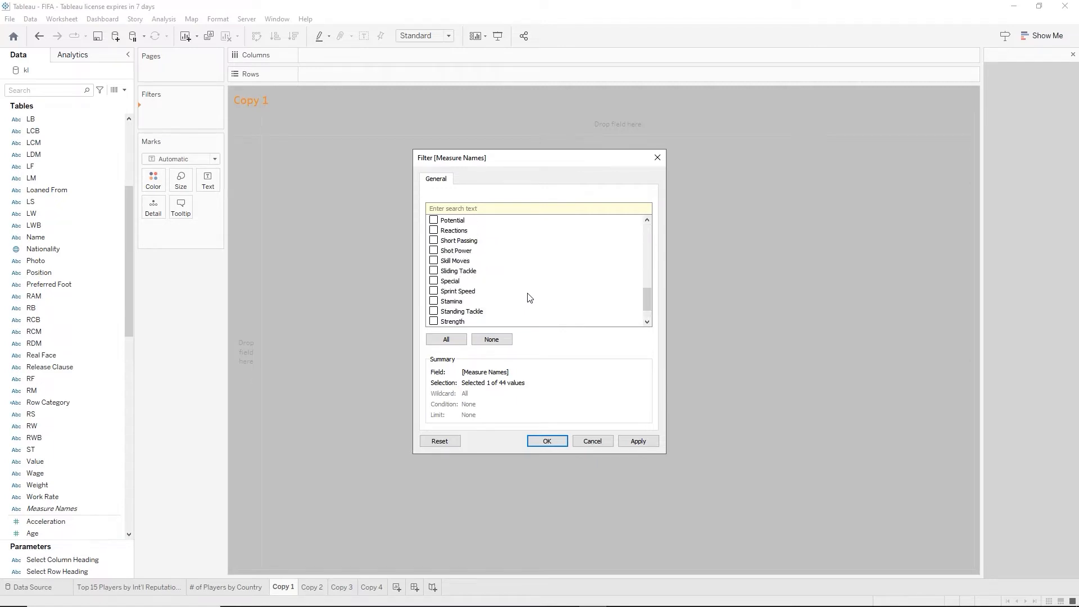
pyautogui.click(434, 251)
pyautogui.click(544, 444)
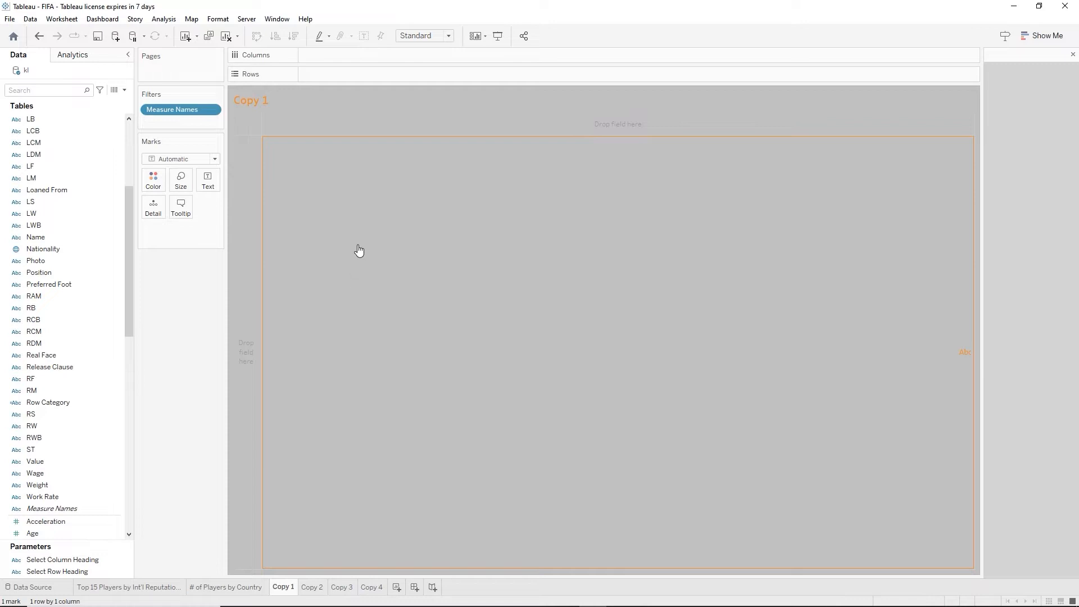
# Place the Body Type field on Columns of the Copy 1 worksheet
pyautogui.click(48, 216)
pyautogui.scroll(5, 73, 223)
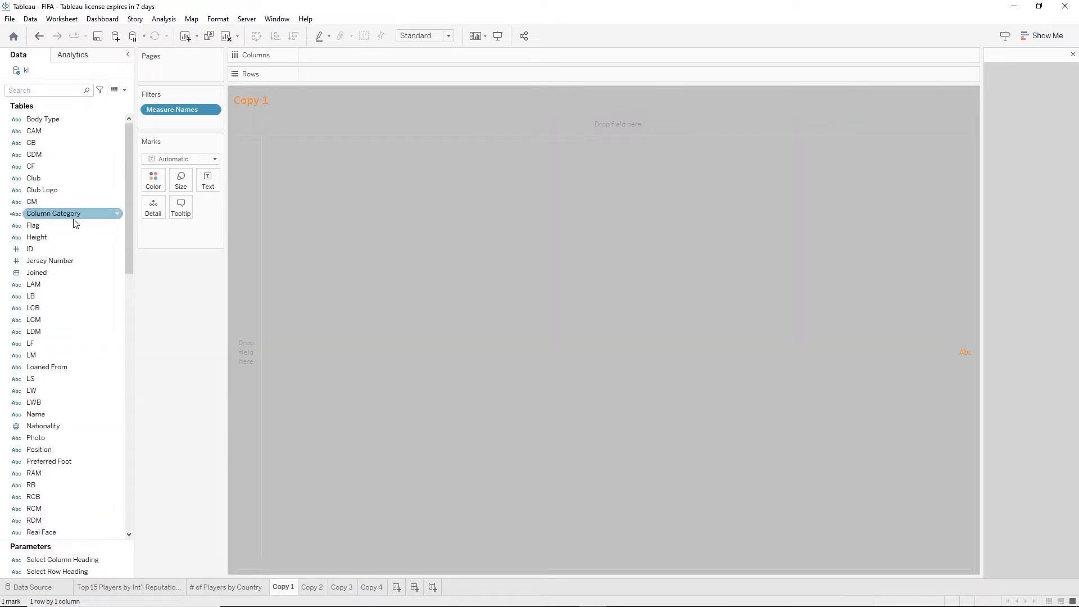
pyautogui.click(52, 125)
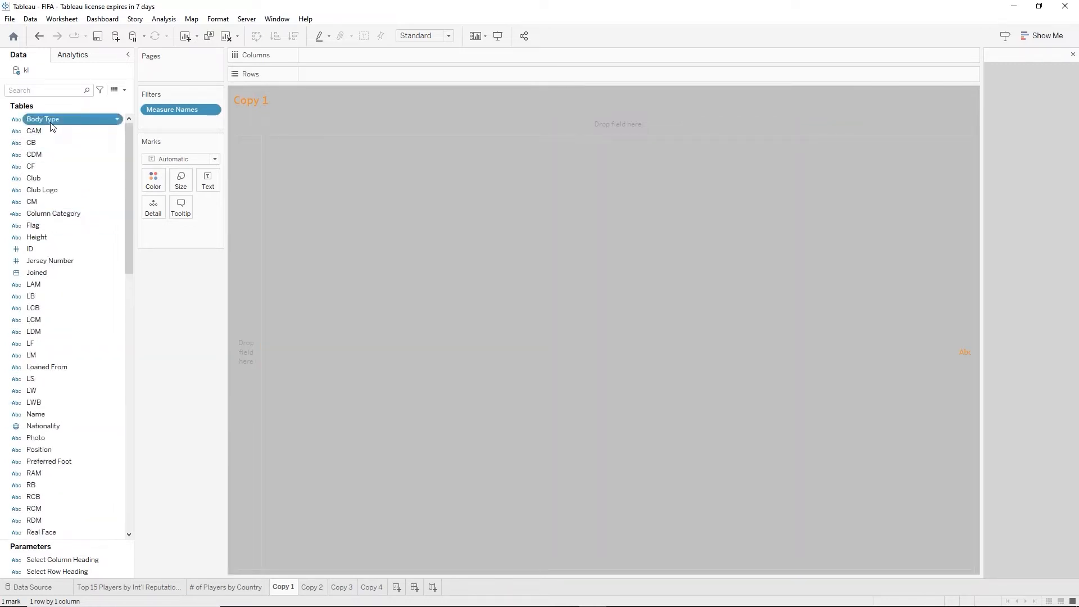
pyautogui.click(52, 125)
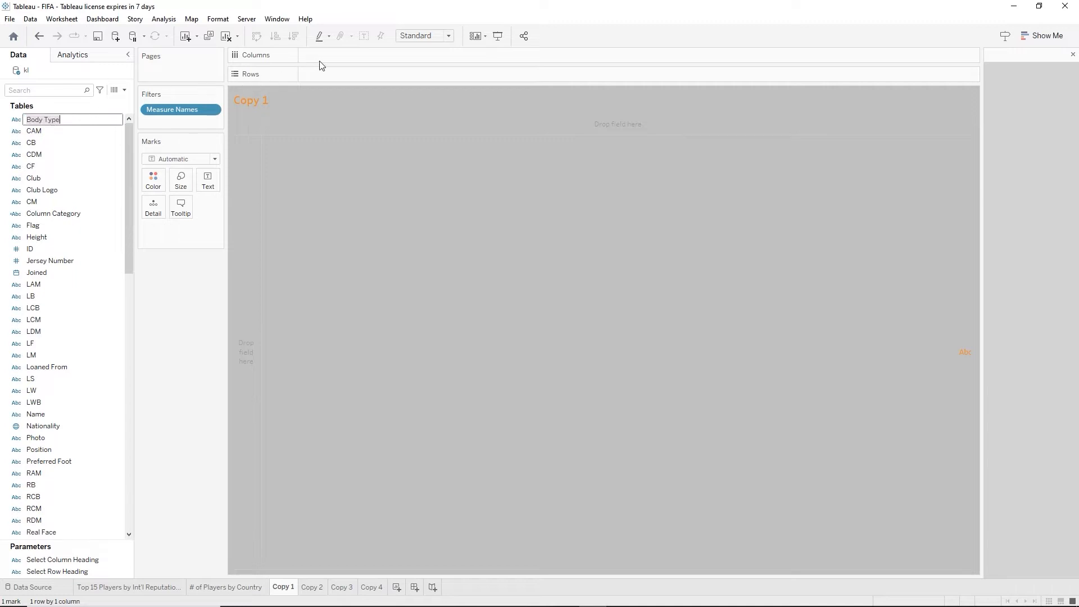
pyautogui.click(34, 143)
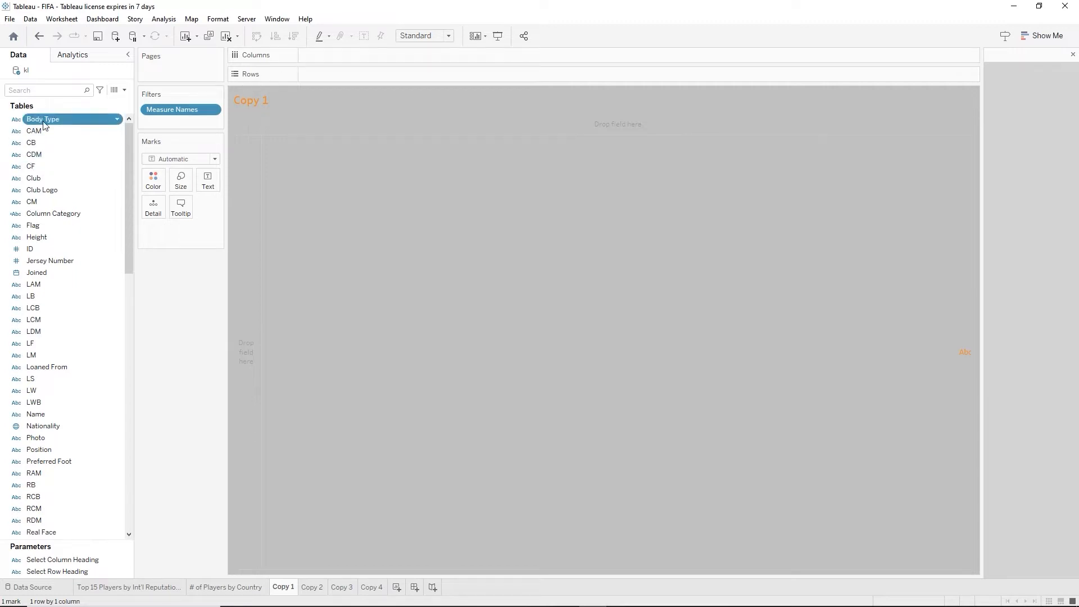
pyautogui.moveTo(45, 119); pyautogui.dragTo(340, 59)
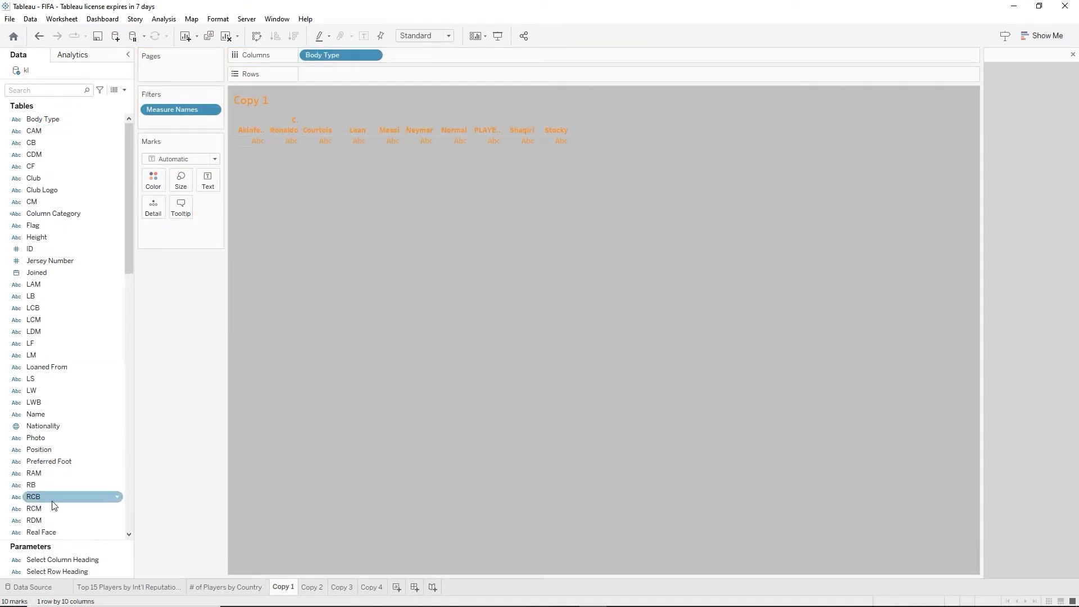
# Add Measure Names to Columns after Body Type and place Measure Values on Rows
pyautogui.scroll(-4, 59, 507)
pyautogui.scroll(-4, 59, 507)
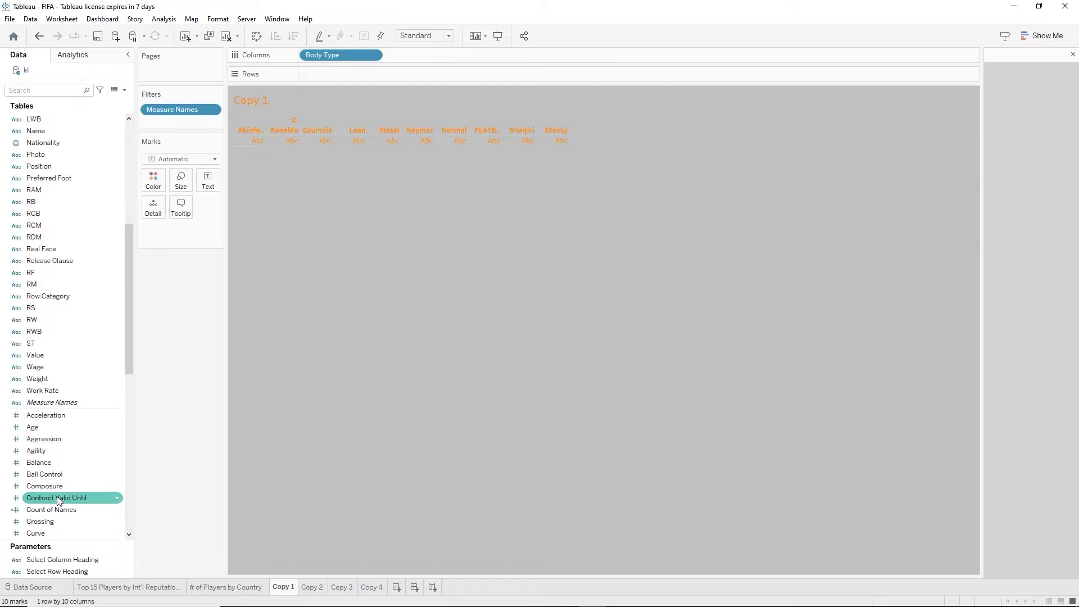
pyautogui.moveTo(63, 402); pyautogui.dragTo(416, 60)
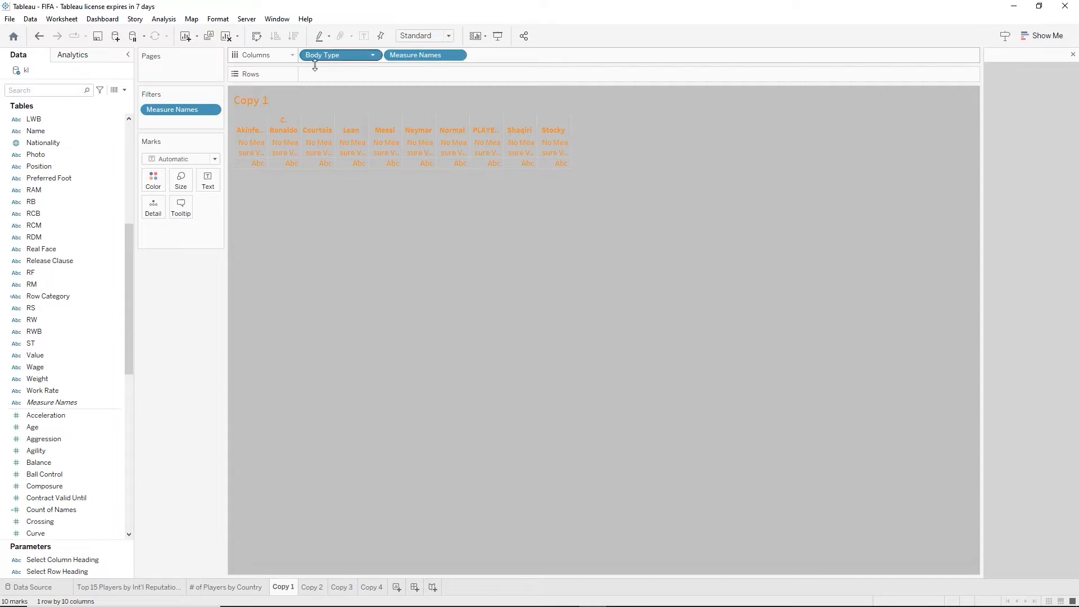
pyautogui.scroll(-12, 2, 466)
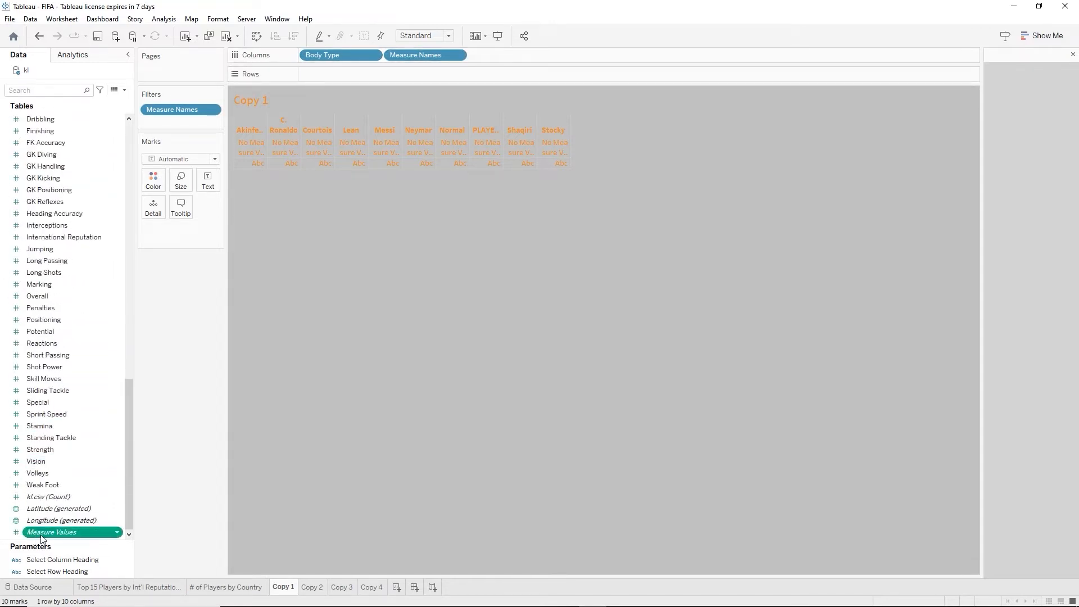
pyautogui.moveTo(39, 532); pyautogui.dragTo(309, 78)
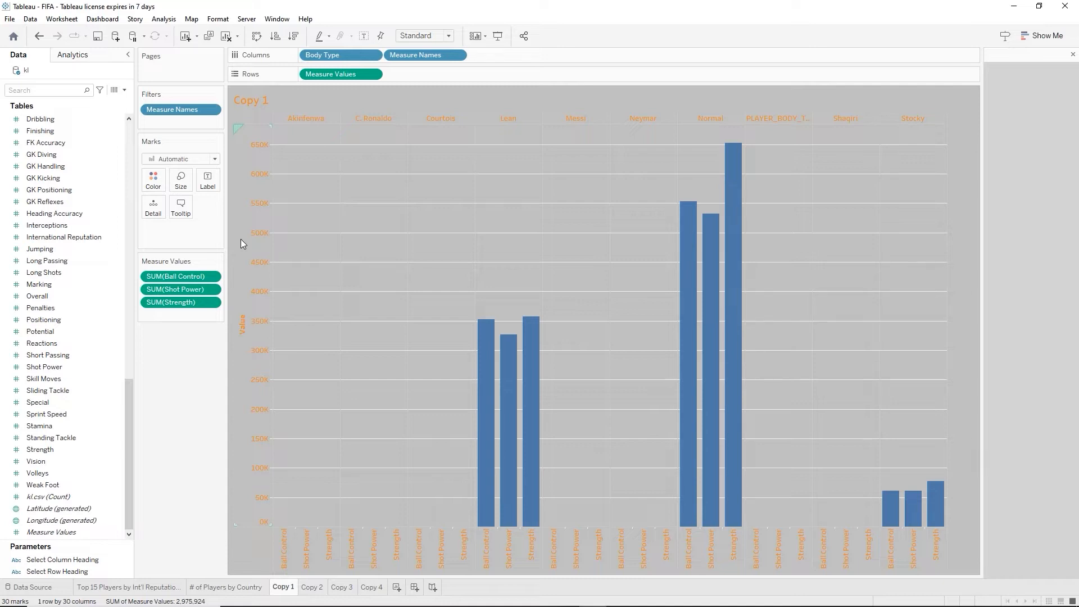
# Apply the Name filter of the Top 15 Players worksheet to the Copy 1 worksheet as well
pyautogui.click(120, 588)
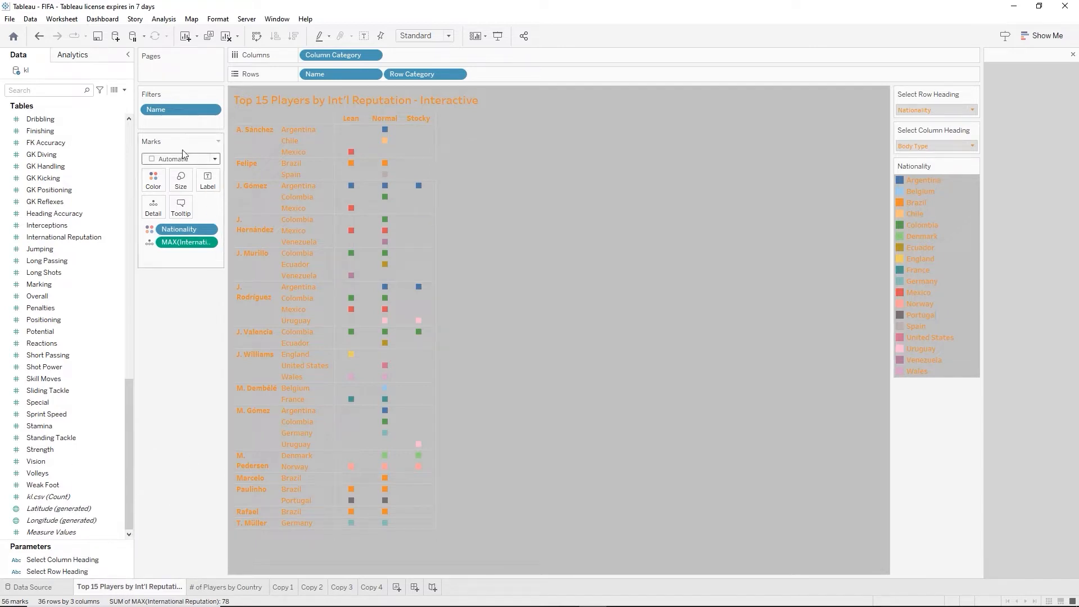
pyautogui.rightClick(176, 111)
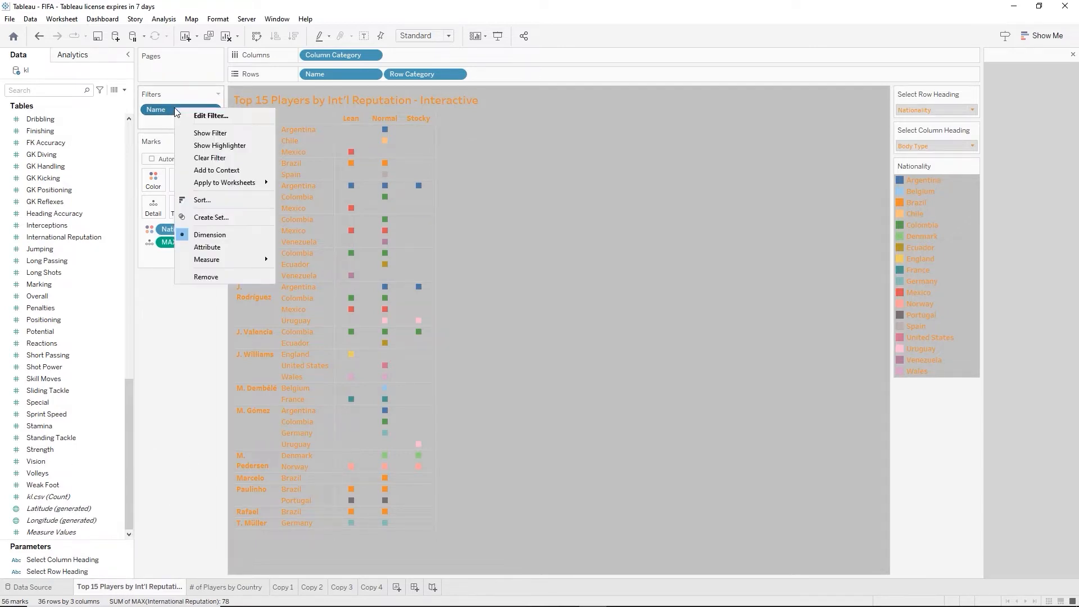
pyautogui.moveTo(226, 187)
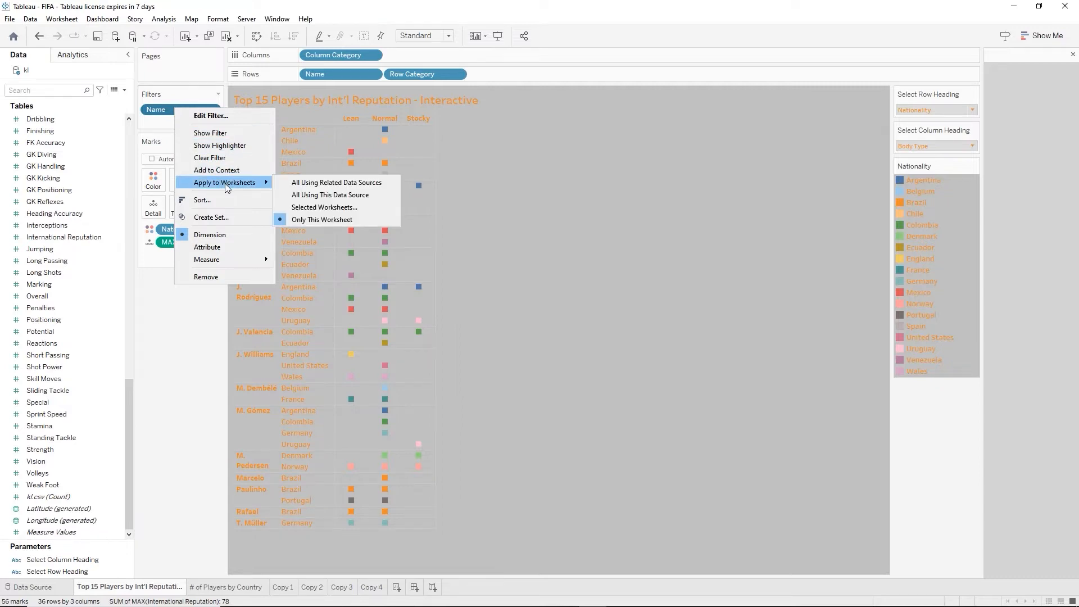
pyautogui.click(295, 205)
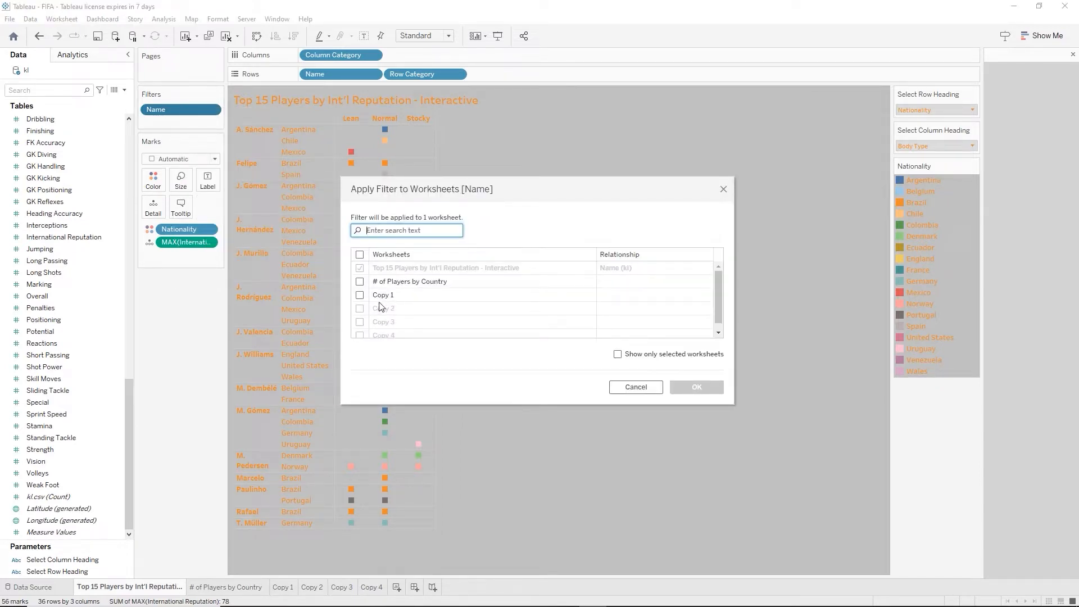
pyautogui.click(360, 295)
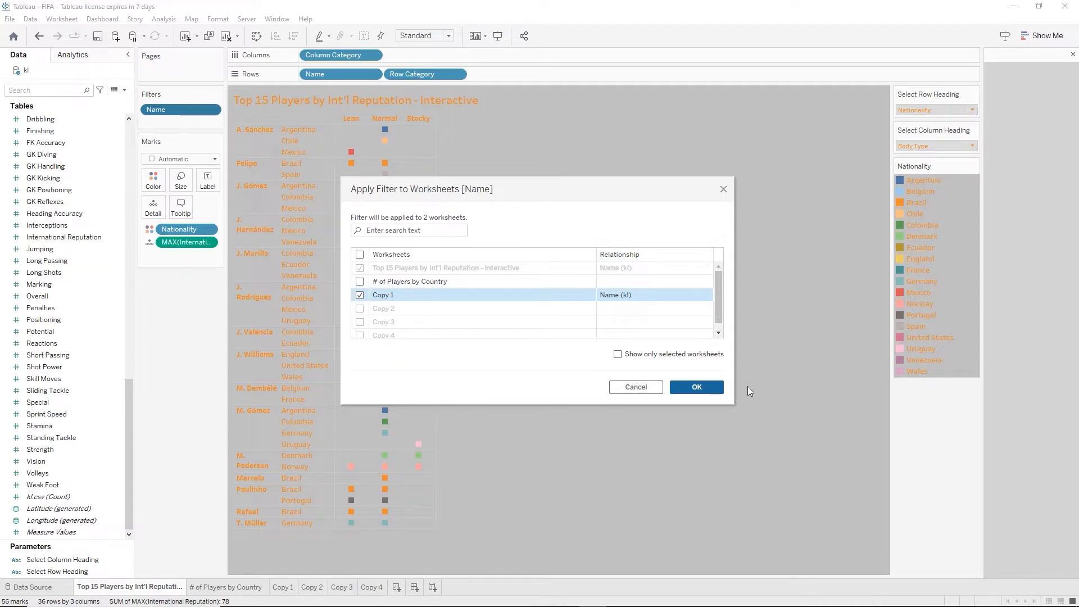
pyautogui.click(697, 386)
# On the Copy 1 worksheet, change the mark type to Shape and assign Measure Names to the marks' shape
pyautogui.moveTo(3, 590)
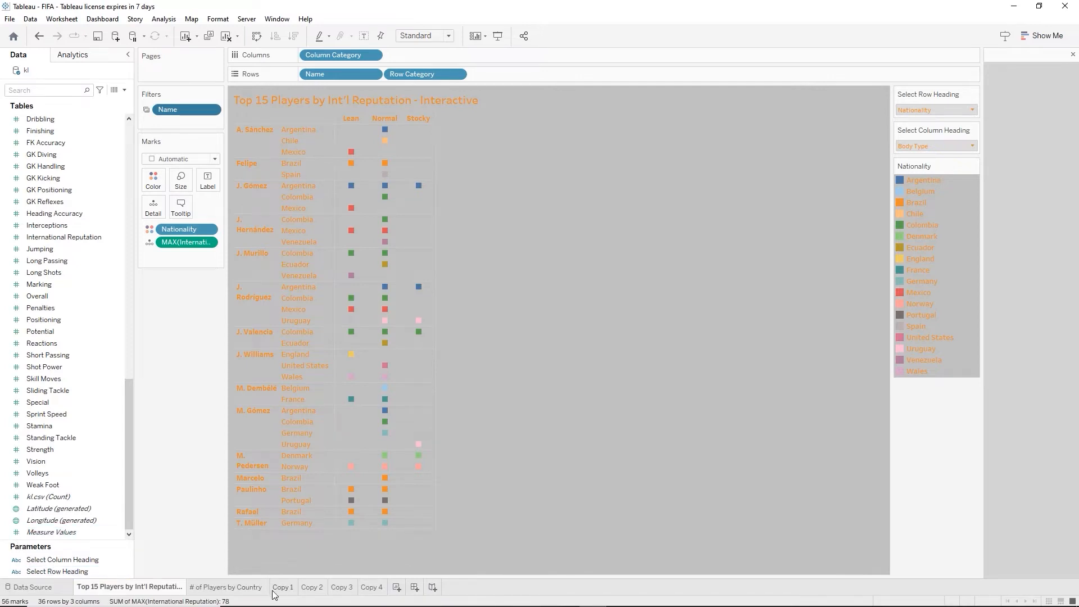
pyautogui.click(276, 588)
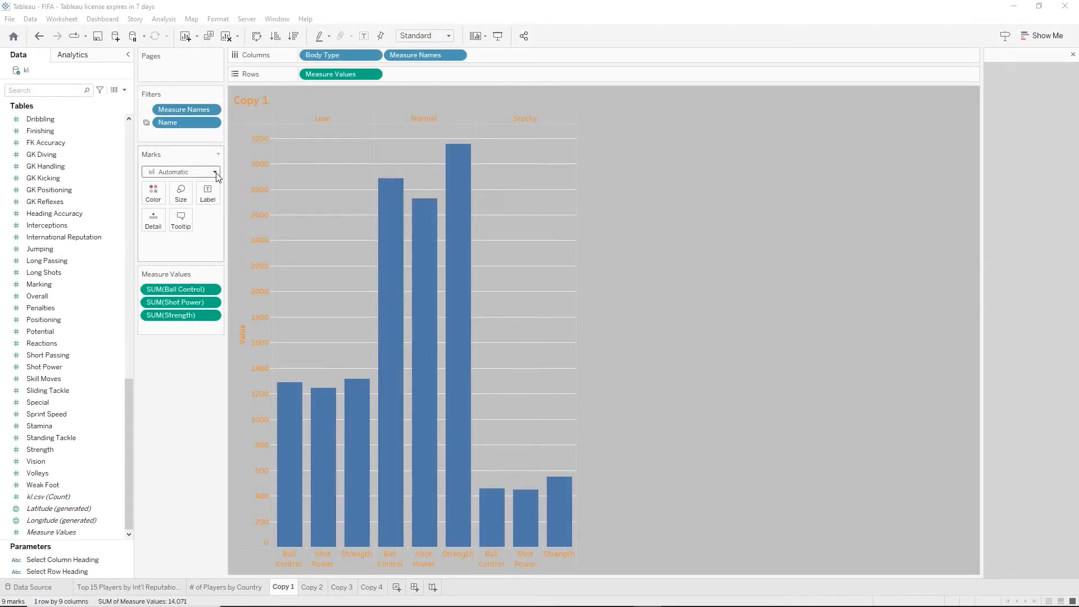
pyautogui.click(215, 172)
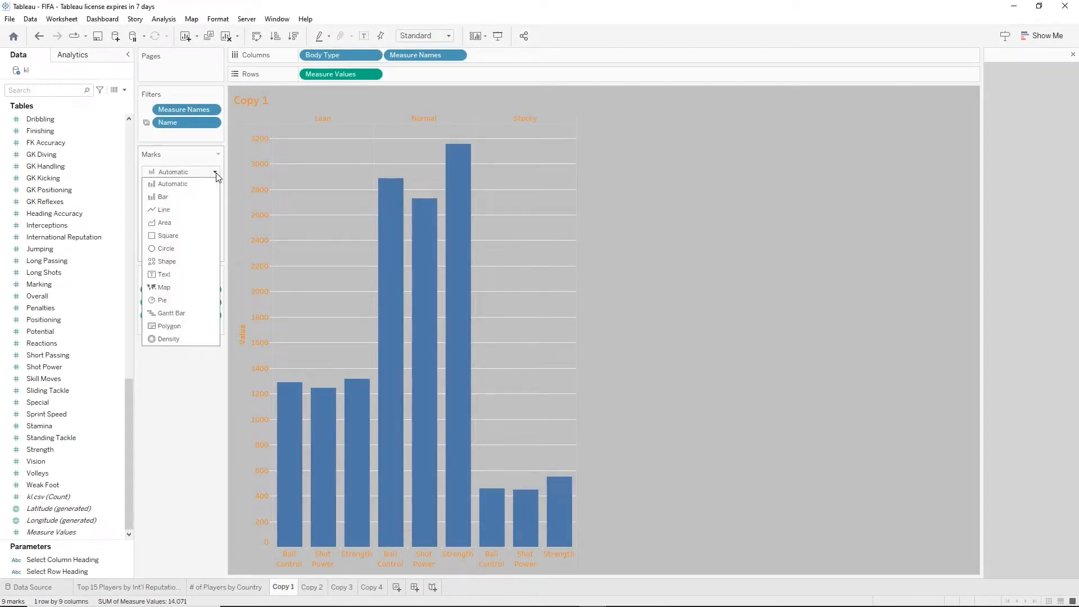
pyautogui.click(182, 262)
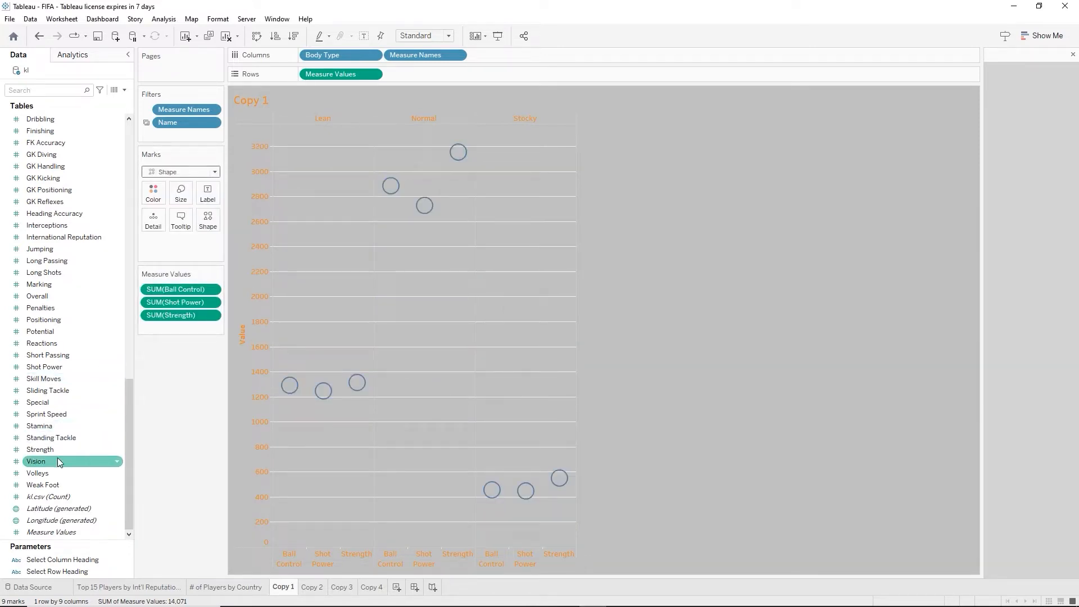
pyautogui.click(53, 416)
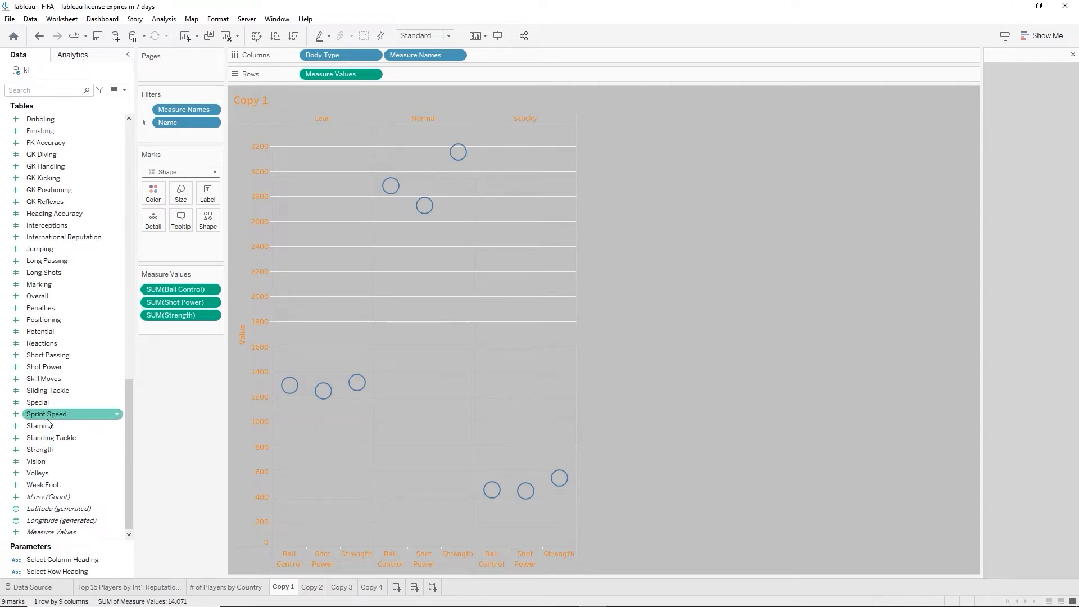
pyautogui.scroll(10, 49, 424)
pyautogui.moveTo(52, 354); pyautogui.dragTo(207, 222)
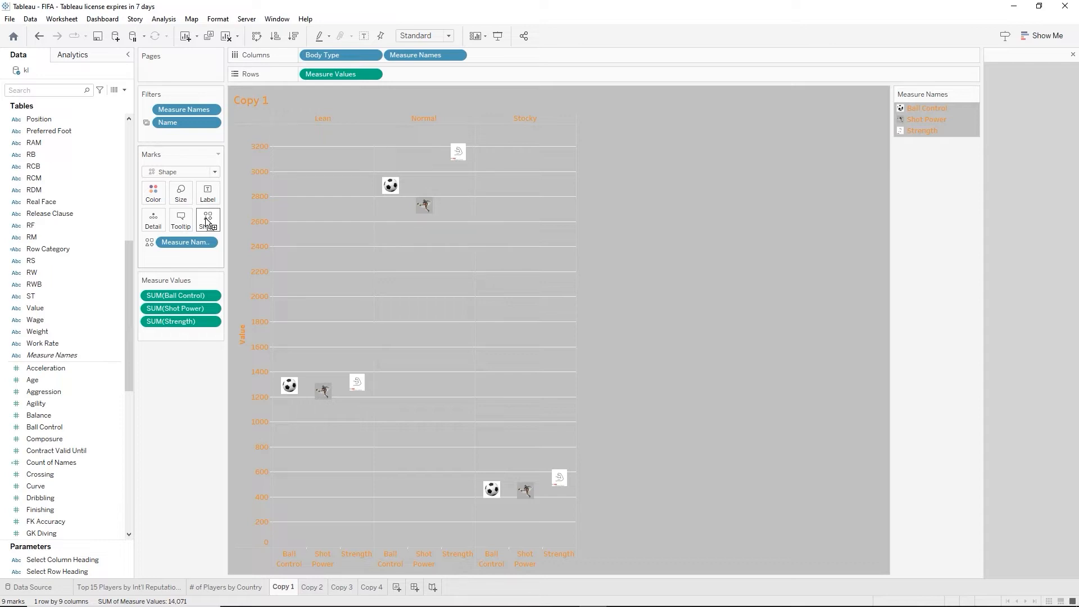
# Use the My Shapes palette for the marks: football for Ball Control, kicking player for Shot Power and the white strength image for Strength
pyautogui.click(207, 222)
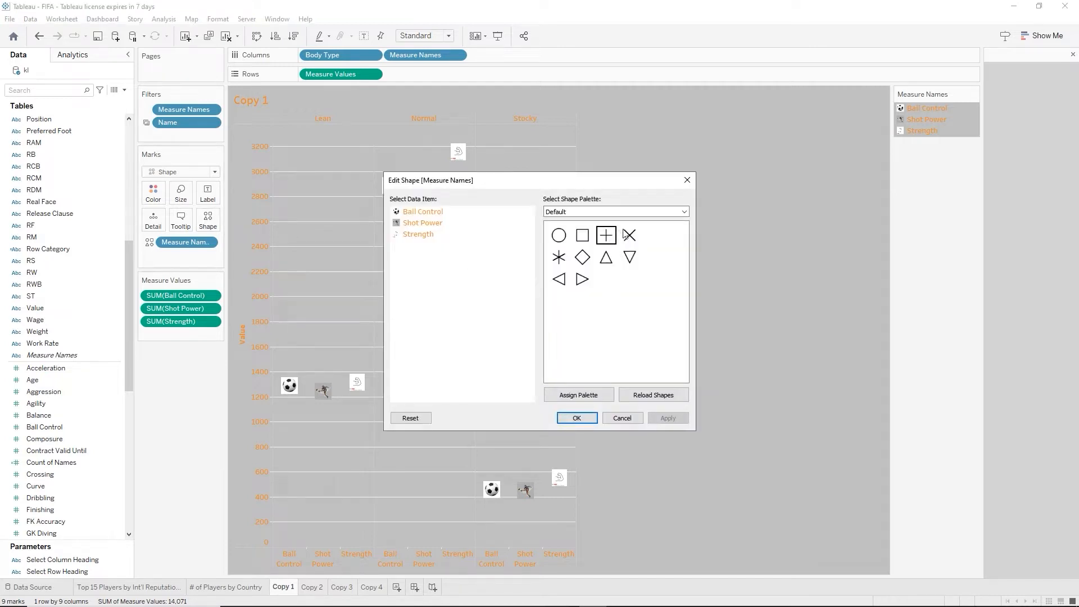
pyautogui.click(684, 212)
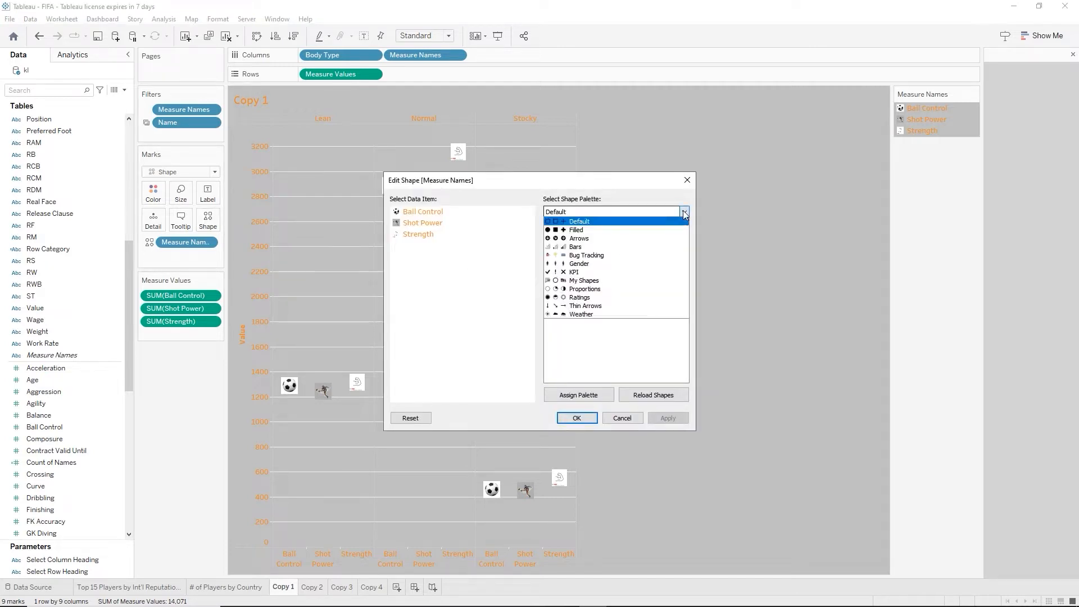
pyautogui.click(589, 285)
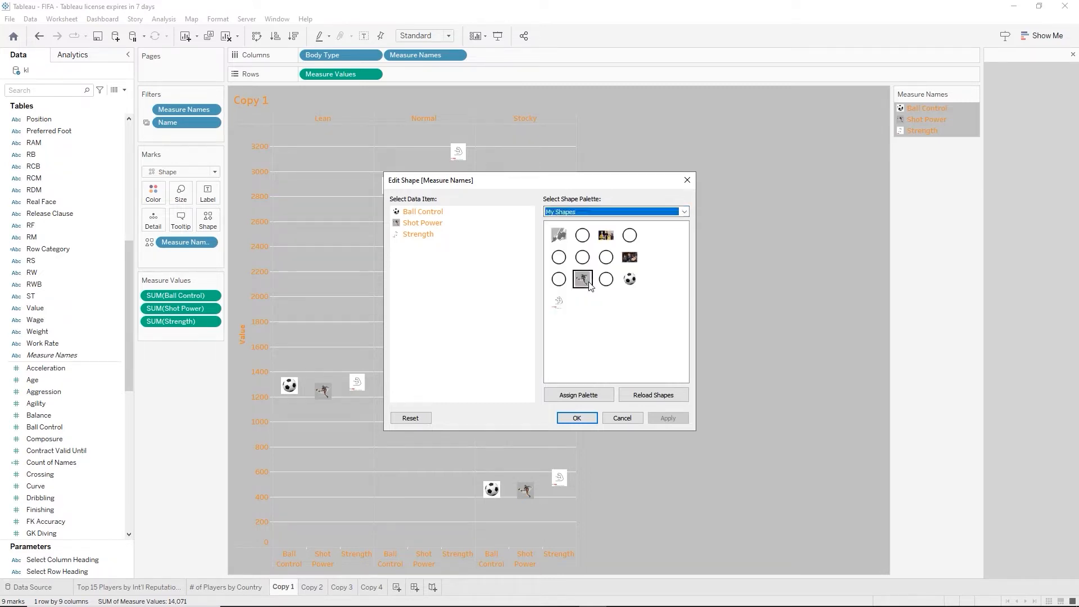
pyautogui.click(434, 212)
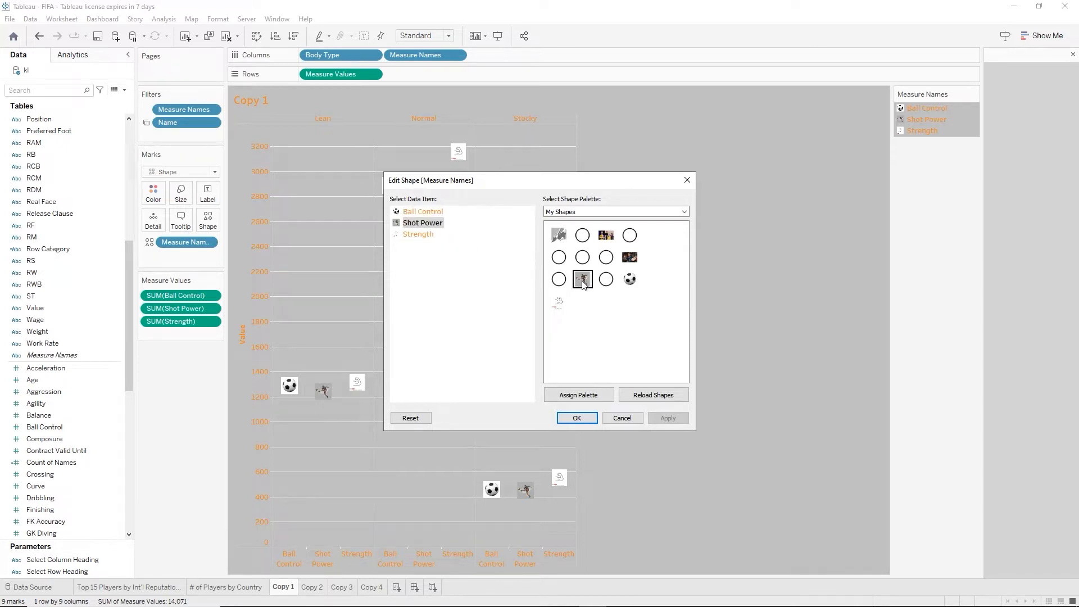
pyautogui.click(429, 237)
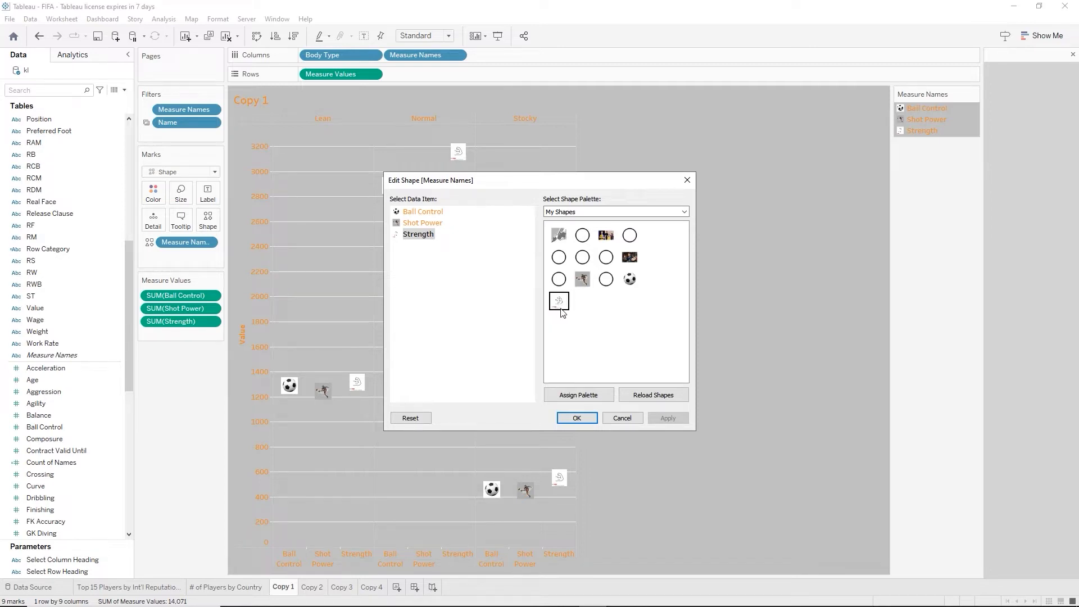
pyautogui.click(577, 418)
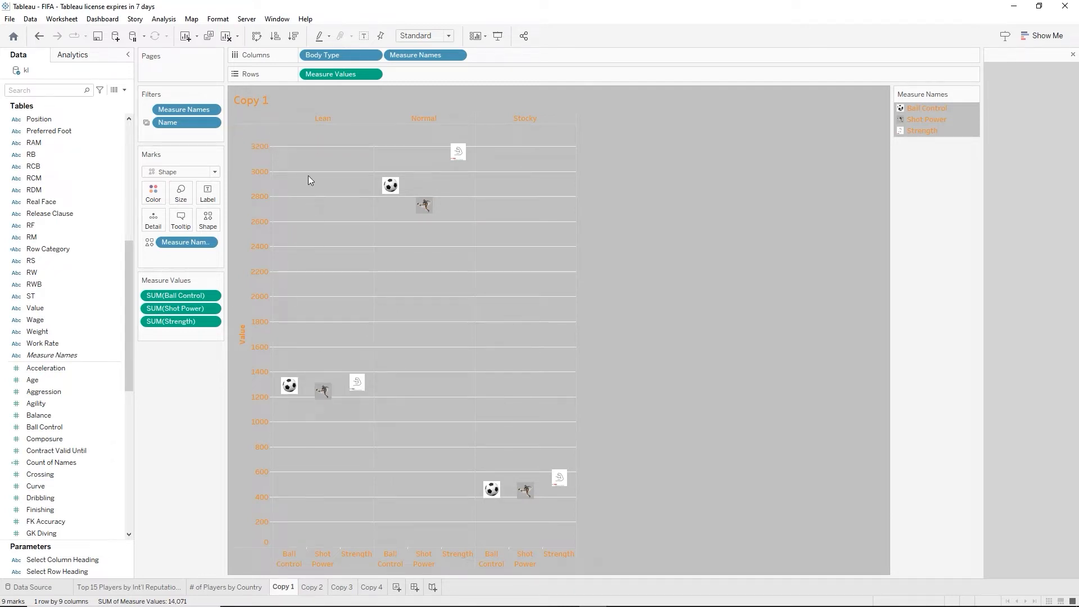
# Give the Measure Values axis a fixed range starting at 400
pyautogui.moveTo(458, 153)
pyautogui.moveTo(492, 499)
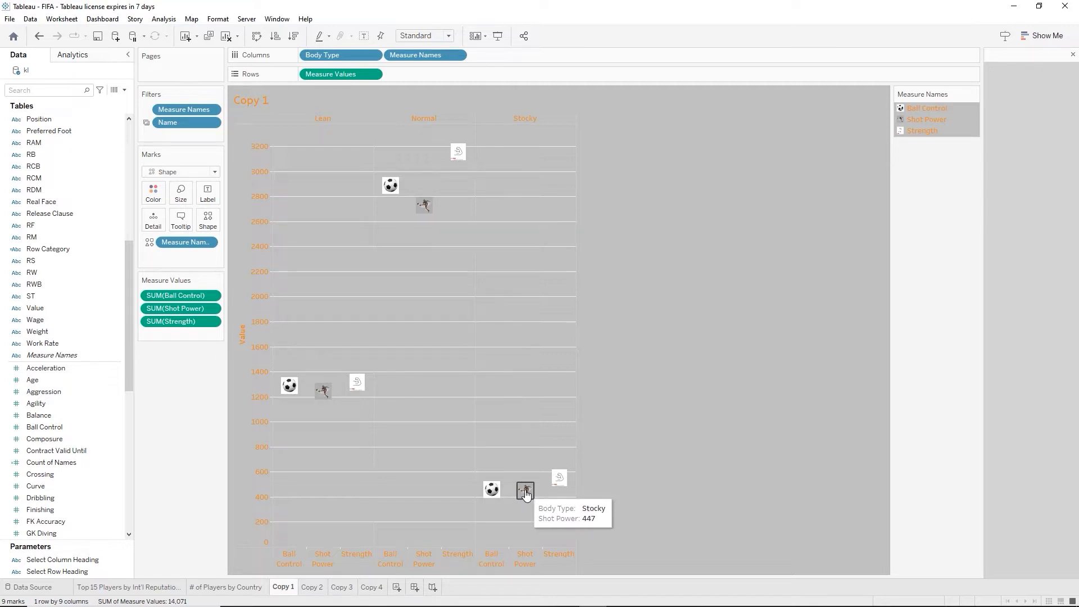
pyautogui.click(247, 330)
pyautogui.rightClick(247, 329)
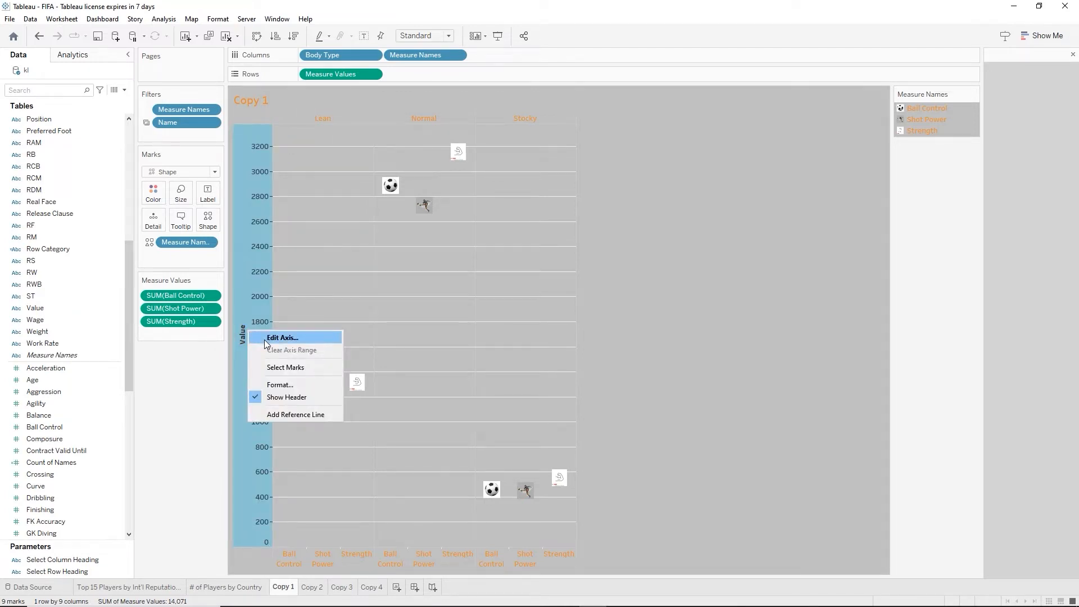
pyautogui.click(264, 339)
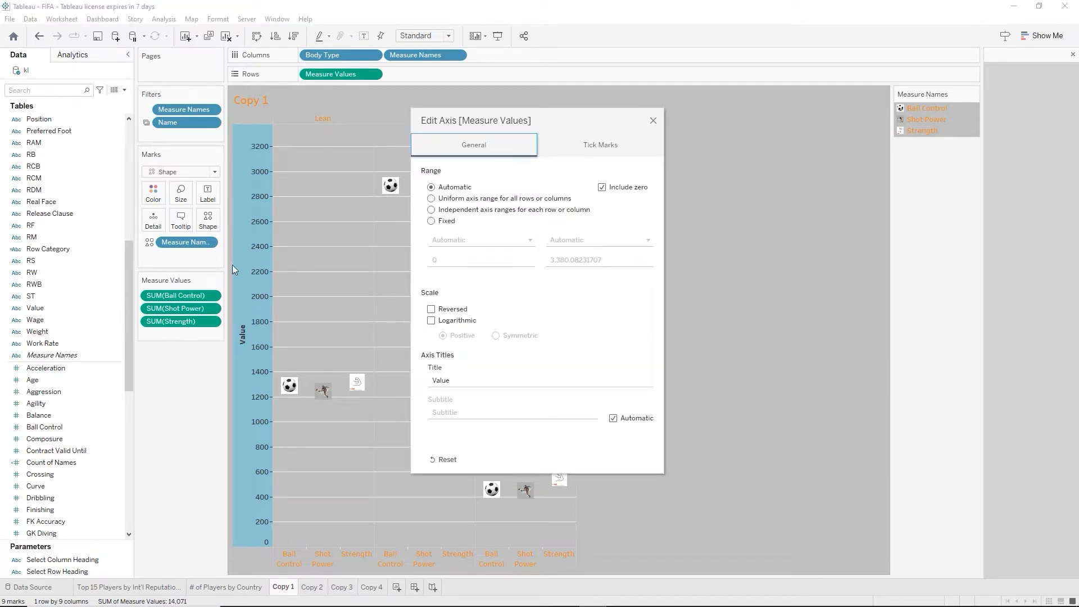
pyautogui.click(431, 222)
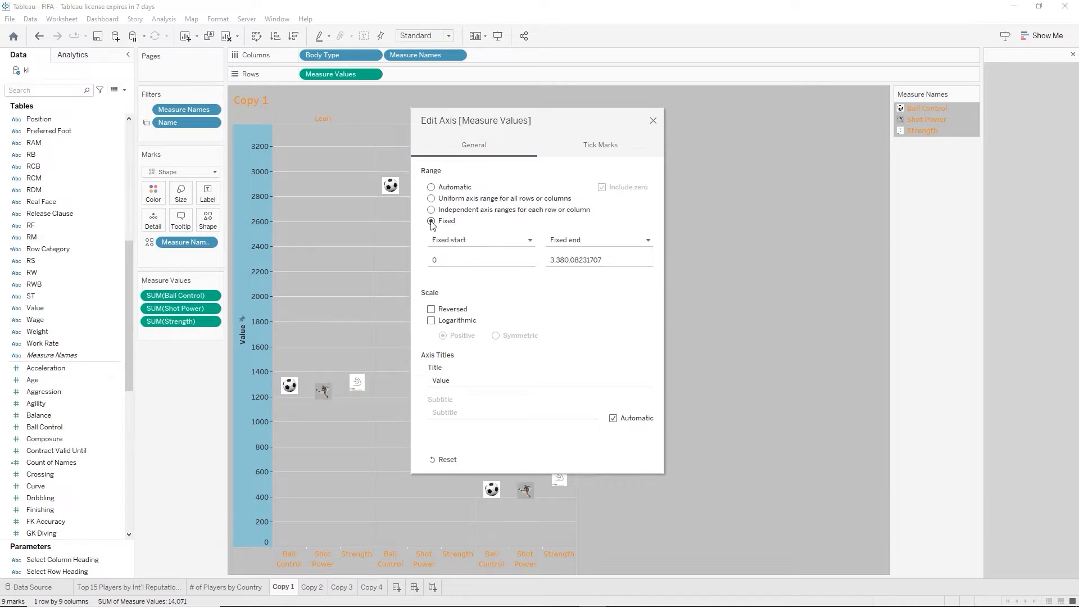
pyautogui.doubleClick(446, 261)
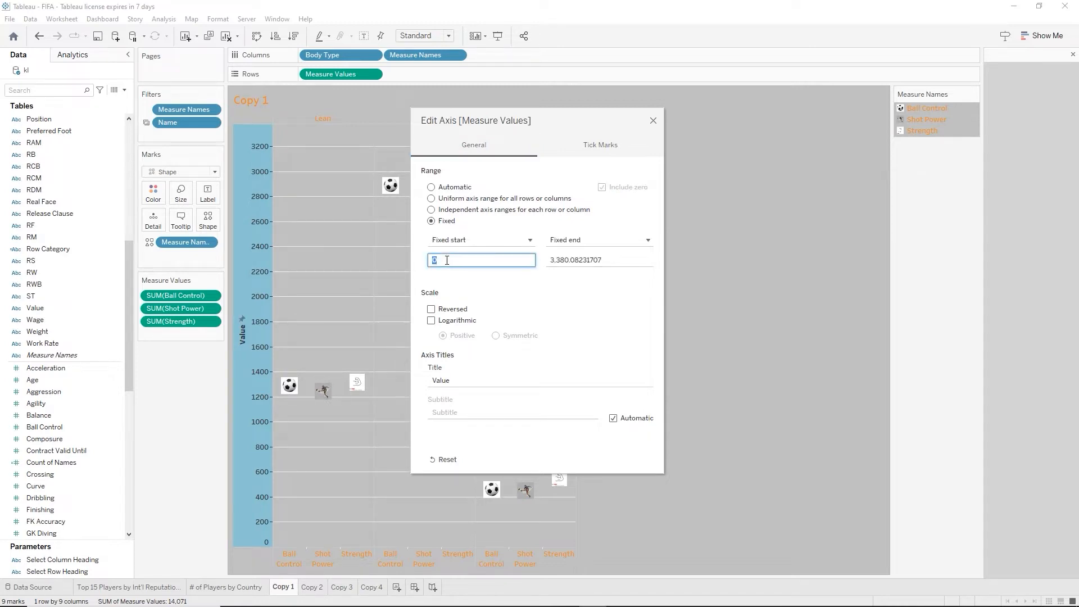
pyautogui.write('400')
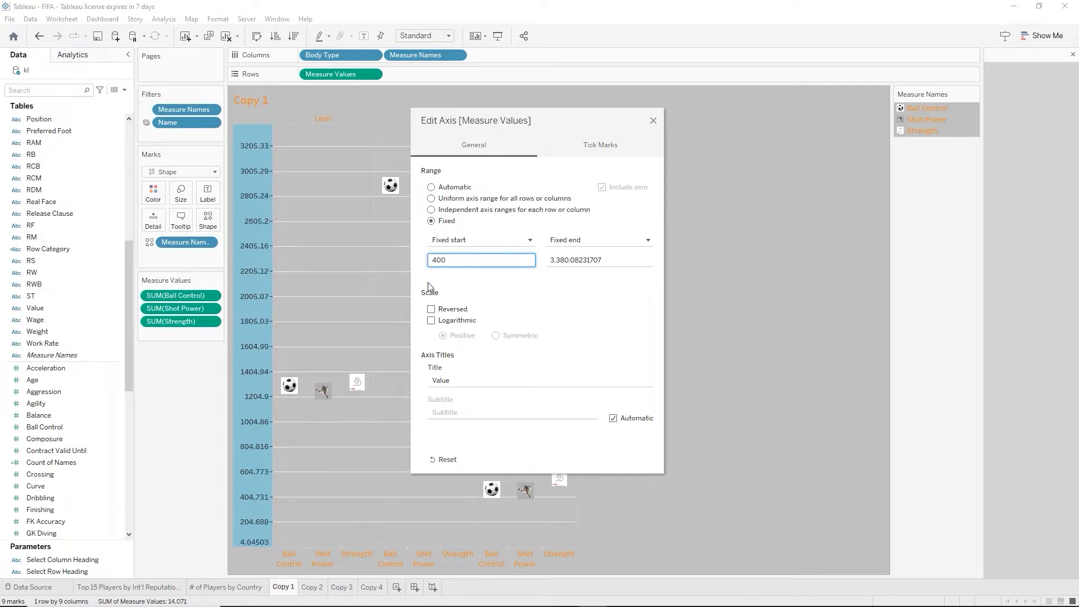
# Remove the title from the Measure Values axis and finish editing the axis
pyautogui.doubleClick(441, 381)
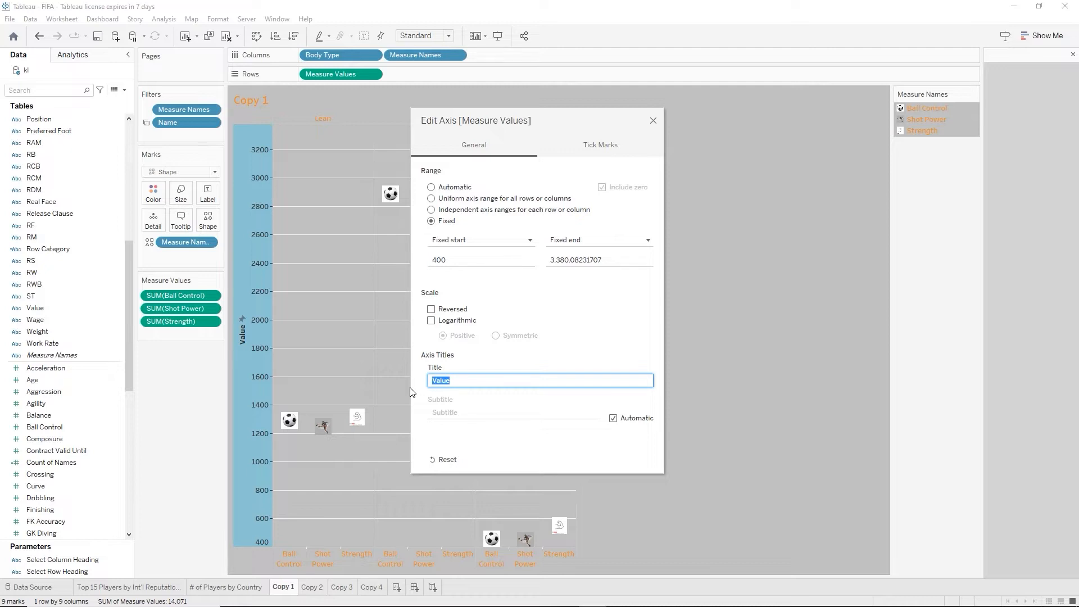
pyautogui.press('BackSpace')
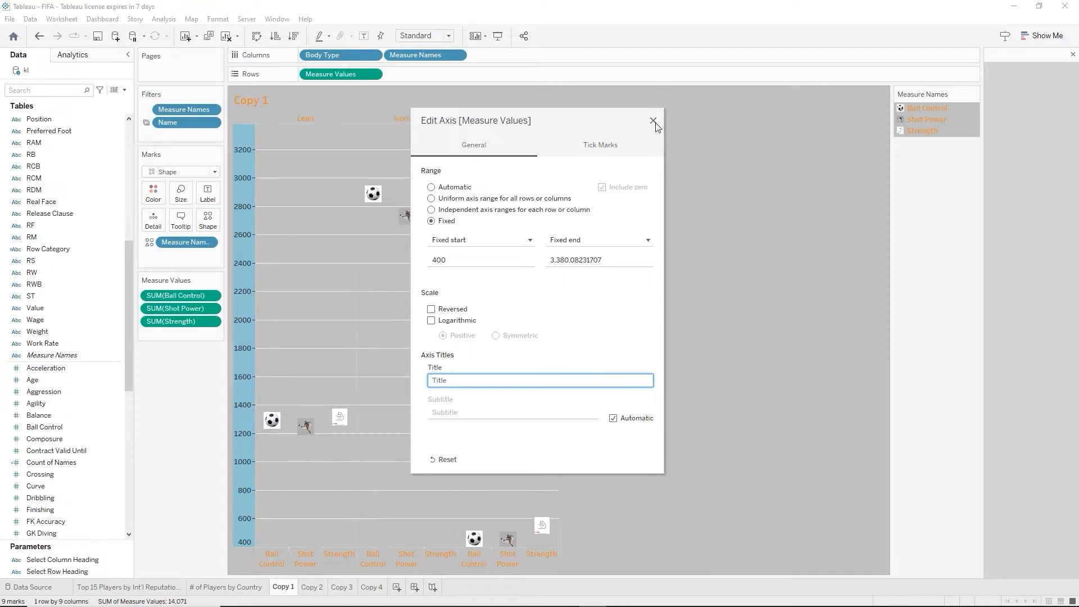
pyautogui.click(652, 121)
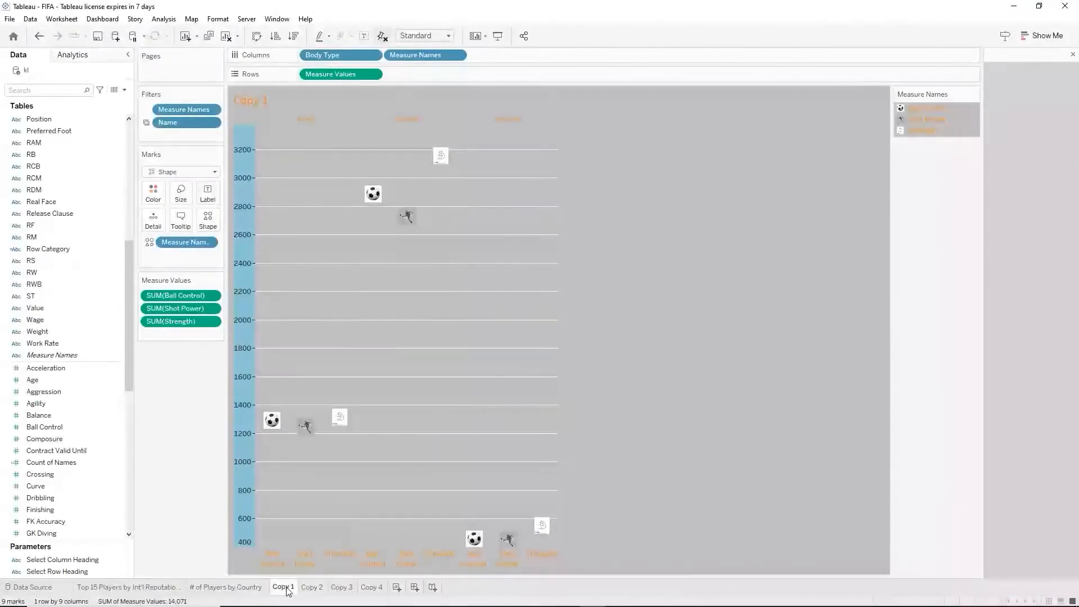
# Rename the Copy 1 worksheet as "Strength, Shot Power and Ball Control by Body Type"
pyautogui.doubleClick(284, 587)
pyautogui.moveTo(272, 589)
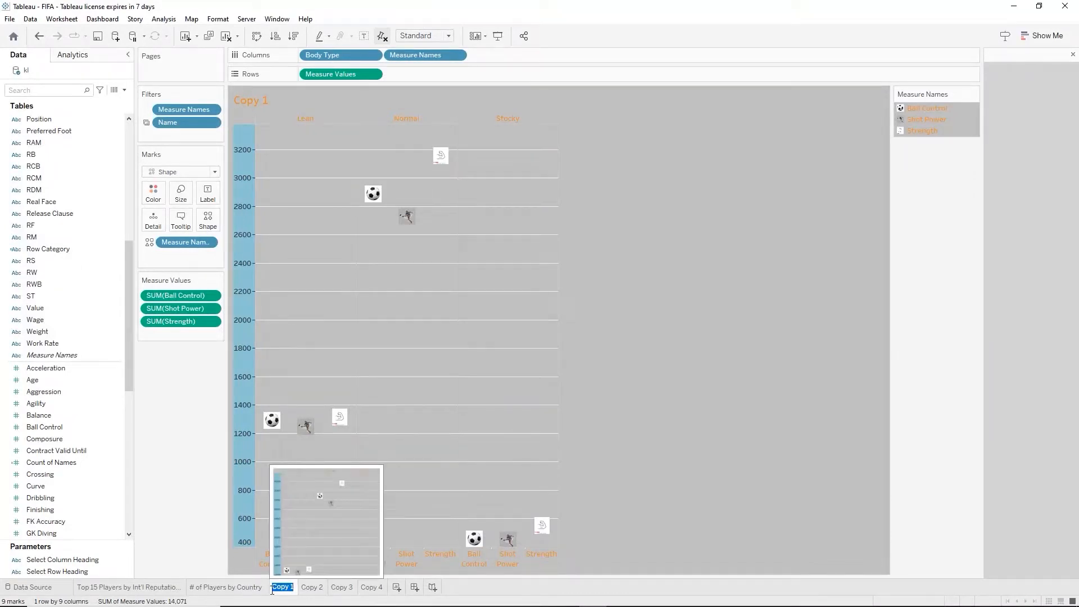
pyautogui.write('Strenght')
pyautogui.press('BackSpace')
pyautogui.press('BackSpace')
pyautogui.write('t')
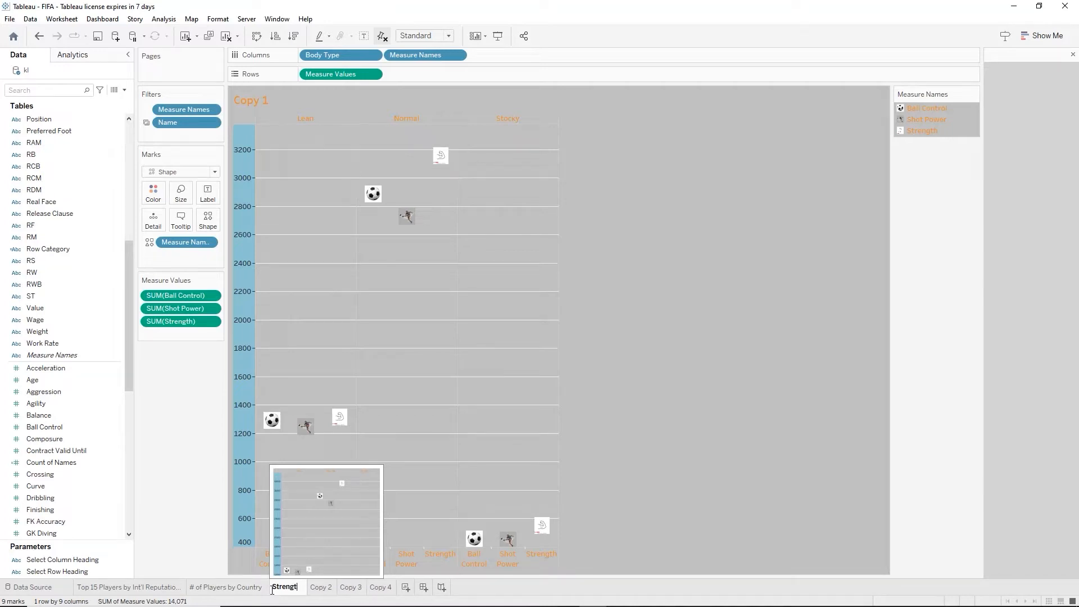
pyautogui.write('h. Shot ')
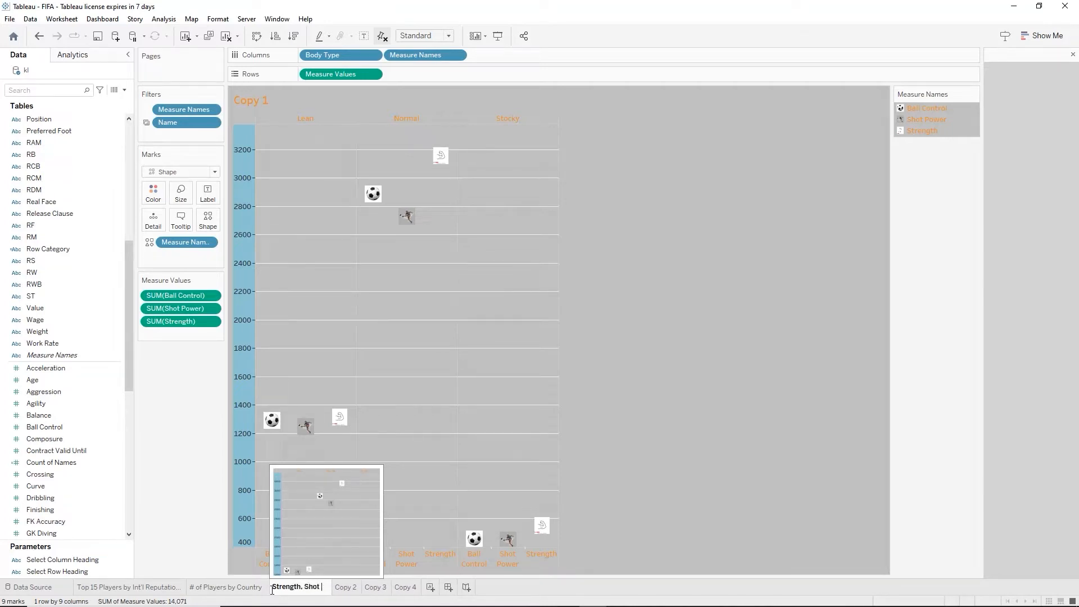
pyautogui.write('Power and ')
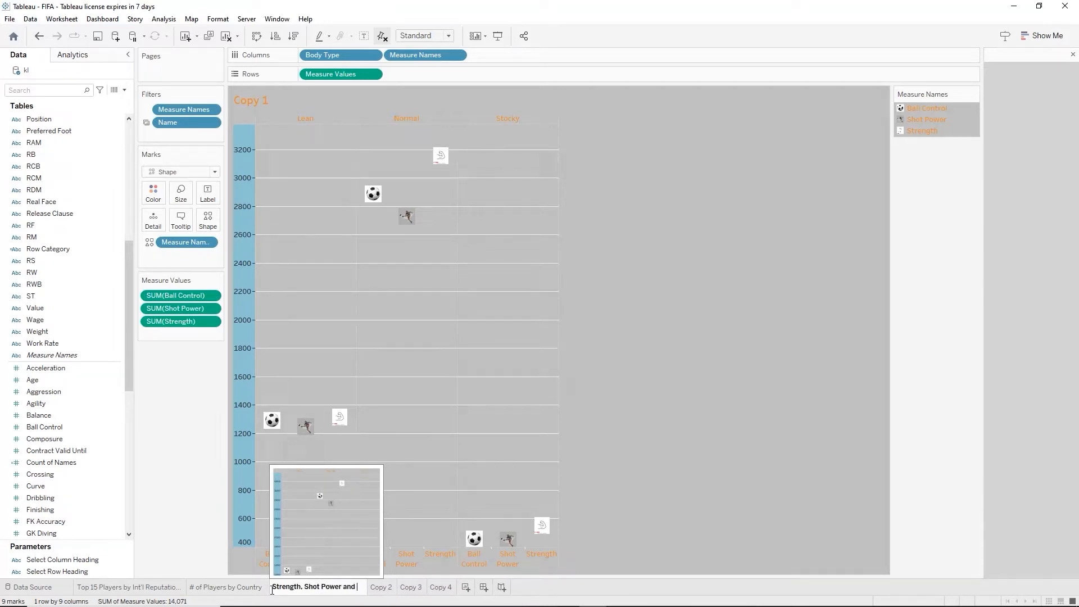
pyautogui.write('Ball Contro')
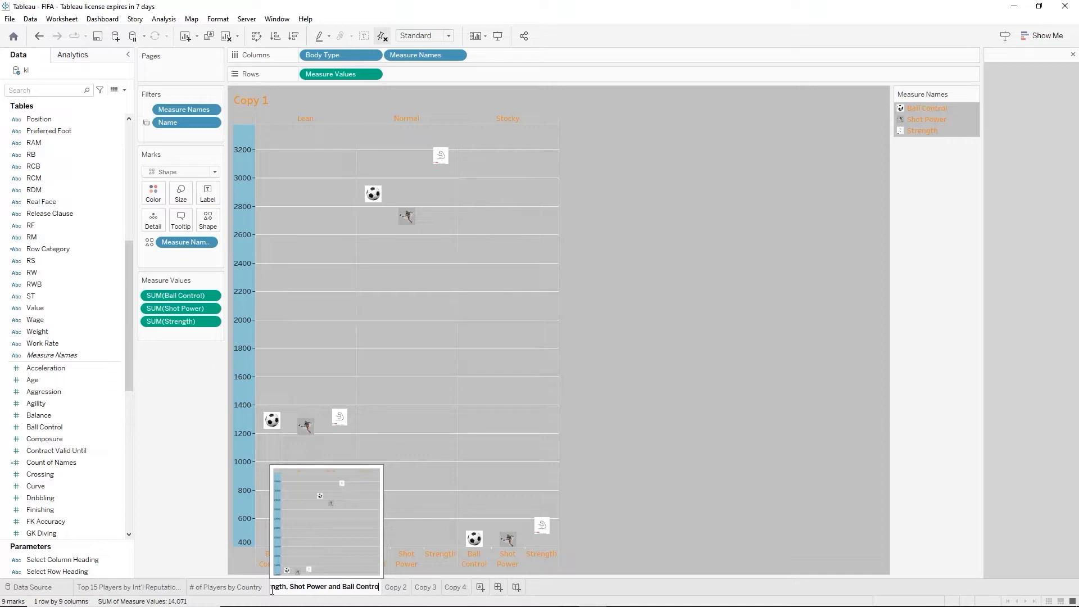
pyautogui.write('l by Body Type')
pyautogui.press('Return')
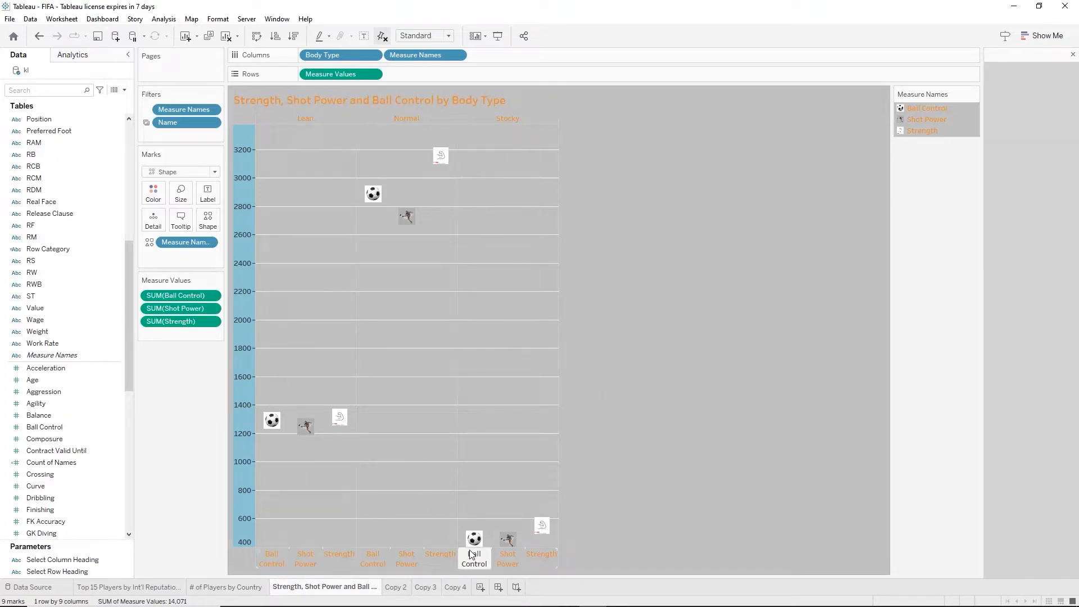
pyautogui.click(396, 586)
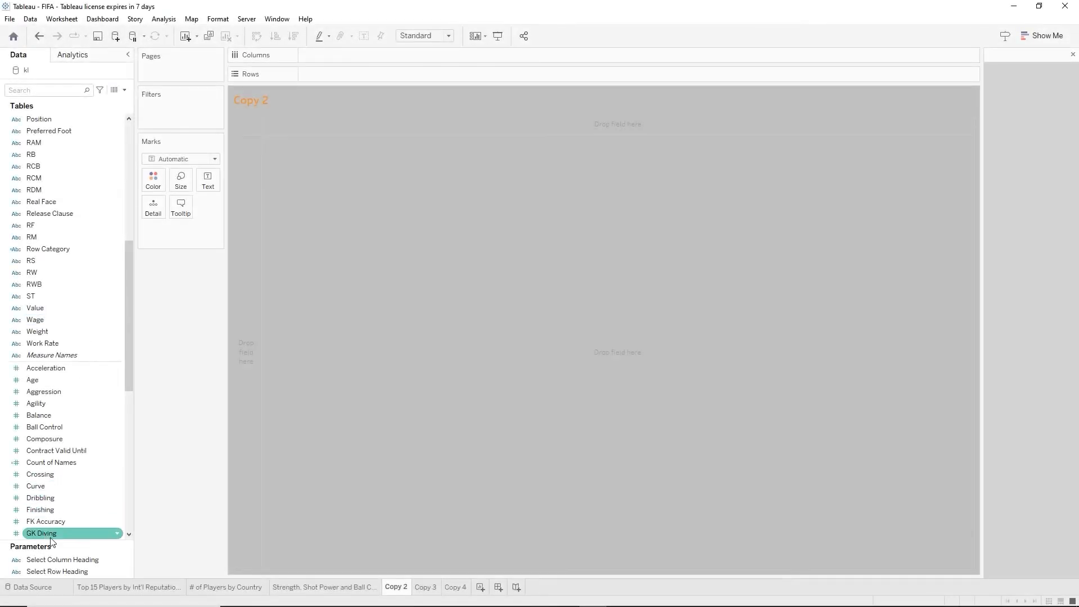
pyautogui.click(98, 587)
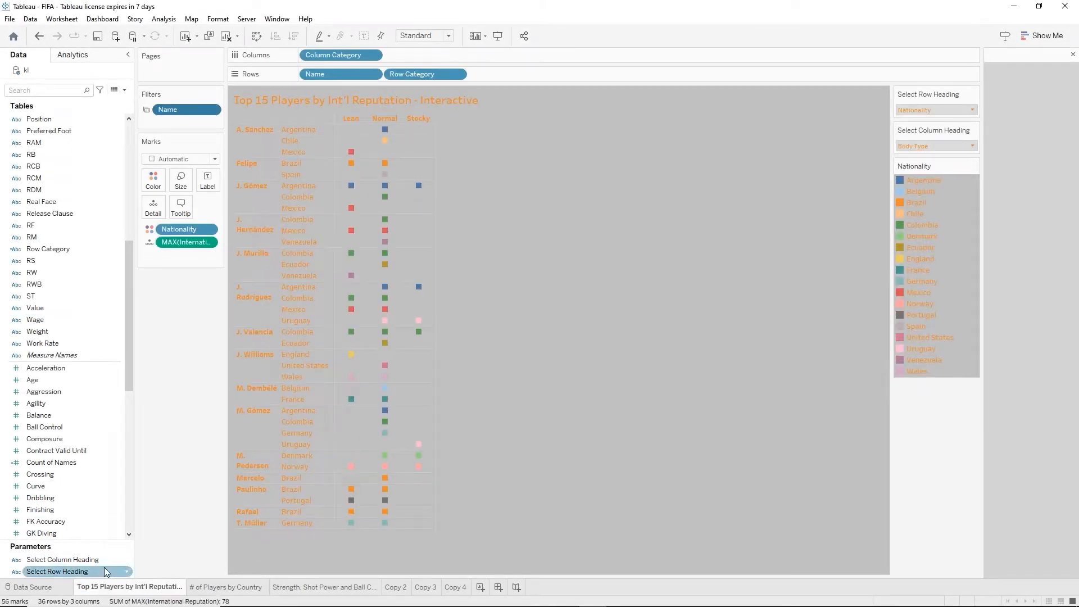
pyautogui.rightClick(169, 111)
pyautogui.moveTo(213, 187)
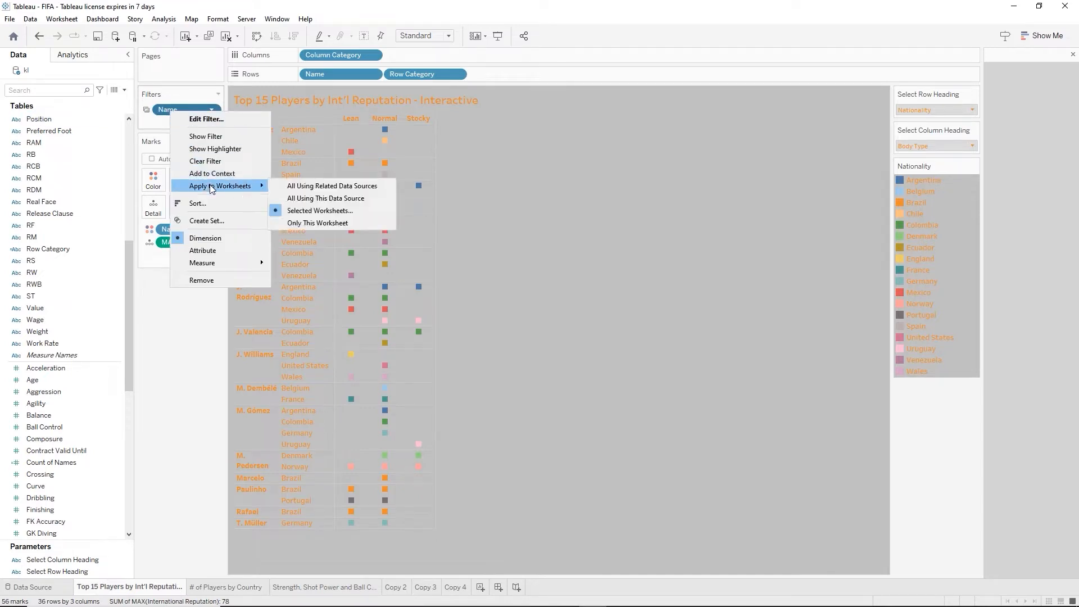
pyautogui.click(323, 209)
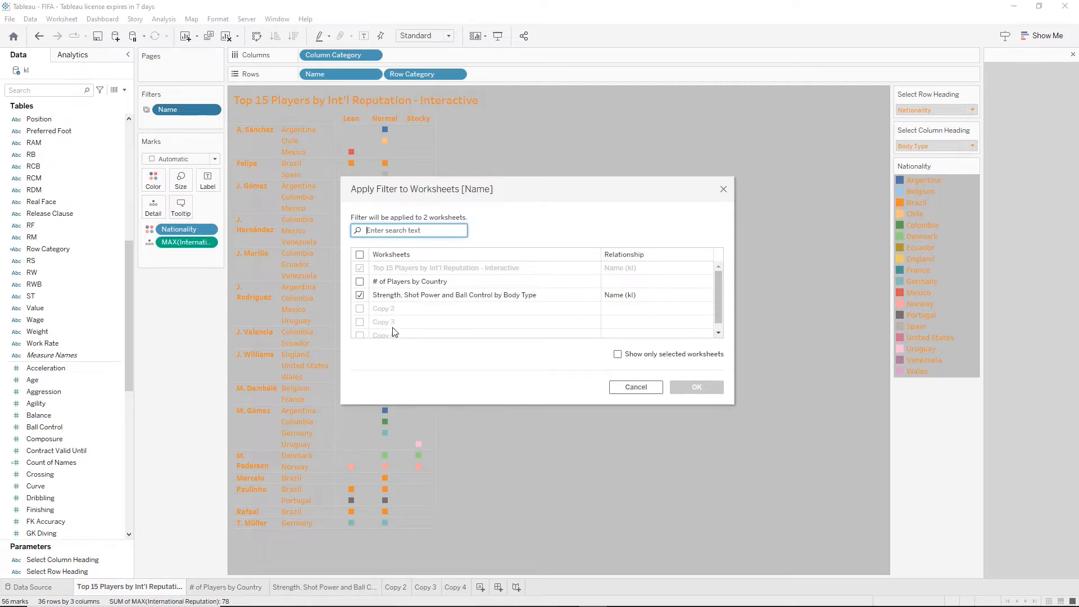
pyautogui.click(361, 313)
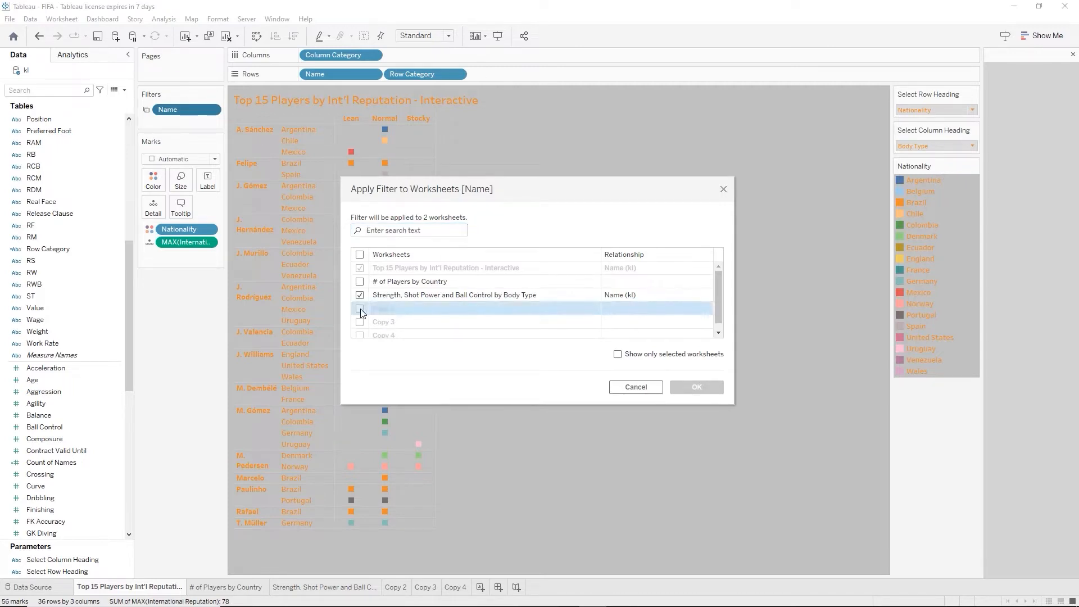
pyautogui.click(644, 390)
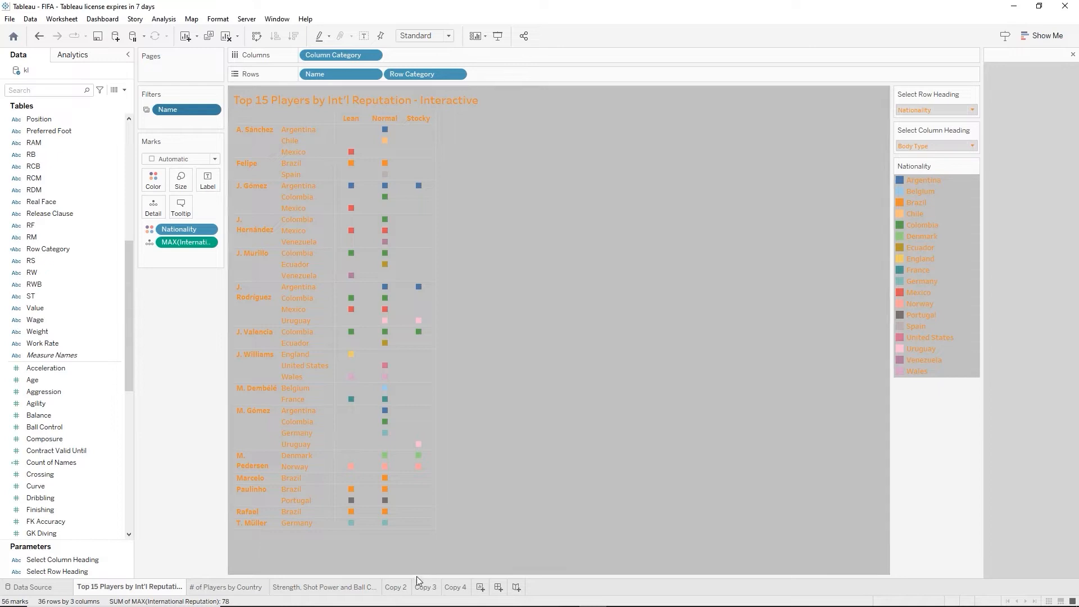
# On the Copy 2 worksheet, place the Name field on Rows
pyautogui.click(398, 588)
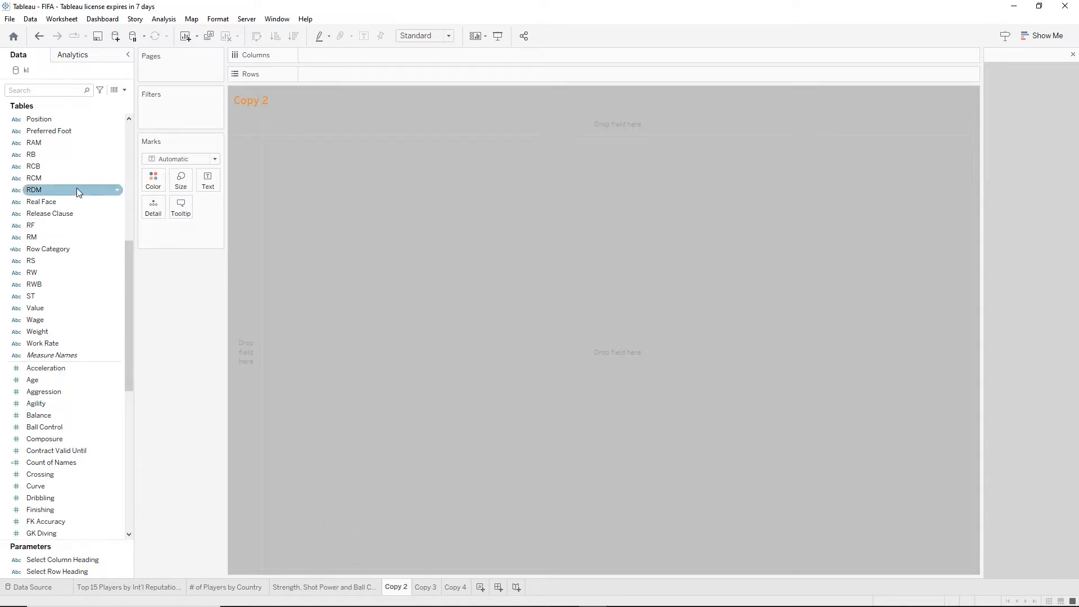
pyautogui.scroll(9, 31, 227)
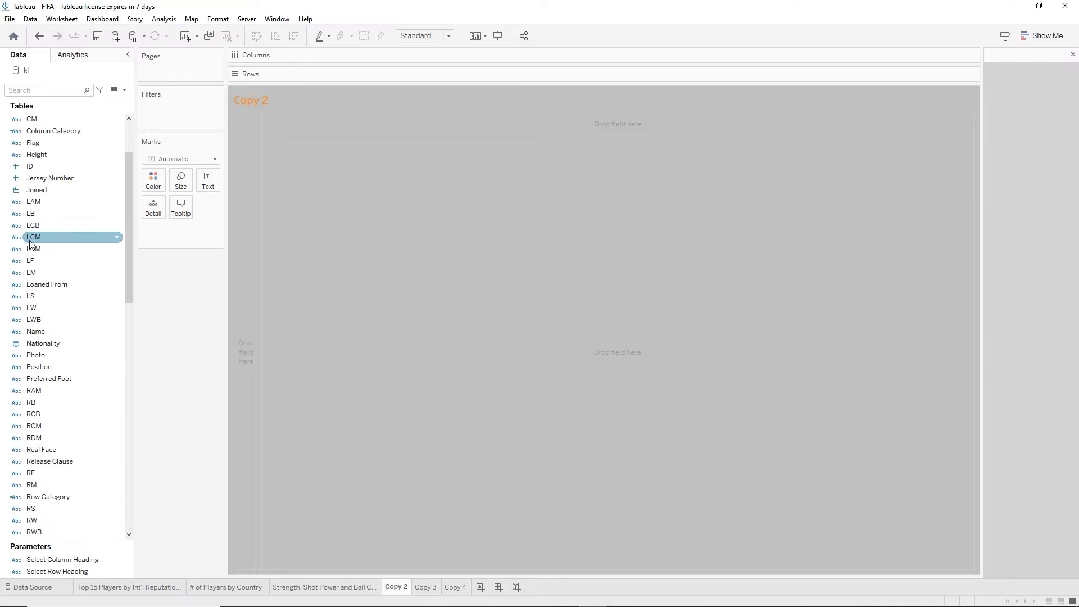
pyautogui.scroll(-3, 30, 243)
pyautogui.moveTo(36, 295); pyautogui.dragTo(310, 77)
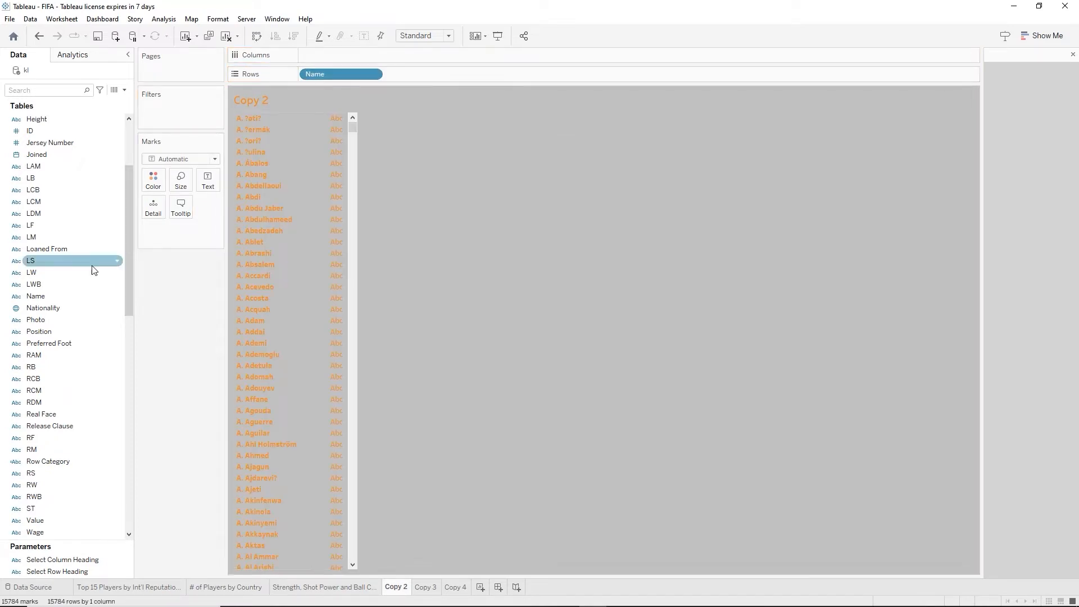
# Add International Reputation to Columns and aggregate it as Maximum
pyautogui.scroll(-1, 65, 447)
pyautogui.scroll(-10, 66, 446)
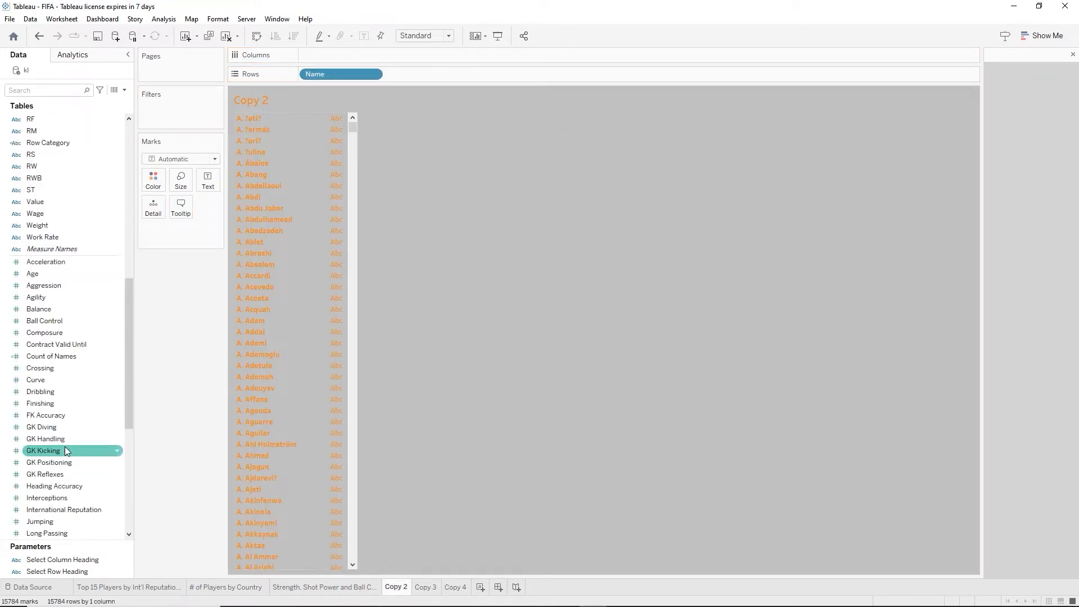
pyautogui.moveTo(66, 444); pyautogui.dragTo(348, 56)
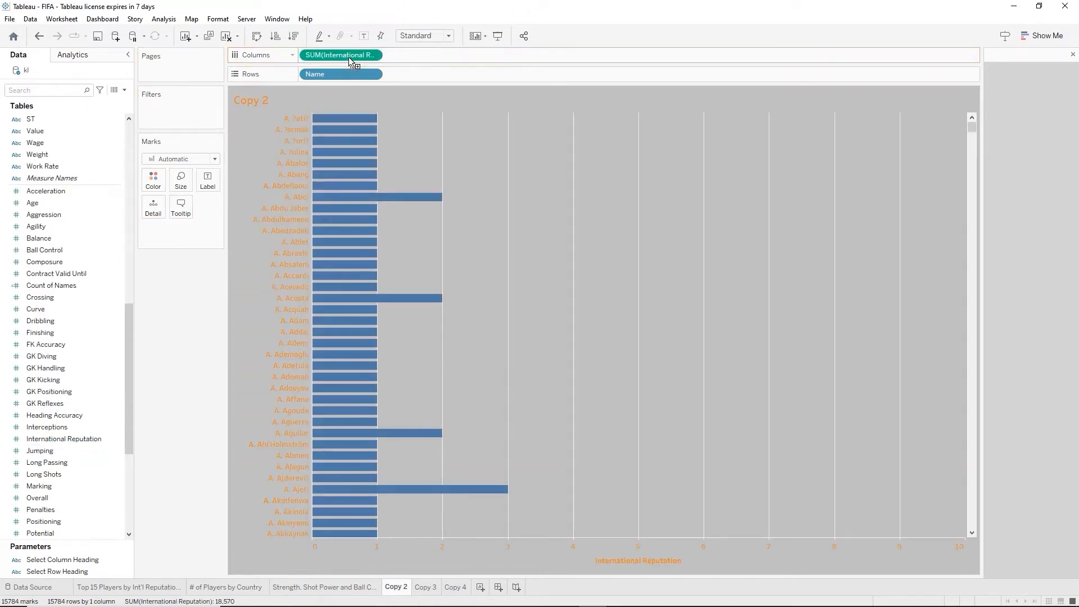
pyautogui.rightClick(346, 57)
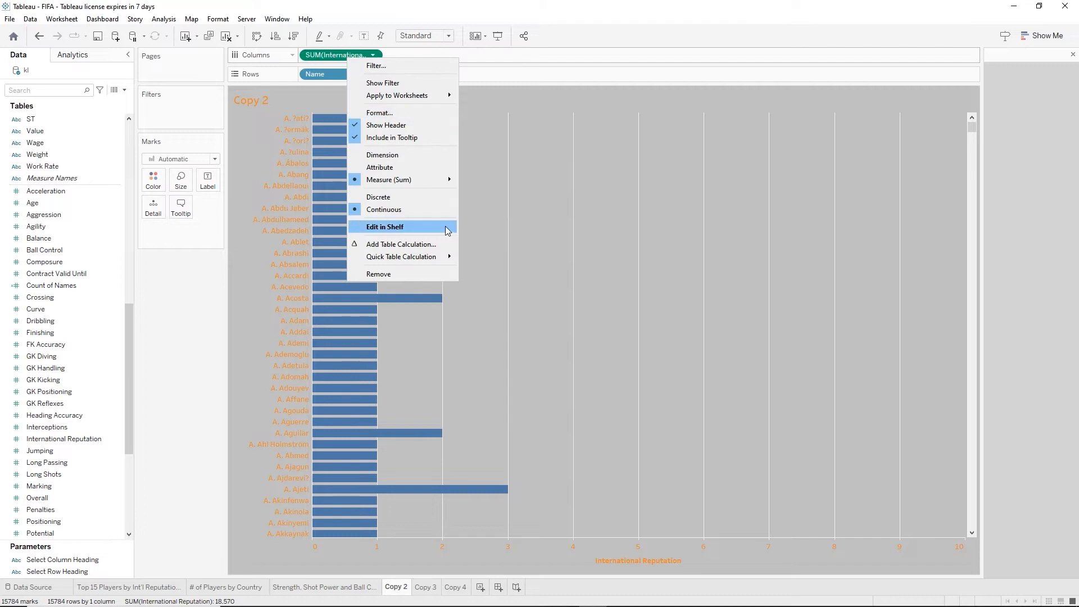
pyautogui.moveTo(444, 180)
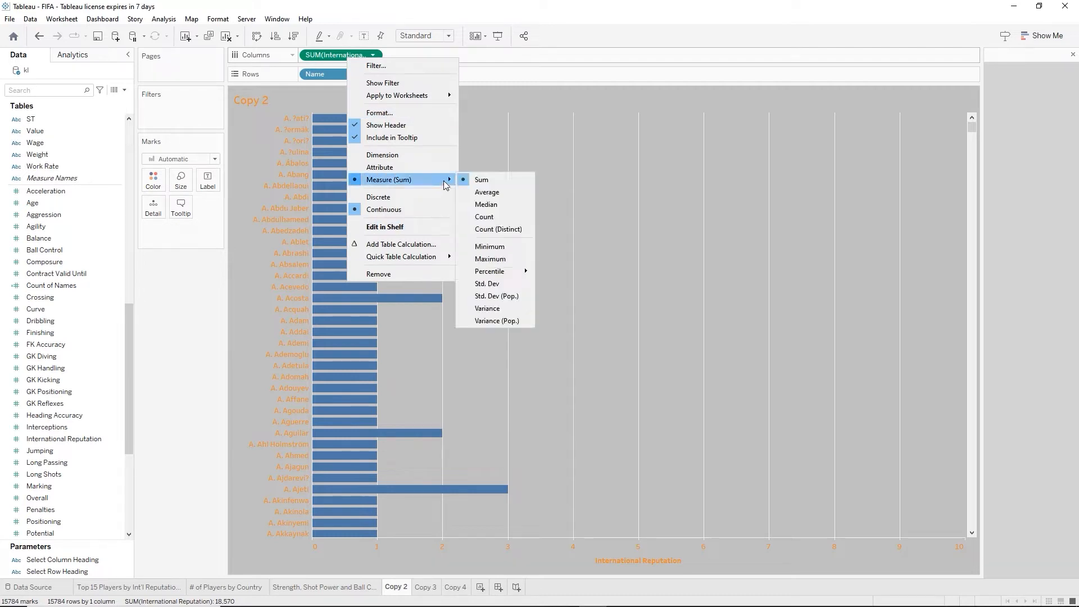
pyautogui.click(496, 258)
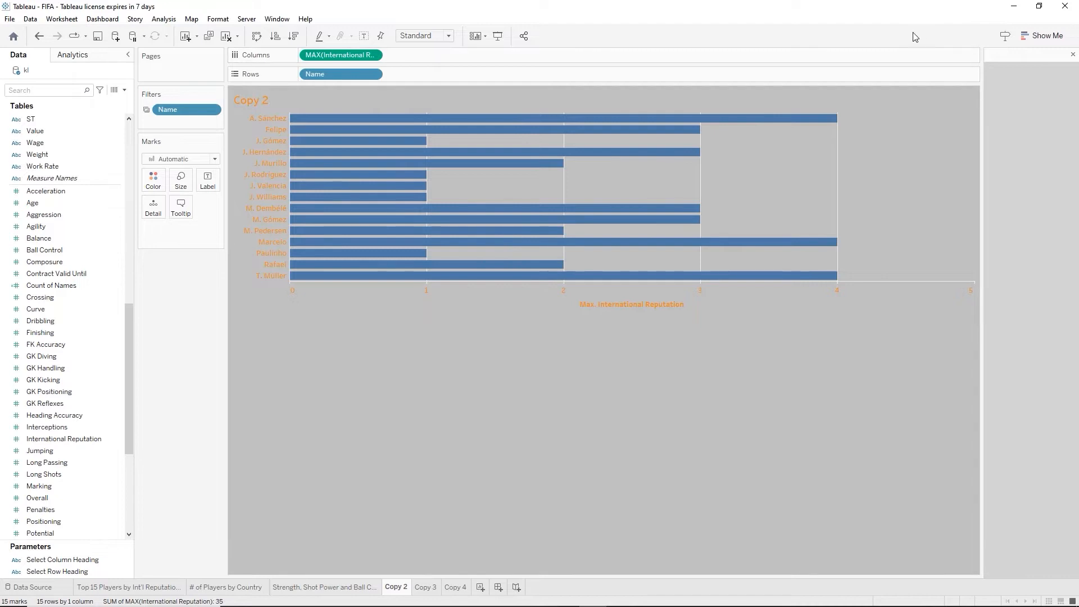
# Convert the Copy 2 bar chart of players to packed bubbles using Show Me
pyautogui.click(1039, 45)
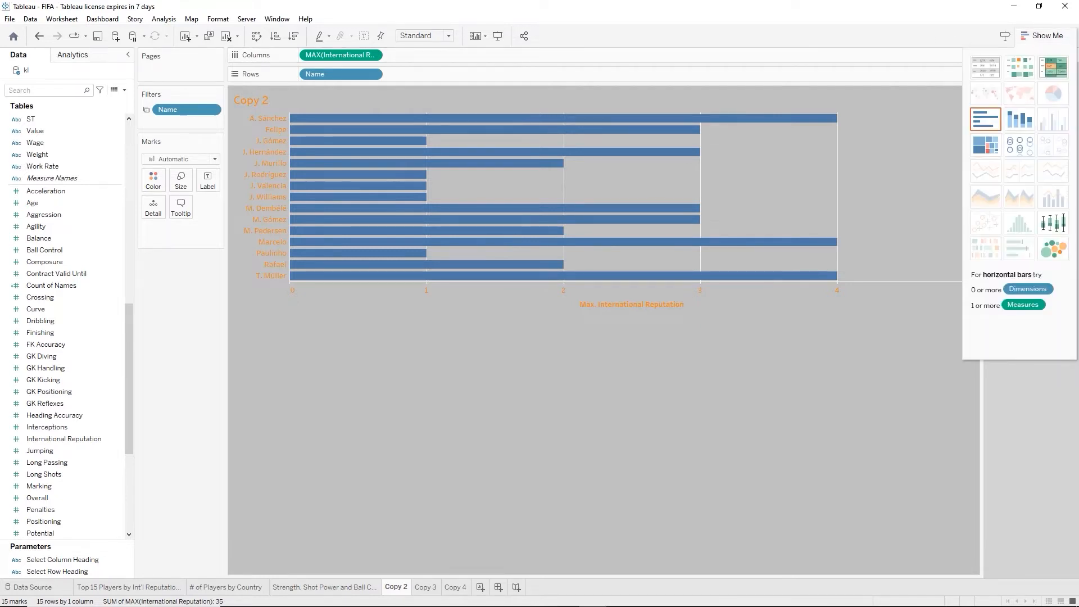
pyautogui.click(1056, 253)
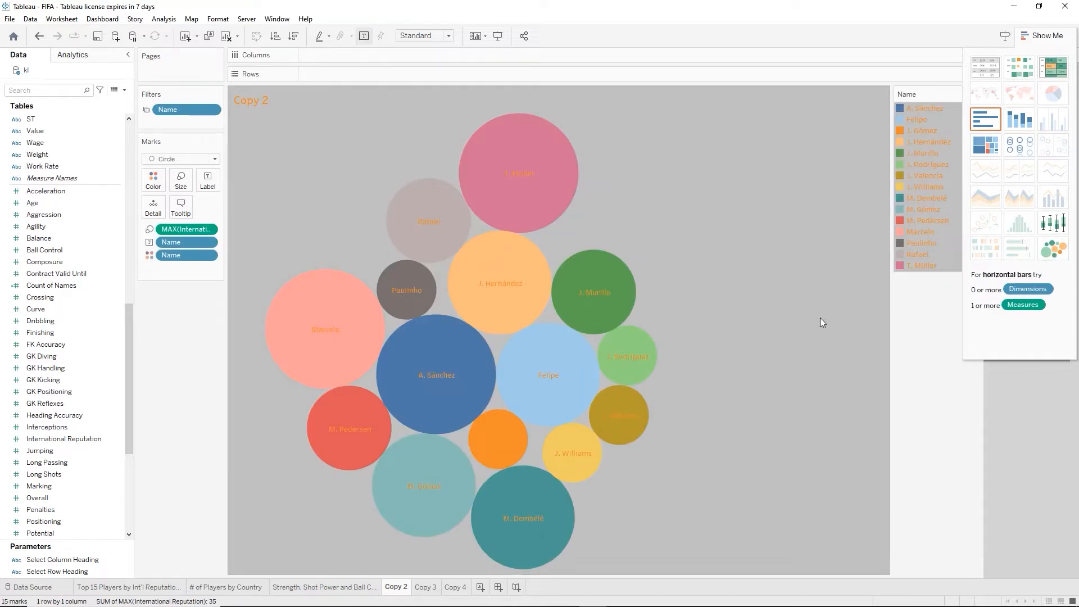
pyautogui.click(1041, 35)
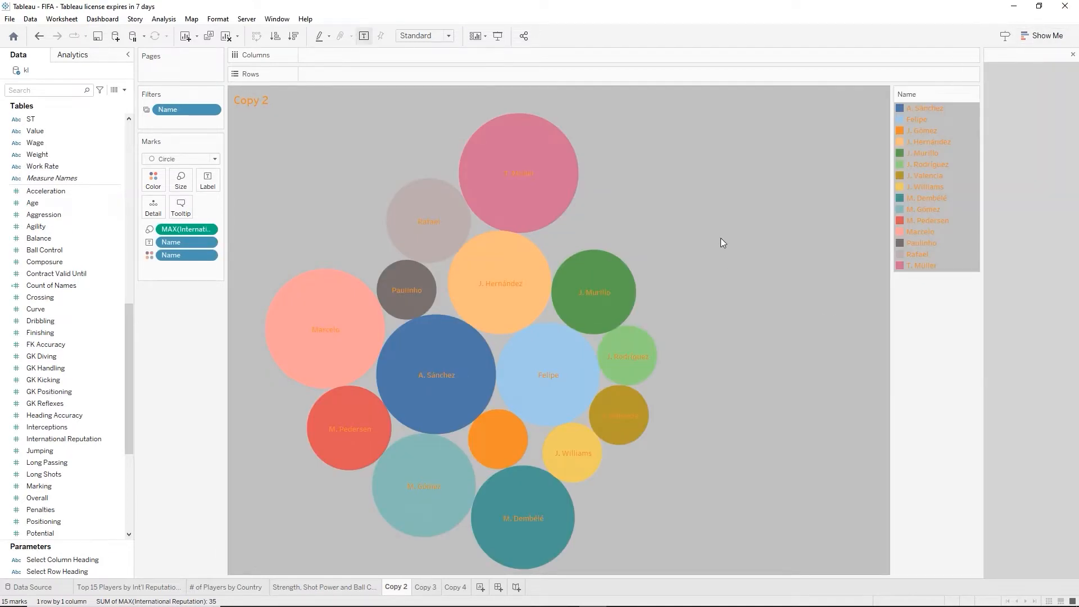
# Group the player bubbles into 4 clusters by maximum International Reputation and fit the chart to Entire View
pyautogui.click(80, 58)
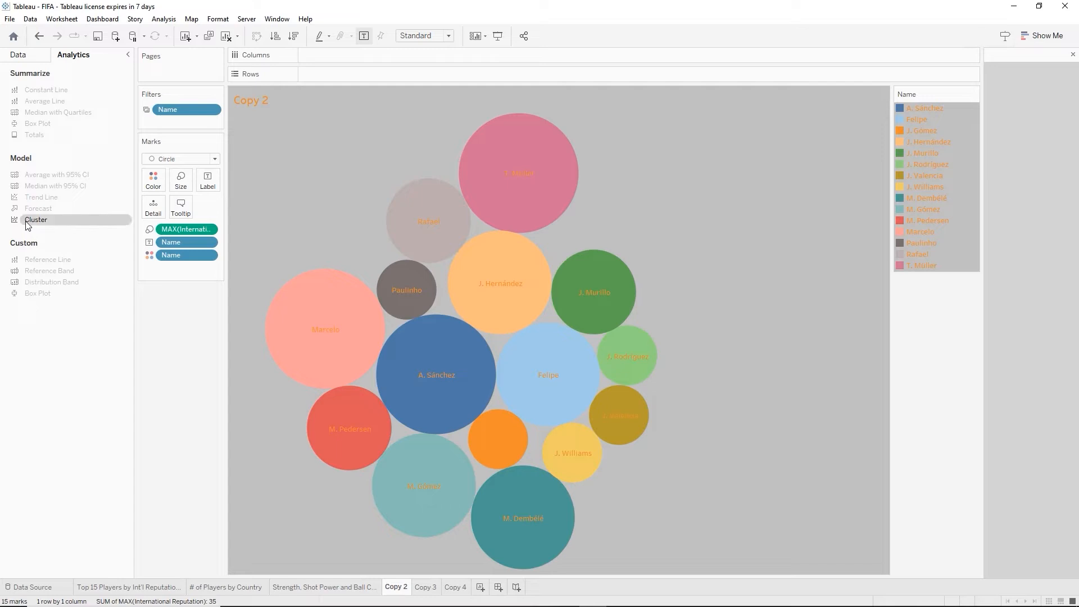
pyautogui.moveTo(31, 224); pyautogui.dragTo(337, 136)
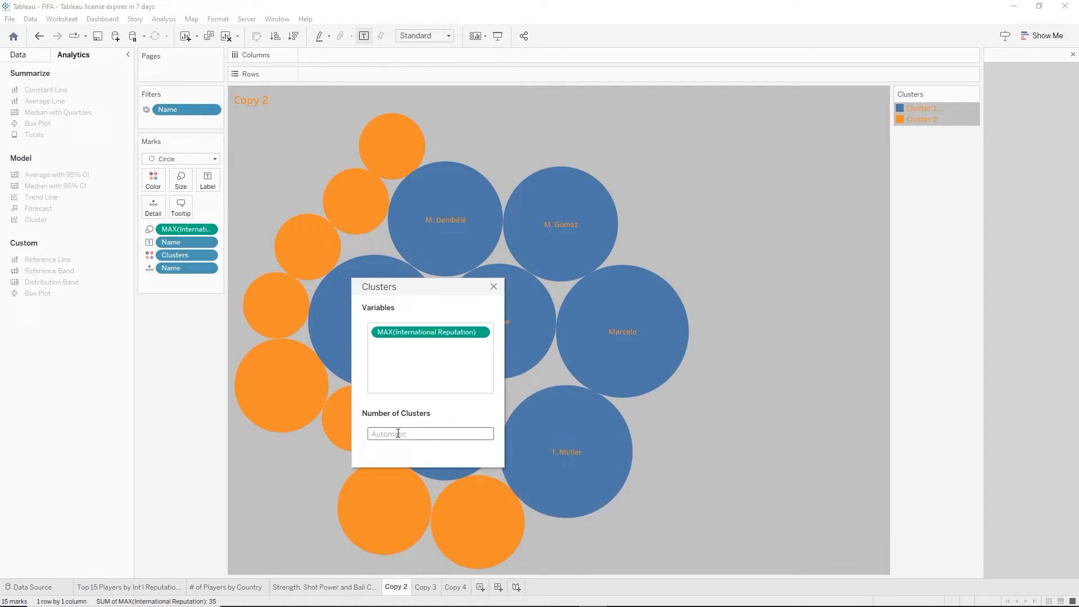
pyautogui.write('4')
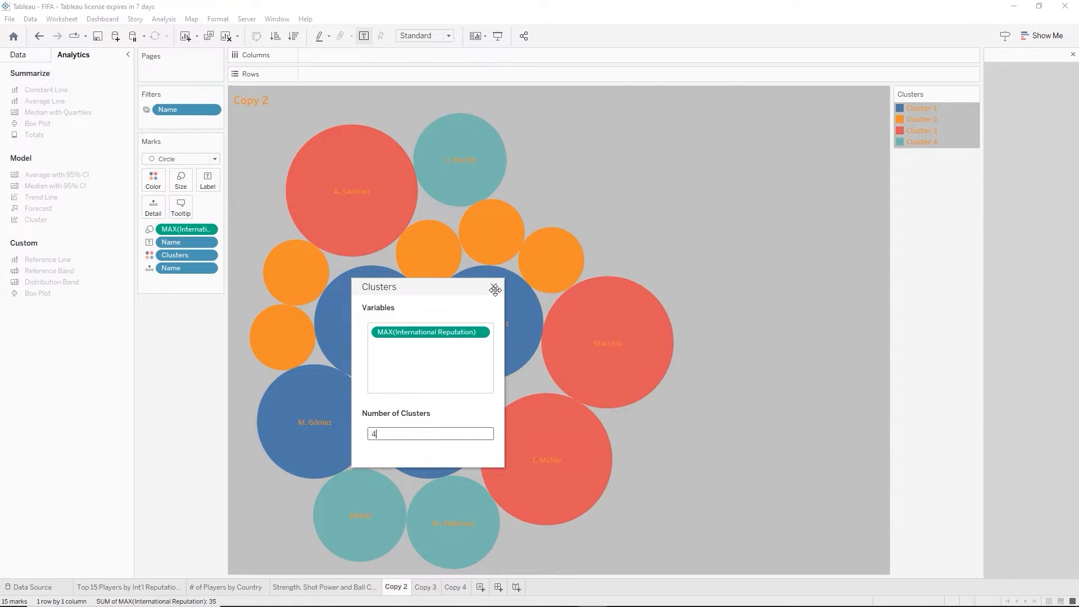
pyautogui.click(495, 289)
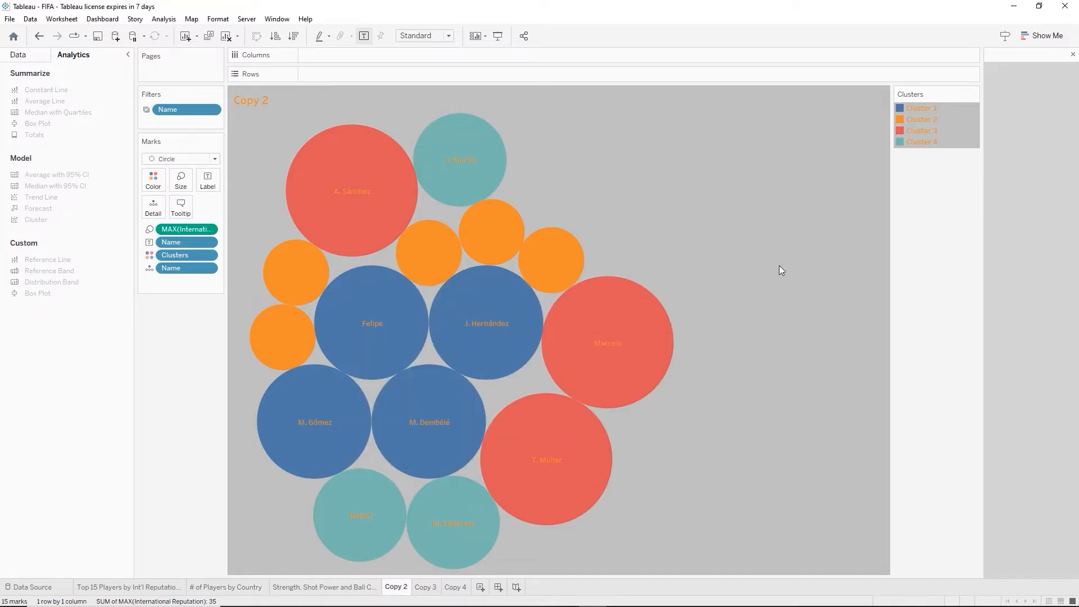
pyautogui.click(449, 38)
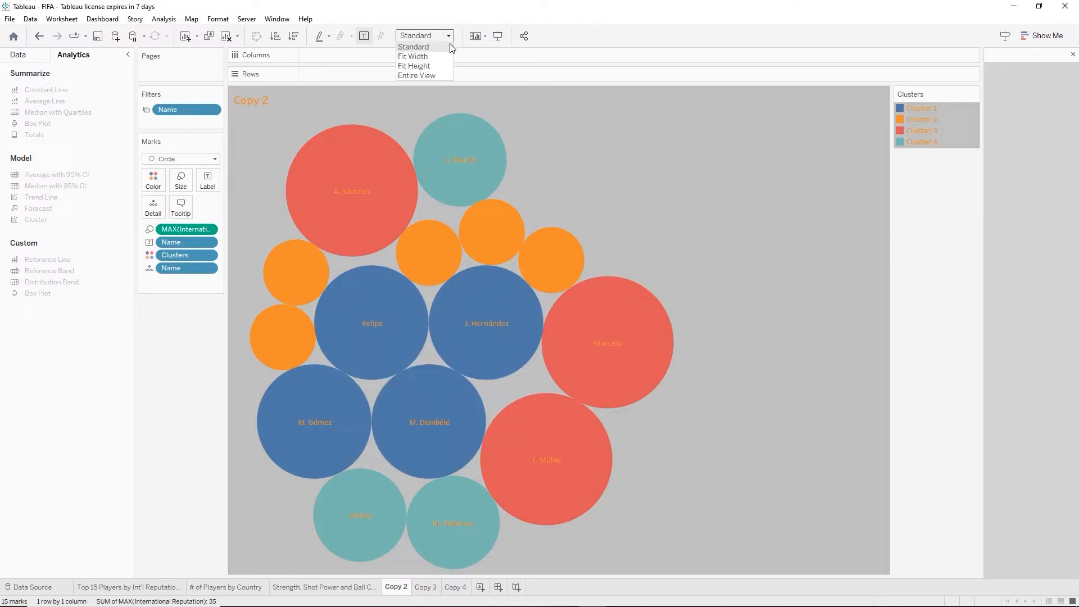
pyautogui.click(422, 75)
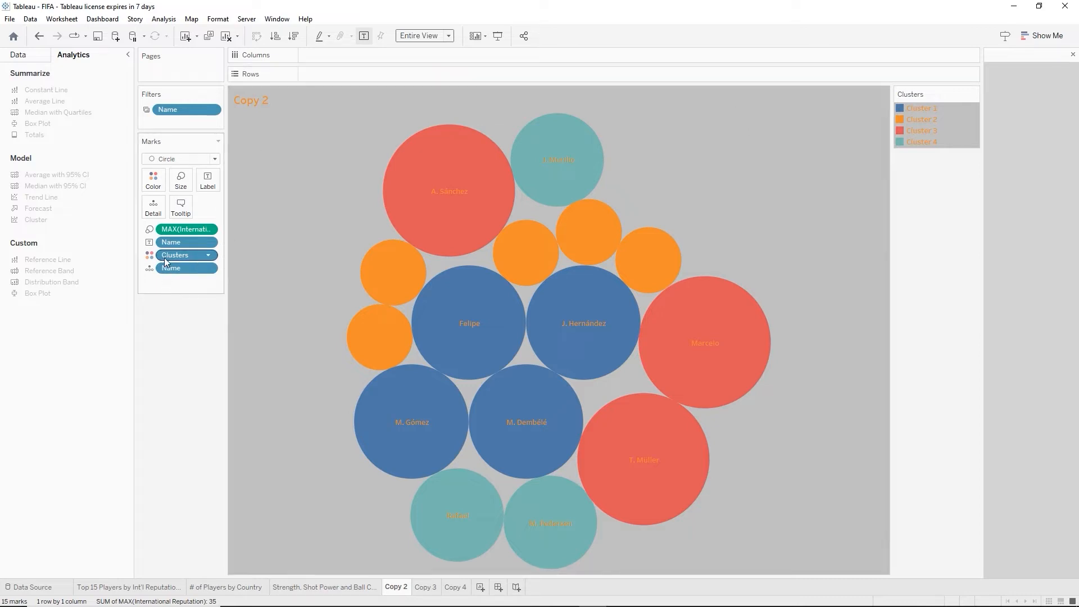
# Assign the Orange color palette to the four clusters
pyautogui.click(155, 183)
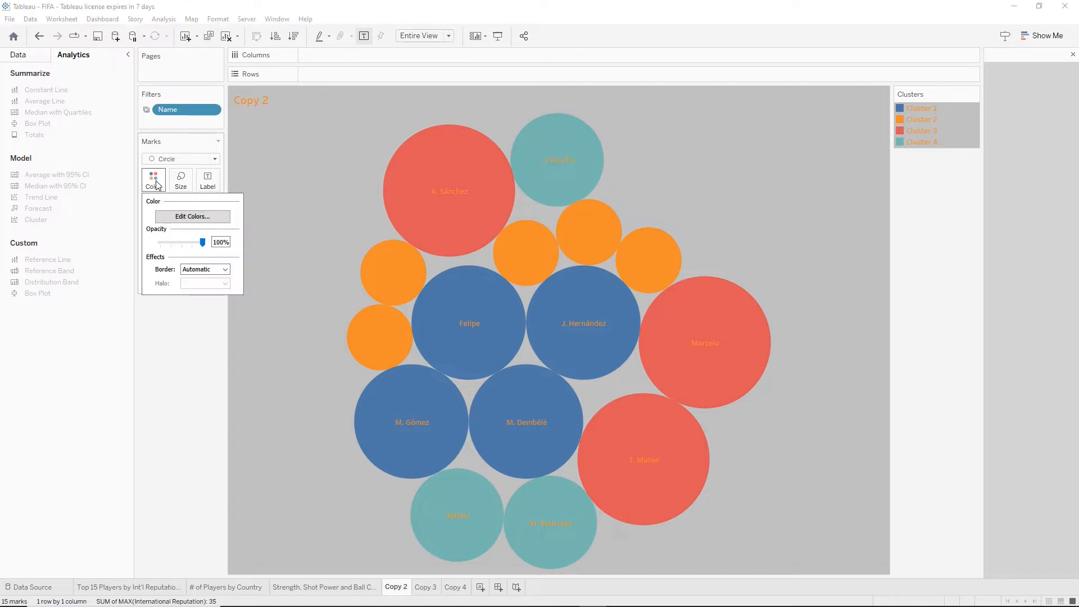
pyautogui.click(192, 218)
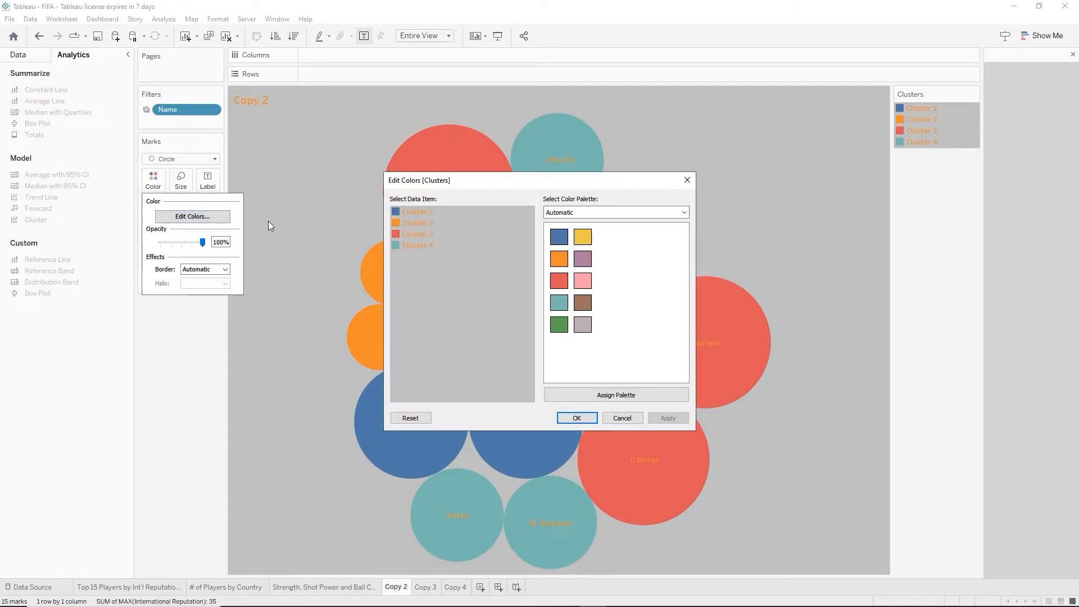
pyautogui.click(684, 212)
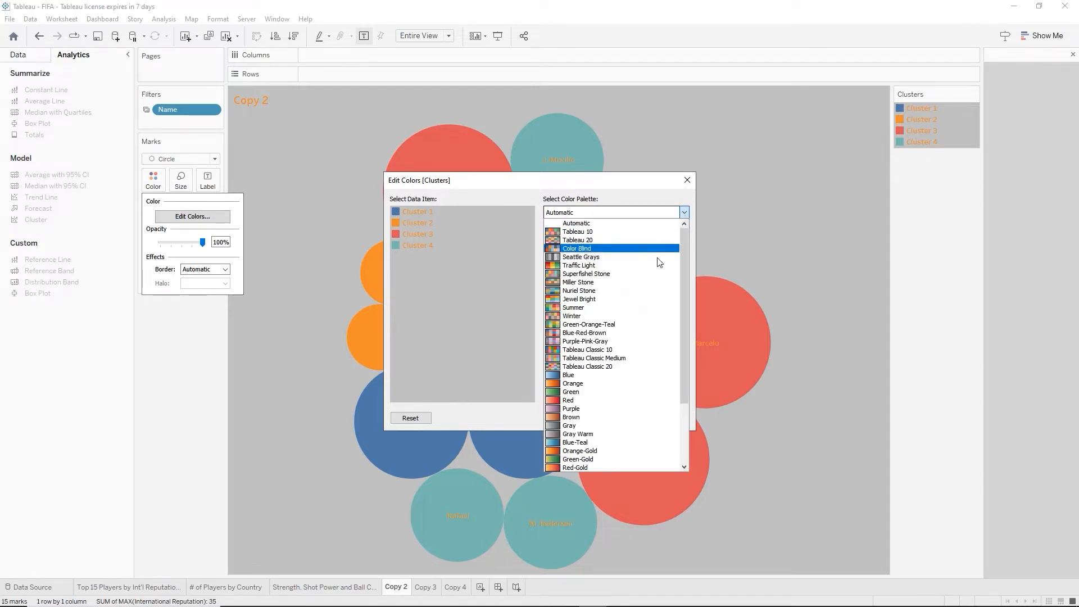
pyautogui.click(586, 384)
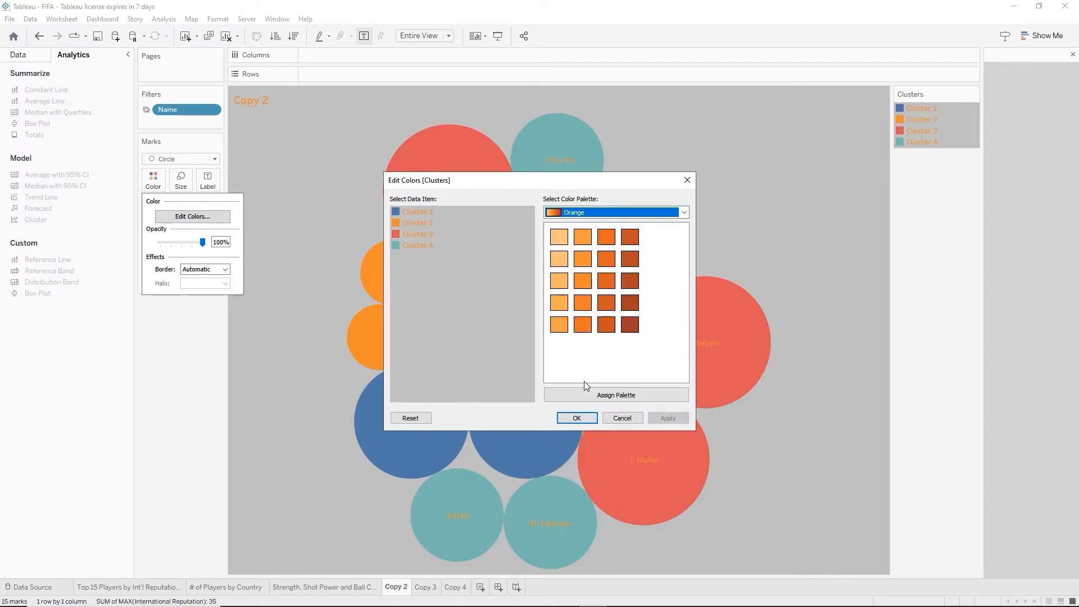
pyautogui.click(617, 396)
pyautogui.click(618, 396)
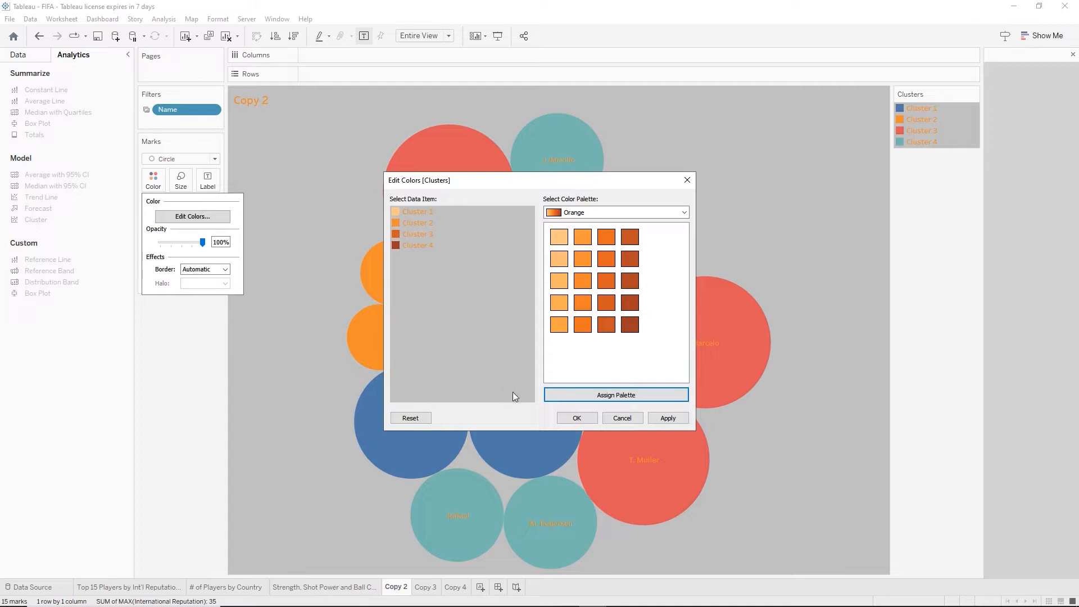
pyautogui.click(575, 416)
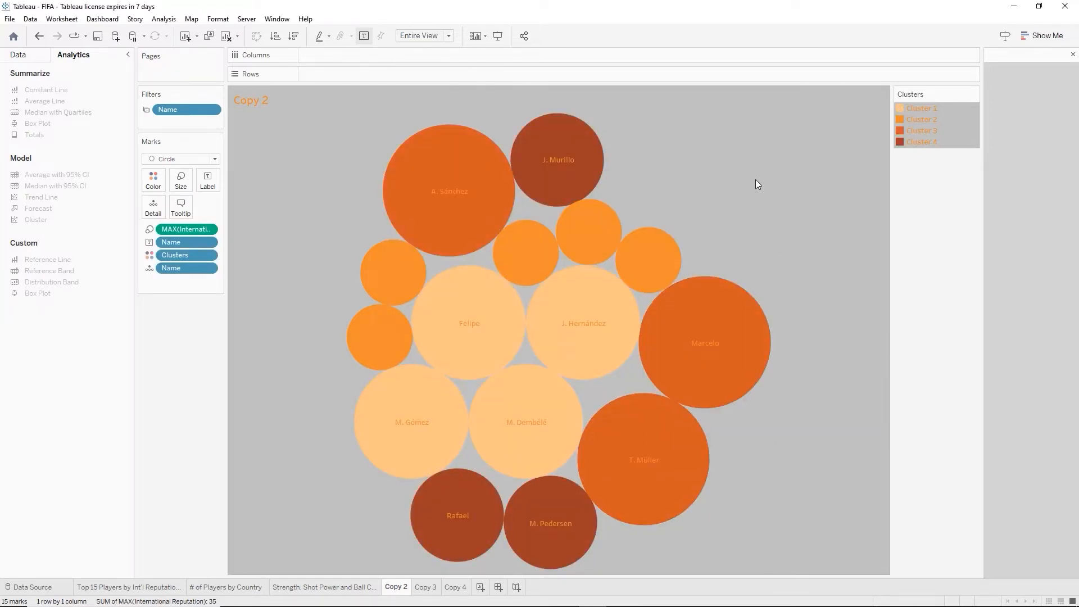
# Remove the Clusters line from the player bubbles' tooltip
pyautogui.moveTo(471, 217)
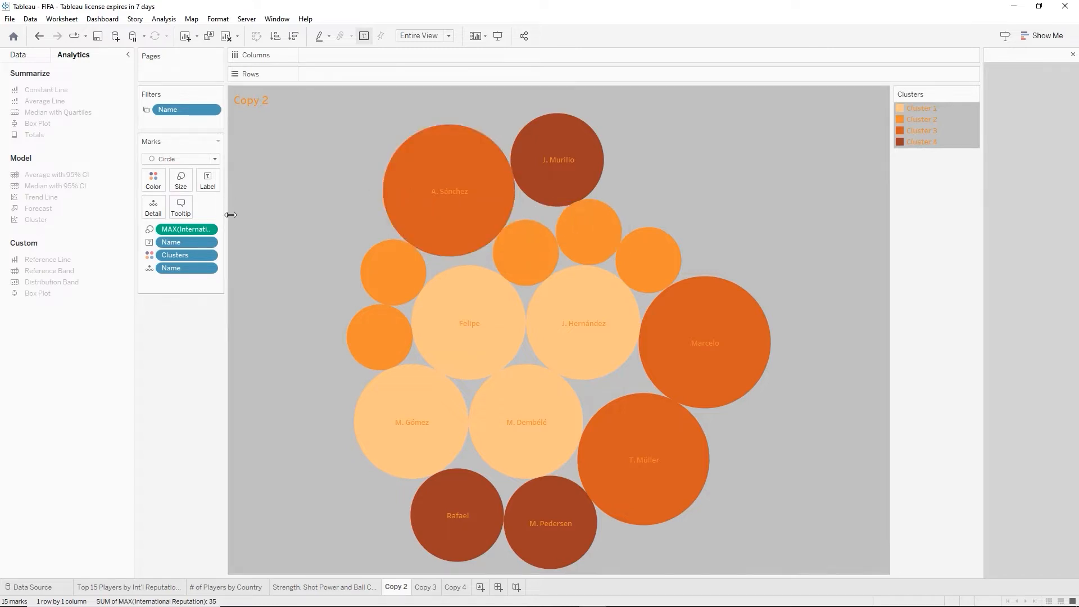
pyautogui.click(183, 205)
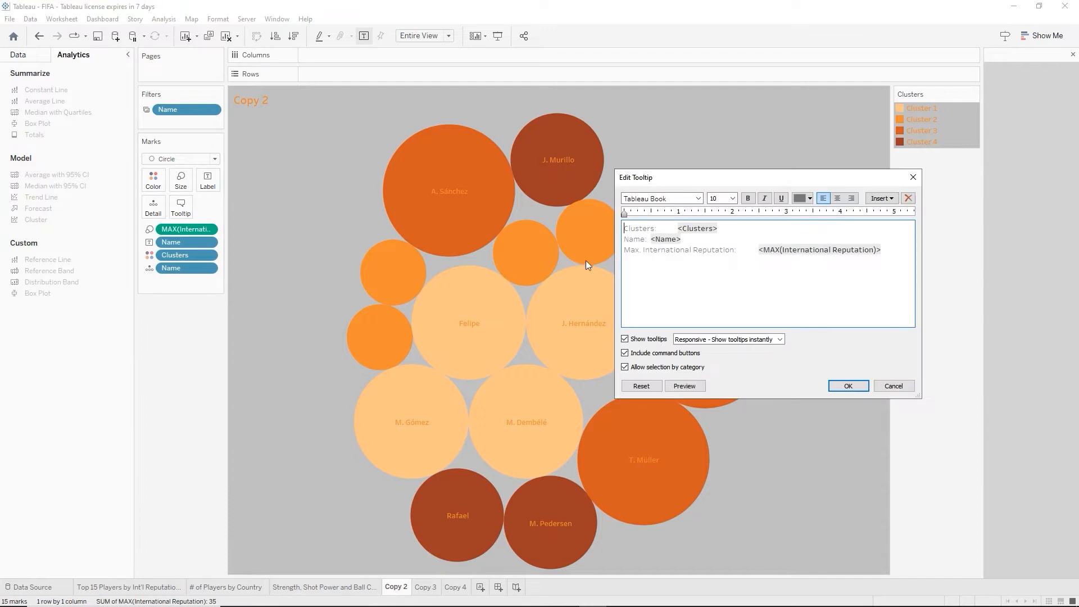
pyautogui.moveTo(622, 228); pyautogui.dragTo(719, 228)
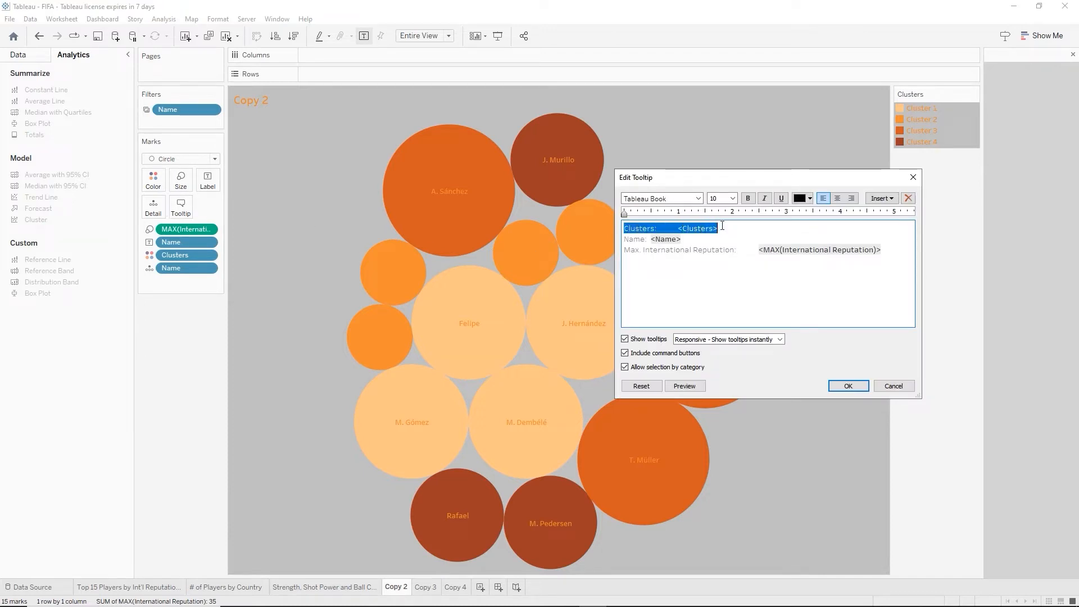
pyautogui.press('Delete')
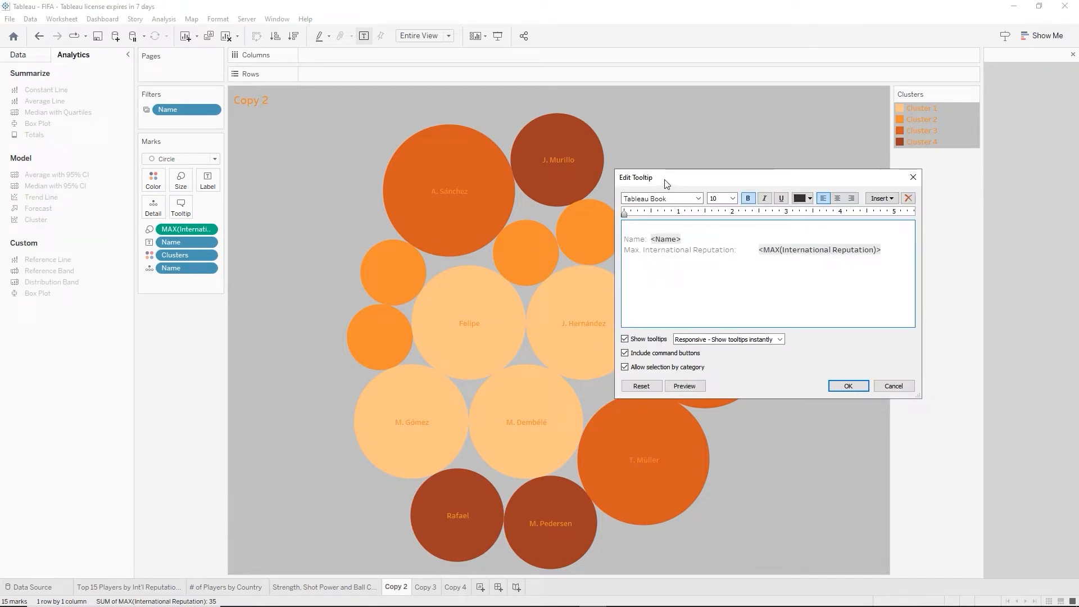
pyautogui.press('Delete')
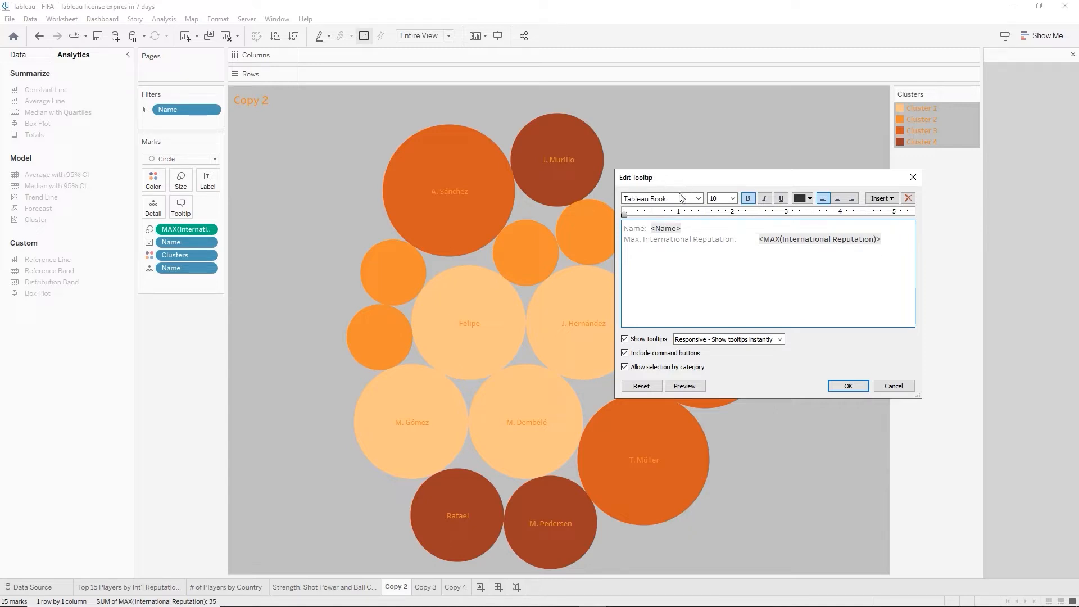
# Format the tooltip's Name line as size 11, bold and orange, and apply the tooltip changes
pyautogui.moveTo(624, 229); pyautogui.dragTo(693, 225)
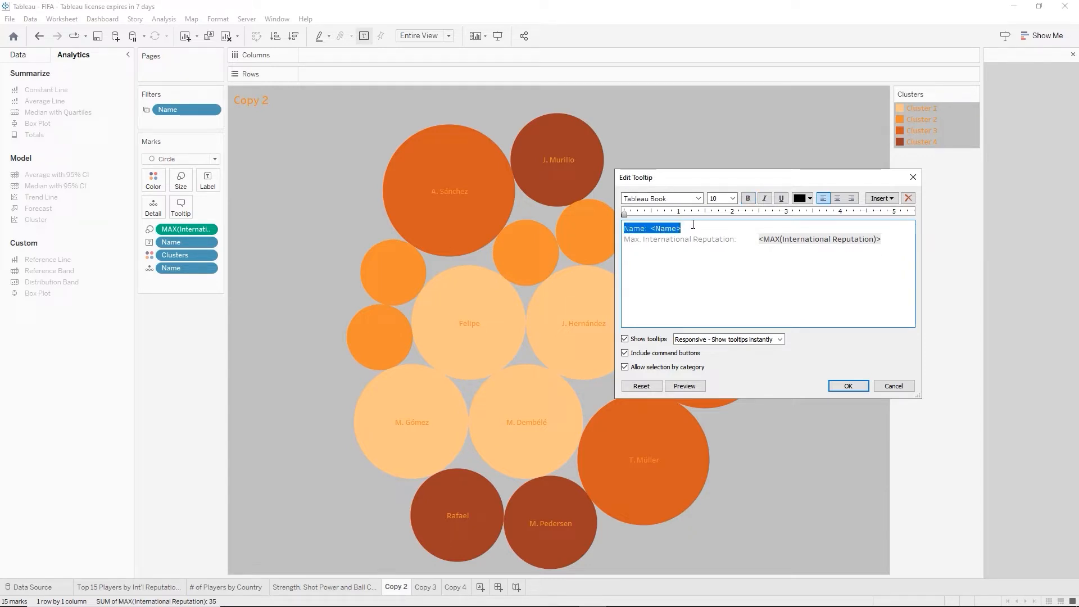
pyautogui.click(732, 198)
pyautogui.click(720, 230)
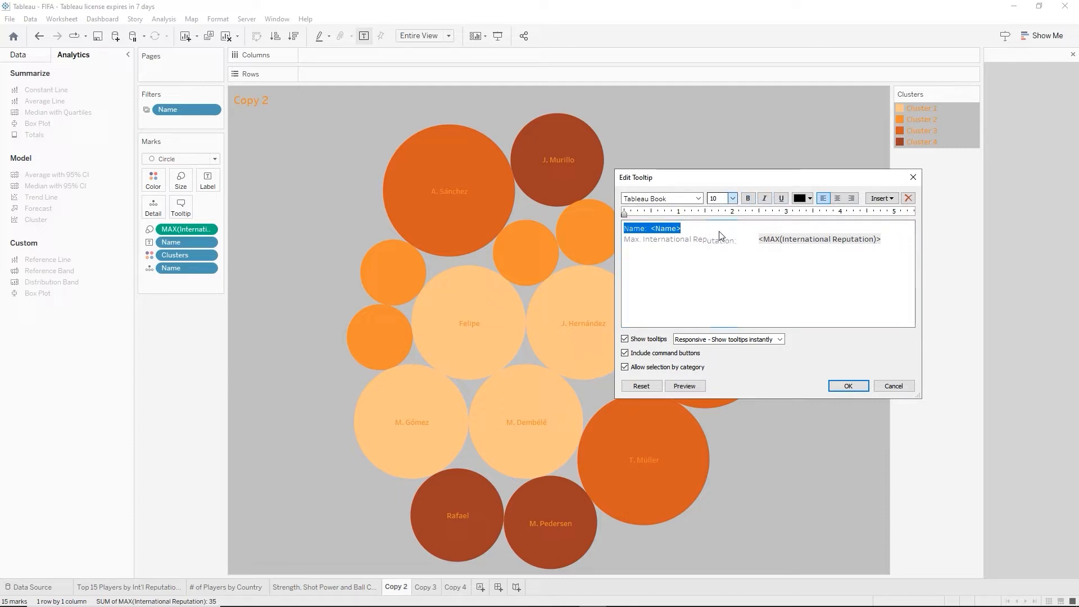
pyautogui.click(748, 199)
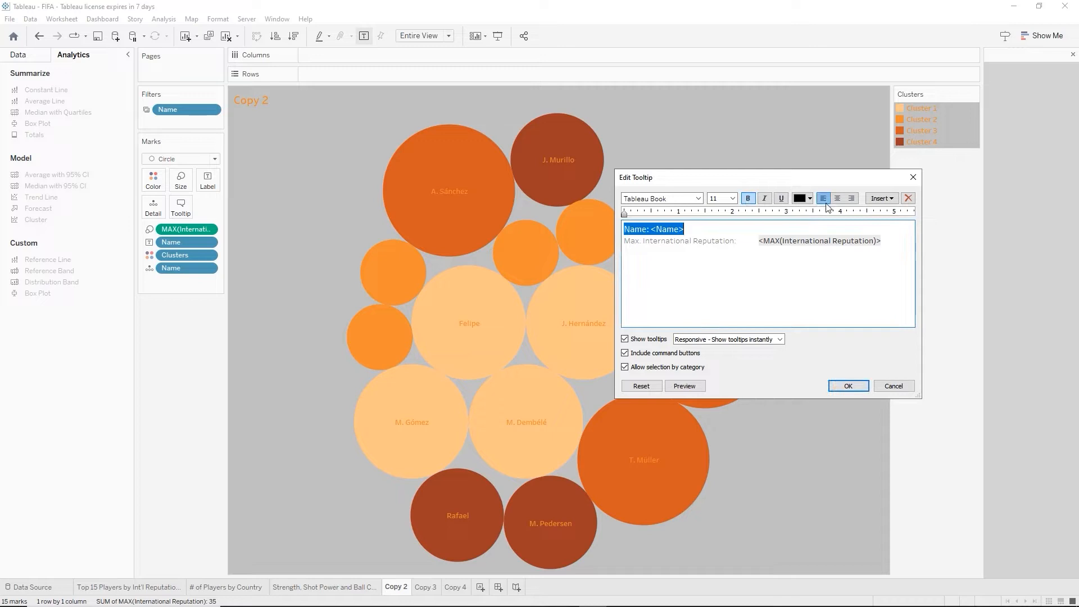
pyautogui.click(801, 200)
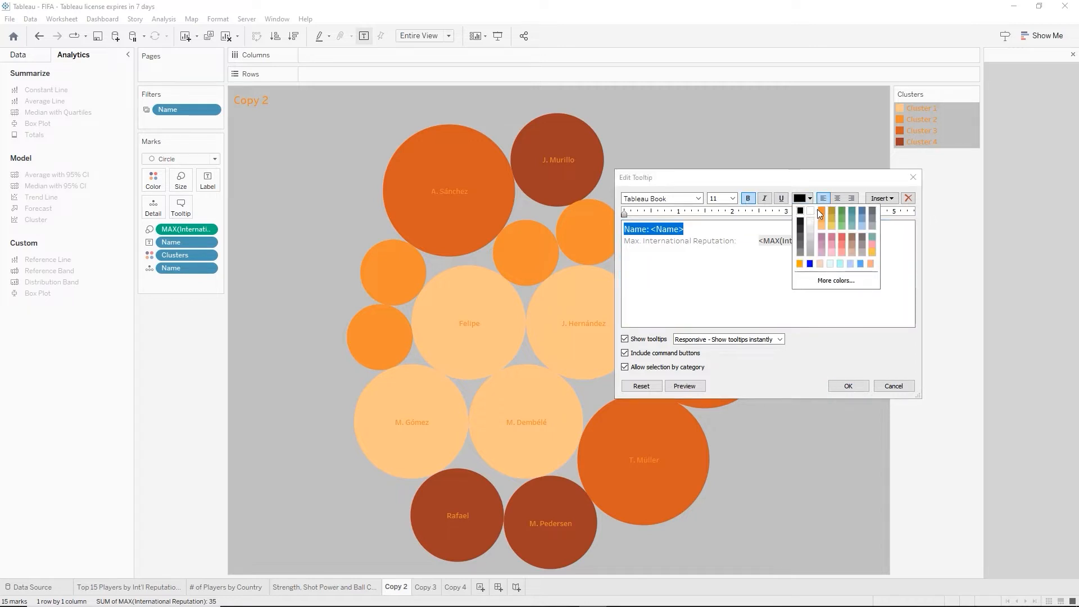
pyautogui.click(822, 211)
pyautogui.click(846, 386)
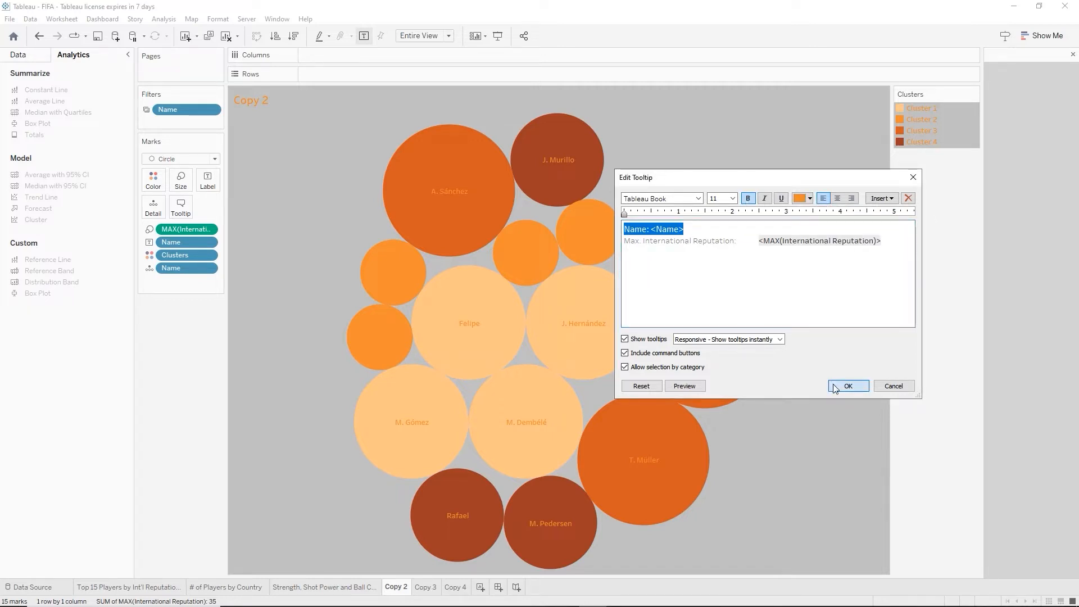
pyautogui.moveTo(585, 330)
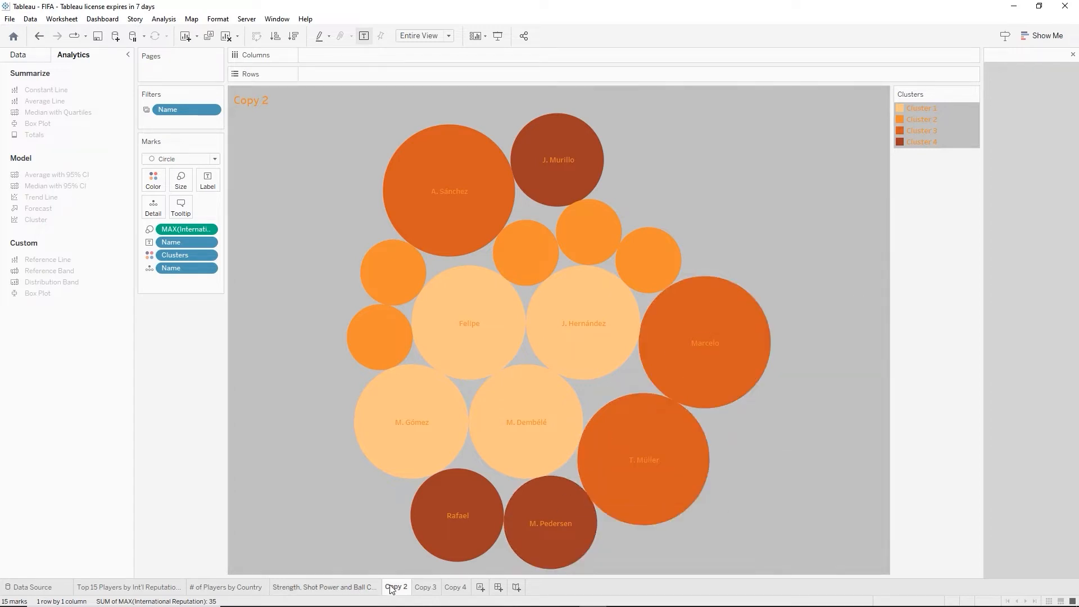
# Rename the Copy 2 sheet "Top 15 Players by Int'l Reputation" and save the workbook
pyautogui.moveTo(395, 591)
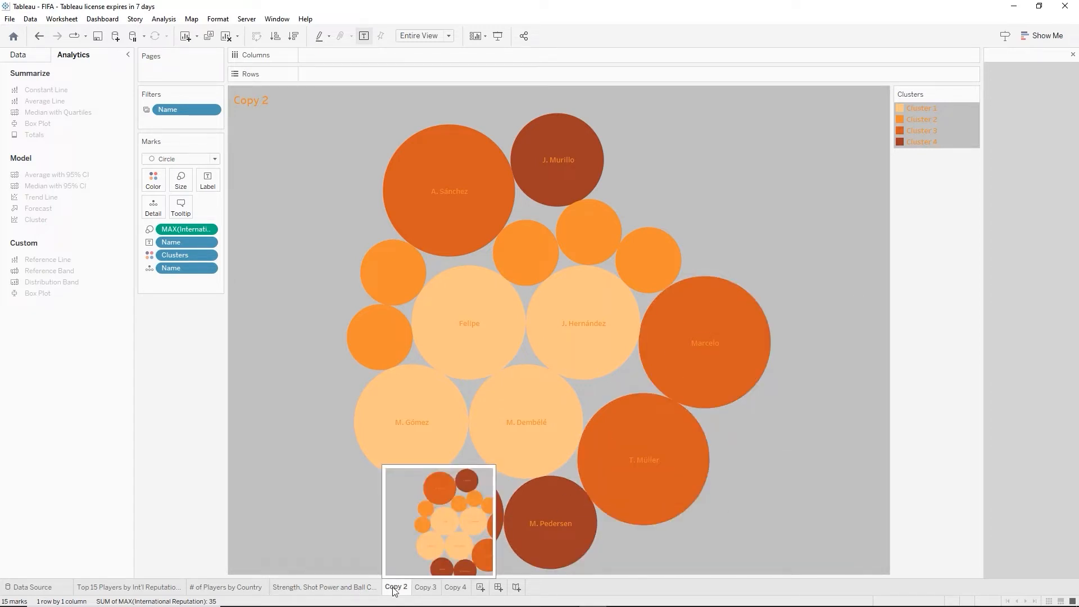
pyautogui.doubleClick(395, 587)
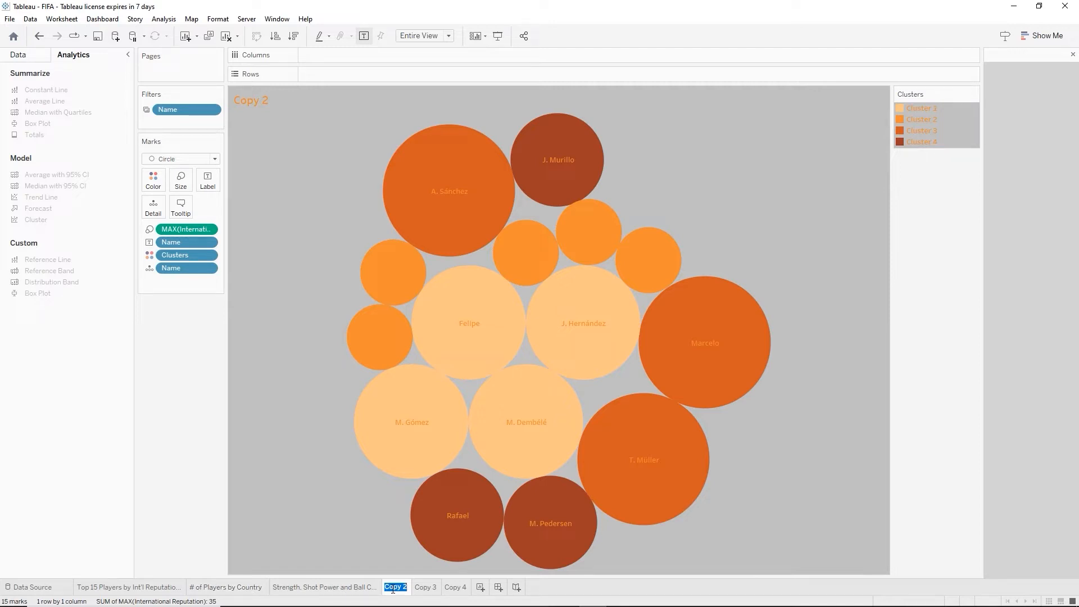
pyautogui.write('Top 15 Players')
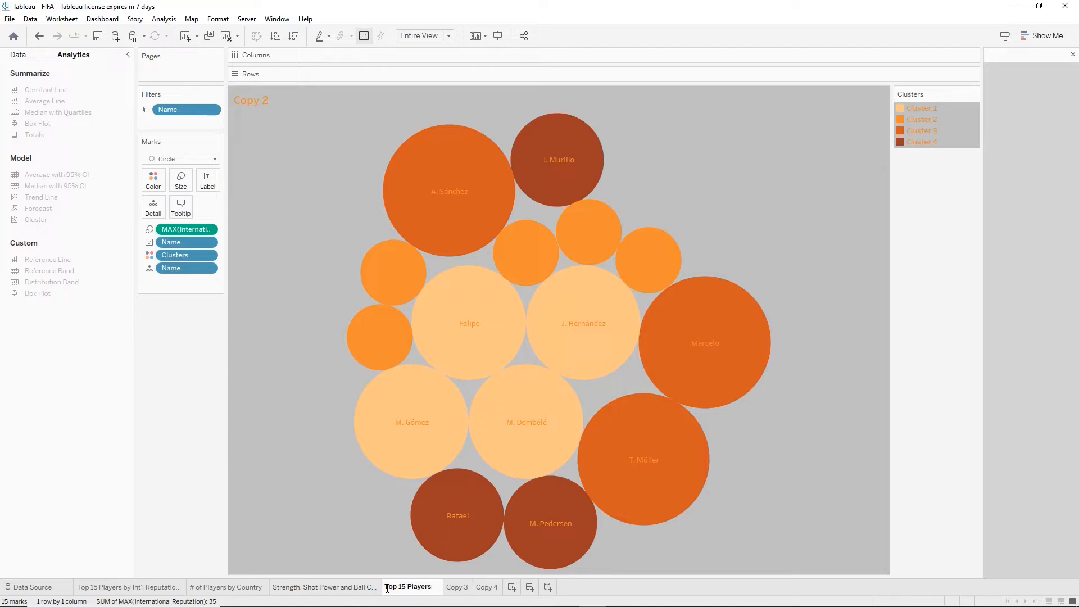
pyautogui.write(' by Int')
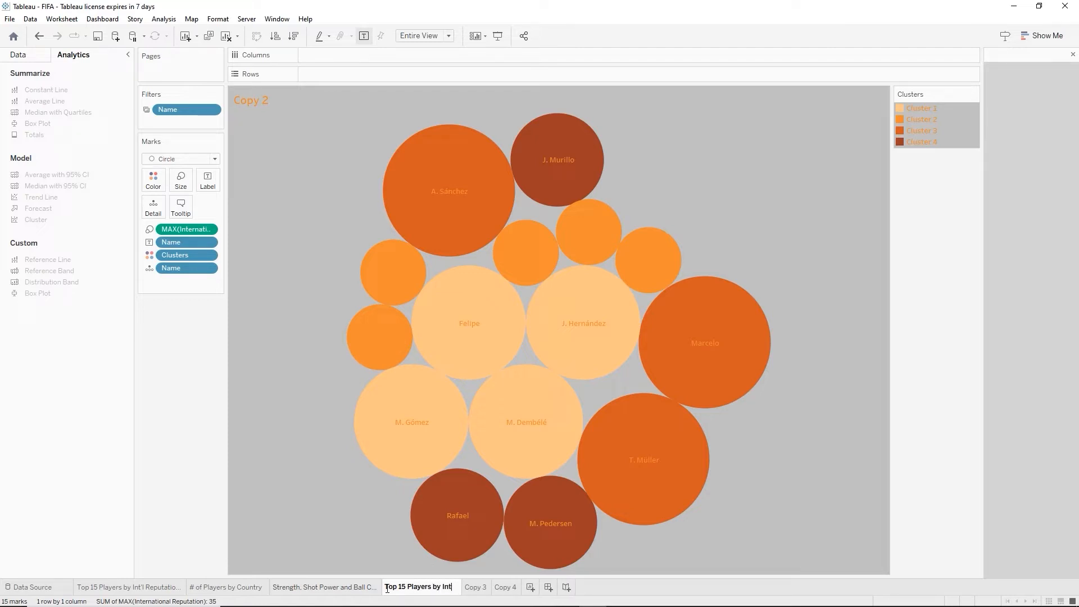
pyautogui.write("'l Rep")
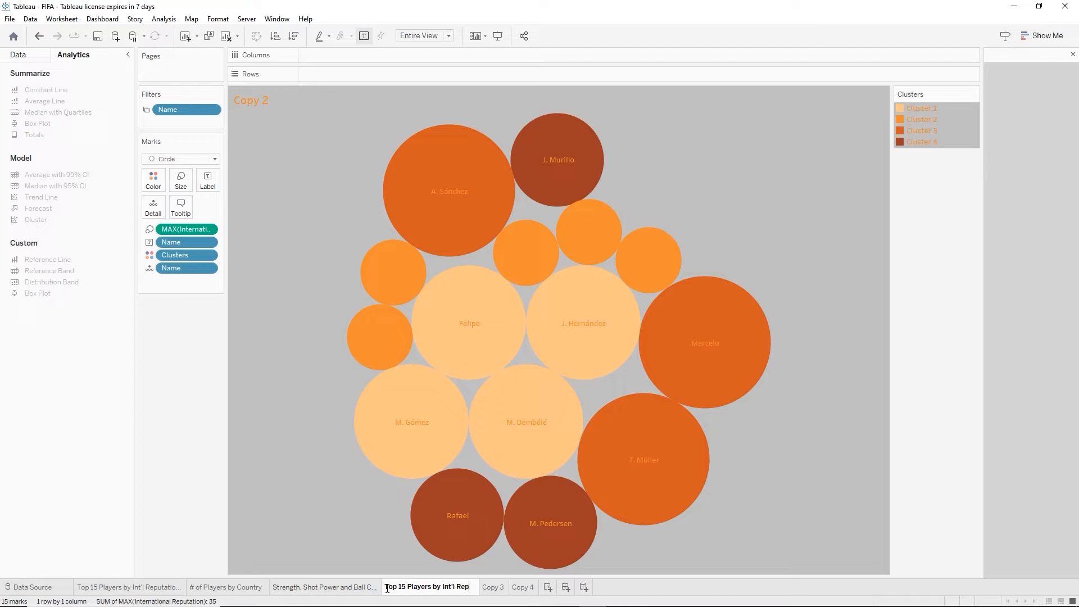
pyautogui.write('utation')
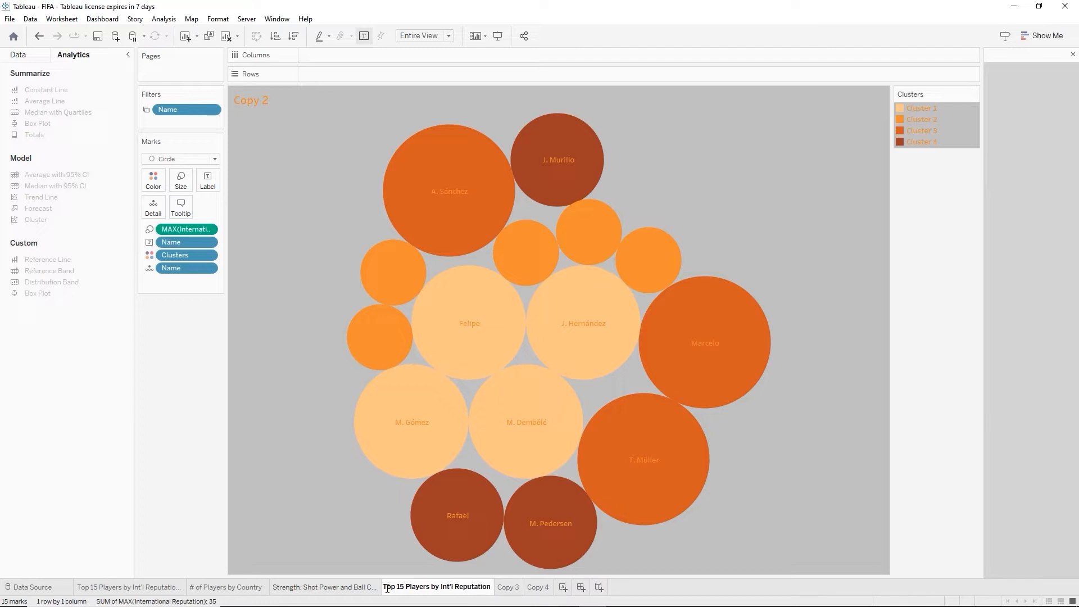
pyautogui.moveTo(382, 583)
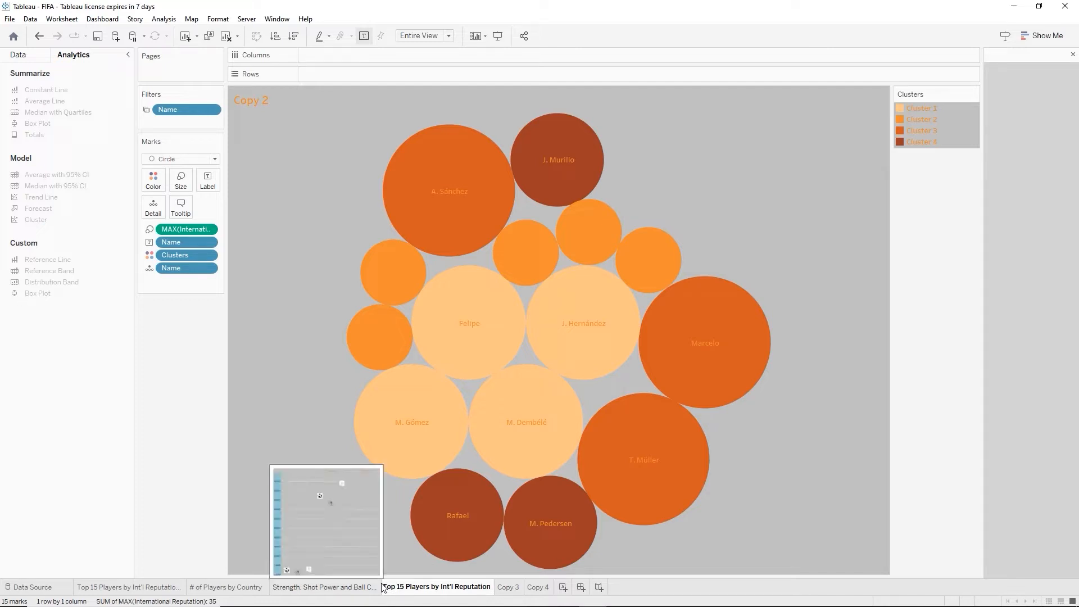
pyautogui.press('Return')
pyautogui.moveTo(489, 334)
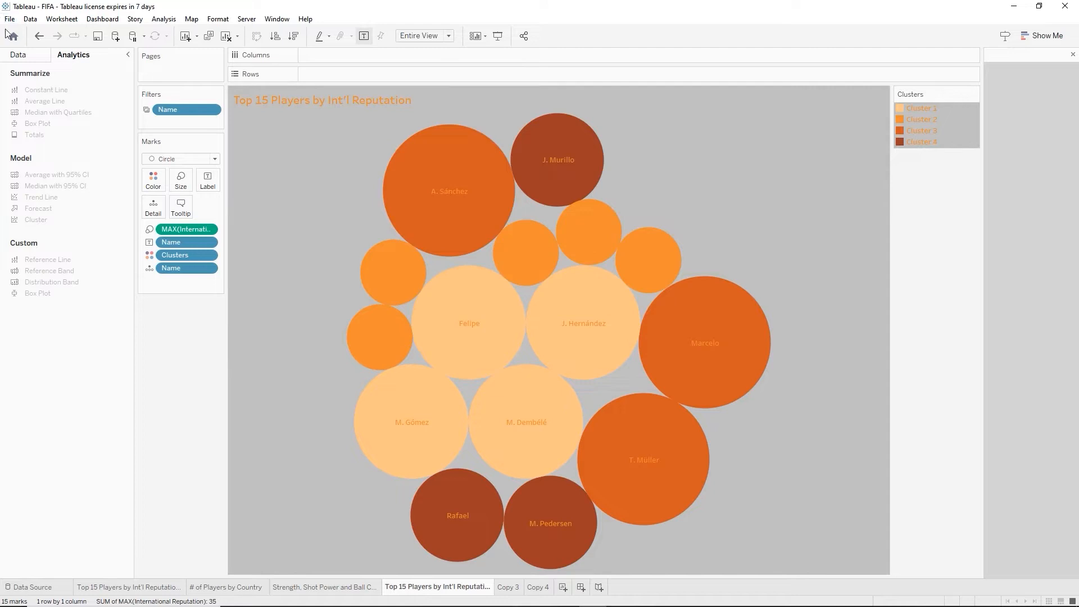
pyautogui.click(98, 38)
# Group the data source's fields by folder instead of by data source table
pyautogui.click(38, 58)
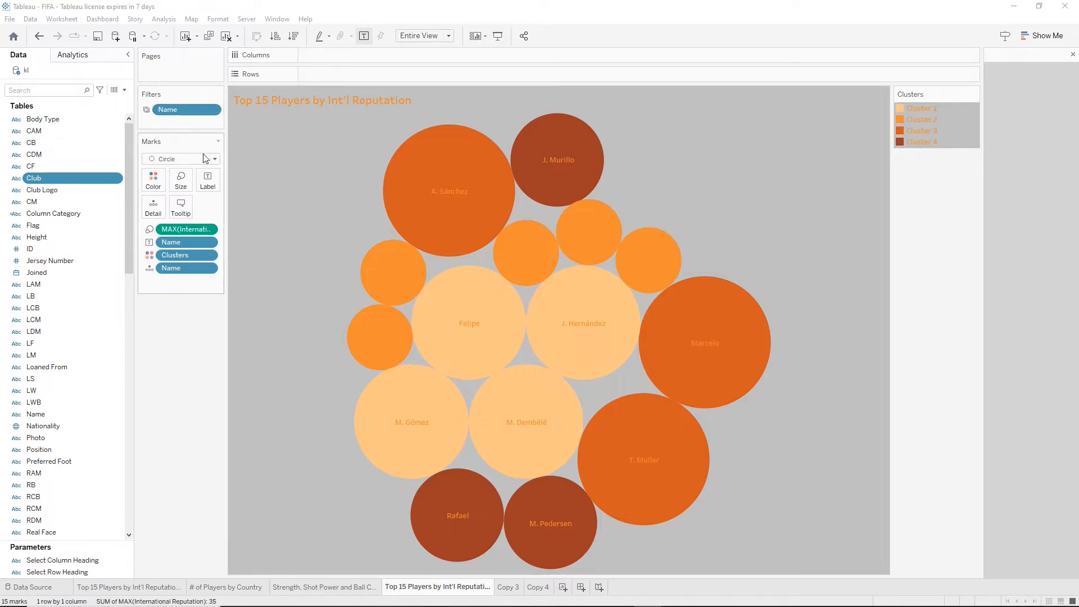
pyautogui.keyDown('ctrl'); pyautogui.click(45, 191); pyautogui.keyUp('ctrl')
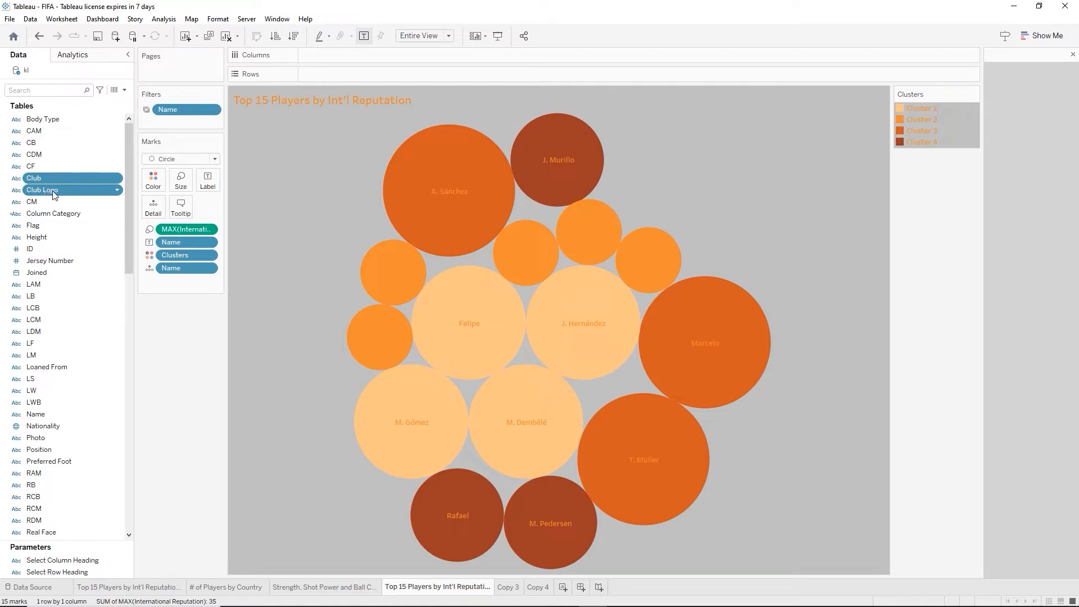
pyautogui.click(117, 179)
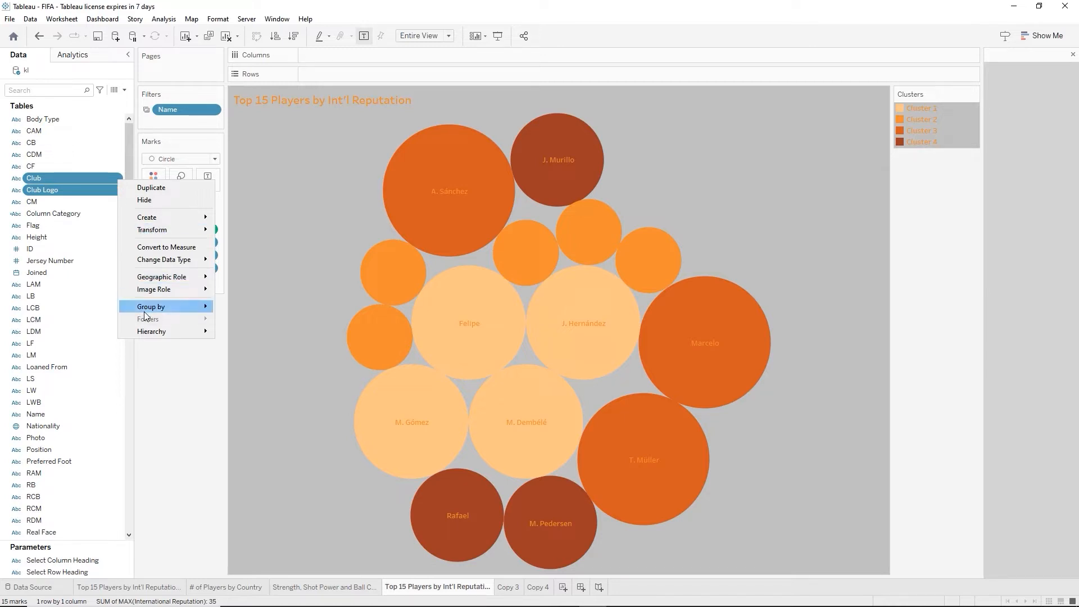
pyautogui.moveTo(145, 309)
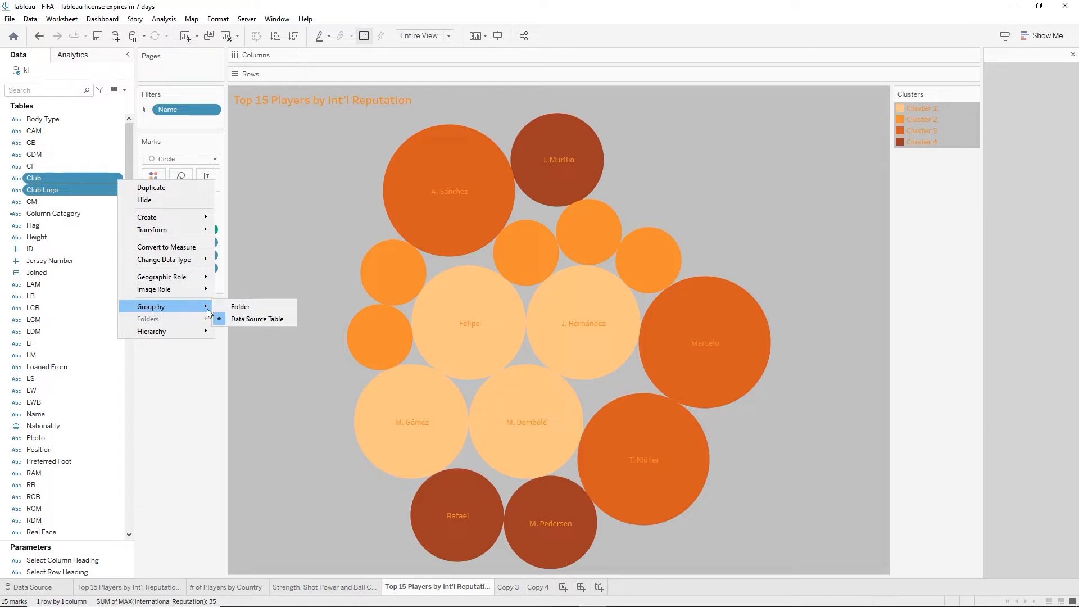
pyautogui.click(224, 305)
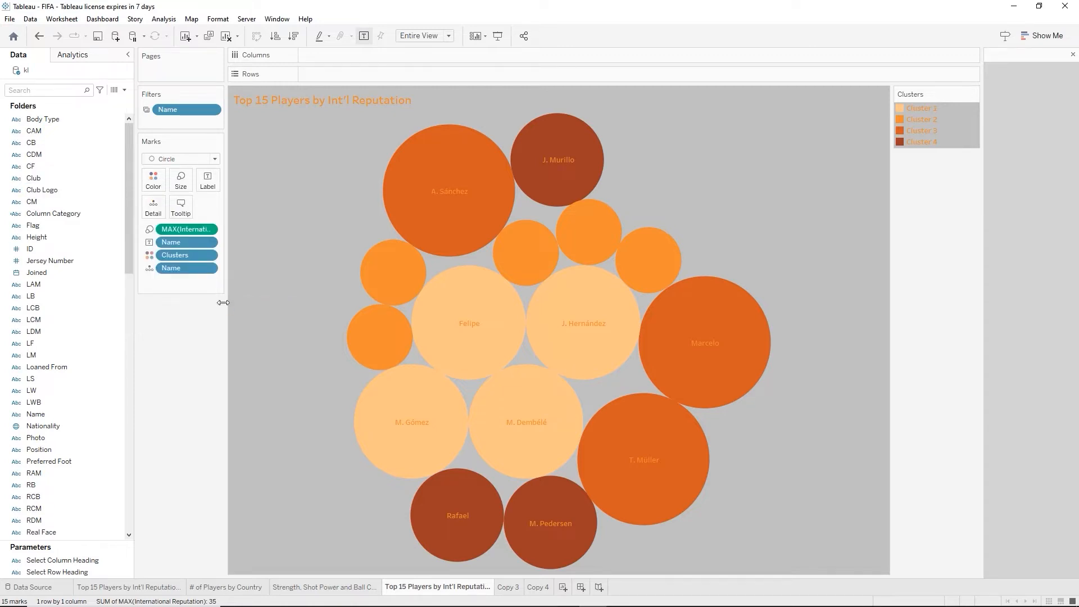
# Put the Club and Club Logo fields into a new folder named "Club Information" and collapse the folder
pyautogui.click(57, 178)
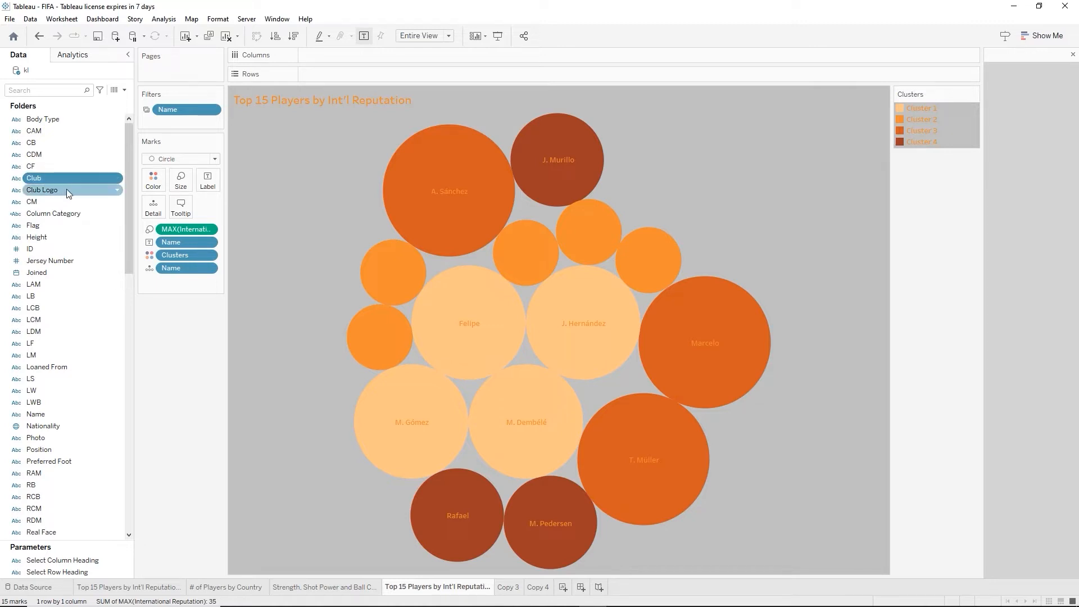
pyautogui.keyDown('ctrl'); pyautogui.click(62, 192); pyautogui.keyUp('ctrl')
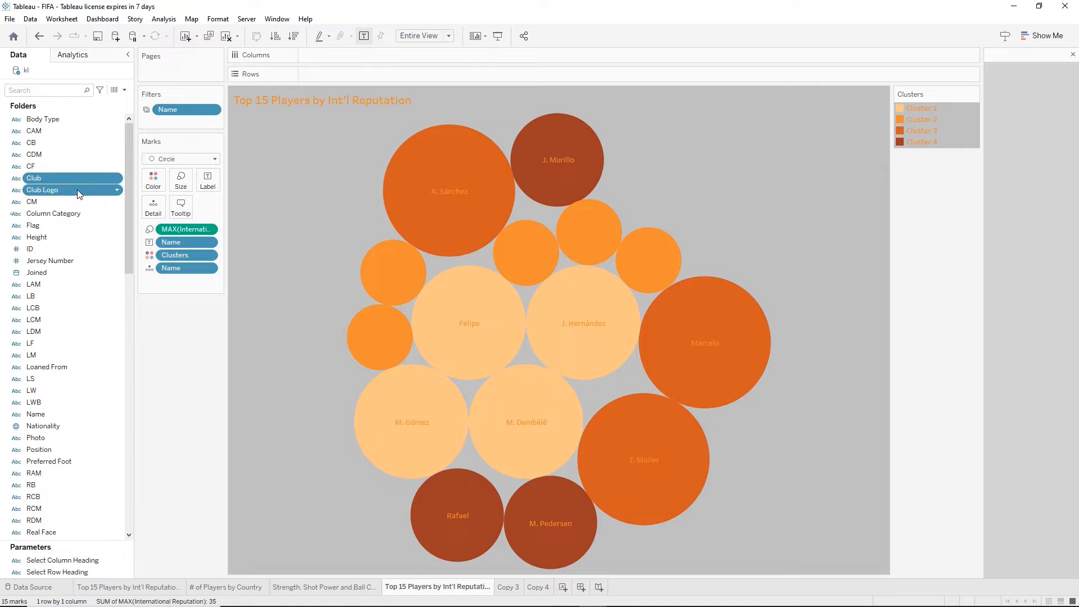
pyautogui.rightClick(115, 181)
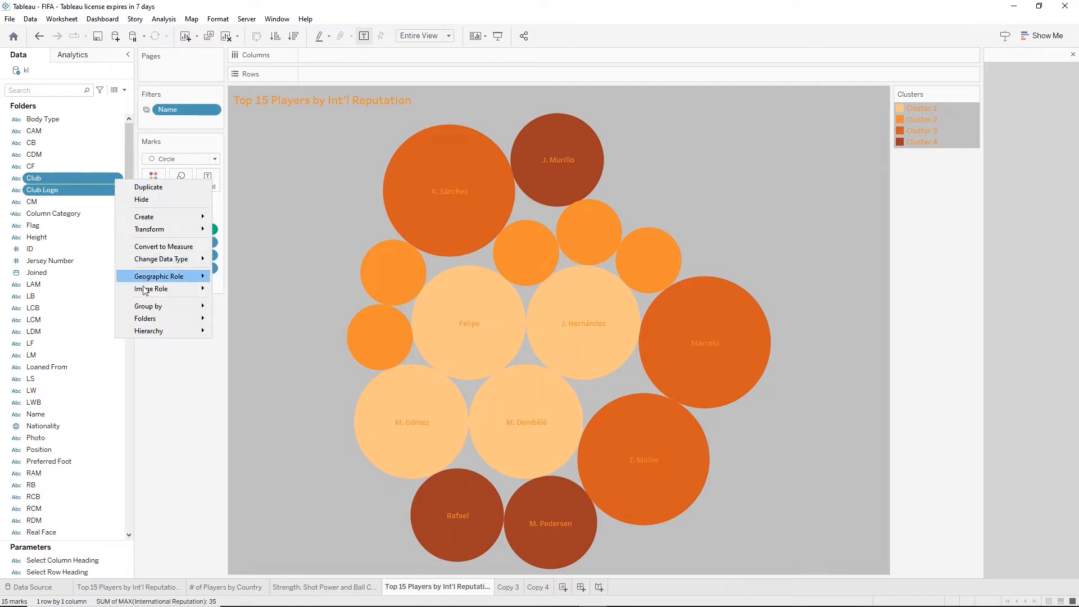
pyautogui.moveTo(155, 318)
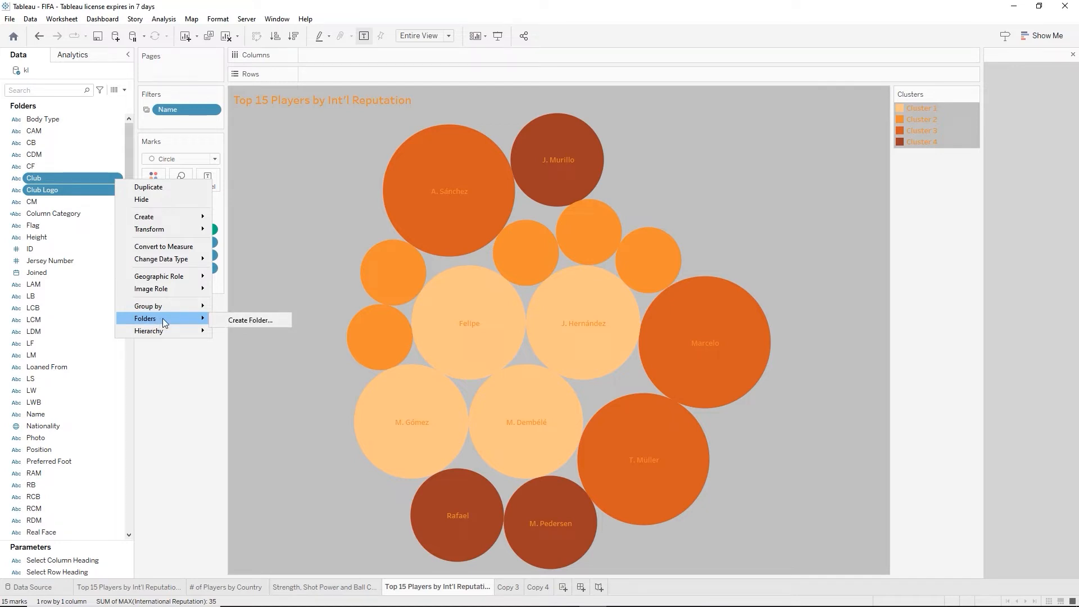
pyautogui.click(229, 319)
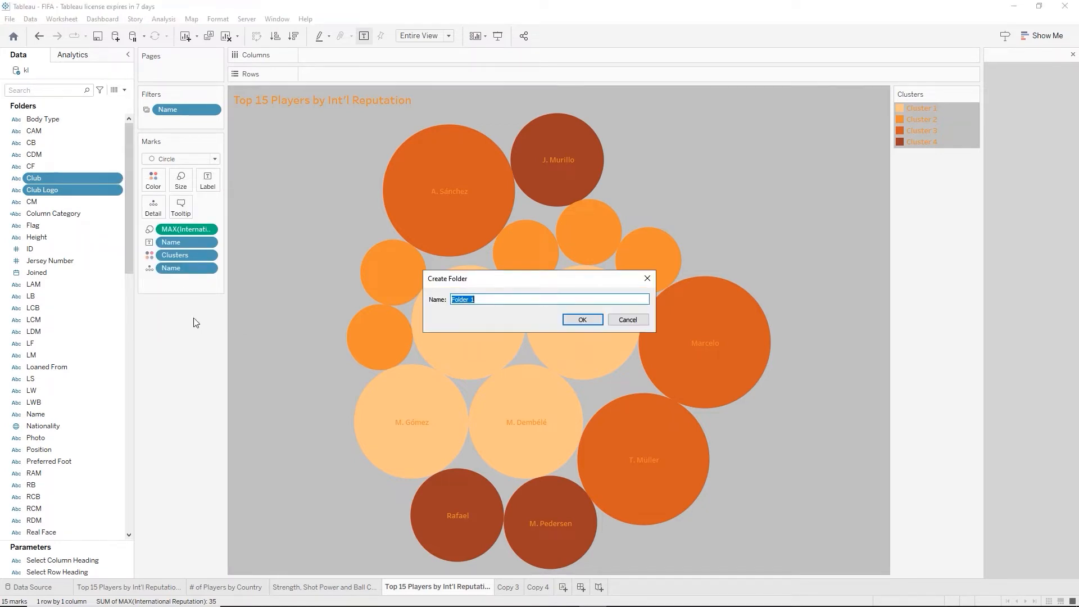
pyautogui.write('Club Information')
pyautogui.click(582, 319)
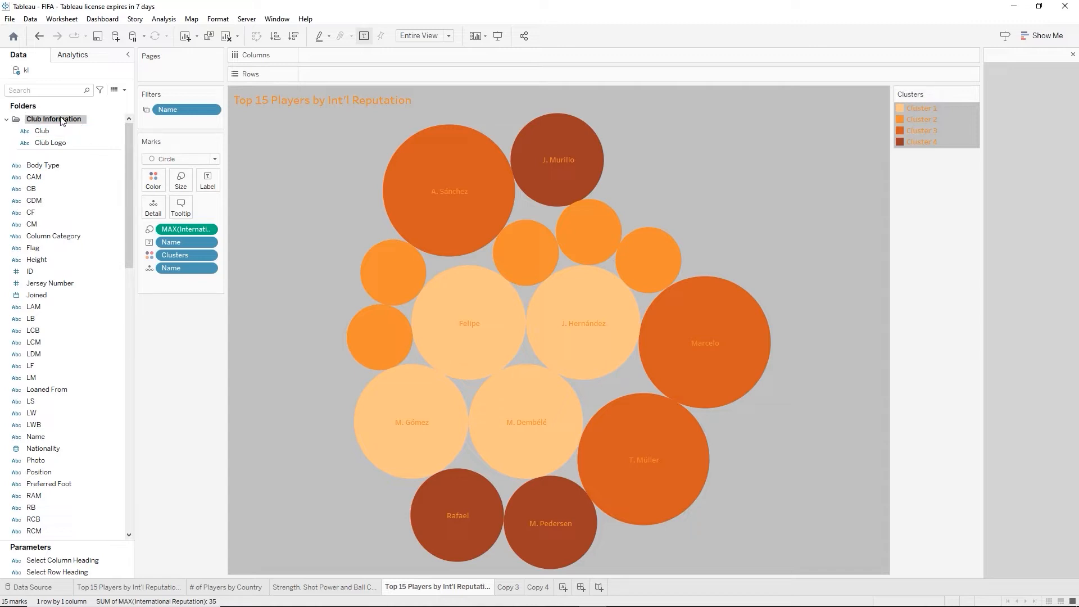
pyautogui.click(7, 121)
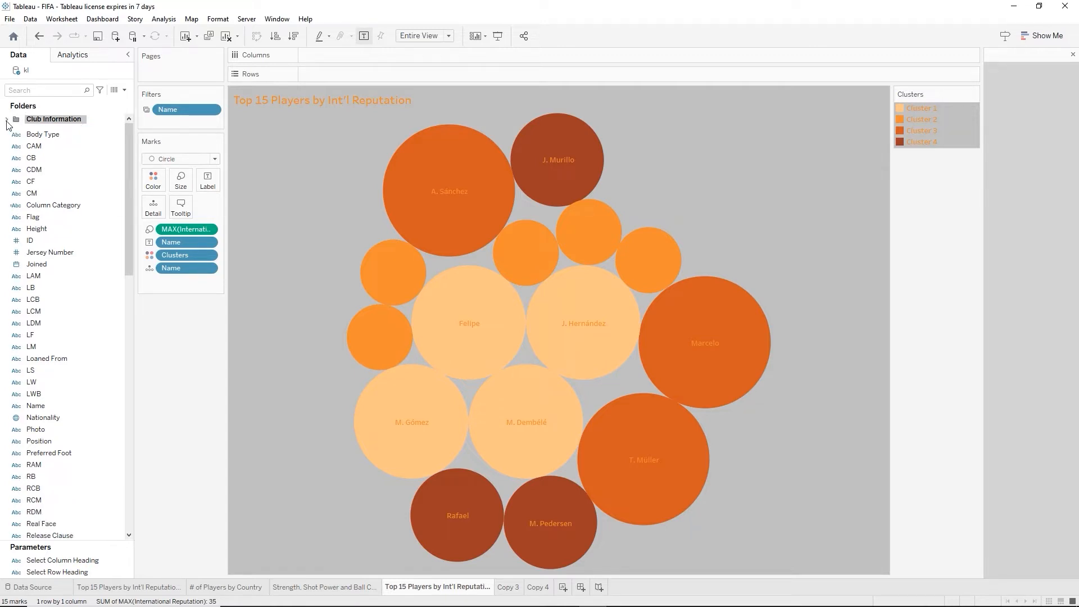
pyautogui.click(7, 120)
pyautogui.click(6, 120)
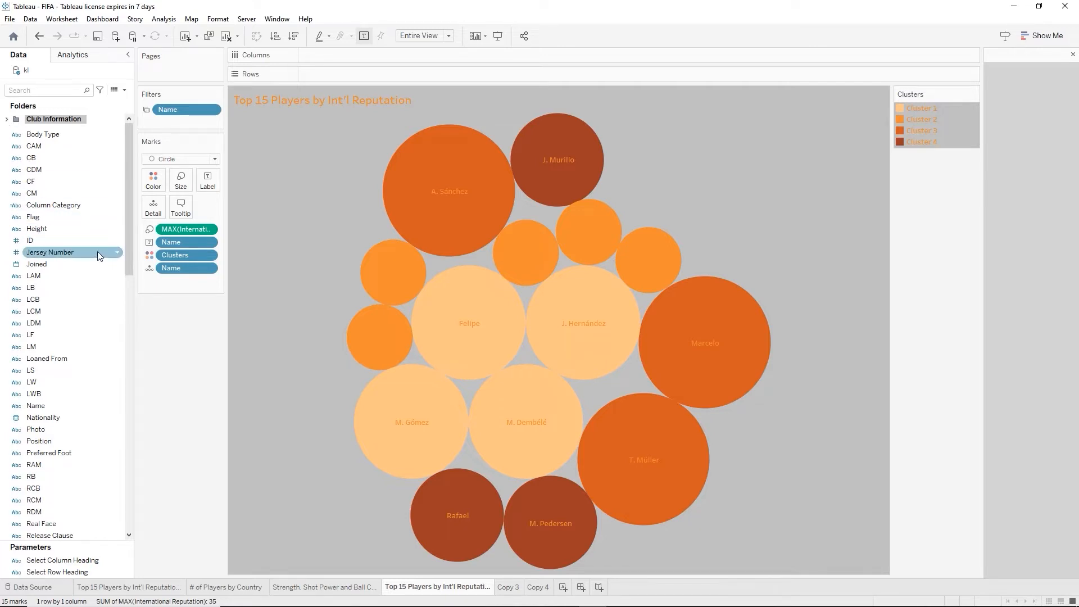
# Put the position-code fields (CAM to CM, LAM to LWB, RAM to RWB, and ST) into a new folder named "Stat Information" and collapse it
pyautogui.click(30, 150)
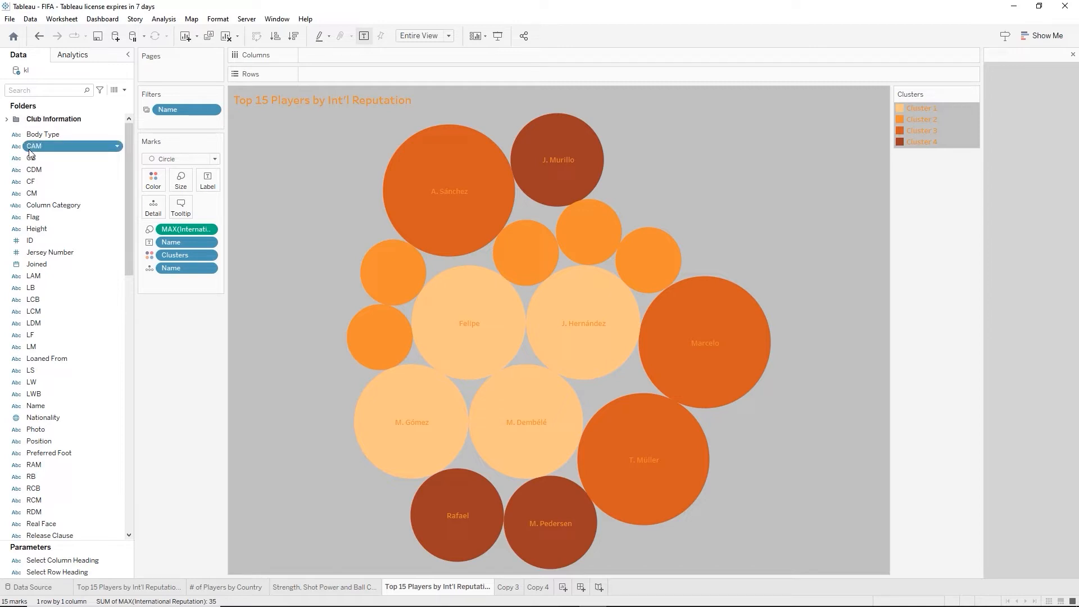
pyautogui.keyDown('shift'); pyautogui.click(34, 194); pyautogui.keyUp('shift')
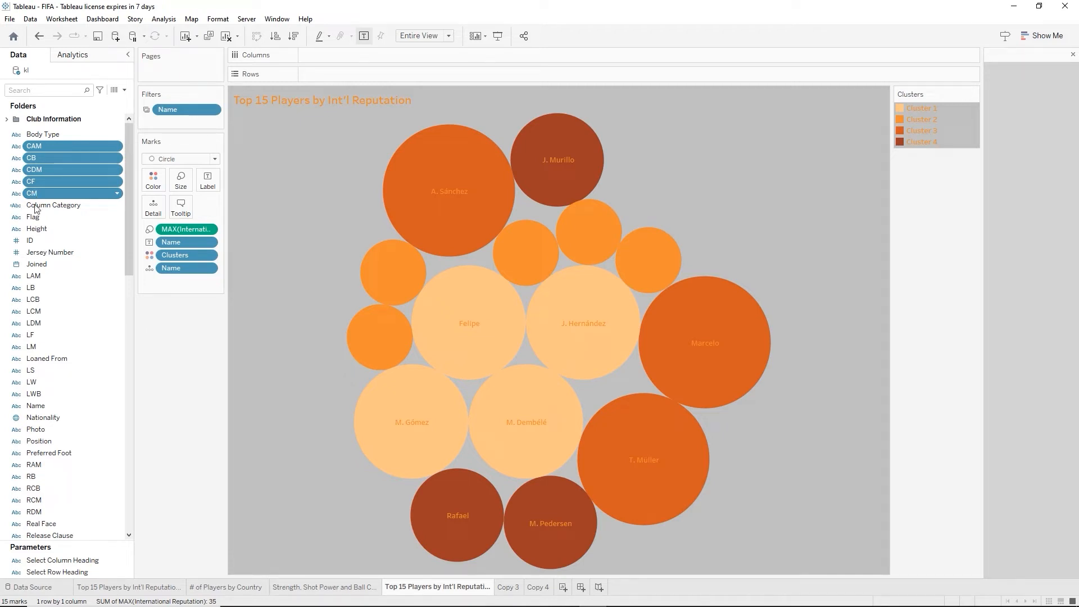
pyautogui.keyDown('ctrl'); pyautogui.click(31, 280); pyautogui.keyUp('ctrl')
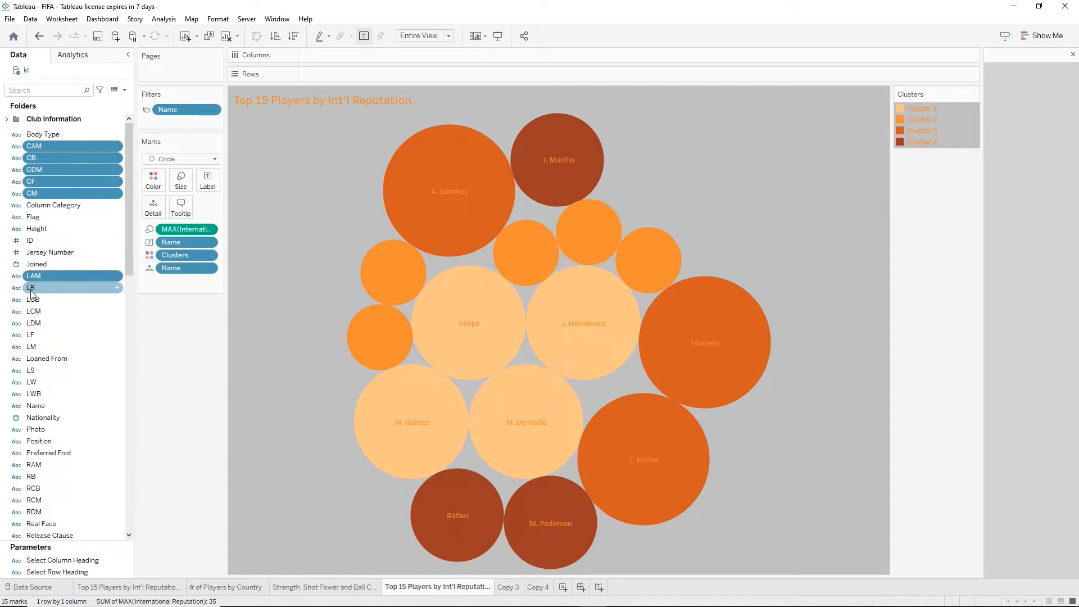
pyautogui.keyDown('ctrl'); pyautogui.click(31, 288); pyautogui.keyUp('ctrl')
pyautogui.keyDown('ctrl'); pyautogui.click(32, 300); pyautogui.keyUp('ctrl')
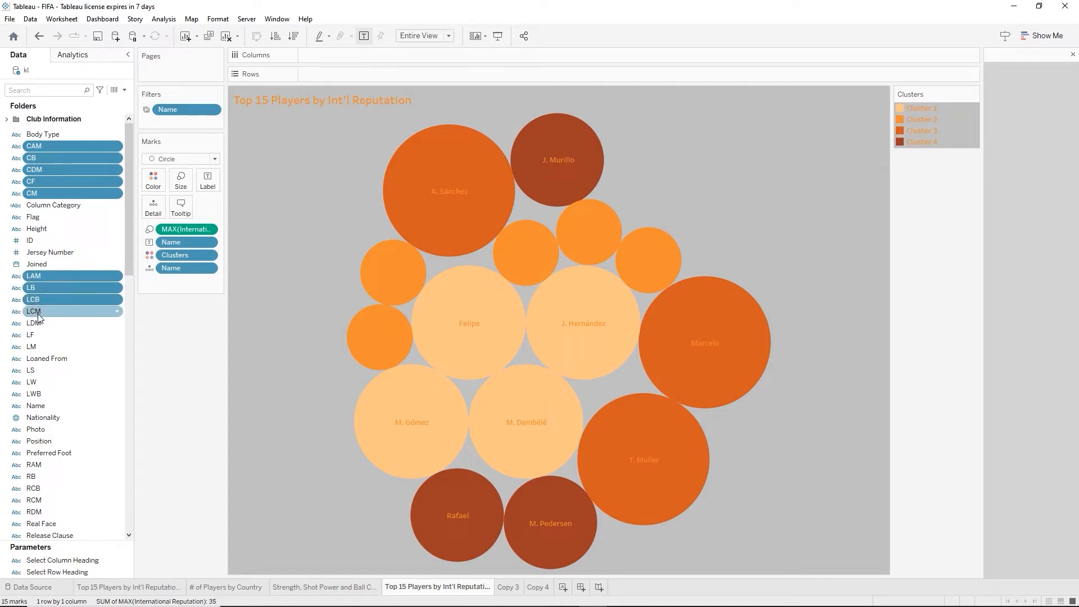
pyautogui.keyDown('ctrl'); pyautogui.click(38, 314); pyautogui.keyUp('ctrl')
pyautogui.keyDown('ctrl'); pyautogui.click(34, 324); pyautogui.keyUp('ctrl')
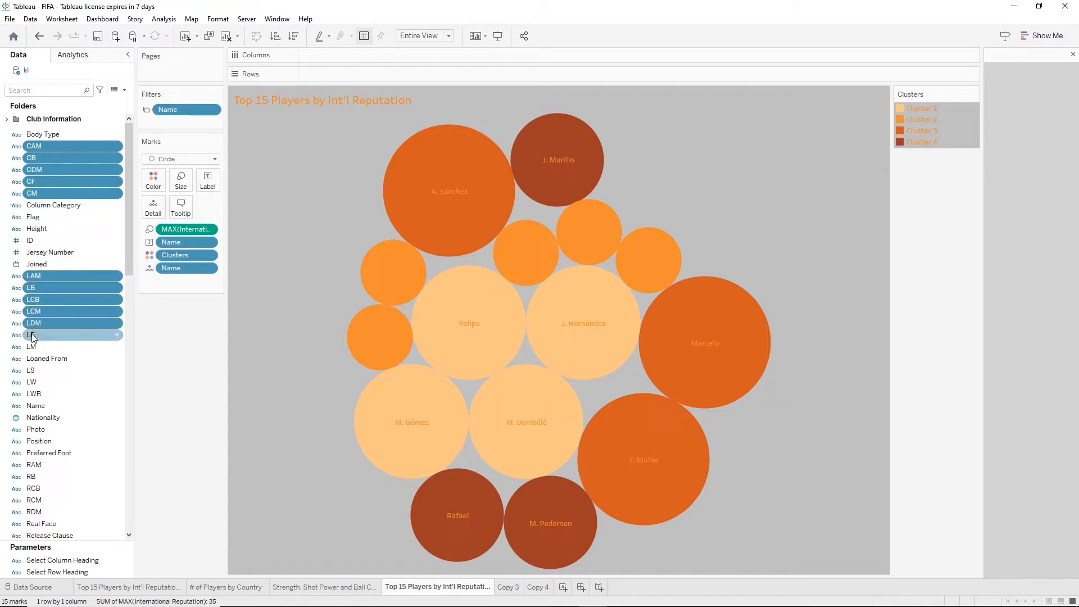
pyautogui.keyDown('ctrl'); pyautogui.click(31, 336); pyautogui.keyUp('ctrl')
pyautogui.keyDown('ctrl'); pyautogui.click(31, 348); pyautogui.keyUp('ctrl')
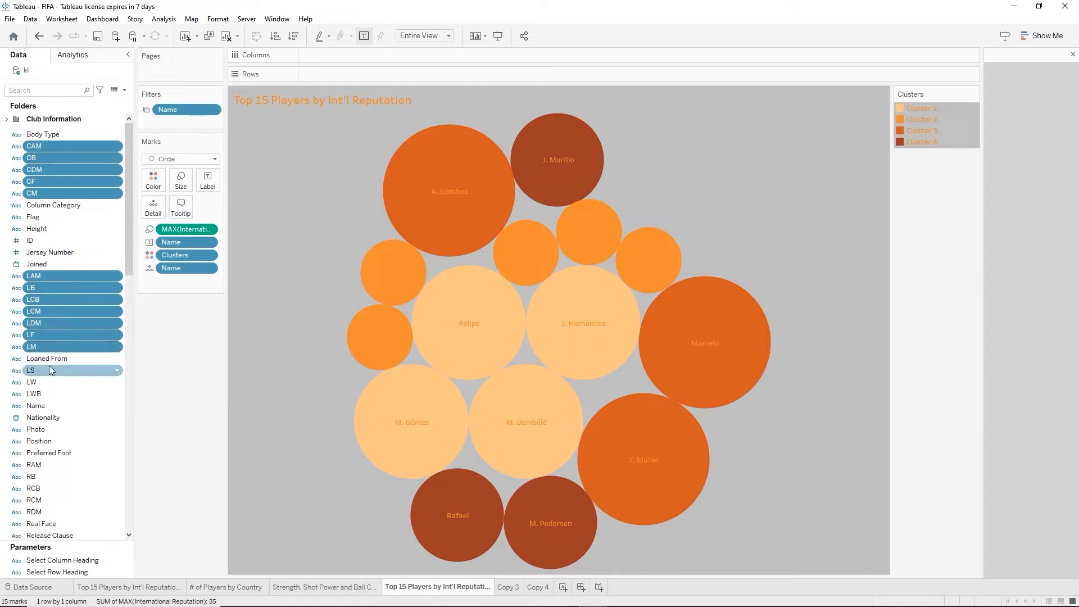
pyautogui.keyDown('ctrl'); pyautogui.click(48, 369); pyautogui.keyUp('ctrl')
pyautogui.keyDown('ctrl'); pyautogui.click(43, 381); pyautogui.keyUp('ctrl')
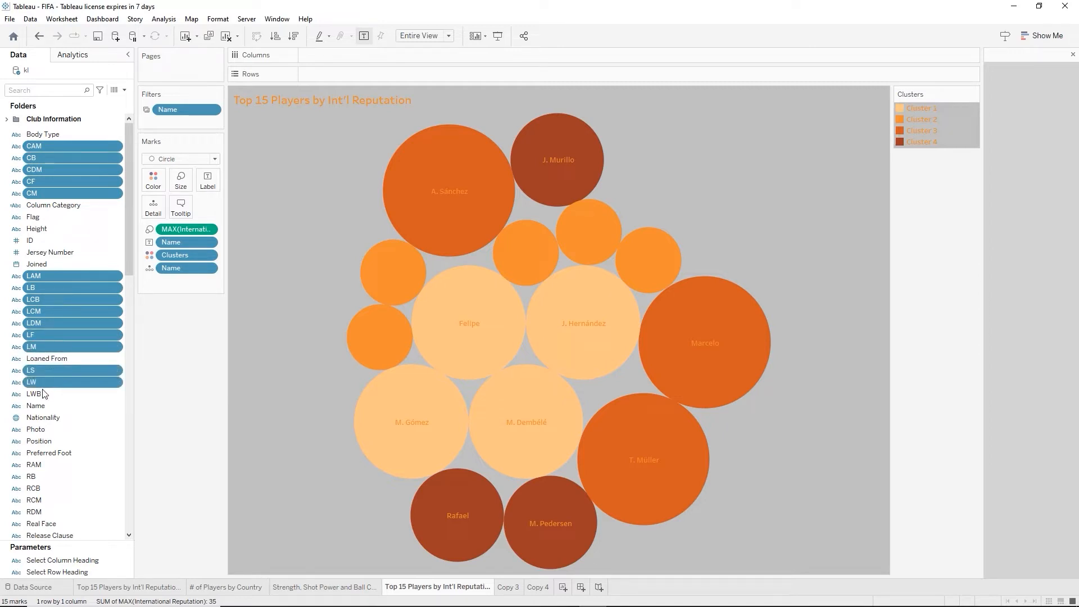
pyautogui.keyDown('ctrl'); pyautogui.click(42, 392); pyautogui.keyUp('ctrl')
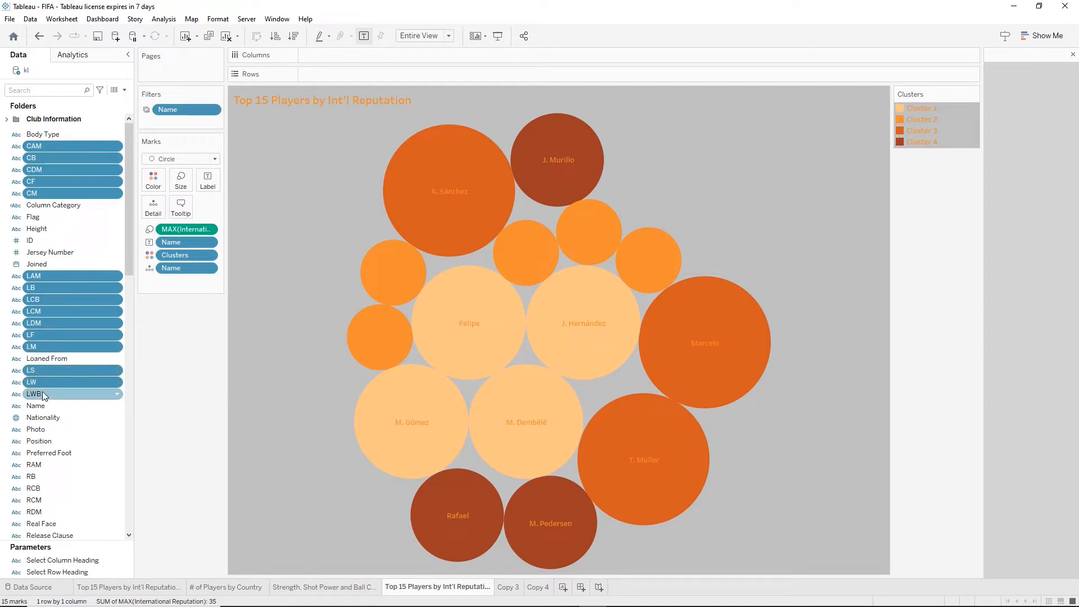
pyautogui.keyDown('ctrl'); pyautogui.click(45, 467); pyautogui.keyUp('ctrl')
pyautogui.keyDown('ctrl'); pyautogui.click(39, 476); pyautogui.keyUp('ctrl')
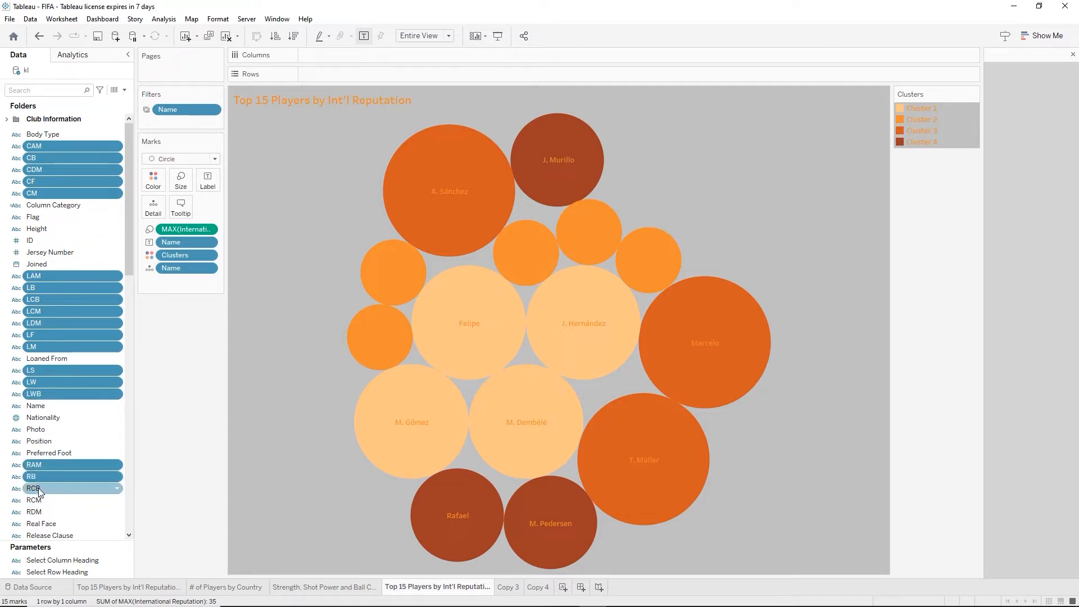
pyautogui.keyDown('ctrl'); pyautogui.click(39, 491); pyautogui.keyUp('ctrl')
pyautogui.keyDown('ctrl'); pyautogui.click(34, 500); pyautogui.keyUp('ctrl')
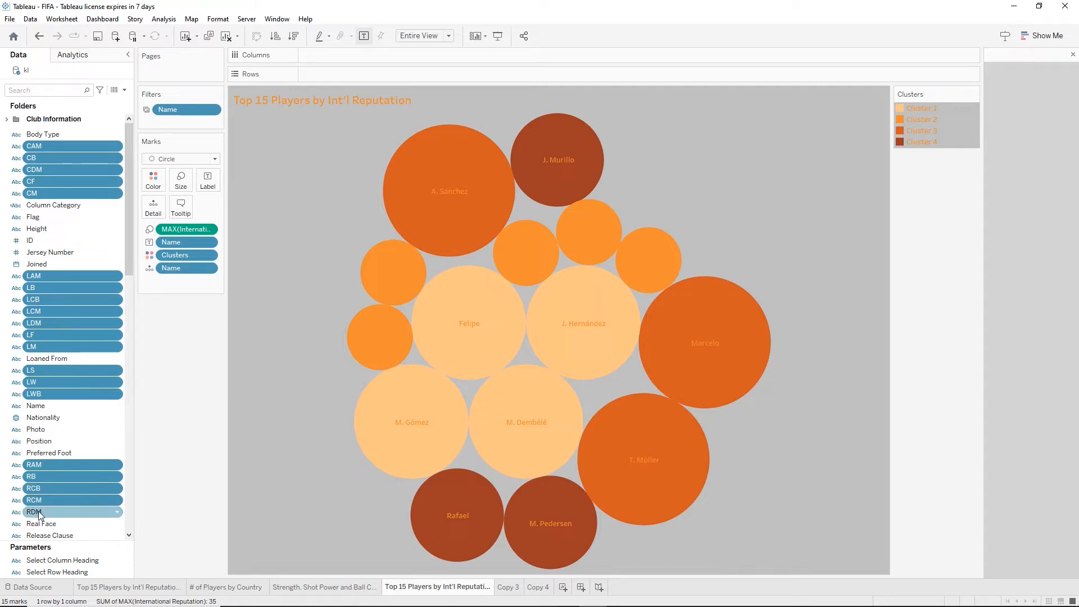
pyautogui.keyDown('ctrl'); pyautogui.click(39, 511); pyautogui.keyUp('ctrl')
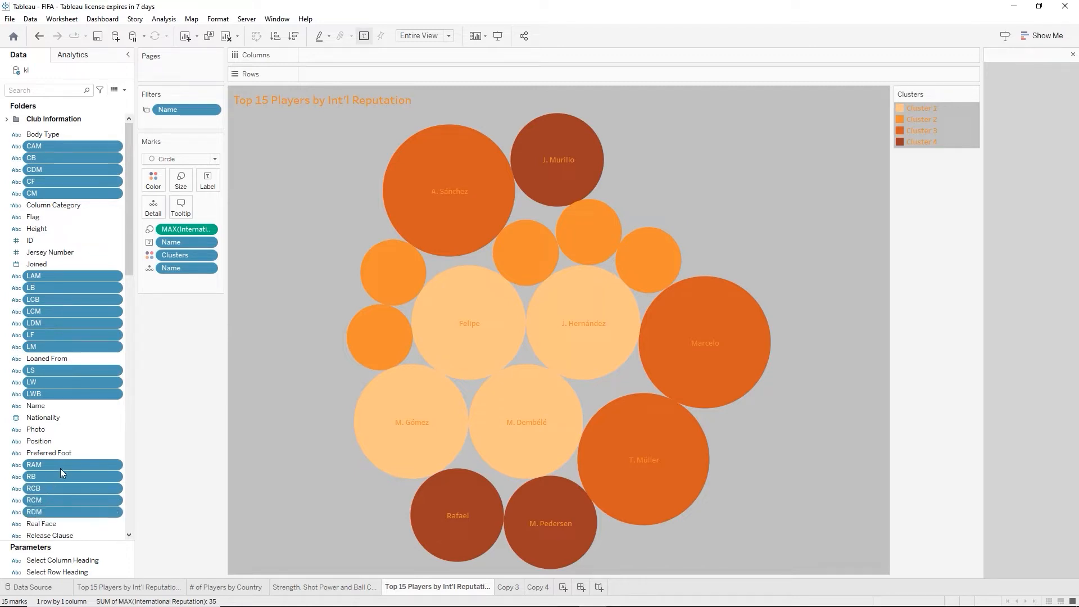
pyautogui.scroll(-5, 93, 425)
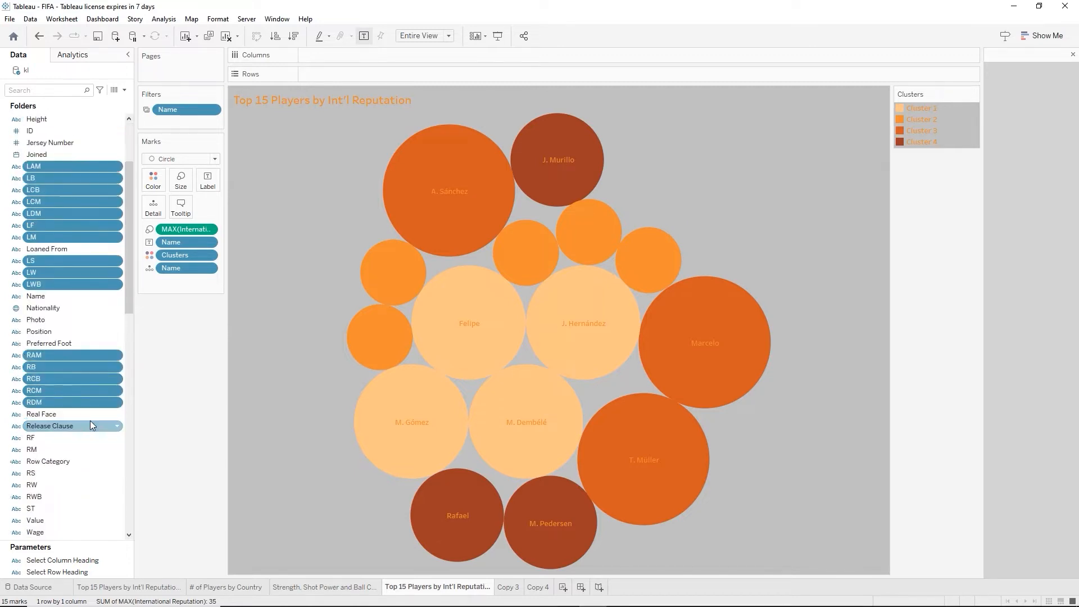
pyautogui.scroll(-2, 90, 421)
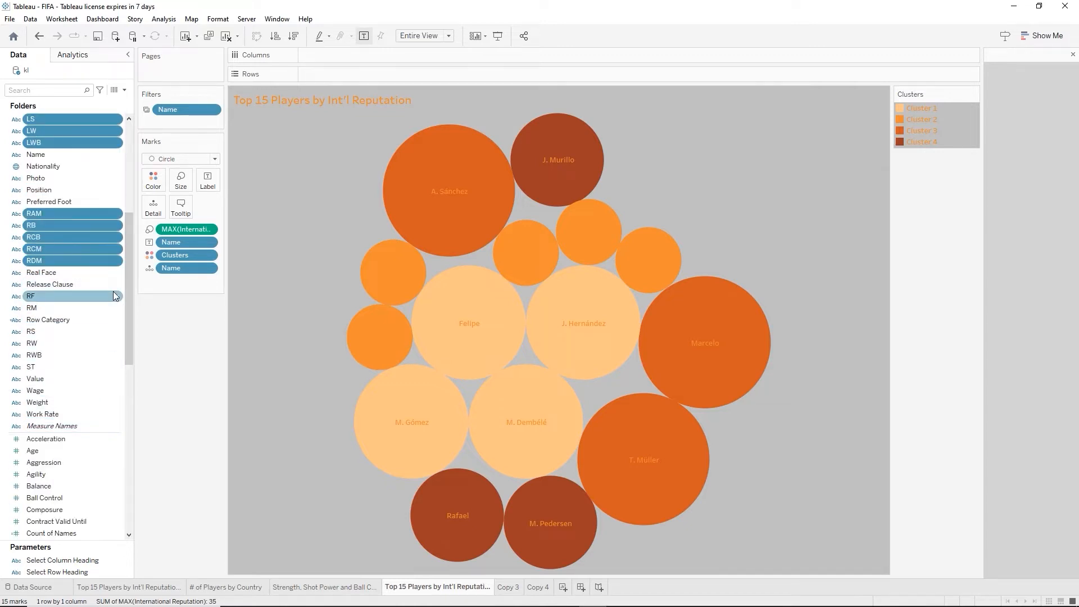
pyautogui.keyDown('ctrl'); pyautogui.click(33, 297); pyautogui.keyUp('ctrl')
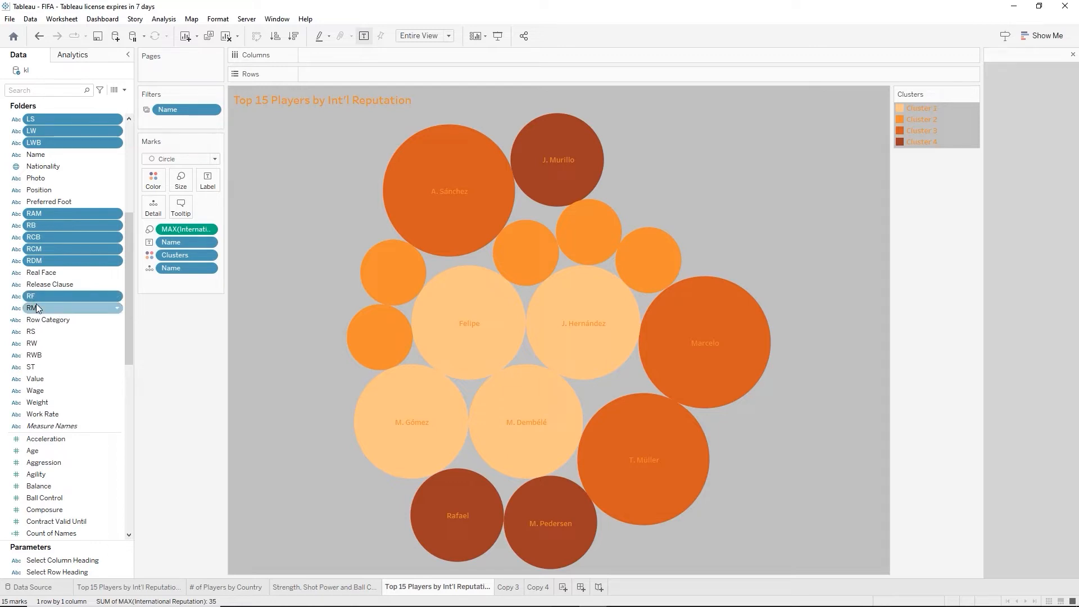
pyautogui.keyDown('ctrl'); pyautogui.click(37, 308); pyautogui.keyUp('ctrl')
pyautogui.keyDown('ctrl'); pyautogui.click(39, 330); pyautogui.keyUp('ctrl')
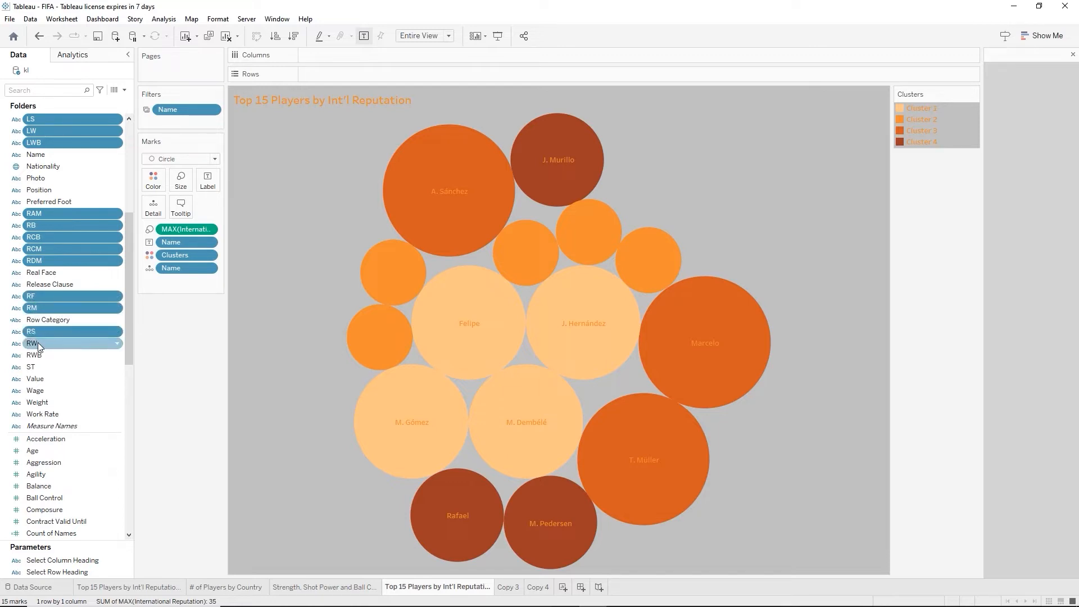
pyautogui.keyDown('ctrl'); pyautogui.click(38, 344); pyautogui.keyUp('ctrl')
pyautogui.keyDown('ctrl'); pyautogui.click(39, 355); pyautogui.keyUp('ctrl')
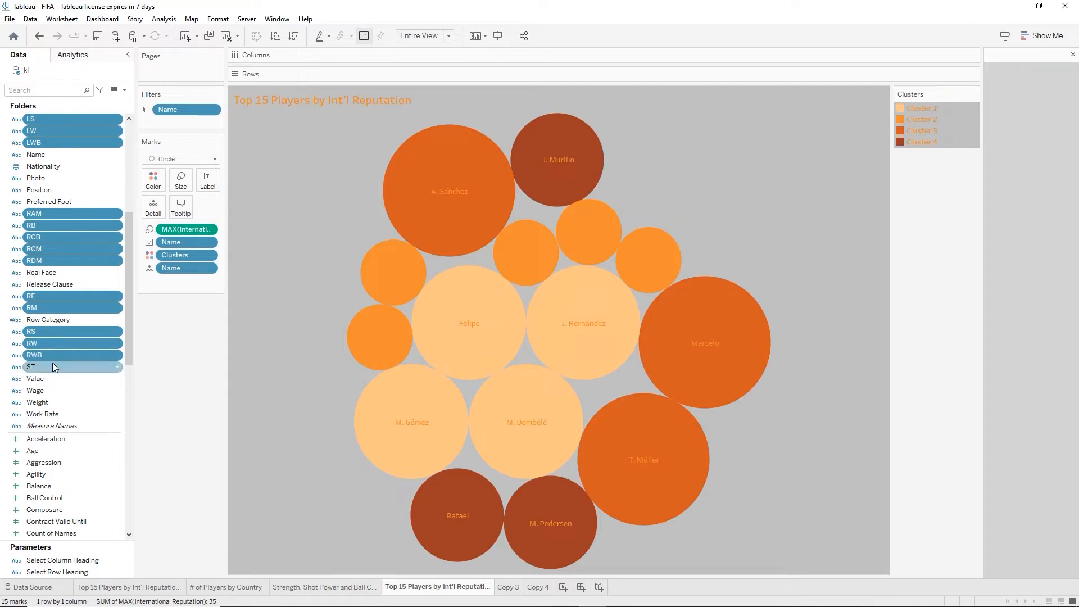
pyautogui.keyDown('ctrl'); pyautogui.click(36, 366); pyautogui.keyUp('ctrl')
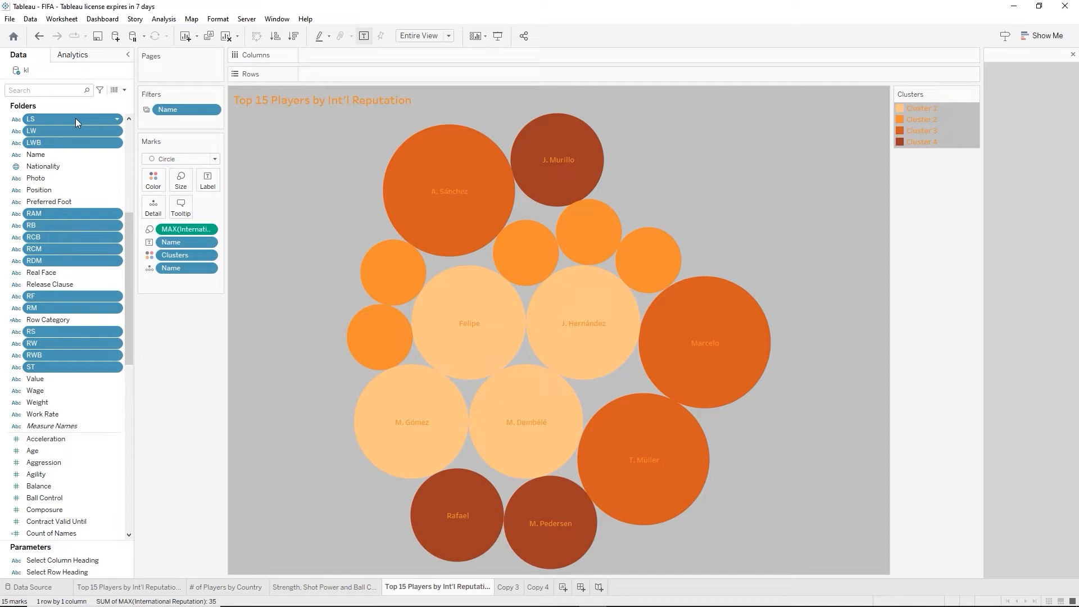
pyautogui.click(118, 119)
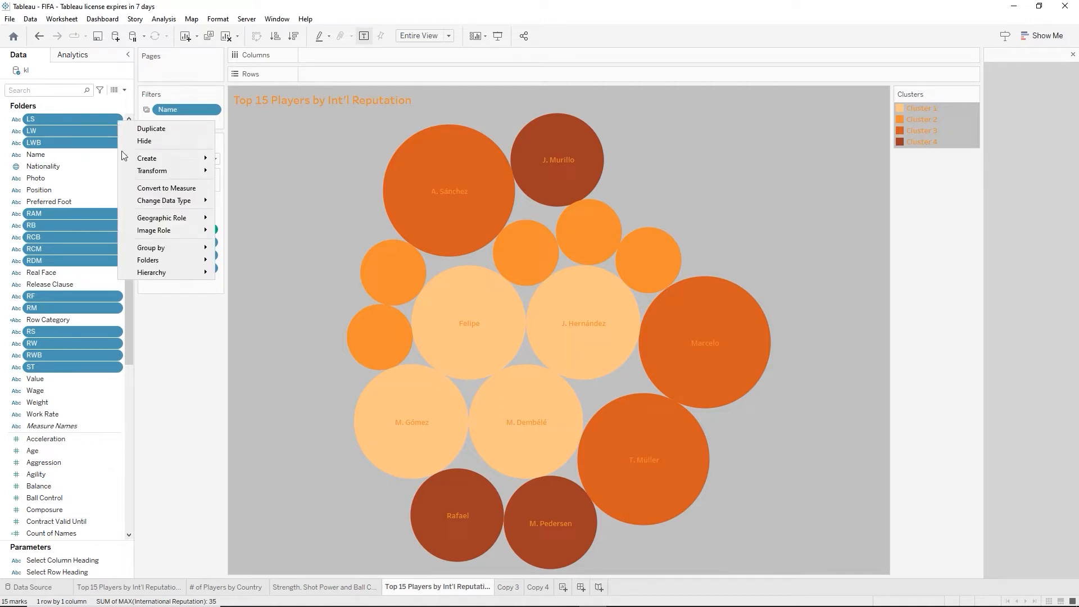
pyautogui.moveTo(149, 259)
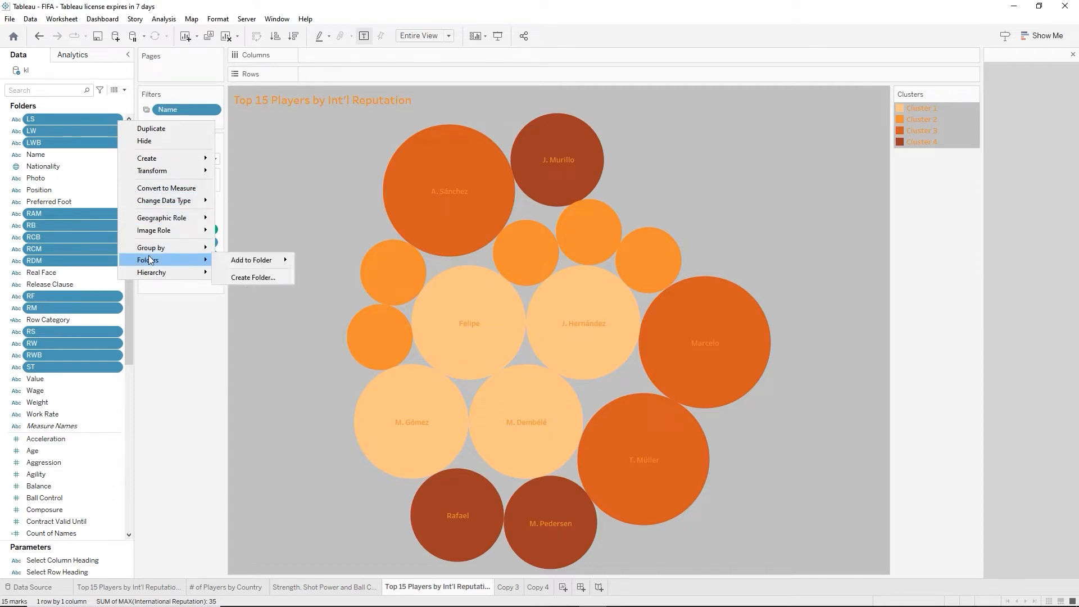
pyautogui.click(227, 275)
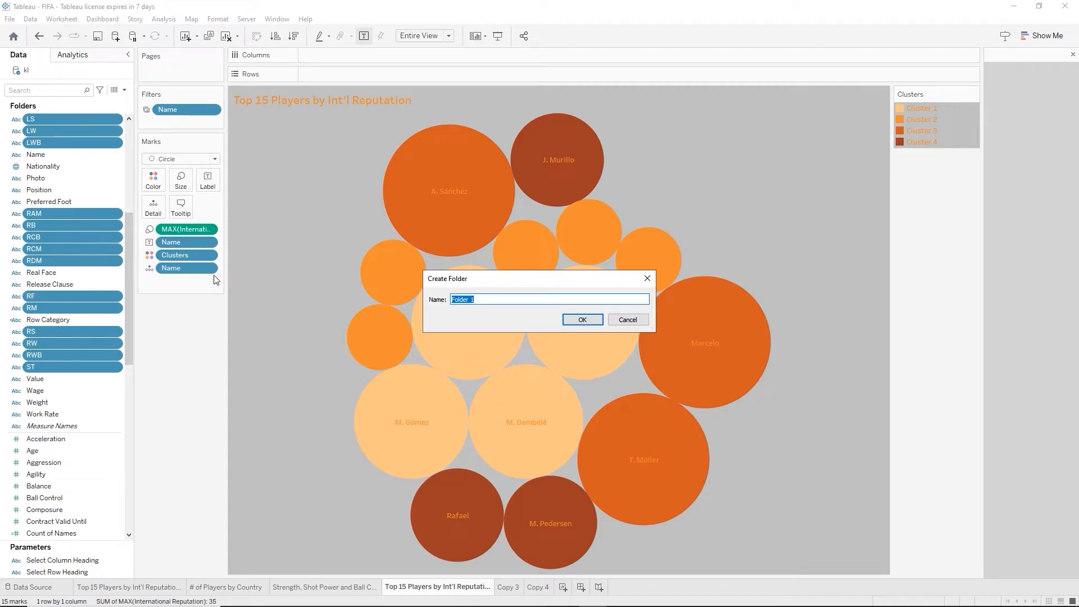
pyautogui.write('Stat Attributes')
pyautogui.press('Return')
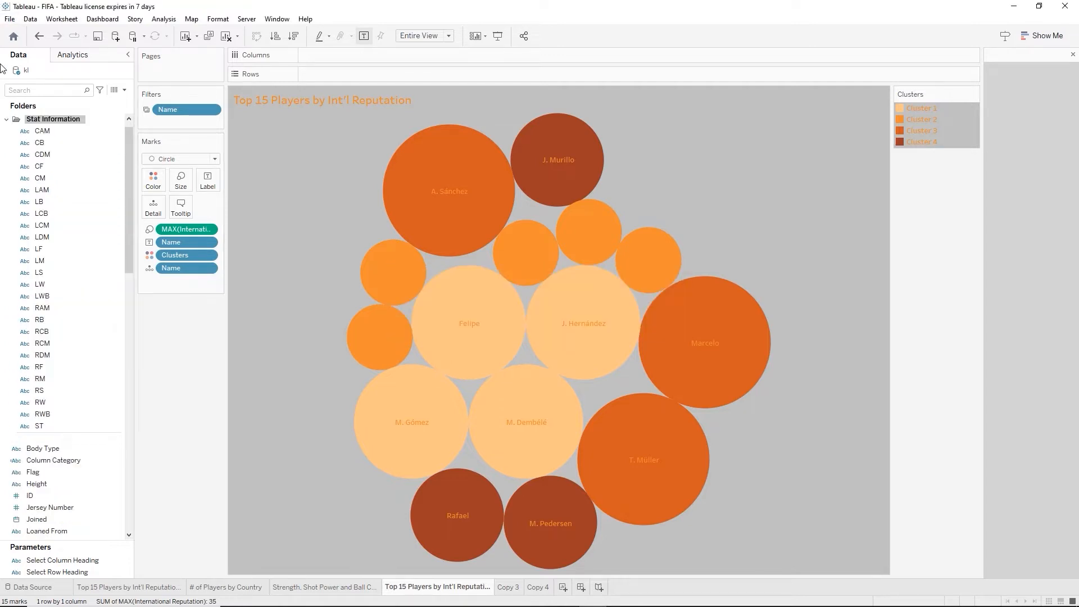
pyautogui.click(7, 120)
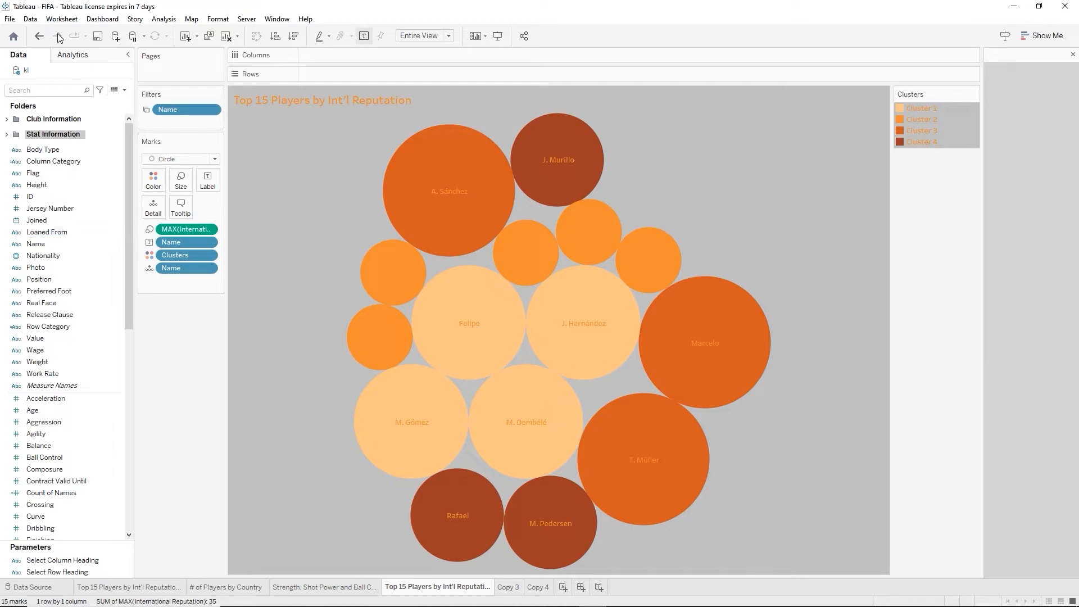
# Save the workbook and open the Copy 3 sheet's name for editing
pyautogui.click(98, 43)
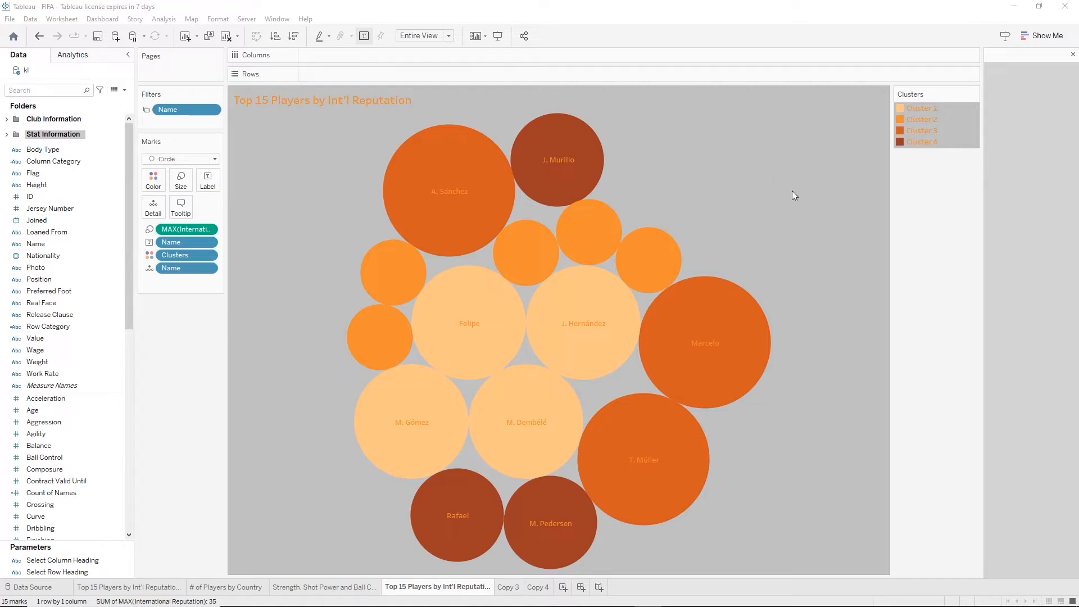
pyautogui.click(505, 587)
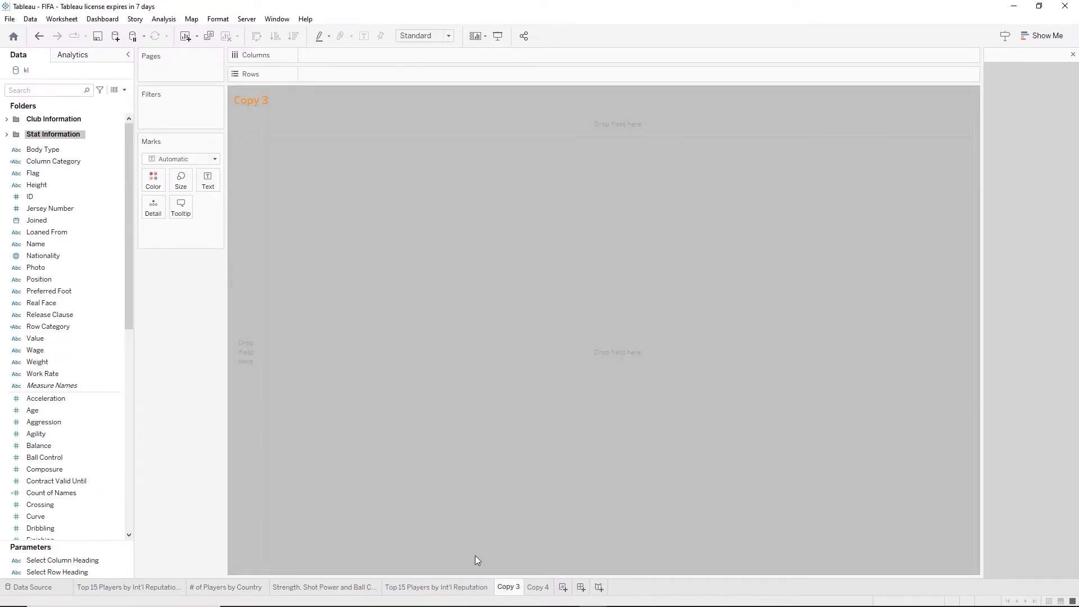
pyautogui.doubleClick(505, 587)
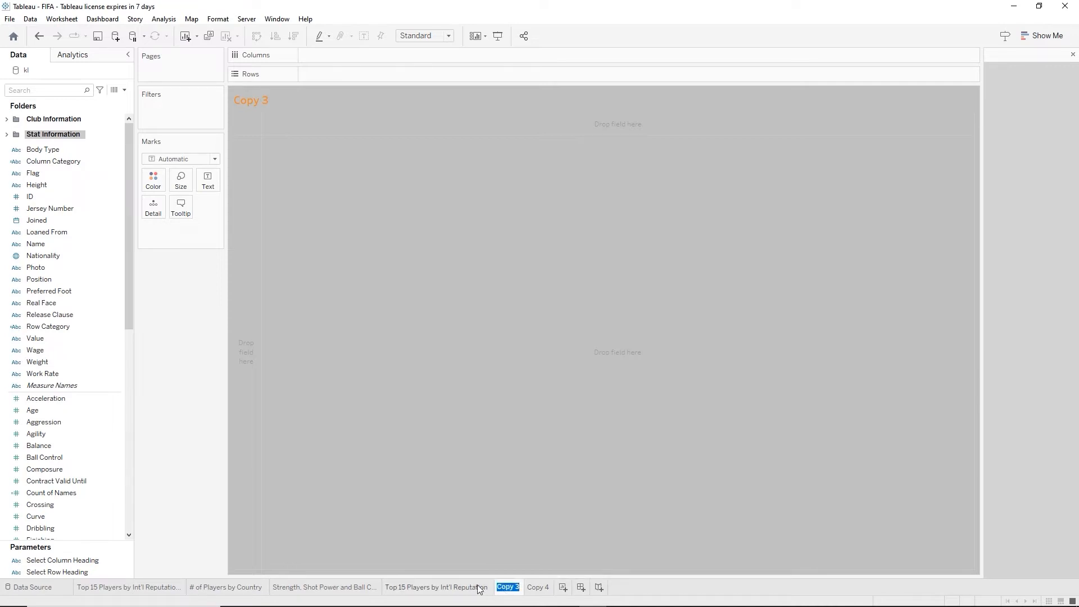
# Rename the Copy 3 worksheet as "Cristiano Ronaldo Stats"
pyautogui.write('Cris')
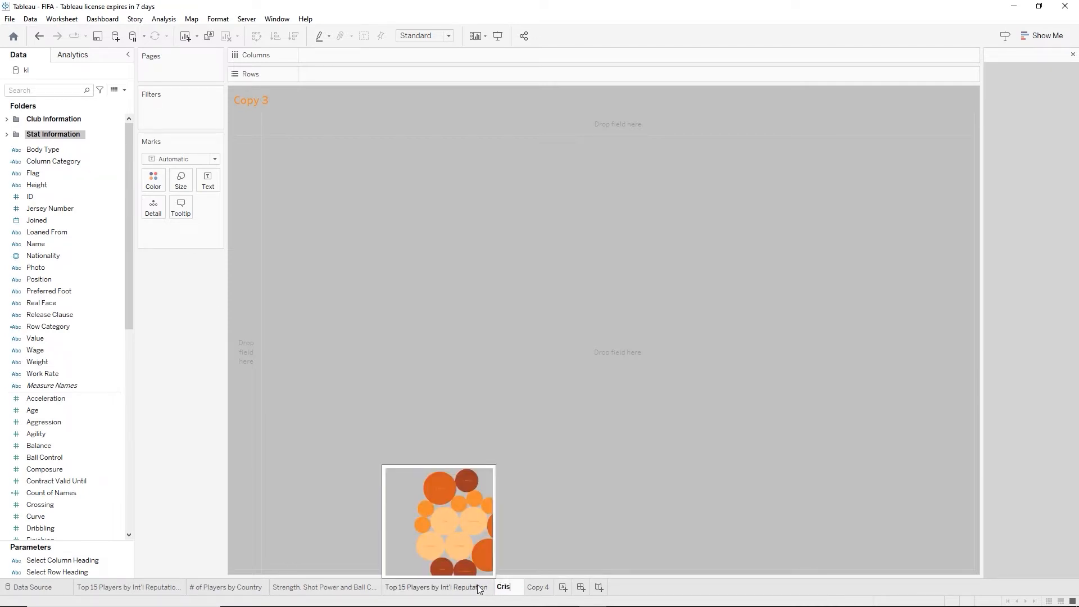
pyautogui.write('tiano R')
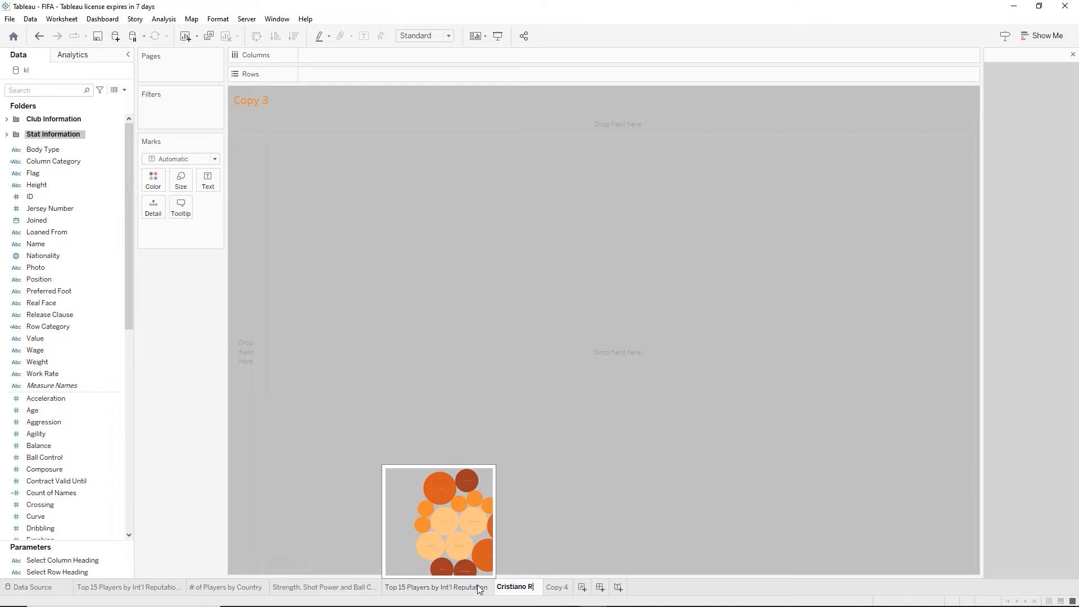
pyautogui.write('onald')
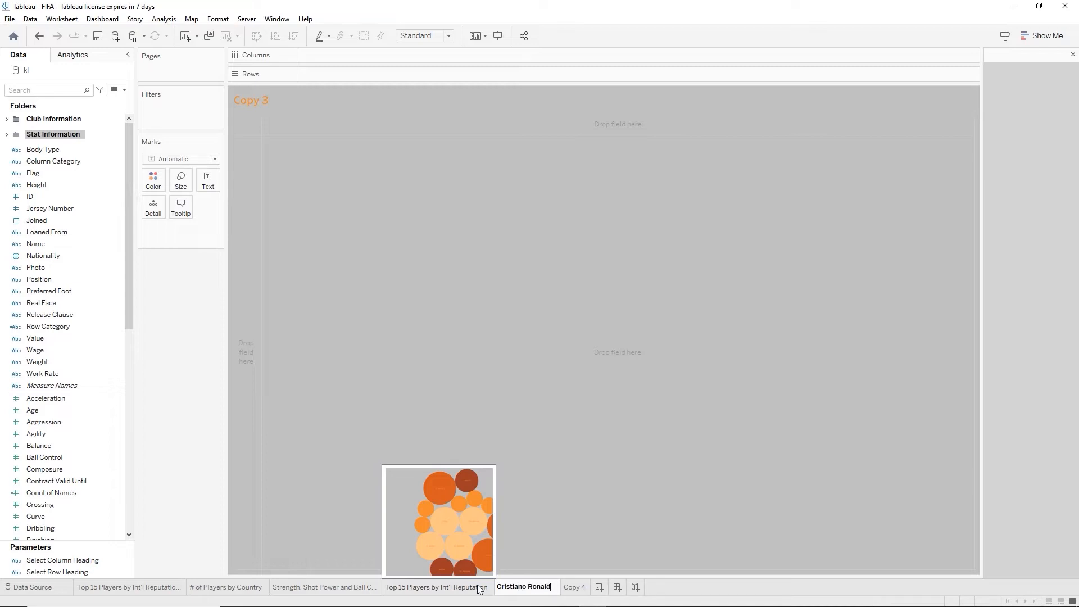
pyautogui.write('o Stats')
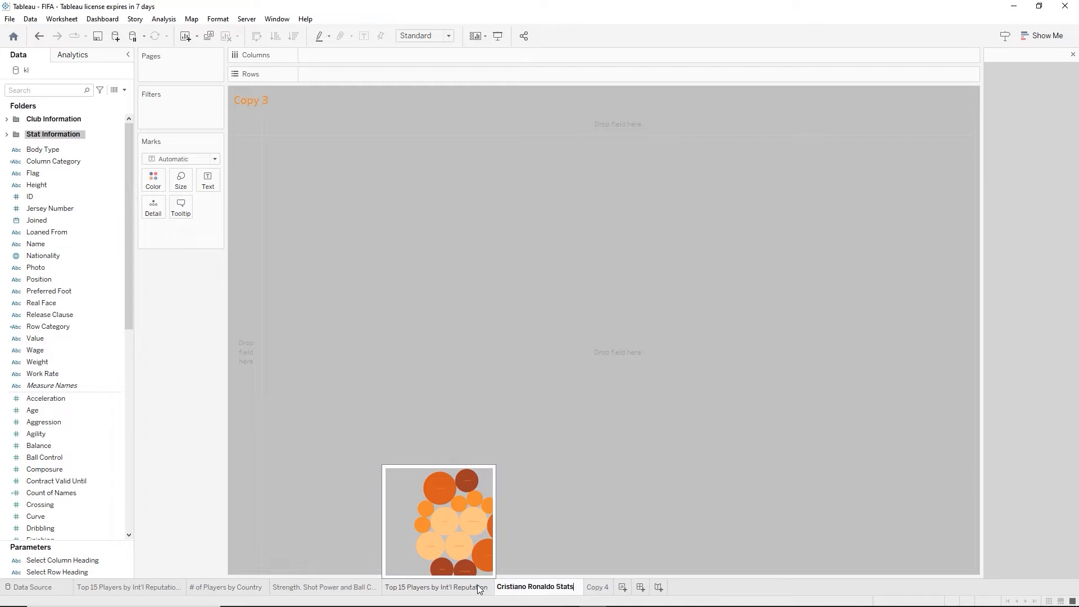
pyautogui.press('Return')
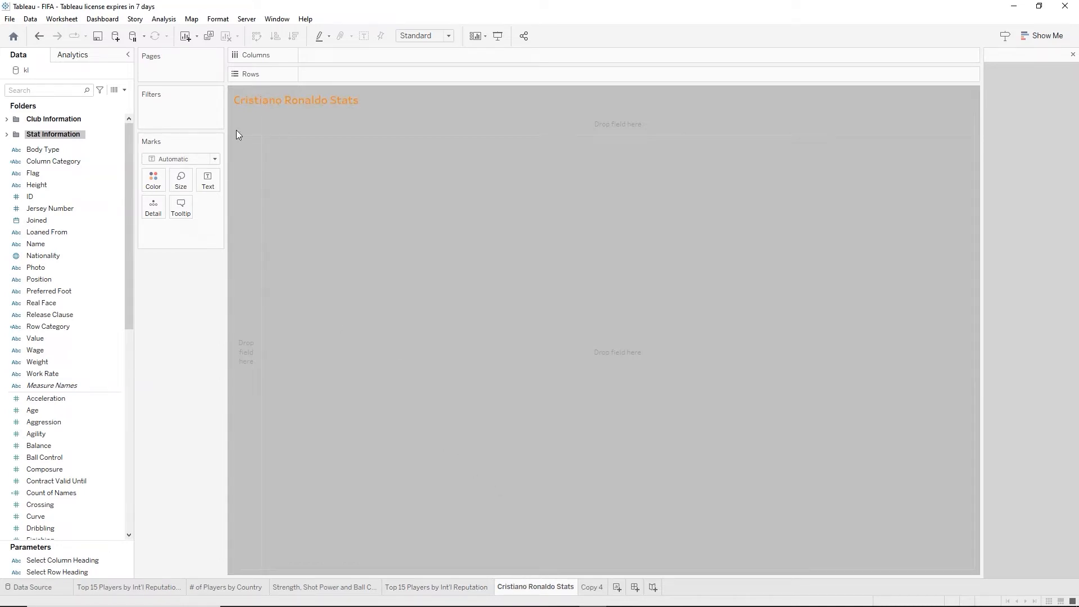
# Add the Name field as a filter and set it to select values from the list
pyautogui.moveTo(40, 243); pyautogui.dragTo(164, 109)
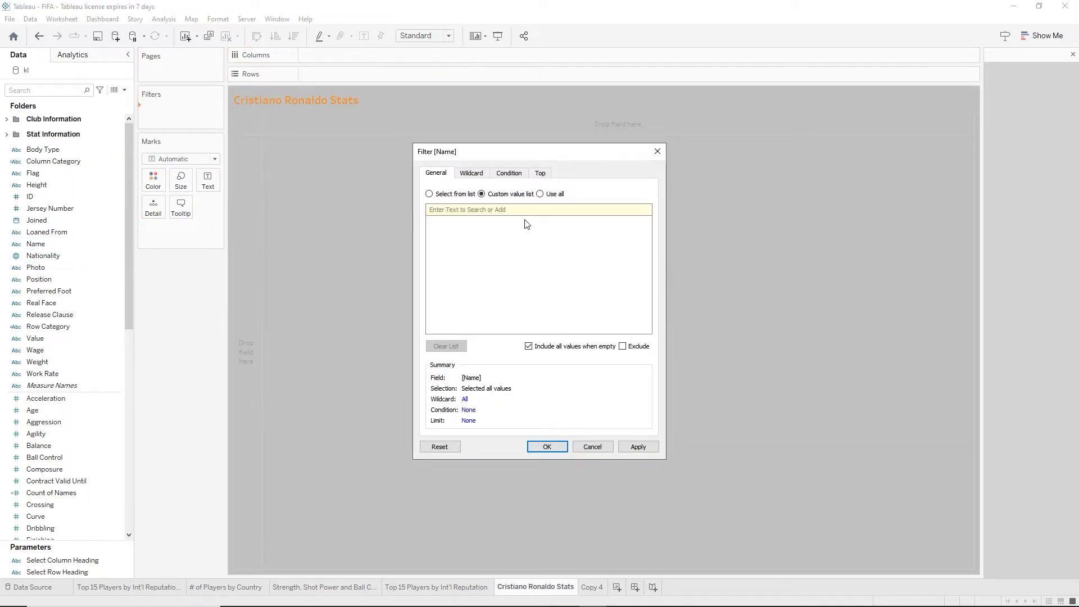
pyautogui.click(438, 197)
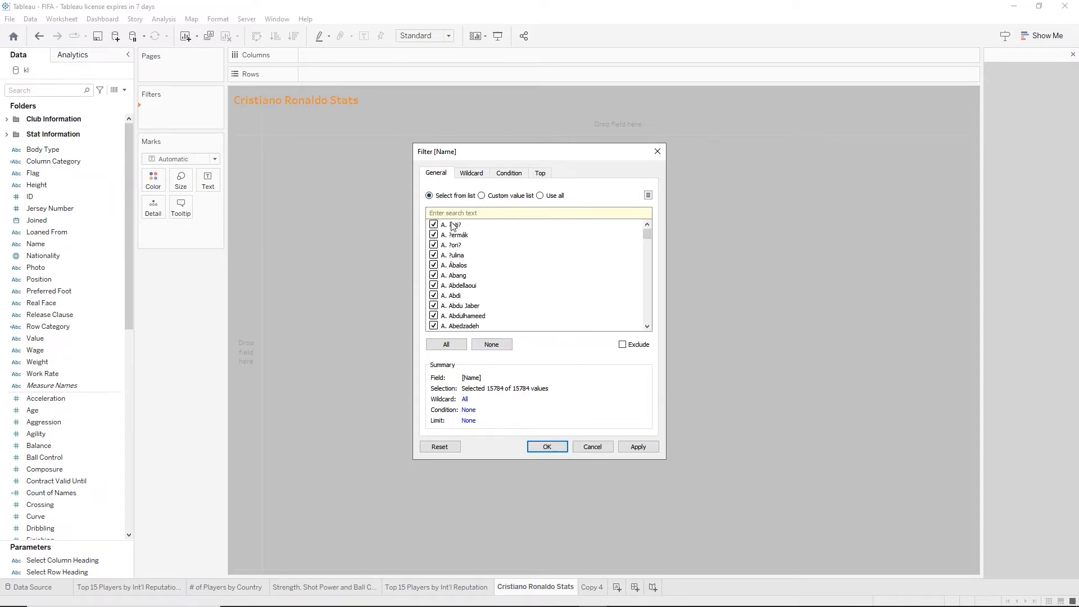
pyautogui.click(498, 210)
pyautogui.write('rono')
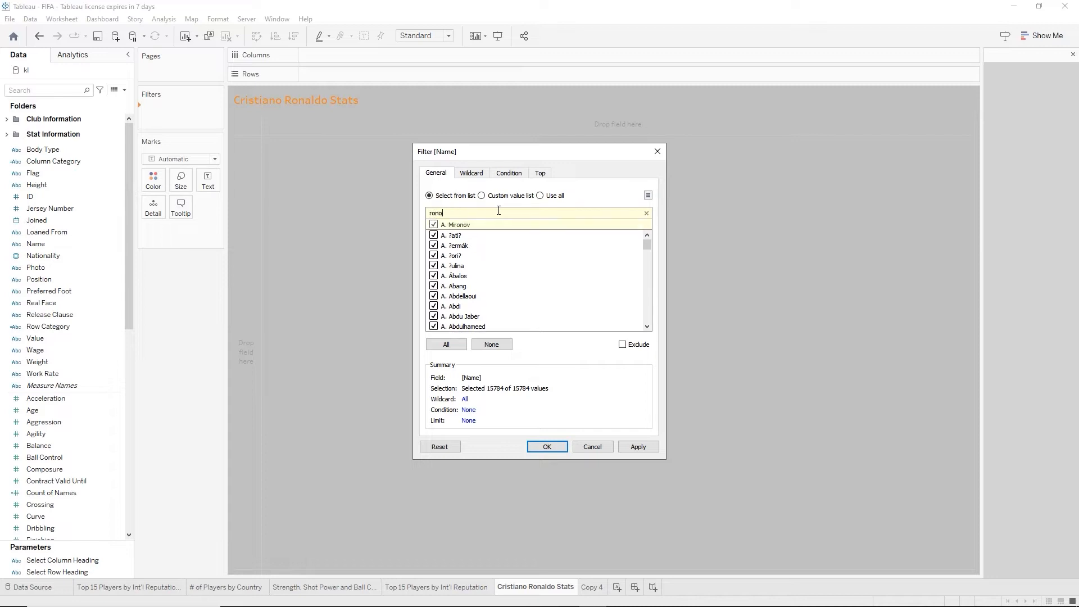
pyautogui.press('BackSpace')
pyautogui.write('aldo')
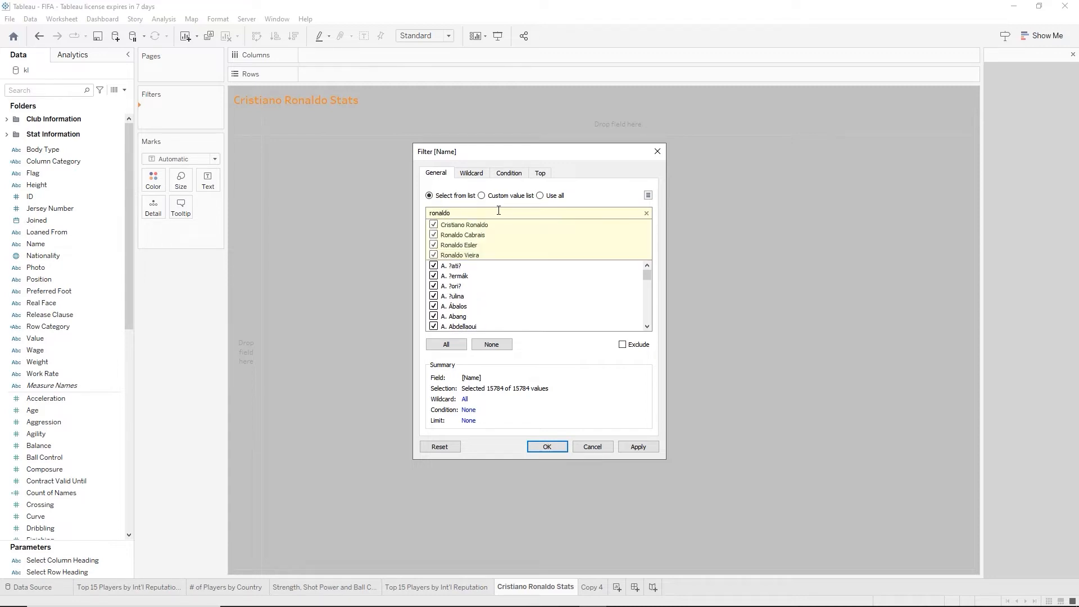
pyautogui.click(491, 345)
pyautogui.click(558, 303)
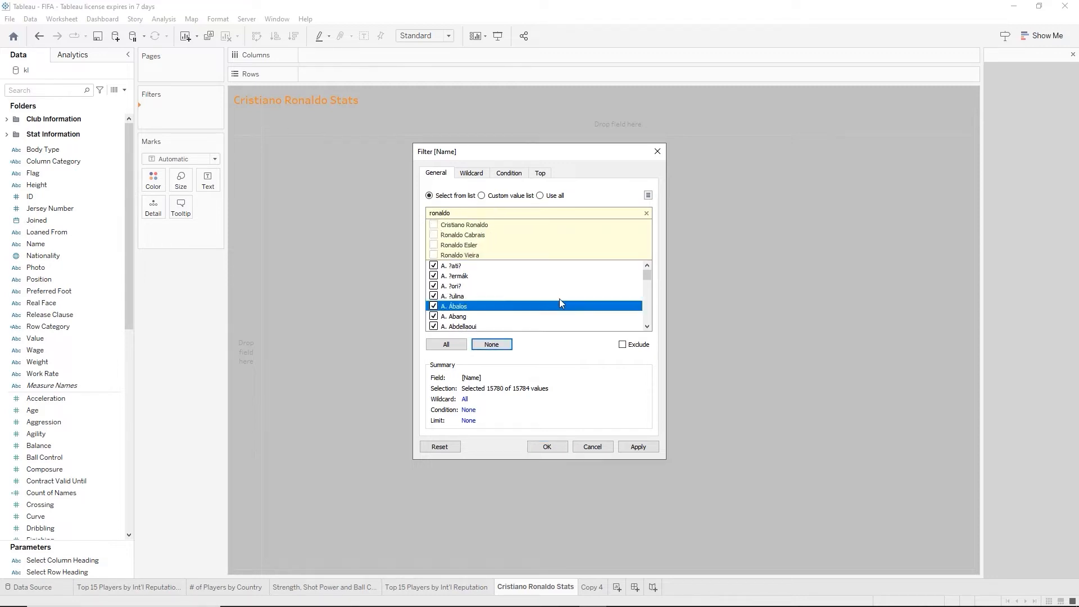
pyautogui.click(646, 213)
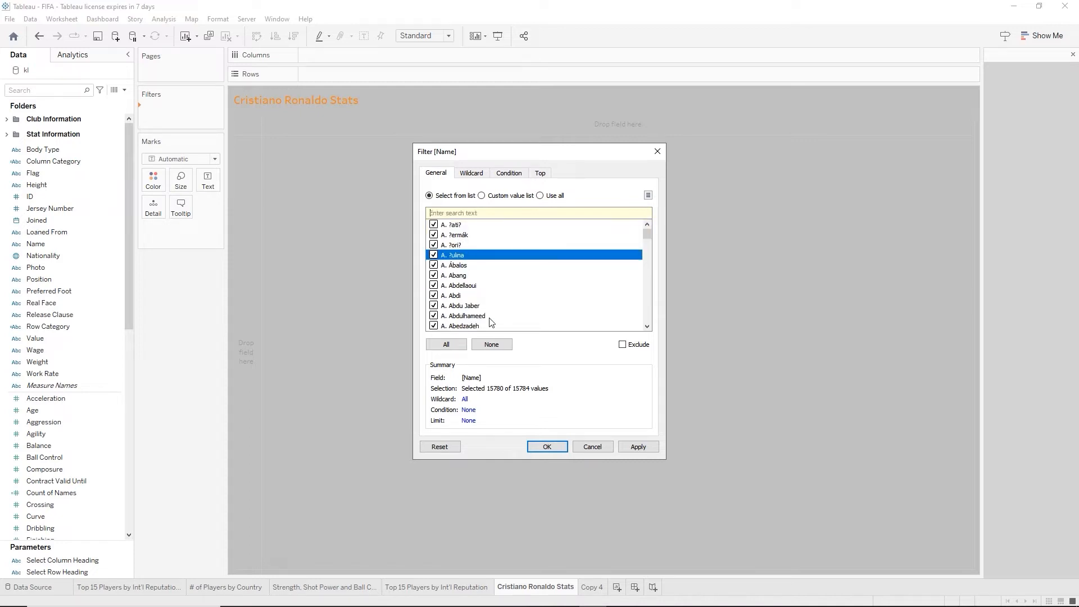
# Clear all names in the filter, search for "ronaldo", and include only Cristiano Ronaldo
pyautogui.click(492, 344)
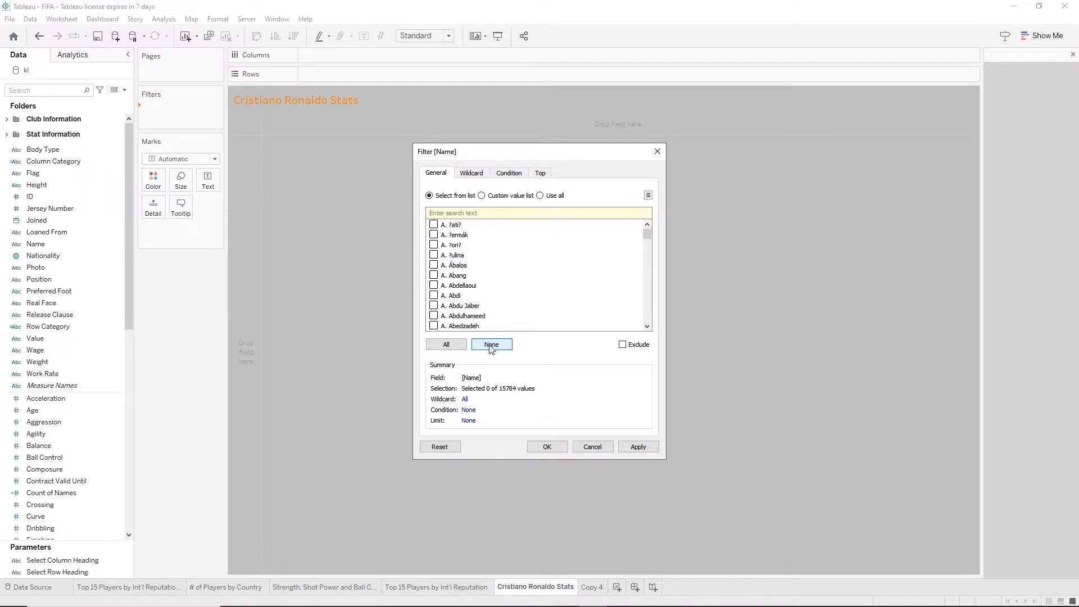
pyautogui.click(460, 214)
pyautogui.write('ronaldo')
pyautogui.click(437, 224)
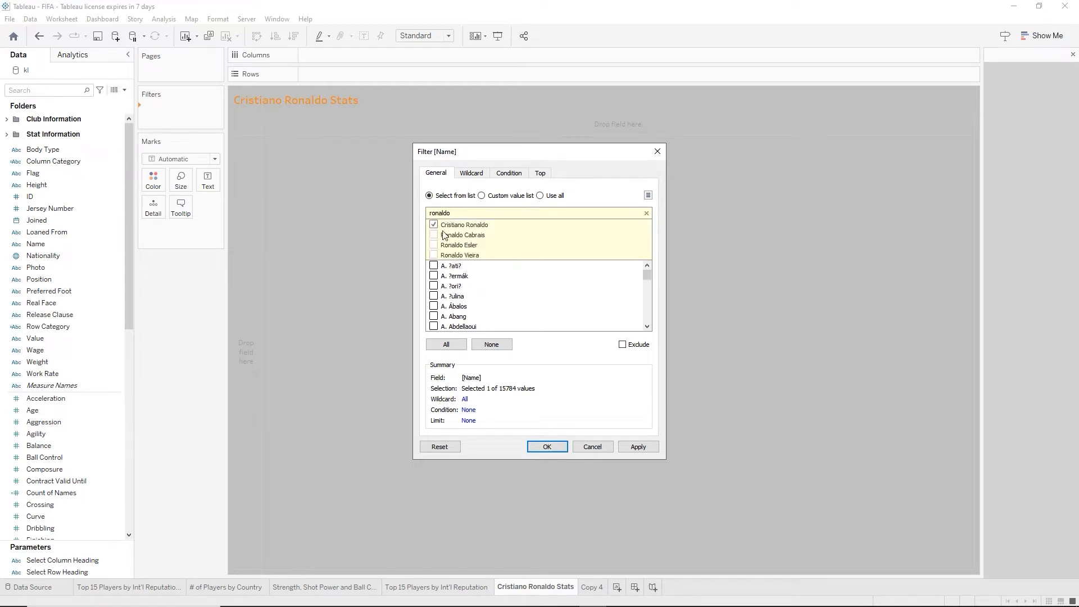
pyautogui.click(543, 310)
pyautogui.click(539, 287)
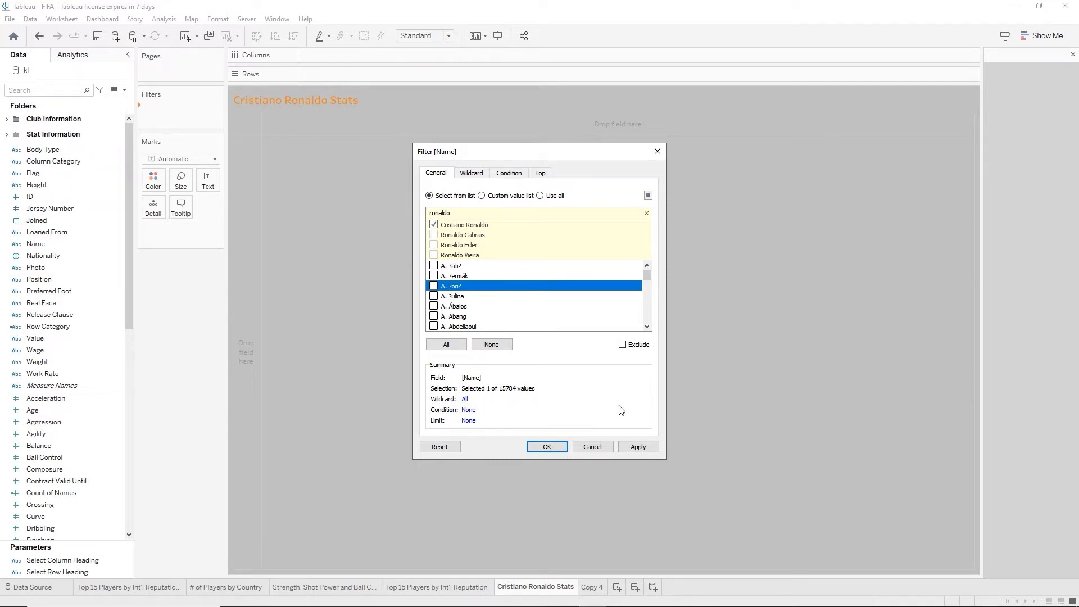
pyautogui.click(550, 452)
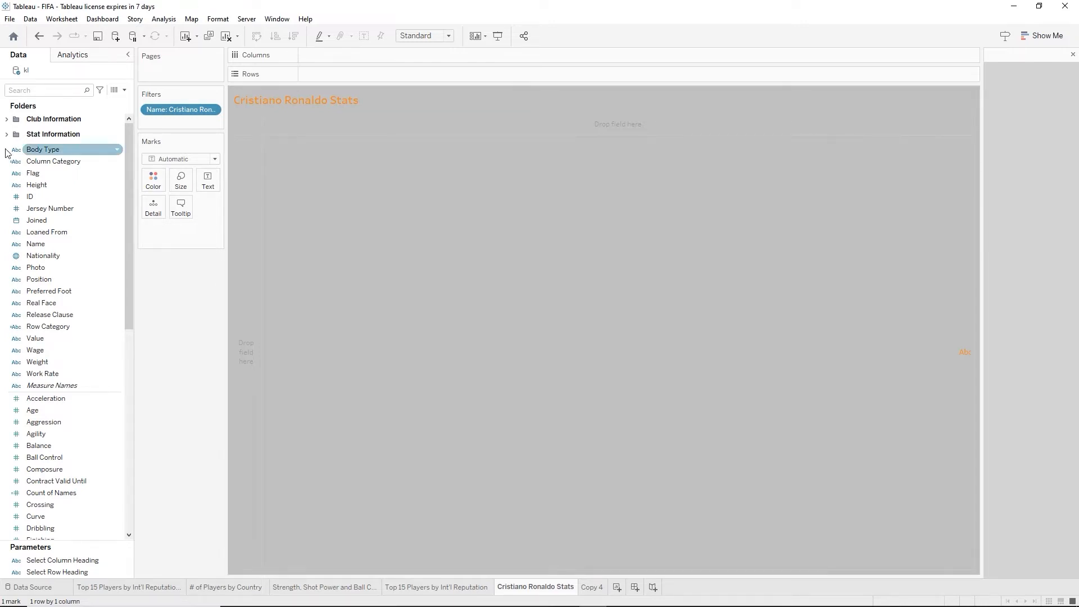
# Place Name on the rows and filter Measure Names to Ball Control, Shot Power, Stamina and Strength
pyautogui.moveTo(35, 244); pyautogui.dragTo(313, 73)
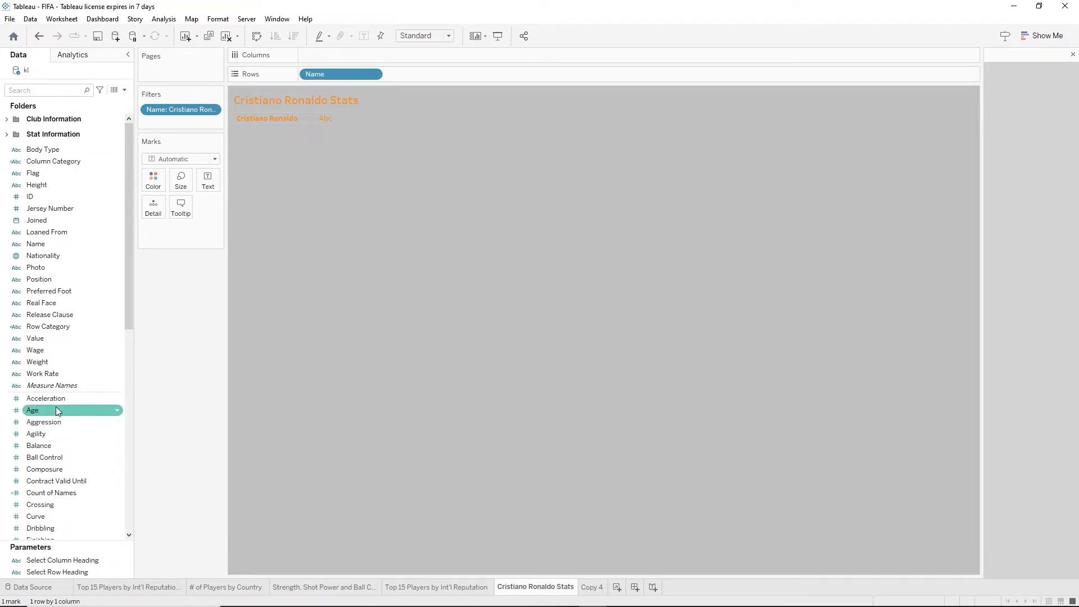
pyautogui.moveTo(66, 393); pyautogui.dragTo(183, 125)
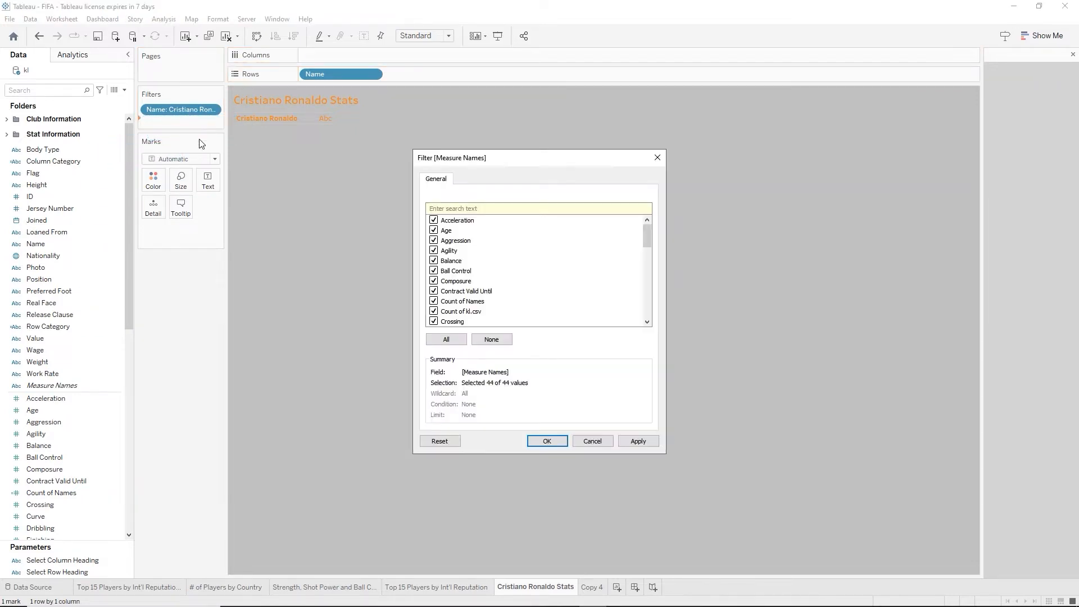
pyautogui.click(494, 340)
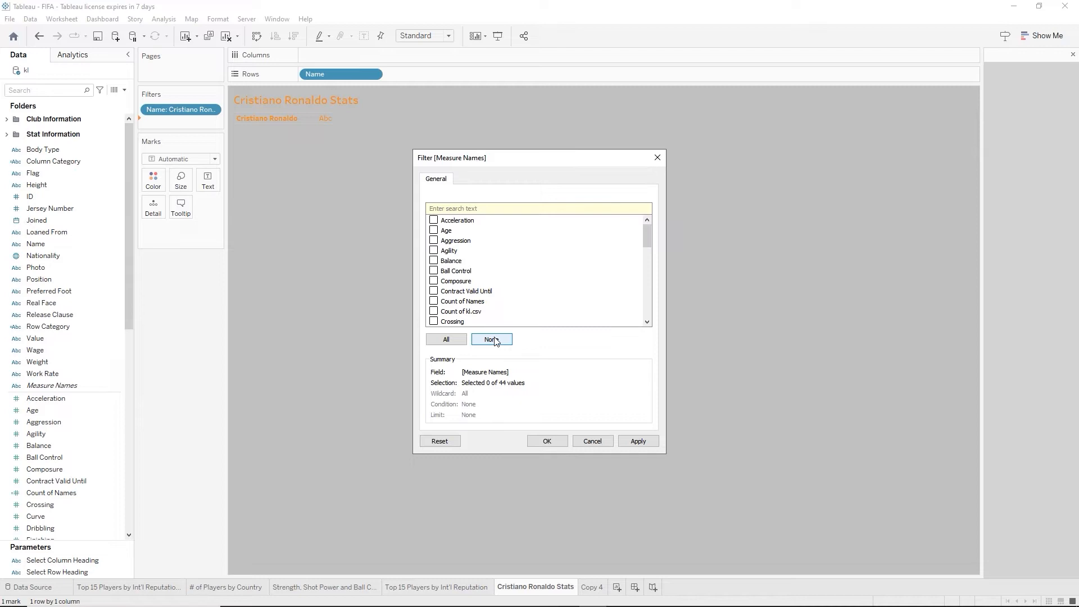
pyautogui.click(433, 272)
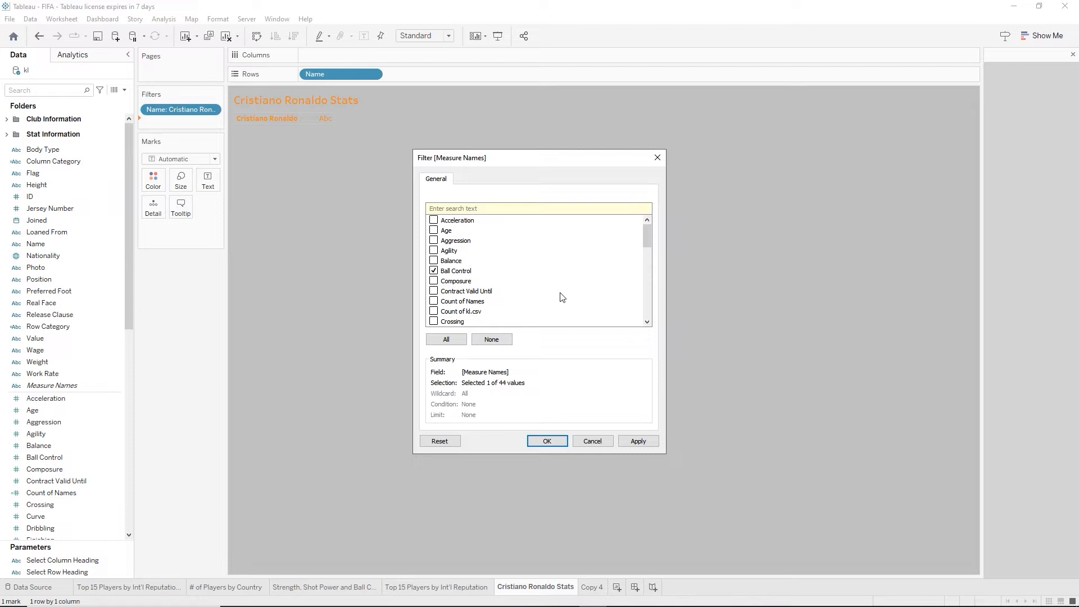
pyautogui.scroll(-9, 562, 296)
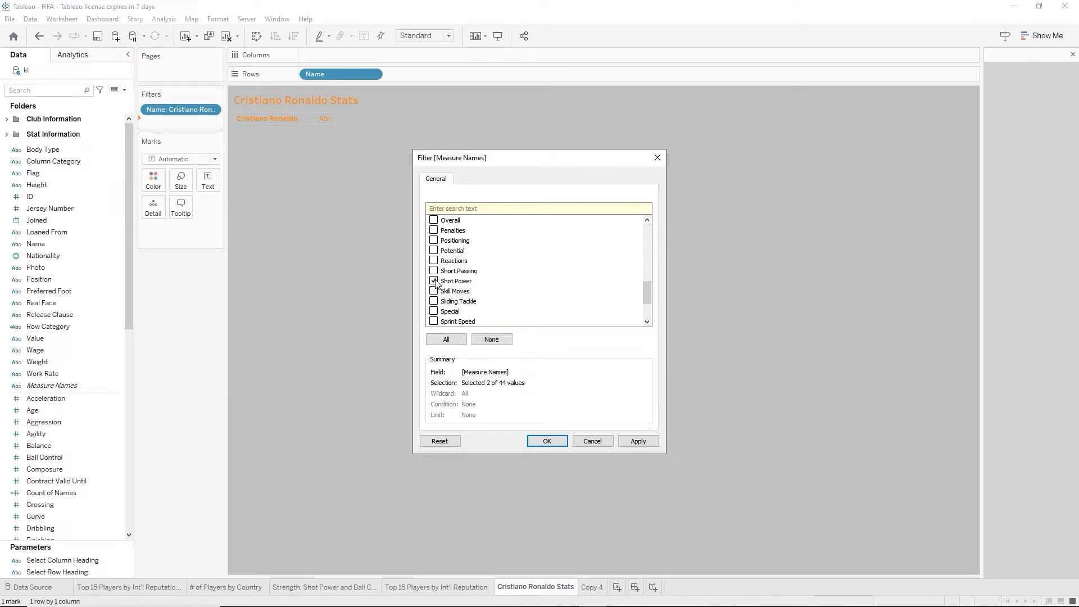
pyautogui.scroll(-2, 539, 284)
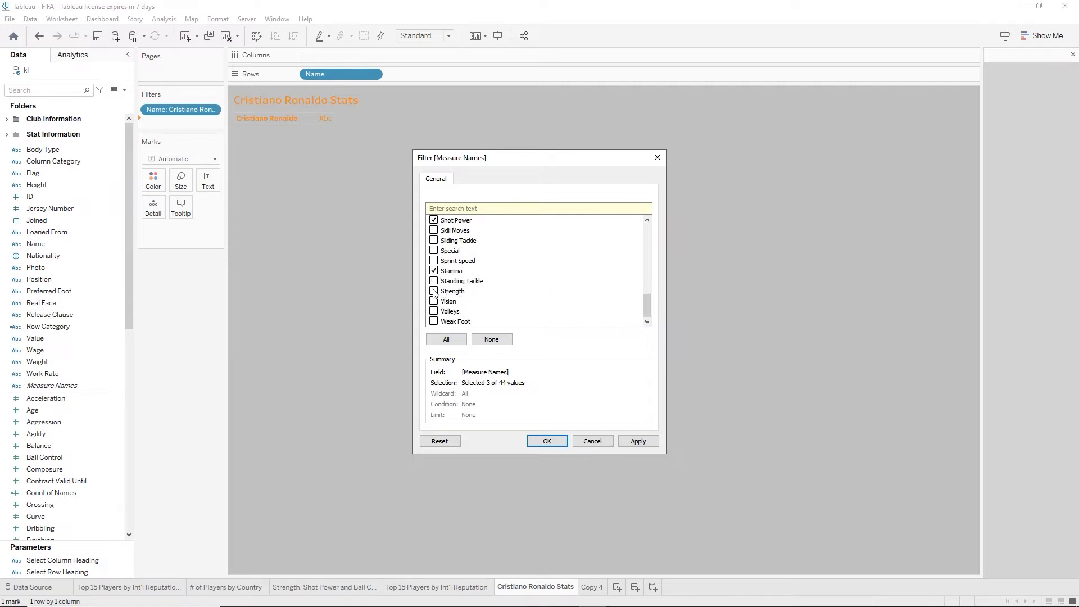
pyautogui.click(547, 441)
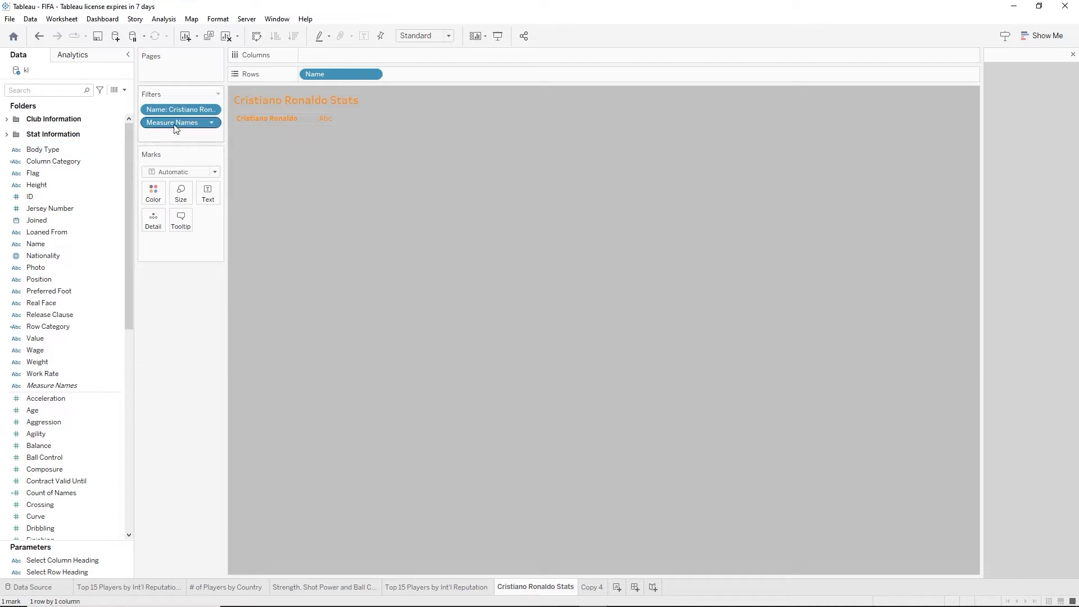
# Move Measure Names from the filters to the rows after Name, and place Measure Values on the columns
pyautogui.moveTo(169, 122); pyautogui.dragTo(427, 73)
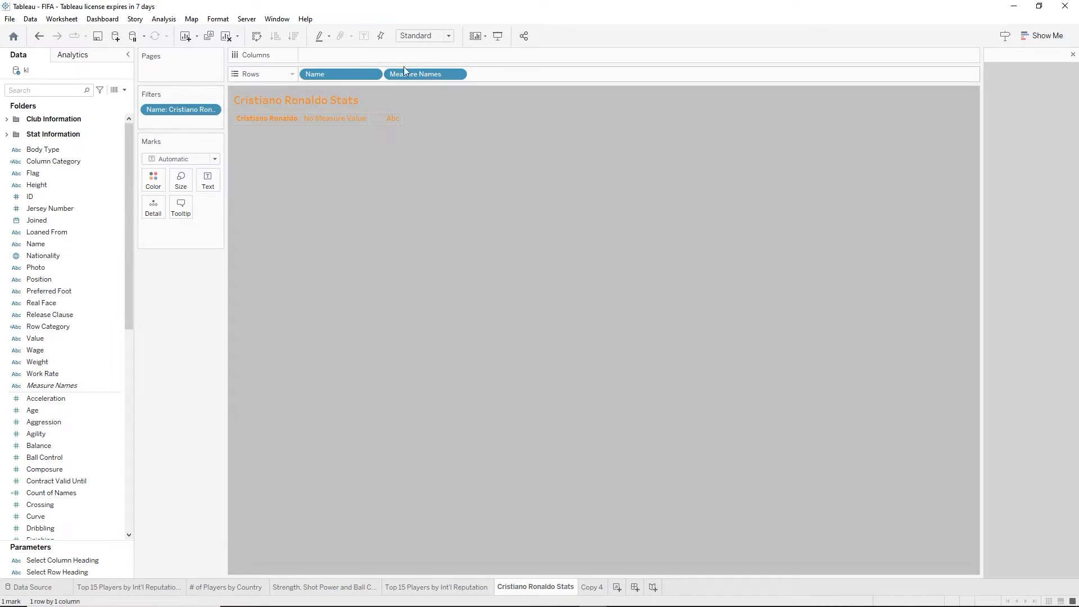
pyautogui.scroll(-10, 68, 436)
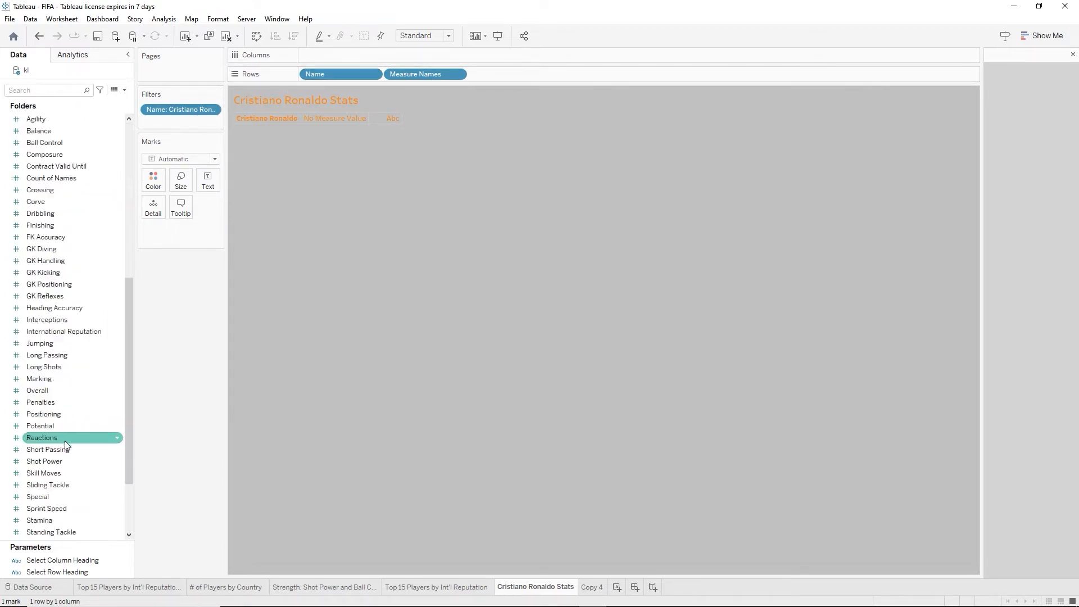
pyautogui.moveTo(57, 535); pyautogui.dragTo(342, 55)
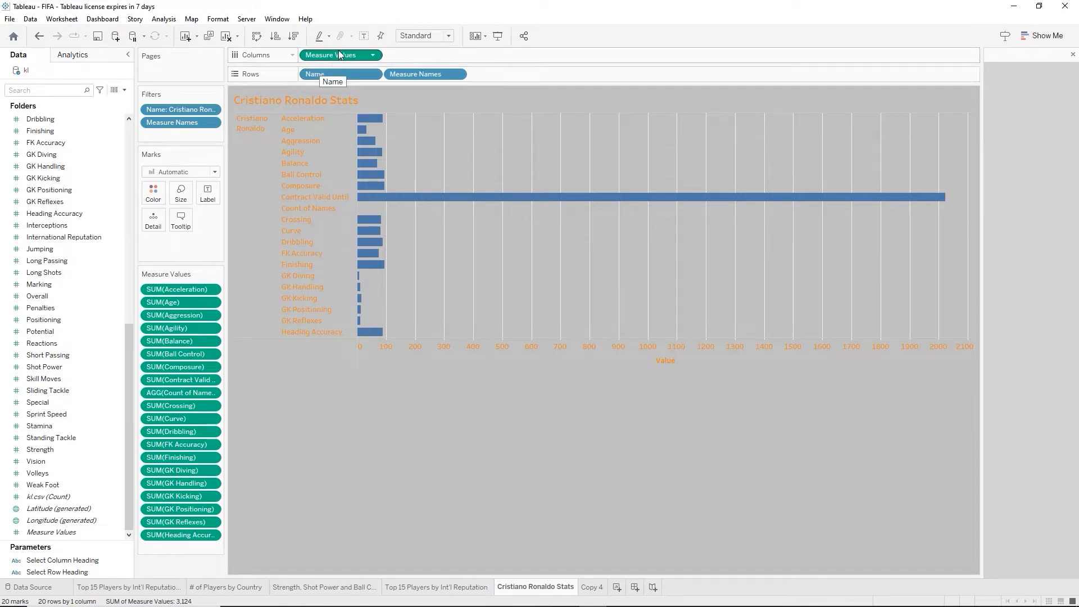
# Edit the Measure Names filter to include only Ball Control, Shot Power, Stamina and Strength
pyautogui.rightClick(184, 127)
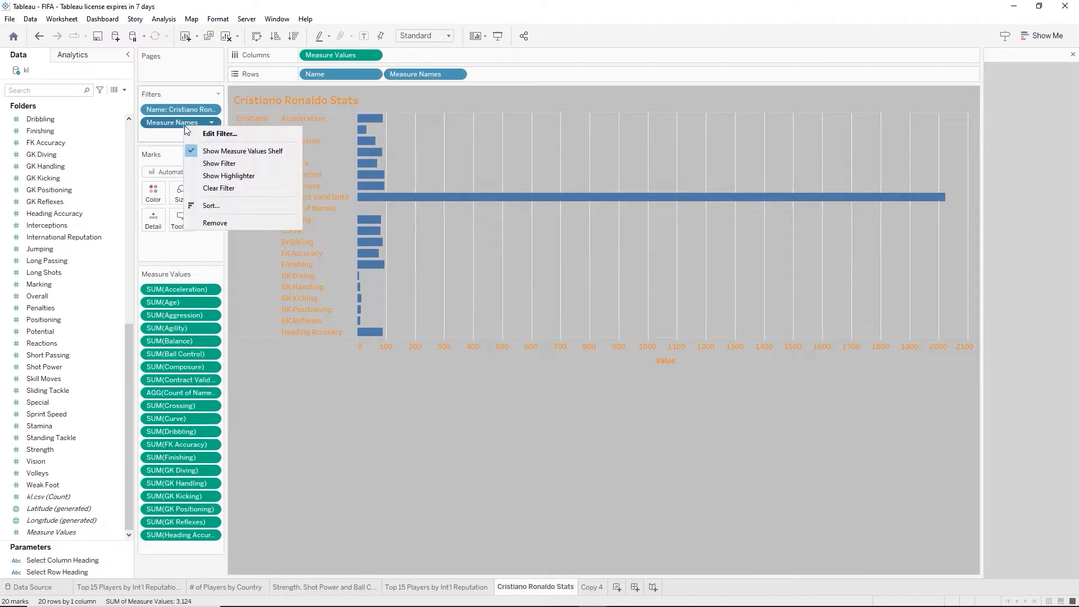
pyautogui.click(225, 133)
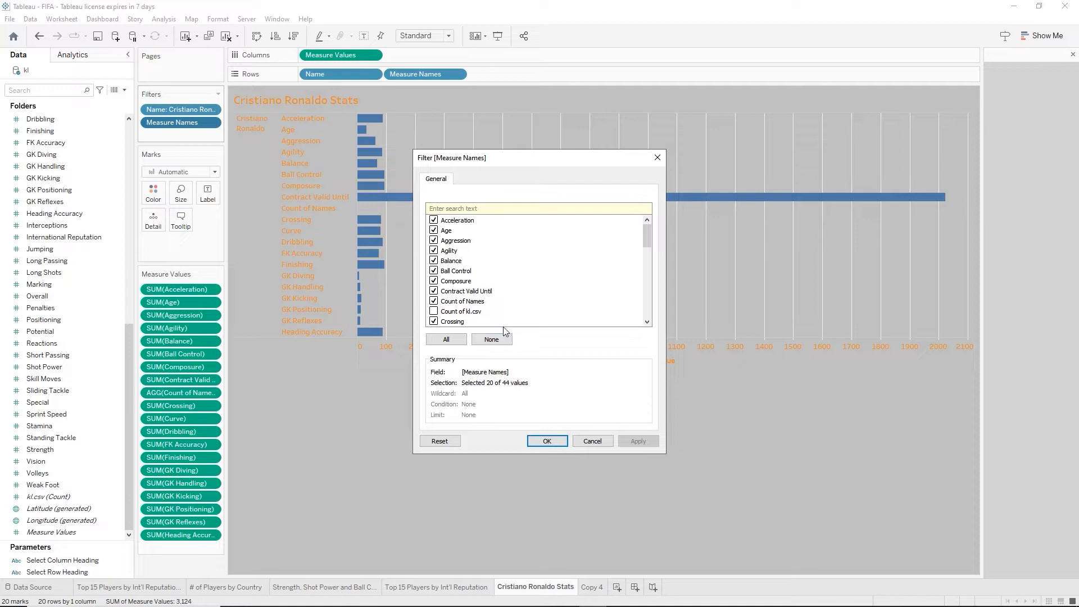
pyautogui.click(491, 339)
pyautogui.click(435, 271)
pyautogui.scroll(-1, 533, 292)
pyautogui.scroll(-8, 533, 292)
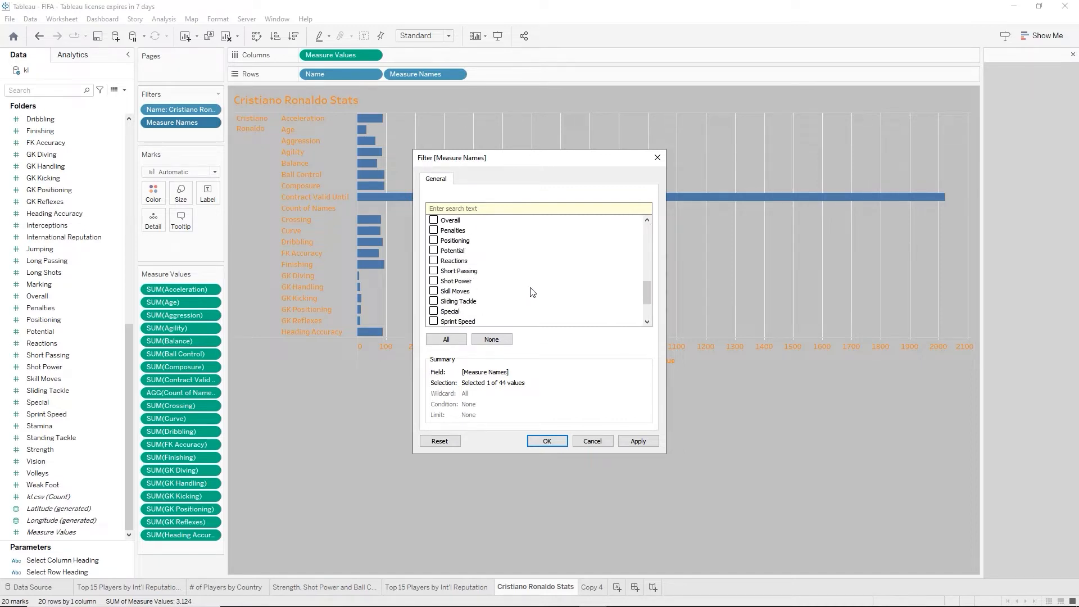
pyautogui.click(434, 281)
pyautogui.scroll(-2, 508, 300)
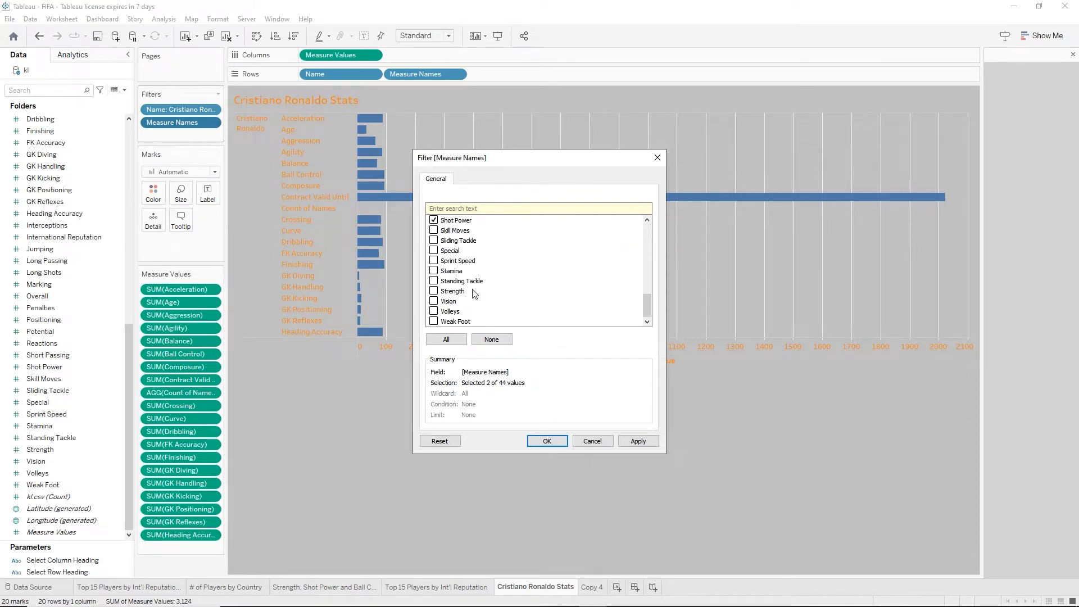
pyautogui.click(434, 270)
pyautogui.click(433, 291)
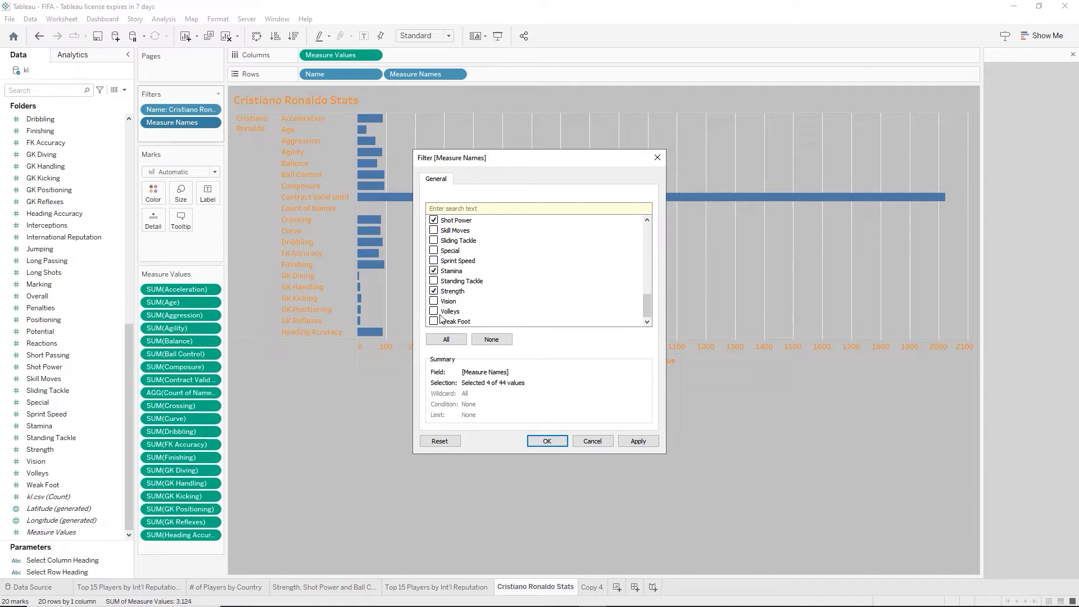
pyautogui.click(546, 441)
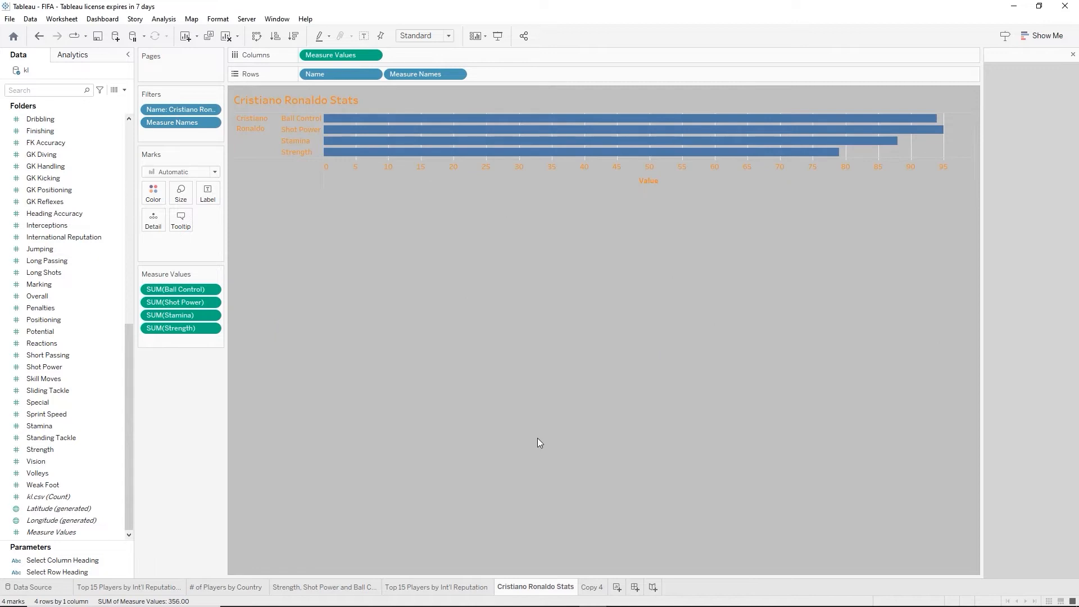
# Change the aggregation of the Ball Control and Shot Power measures from sum to average
pyautogui.rightClick(167, 292)
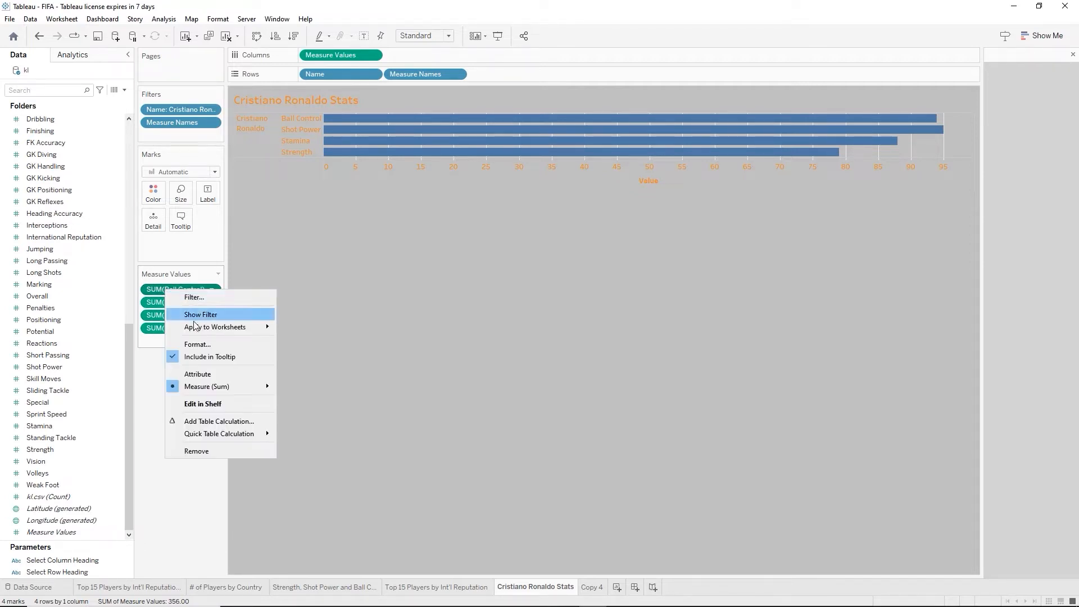
pyautogui.moveTo(229, 391)
pyautogui.click(304, 398)
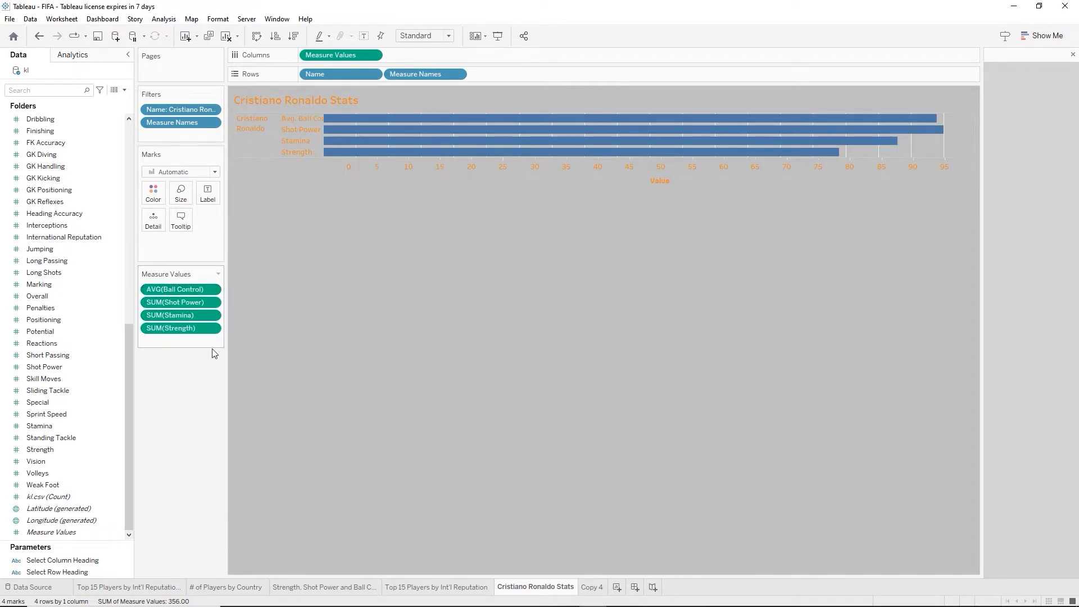
pyautogui.rightClick(170, 304)
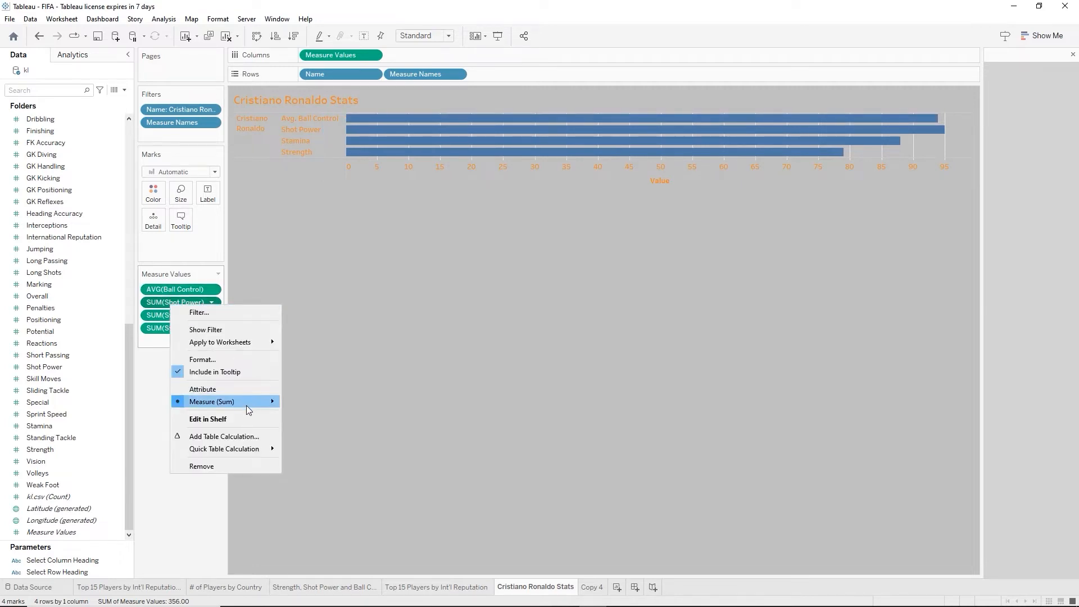
pyautogui.moveTo(246, 406)
pyautogui.click(299, 413)
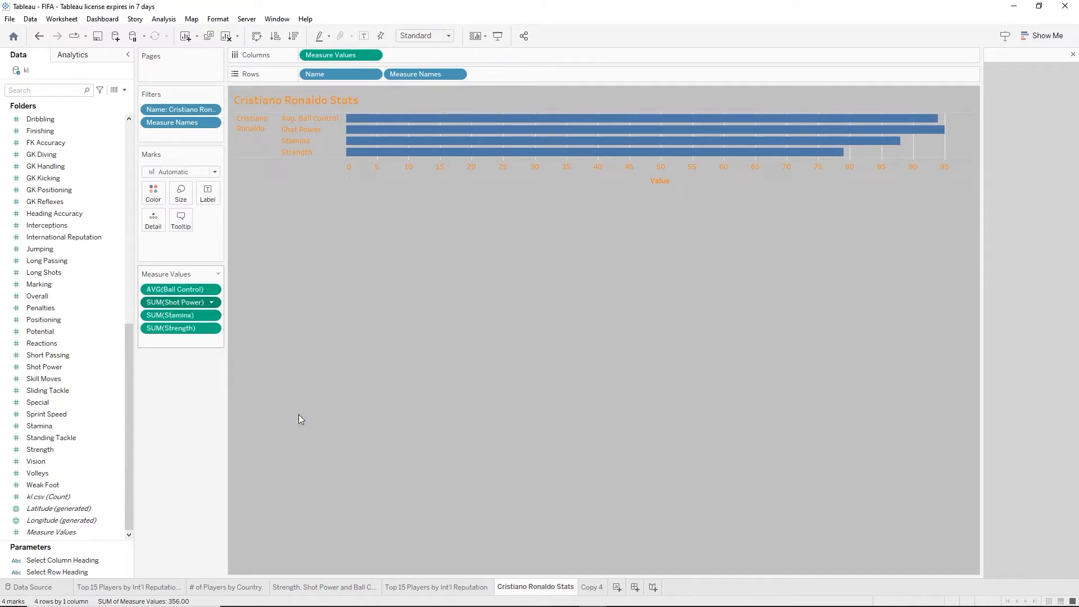
# Change the aggregation of the Stamina and Strength measures from sum to average
pyautogui.rightClick(165, 314)
pyautogui.moveTo(259, 413)
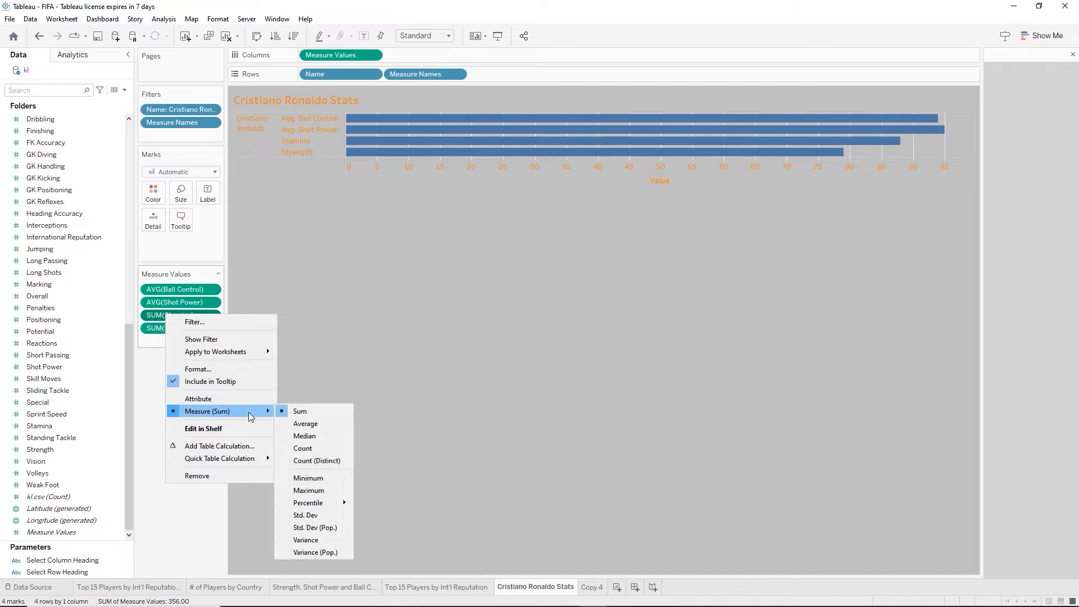
pyautogui.click(306, 424)
pyautogui.rightClick(180, 329)
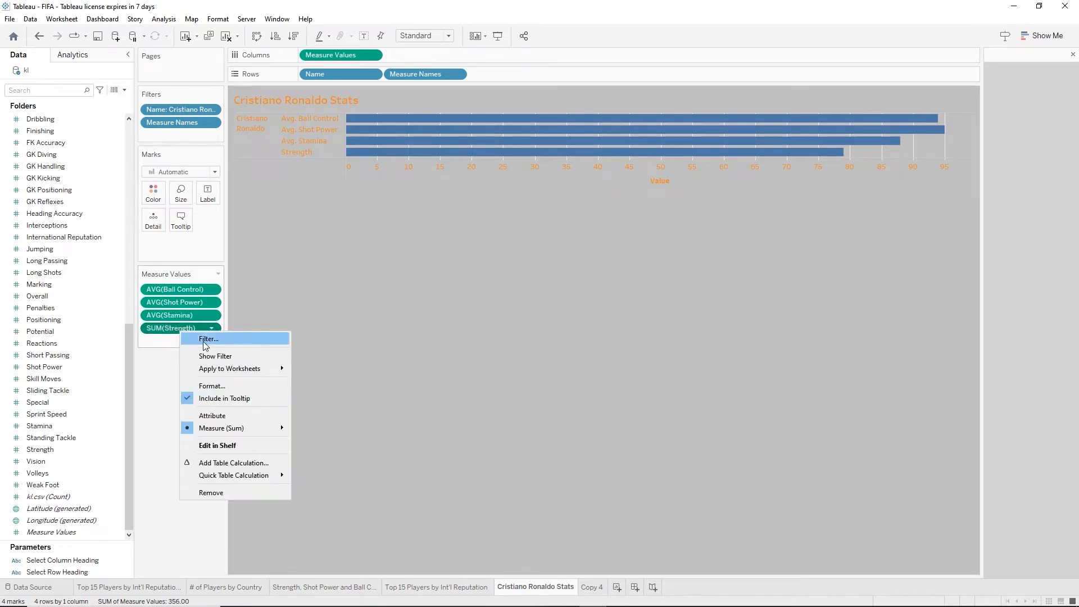
pyautogui.moveTo(253, 428)
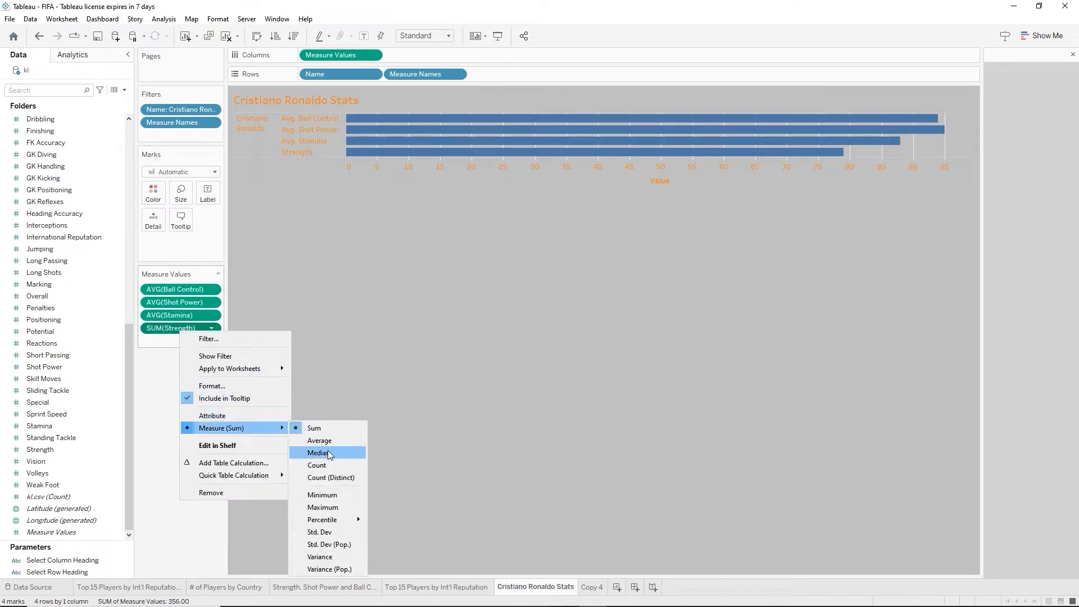
pyautogui.click(328, 441)
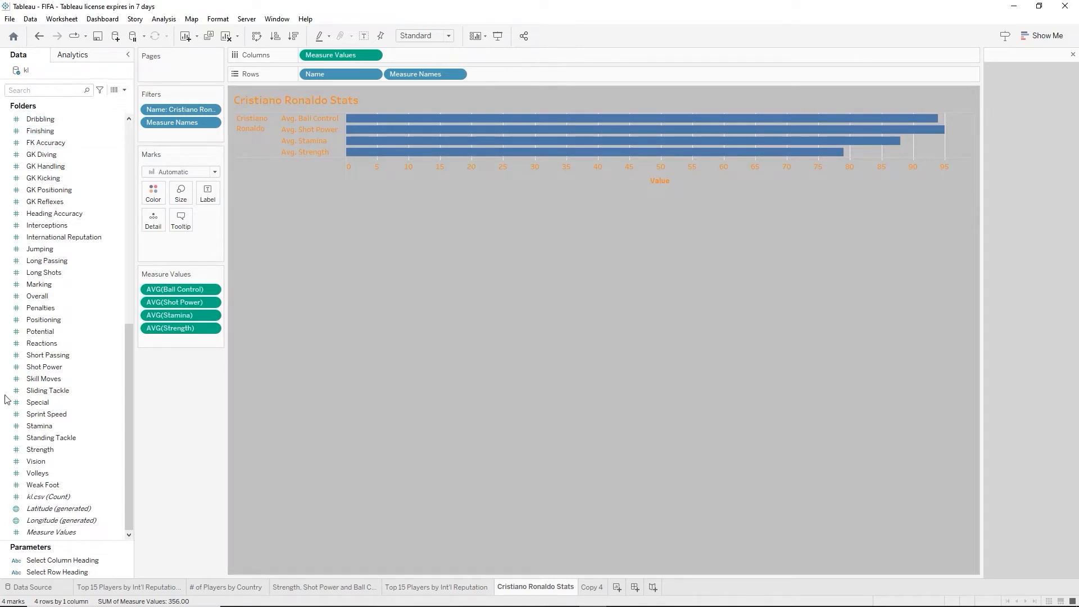
# Color the bars by Measure Names and assign the Lightning Sunrise palette to them
pyautogui.scroll(6, 6, 450)
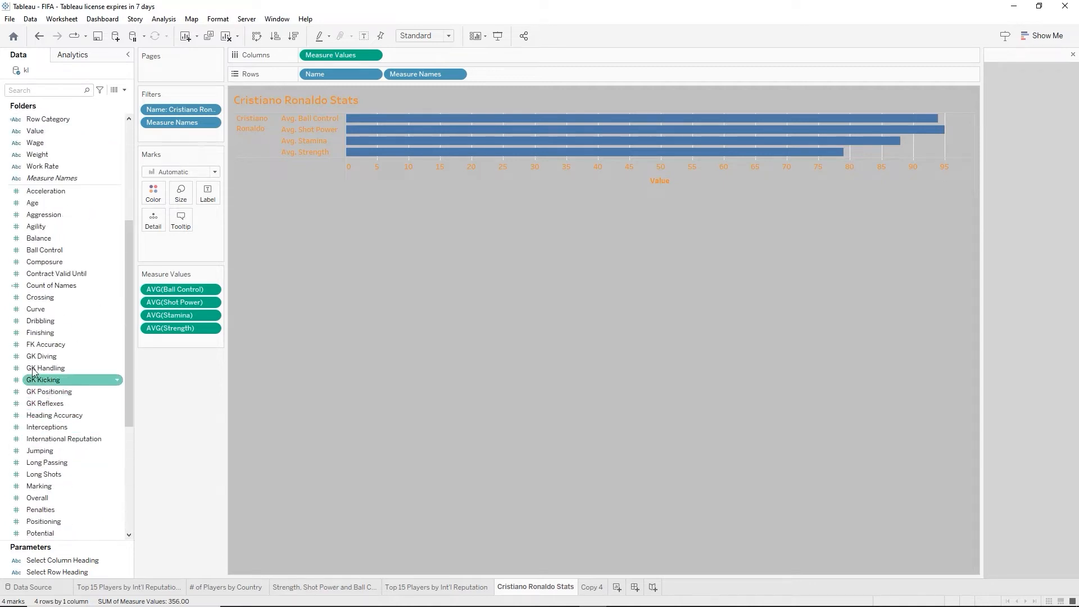
pyautogui.moveTo(28, 178); pyautogui.dragTo(151, 195)
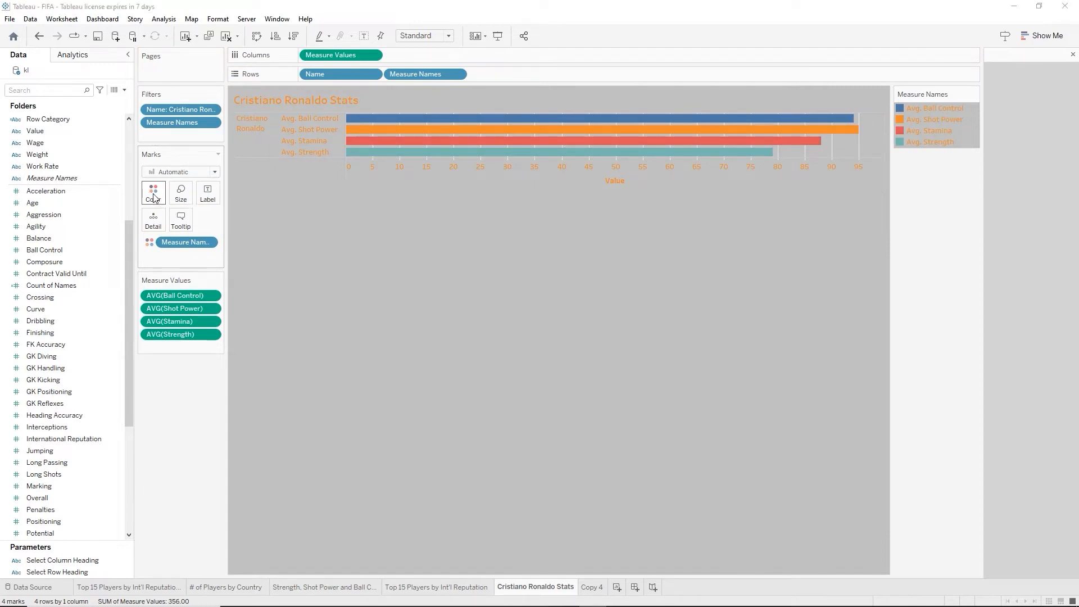
pyautogui.click(153, 194)
pyautogui.click(224, 232)
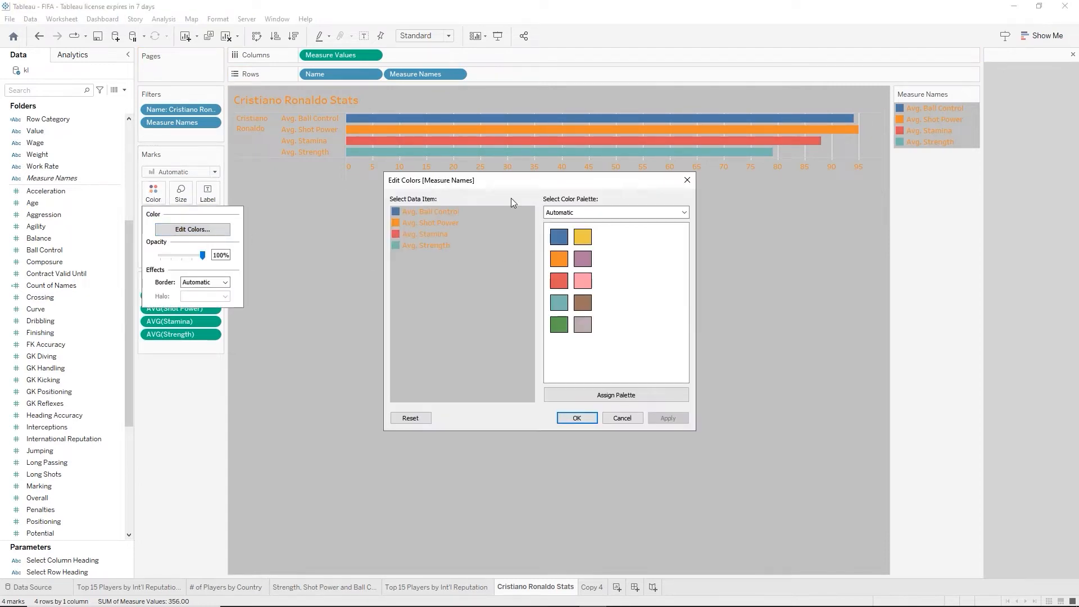
pyautogui.click(684, 212)
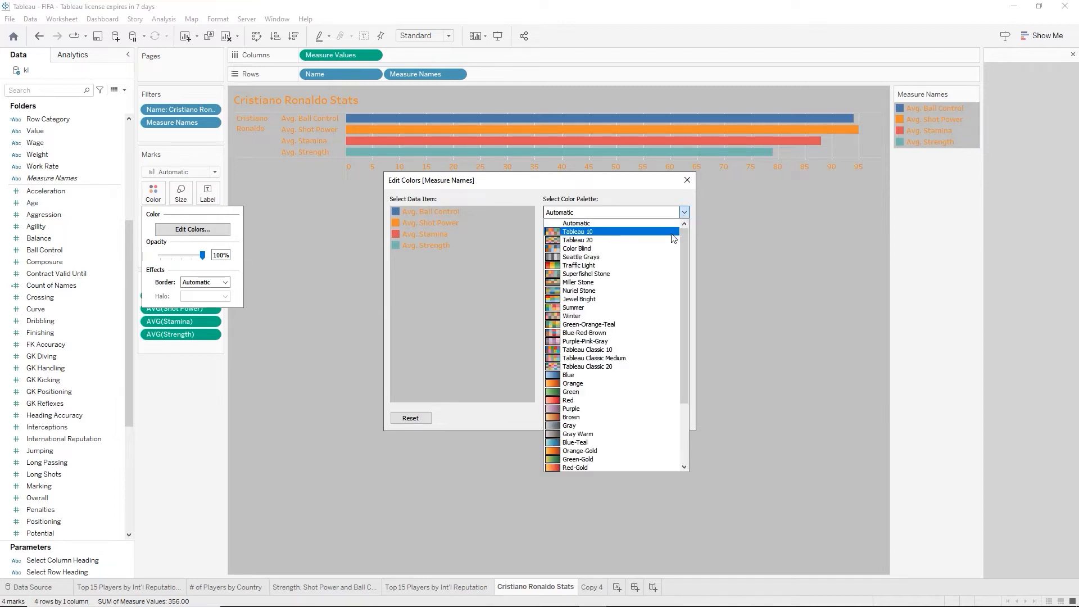
pyautogui.scroll(-4, 615, 415)
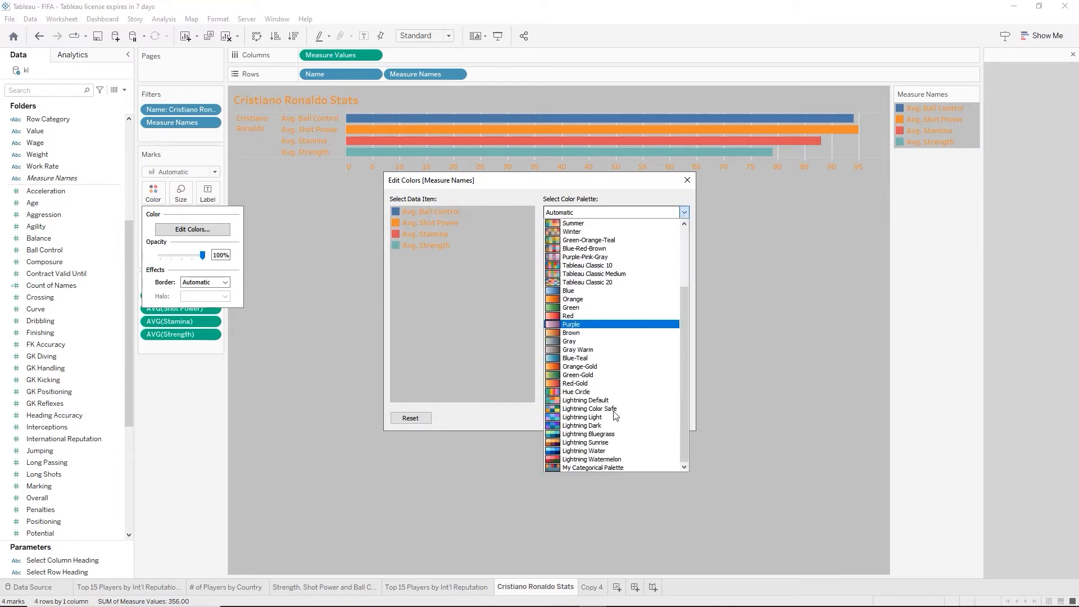
pyautogui.click(593, 442)
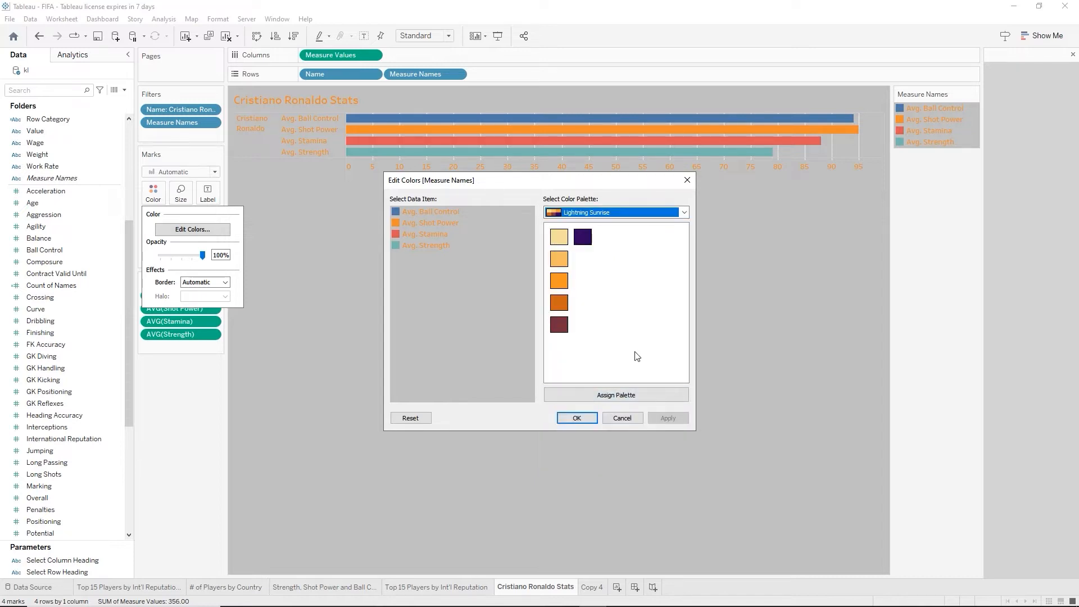
pyautogui.click(630, 397)
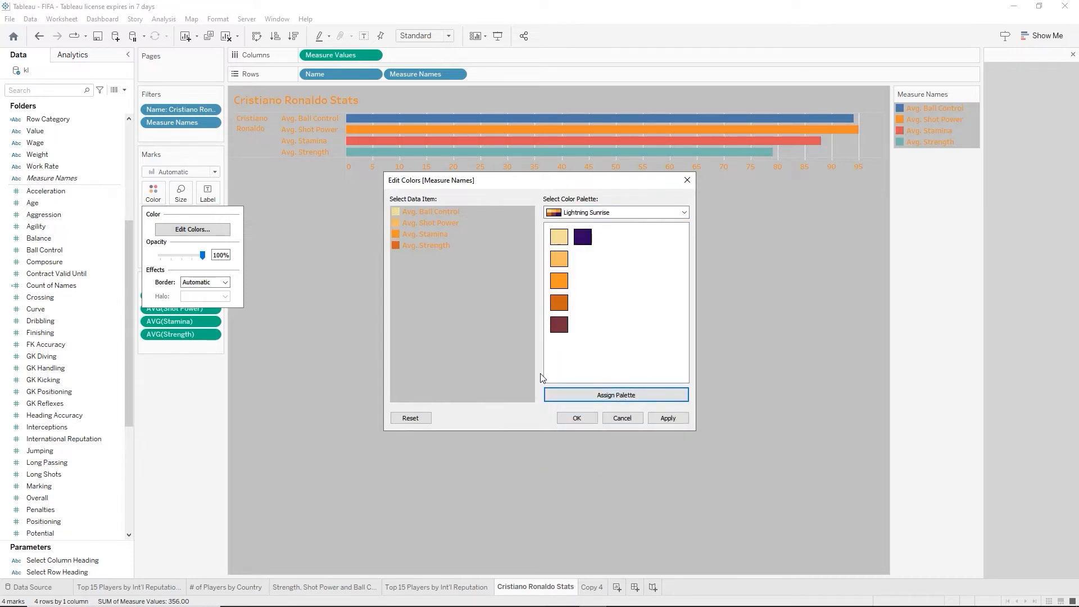
pyautogui.click(577, 418)
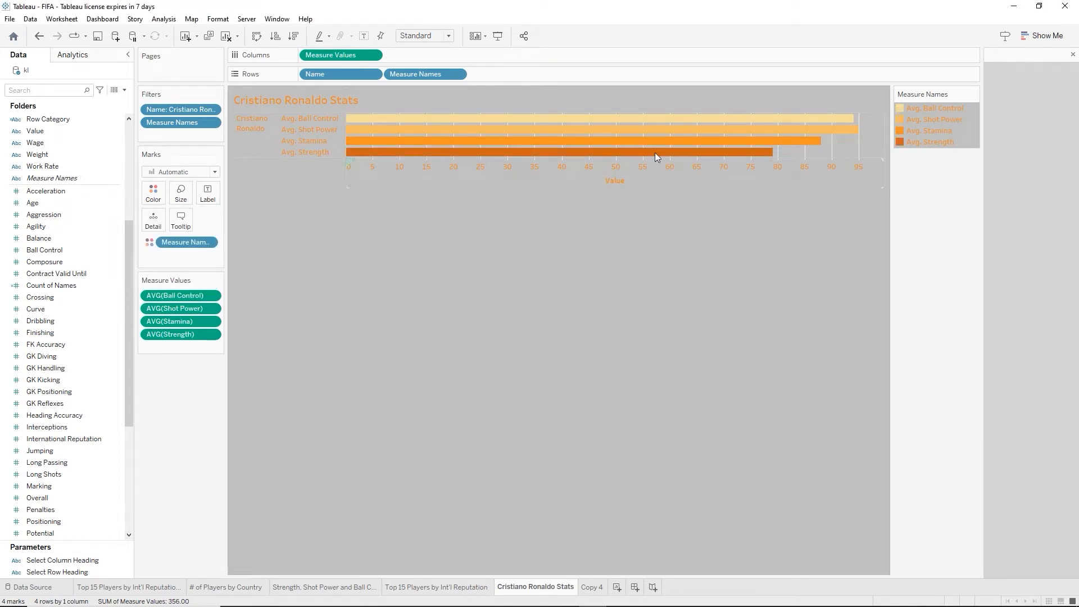
# Set the value axis title to "Stats" and its subtitle to "Cristiano Ronaldo", with the automatic subtitle turned off
pyautogui.click(608, 165)
pyautogui.rightClick(608, 165)
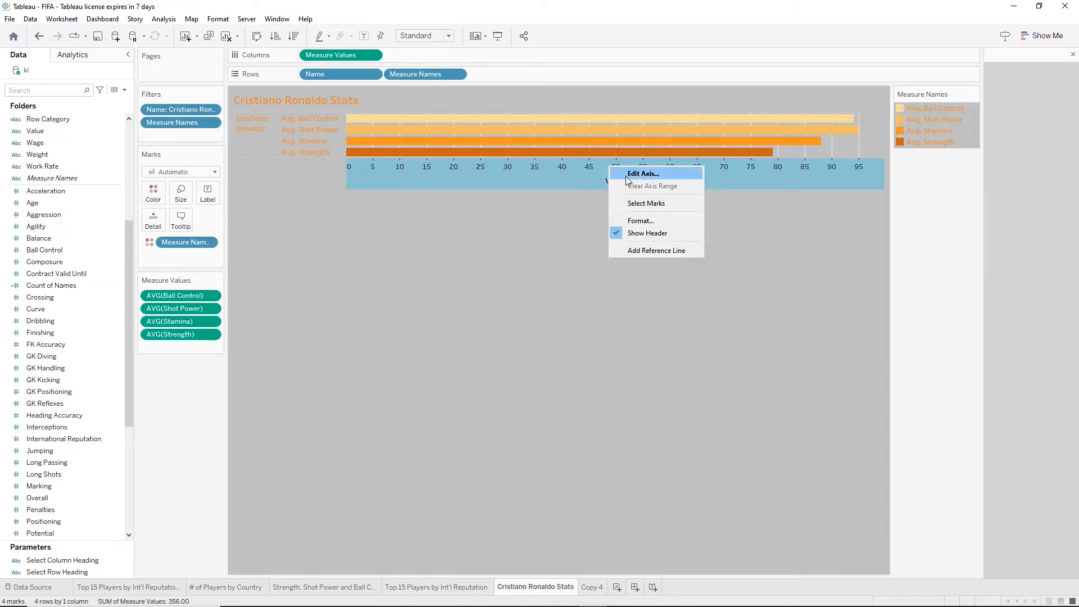
pyautogui.click(640, 173)
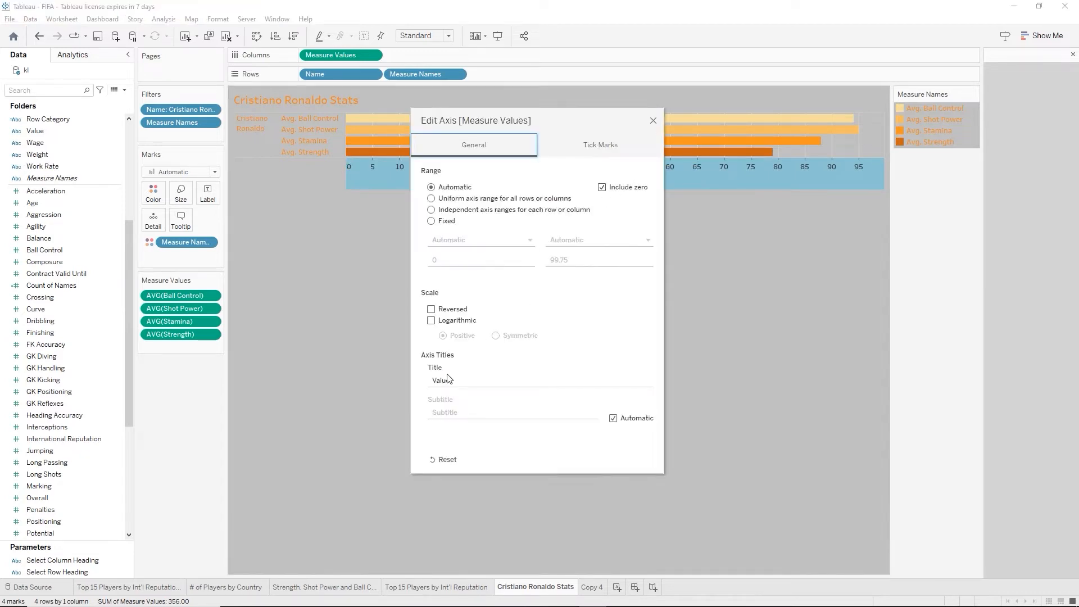
pyautogui.click(441, 379)
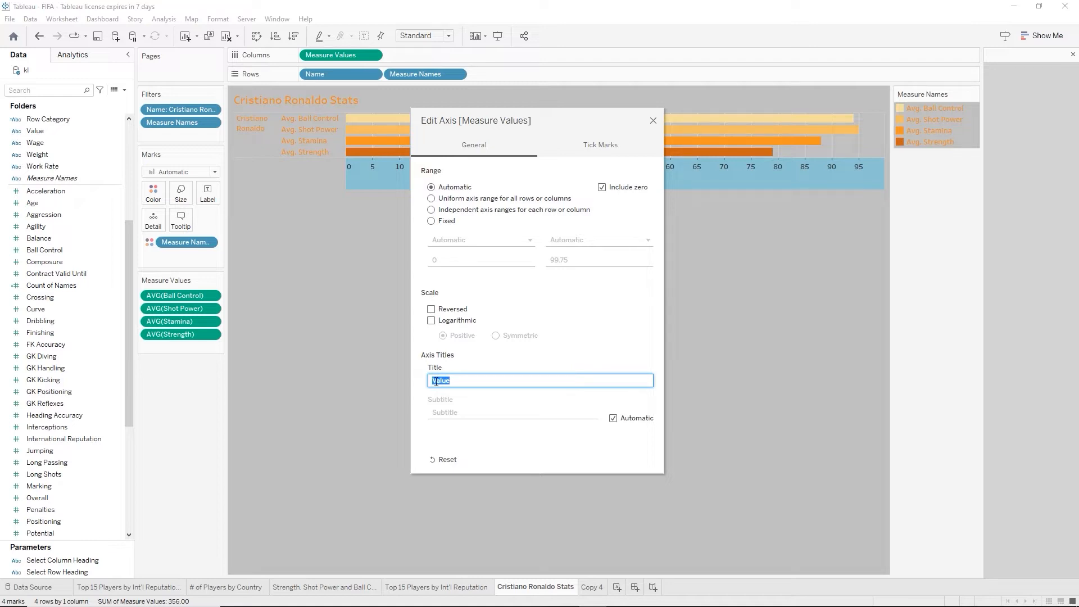
pyautogui.write('Stats')
pyautogui.click(615, 420)
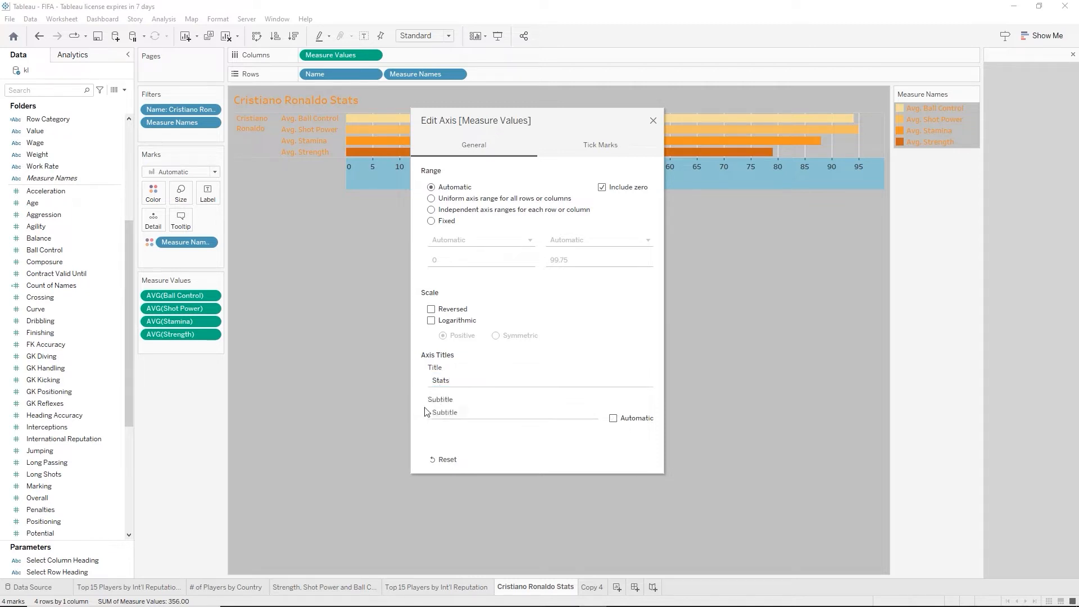
pyautogui.click(440, 410)
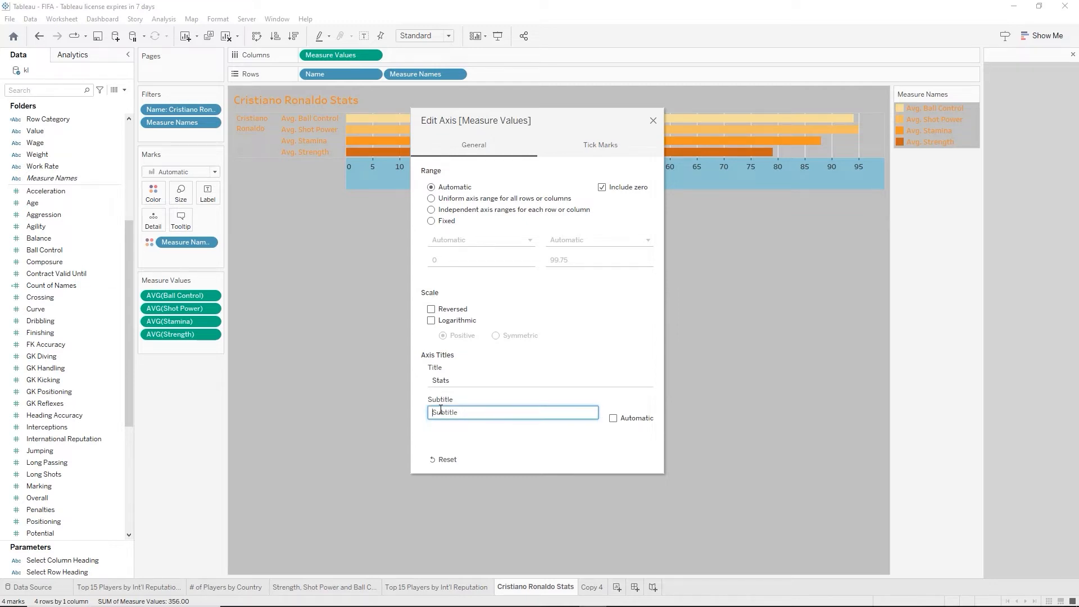
pyautogui.write('Cristiano Ronaldo')
pyautogui.click(507, 448)
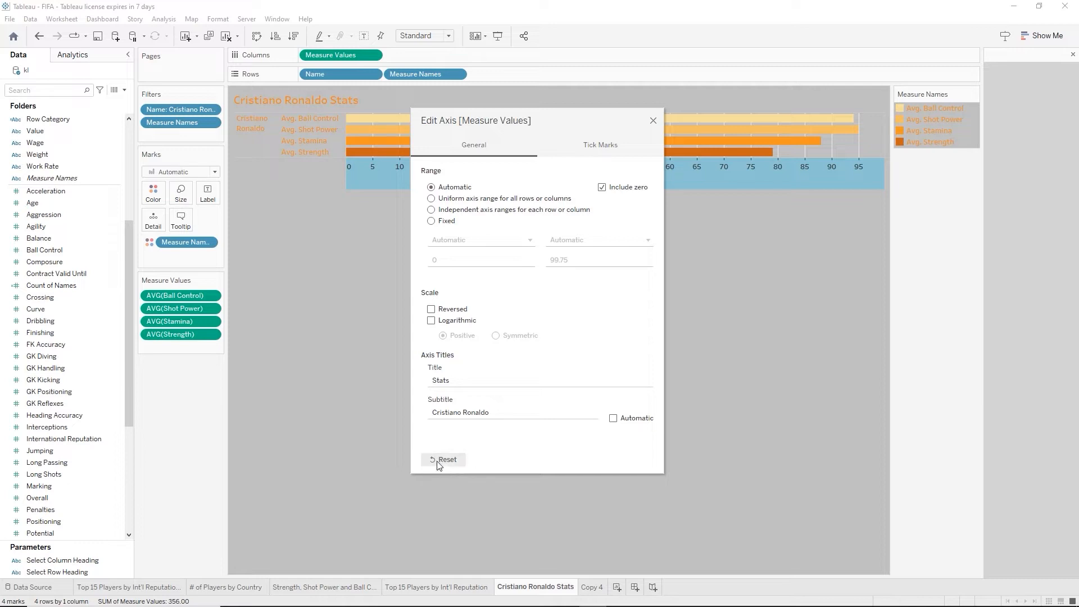
pyautogui.click(653, 122)
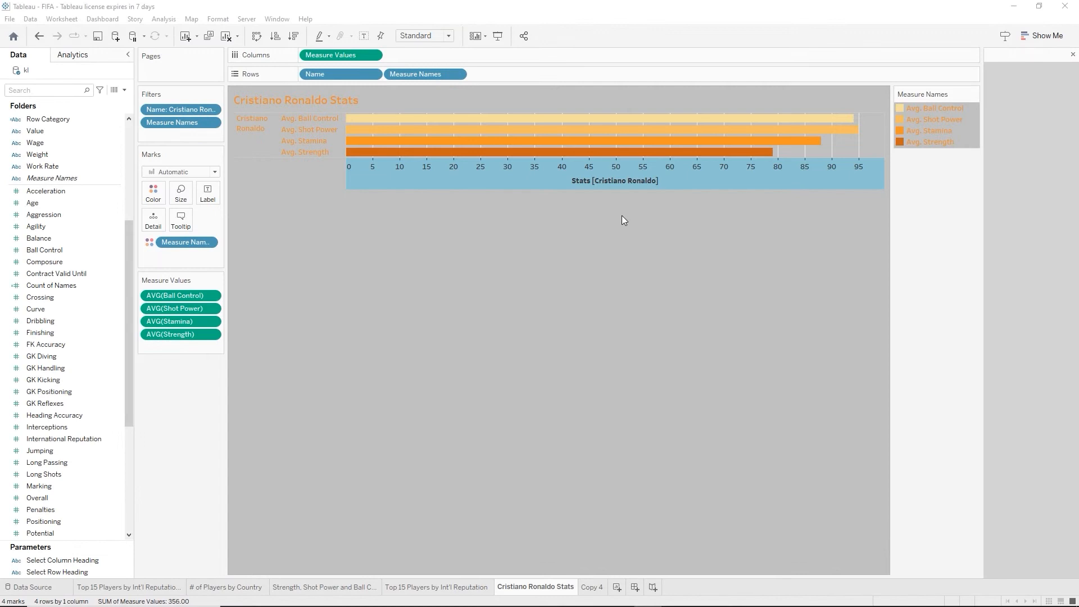
pyautogui.click(608, 194)
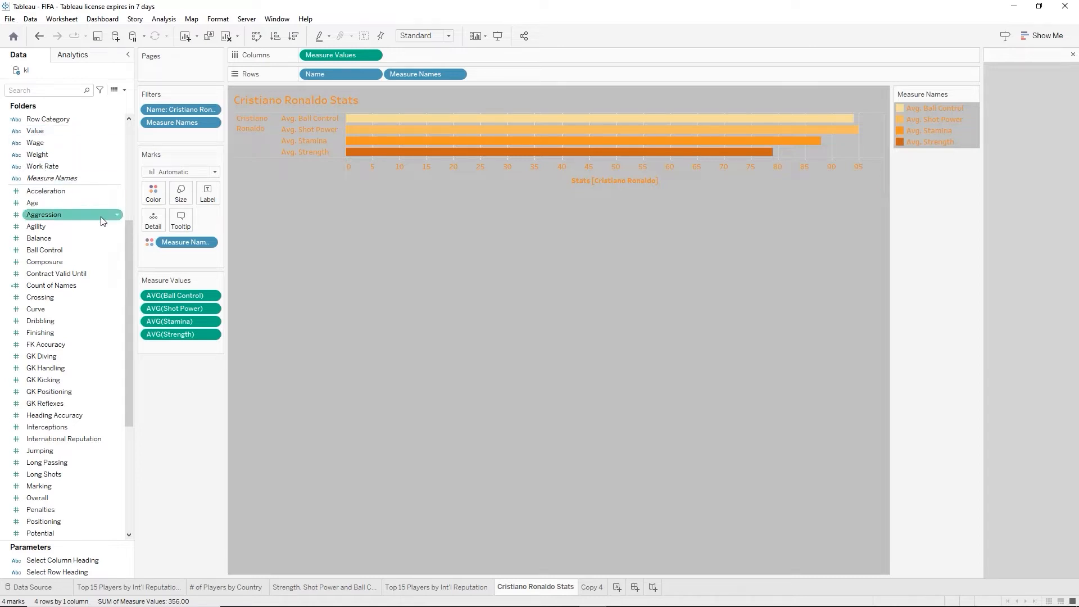
# Add the Height, Nationality, Position and Weight fields to the tooltip of the bars
pyautogui.moveTo(127, 234); pyautogui.dragTo(158, 125)
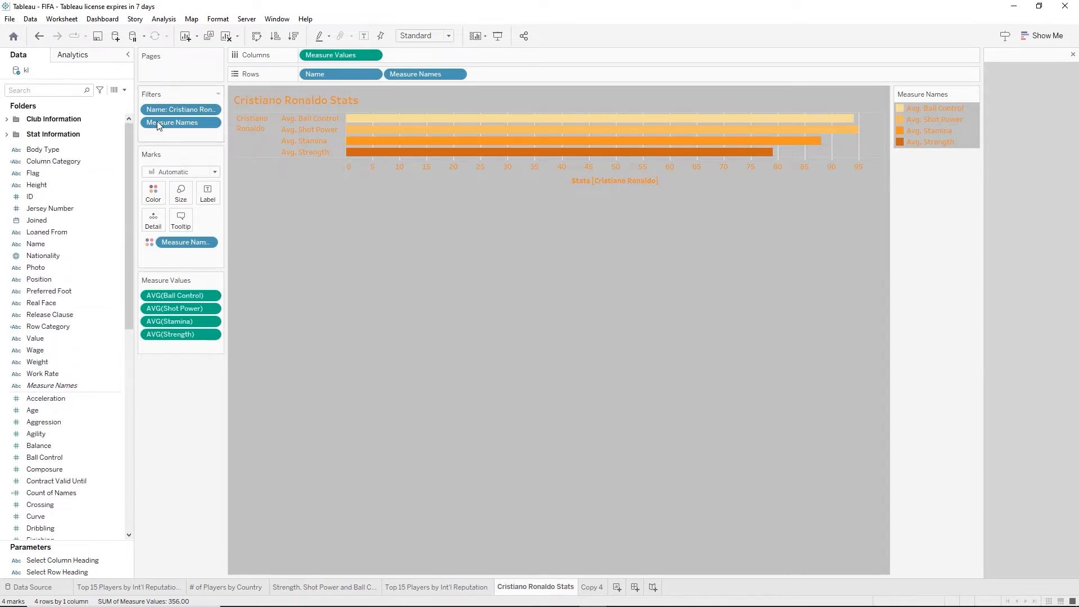
pyautogui.click(40, 190)
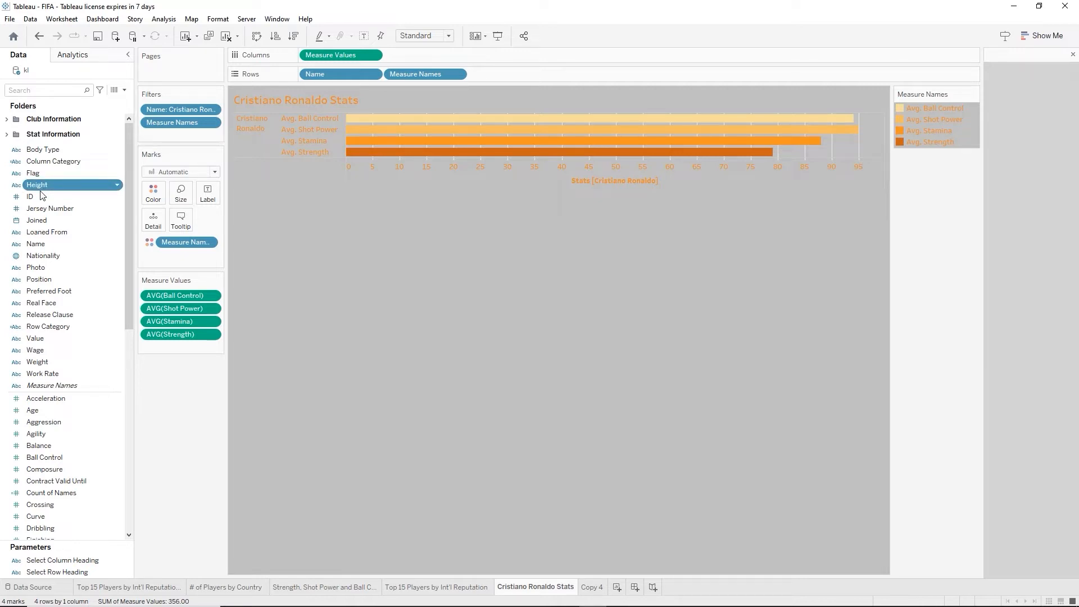
pyautogui.keyDown('ctrl'); pyautogui.click(46, 258); pyautogui.keyUp('ctrl')
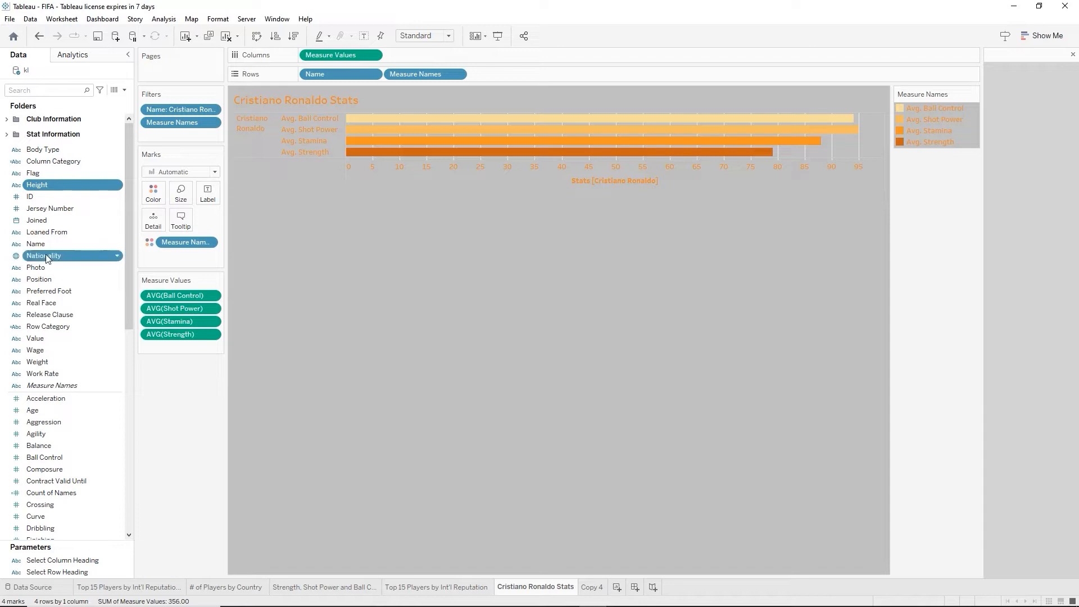
pyautogui.keyDown('ctrl'); pyautogui.click(36, 281); pyautogui.keyUp('ctrl')
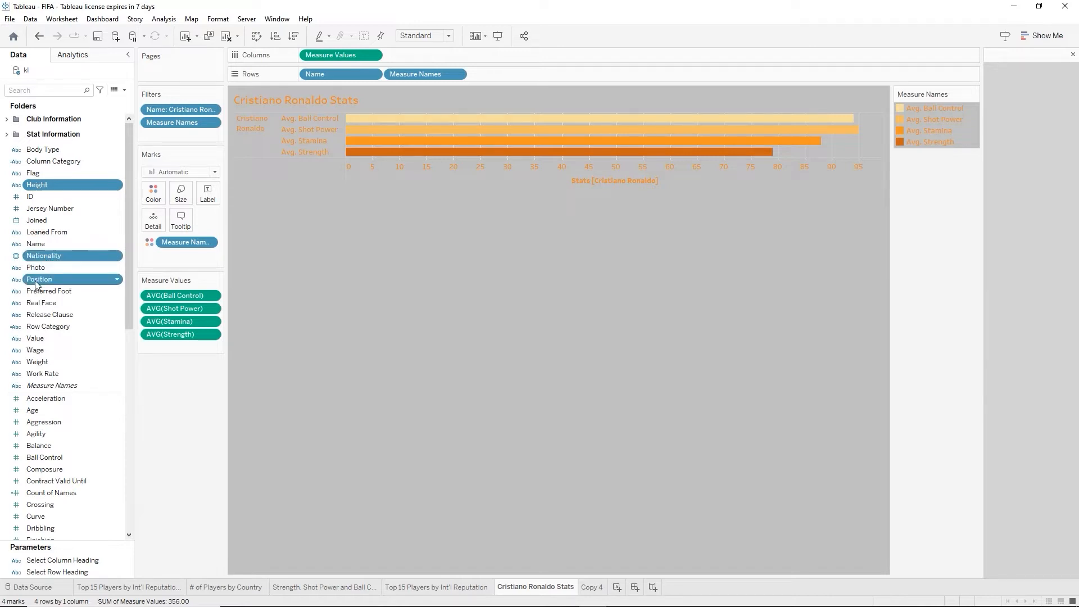
pyautogui.keyDown('ctrl'); pyautogui.click(43, 364); pyautogui.keyUp('ctrl')
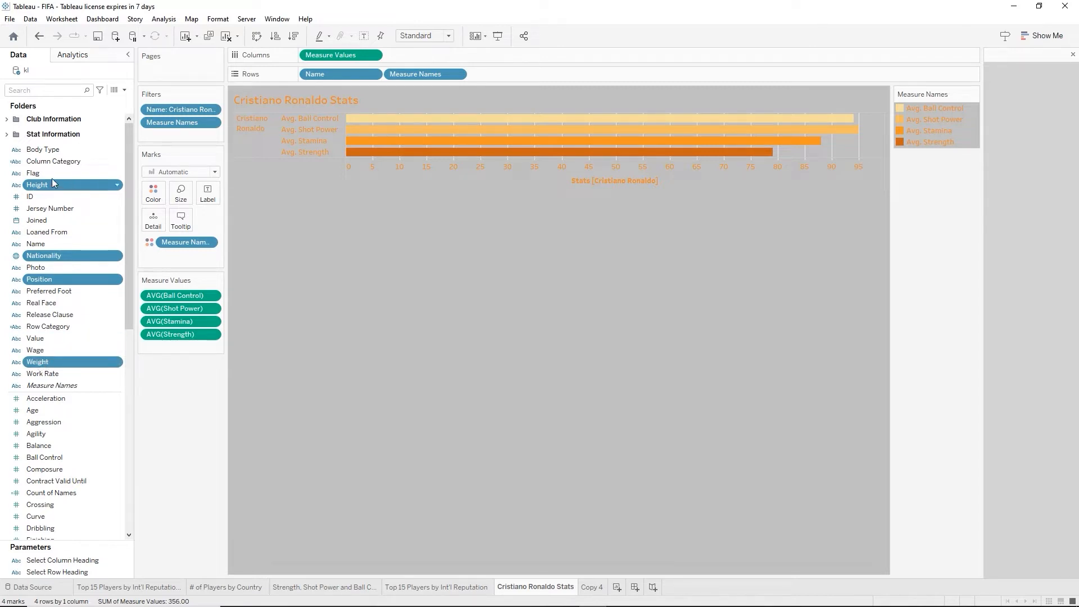
pyautogui.moveTo(49, 187); pyautogui.dragTo(186, 221)
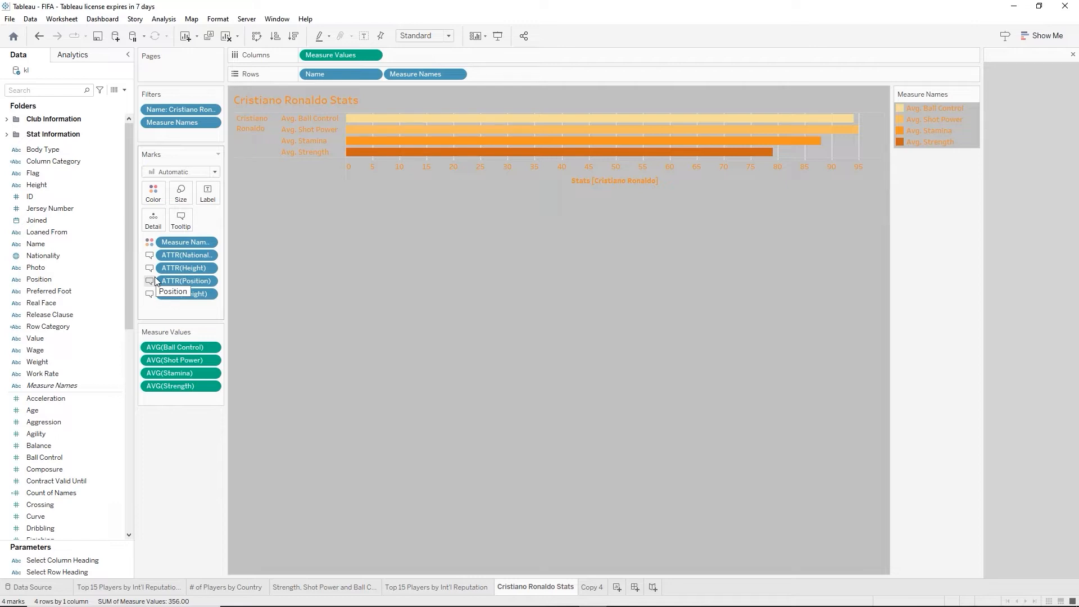
# Swap the rows and columns of the chart and remove Name from the columns
pyautogui.hotkey('ctrl', 'w')
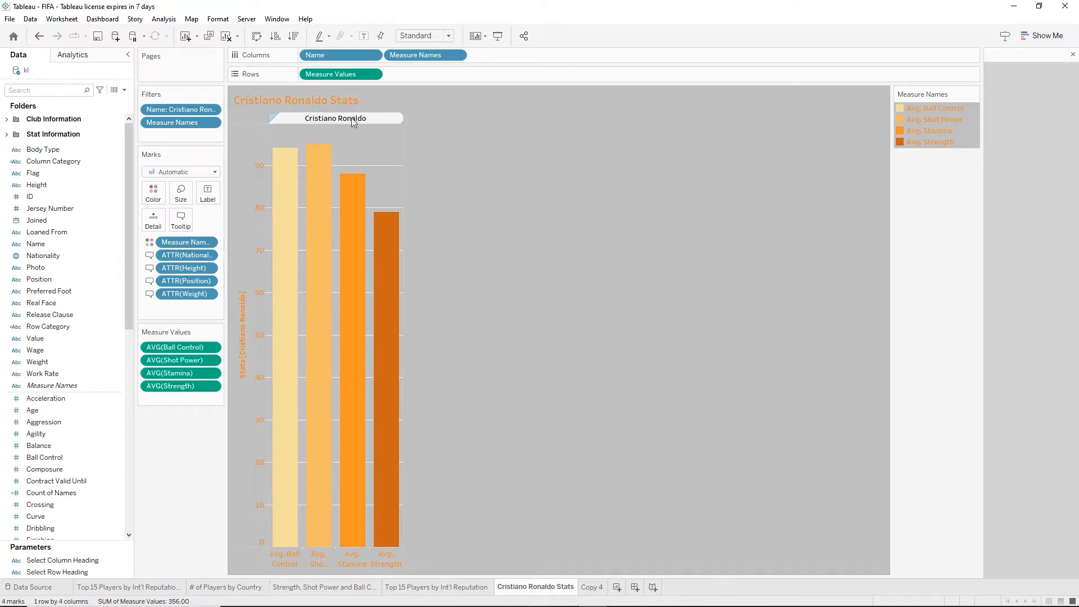
pyautogui.click(331, 60)
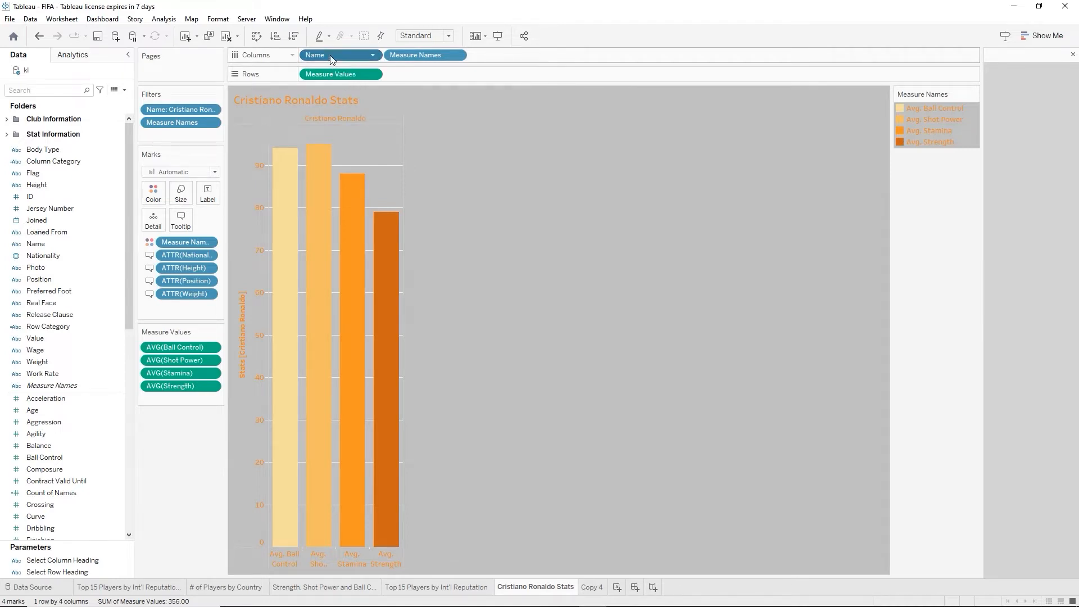
pyautogui.press('Delete')
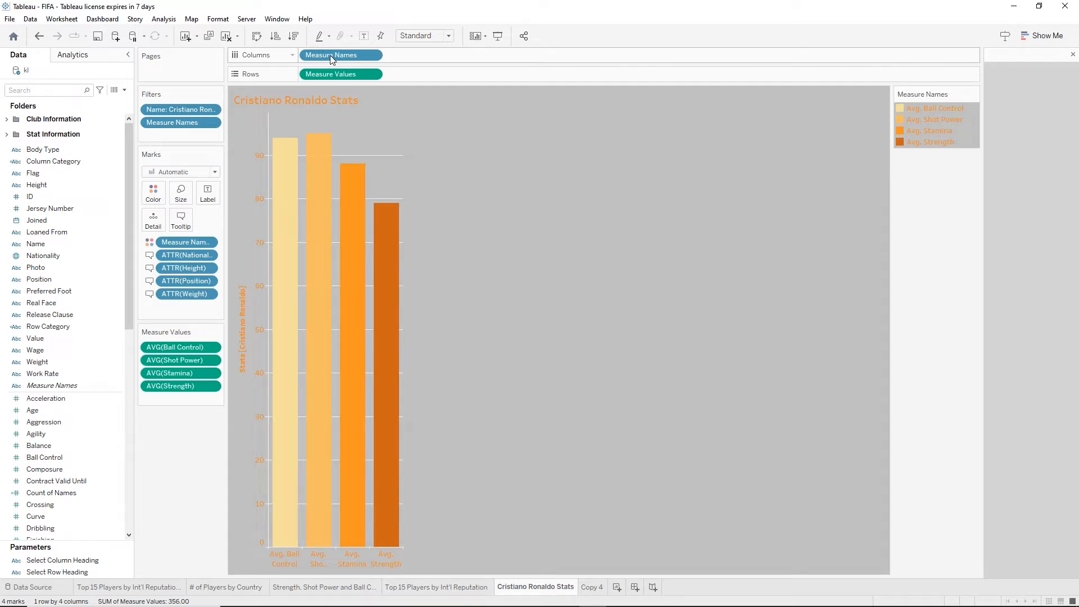
# Hide the title of the Cristiano Ronaldo Stats worksheet
pyautogui.rightClick(327, 103)
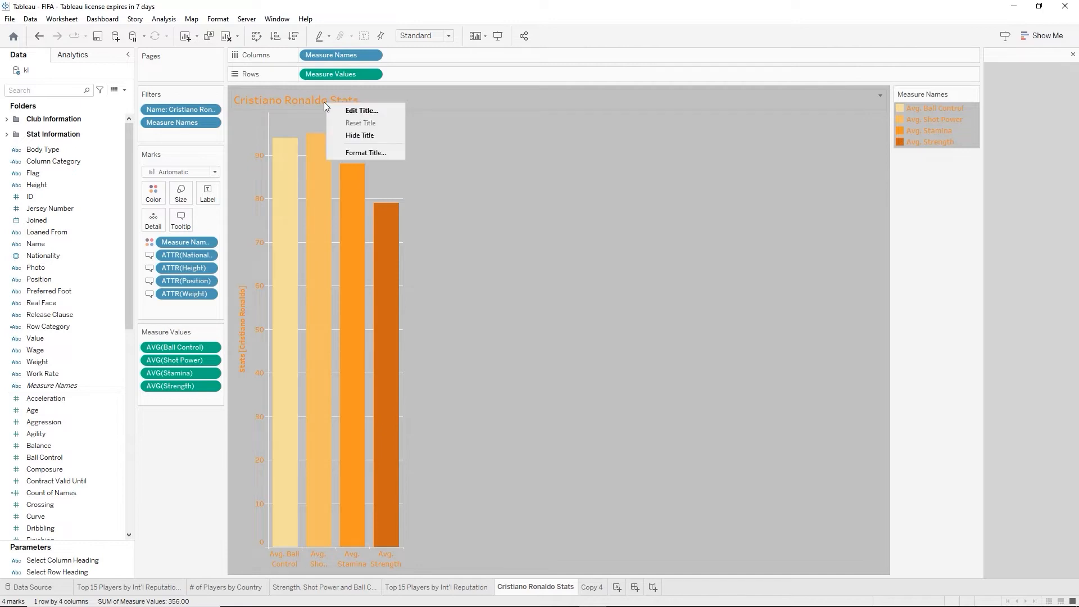
pyautogui.click(351, 136)
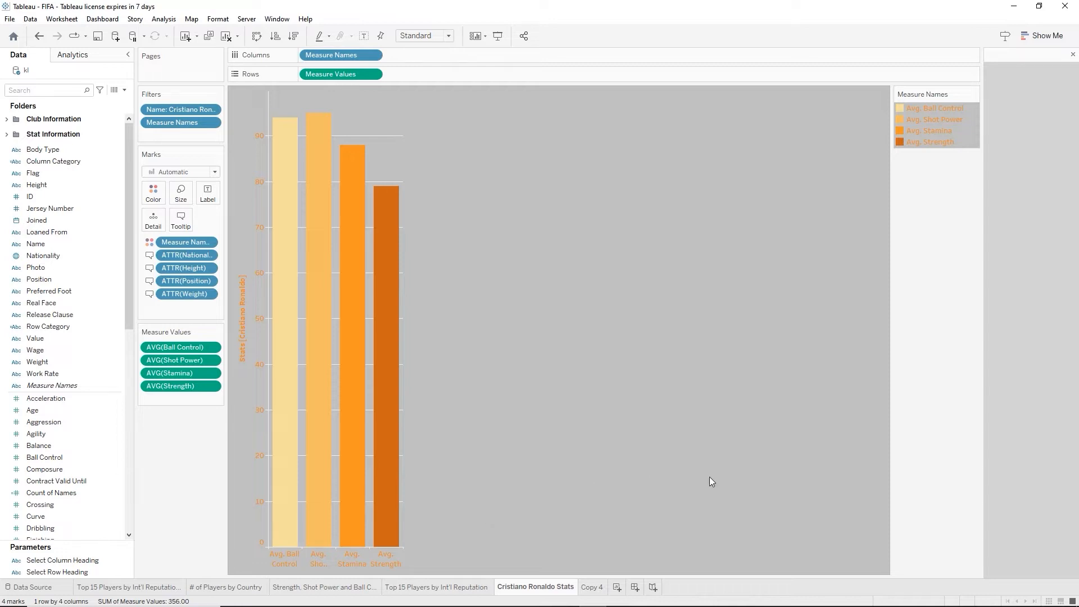
# Delete the Copy 4 worksheet and duplicate the Cristiano Ronaldo Stats worksheet
pyautogui.click(593, 587)
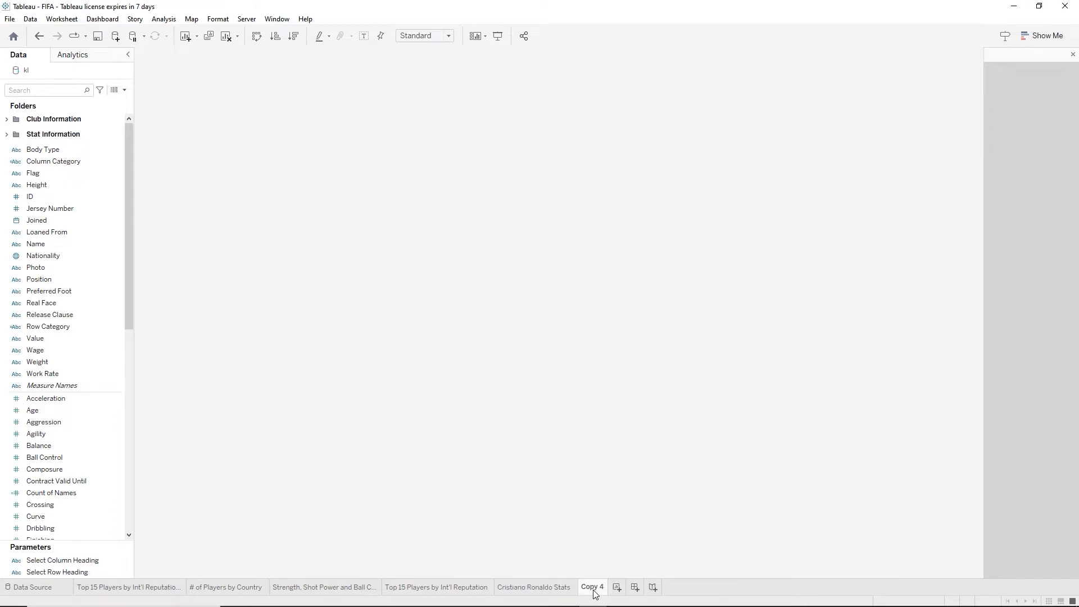
pyautogui.rightClick(595, 595)
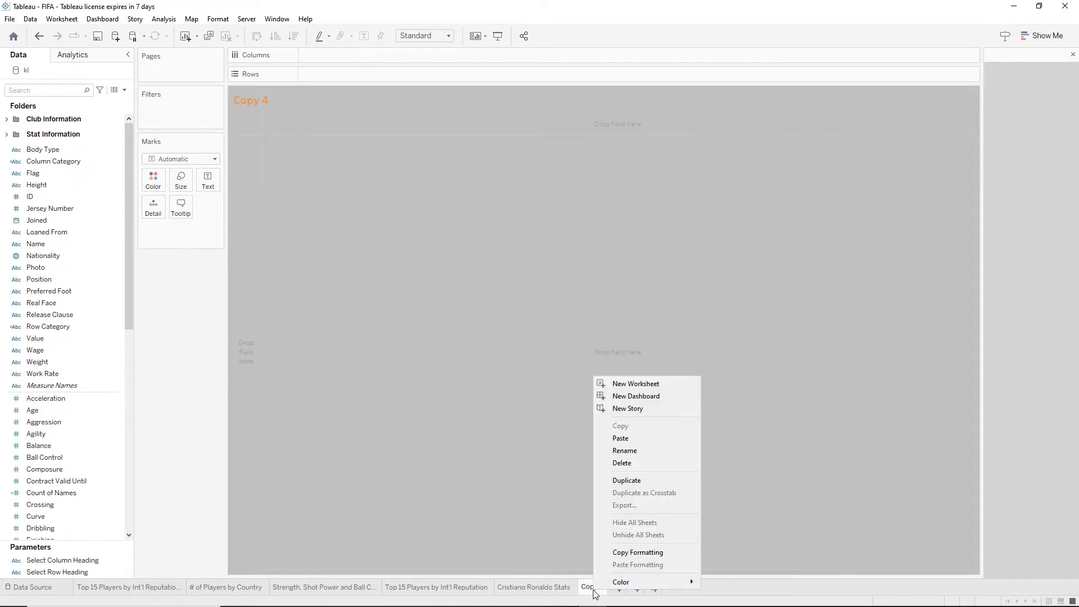
pyautogui.click(623, 462)
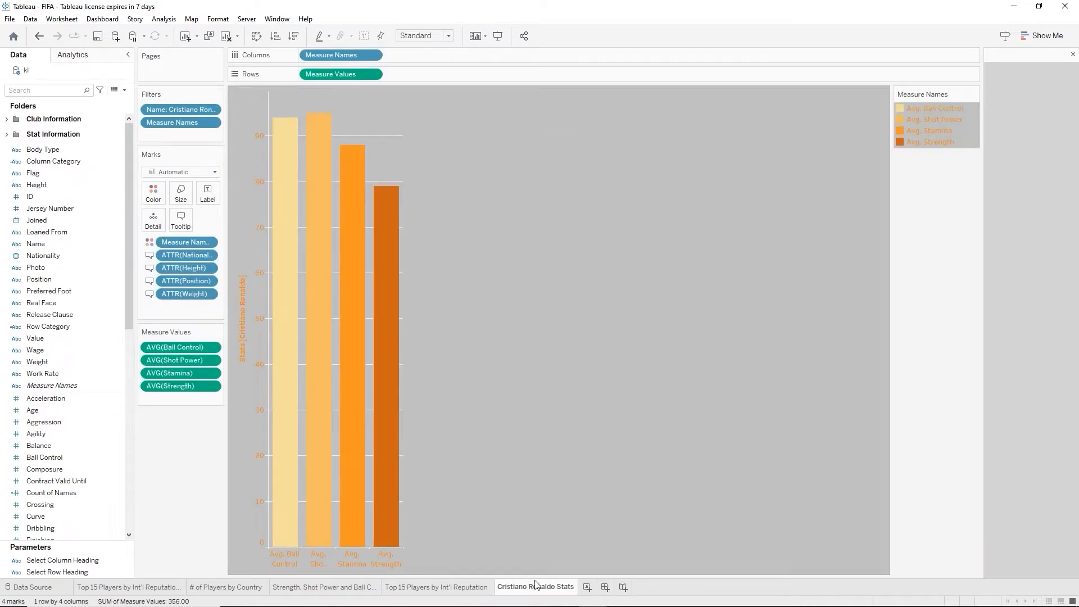
pyautogui.moveTo(527, 591); pyautogui.dragTo(571, 591)
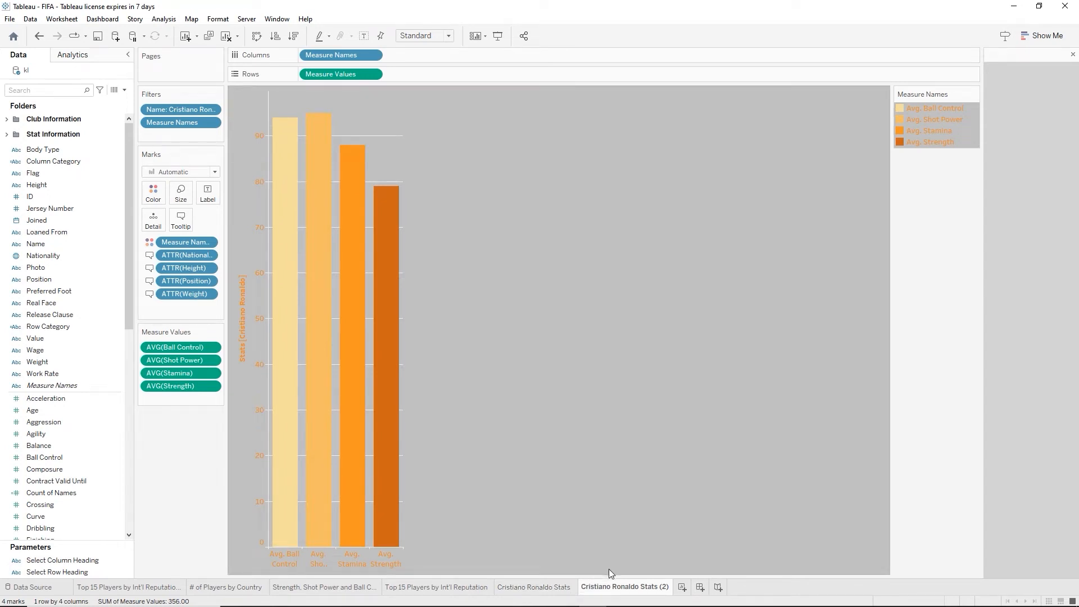
# In the data source, edit the aliases of the Name field so that L. Messi has the alias Lionel Messi
pyautogui.moveTo(603, 585)
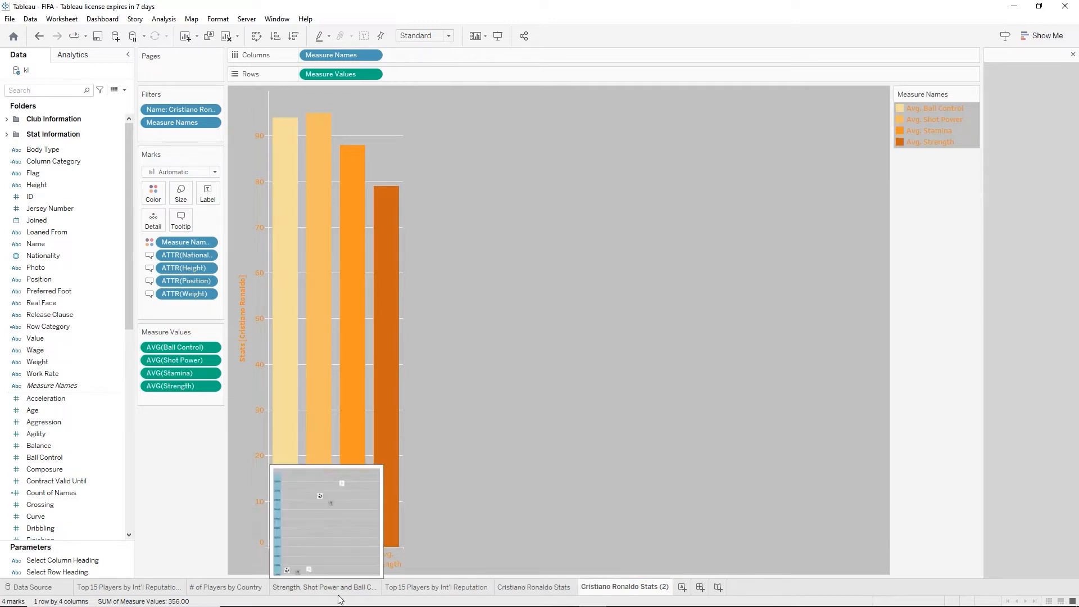
pyautogui.hotkey('ctrl', 'Tab')
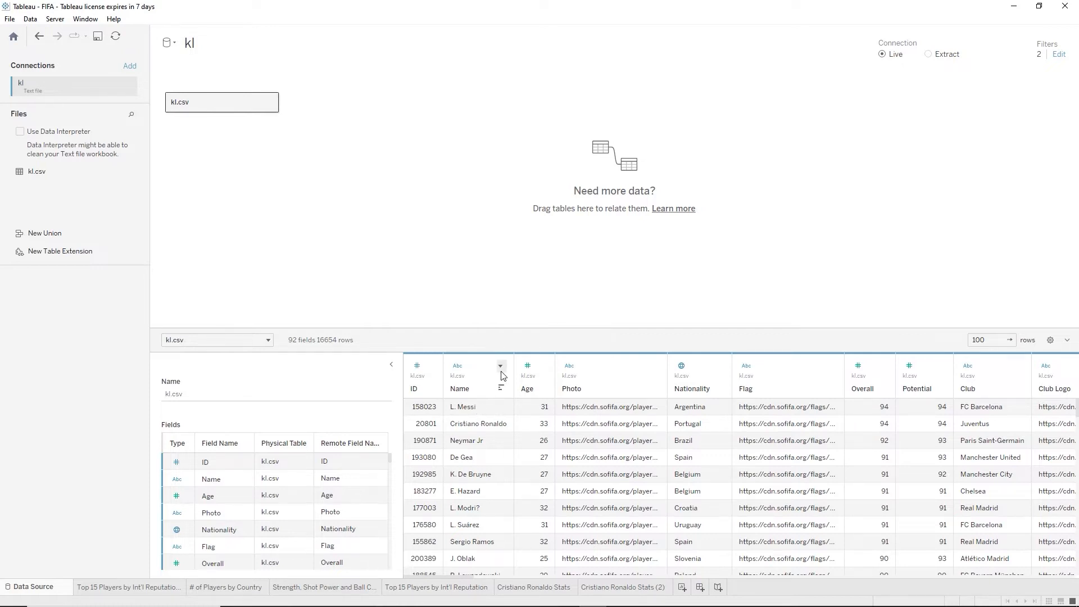
pyautogui.click(500, 367)
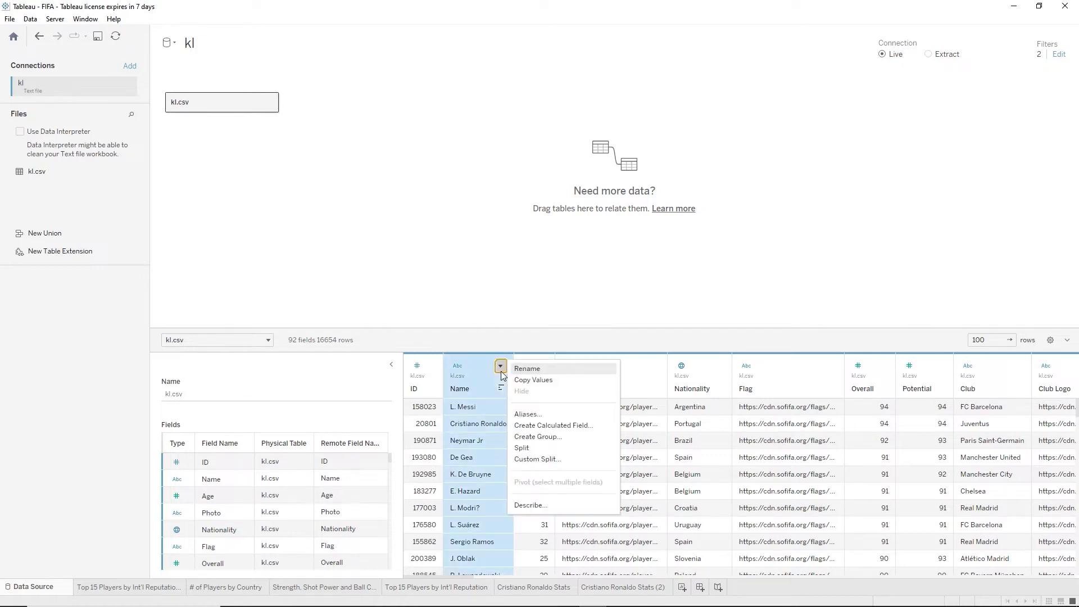
pyautogui.click(530, 416)
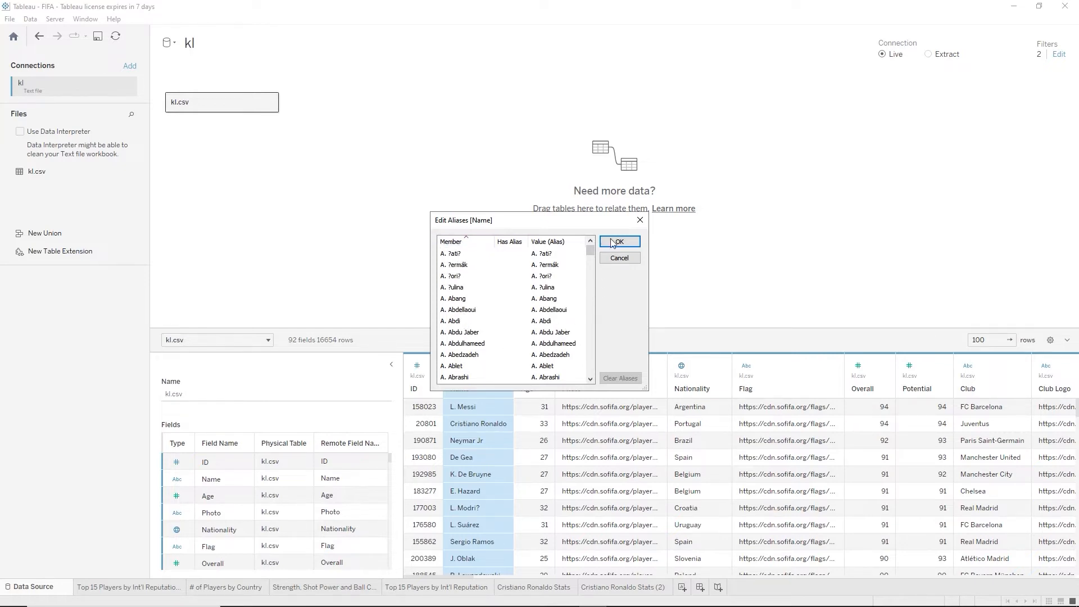
pyautogui.moveTo(590, 256); pyautogui.dragTo(590, 314)
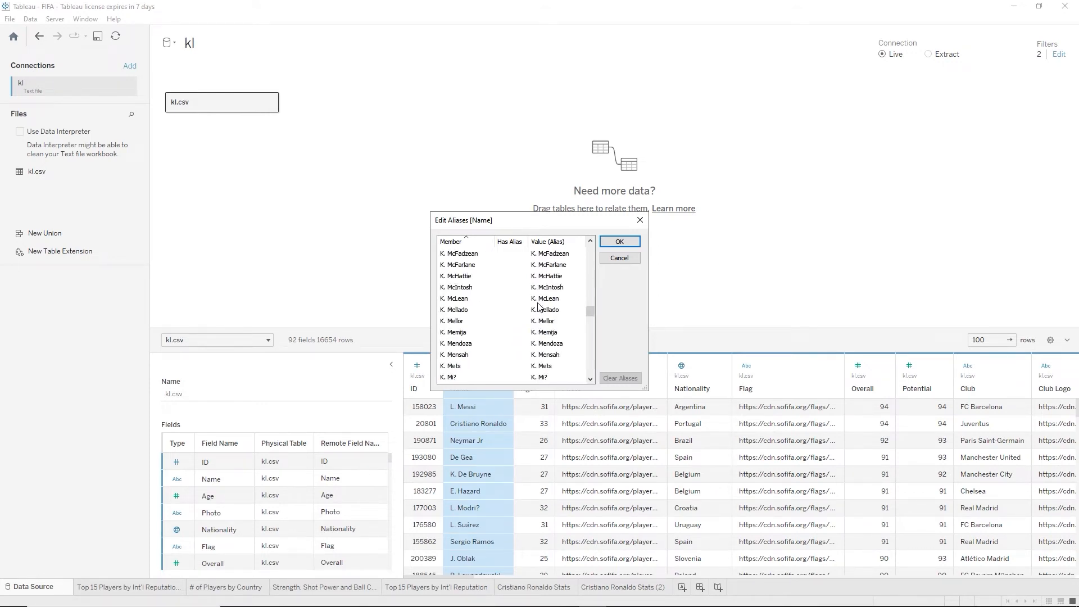
pyautogui.scroll(-2, 538, 306)
pyautogui.scroll(2, 538, 306)
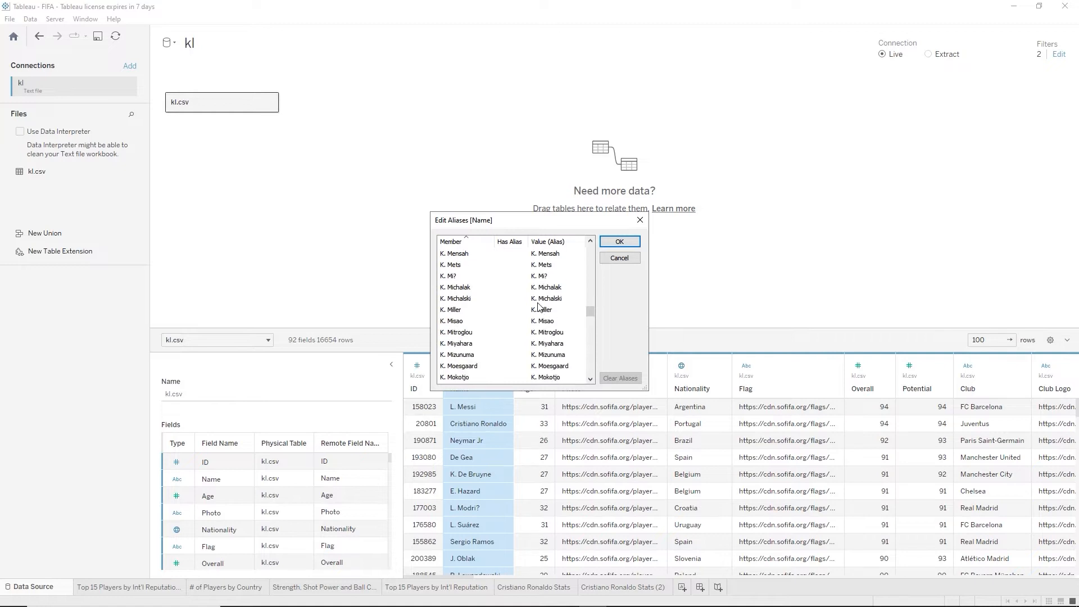
pyautogui.scroll(8, 538, 306)
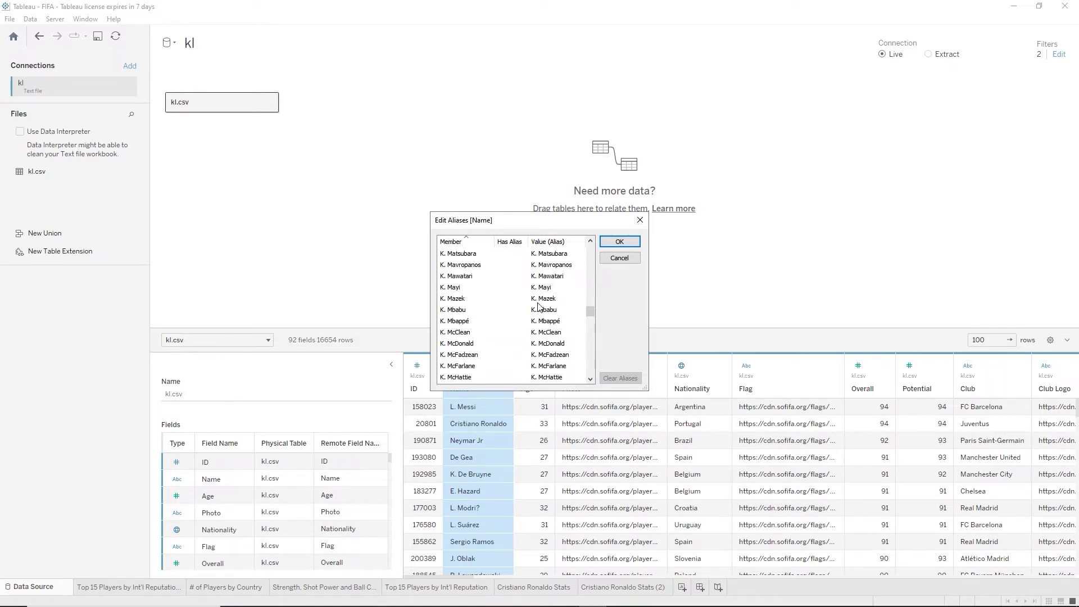
pyautogui.scroll(-6, 538, 306)
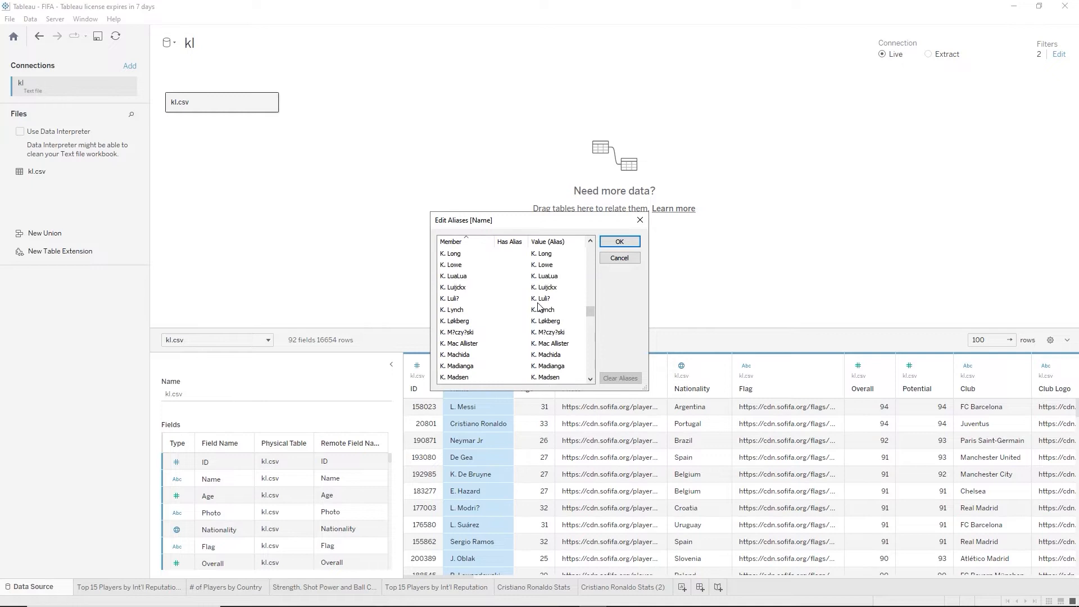
pyautogui.scroll(-12, 538, 306)
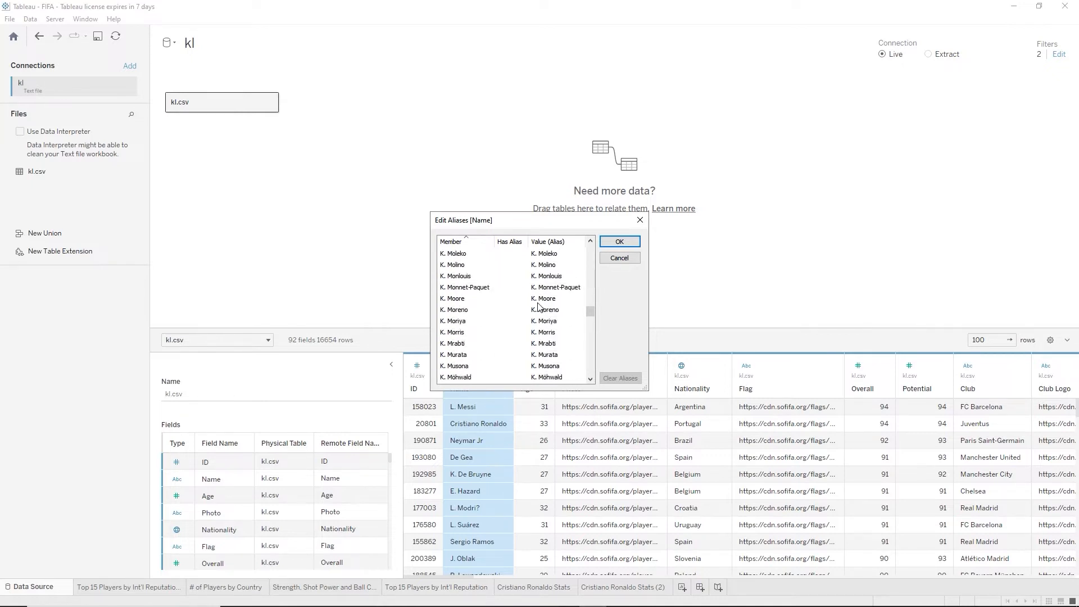
pyautogui.scroll(-15, 538, 306)
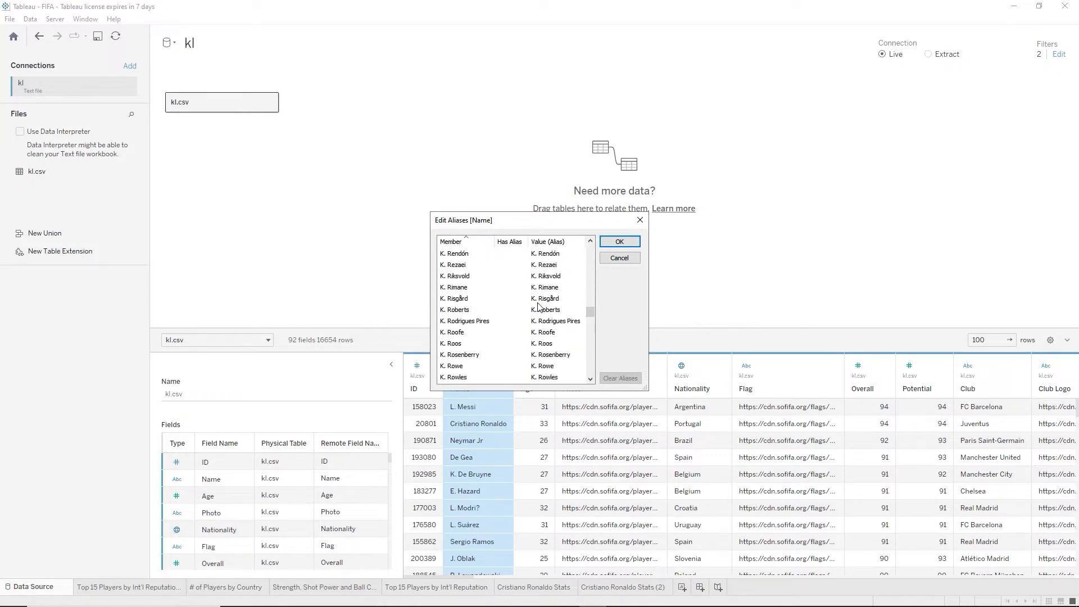
pyautogui.scroll(-15, 538, 306)
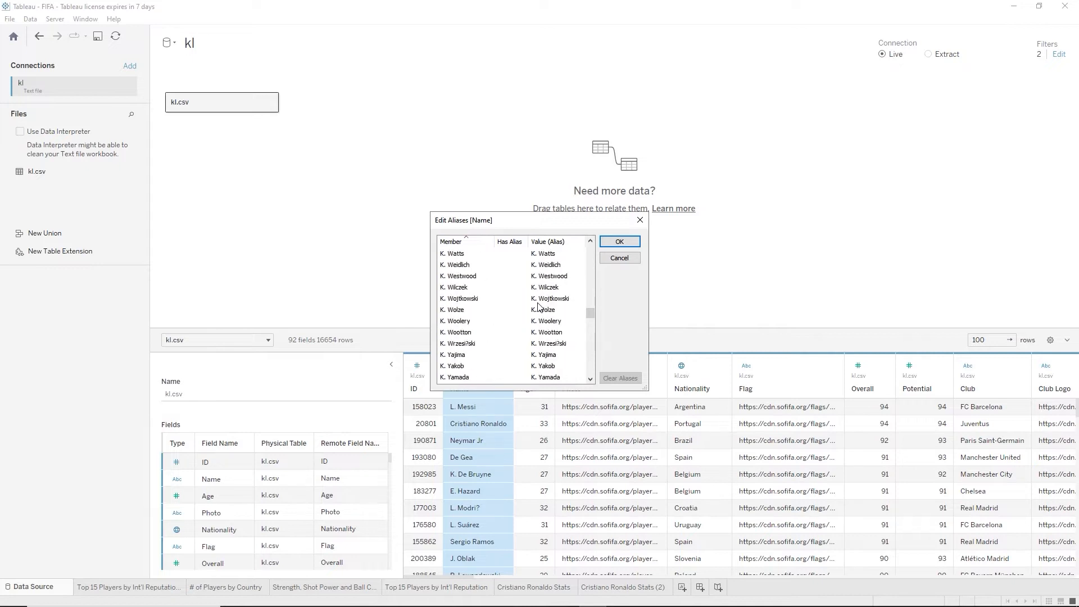
pyautogui.scroll(-8, 538, 306)
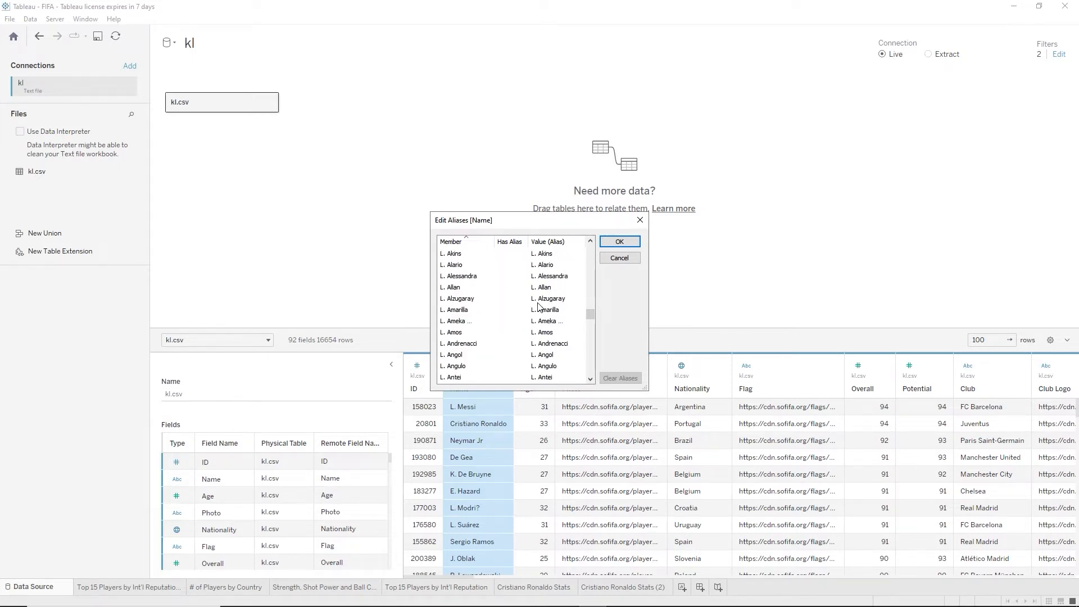
pyautogui.scroll(-4, 538, 306)
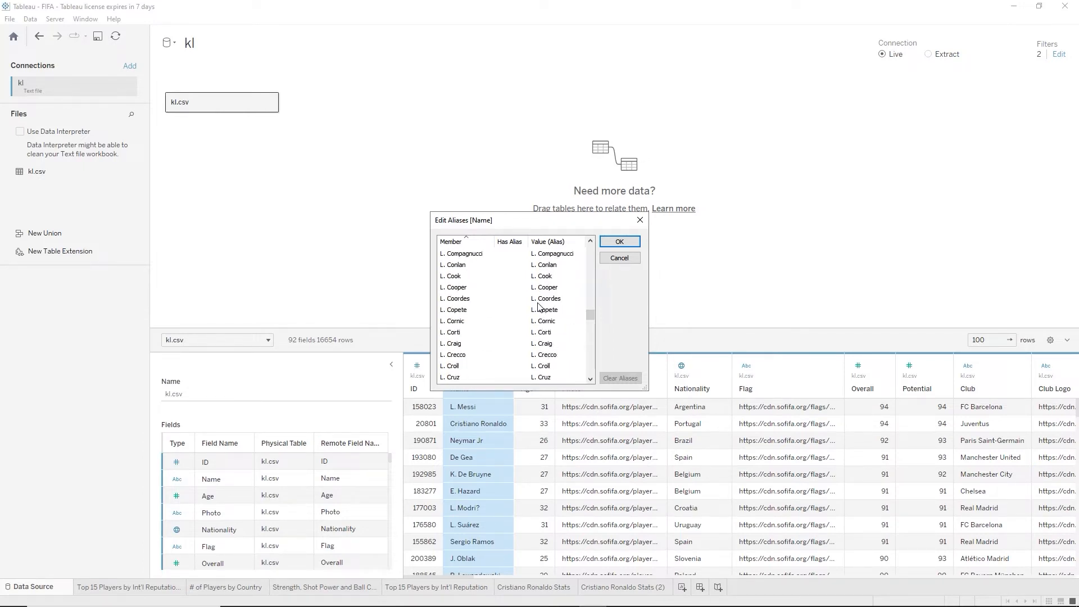
pyautogui.scroll(-2, 538, 306)
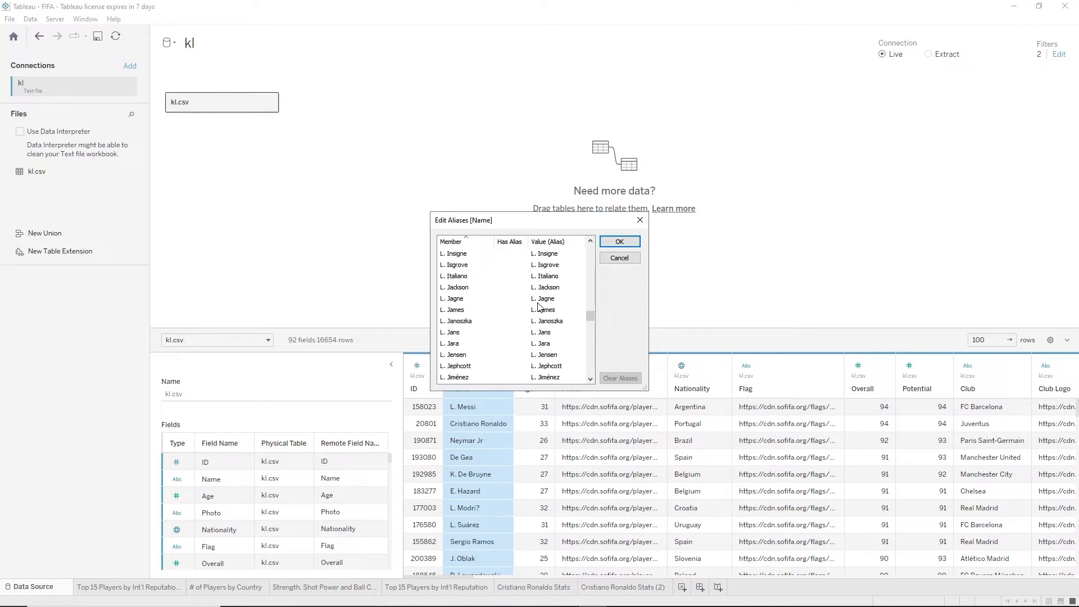
pyautogui.scroll(-10, 538, 306)
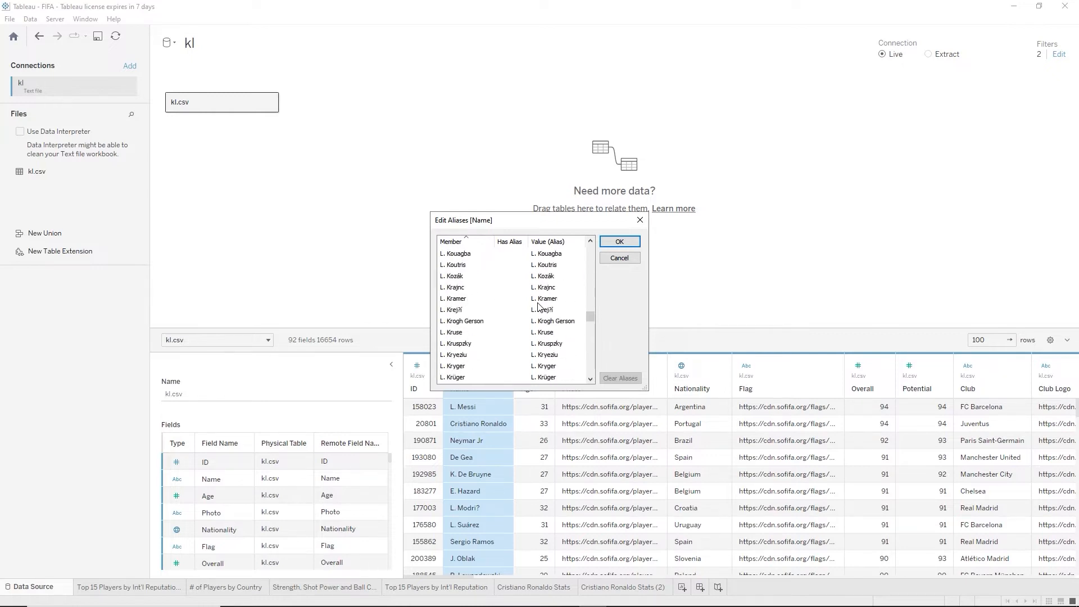
pyautogui.scroll(-10, 538, 306)
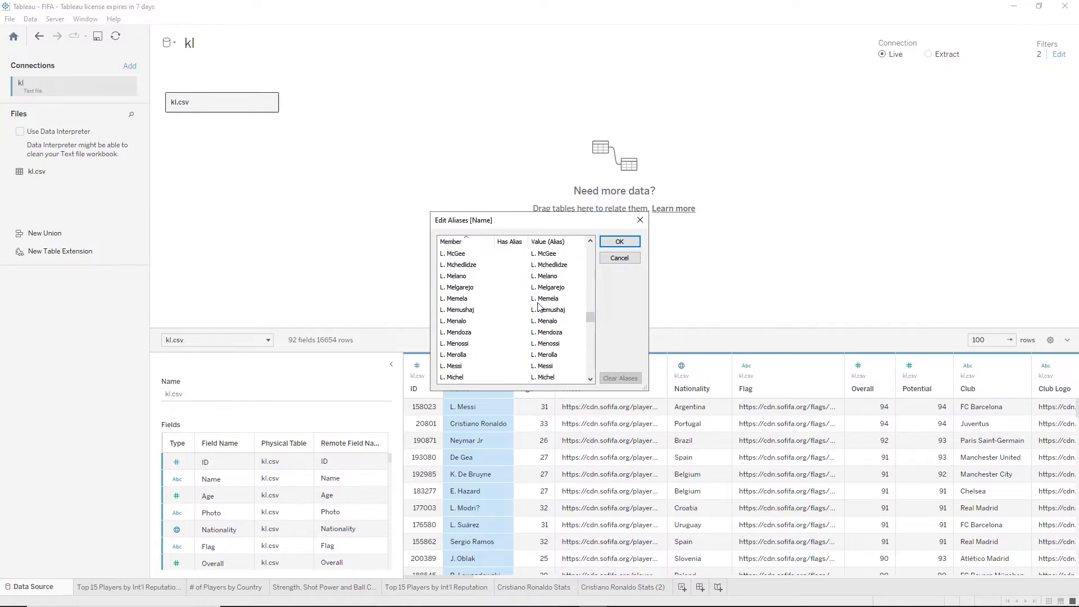
pyautogui.scroll(1, 538, 306)
pyautogui.click(548, 366)
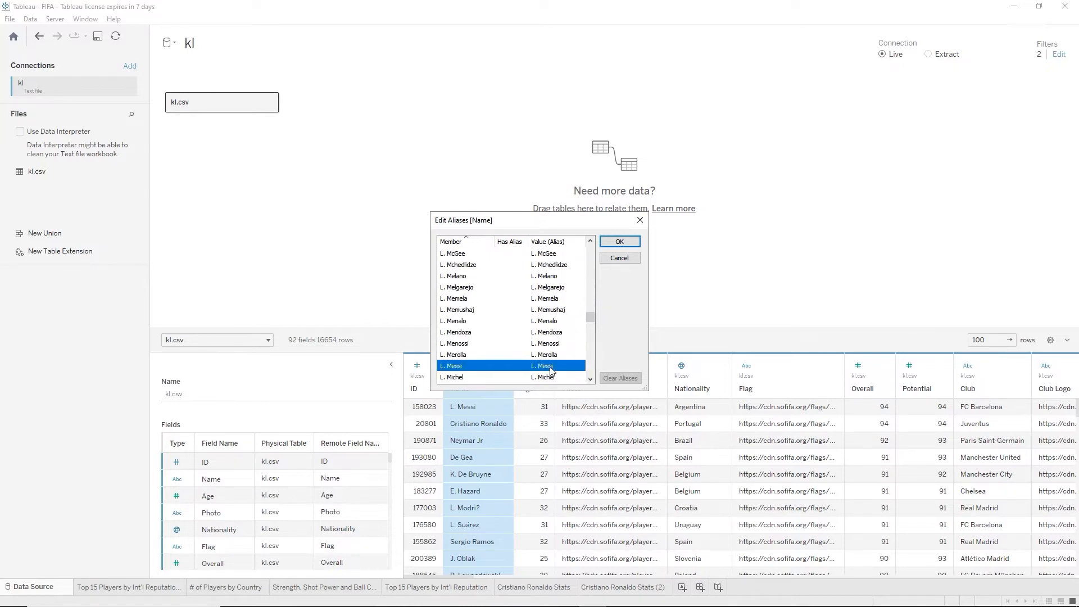
pyautogui.click(548, 366)
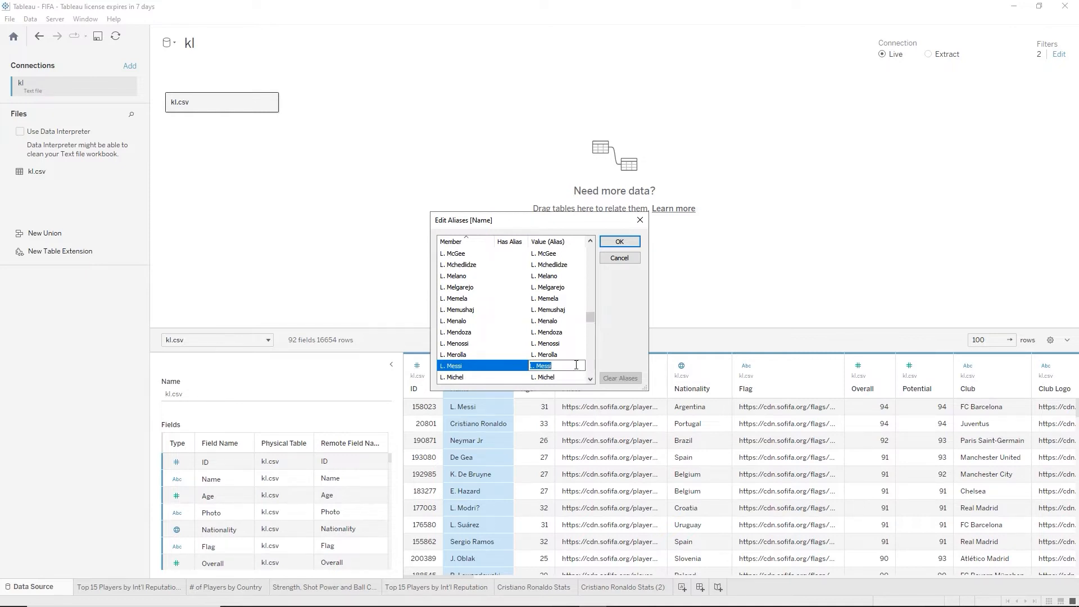
pyautogui.press('Home')
pyautogui.press('Delete')
pyautogui.press('Delete')
pyautogui.write('Lionel')
pyautogui.click(618, 244)
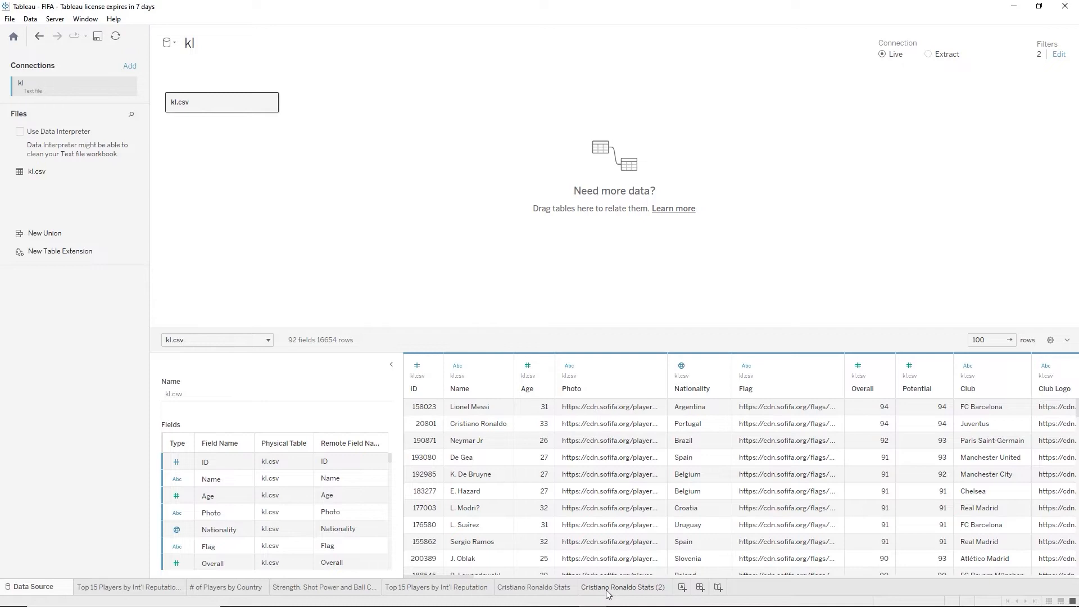
# Rename the Cristiano Ronaldo Stats (2) worksheet as Lionel Messi Stats
pyautogui.click(608, 588)
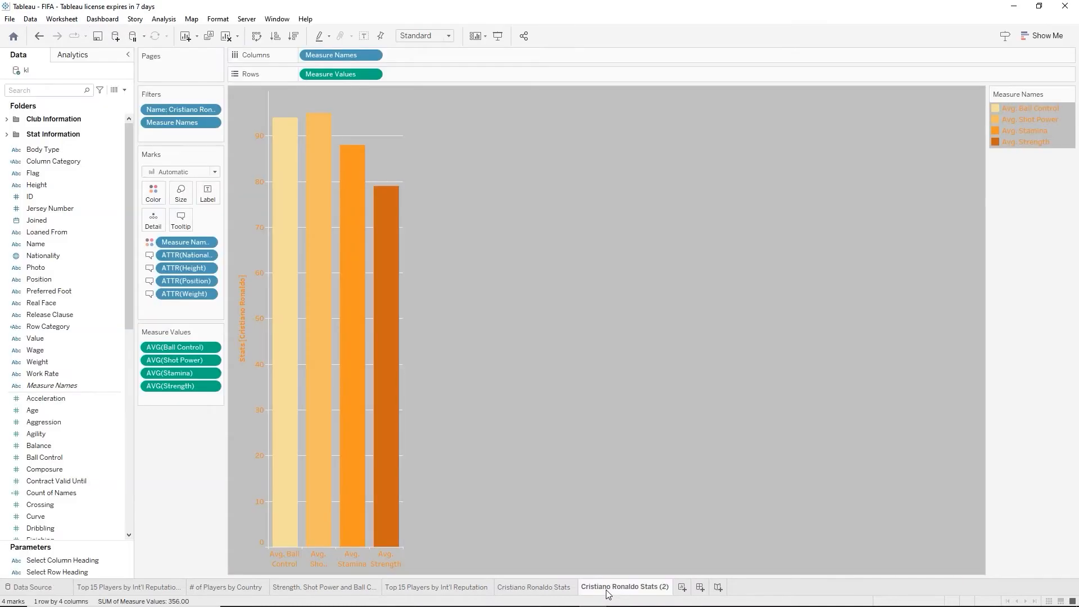
pyautogui.doubleClick(608, 591)
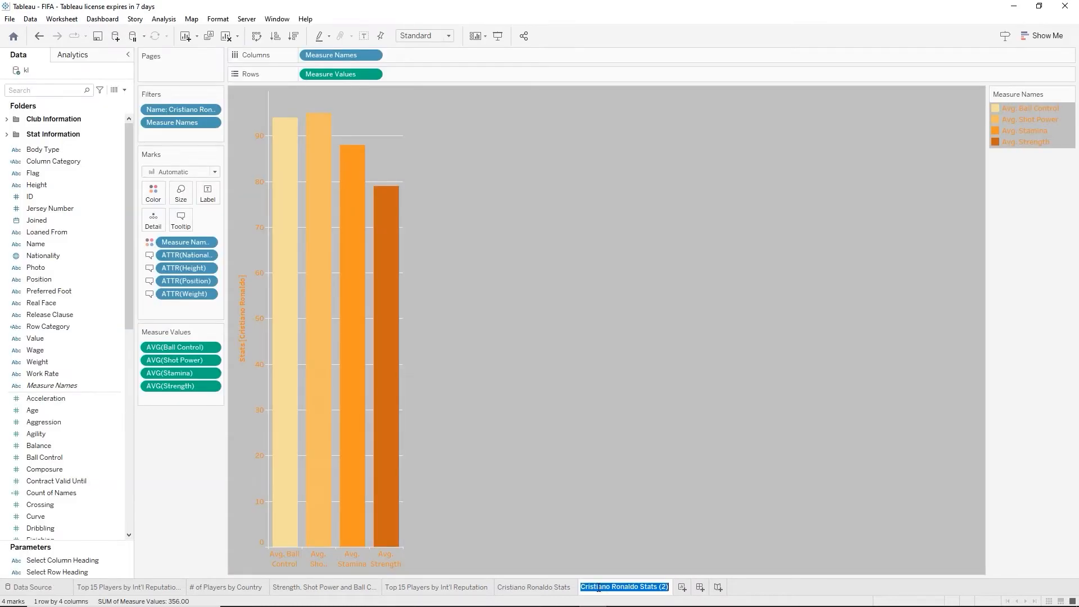
pyautogui.write('L')
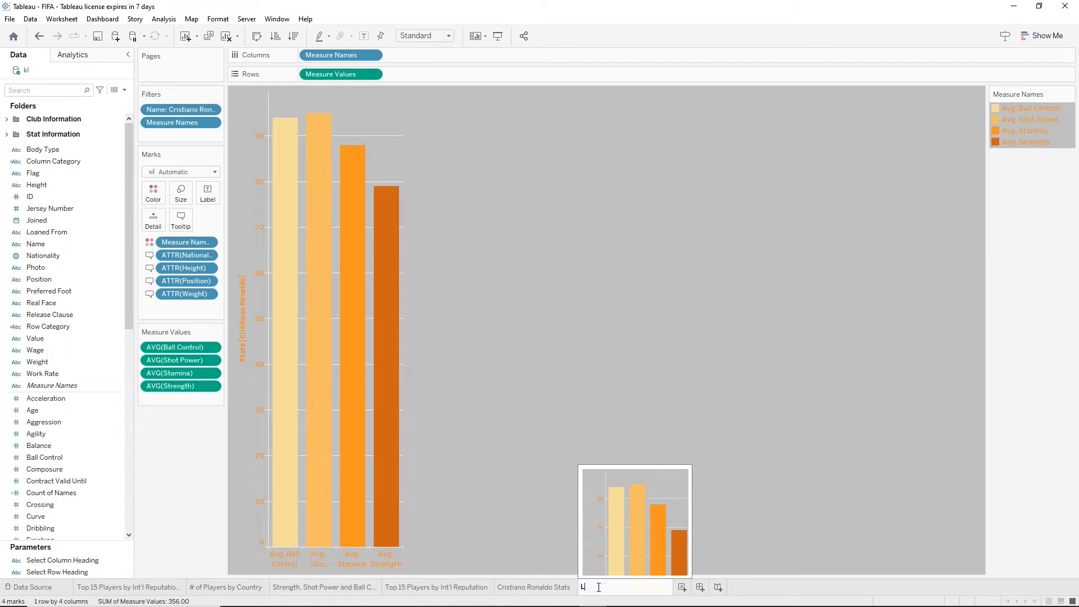
pyautogui.write('ionel Messi Stats')
pyautogui.press('Return')
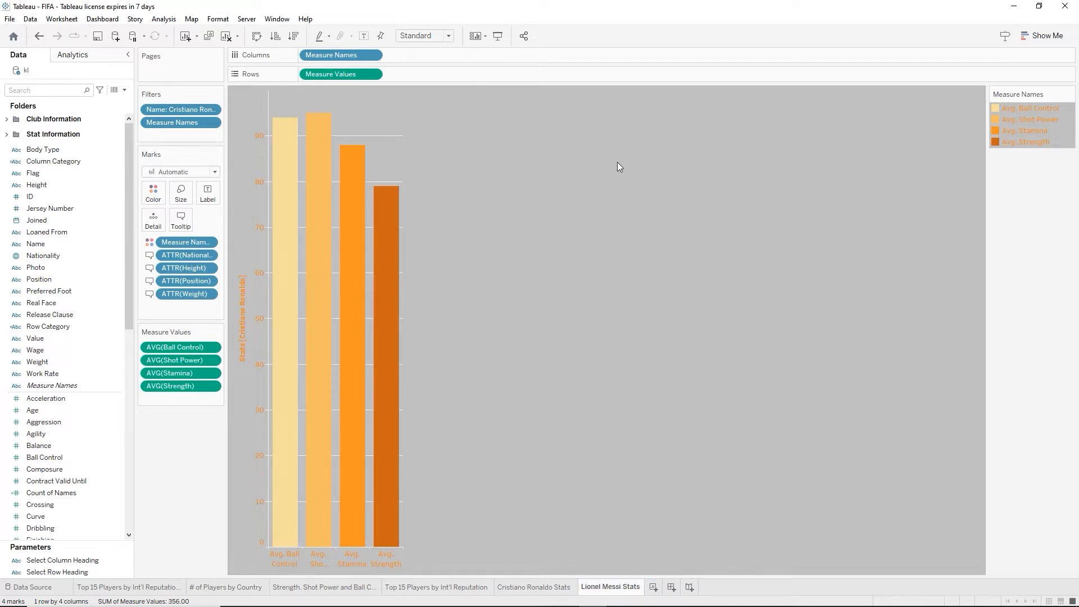
# Change the Name filter to include Lionel Messi and exclude Cristiano Ronaldo from the selection
pyautogui.rightClick(188, 110)
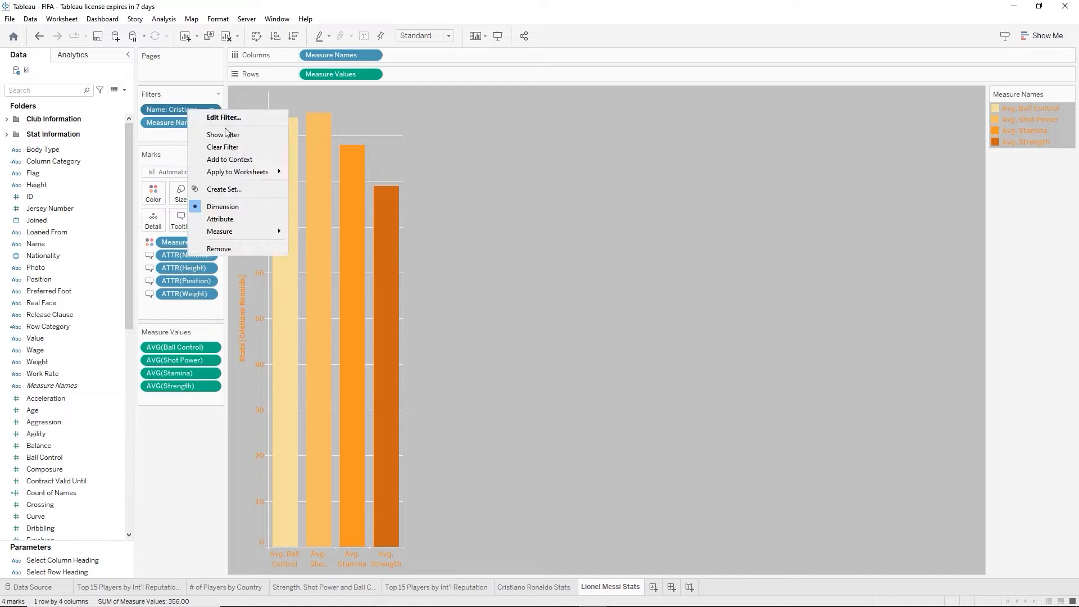
pyautogui.click(227, 119)
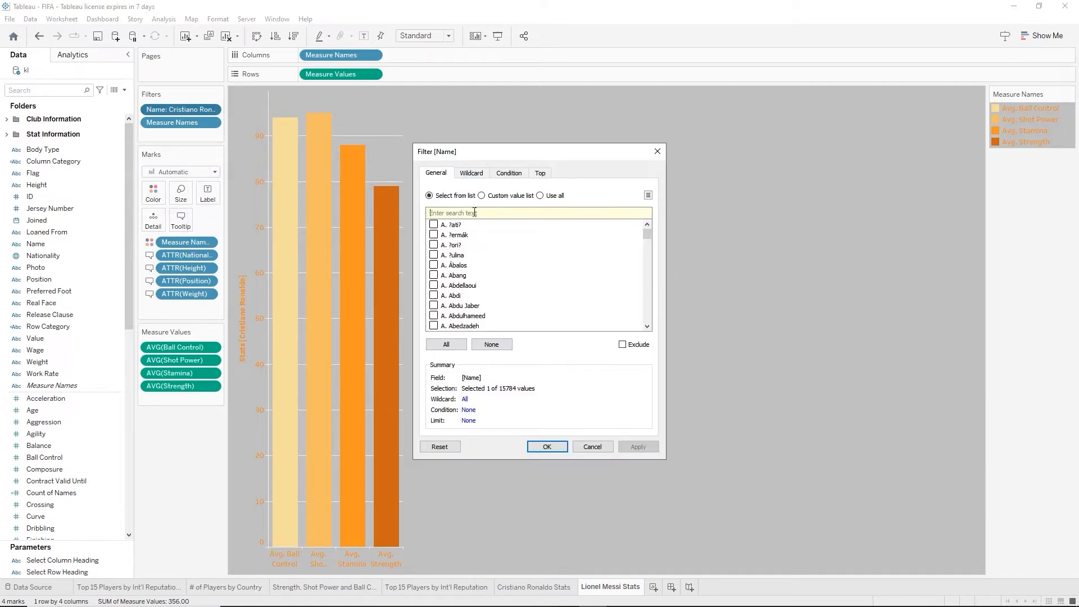
pyautogui.write('messi')
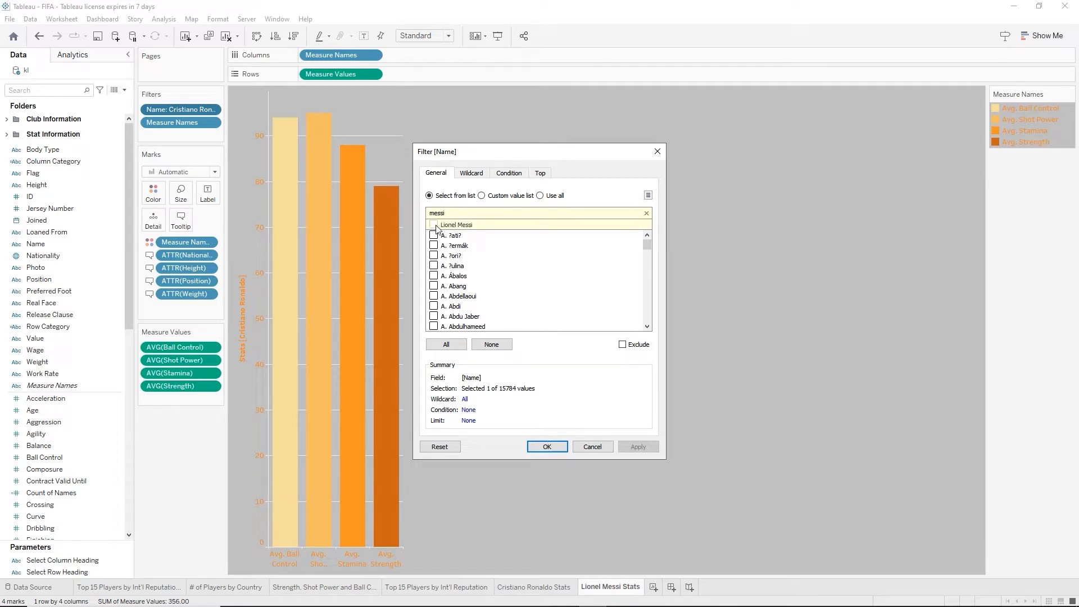
pyautogui.click(434, 224)
pyautogui.doubleClick(436, 213)
pyautogui.write('ronaldo')
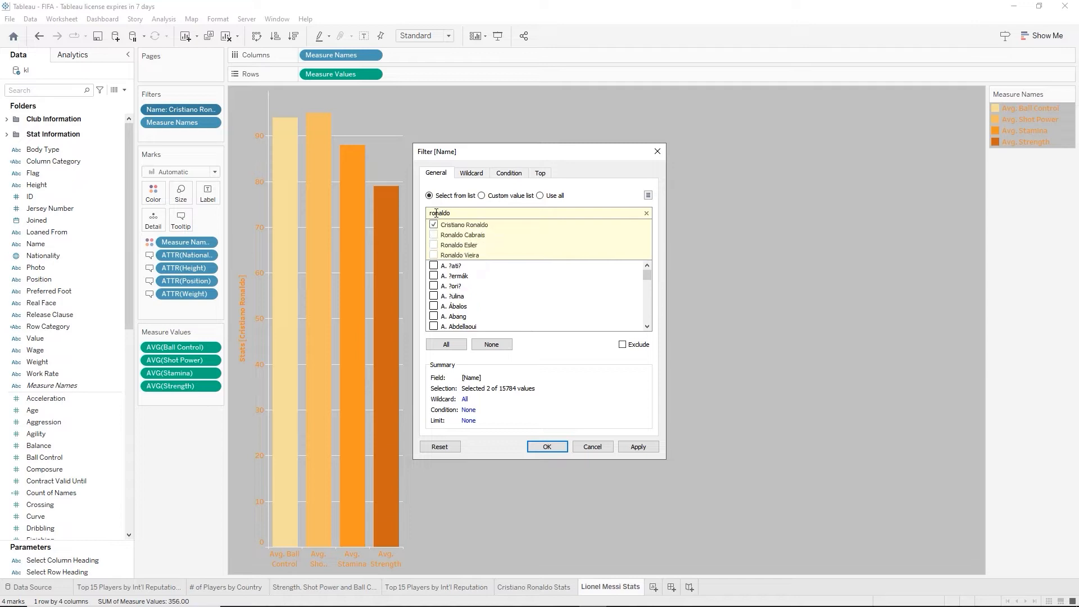
pyautogui.click(433, 225)
pyautogui.click(537, 447)
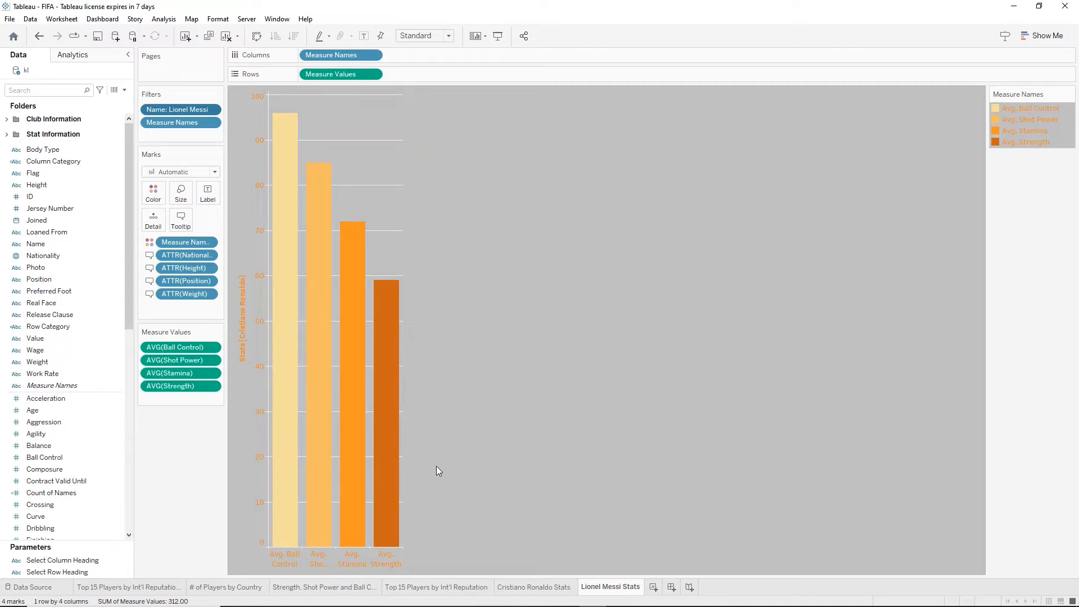
# Set the subtitle of the Measure Values axis to Lionel Messi
pyautogui.rightClick(244, 313)
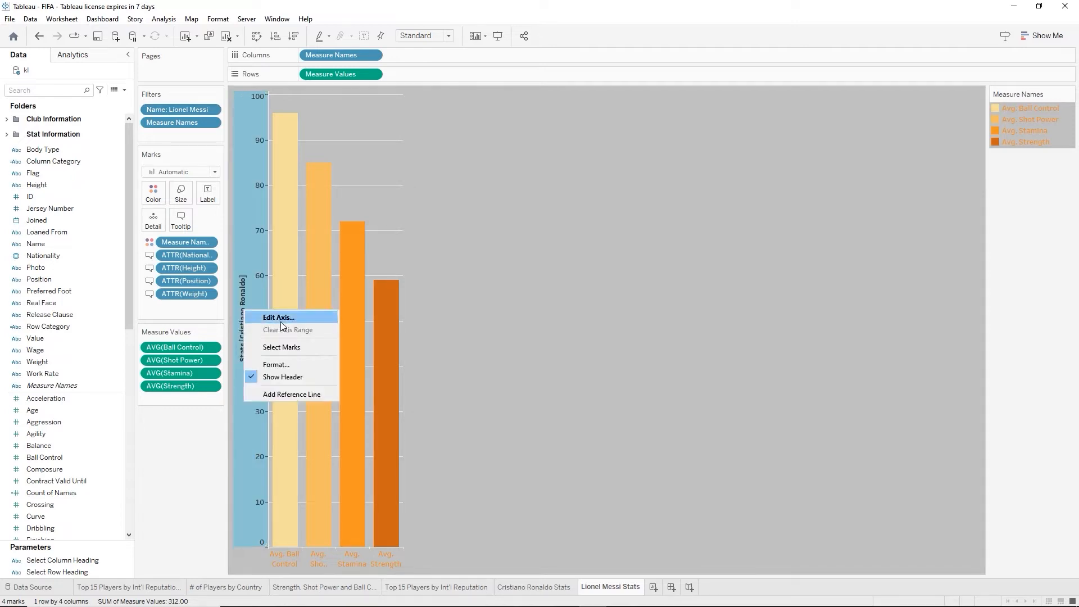
pyautogui.click(281, 321)
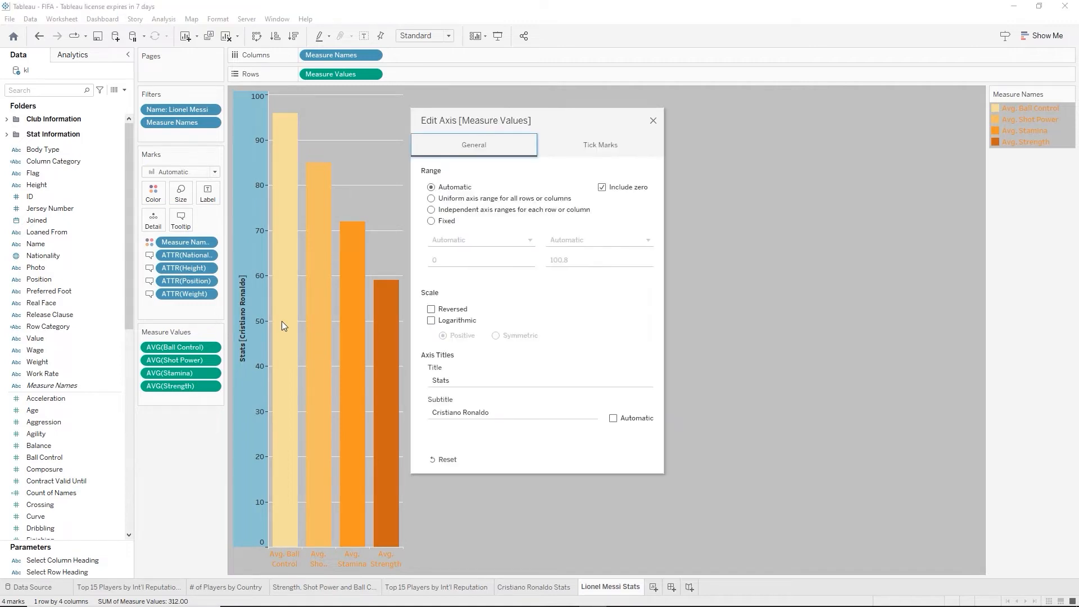
pyautogui.click(503, 412)
pyautogui.moveTo(504, 413)
pyautogui.mouseDown()
pyautogui.moveTo(392, 411)
pyautogui.moveTo(505, 411)
pyautogui.mouseUp()
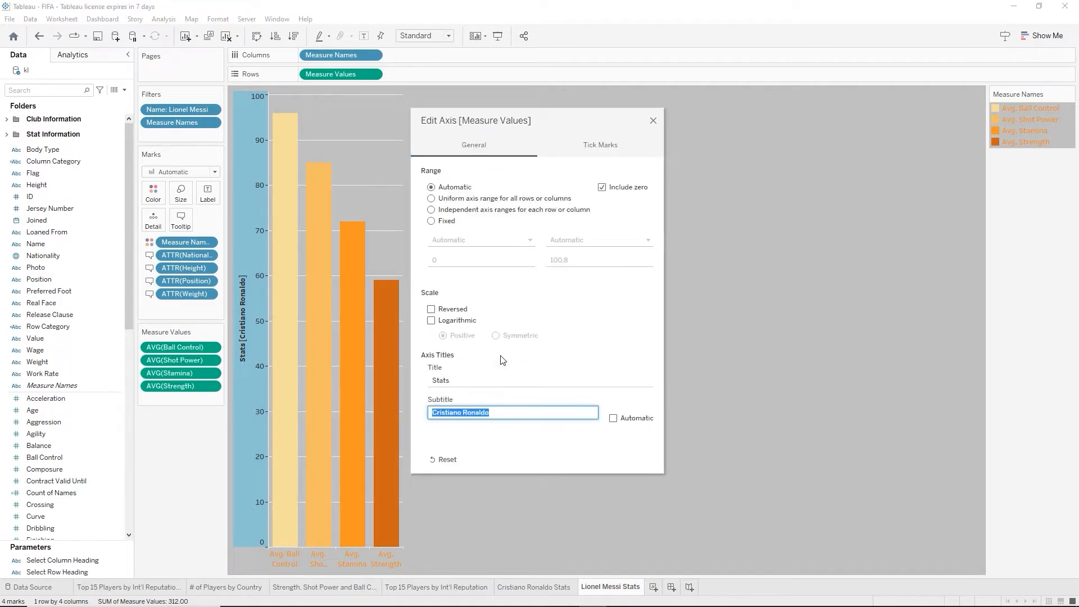
pyautogui.write('Lionel Messi')
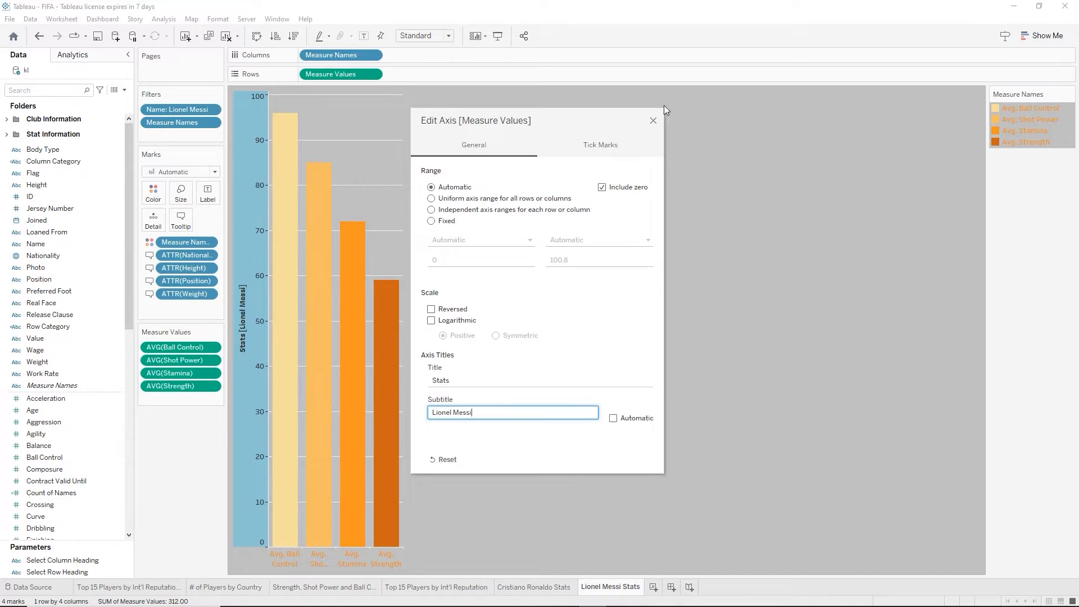
pyautogui.click(654, 121)
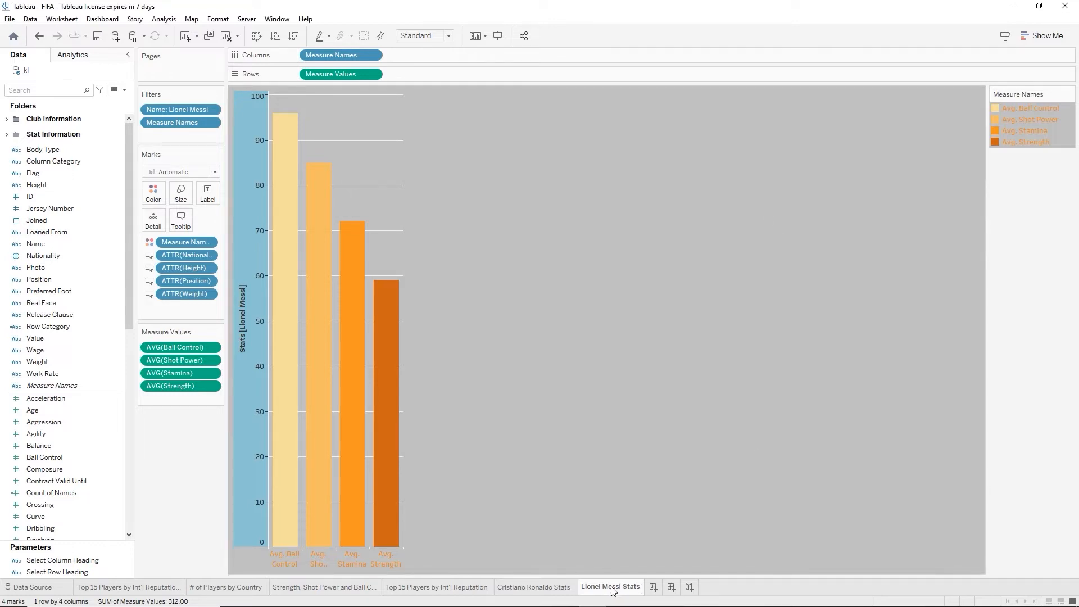
# Duplicate the Lionel Messi Stats worksheet and rename the copy as Stats
pyautogui.moveTo(612, 591); pyautogui.dragTo(642, 593)
pyautogui.doubleClick(680, 590)
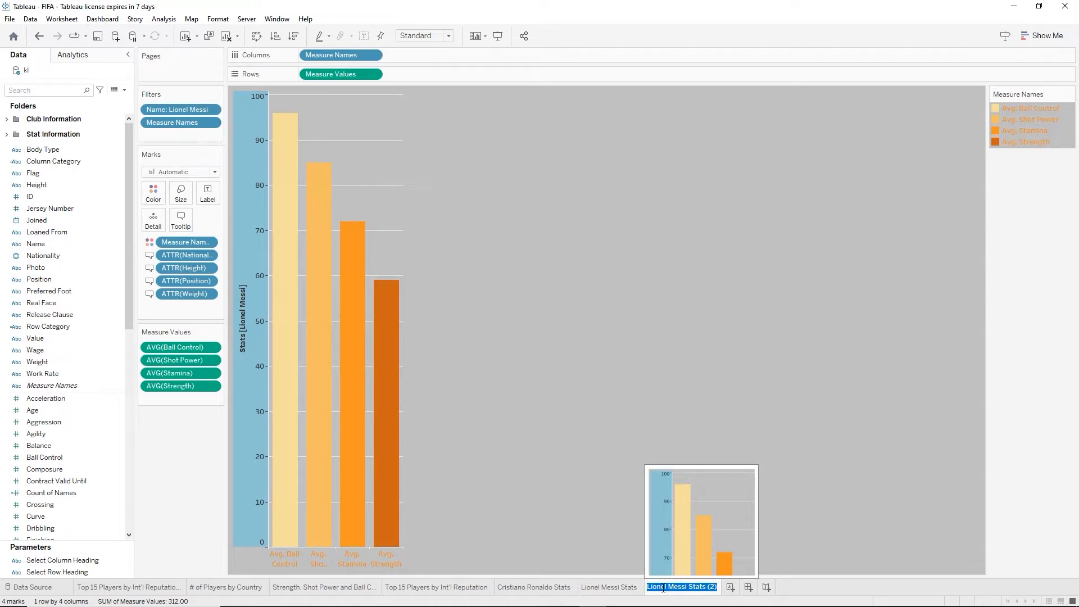
pyautogui.write('Stats')
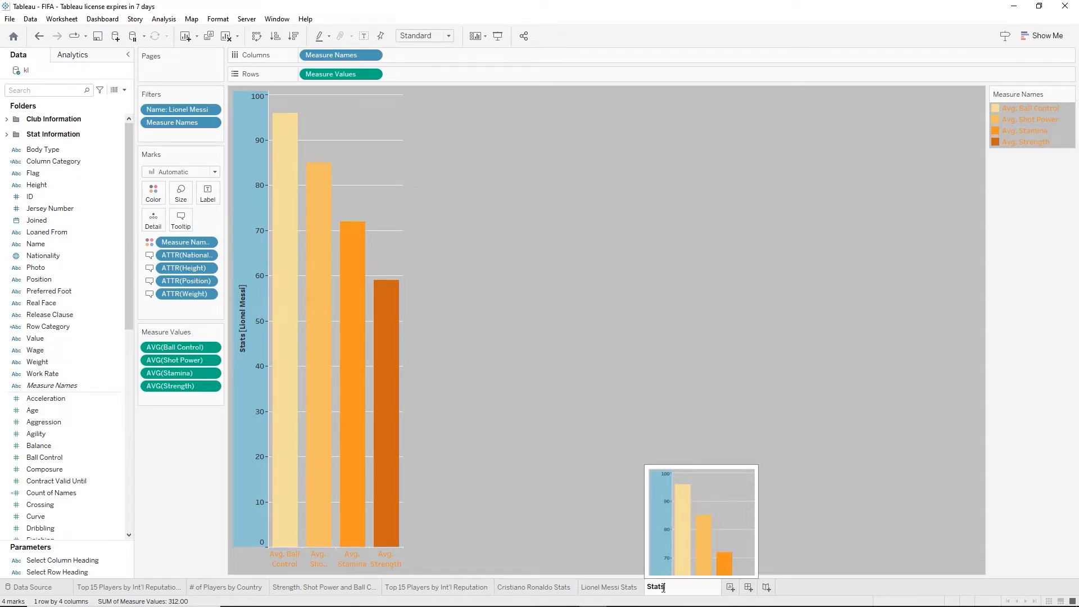
pyautogui.click(804, 548)
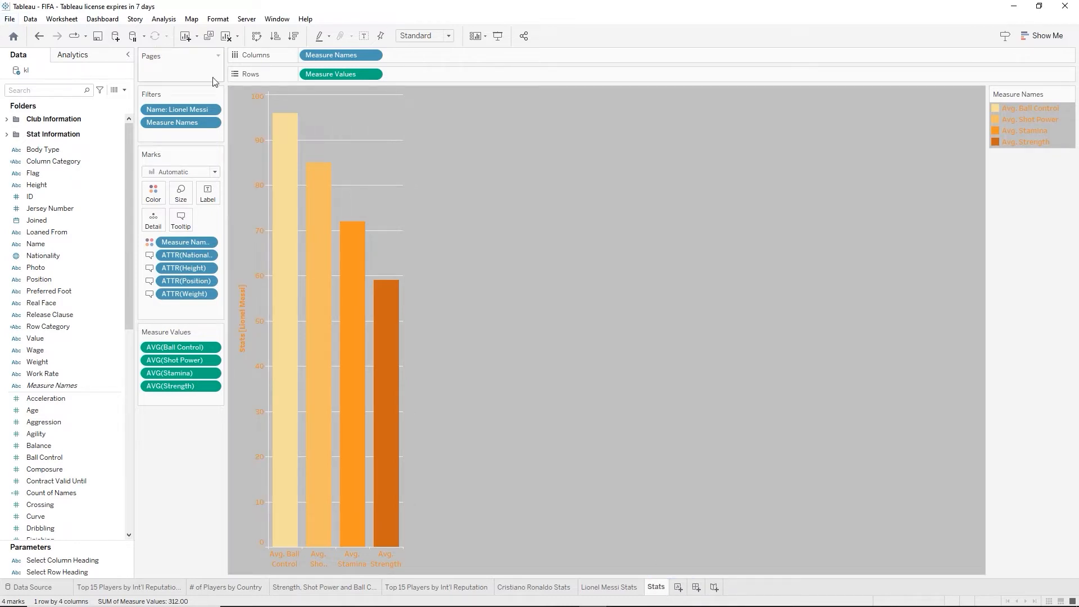
# Change the Name filter on the Stats worksheet to select all players except Lionel Messi and Cristiano Ronaldo
pyautogui.doubleClick(190, 111)
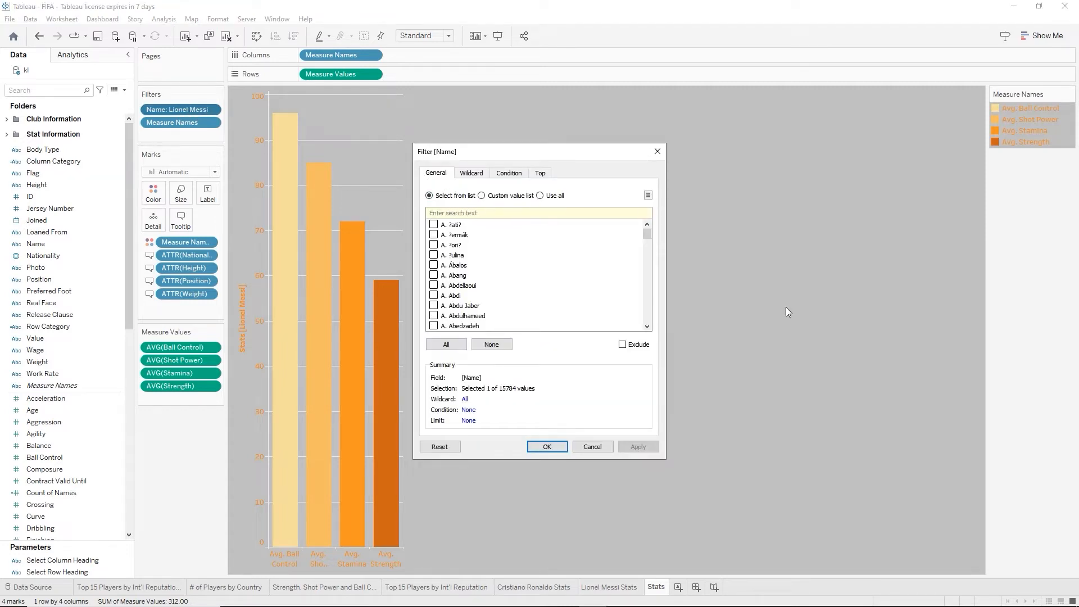
pyautogui.click(502, 347)
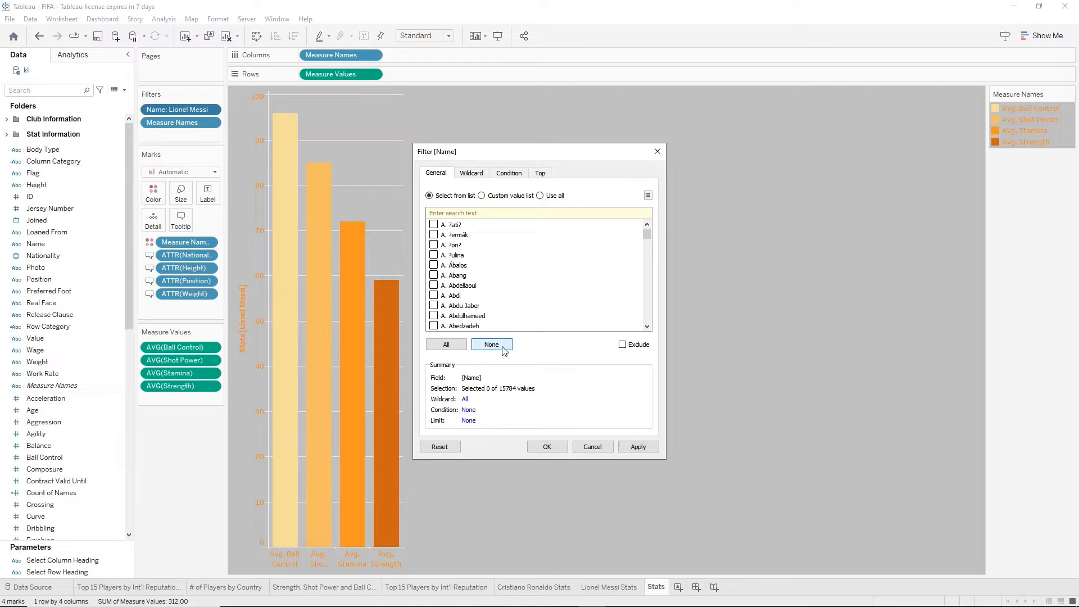
pyautogui.click(447, 345)
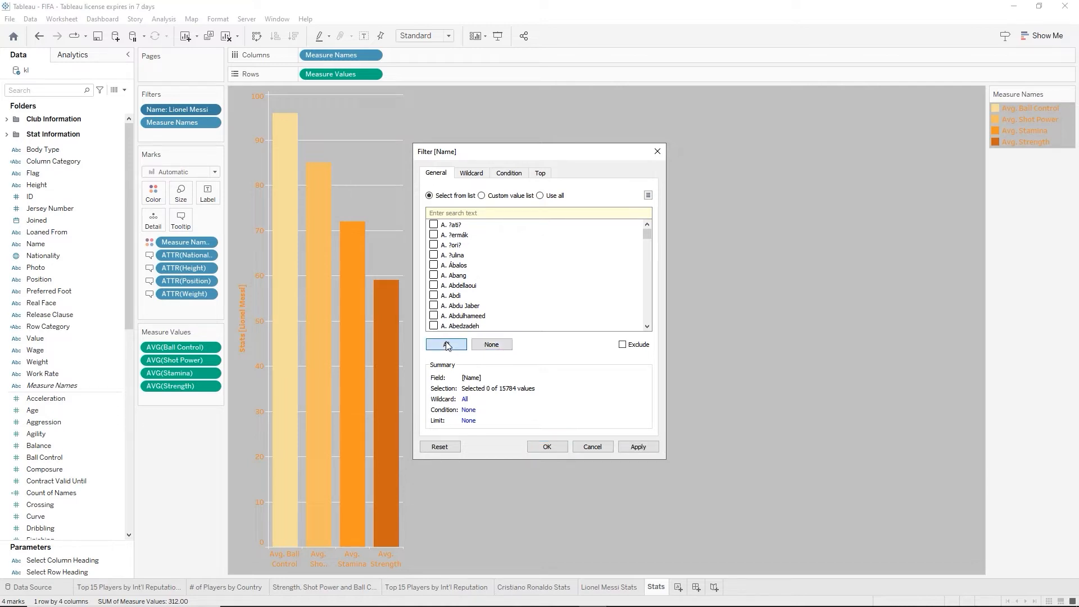
pyautogui.click(437, 214)
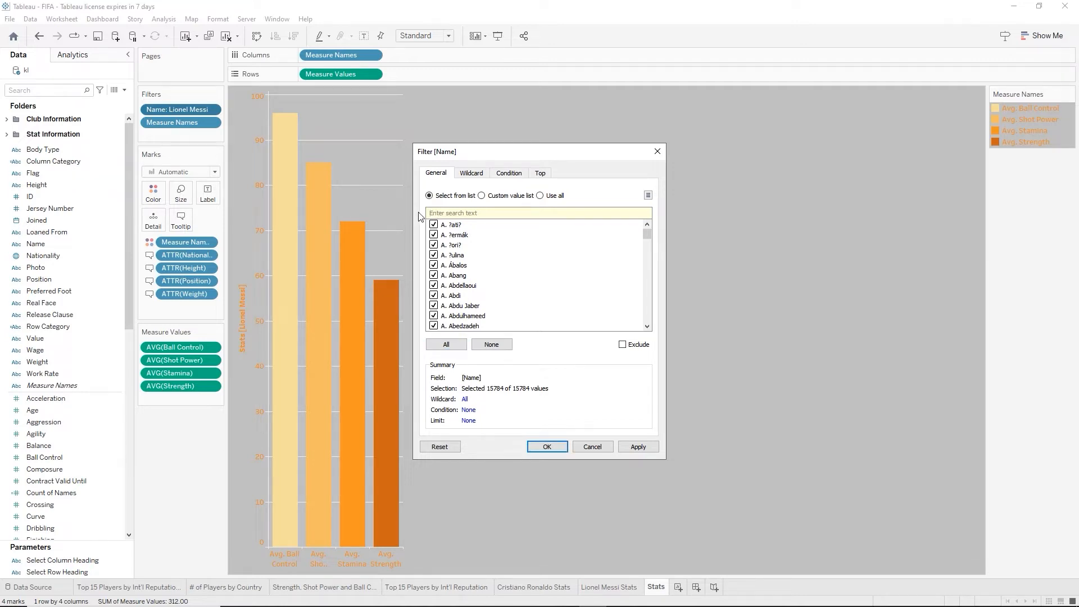
pyautogui.write('messi')
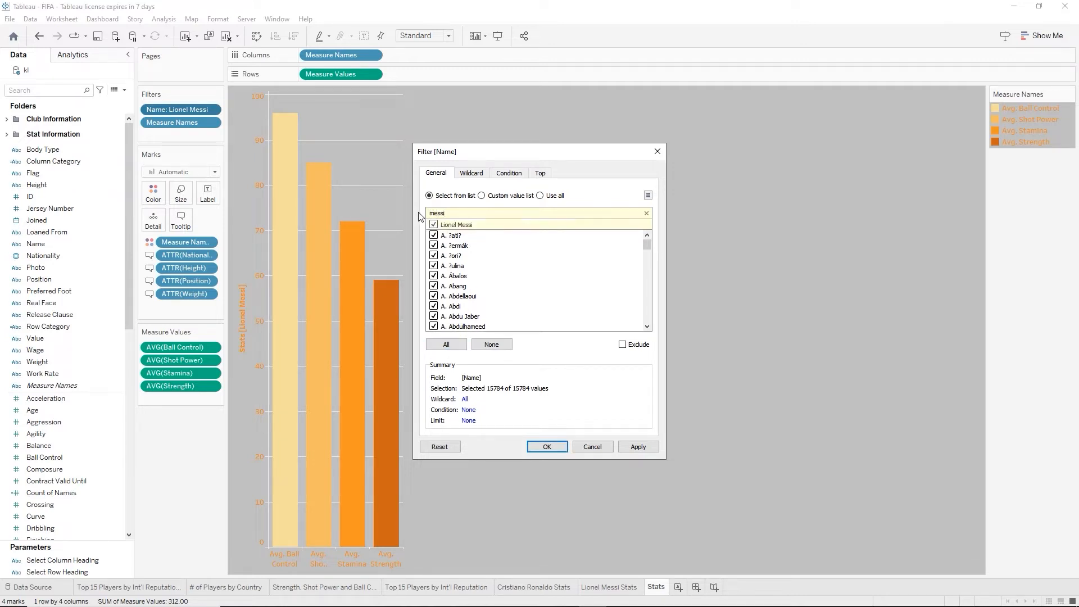
pyautogui.click(433, 224)
pyautogui.doubleClick(444, 213)
pyautogui.write('ronal')
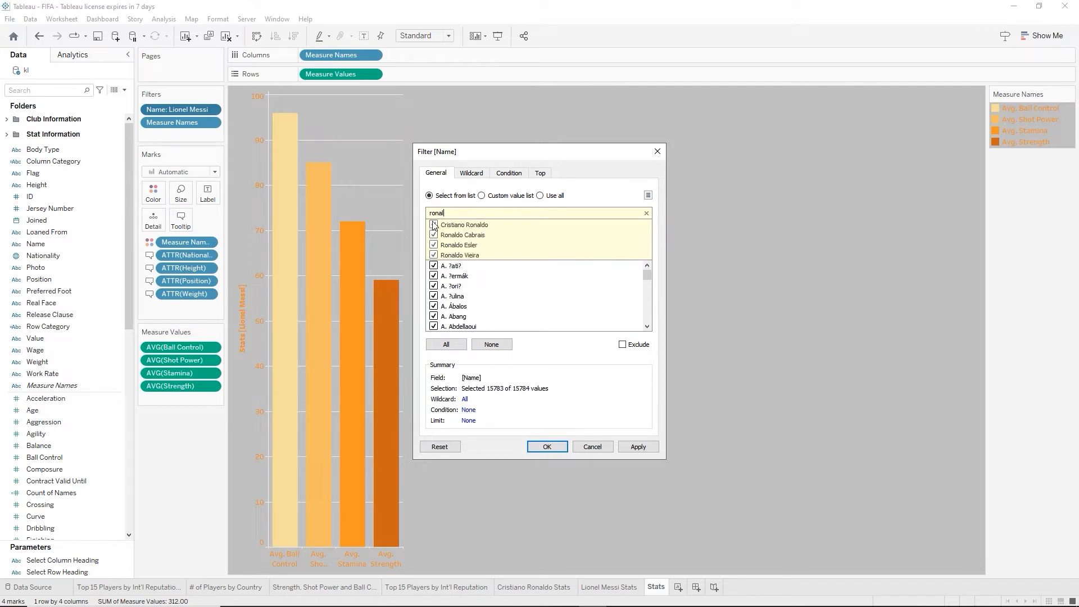
pyautogui.click(433, 225)
pyautogui.click(546, 446)
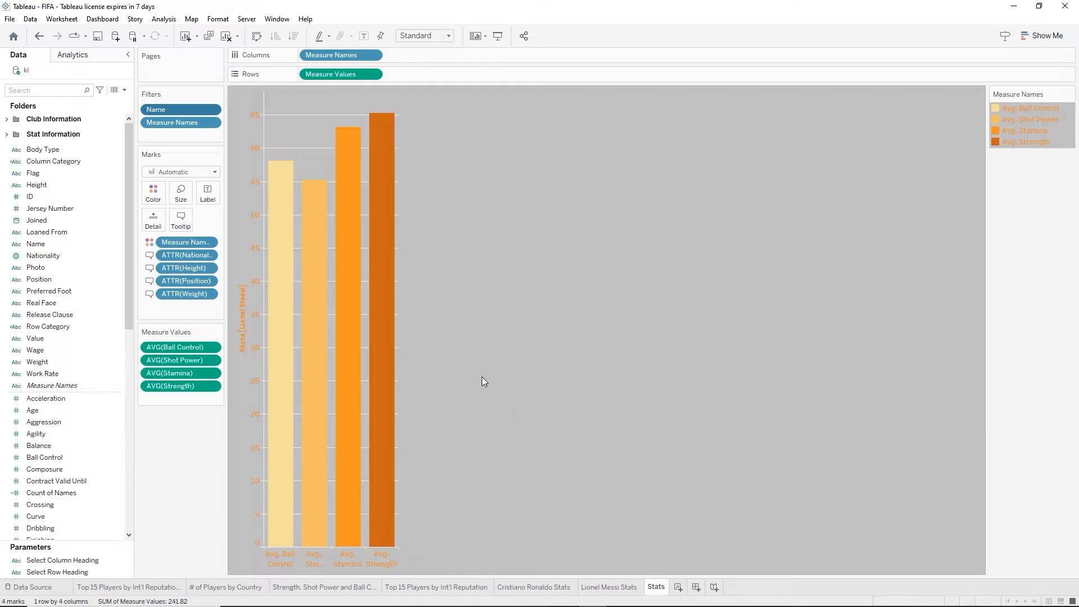
# Set the subtitle of the Measure Values axis to Automatic so the Lionel Messi label is dropped
pyautogui.click(243, 326)
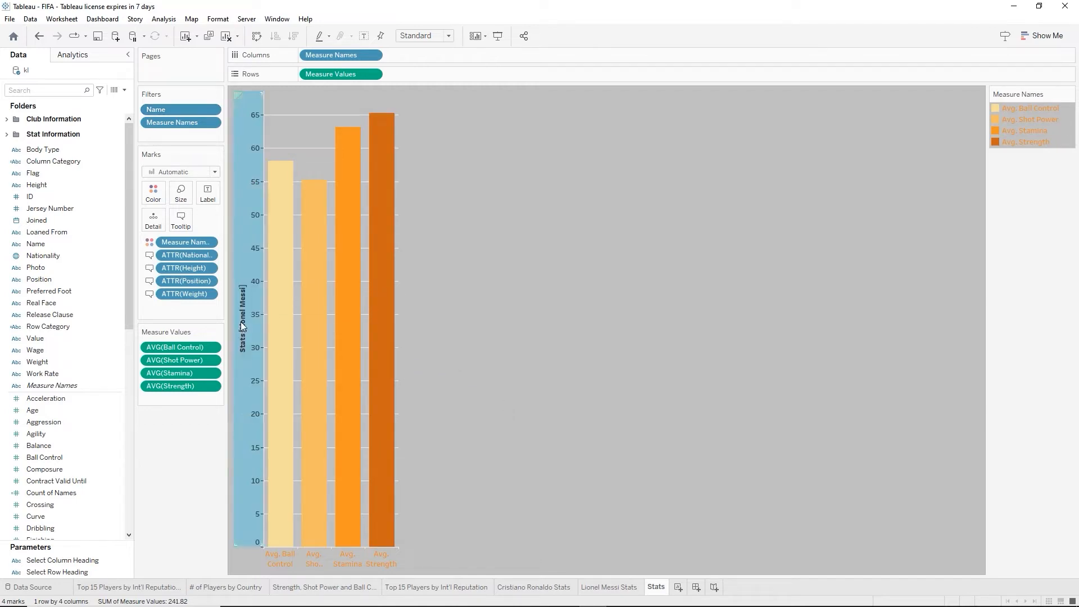
pyautogui.rightClick(243, 325)
pyautogui.click(266, 334)
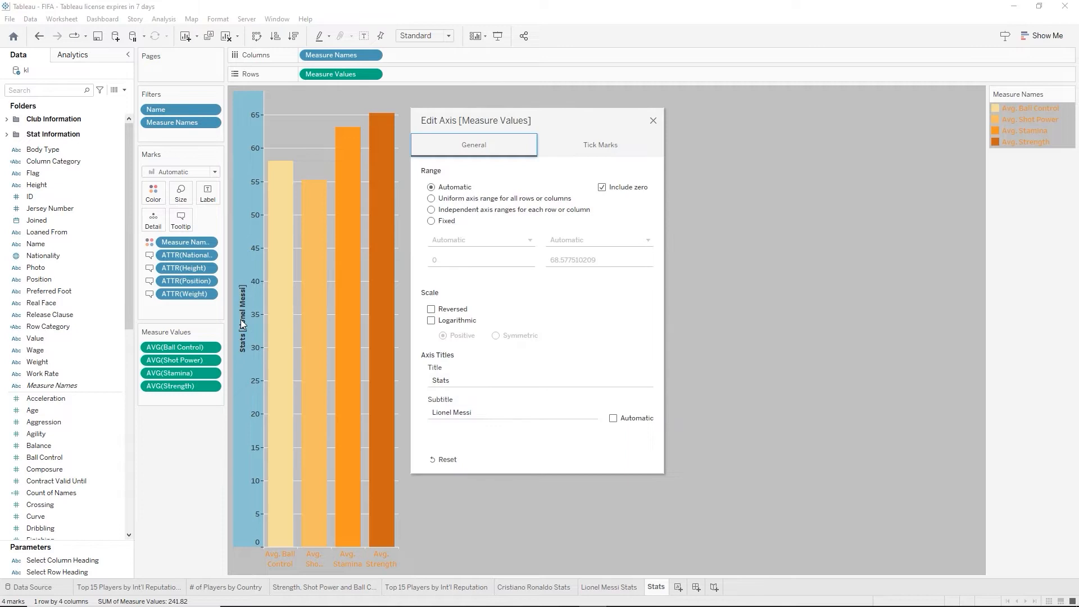
pyautogui.click(613, 419)
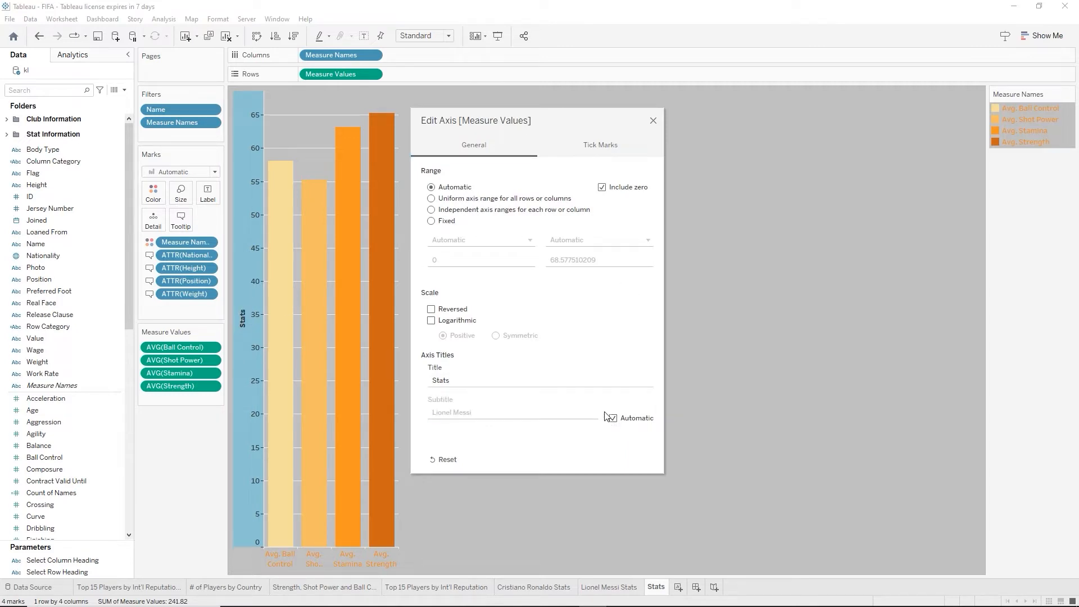
pyautogui.click(652, 122)
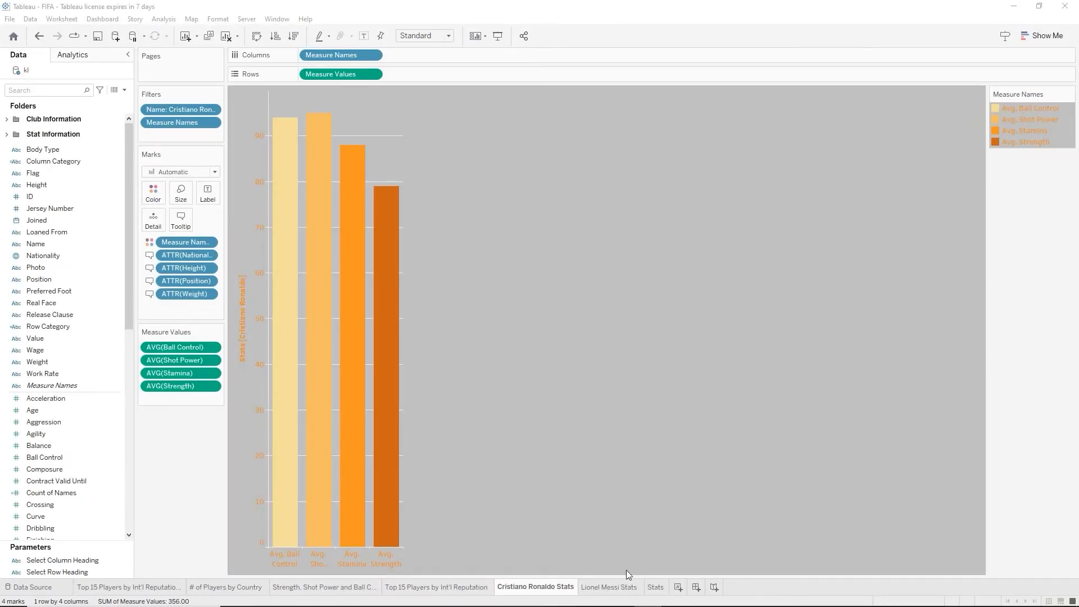
pyautogui.click(654, 587)
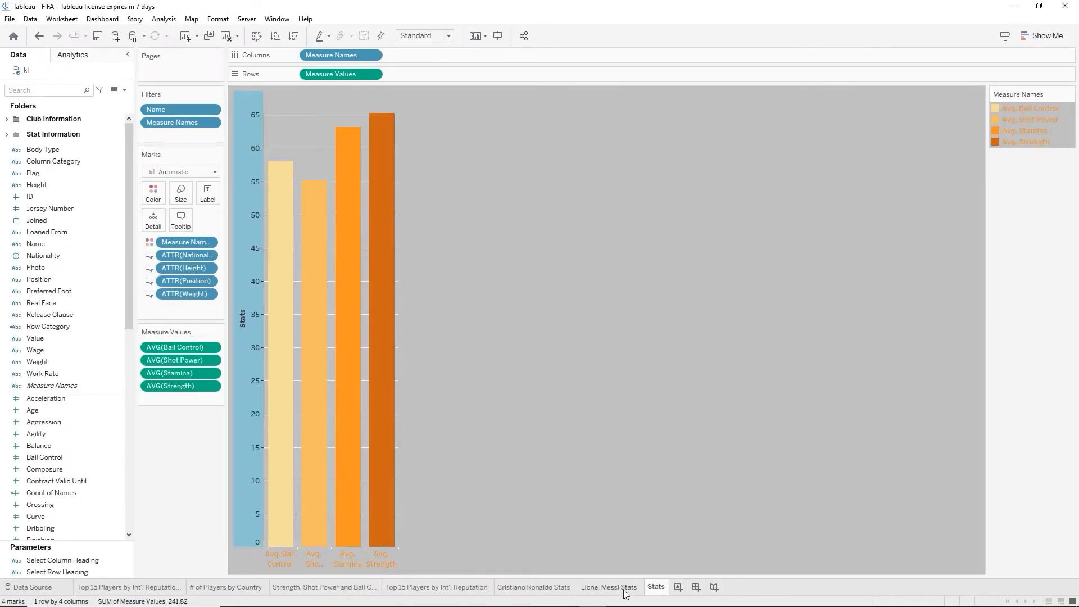
pyautogui.click(625, 591)
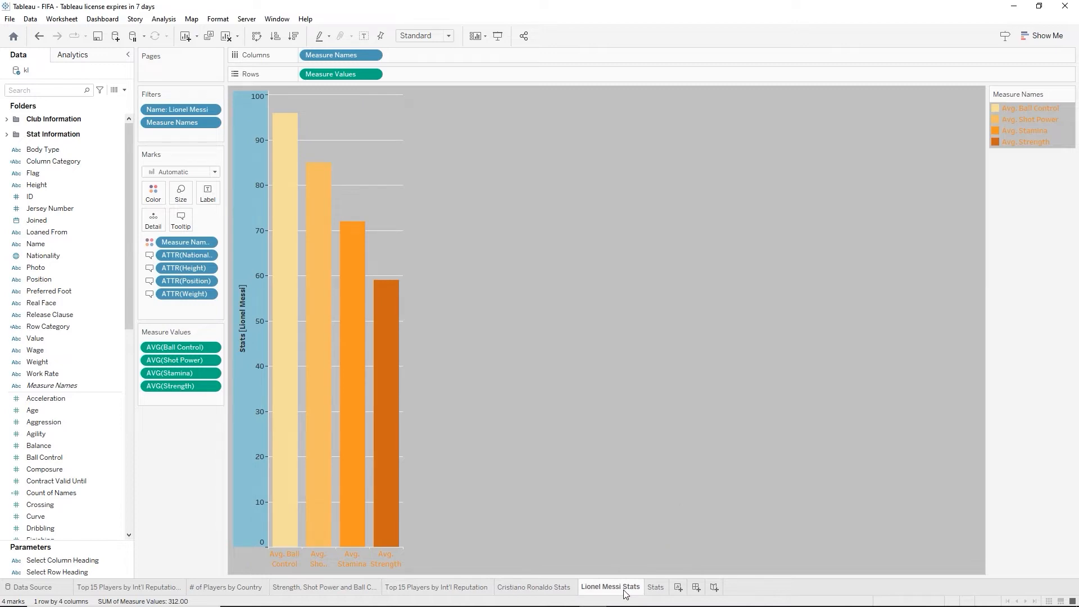
pyautogui.click(655, 587)
# Create a new dashboard and set its fixed size to 1500 px wide by 1080 px high
pyautogui.click(695, 587)
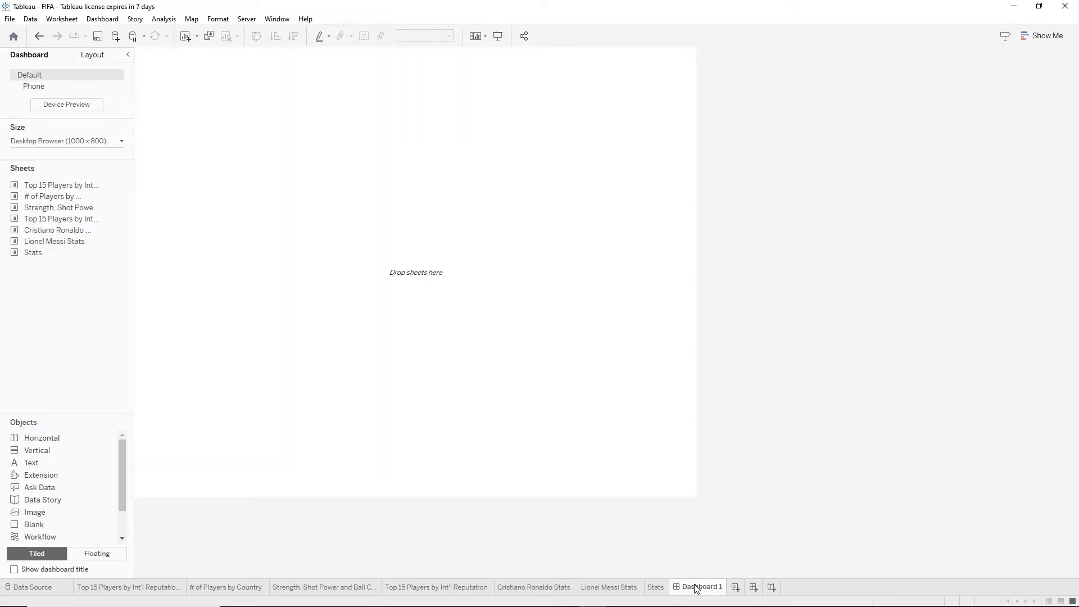
pyautogui.click(84, 143)
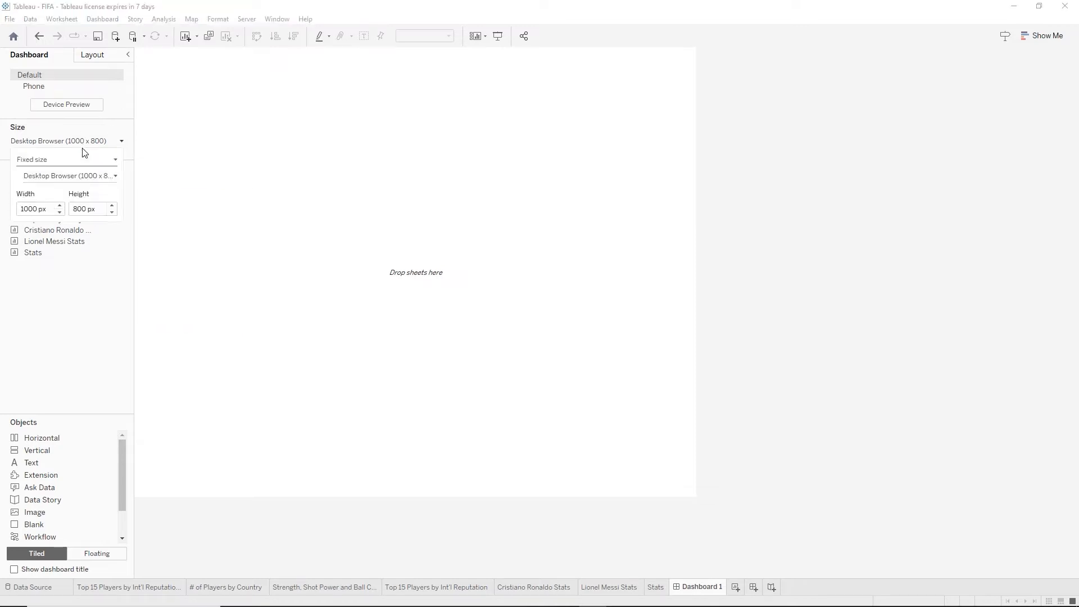
pyautogui.click(38, 209)
pyautogui.doubleClick(38, 209)
pyautogui.write('1500')
pyautogui.press('Tab')
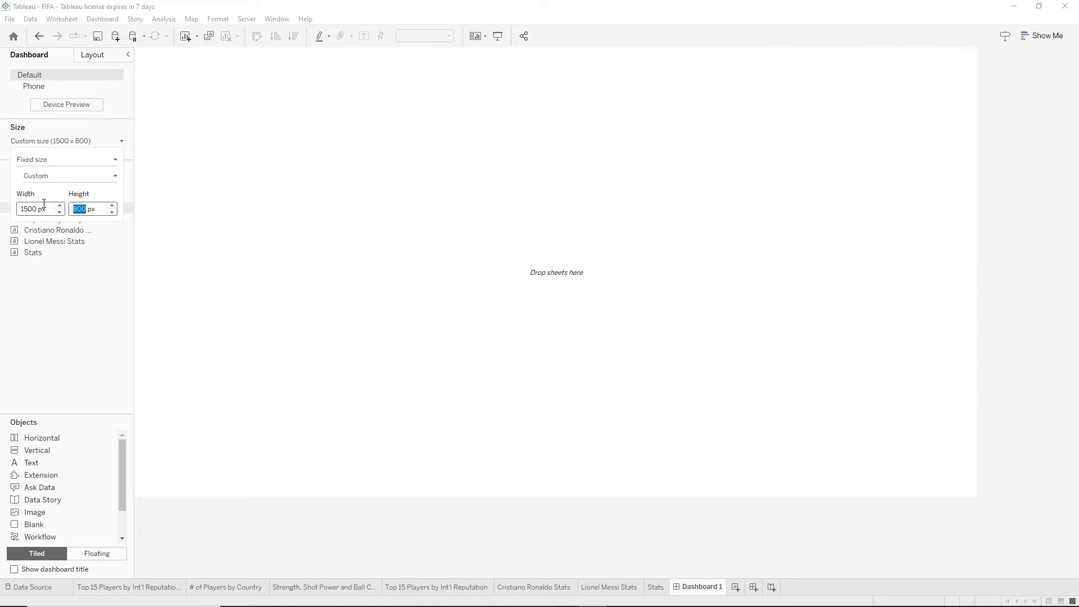
pyautogui.write('1080')
pyautogui.press('Return')
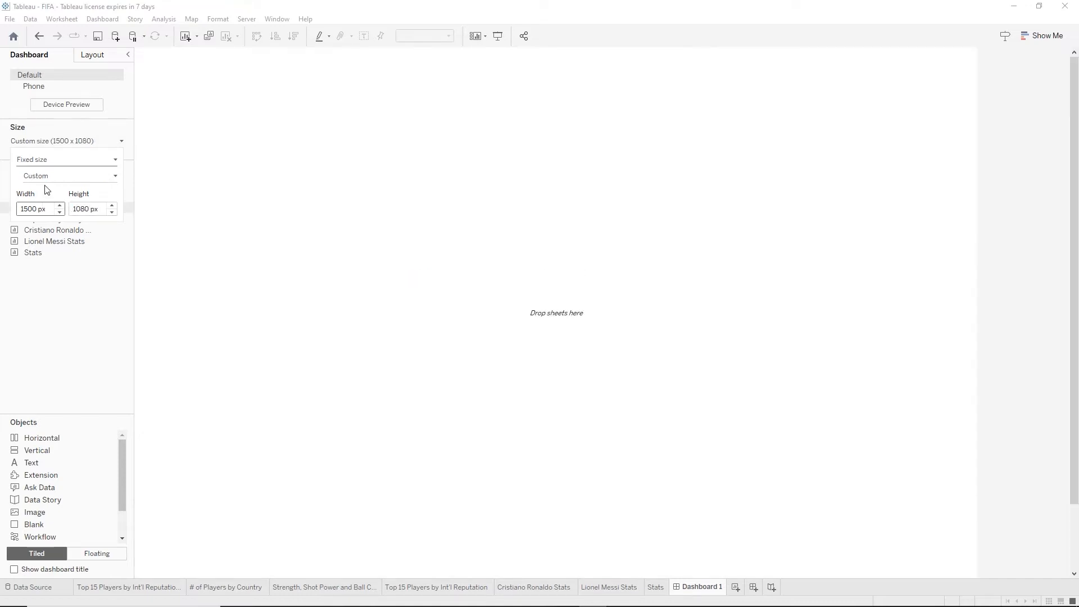
pyautogui.click(357, 260)
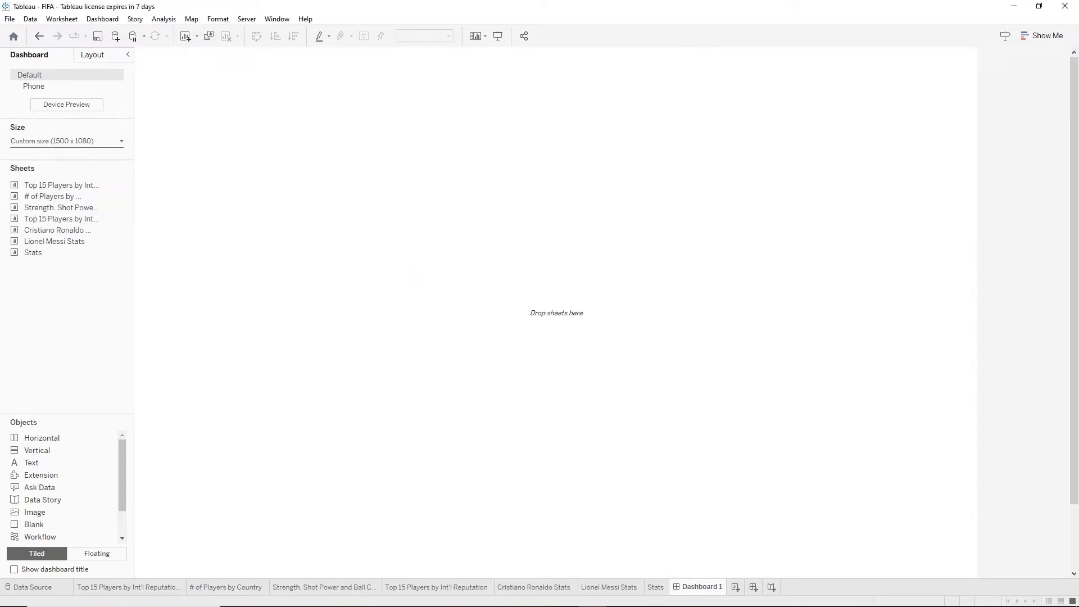
# Format the dashboard with a medium-dark gray as its default shading
pyautogui.click(103, 22)
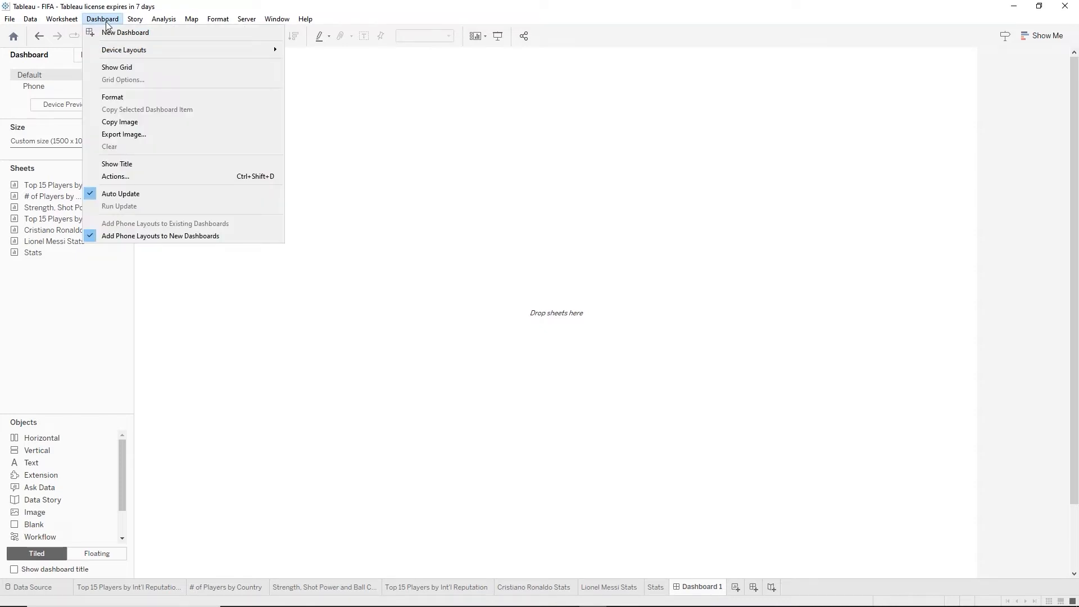
pyautogui.click(115, 97)
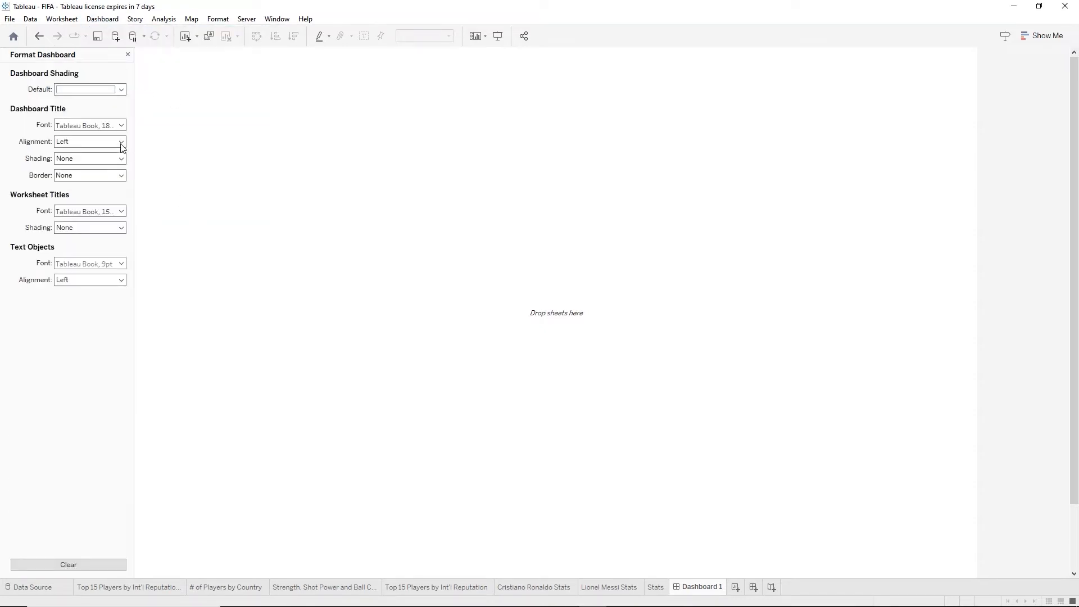
pyautogui.click(120, 90)
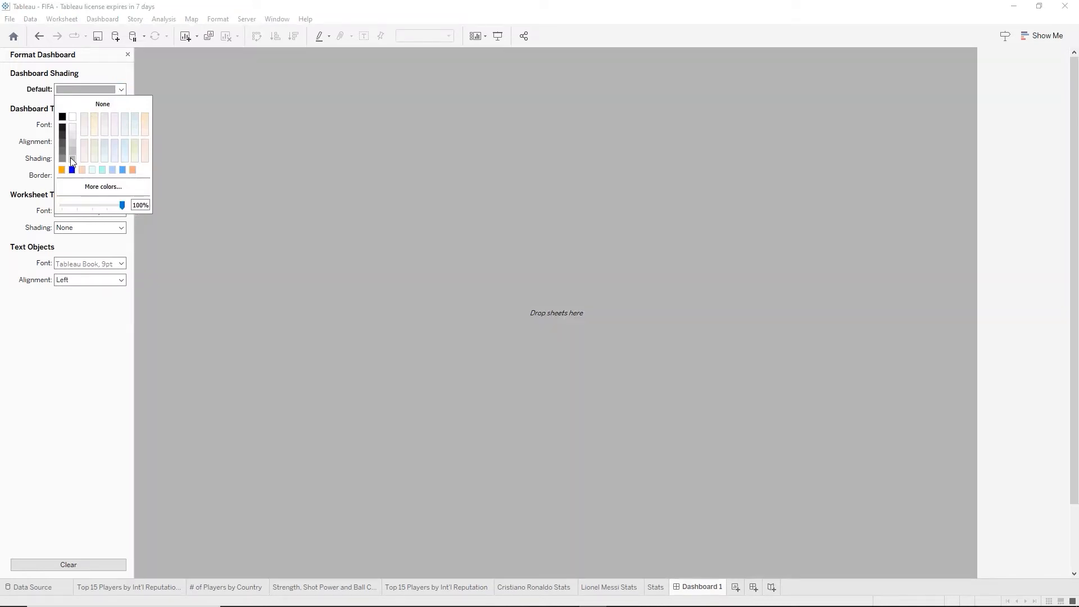
pyautogui.click(72, 161)
pyautogui.click(62, 158)
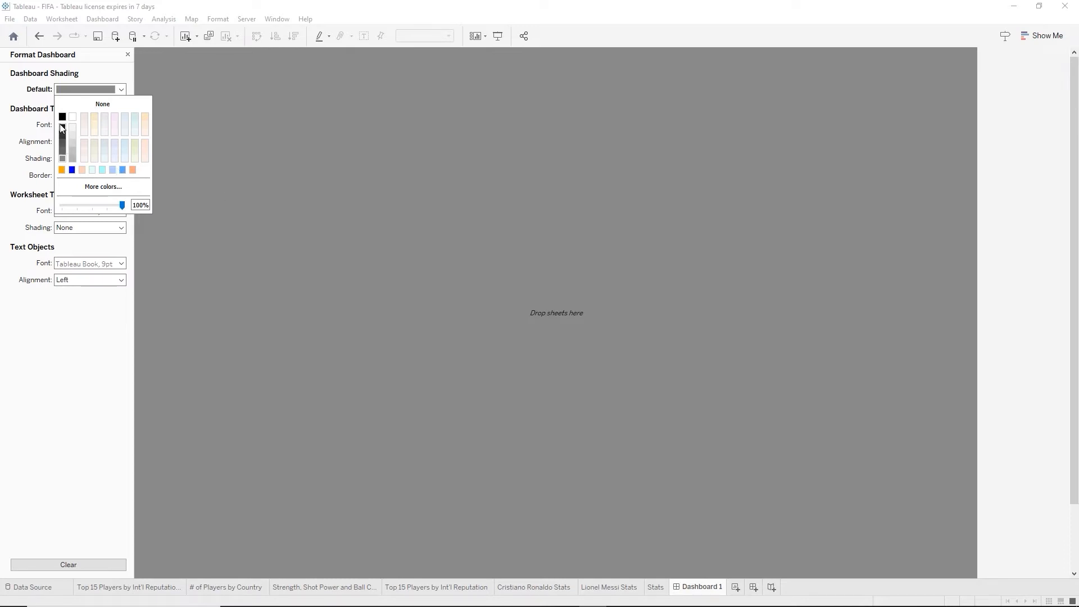
pyautogui.click(309, 215)
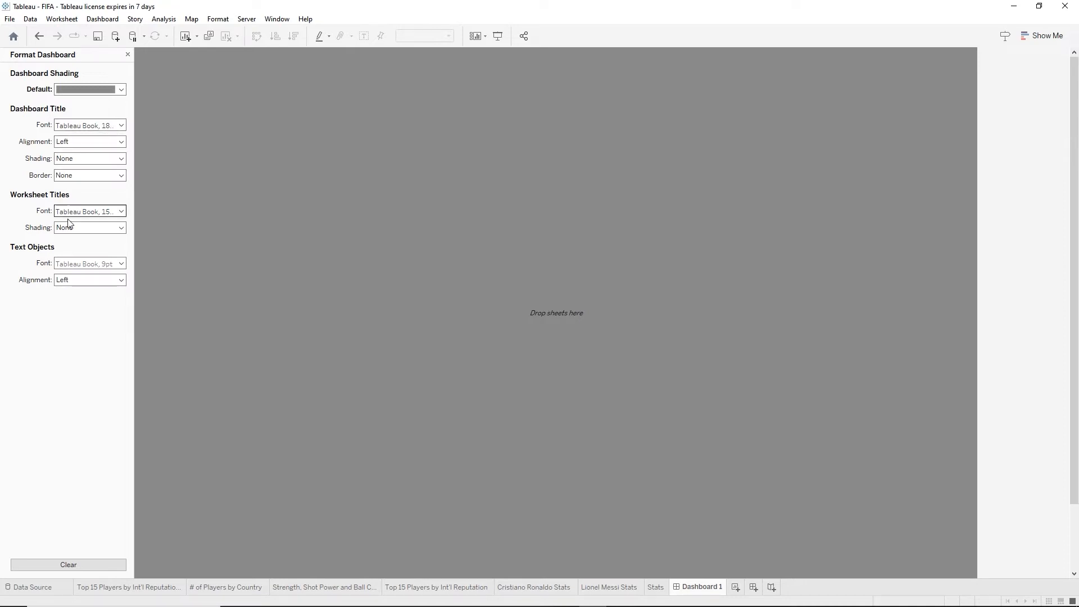
# Set the dashboard's worksheet title font to bold and white, and close the formatting settings
pyautogui.click(120, 211)
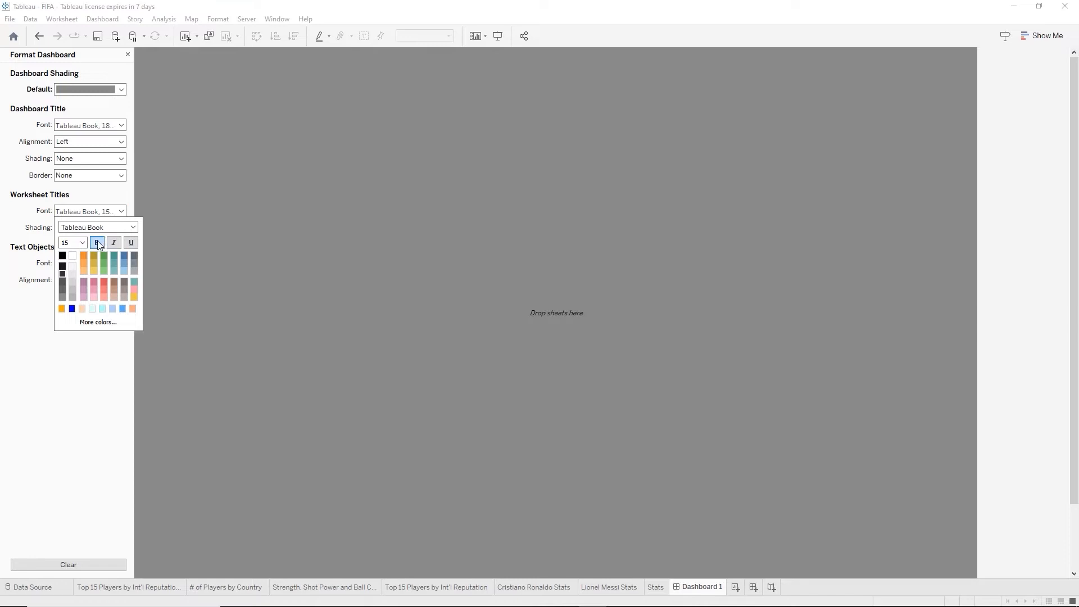
pyautogui.click(102, 242)
pyautogui.click(72, 256)
pyautogui.click(200, 343)
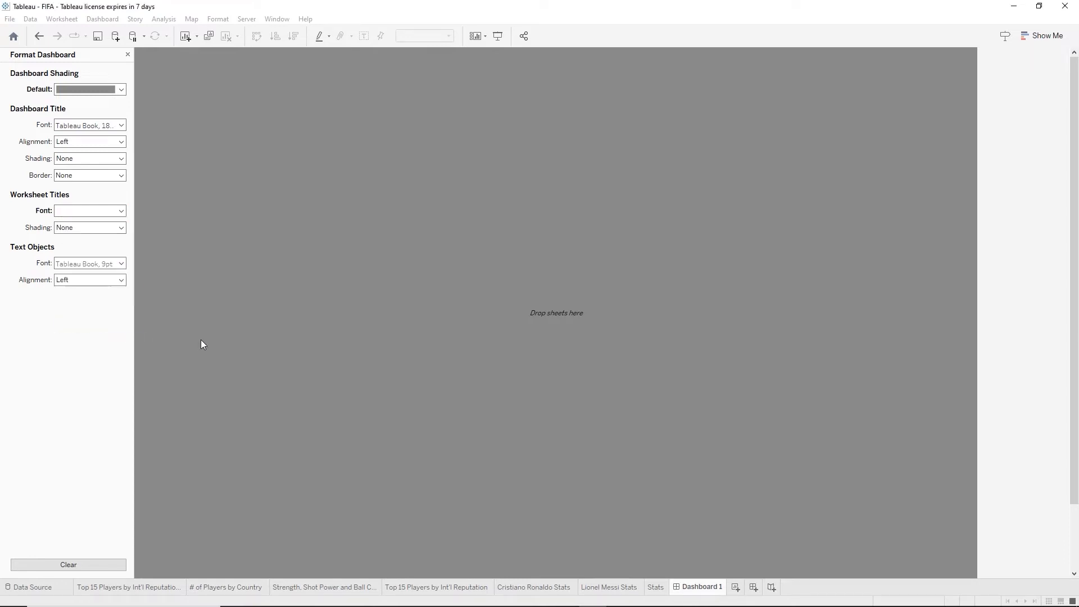
pyautogui.click(128, 55)
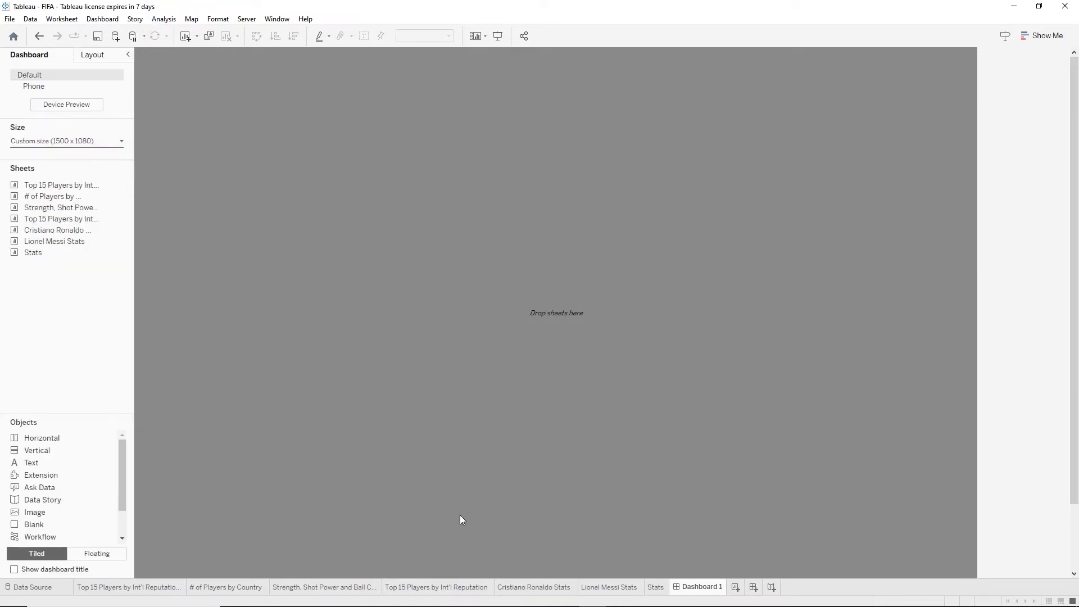
# Duplicate Dashboard 1 and return to the original dashboard
pyautogui.moveTo(700, 590)
pyautogui.mouseDown()
pyautogui.moveTo(733, 589)
pyautogui.moveTo(692, 590)
pyautogui.moveTo(723, 588)
pyautogui.mouseUp()
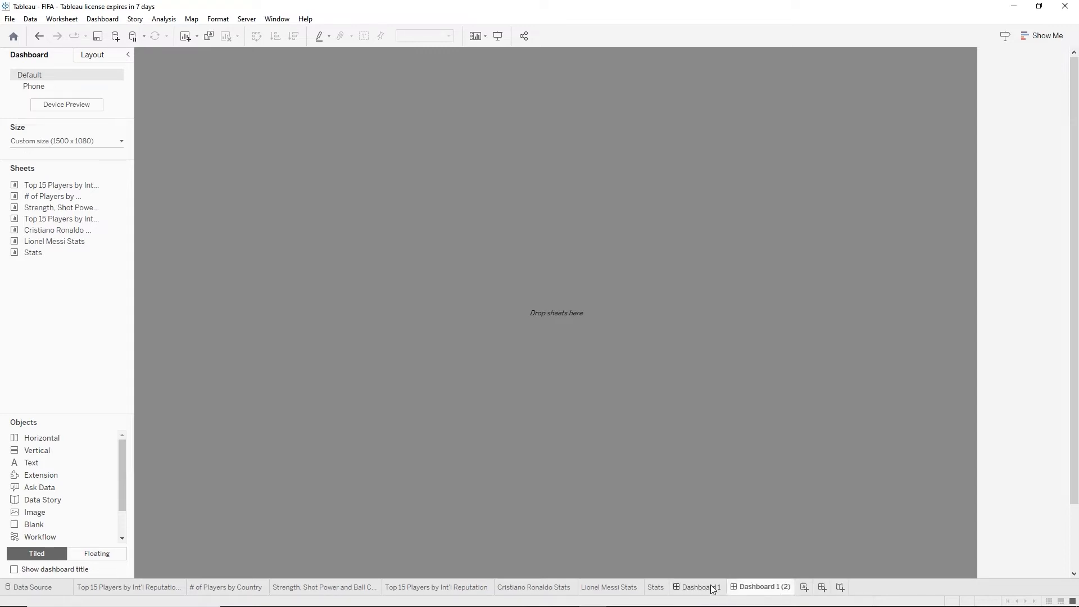
pyautogui.click(703, 588)
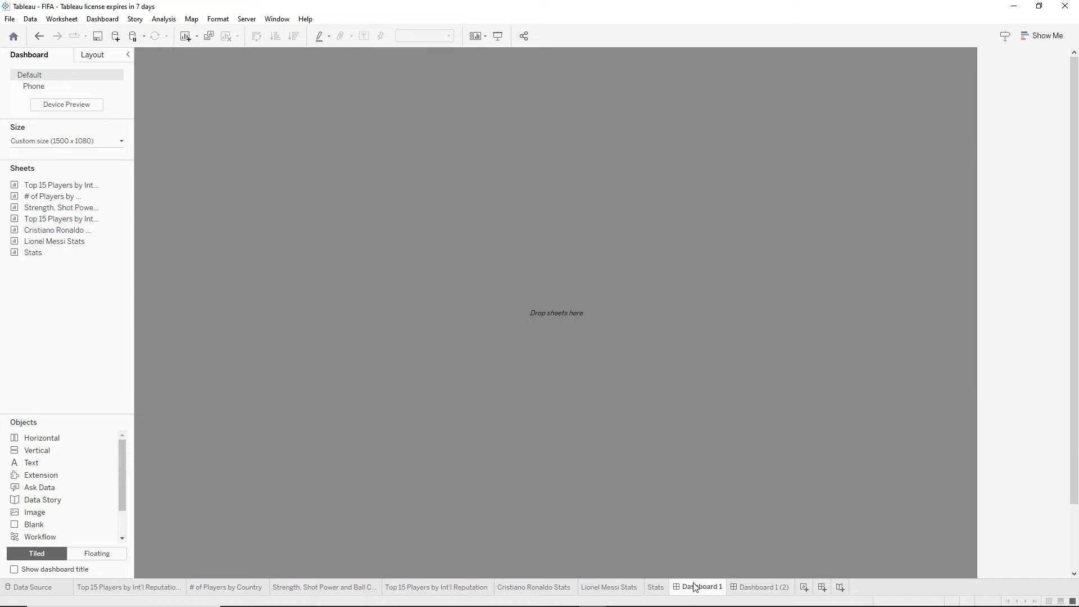
pyautogui.moveTo(694, 587)
# Place a tiled Horizontal container across the whole canvas of Dashboard 1
pyautogui.moveTo(79, 438); pyautogui.dragTo(416, 235)
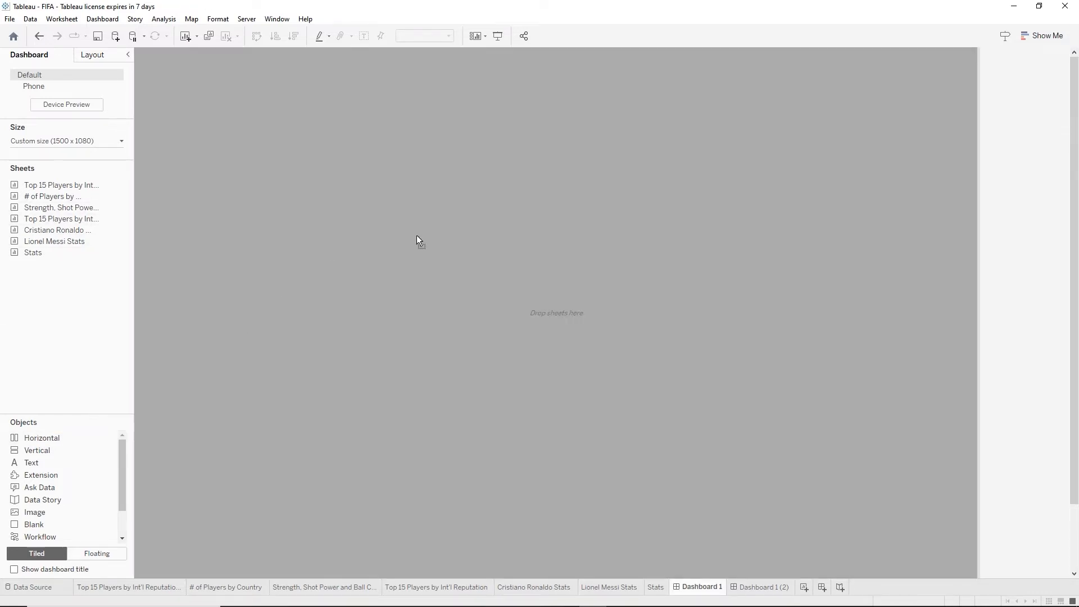
pyautogui.moveTo(549, 247); pyautogui.dragTo(552, 247)
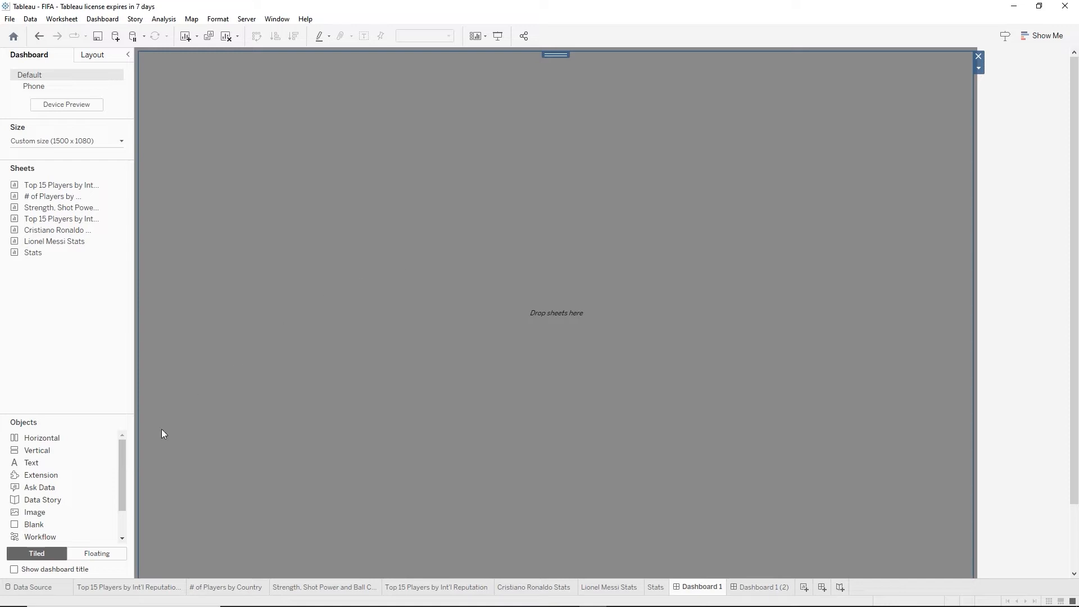
# Add a floating image object using the c. ronaldo.jpg file and place it in the upper-left corner of the dashboard canvas
pyautogui.click(101, 554)
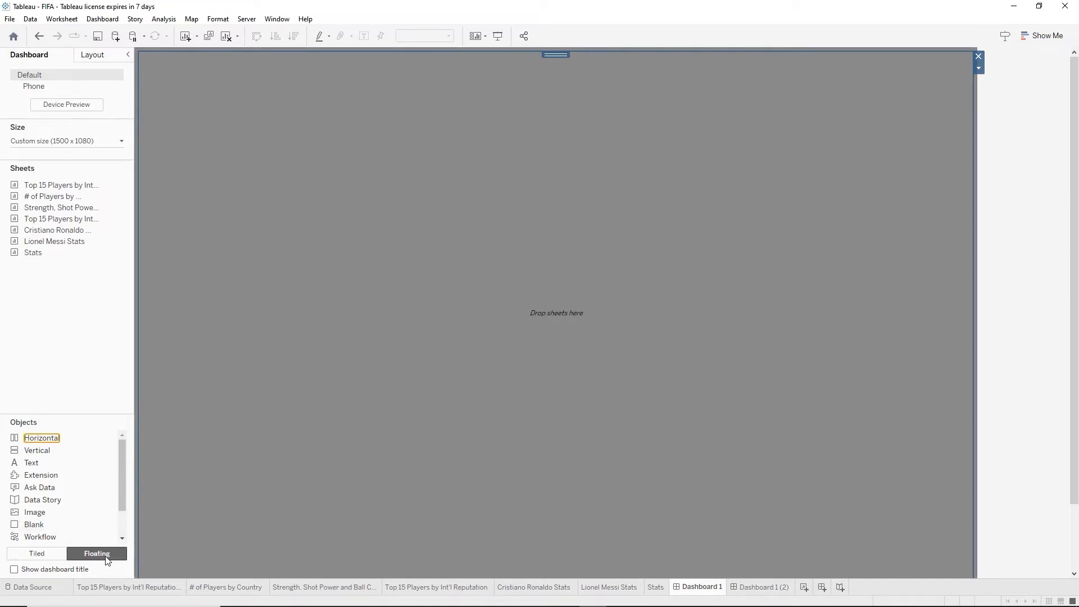
pyautogui.click(56, 511)
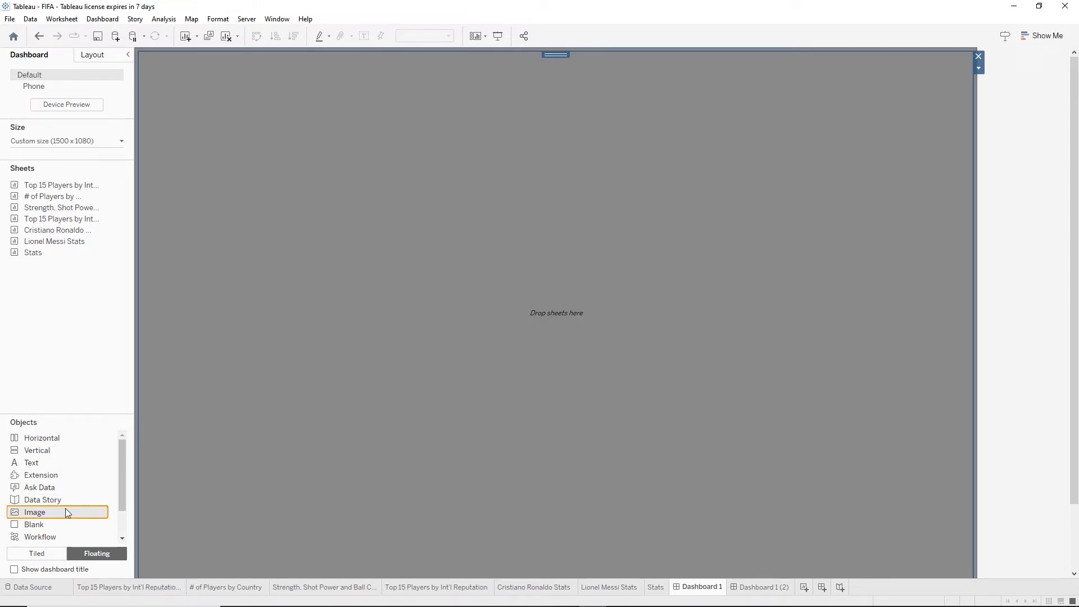
pyautogui.moveTo(65, 511); pyautogui.dragTo(322, 227)
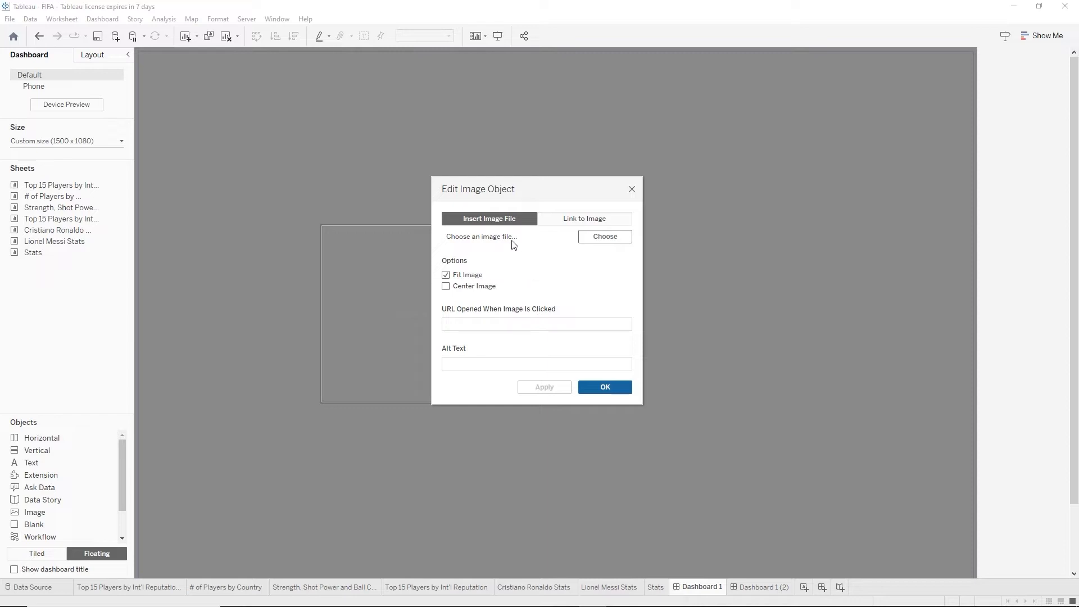
pyautogui.click(614, 243)
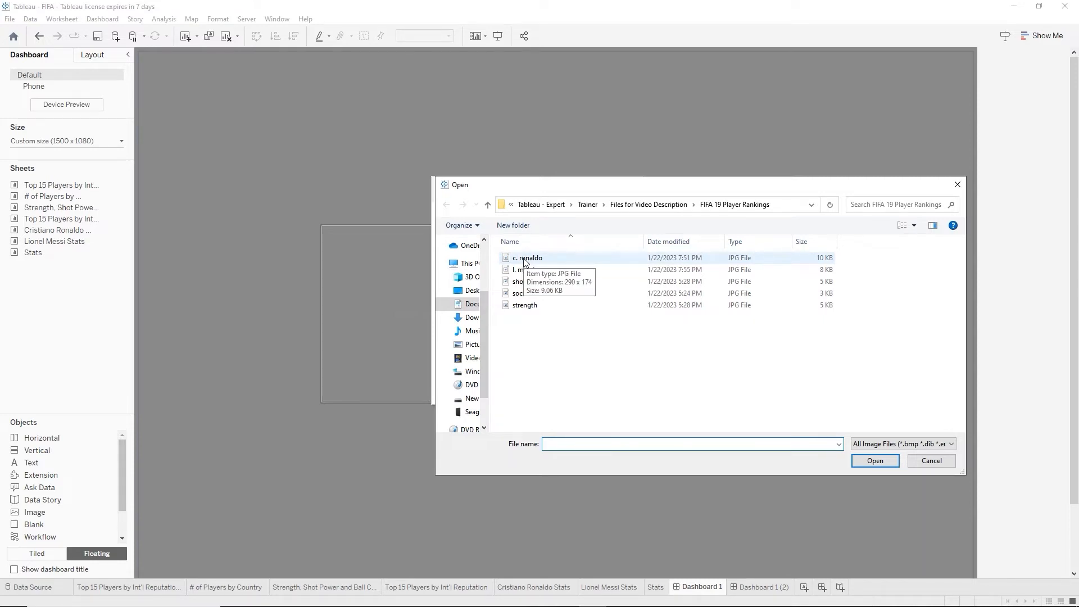
pyautogui.click(694, 207)
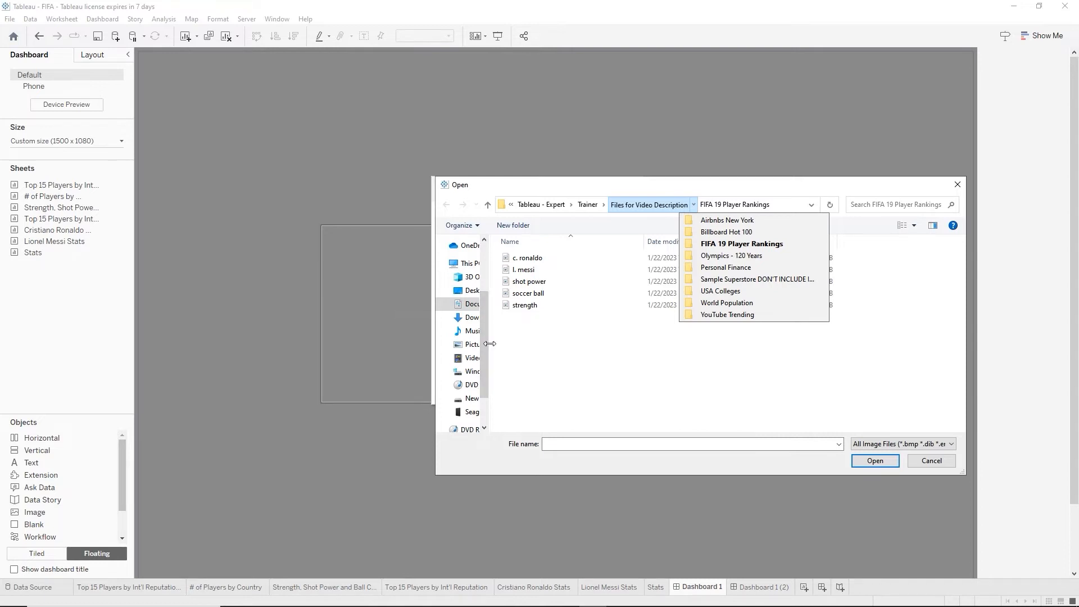
pyautogui.moveTo(489, 342); pyautogui.dragTo(478, 337)
pyautogui.doubleClick(500, 260)
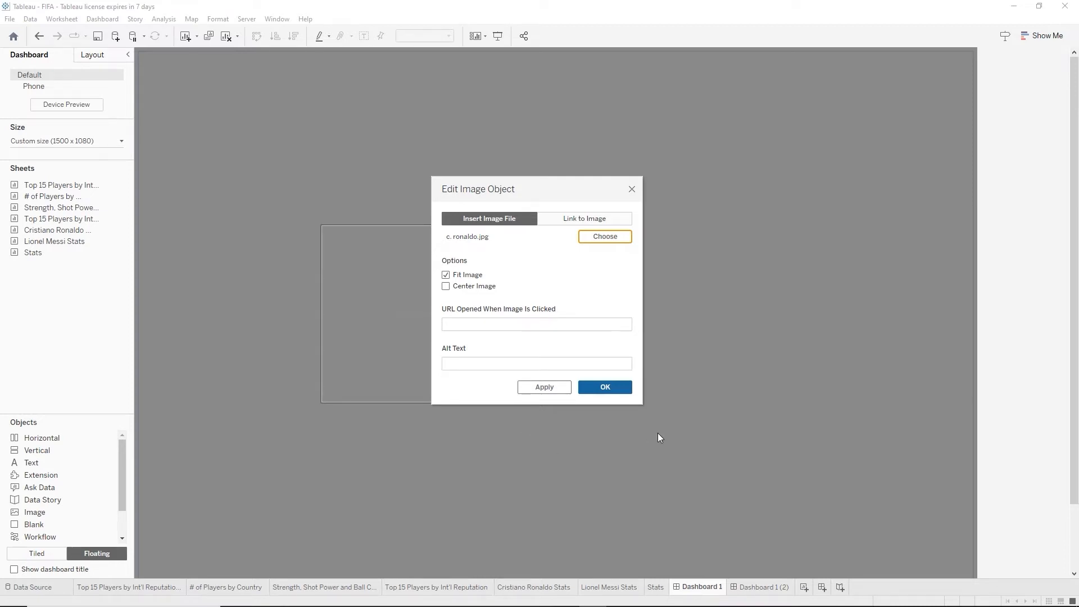
pyautogui.click(598, 388)
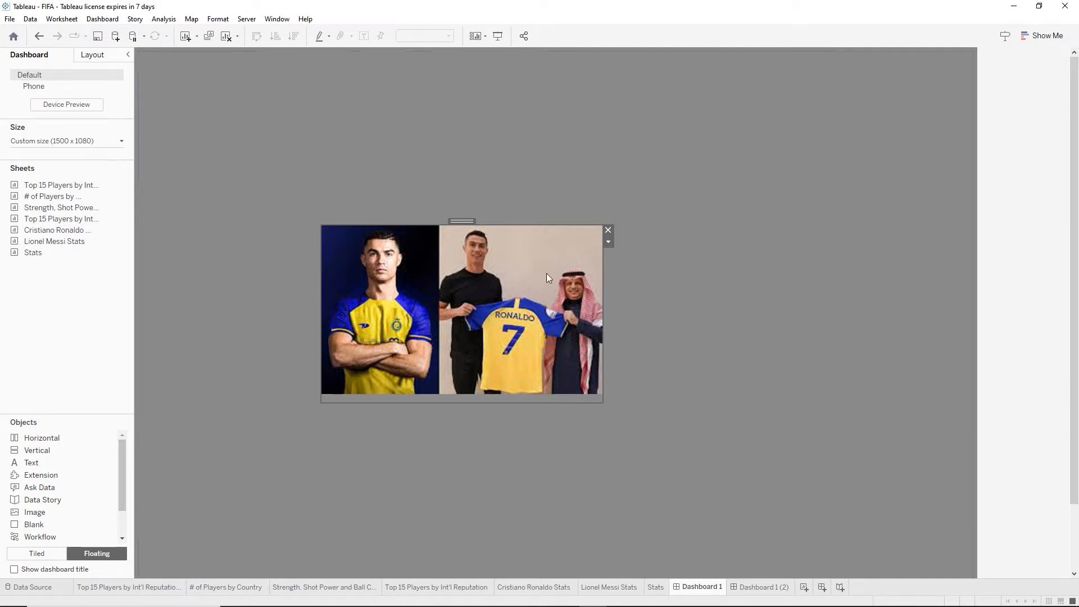
pyautogui.moveTo(464, 220); pyautogui.dragTo(278, 82)
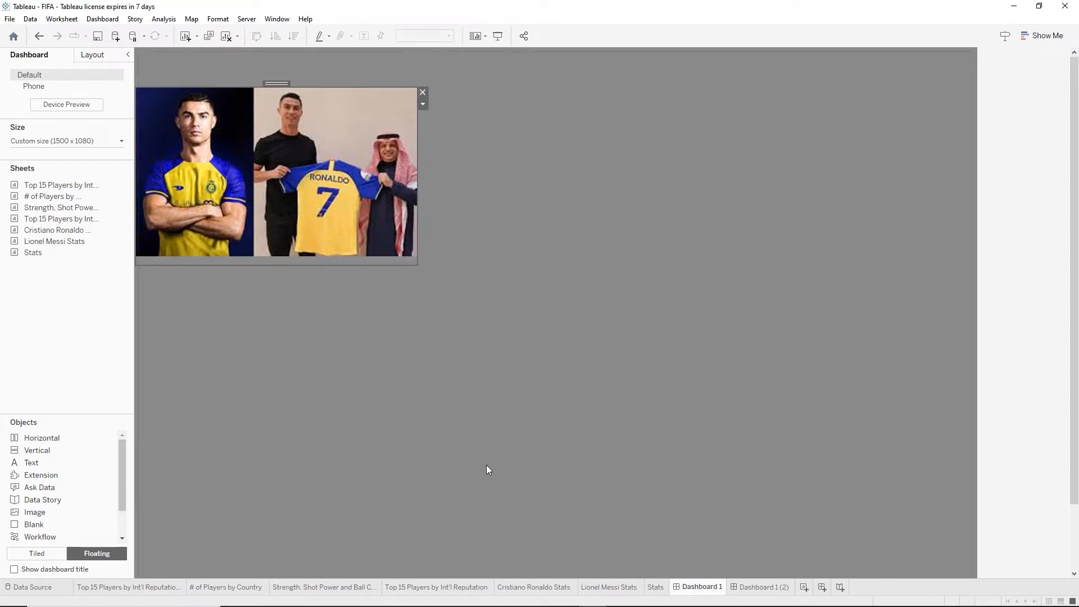
# Show the dashboard title and rename Dashboard 1 as Cristiano Ronaldo
pyautogui.click(14, 569)
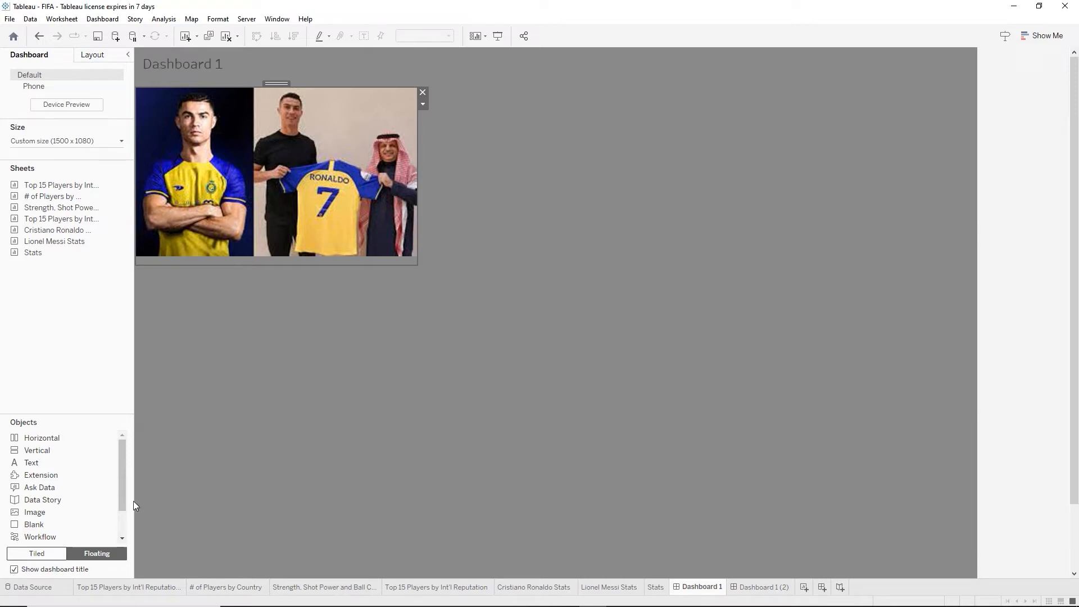
pyautogui.doubleClick(207, 63)
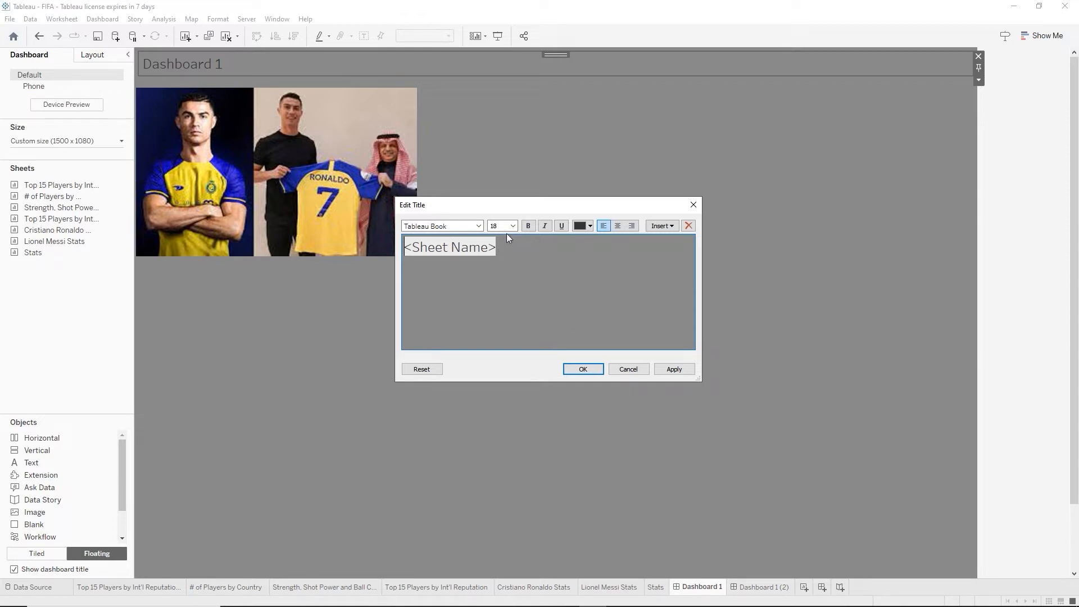
pyautogui.click(624, 369)
pyautogui.doubleClick(691, 590)
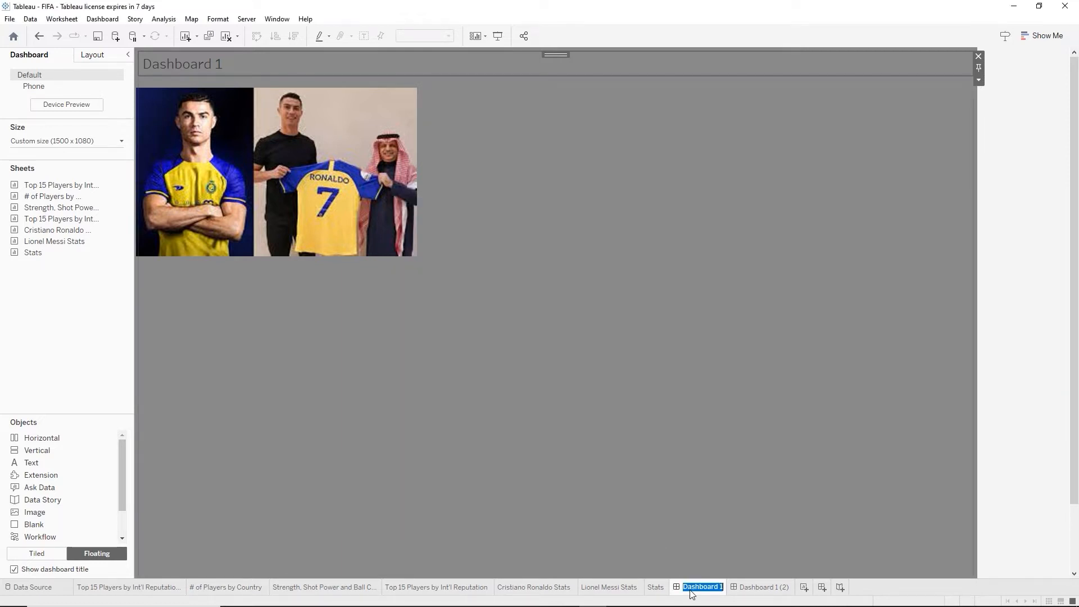
pyautogui.write('Cristiano Ronaldo')
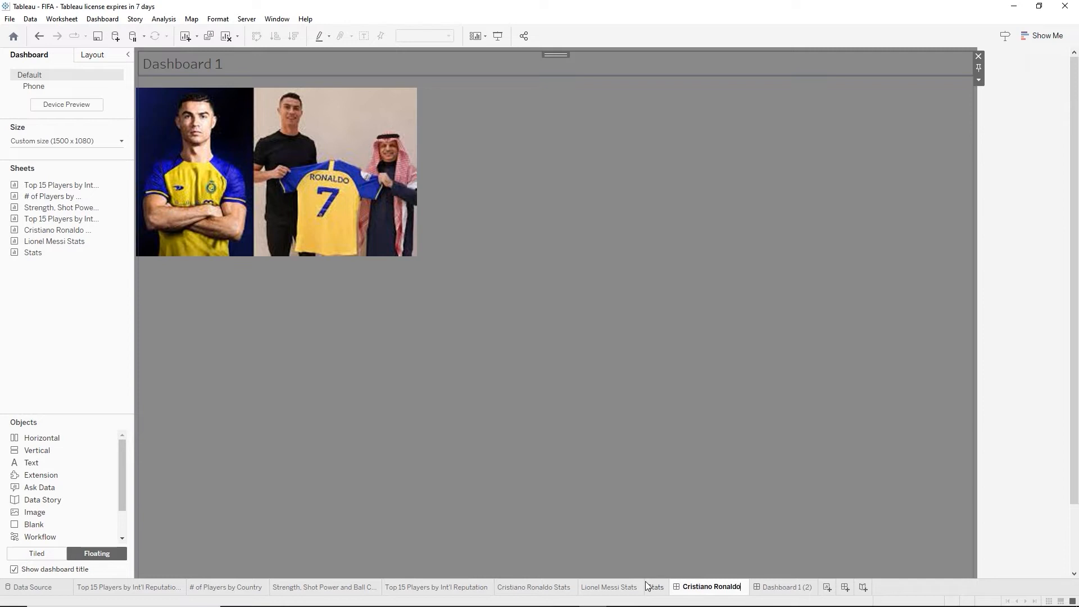
pyautogui.press('Return')
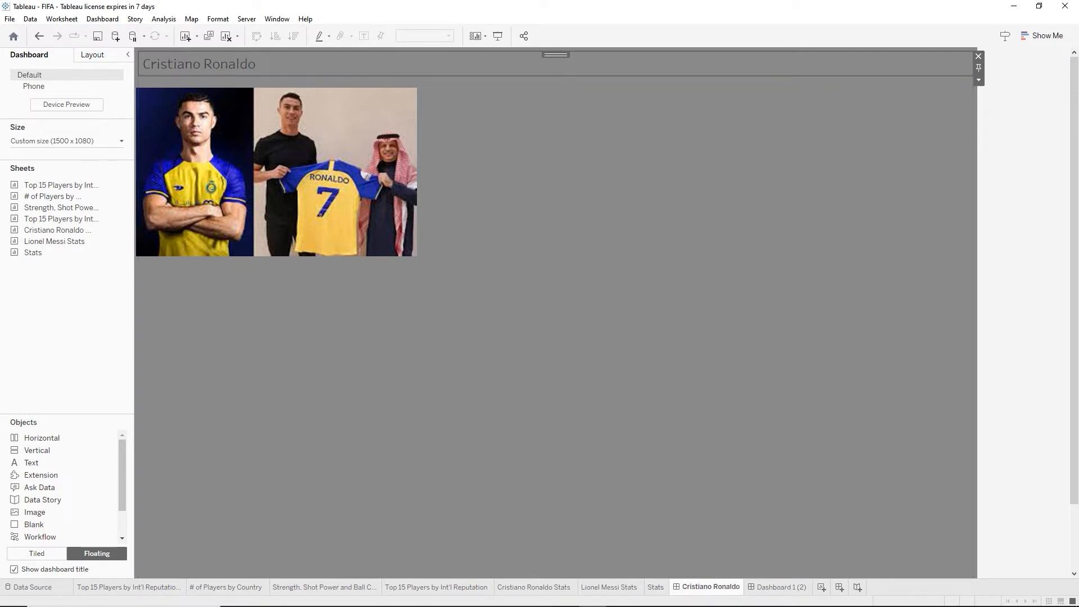
# Format the dashboard title as centered, bold and orange
pyautogui.doubleClick(177, 69)
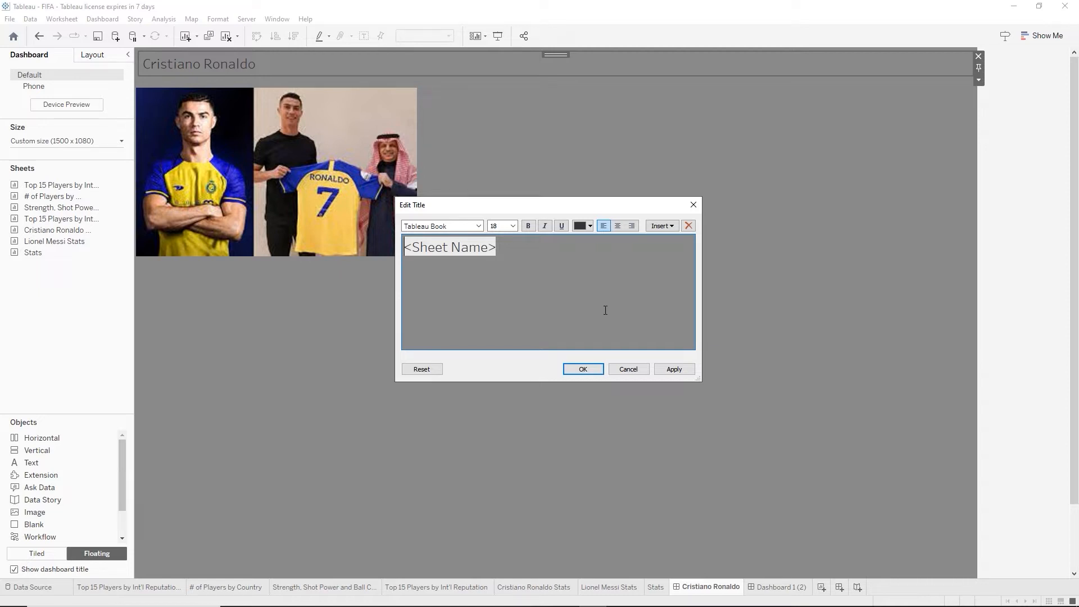
pyautogui.hotkey('ctrl', 'a')
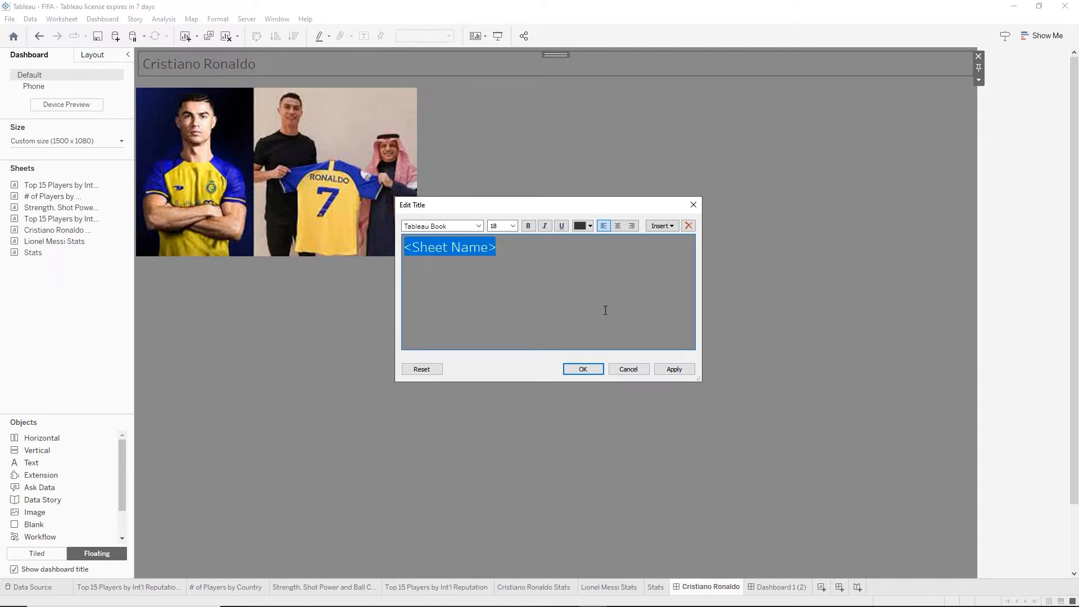
pyautogui.click(618, 225)
pyautogui.click(528, 225)
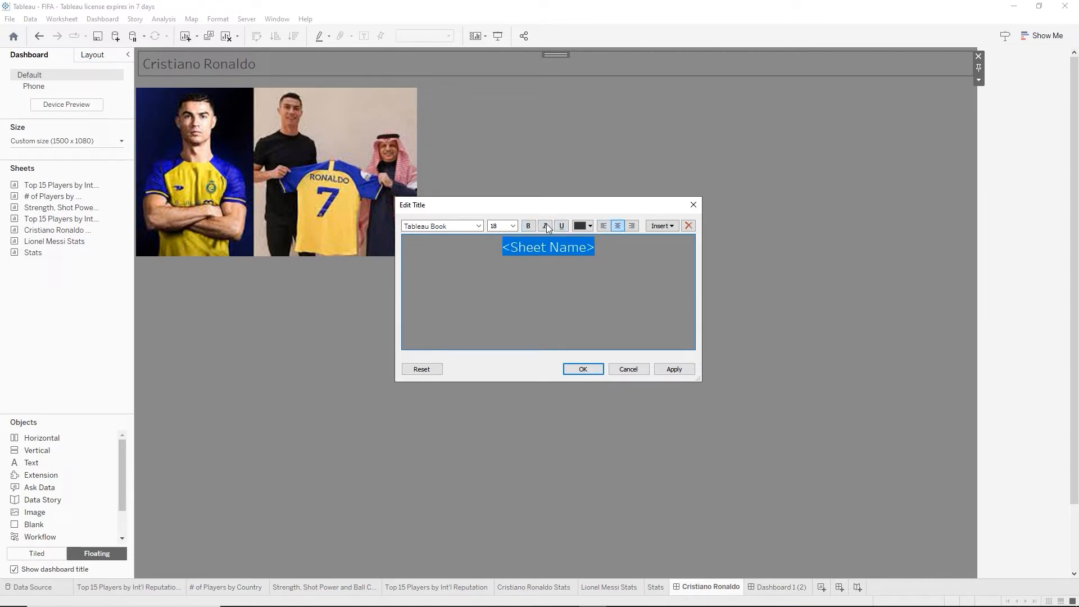
pyautogui.click(528, 225)
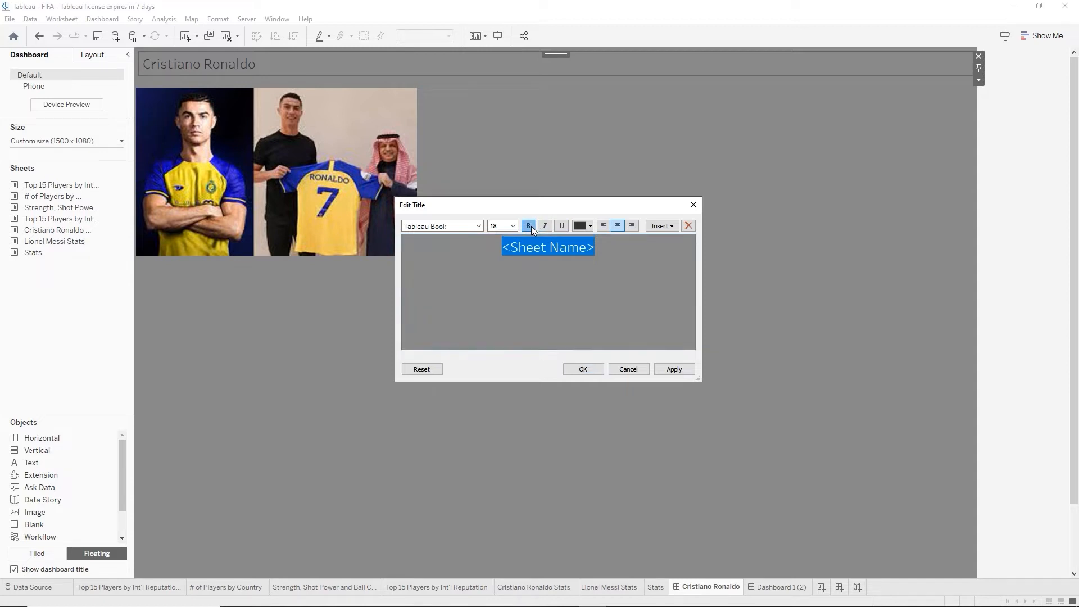
pyautogui.click(589, 226)
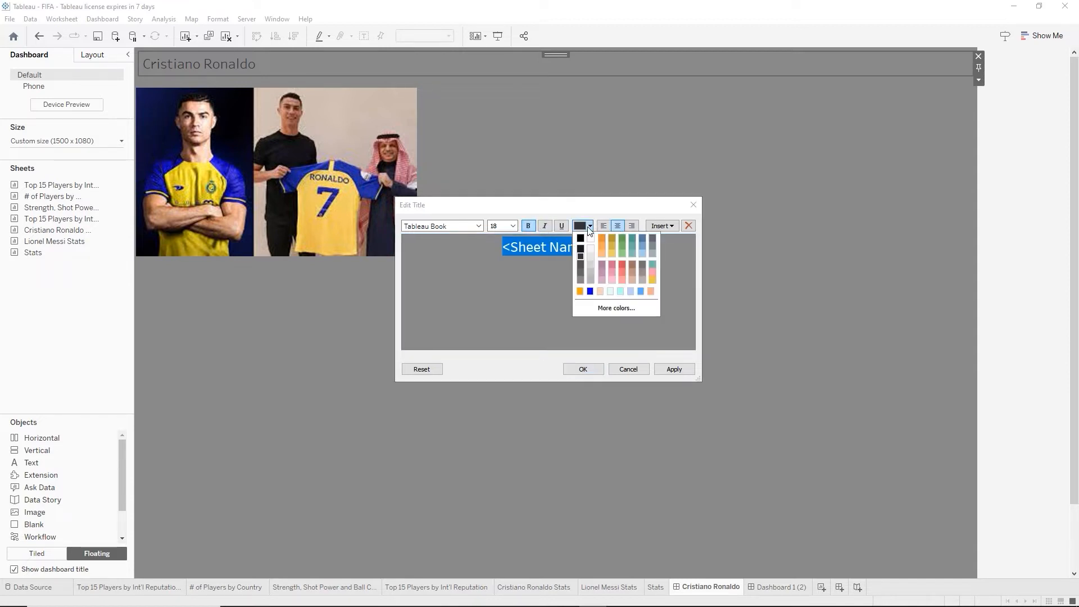
pyautogui.click(600, 238)
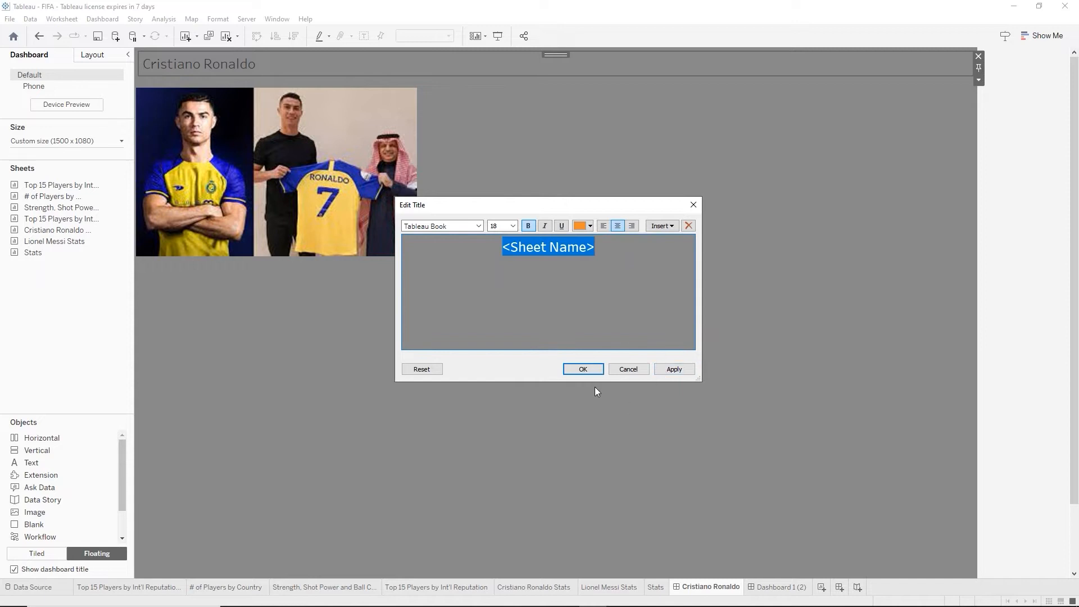
pyautogui.click(585, 369)
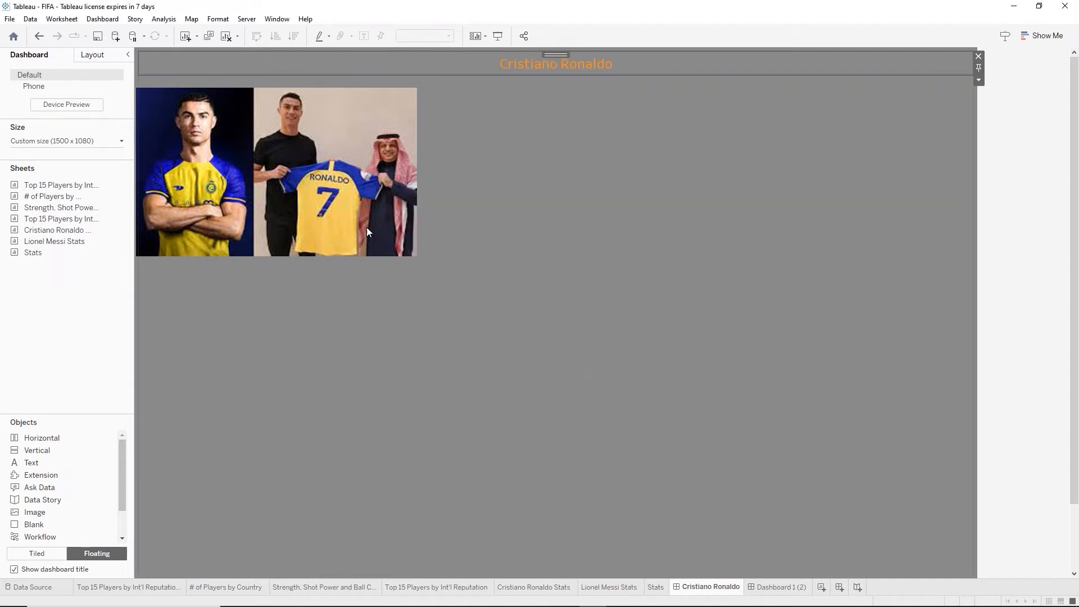
pyautogui.scroll(-1, 77, 507)
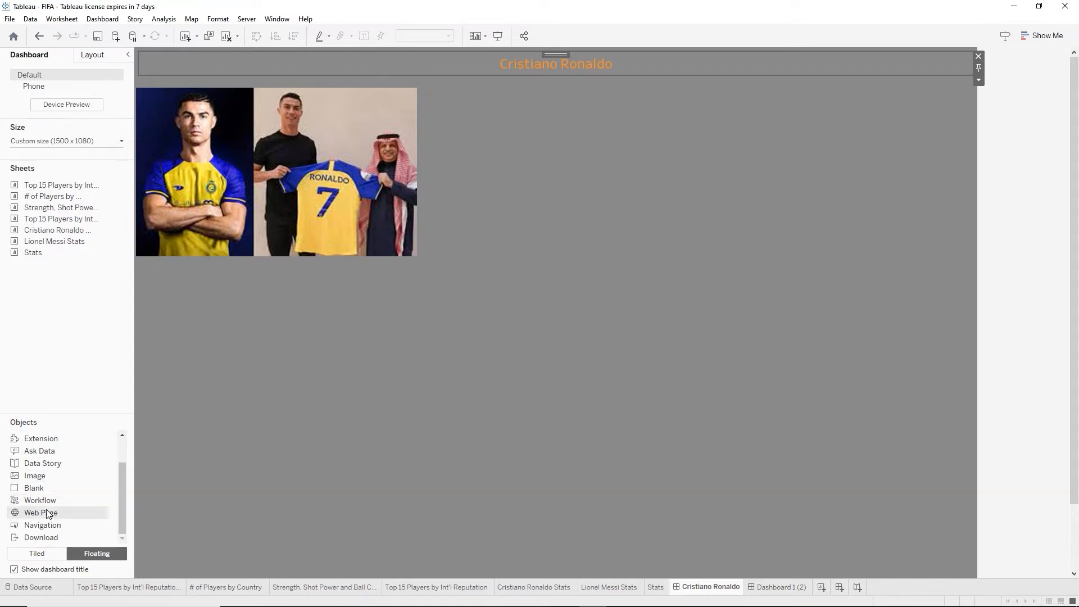
pyautogui.moveTo(49, 514); pyautogui.dragTo(690, 76)
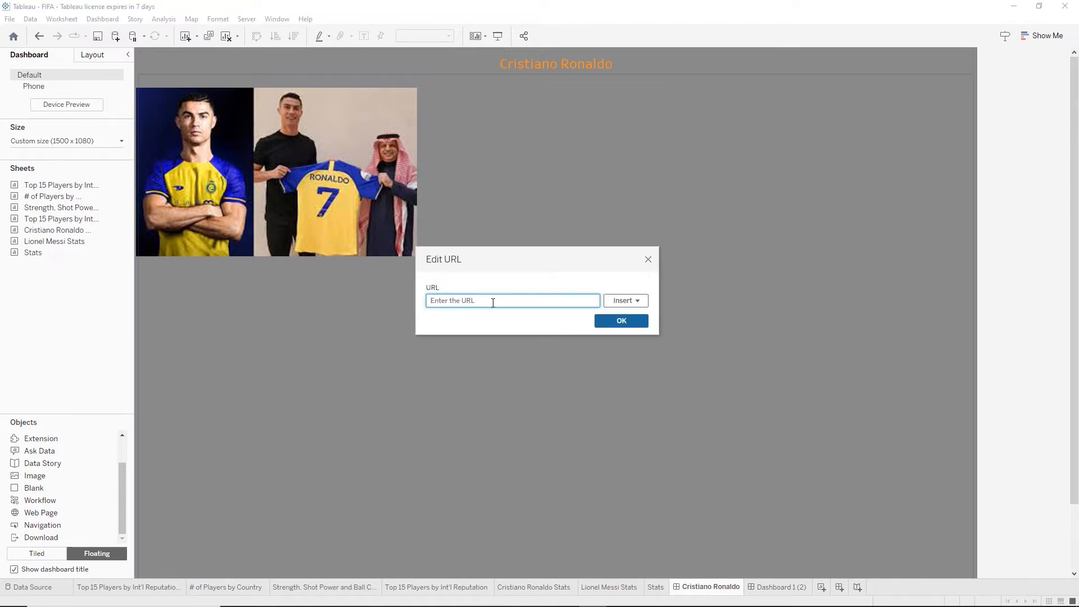
pyautogui.write('https://en.wikipedia.org/wiki/Cristiano_Ronaldo')
pyautogui.hotkey('ctrl', 'a')
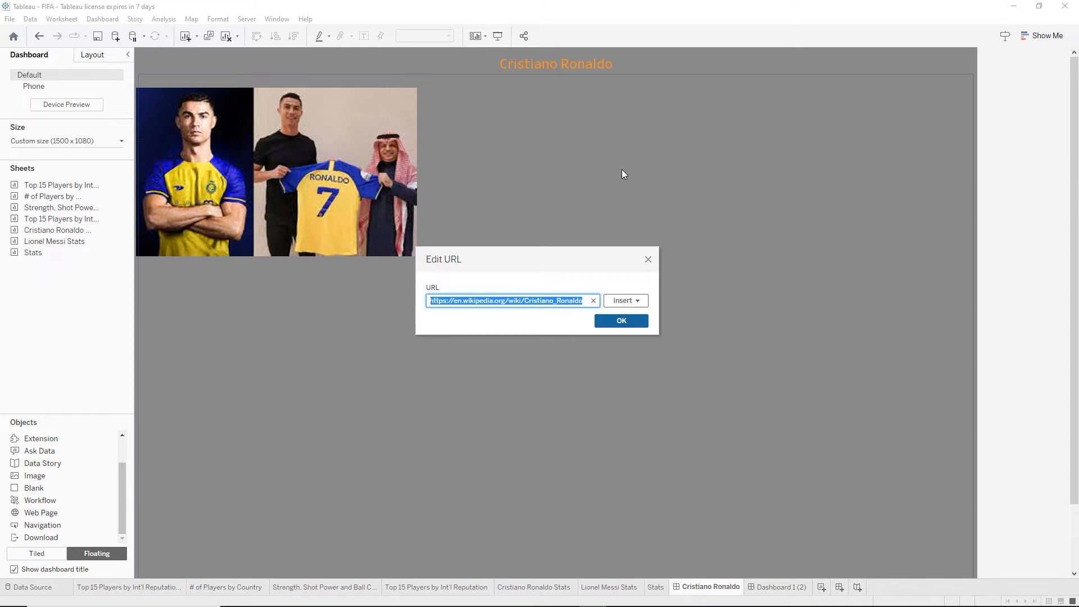
pyautogui.click(620, 324)
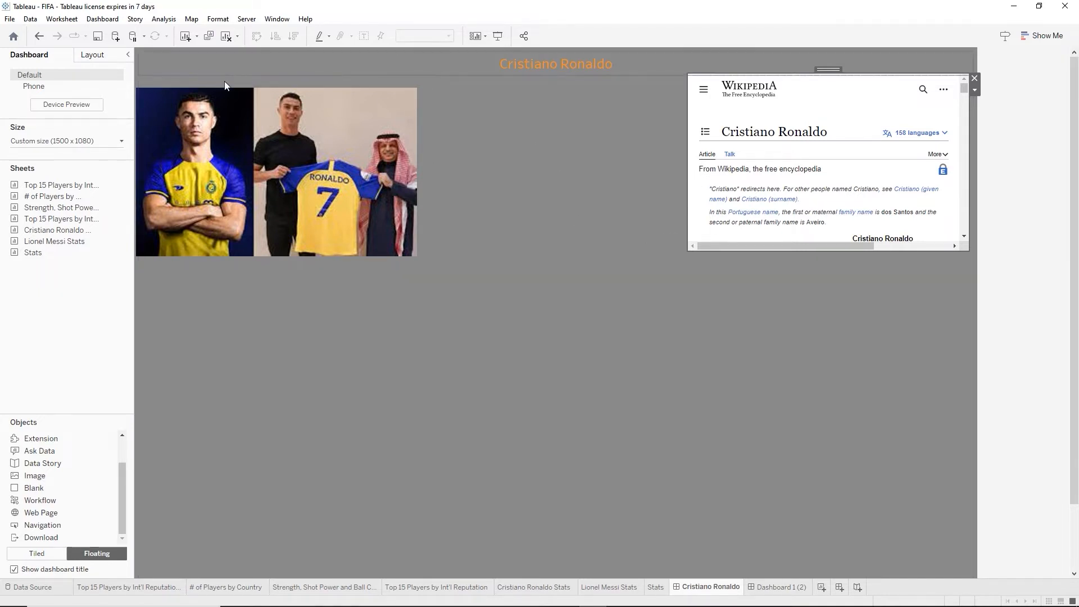
# Move the Ronaldo image up beneath the dashboard title and place the web page directly against the image's right side
pyautogui.click(257, 101)
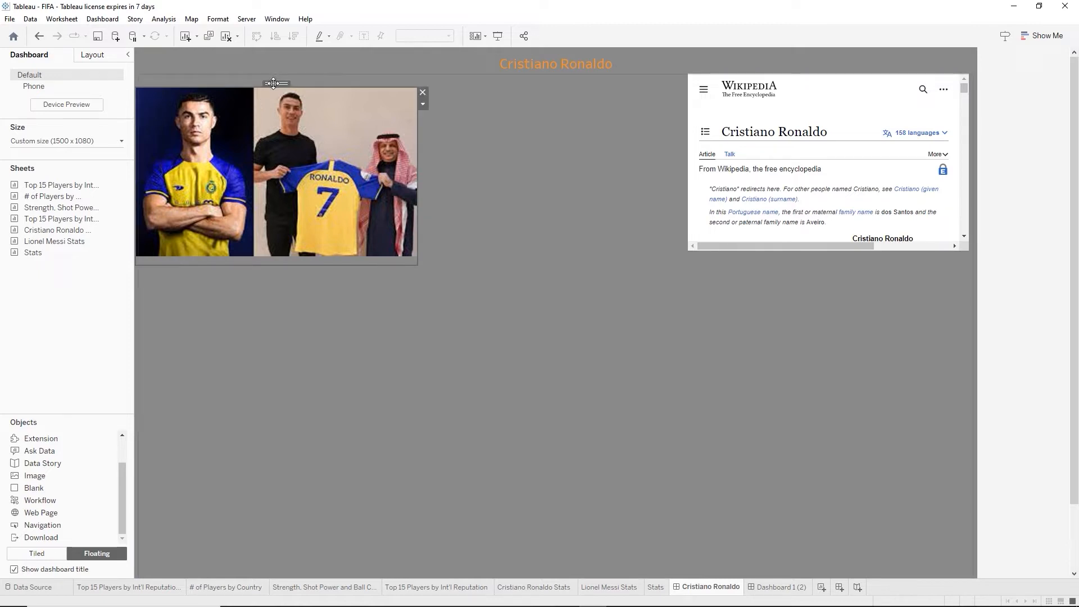
pyautogui.moveTo(274, 82); pyautogui.dragTo(271, 70)
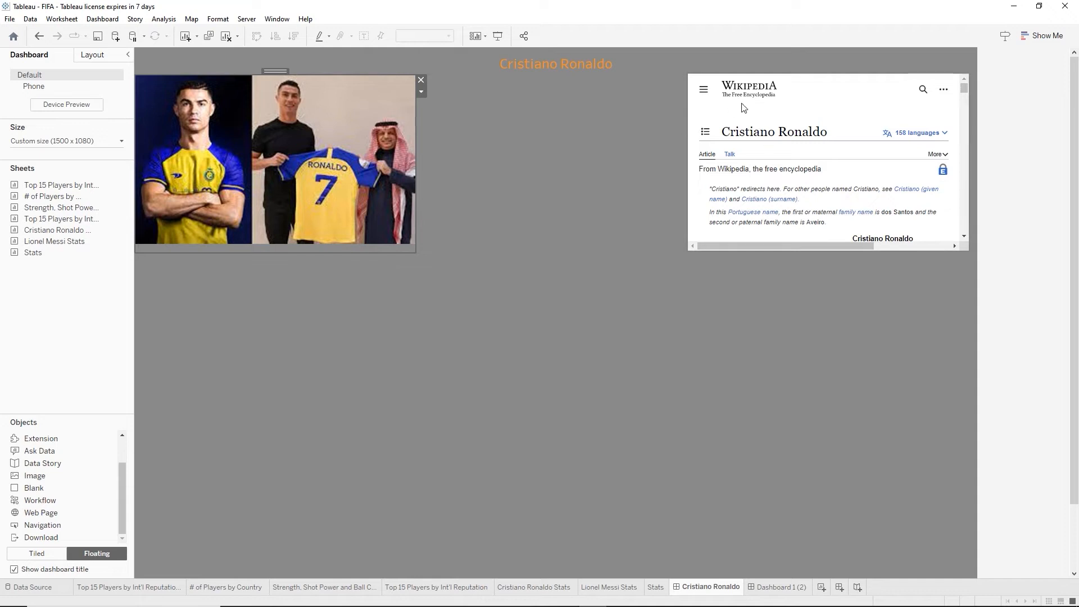
pyautogui.click(830, 101)
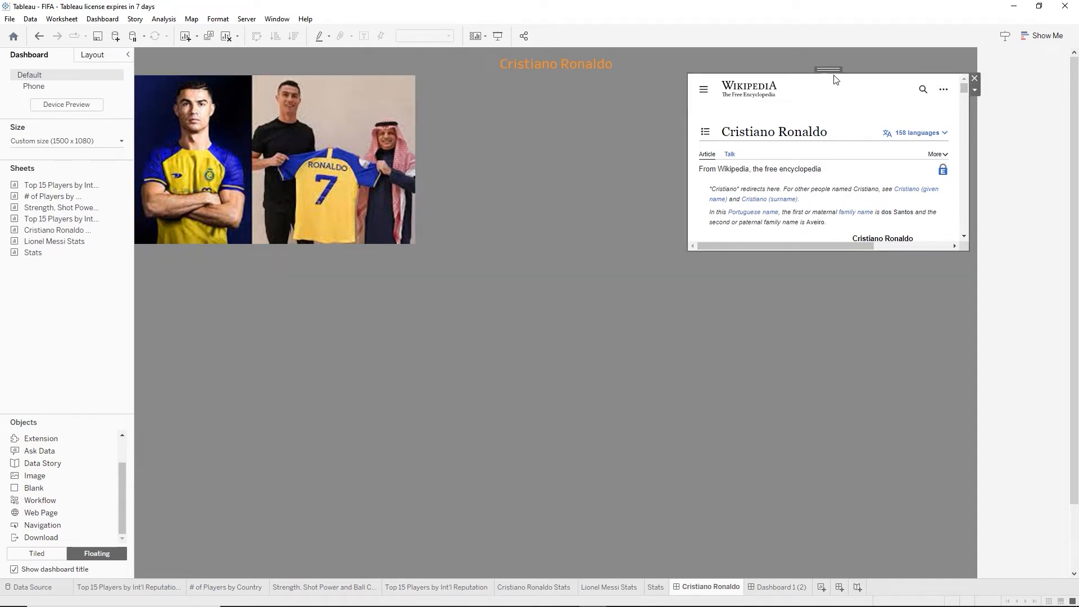
pyautogui.moveTo(832, 70); pyautogui.dragTo(559, 71)
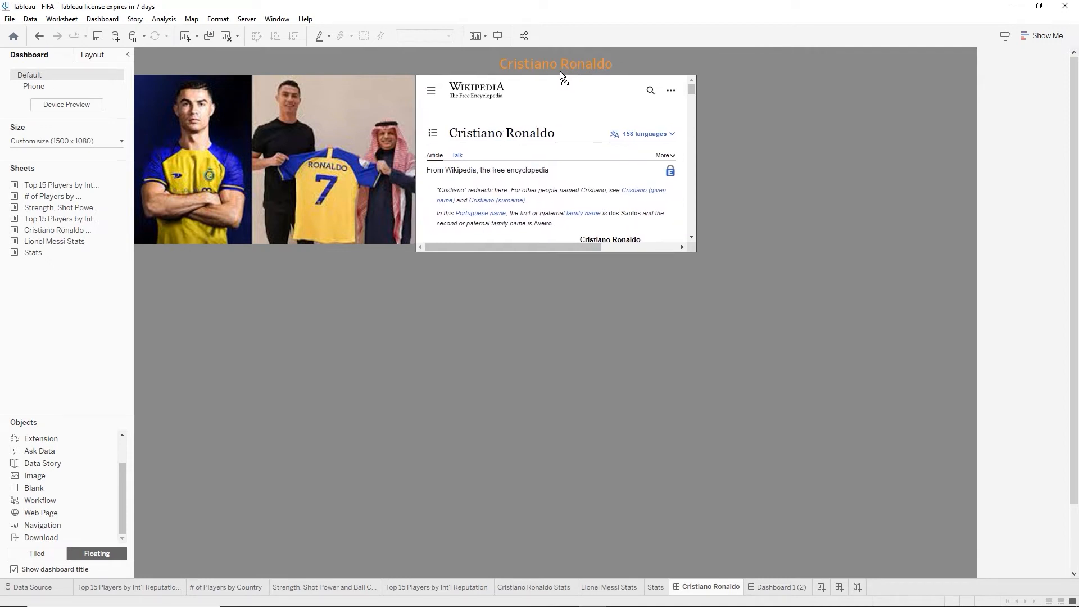
# Widen the Wikipedia web page to the canvas's right edge and extend it down toward the bottom of the dashboard
pyautogui.moveTo(696, 142); pyautogui.dragTo(976, 156)
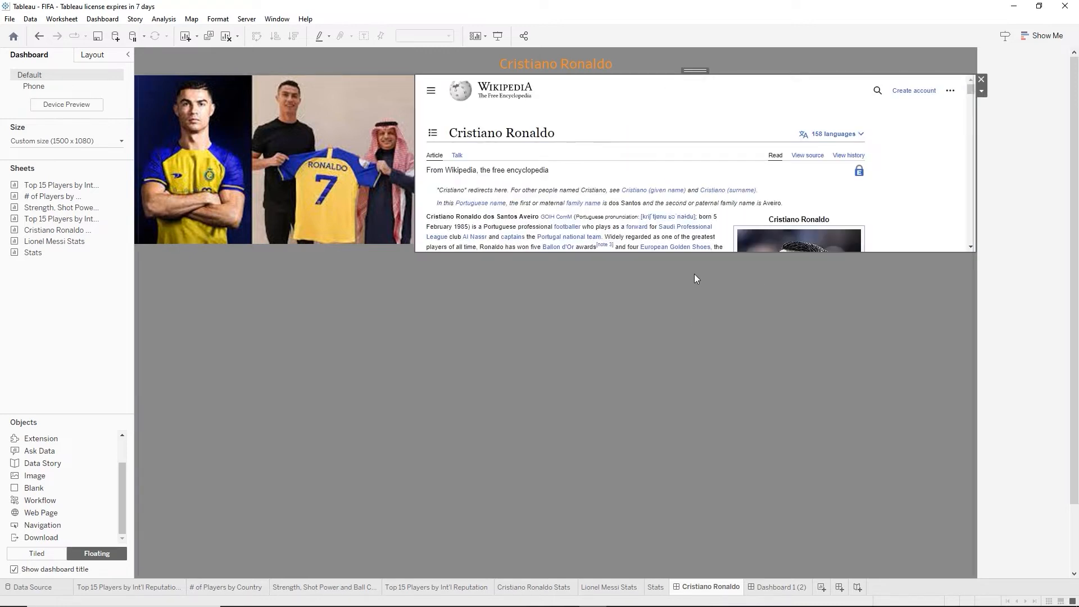
pyautogui.moveTo(703, 254); pyautogui.dragTo(646, 561)
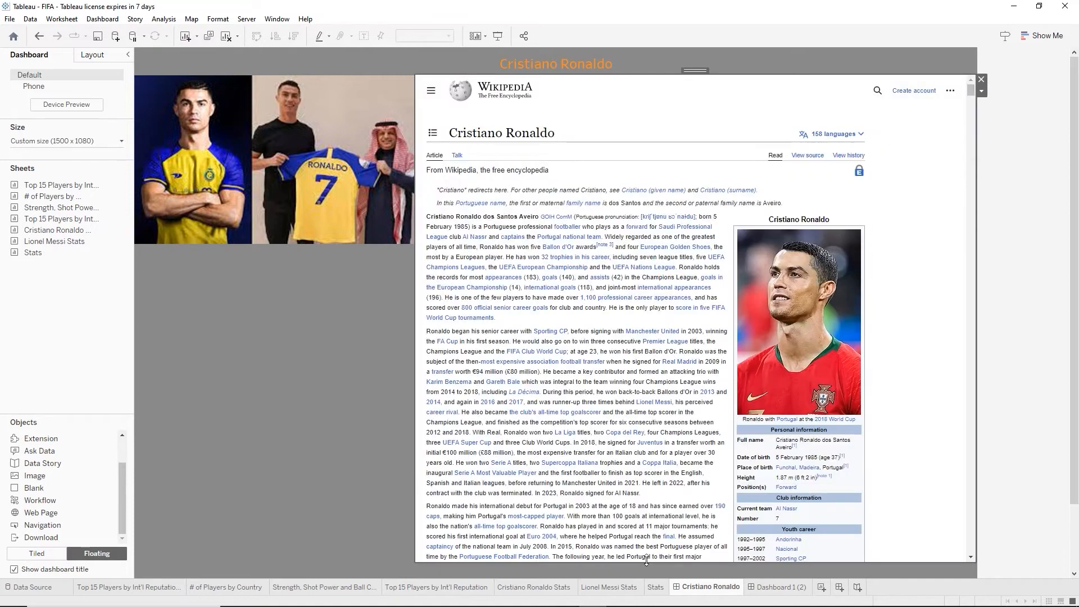
pyautogui.scroll(-3, 681, 456)
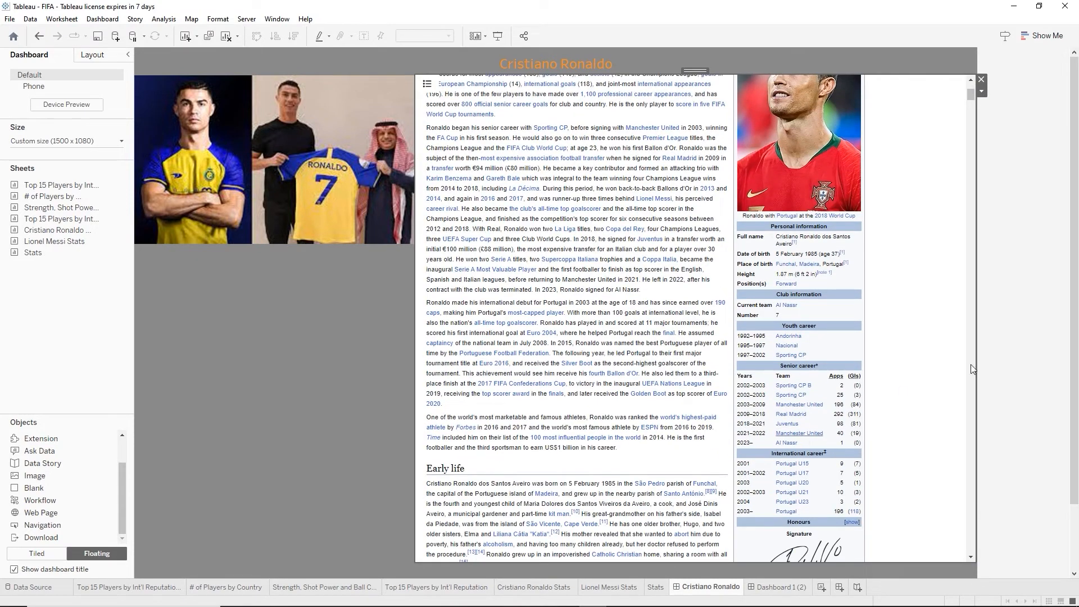
pyautogui.moveTo(1074, 360); pyautogui.dragTo(1074, 430)
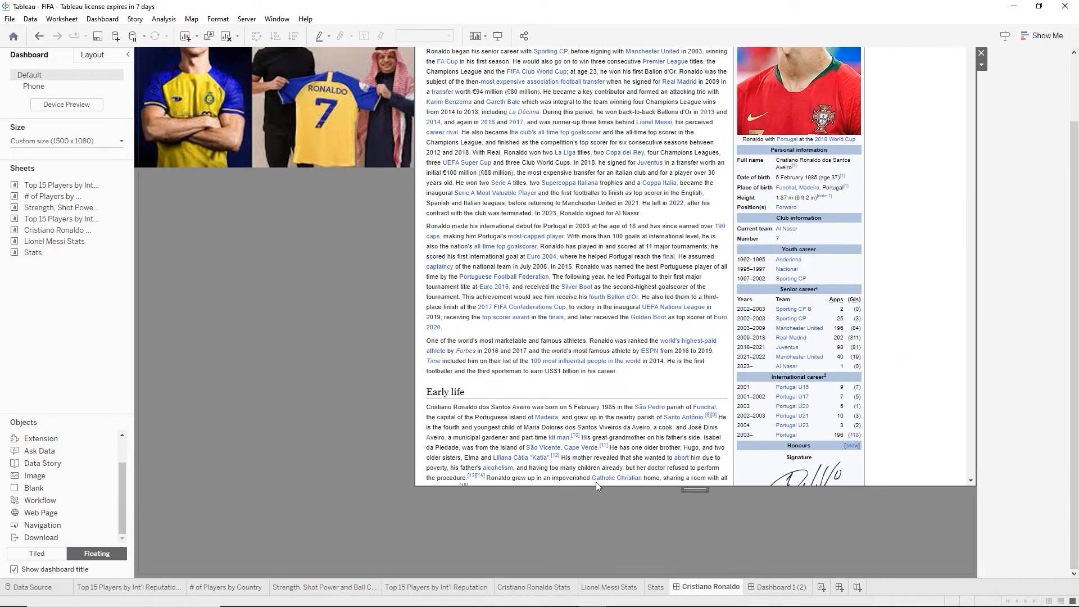
pyautogui.moveTo(663, 488); pyautogui.dragTo(651, 575)
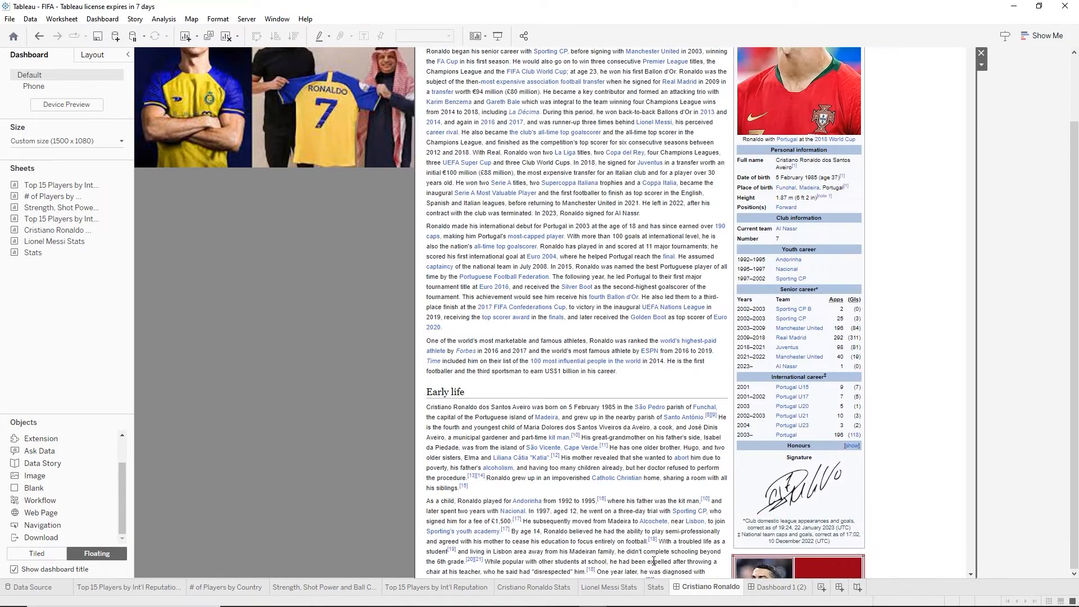
# Add the Cristiano Ronaldo Stats sheet as a floating chart and fit it into the empty area beneath the Ronaldo image
pyautogui.click(228, 285)
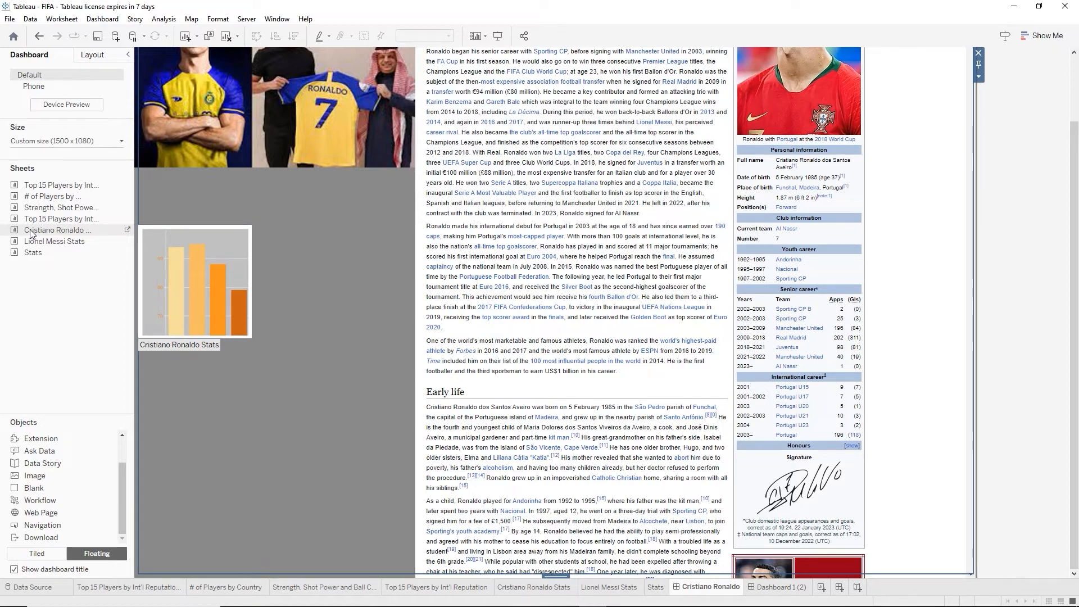
pyautogui.moveTo(31, 232); pyautogui.dragTo(140, 282)
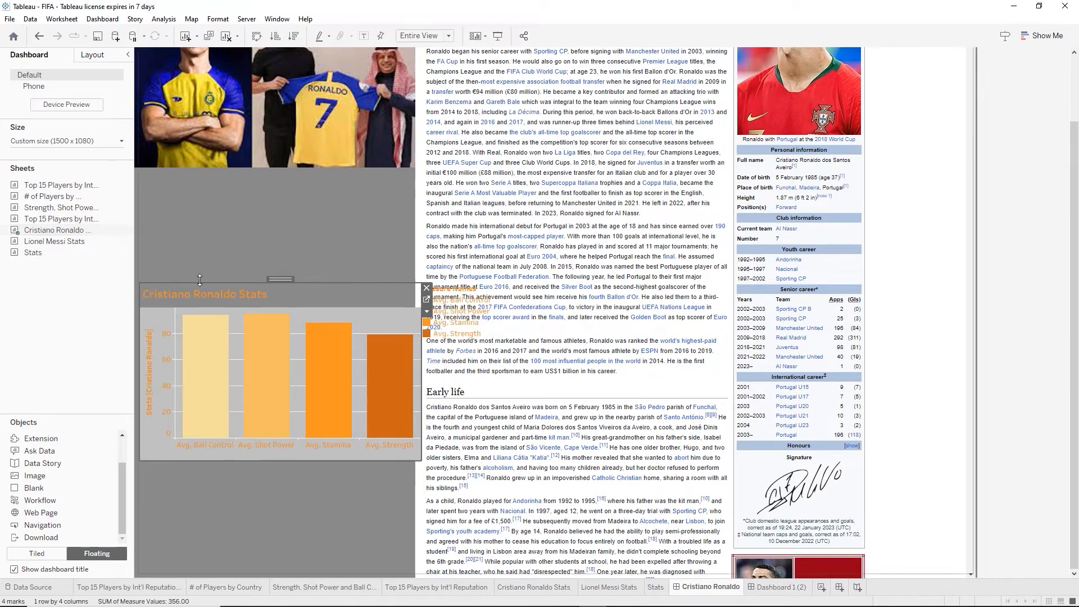
pyautogui.moveTo(241, 282); pyautogui.dragTo(269, 164)
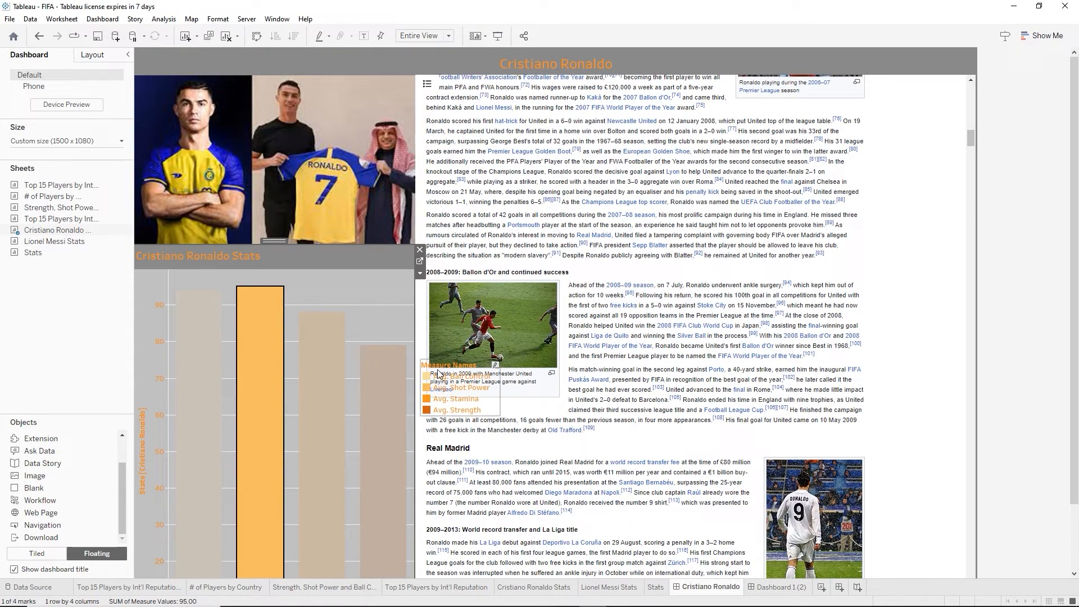
# Remove the Measure Names legend from the dashboard and clear the bar selection in the stats chart
pyautogui.click(484, 372)
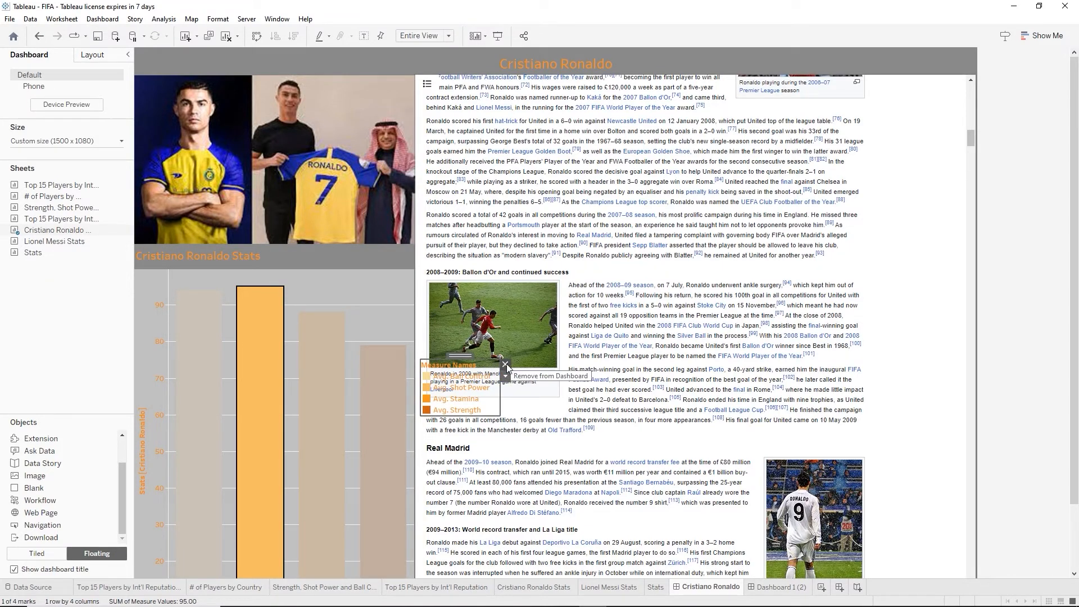
pyautogui.click(505, 365)
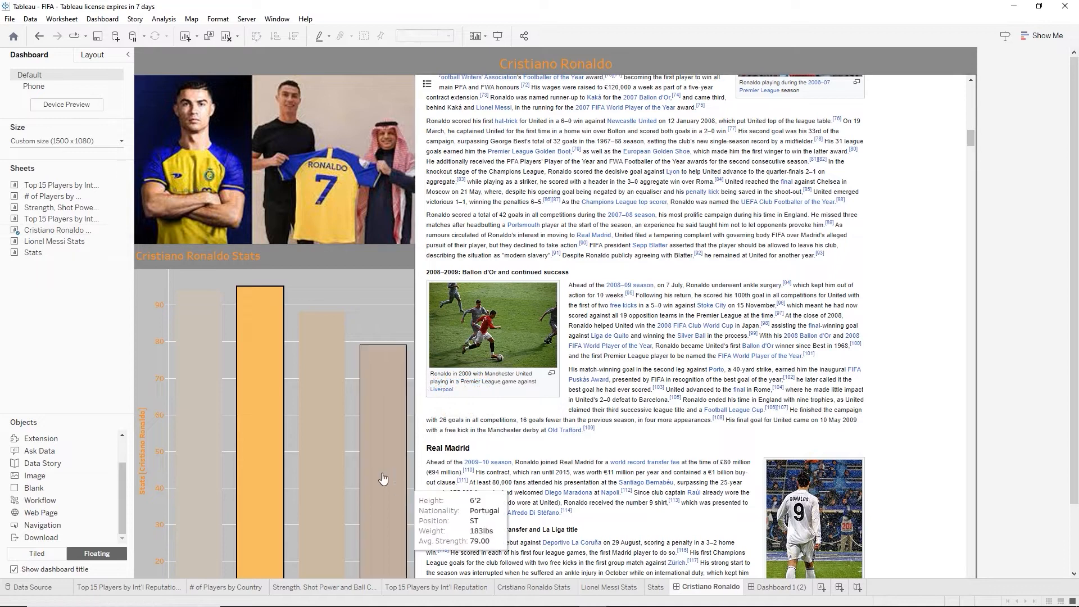
pyautogui.click(339, 295)
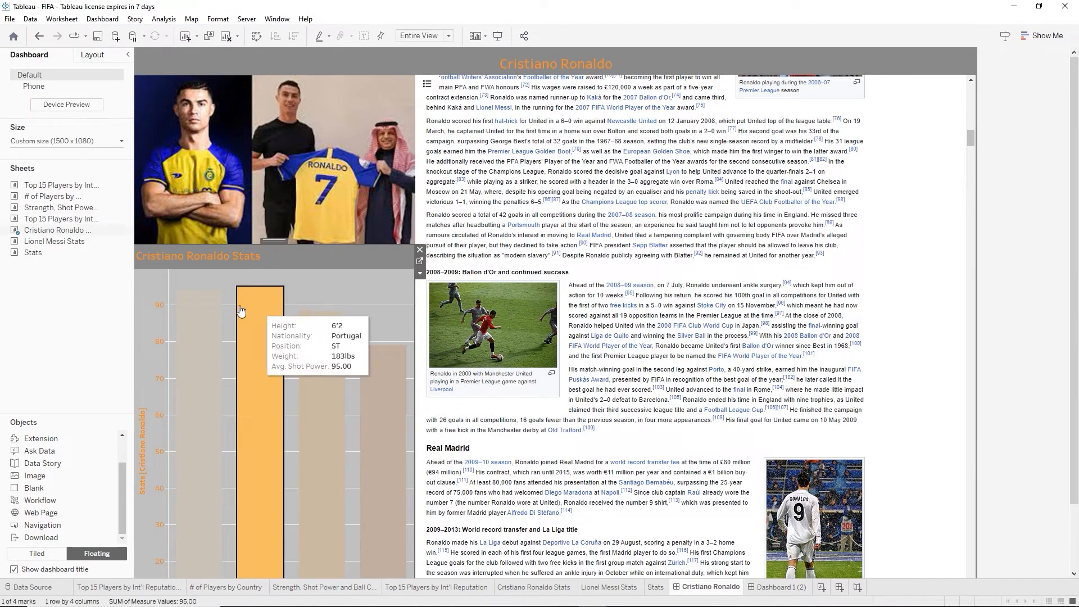
pyautogui.click(212, 304)
pyautogui.click(303, 295)
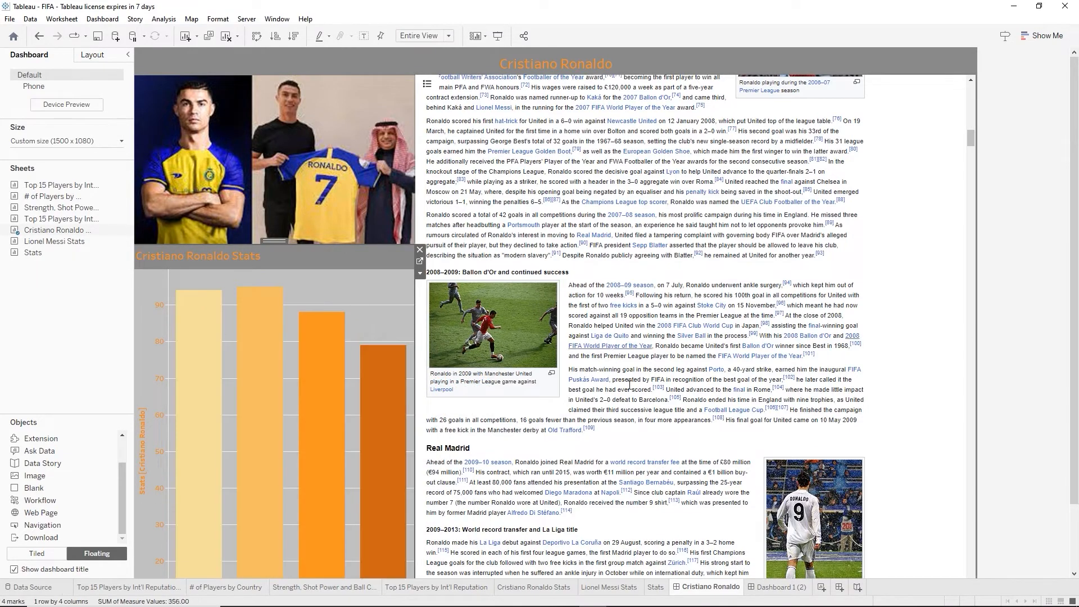
# Return the Wikipedia page to the start of the article, and copy and paste the Cristiano Ronaldo dashboard to create a duplicate
pyautogui.scroll(20, 695, 448)
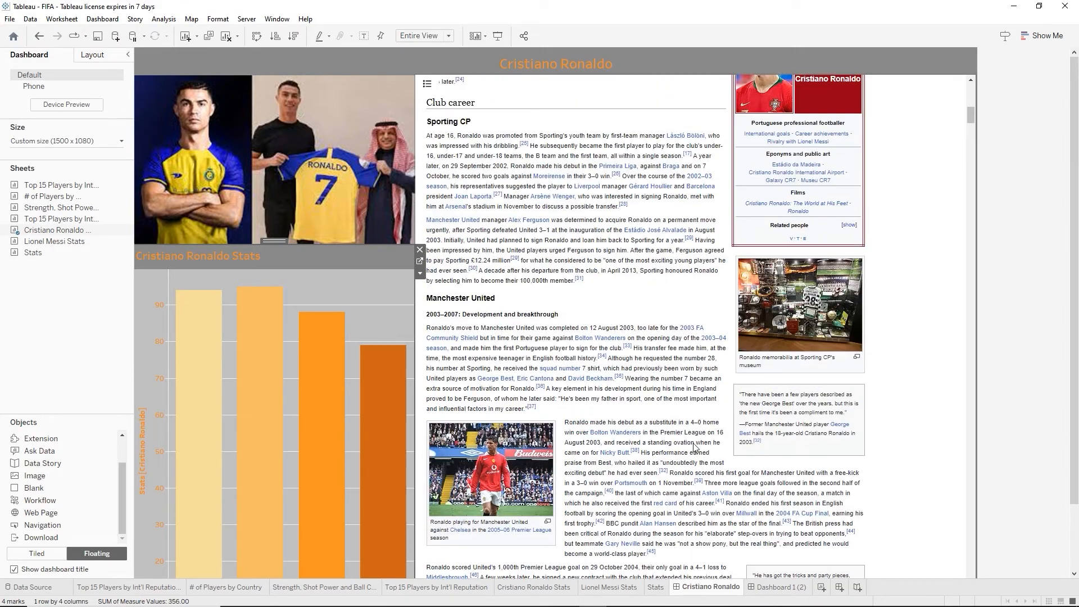
pyautogui.scroll(15, 695, 448)
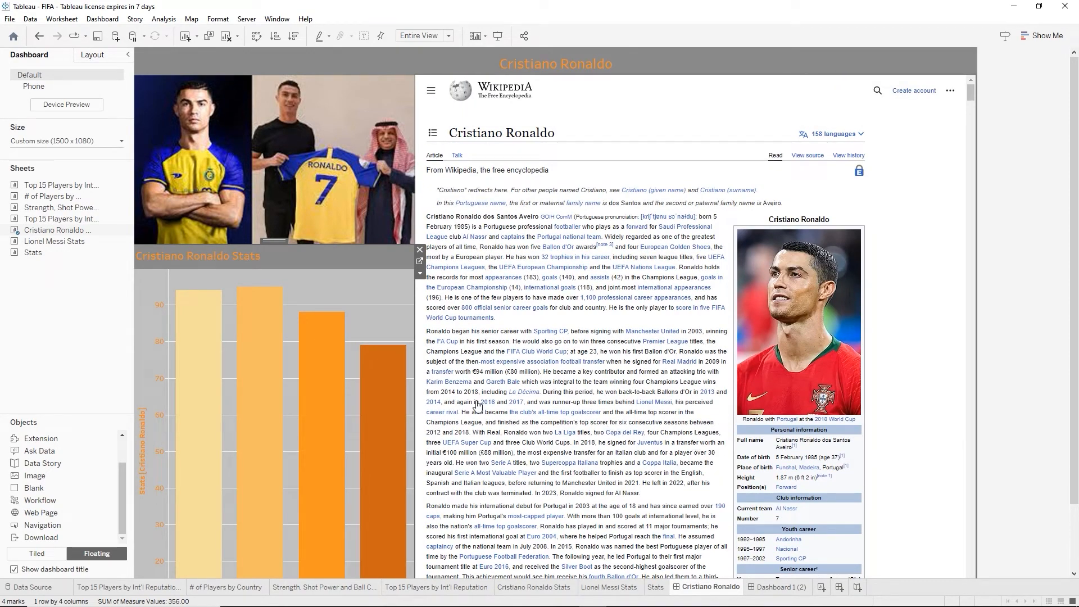
pyautogui.moveTo(412, 405)
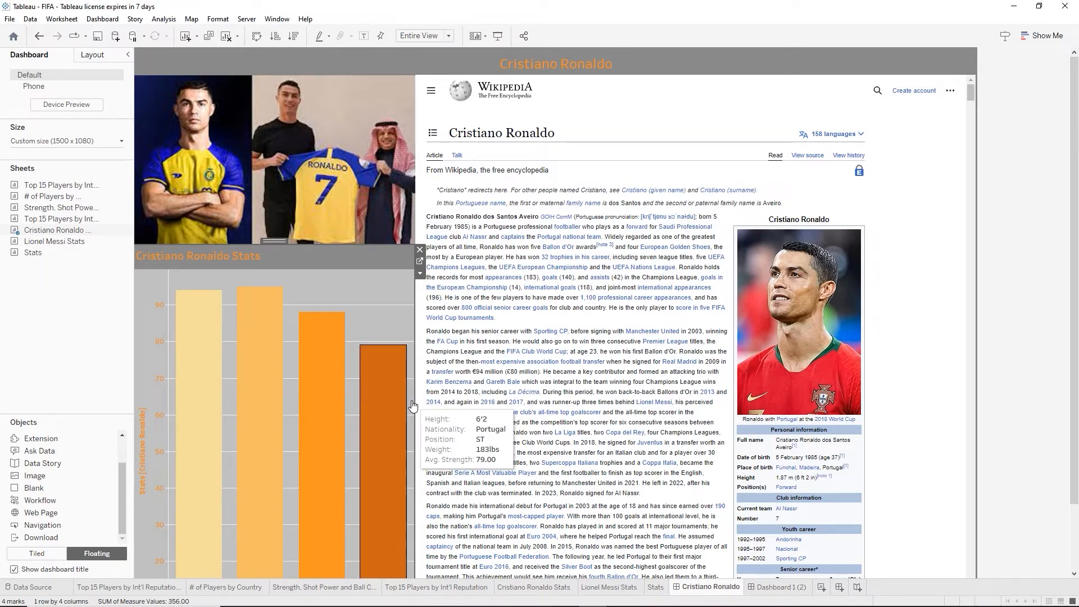
pyautogui.rightClick(686, 591)
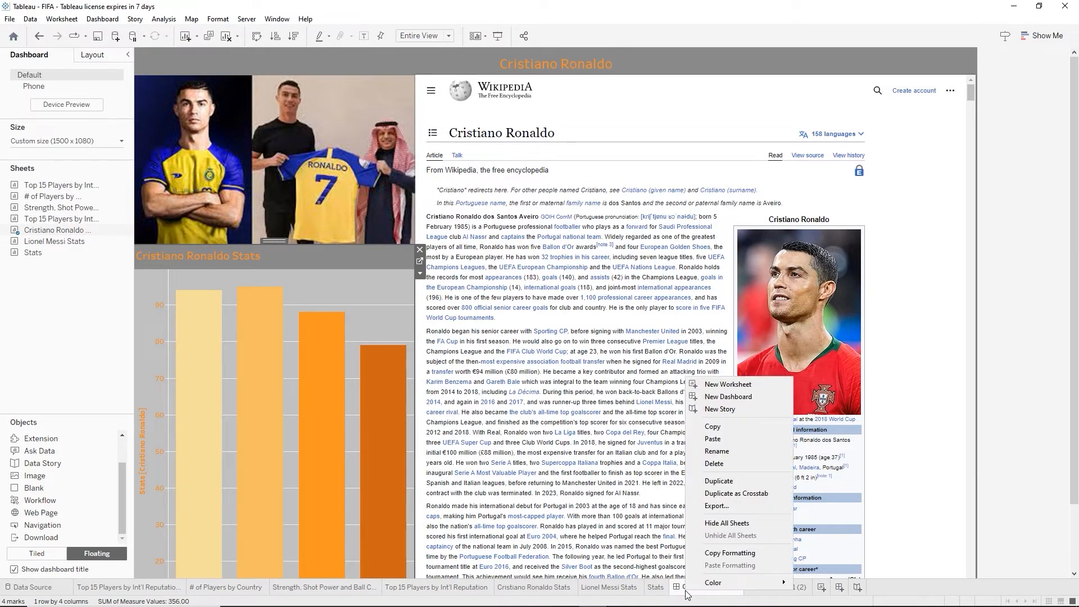
pyautogui.click(722, 426)
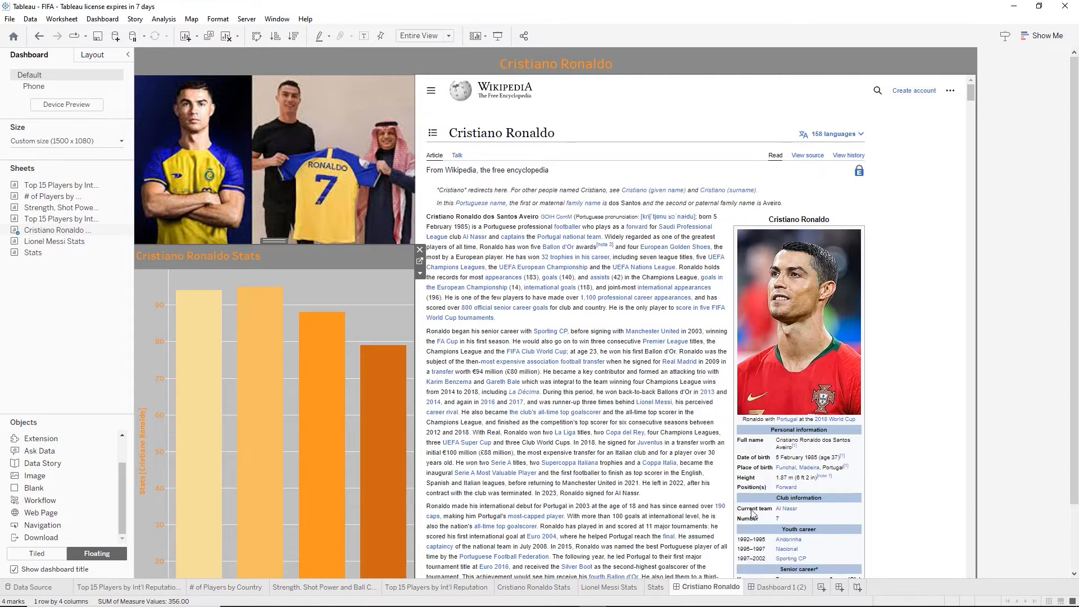
pyautogui.rightClick(746, 590)
pyautogui.click(768, 434)
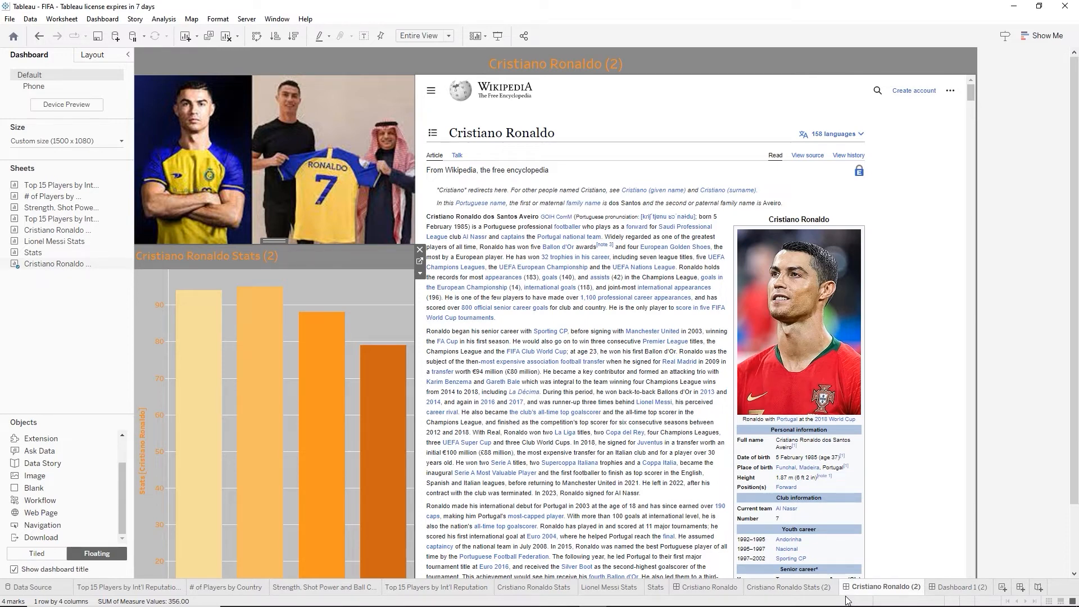
pyautogui.moveTo(846, 600)
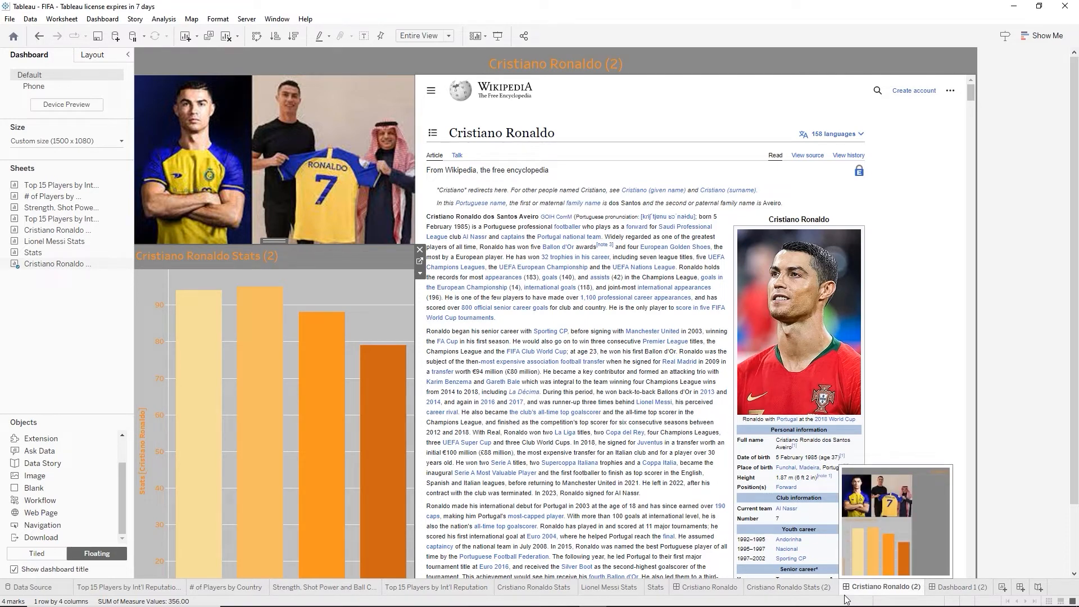
pyautogui.moveTo(790, 587)
pyautogui.click(710, 587)
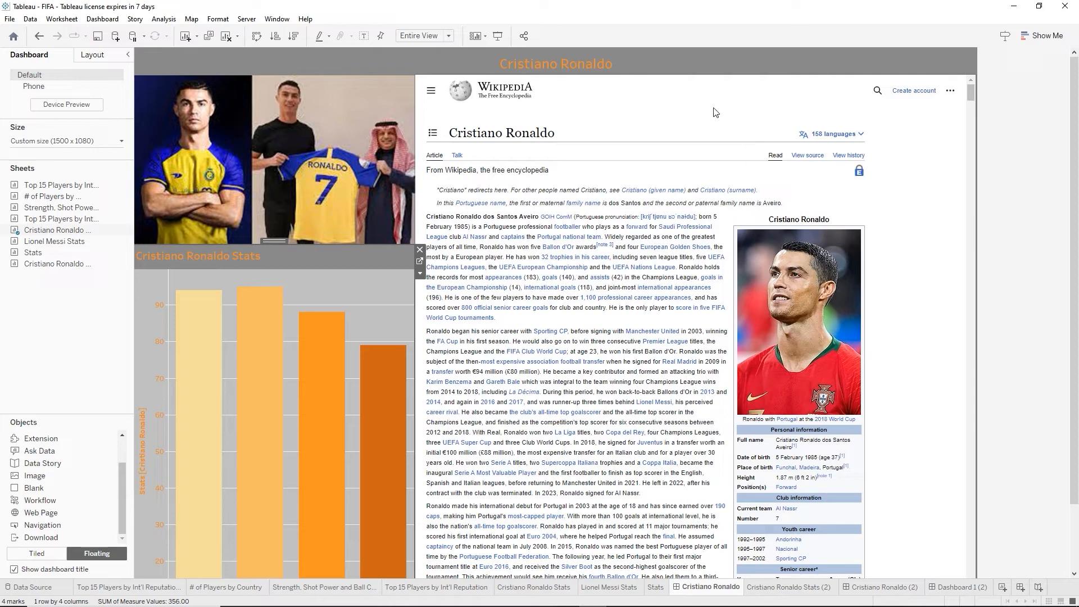
pyautogui.click(977, 91)
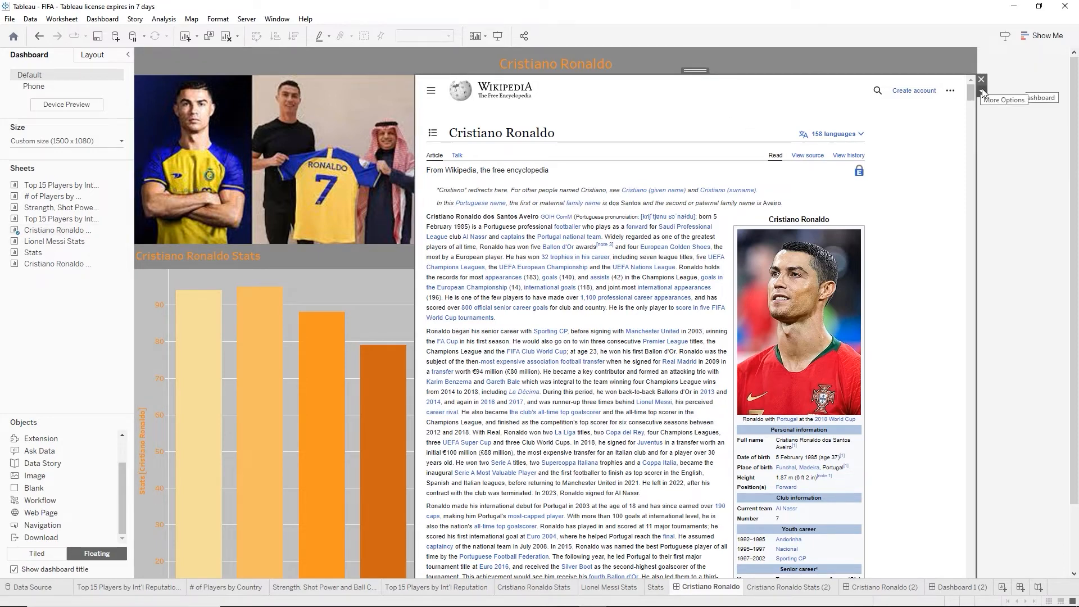
pyautogui.click(981, 93)
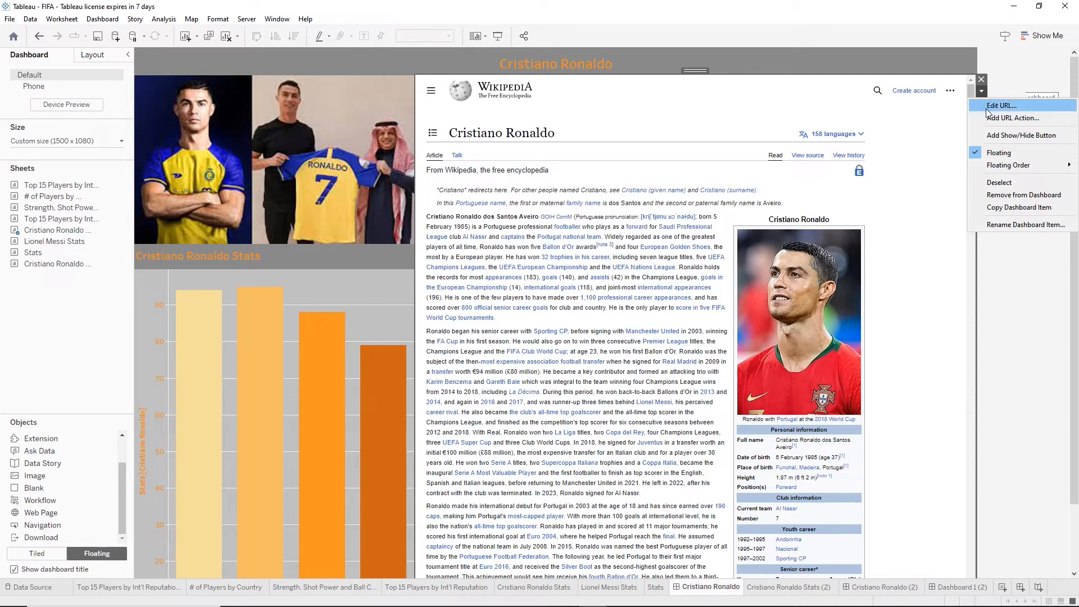
pyautogui.click(988, 117)
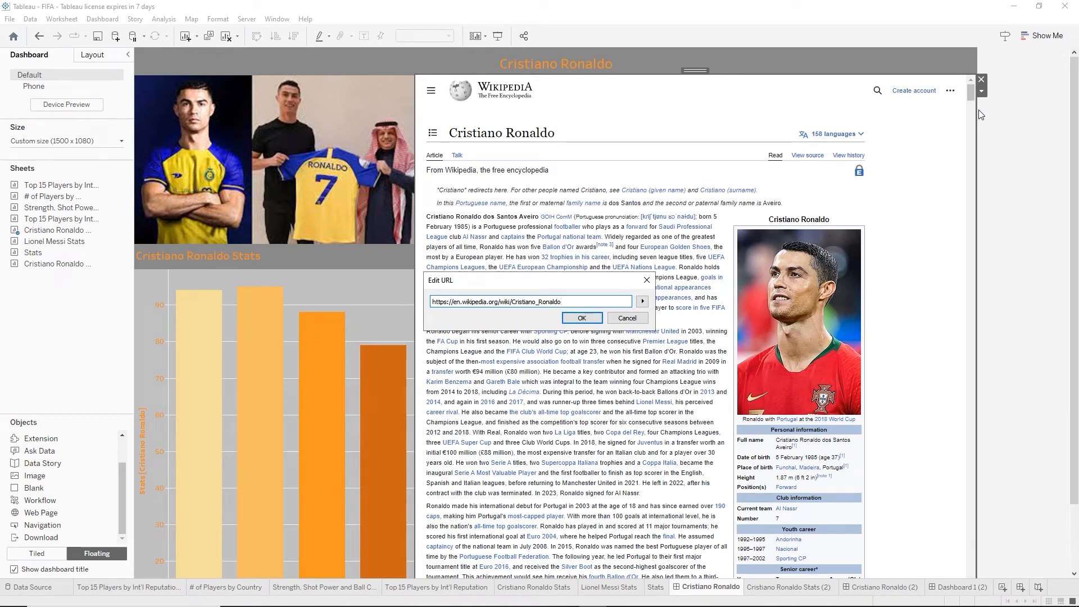
pyautogui.hotkey('ctrl', 'a')
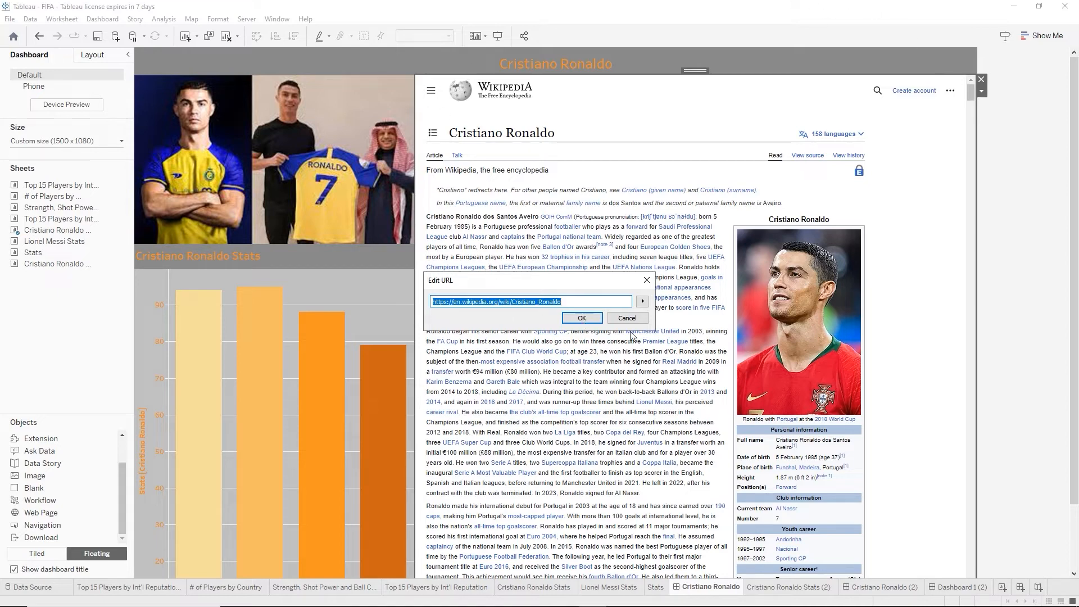
pyautogui.click(642, 319)
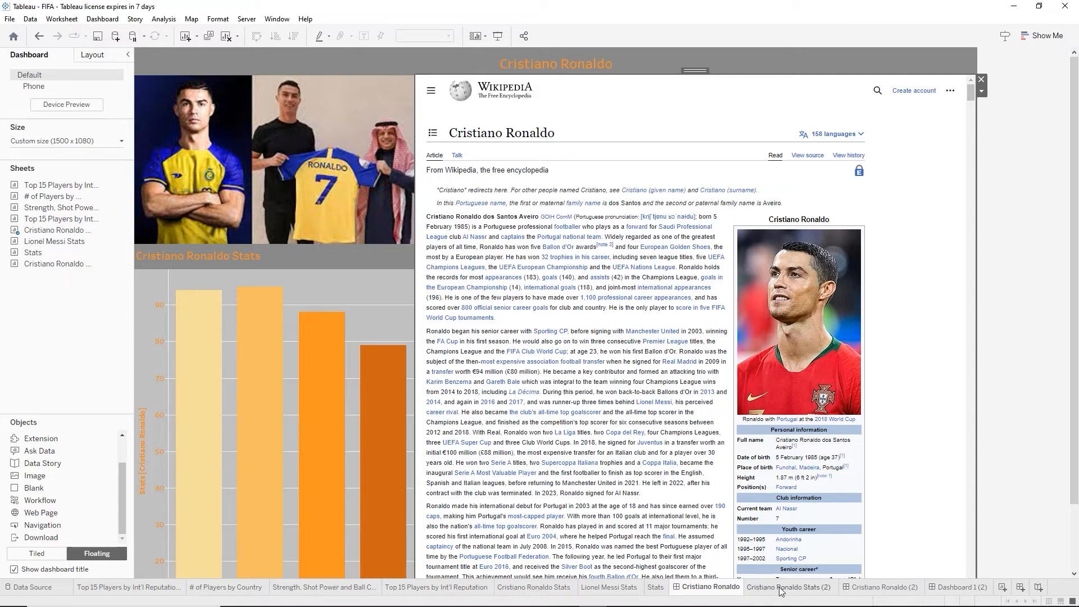
# Replace the image in the duplicated Cristiano Ronaldo (2) dashboard with l. messi.jpg, keeping Fit Image enabled
pyautogui.click(849, 588)
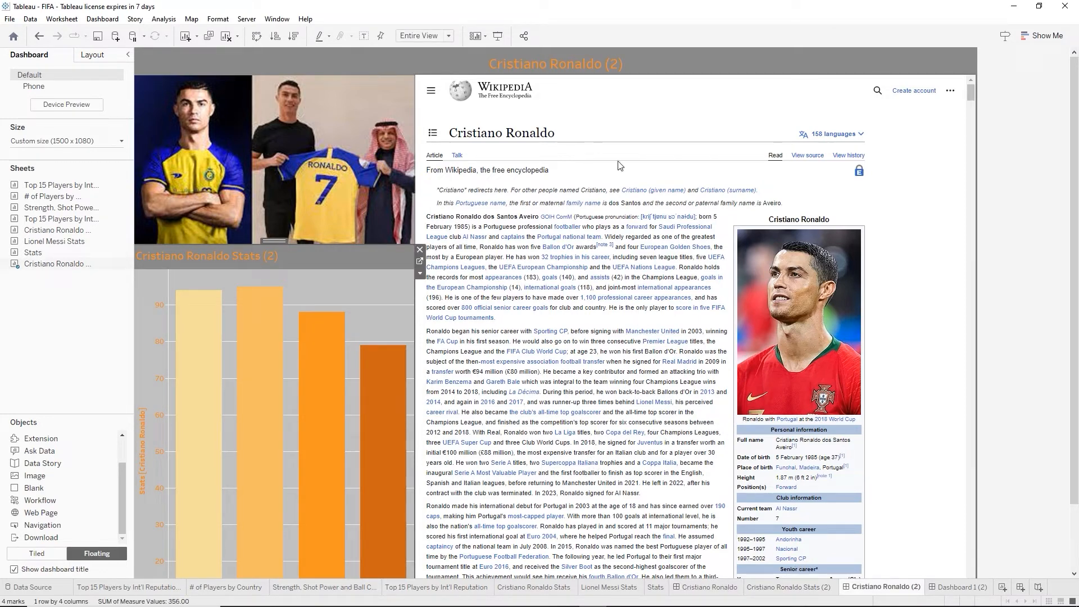
pyautogui.click(331, 111)
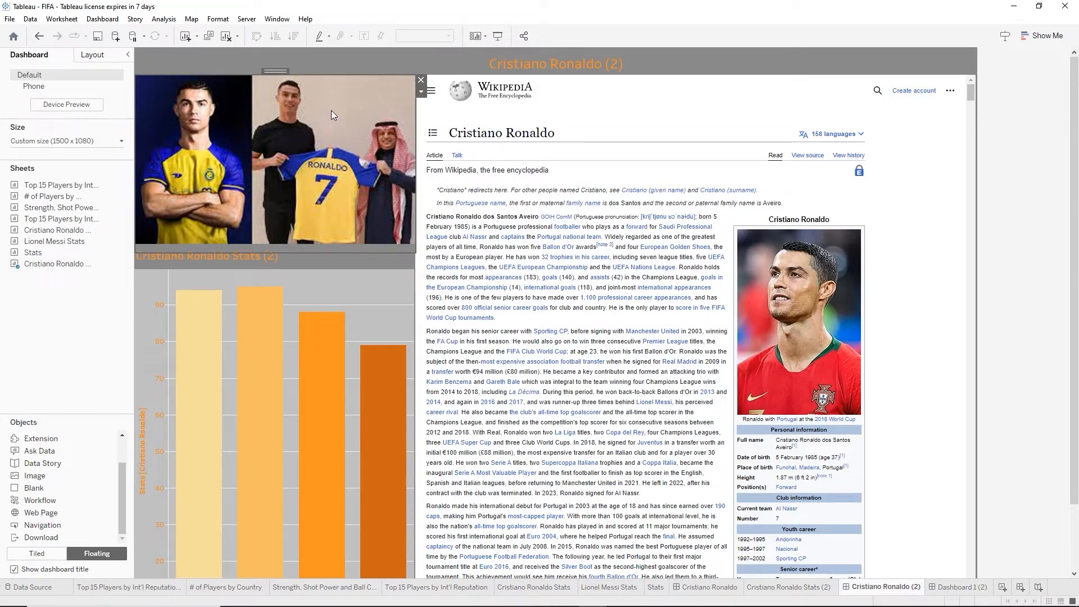
pyautogui.click(421, 94)
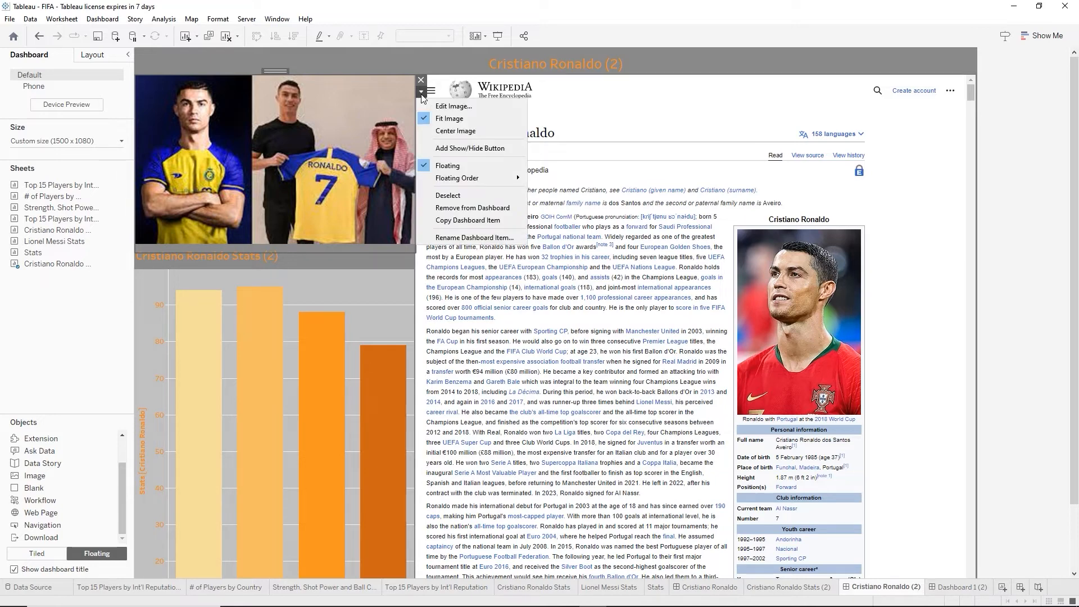
pyautogui.click(444, 106)
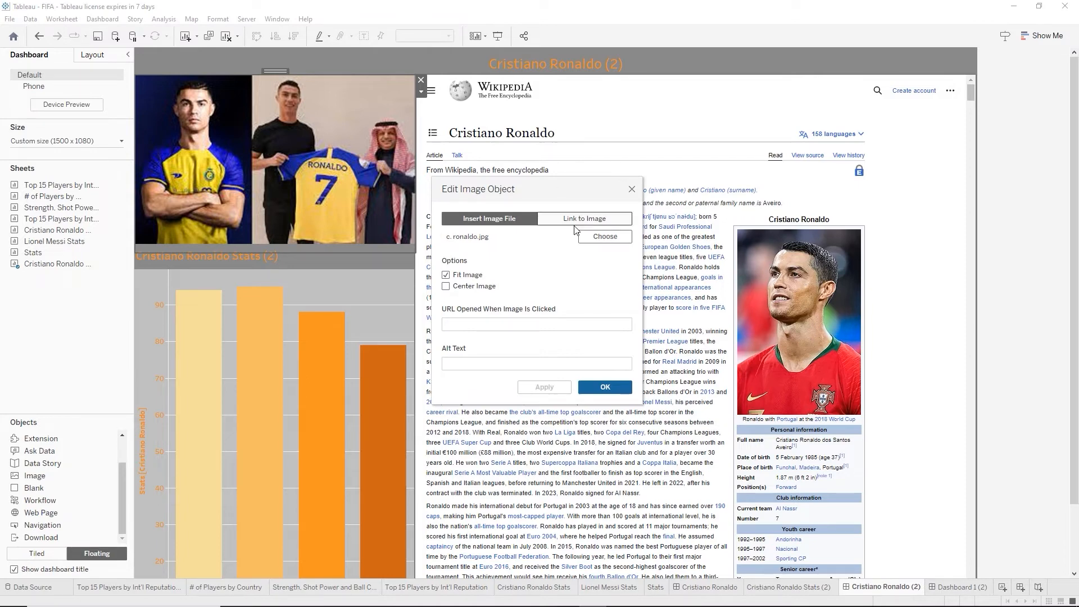
pyautogui.click(596, 237)
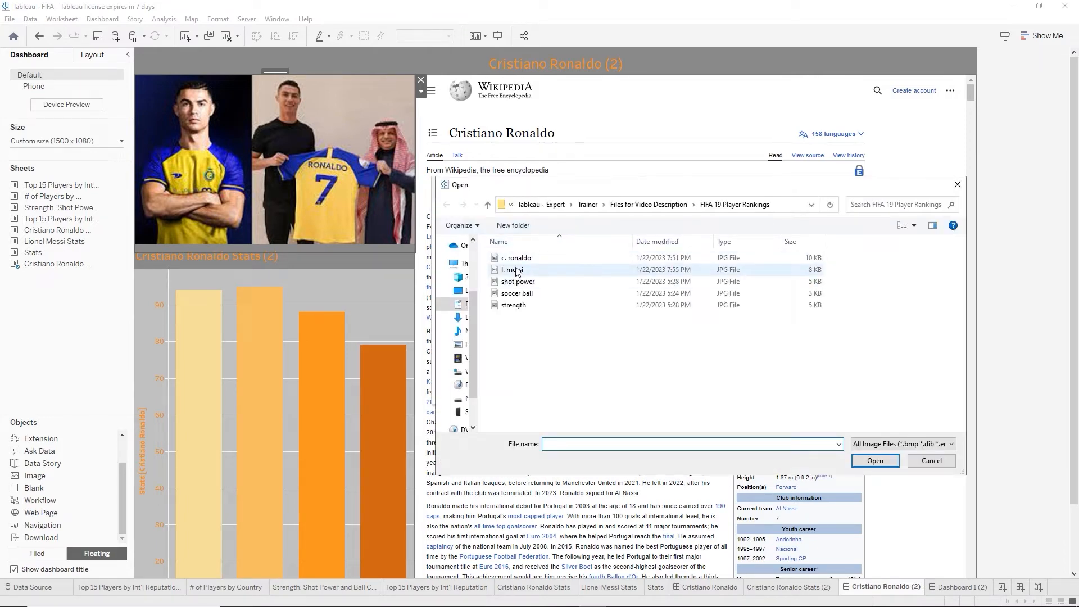
pyautogui.doubleClick(514, 270)
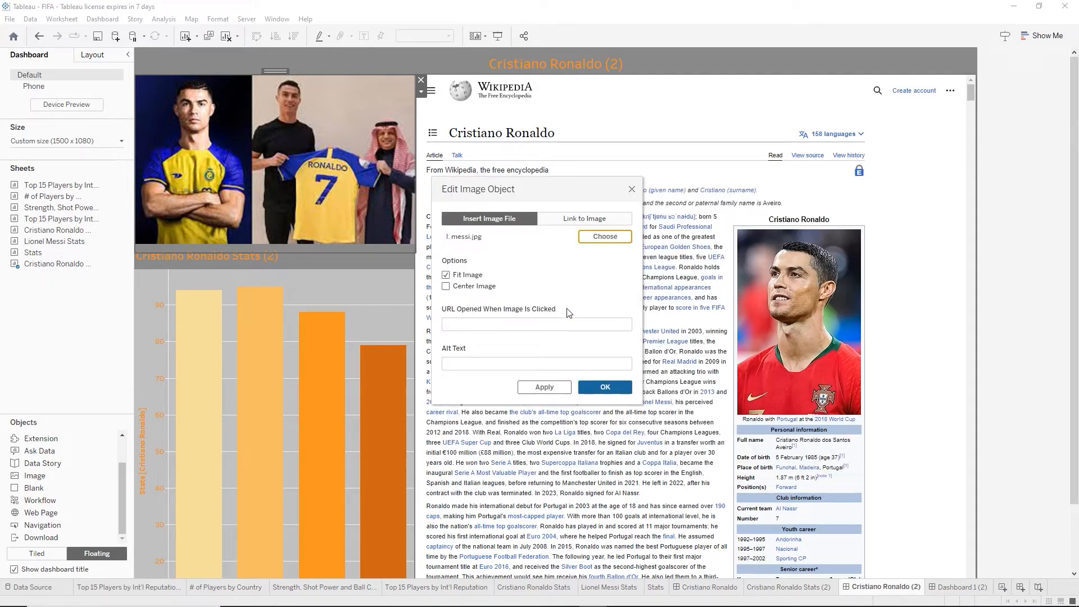
pyautogui.click(592, 386)
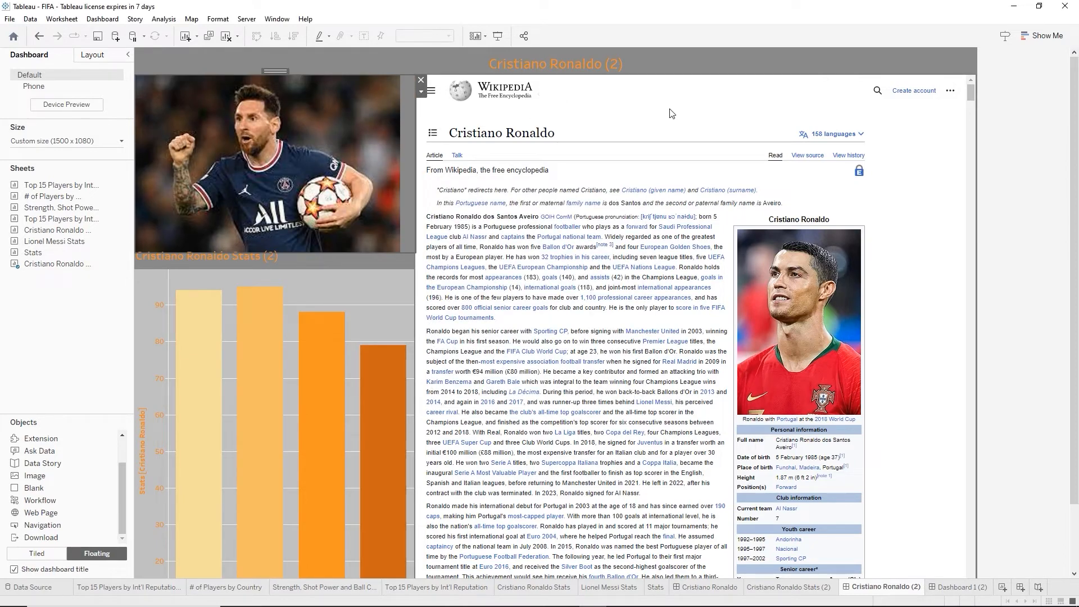
pyautogui.click(686, 113)
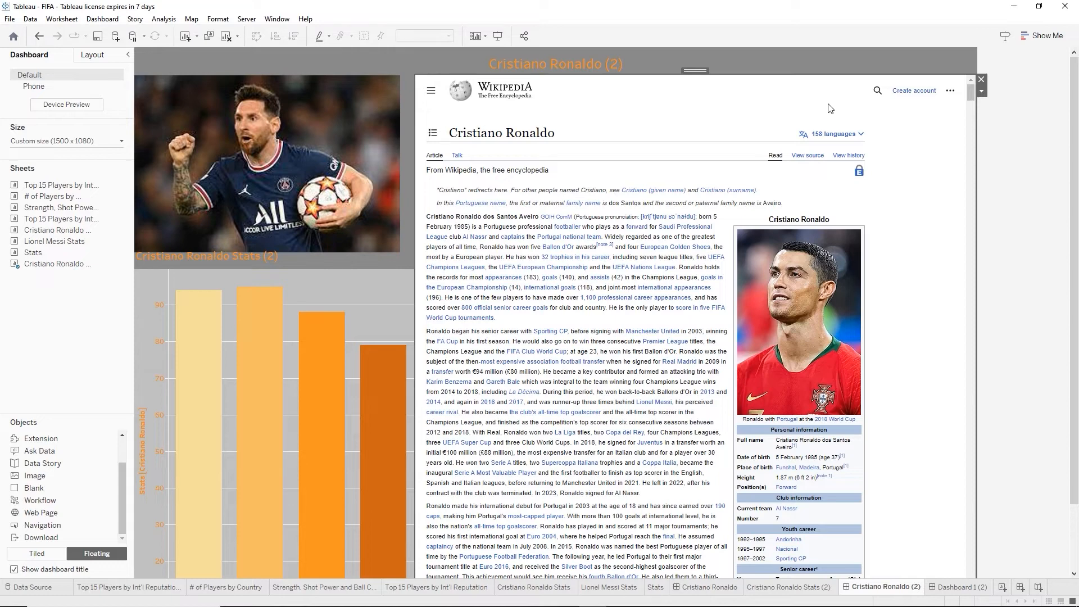
pyautogui.click(980, 92)
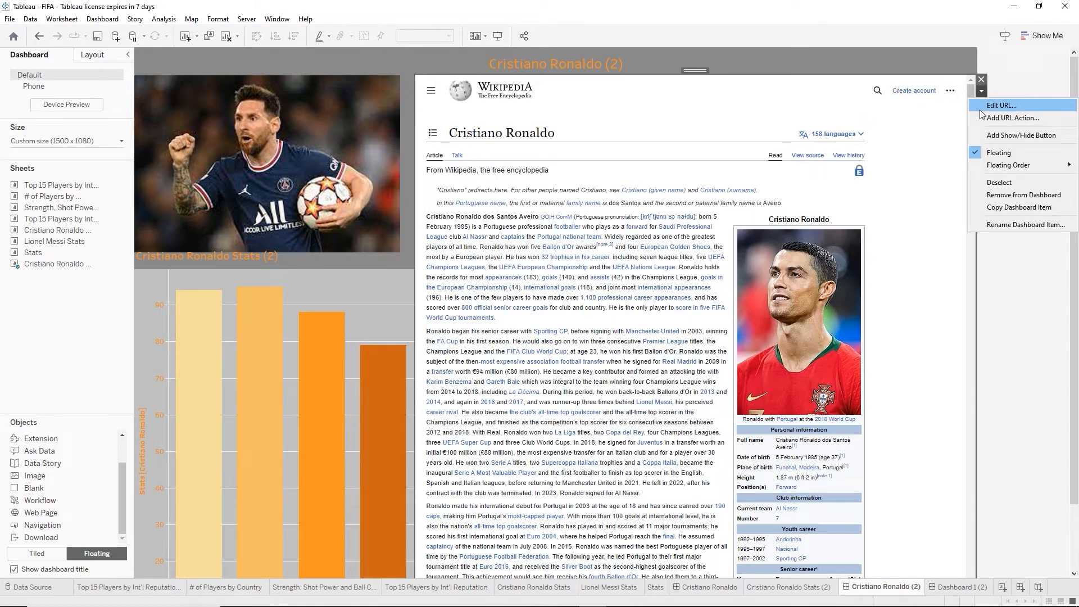
pyautogui.click(979, 109)
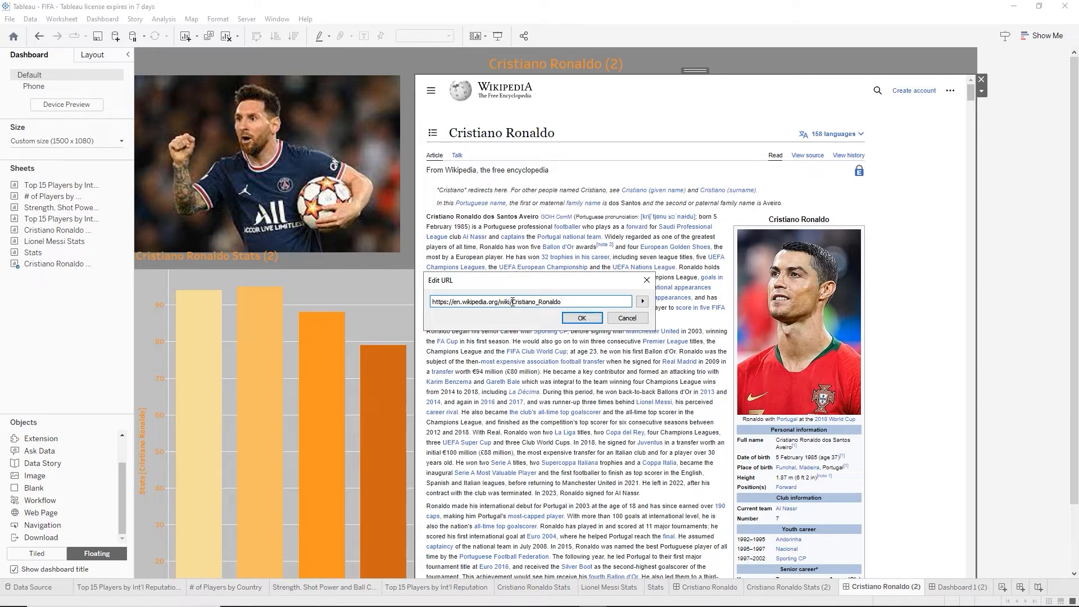
pyautogui.moveTo(512, 301); pyautogui.dragTo(591, 300)
pyautogui.write('Lionel_Messi')
pyautogui.click(582, 318)
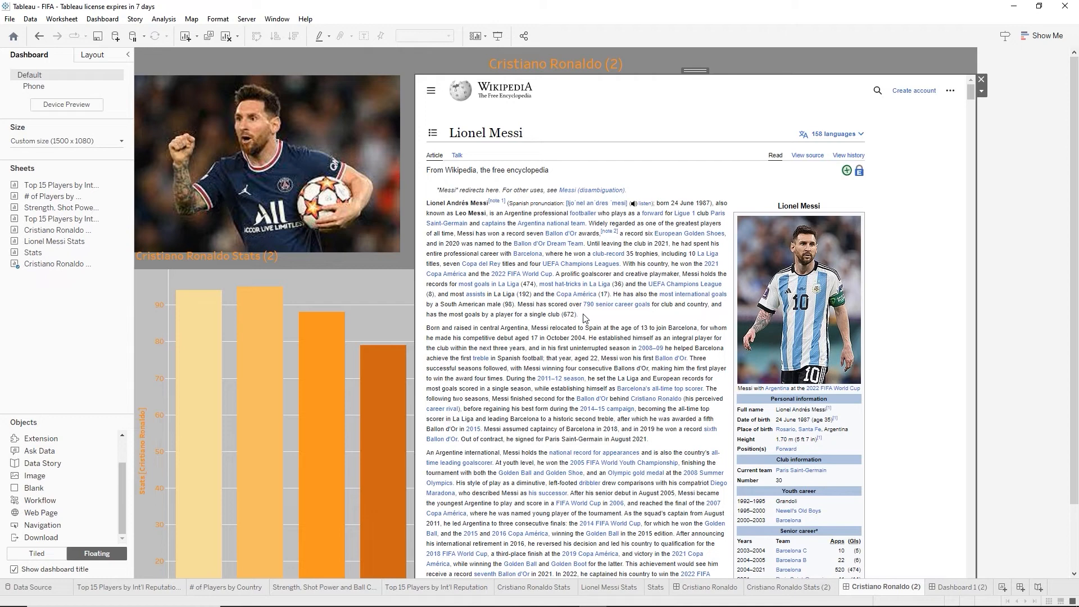
# Replace the Cristiano Ronaldo Stats (2) chart in the duplicated dashboard with the Lionel Messi Stats sheet, floating below the photo
pyautogui.click(331, 268)
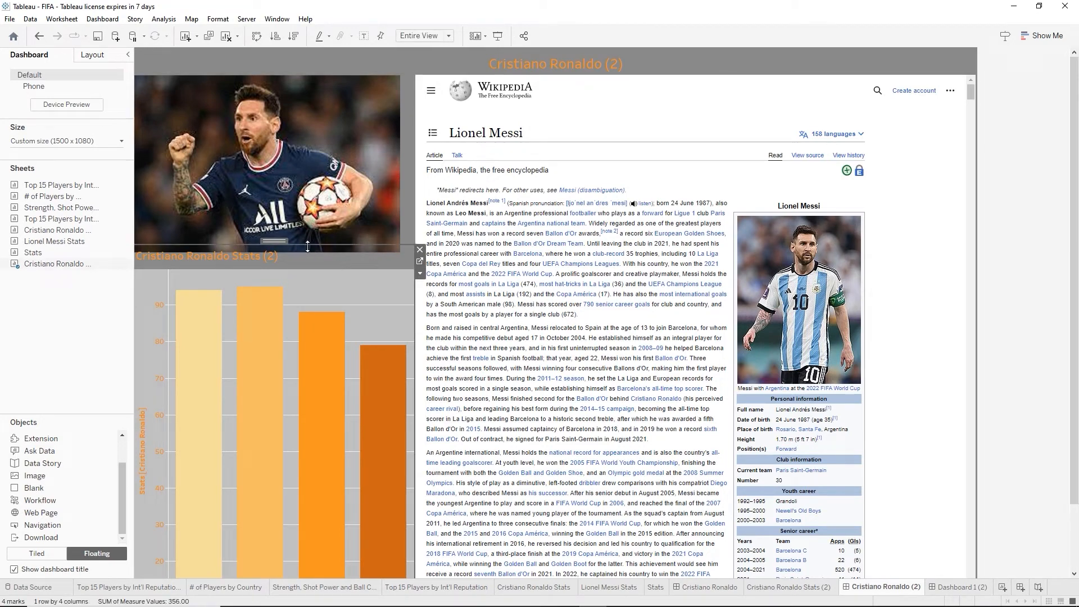
pyautogui.moveTo(308, 251); pyautogui.dragTo(307, 256)
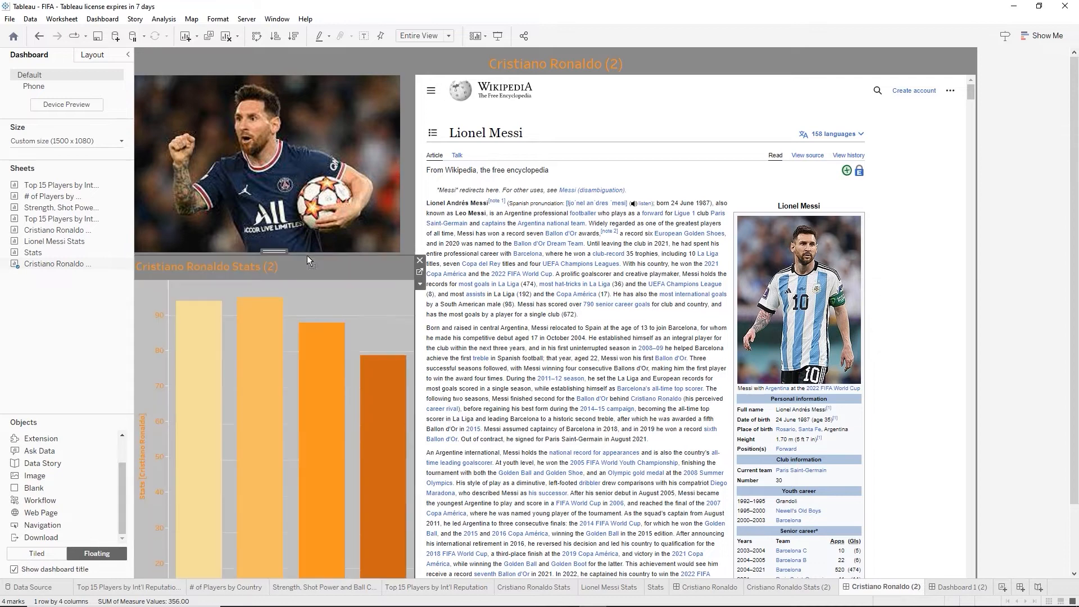
pyautogui.click(420, 261)
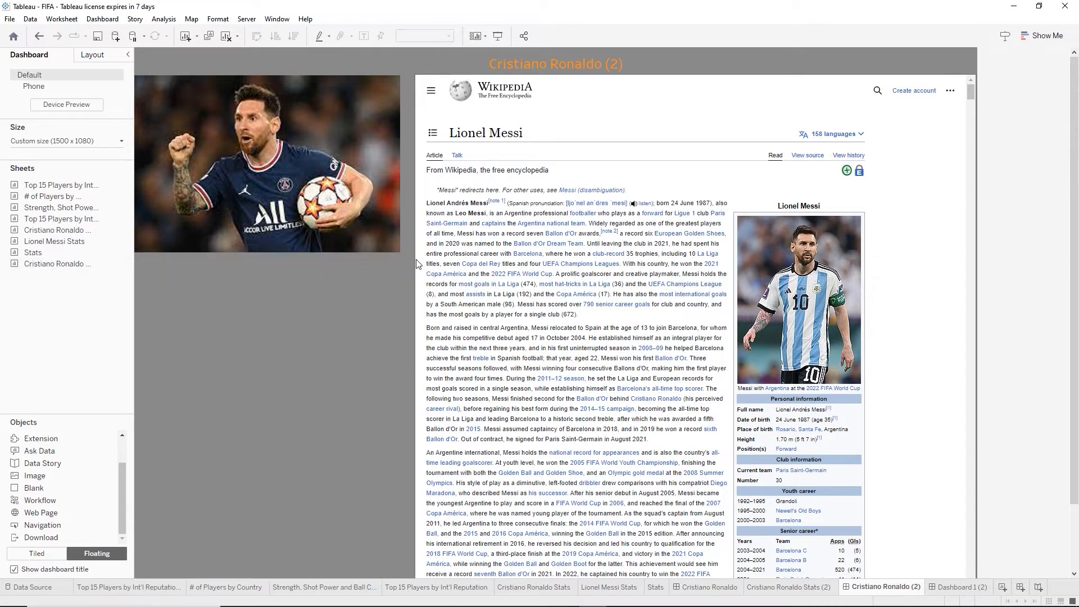
pyautogui.moveTo(59, 248)
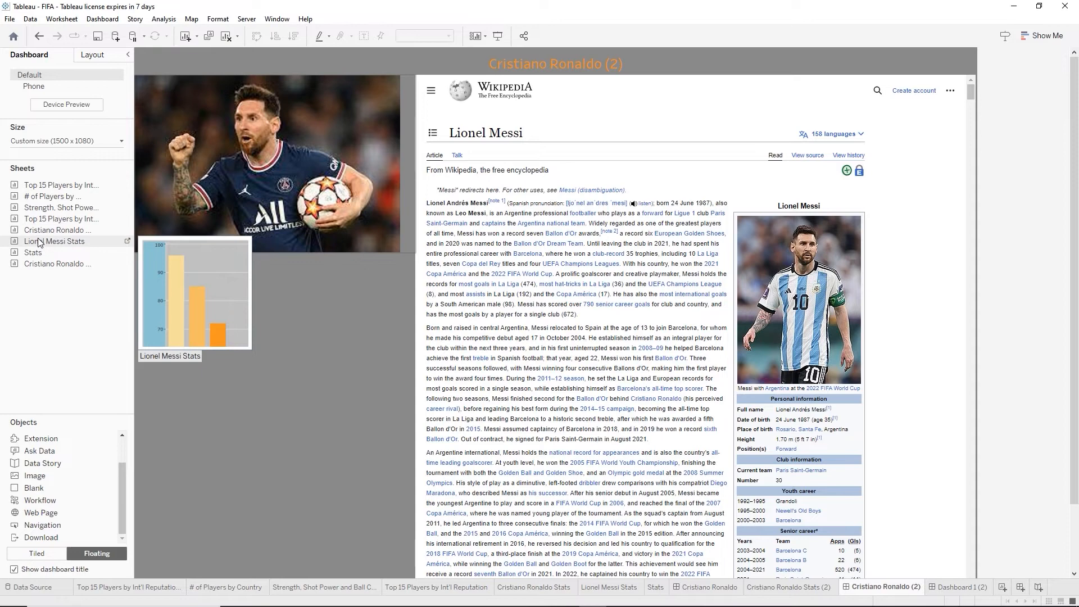
pyautogui.moveTo(40, 242); pyautogui.dragTo(141, 277)
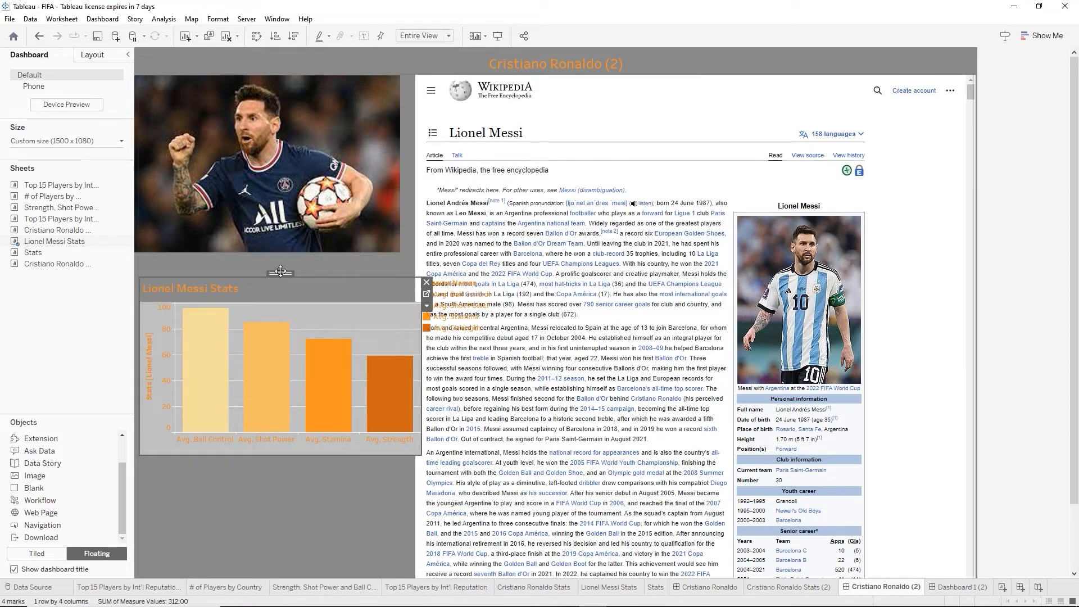
# Fit the Lionel Messi Stats chart into the space between the photo and the web page, and remove its Measure Names legend
pyautogui.moveTo(254, 275); pyautogui.dragTo(250, 251)
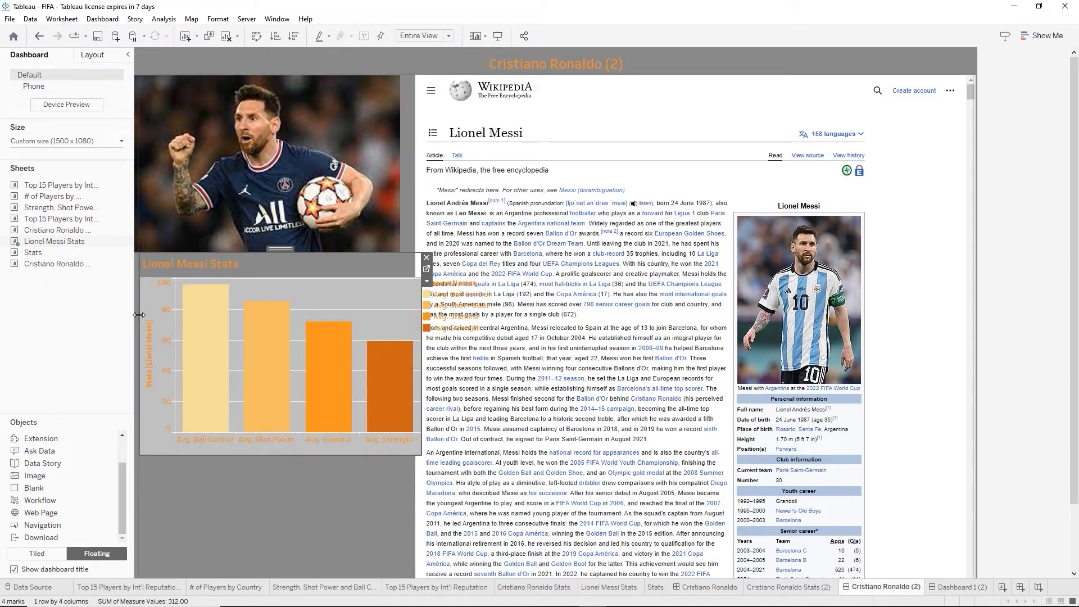
pyautogui.moveTo(139, 315); pyautogui.dragTo(133, 316)
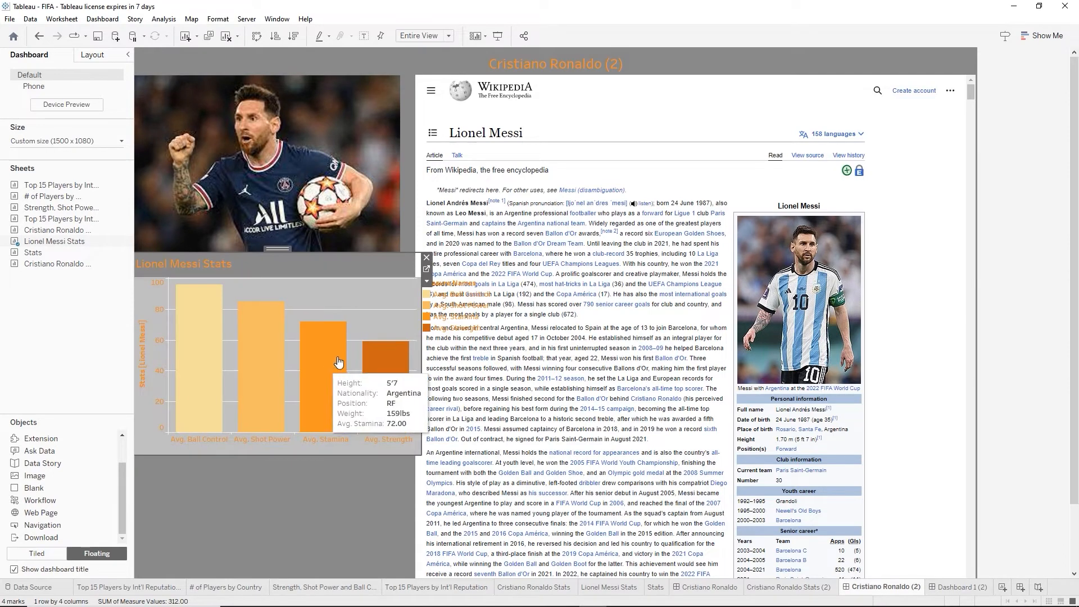
pyautogui.moveTo(422, 339); pyautogui.dragTo(417, 340)
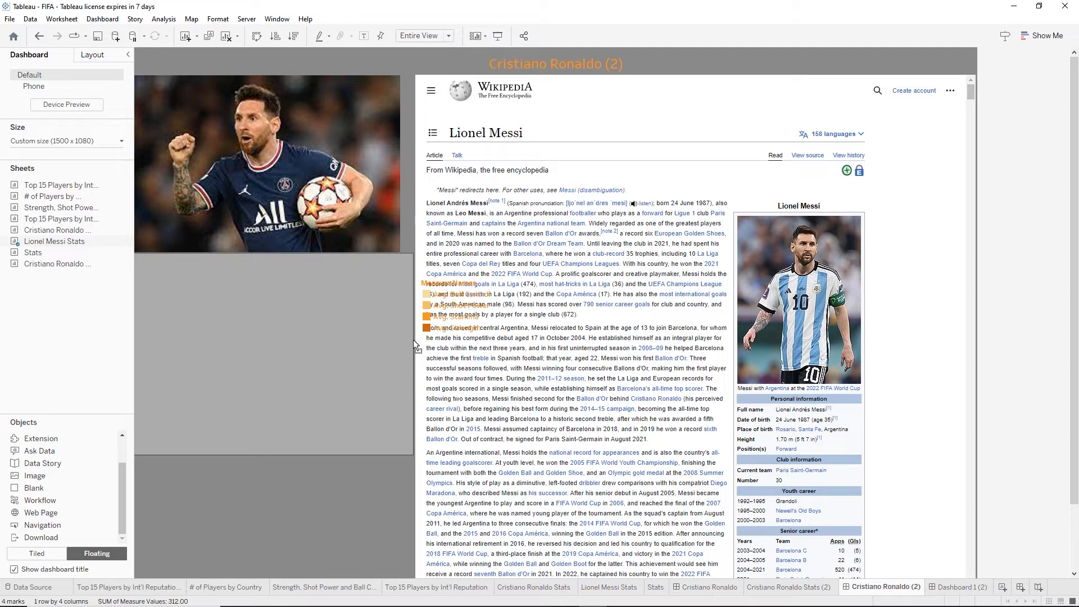
pyautogui.moveTo(413, 339); pyautogui.dragTo(413, 340)
pyautogui.moveTo(279, 455); pyautogui.dragTo(278, 582)
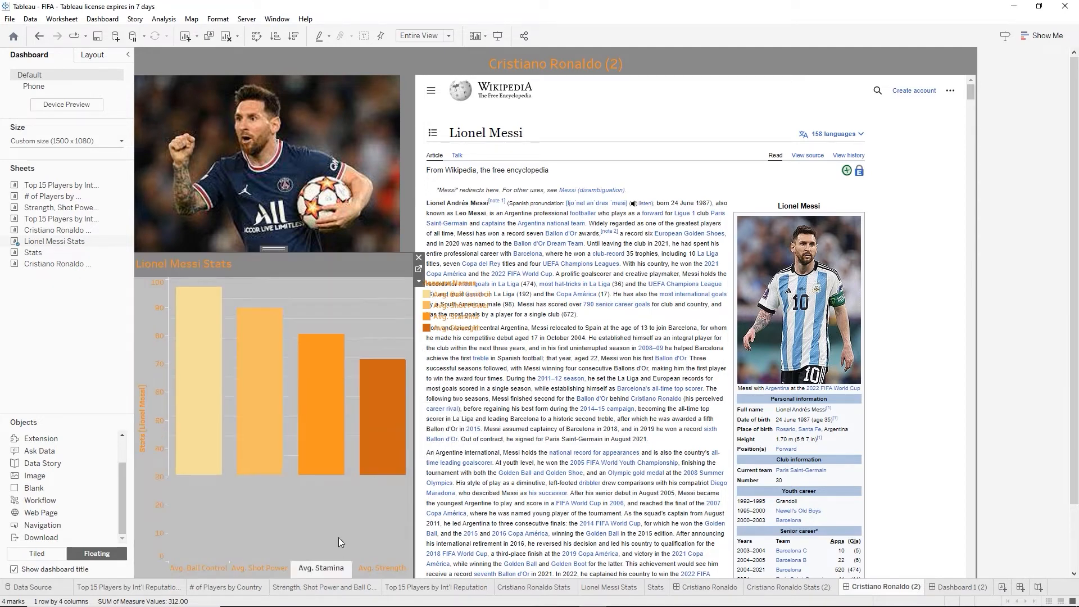
pyautogui.click(486, 306)
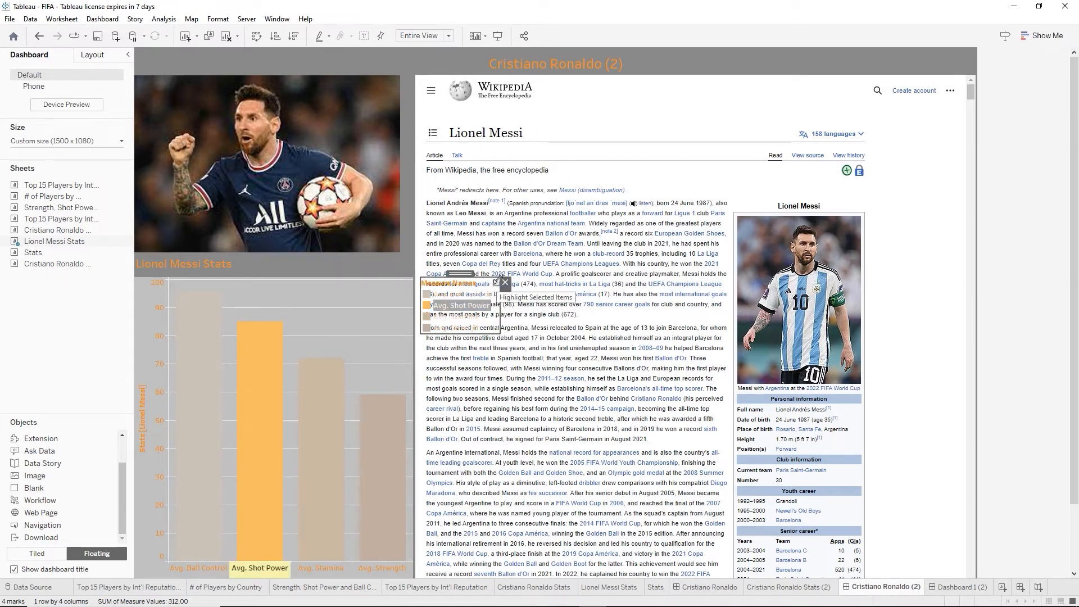
pyautogui.click(504, 282)
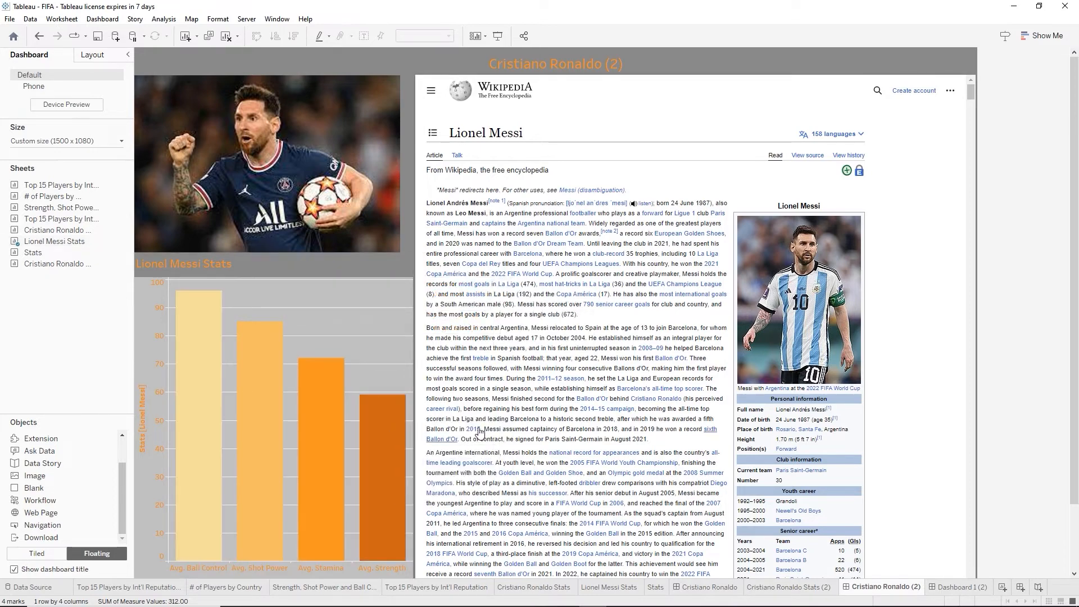
# Extend the lower edge of the Lionel Messi Stats chart down to the bottom of the dashboard
pyautogui.scroll(-1, 1041, 234)
pyautogui.scroll(-2, 1041, 234)
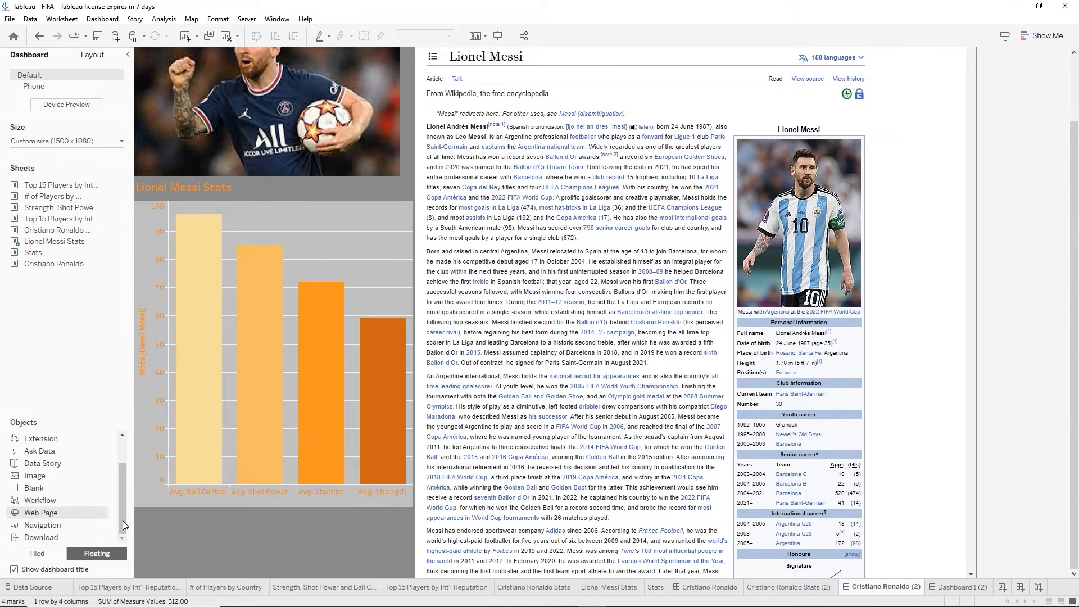
pyautogui.click(239, 517)
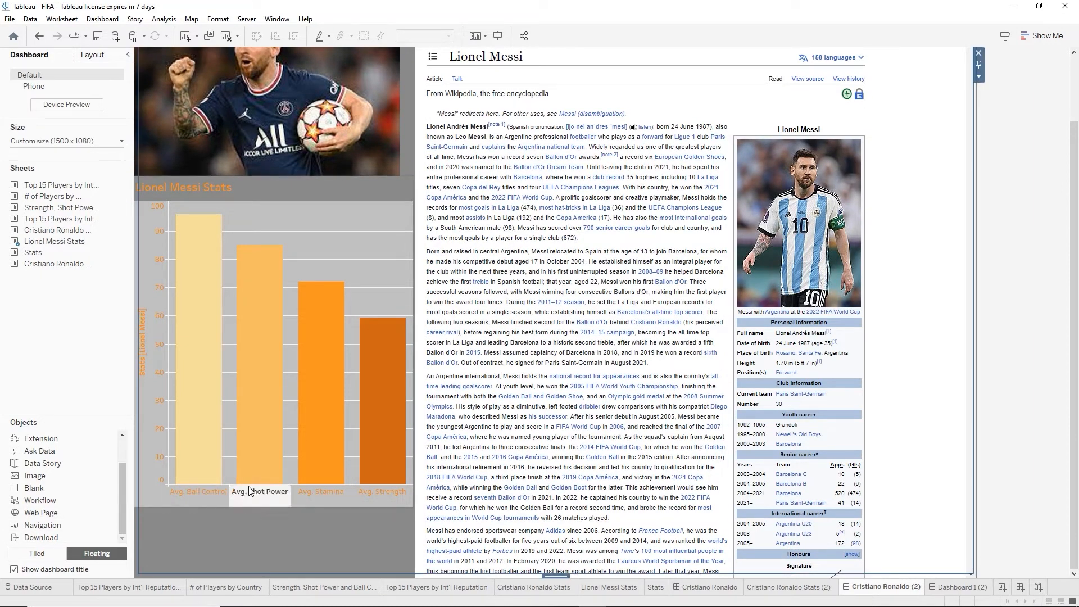
pyautogui.click(325, 224)
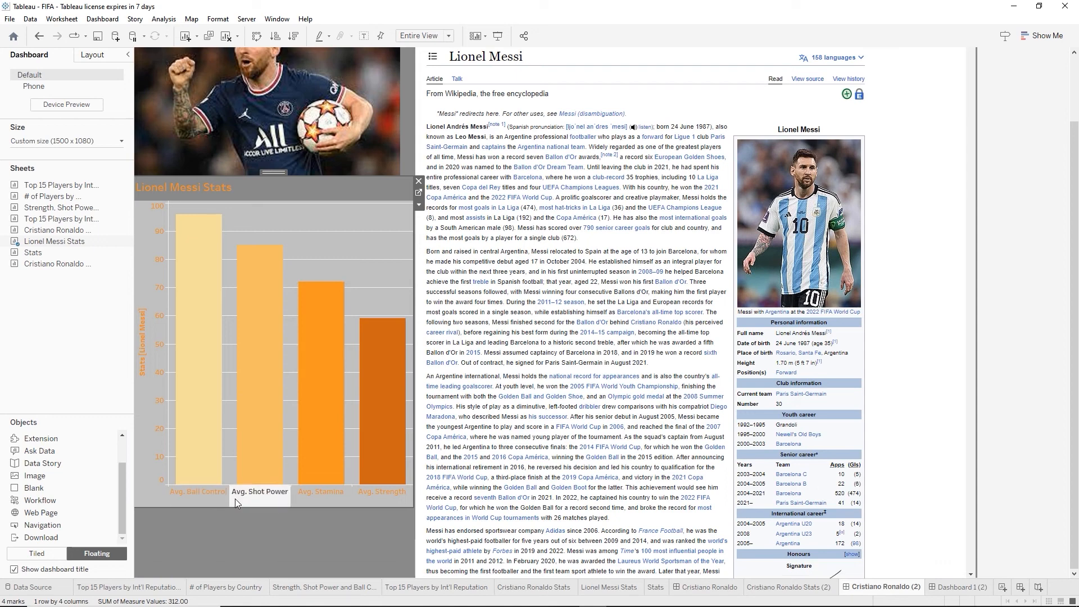
pyautogui.press('Delete')
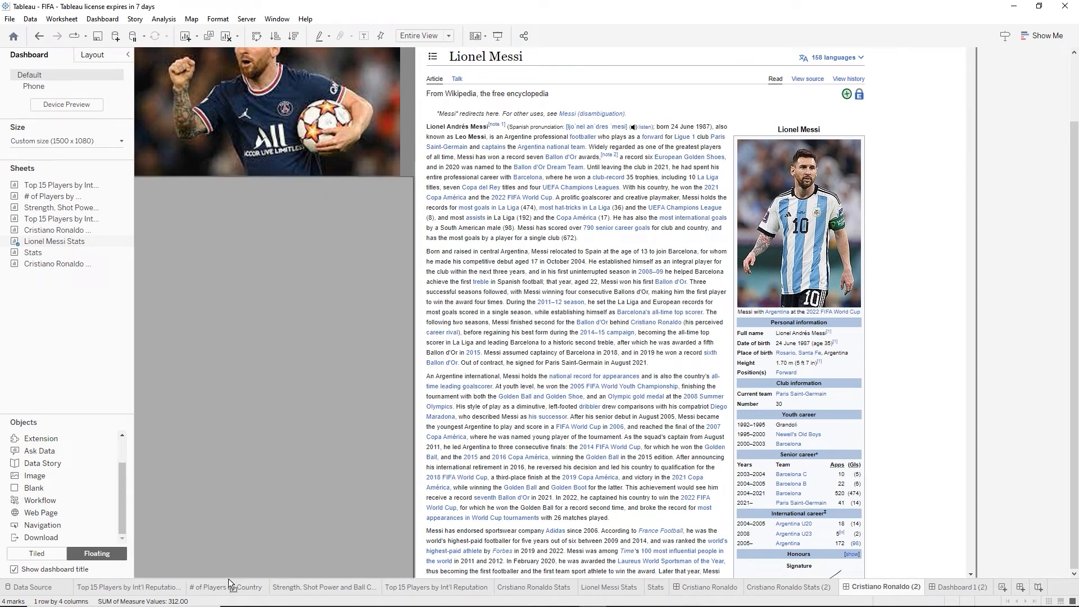
pyautogui.hotkey('ctrl', 'z')
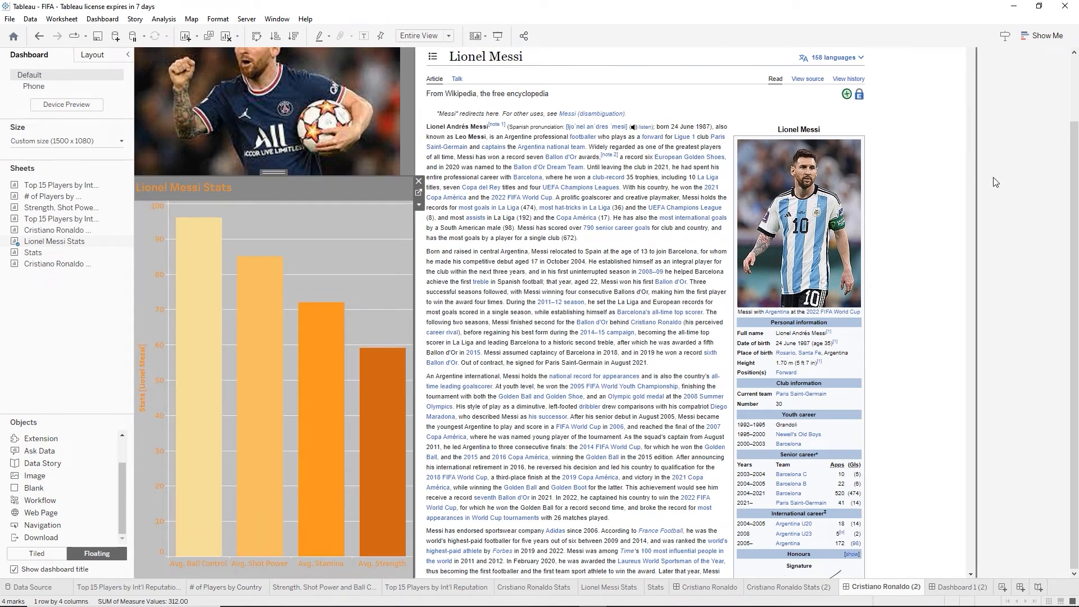
pyautogui.click(1036, 173)
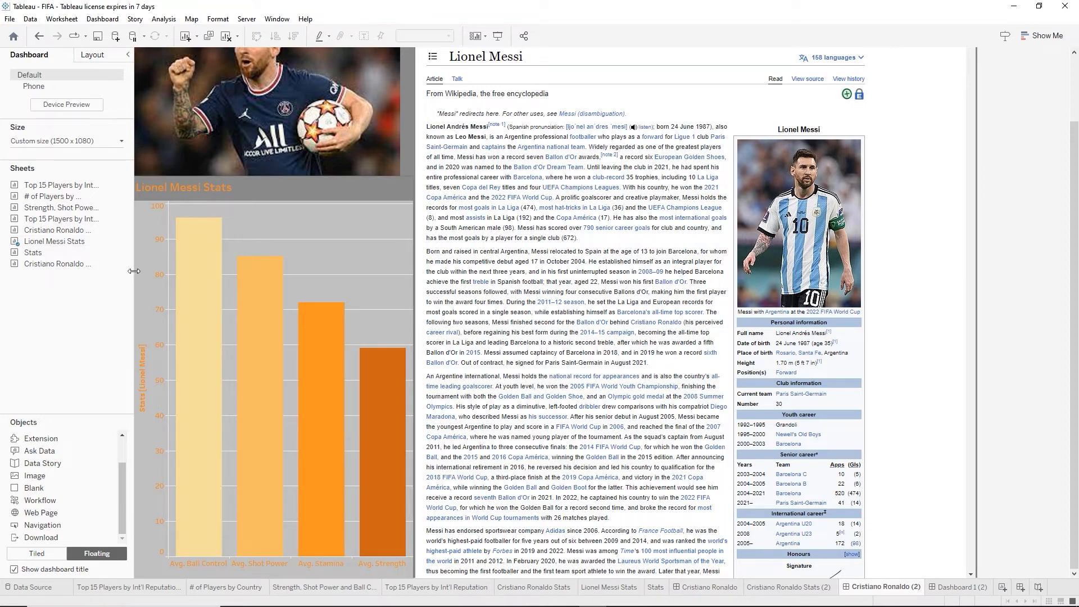
# Rename the Cristiano Ronaldo (2) dashboard as Lionel Messi
pyautogui.doubleClick(888, 588)
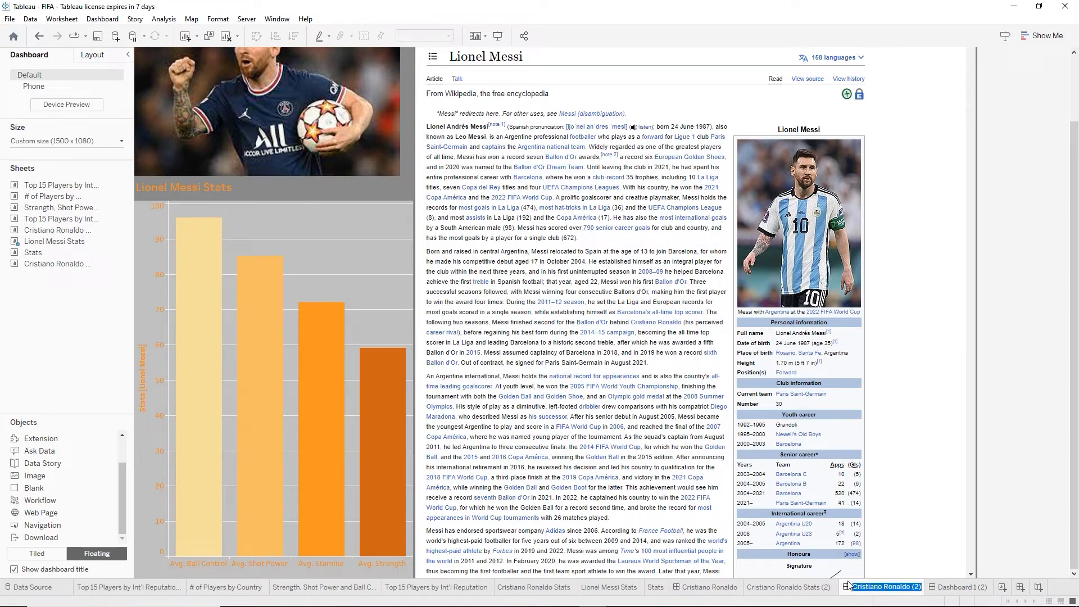
pyautogui.press('BackSpace')
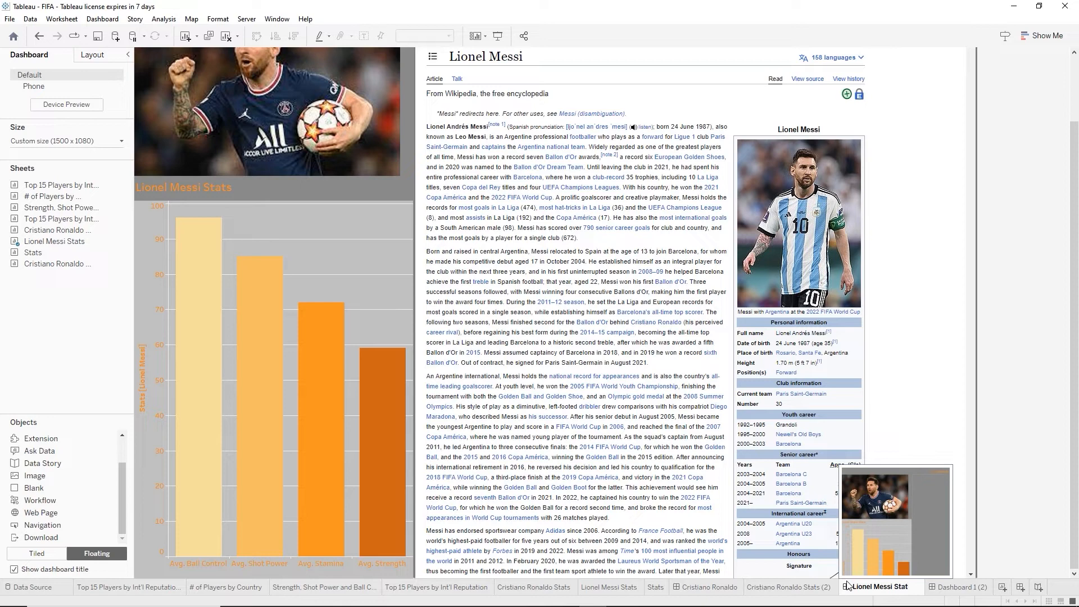
pyautogui.press('Return')
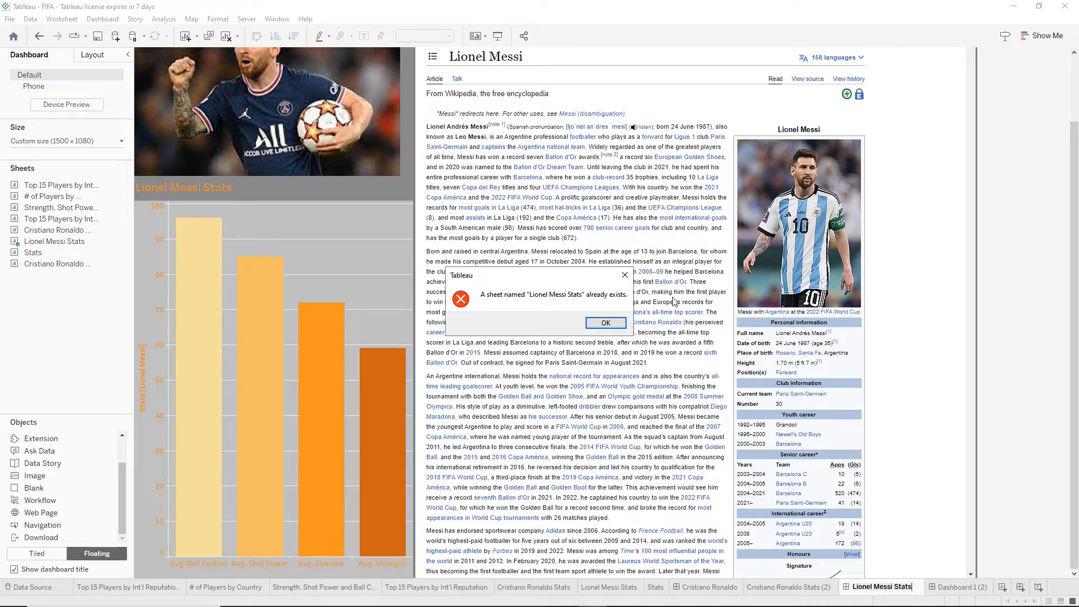
pyautogui.click(624, 322)
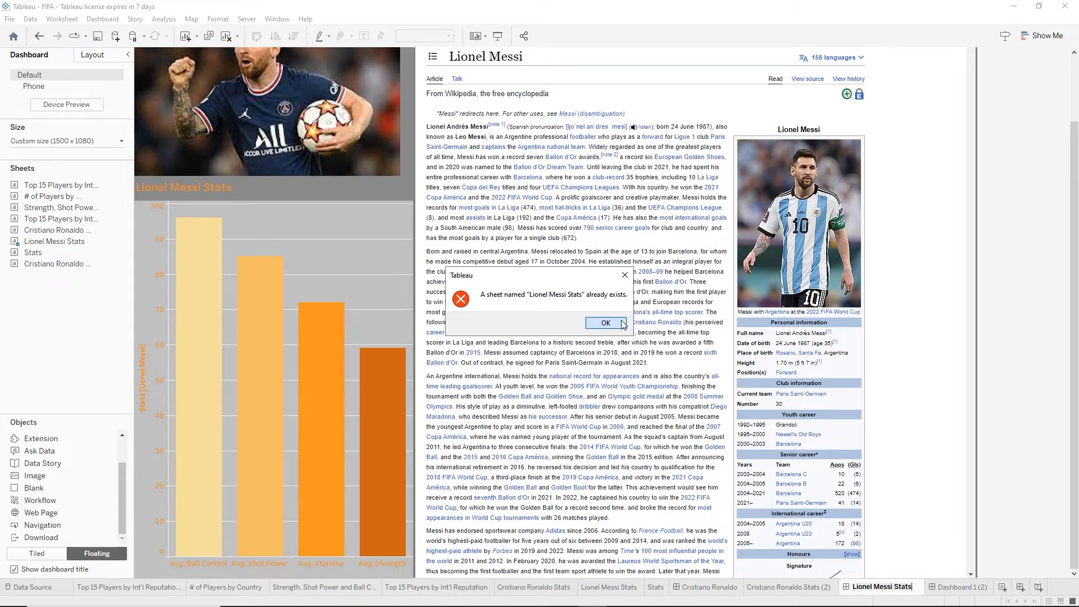
pyautogui.doubleClick(895, 586)
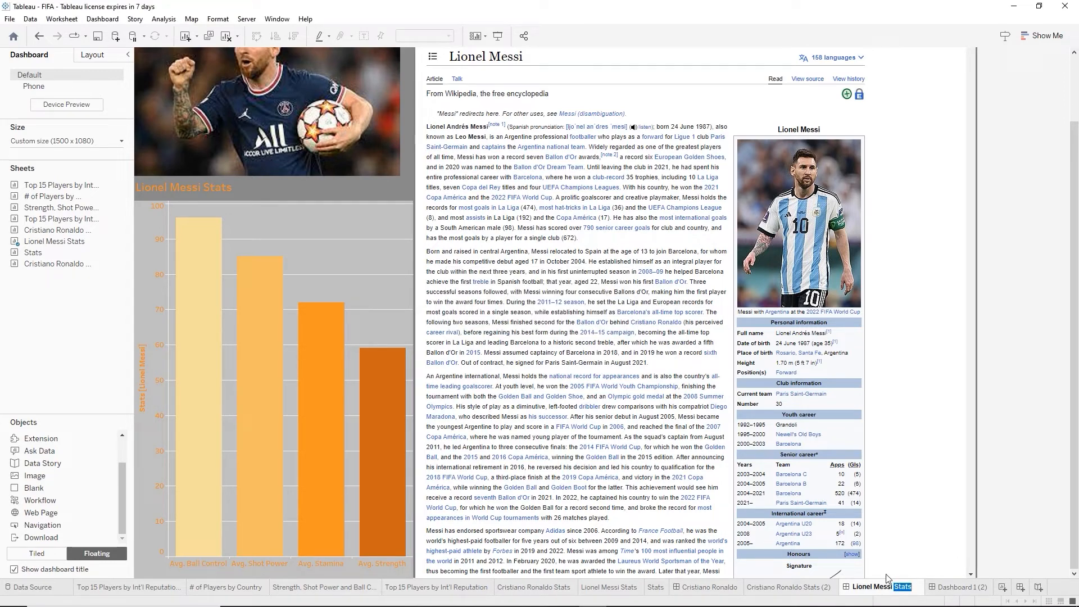
pyautogui.press('BackSpace')
pyautogui.click(927, 541)
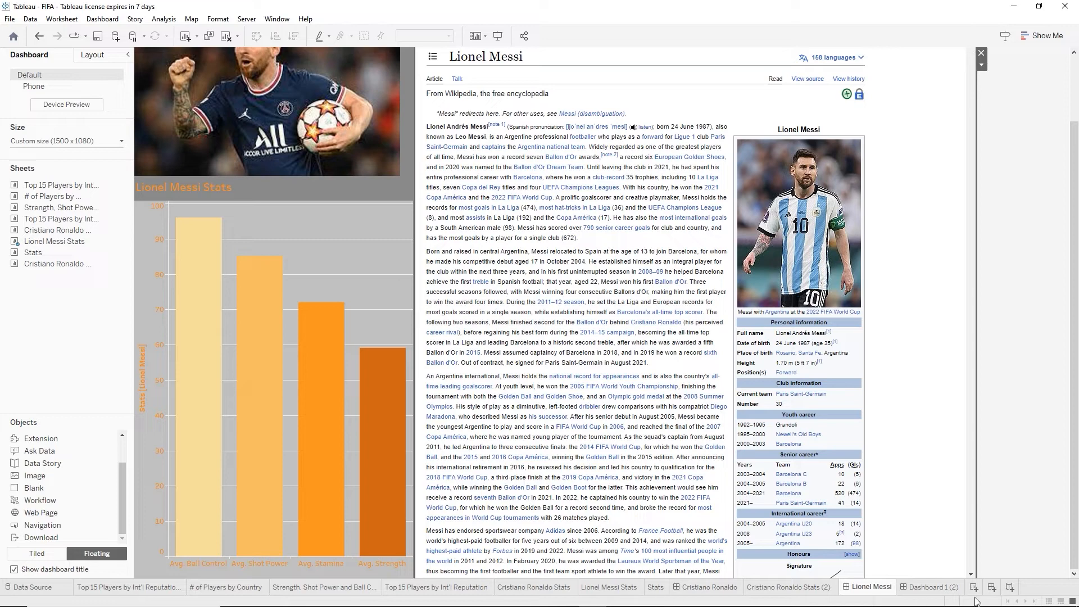
# Delete the surplus Cristiano Ronaldo Stats (2) worksheet from the workbook
pyautogui.click(790, 587)
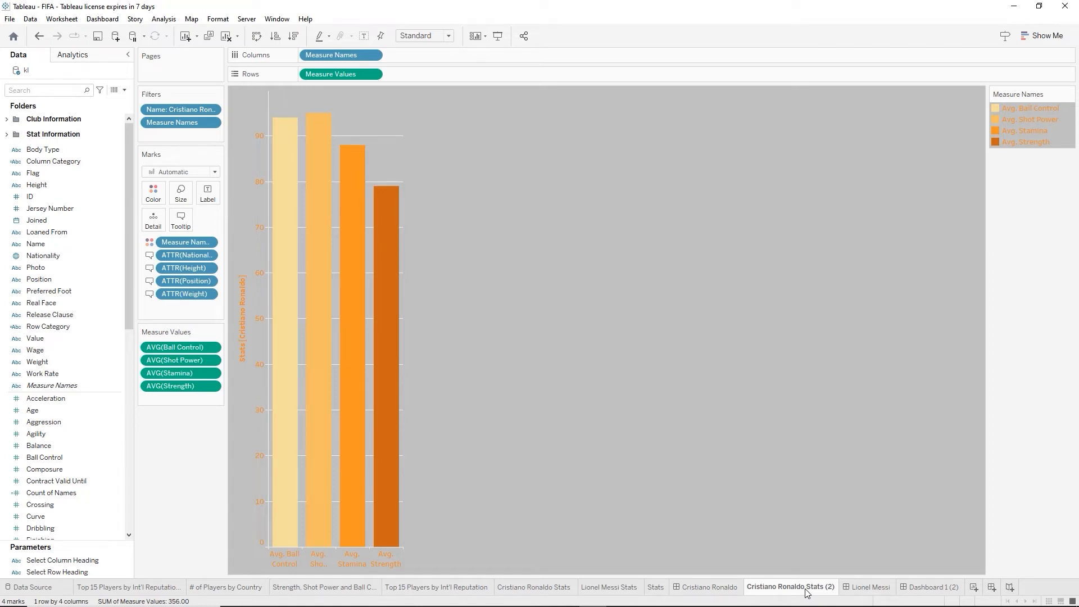
pyautogui.rightClick(806, 592)
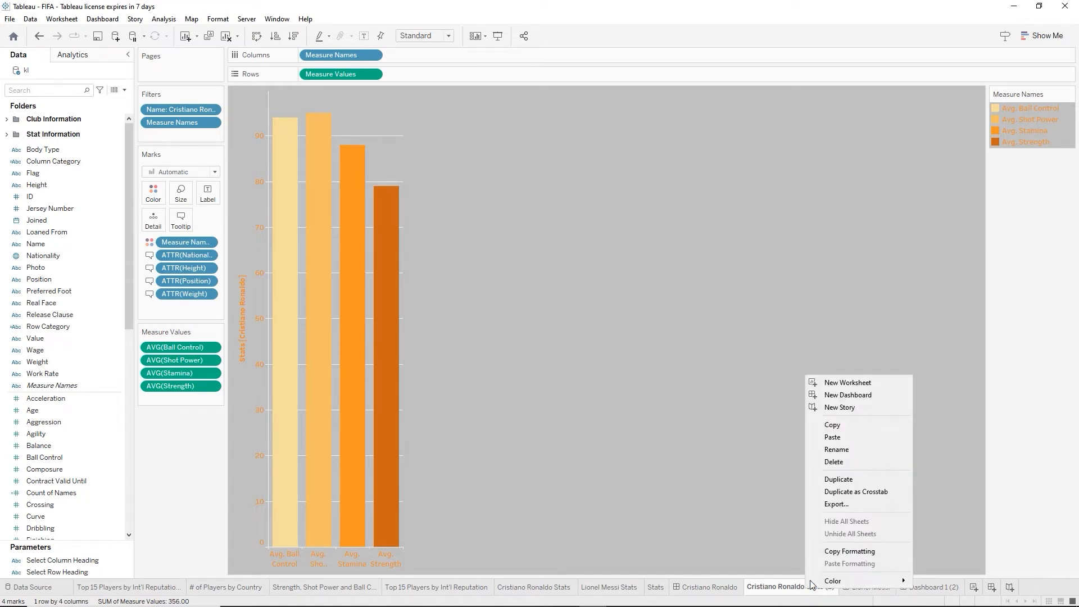
pyautogui.click(837, 463)
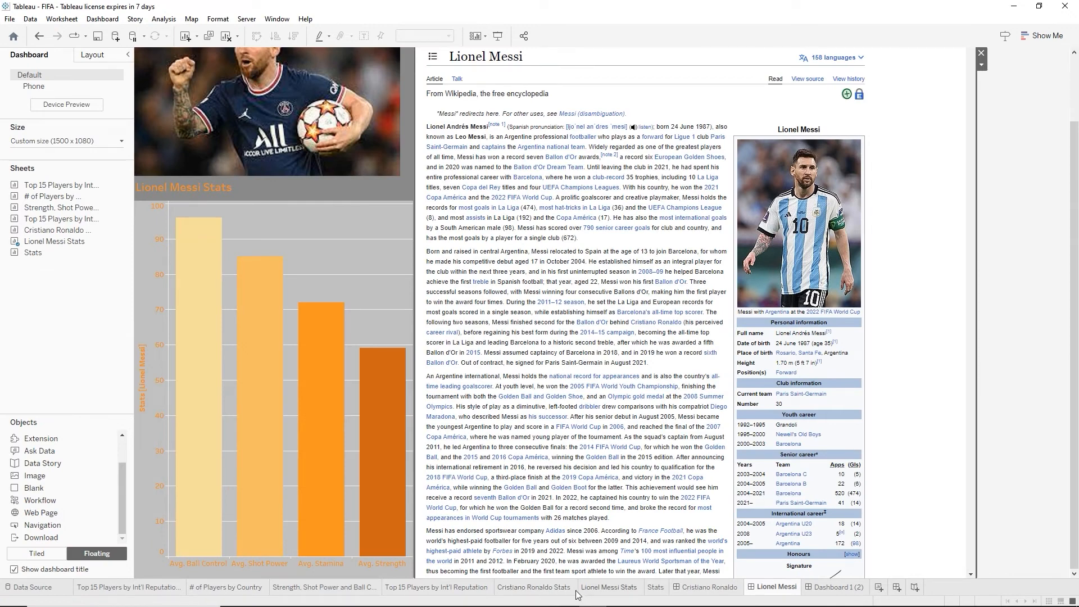
# Open the blank Dashboard 1 and make a duplicate of it
pyautogui.moveTo(569, 596)
pyautogui.moveTo(780, 586)
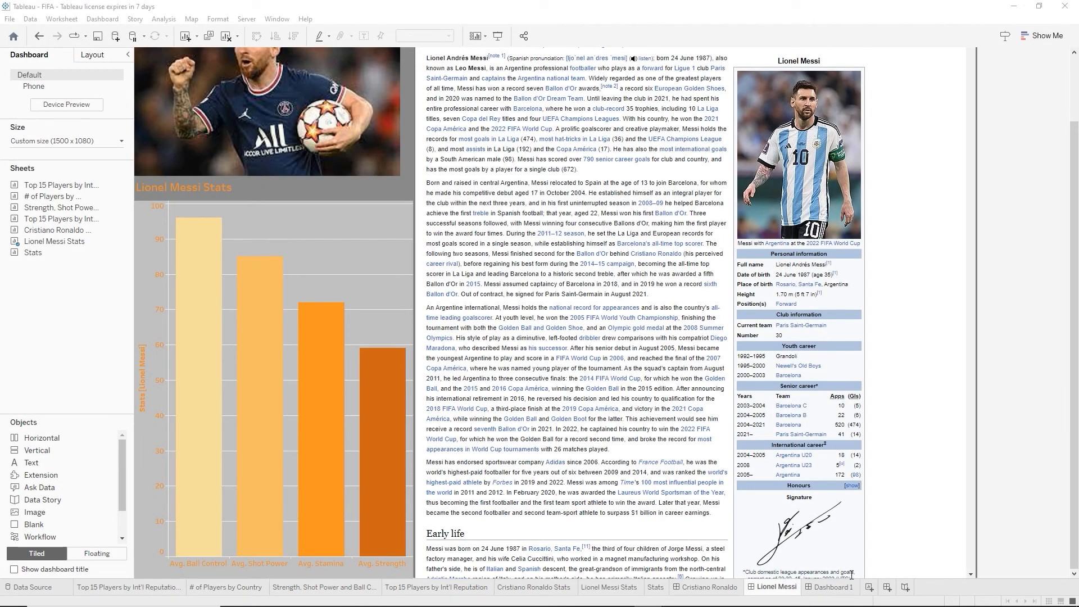
pyautogui.click(818, 591)
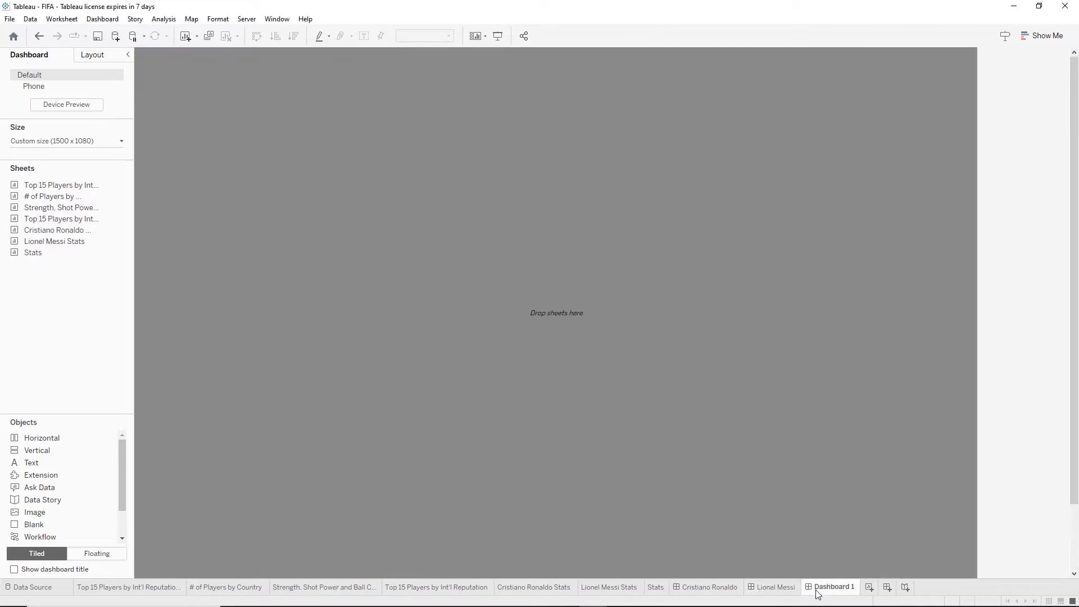
pyautogui.moveTo(821, 592)
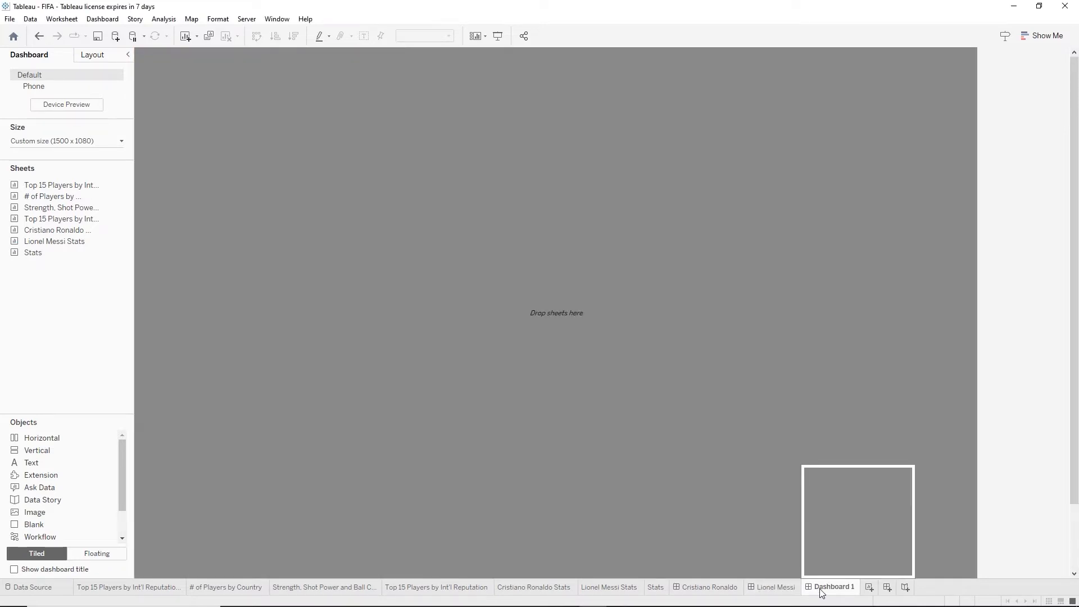
pyautogui.moveTo(821, 593); pyautogui.dragTo(859, 592)
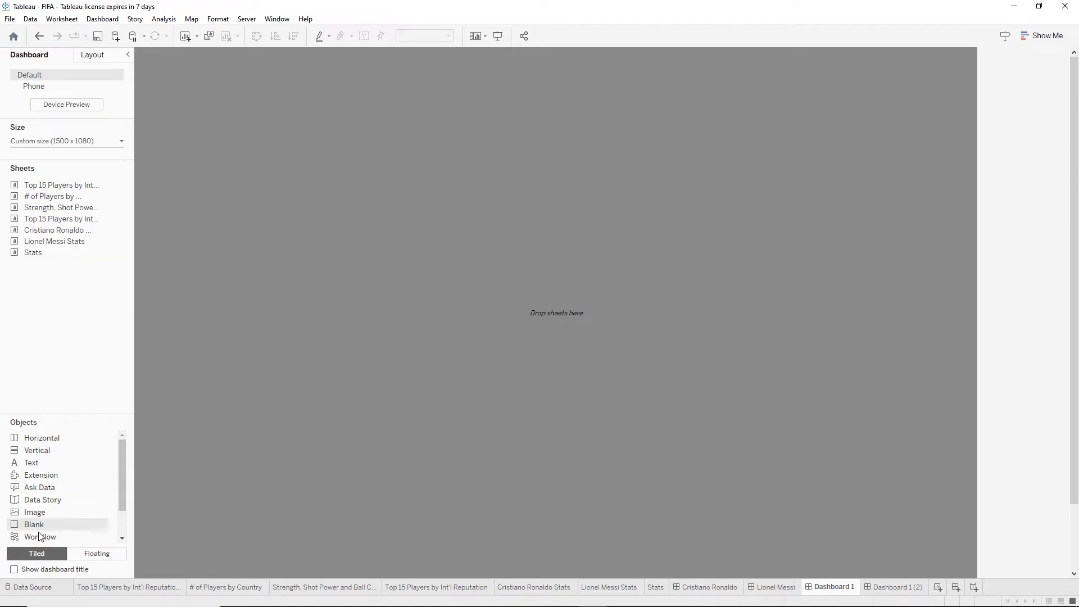
# Show the dashboard title on Dashboard 1 and add a tiled horizontal container filling the area below it
pyautogui.click(14, 569)
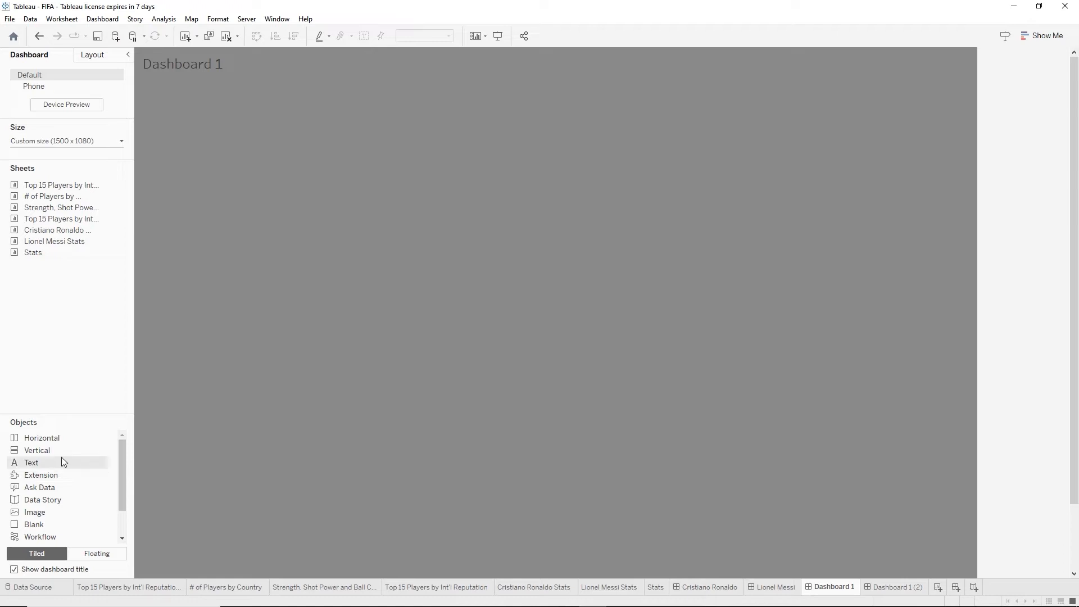
pyautogui.moveTo(30, 441); pyautogui.dragTo(439, 382)
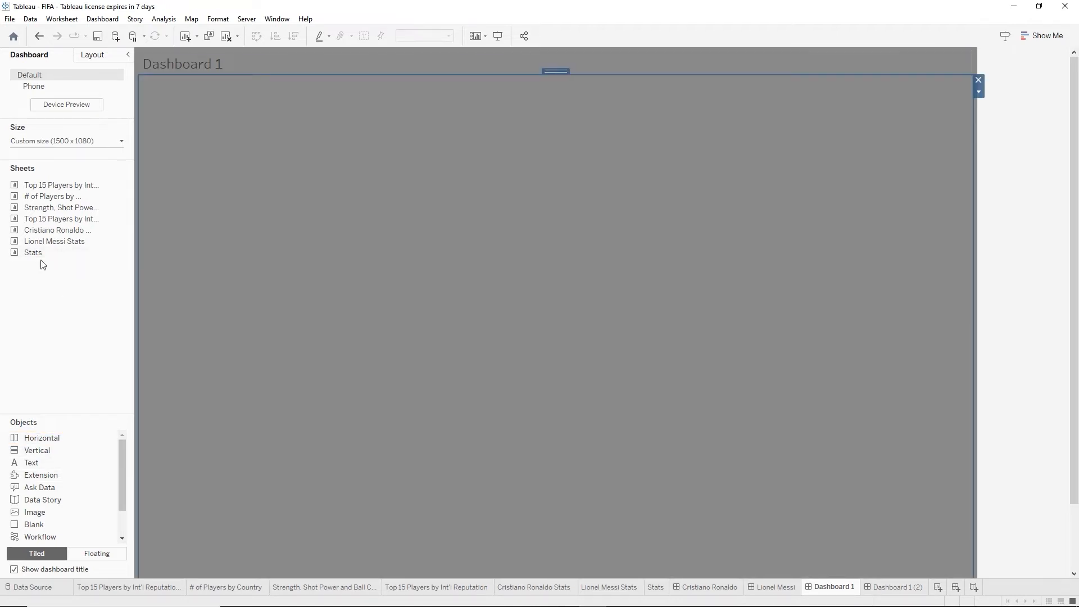
# Place the Stats sheet in the horizontal container of Dashboard 1 and hide the sheet's title
pyautogui.moveTo(43, 255); pyautogui.dragTo(527, 332)
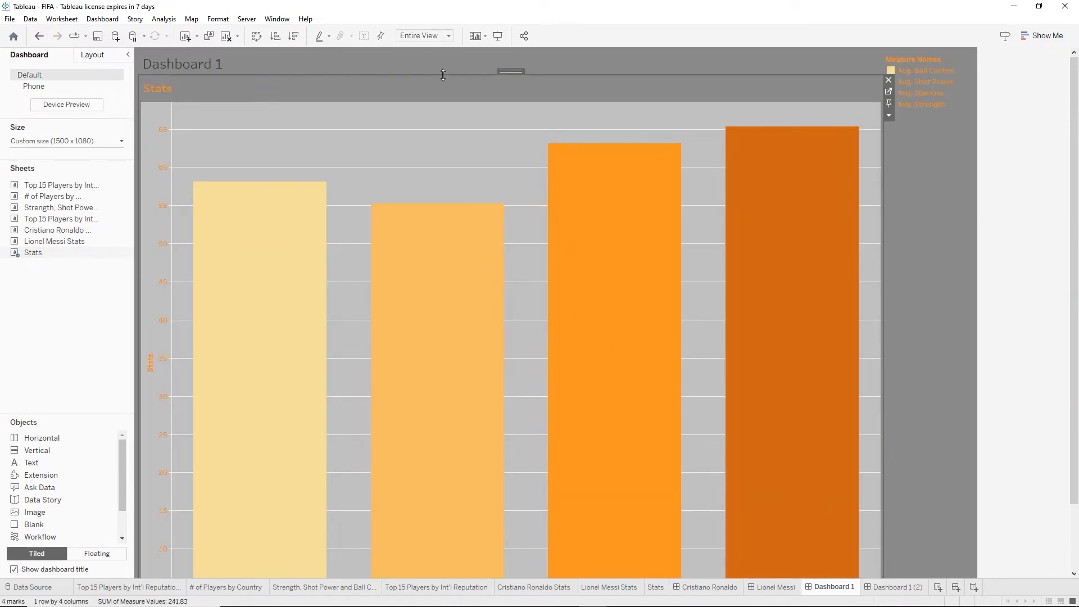
pyautogui.rightClick(197, 90)
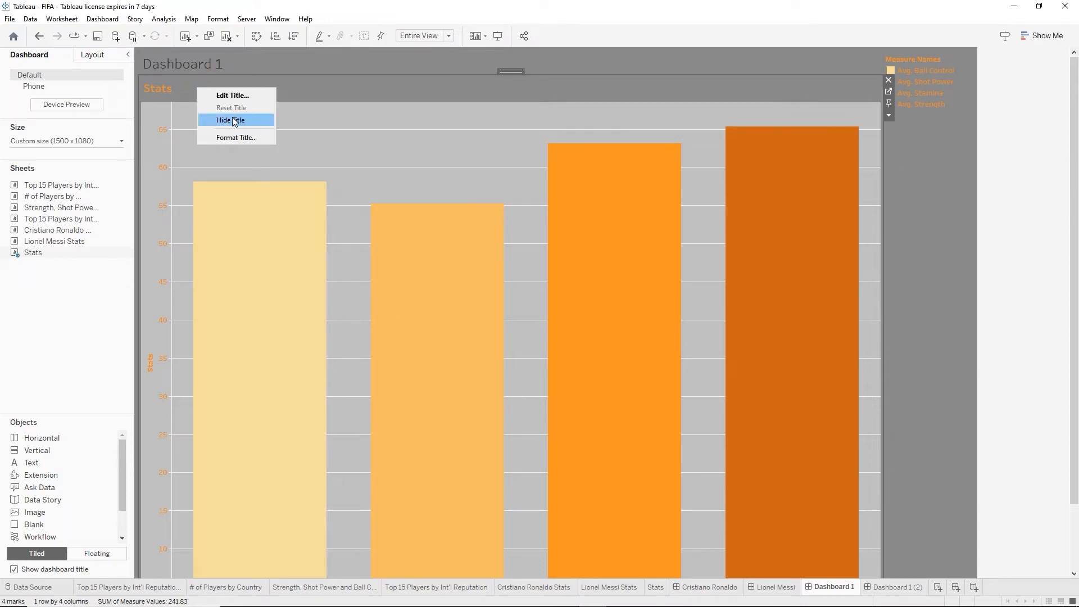
pyautogui.click(234, 121)
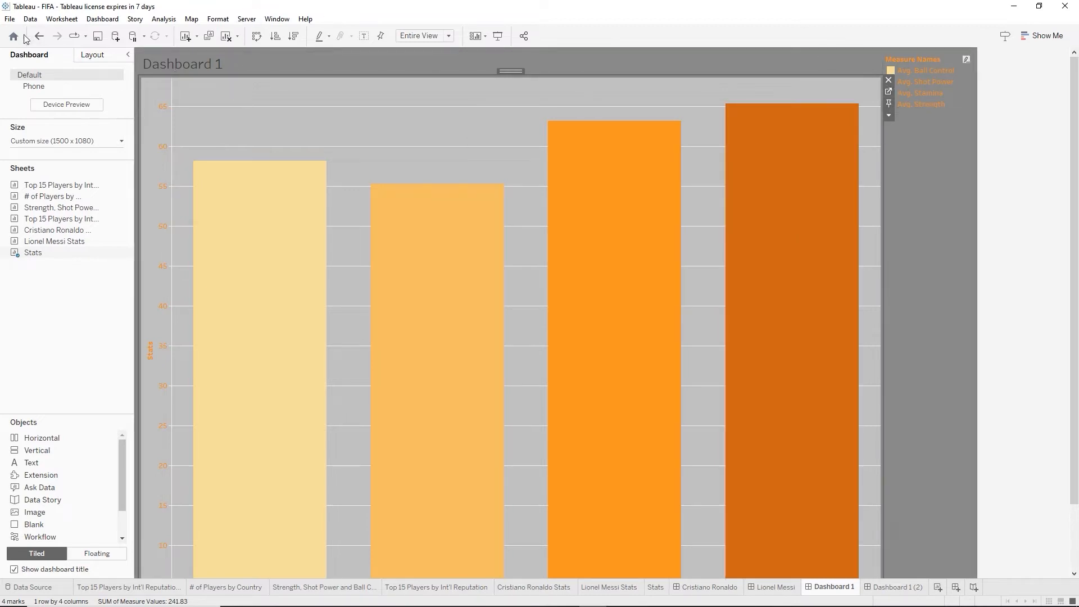
# Rename the Dashboard 1 dashboard holding the Stats chart as Player Statistics
pyautogui.moveTo(668, 478)
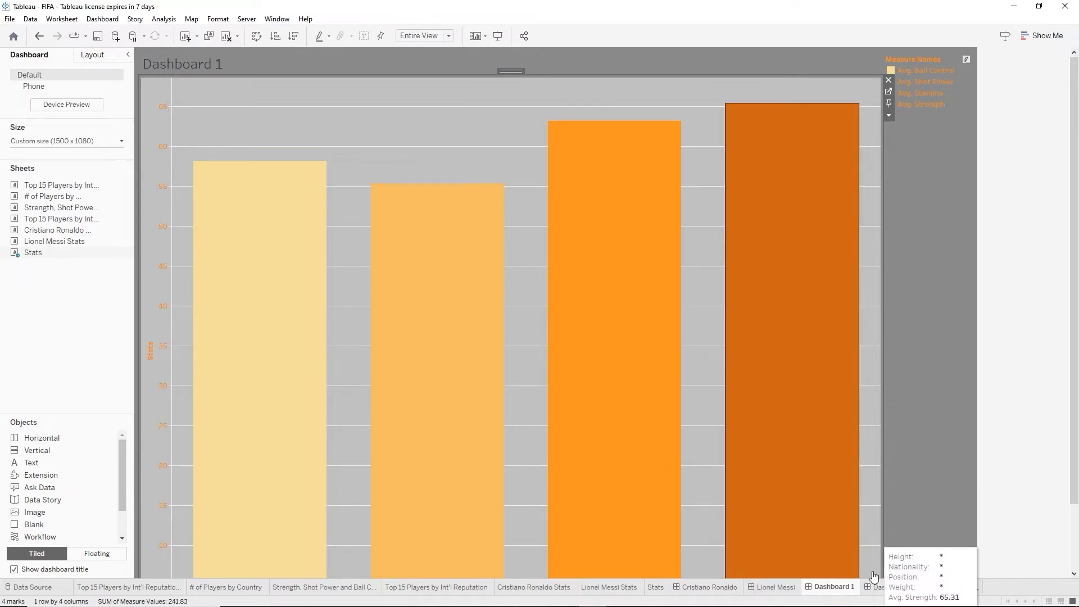
pyautogui.doubleClick(835, 587)
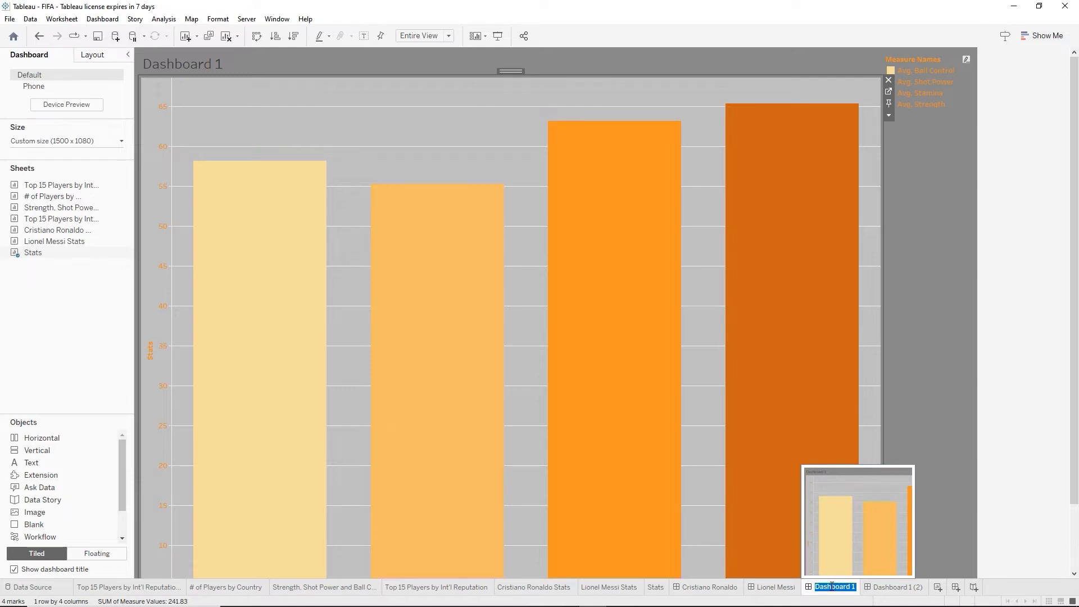
pyautogui.write('Player Stats')
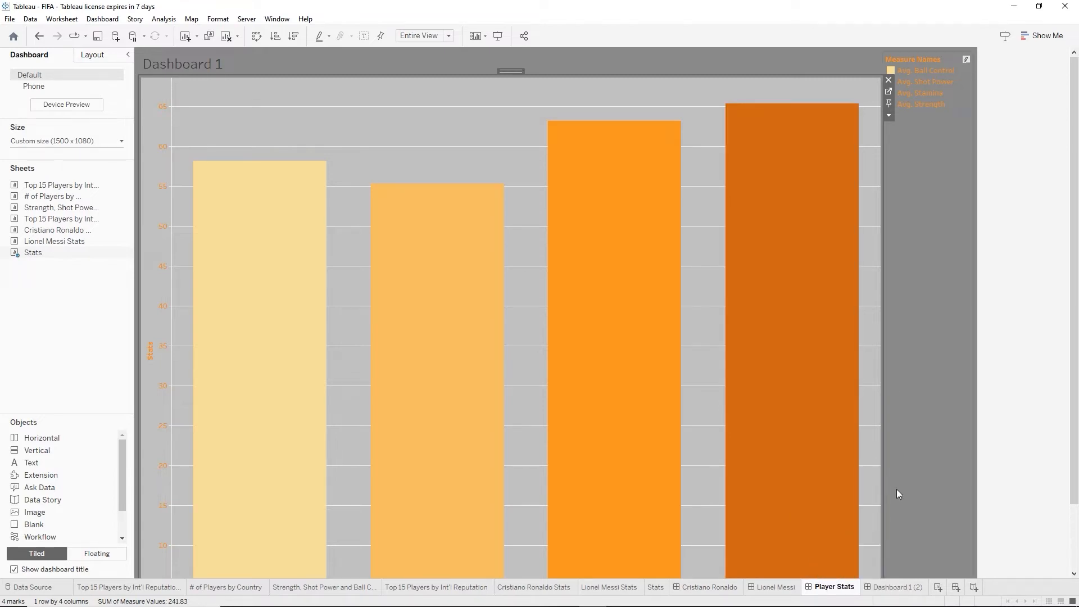
pyautogui.press('BackSpace')
pyautogui.write('istics')
pyautogui.press('Return')
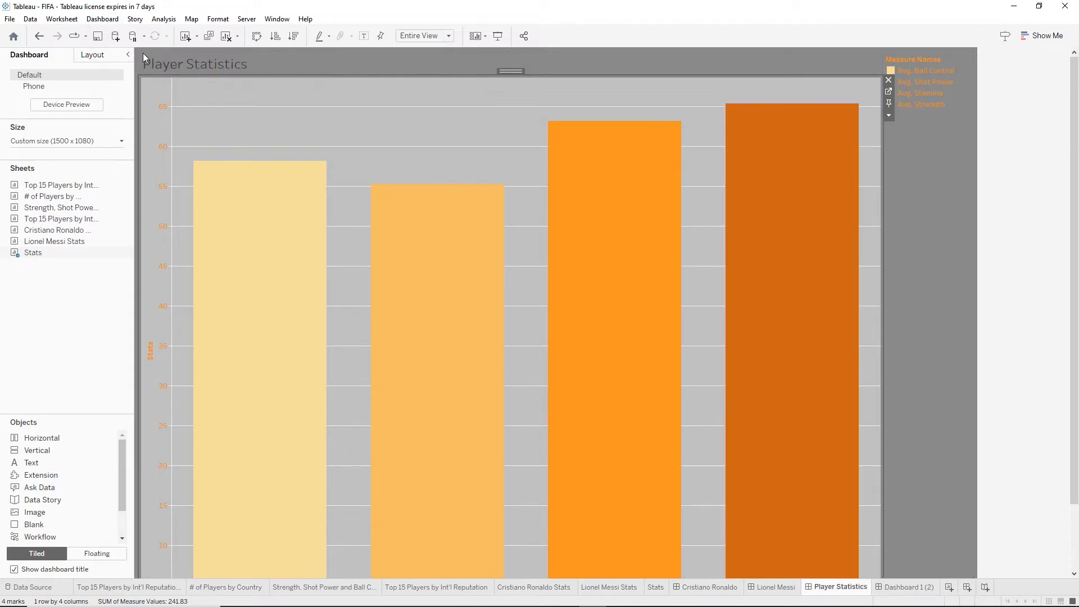
# Format the Player Statistics dashboard title as centered, bold and orange
pyautogui.doubleClick(198, 65)
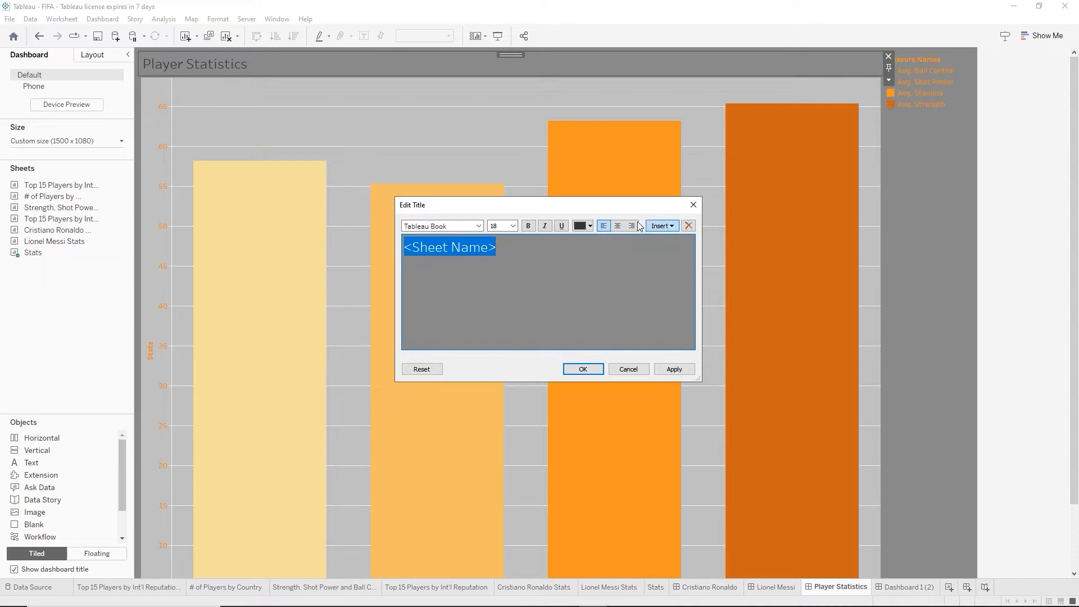
pyautogui.click(617, 225)
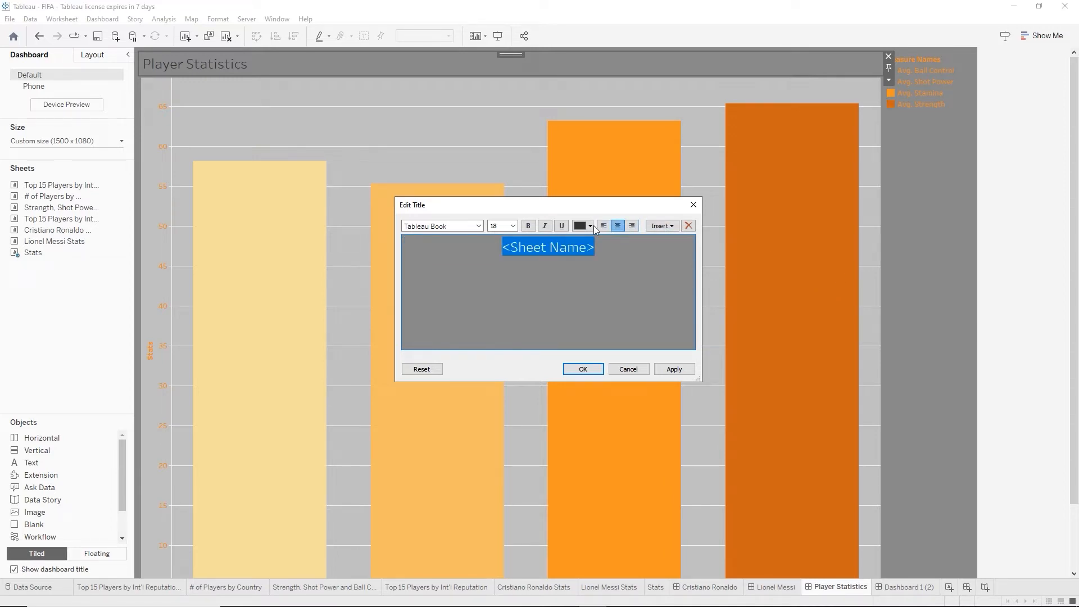
pyautogui.click(531, 225)
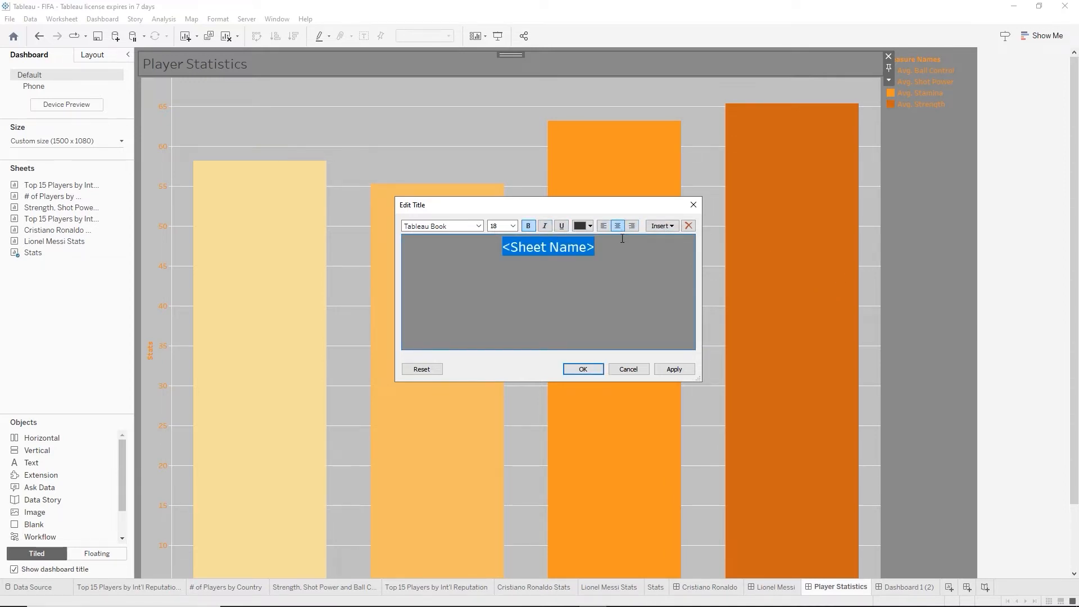
pyautogui.click(589, 226)
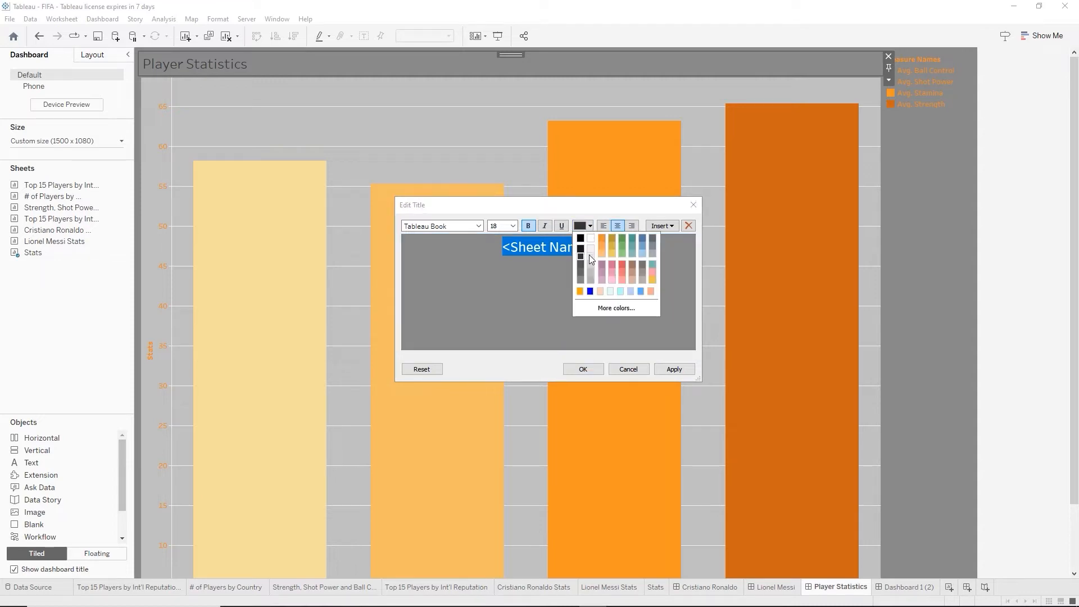
pyautogui.click(602, 238)
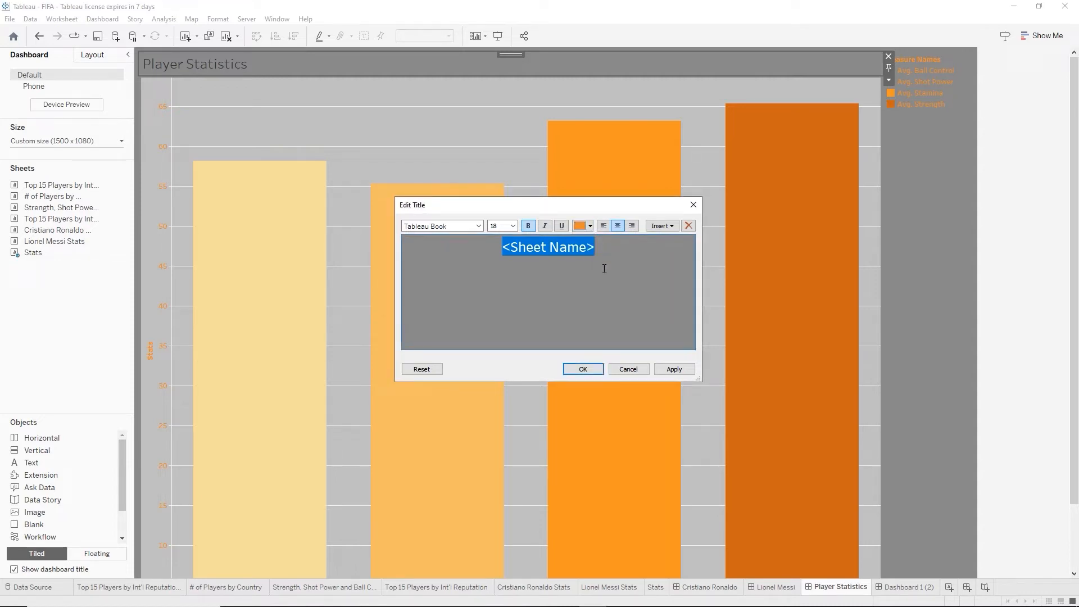
pyautogui.click(582, 370)
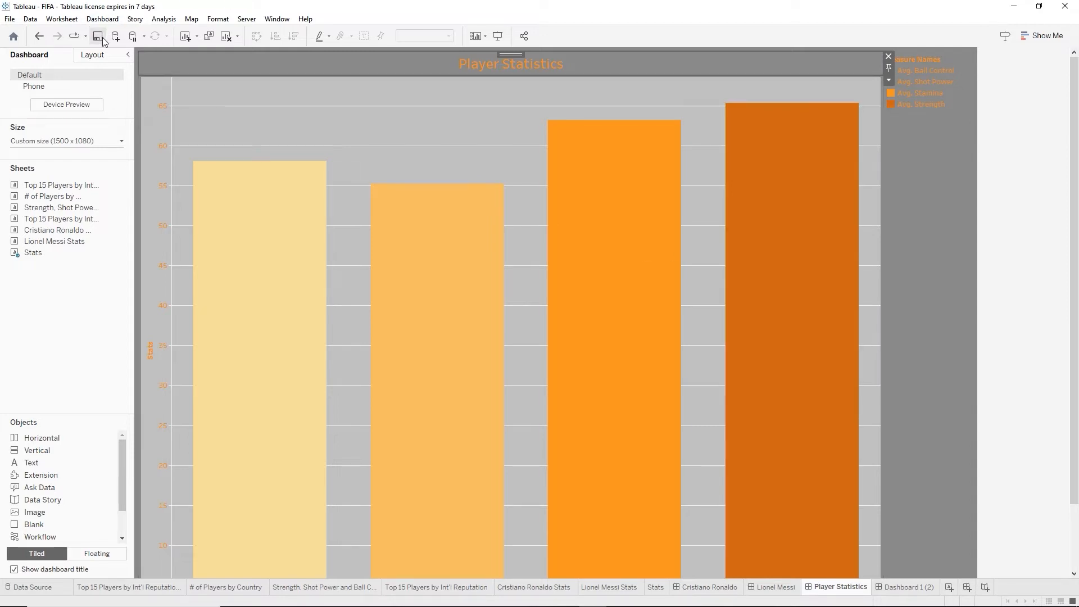
# Duplicate the blank Dashboard 1 (2) and fill the original with a tiled horizontal container
pyautogui.moveTo(838, 415)
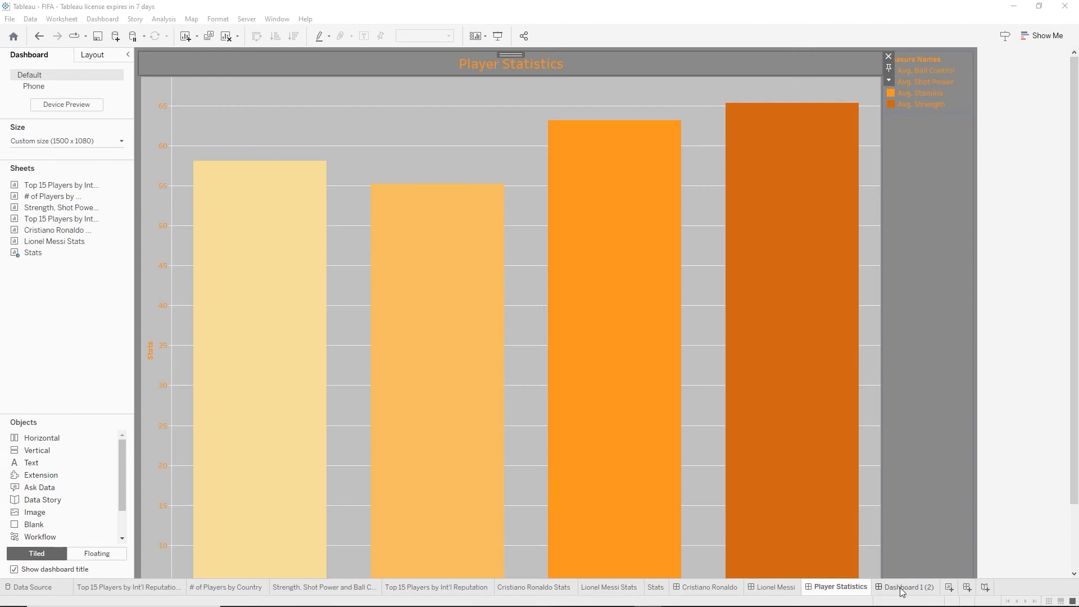
pyautogui.click(902, 587)
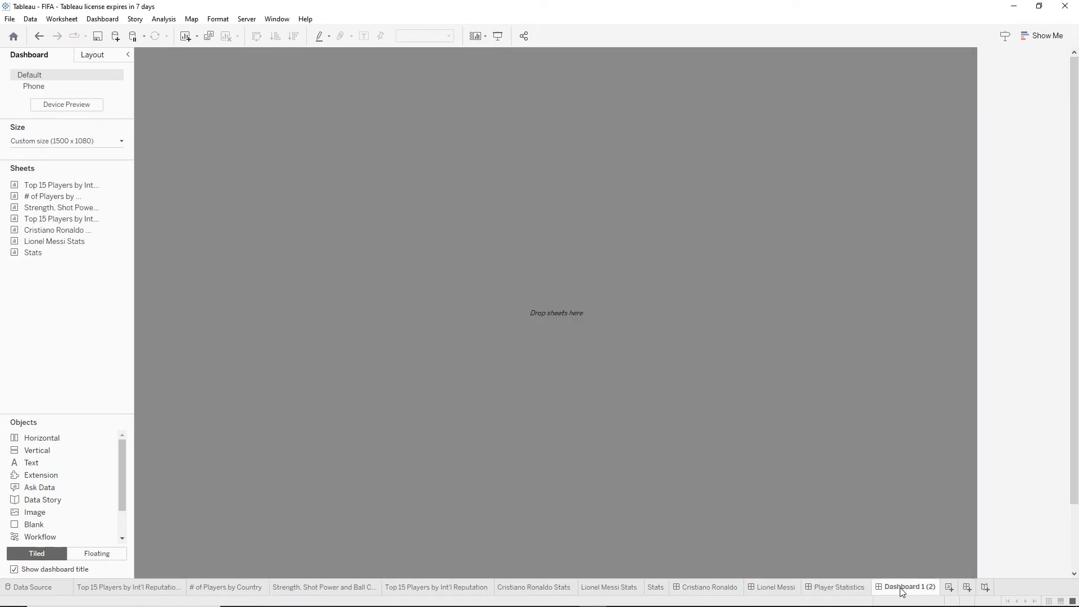
pyautogui.moveTo(901, 590); pyautogui.dragTo(939, 588)
pyautogui.click(908, 590)
pyautogui.click(38, 440)
pyautogui.moveTo(38, 439); pyautogui.dragTo(521, 313)
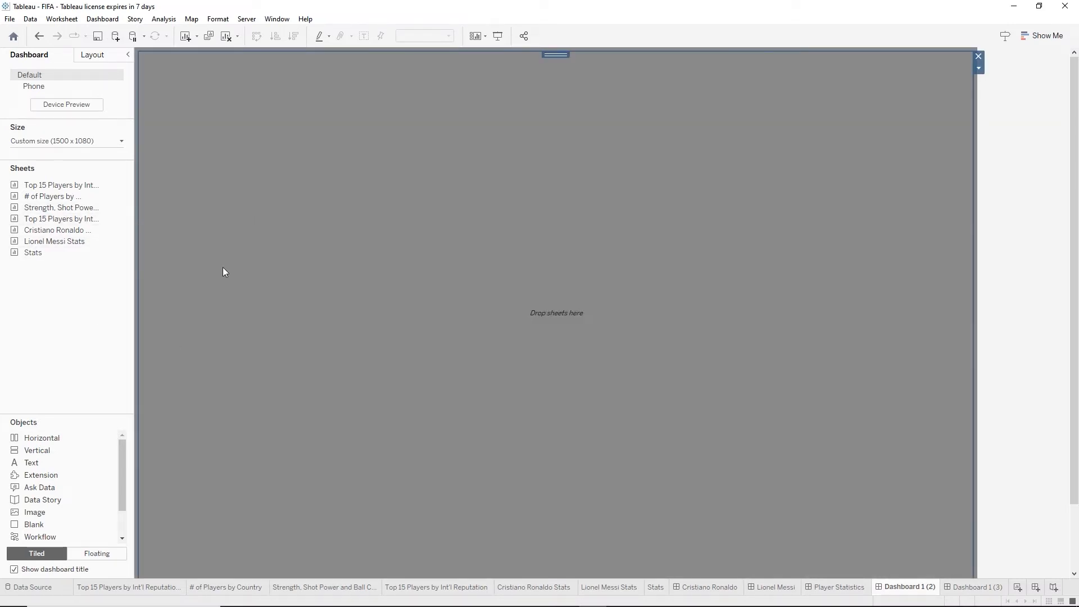
pyautogui.moveTo(74, 222)
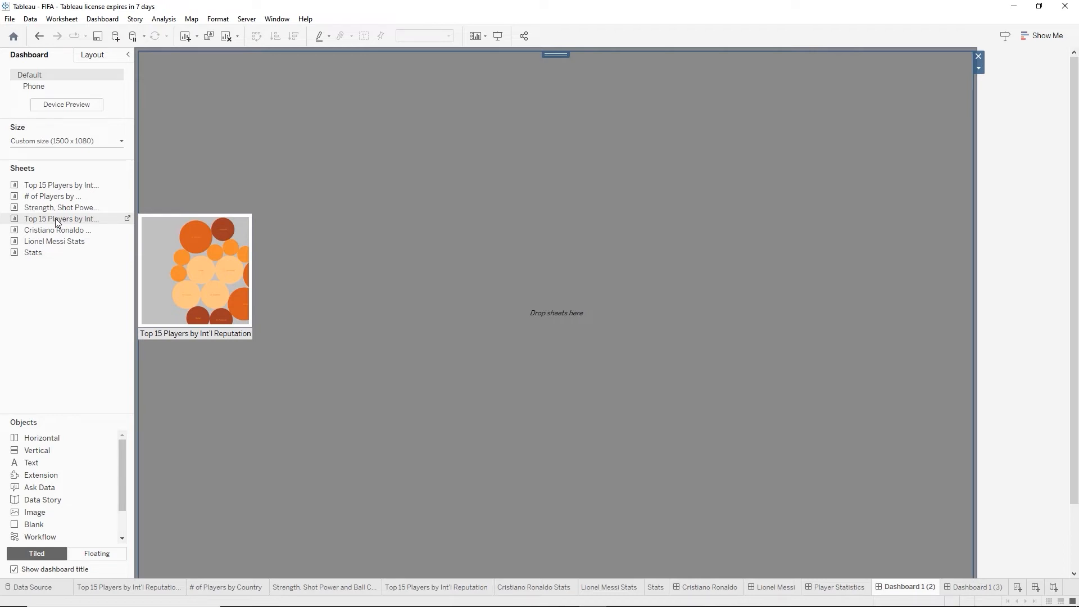
pyautogui.moveTo(57, 223); pyautogui.dragTo(172, 227)
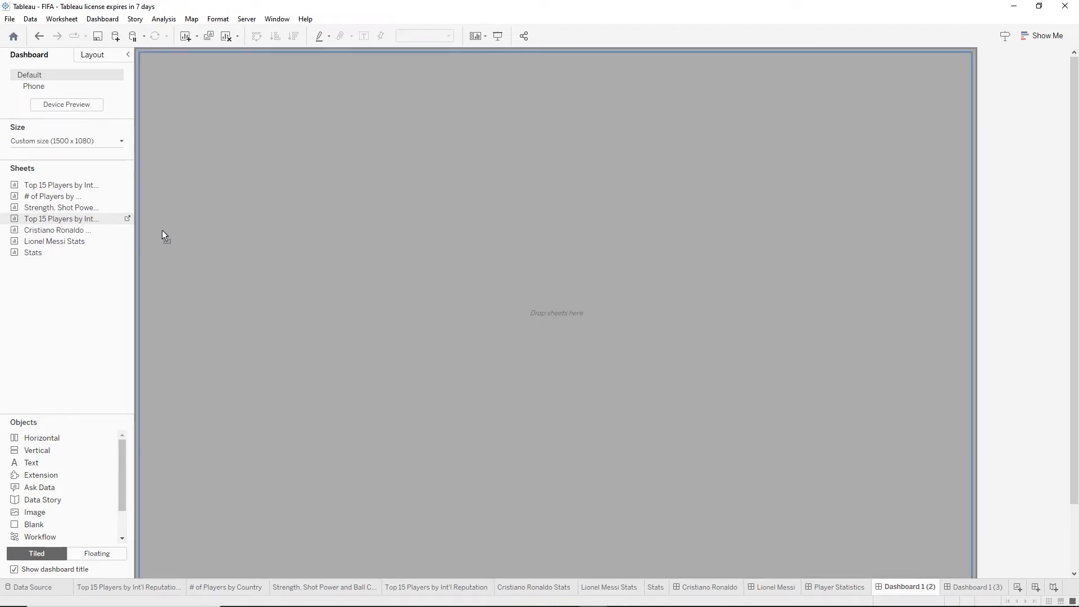
pyautogui.moveTo(182, 267); pyautogui.dragTo(149, 284)
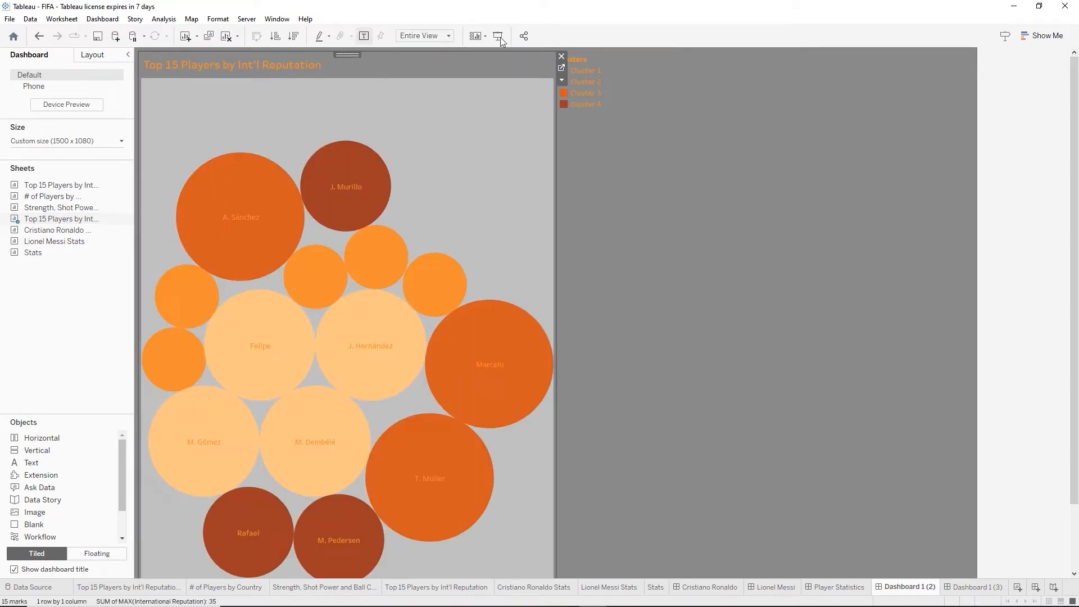
pyautogui.click(563, 57)
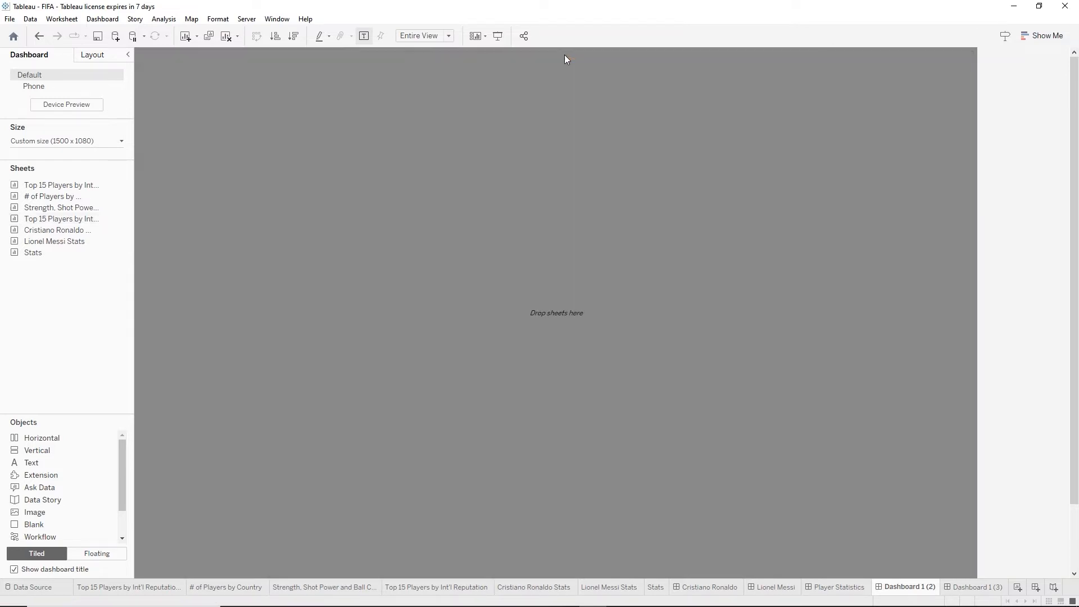
pyautogui.moveTo(33, 252); pyautogui.dragTo(2, 246)
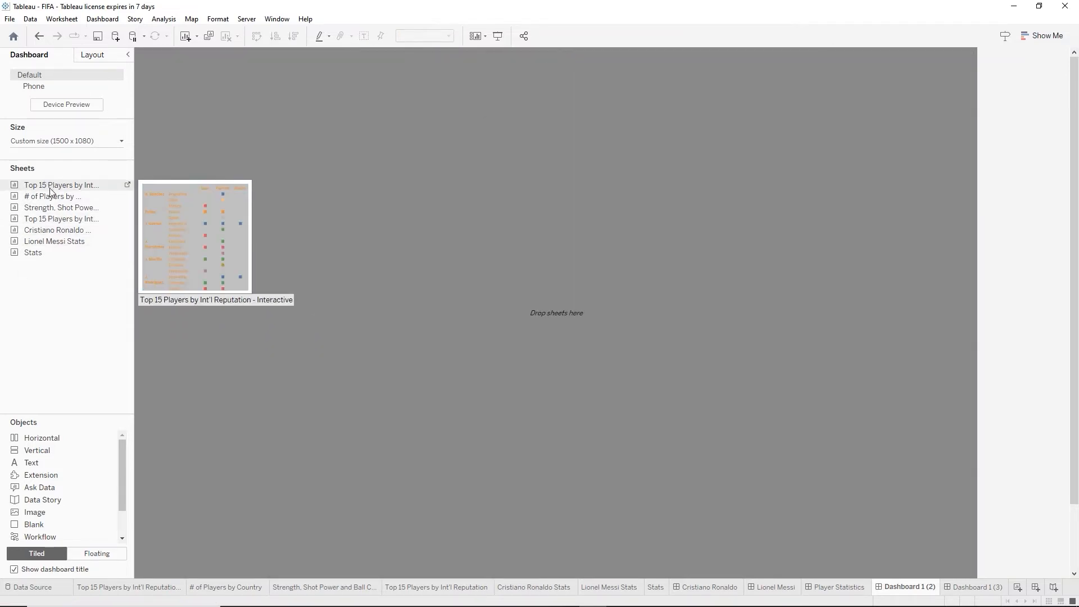
# Place the Top 15 Players by Int'l Reputation bubble chart and its Interactive sheet side by side on Dashboard 1 (2), and remove the Clusters legend
pyautogui.moveTo(51, 219); pyautogui.dragTo(267, 352)
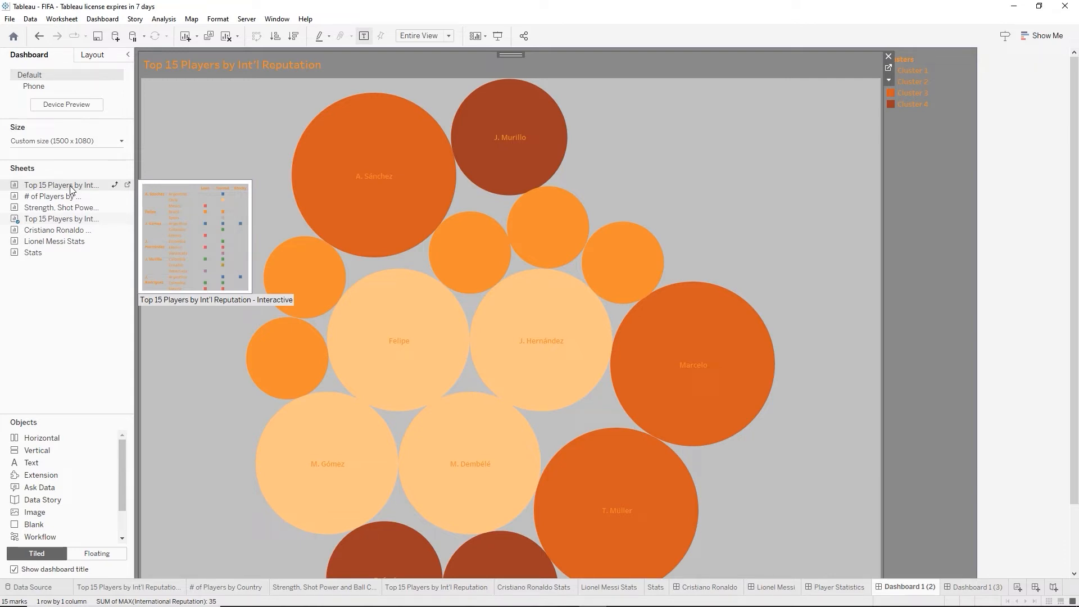
pyautogui.moveTo(70, 186)
pyautogui.mouseDown()
pyautogui.moveTo(636, 246)
pyautogui.moveTo(671, 353)
pyautogui.mouseUp()
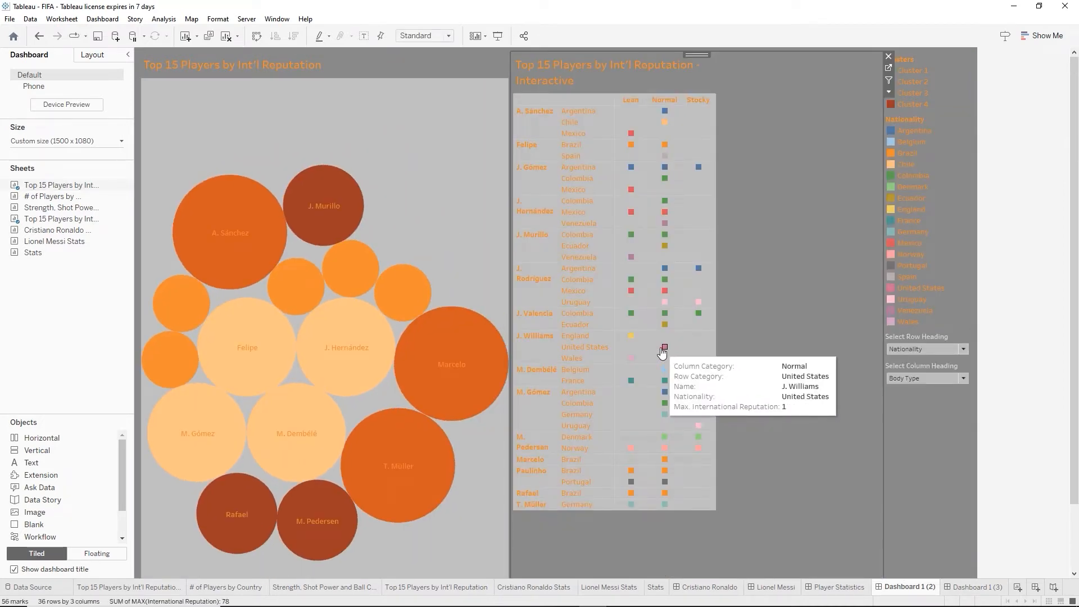
pyautogui.click(955, 59)
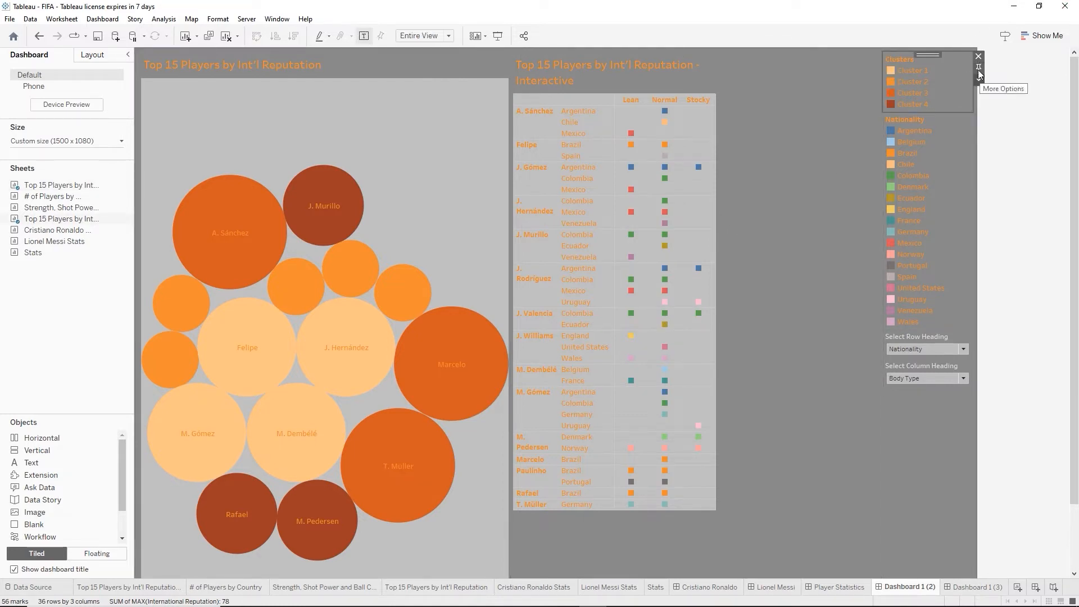
pyautogui.click(978, 57)
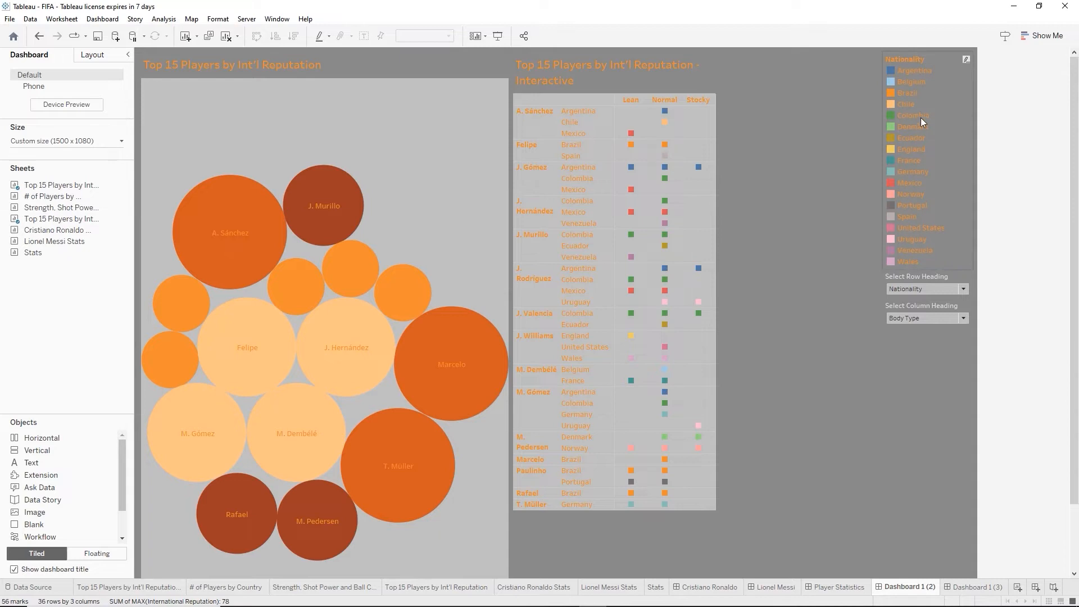
# Set the fit of the Top 15 Players by Int'l Reputation - Interactive sheet to Entire View
pyautogui.click(654, 81)
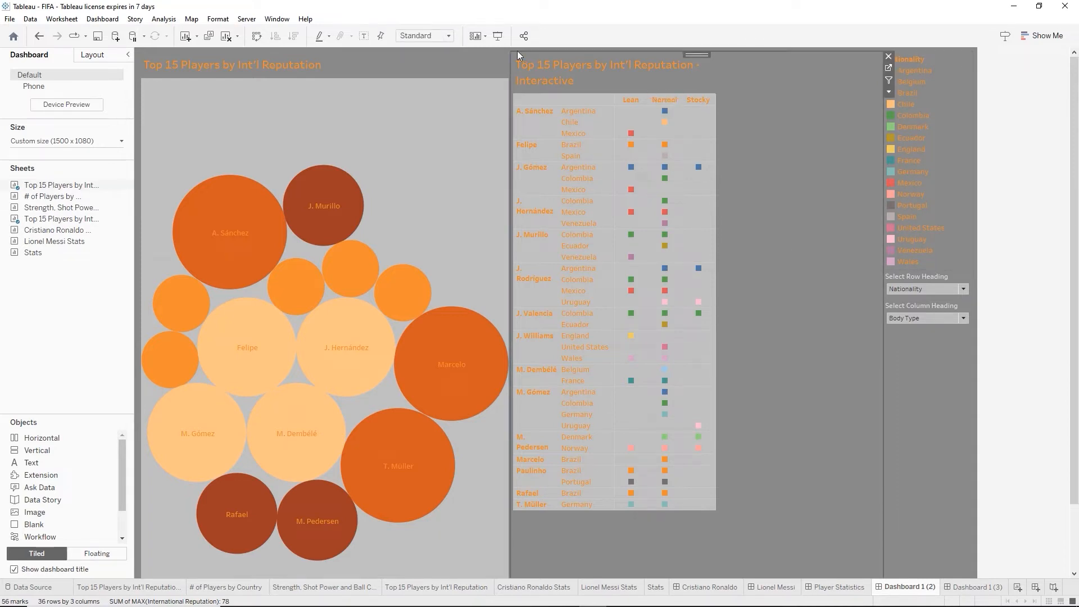
pyautogui.click(448, 37)
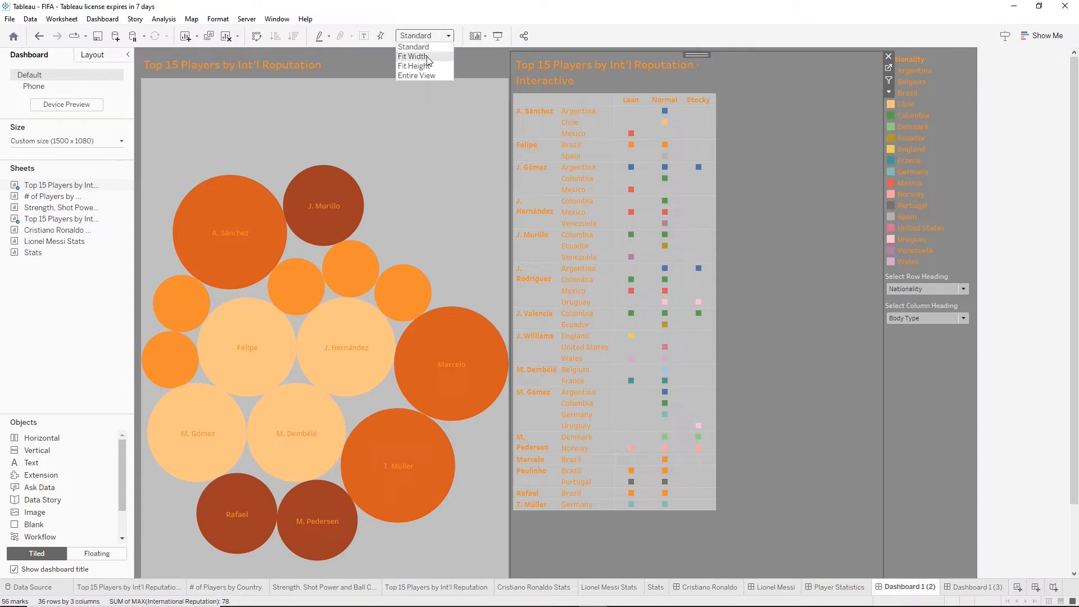
pyautogui.click(424, 75)
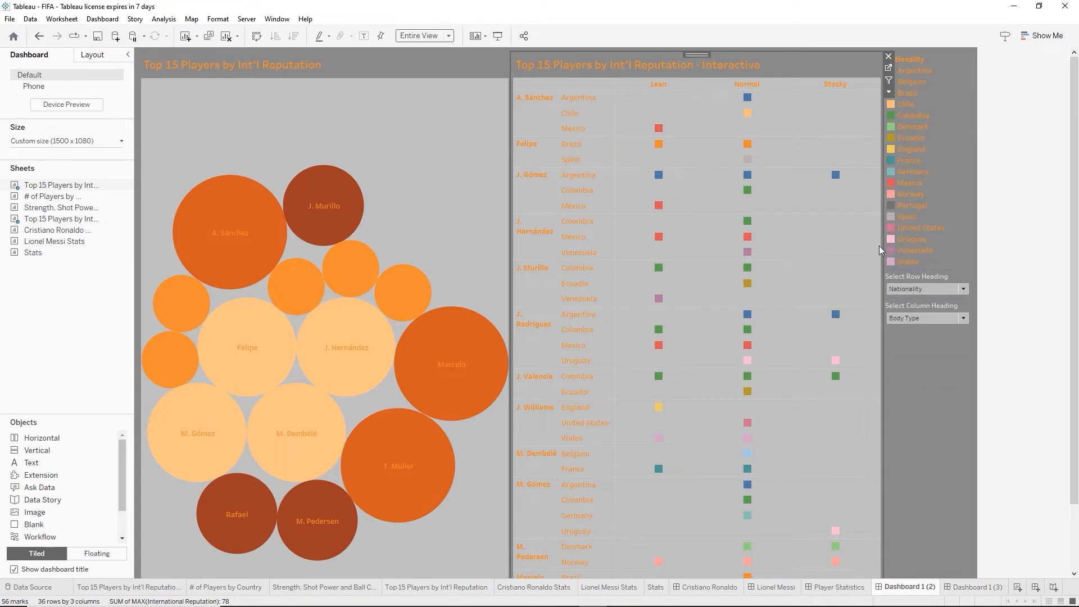
# Show the title on Dashboard 1 (2) and rename the dashboard as Top 15 Players by International Reputation
pyautogui.moveTo(868, 386)
pyautogui.moveTo(658, 333)
pyautogui.click(13, 569)
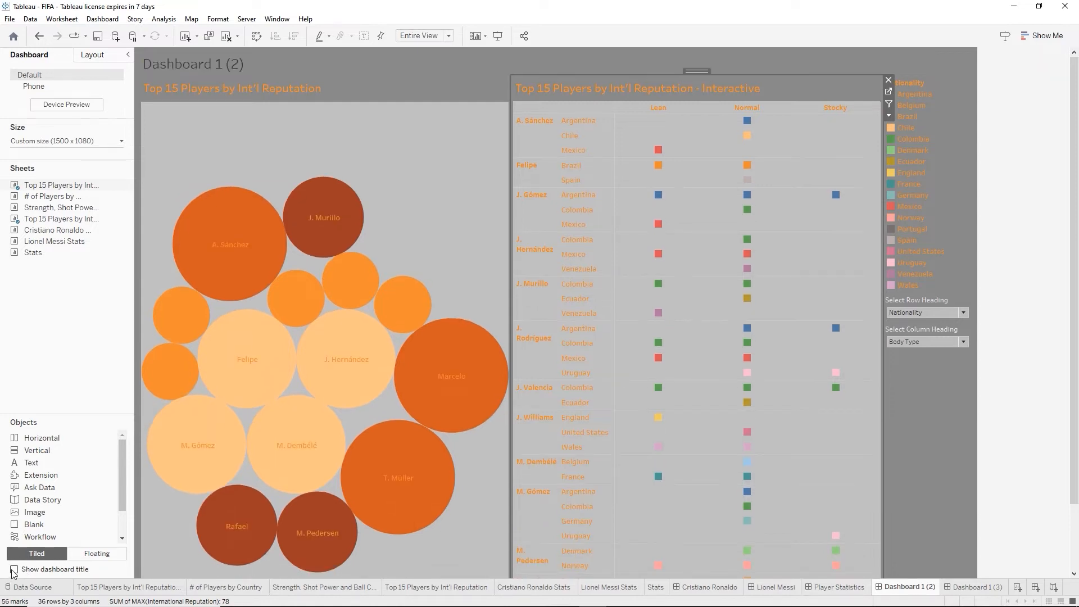
pyautogui.doubleClick(899, 586)
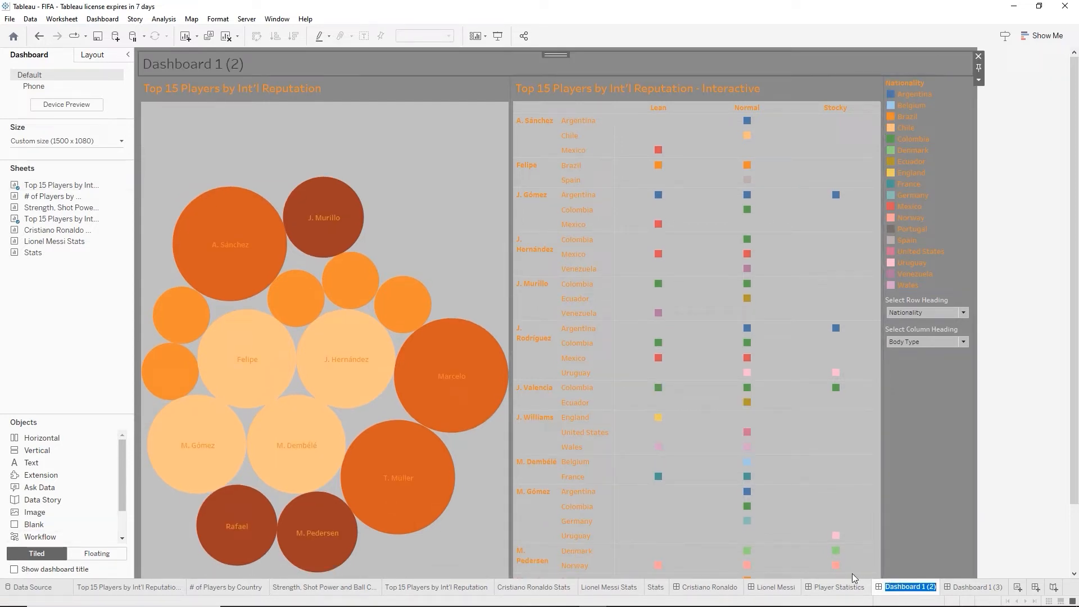
pyautogui.write('Top 15 Players by I')
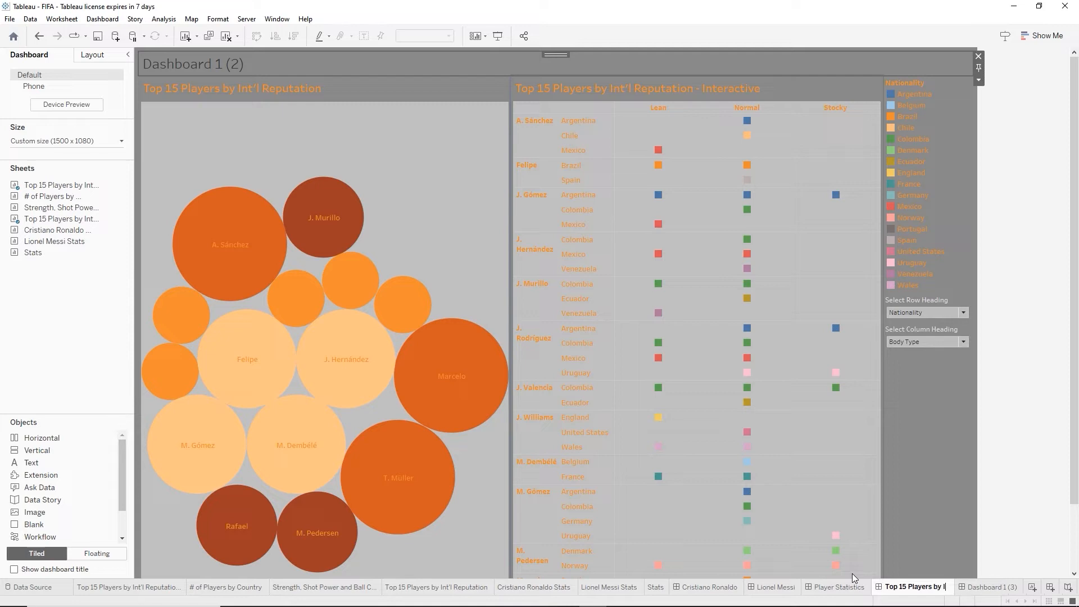
pyautogui.write('nternati')
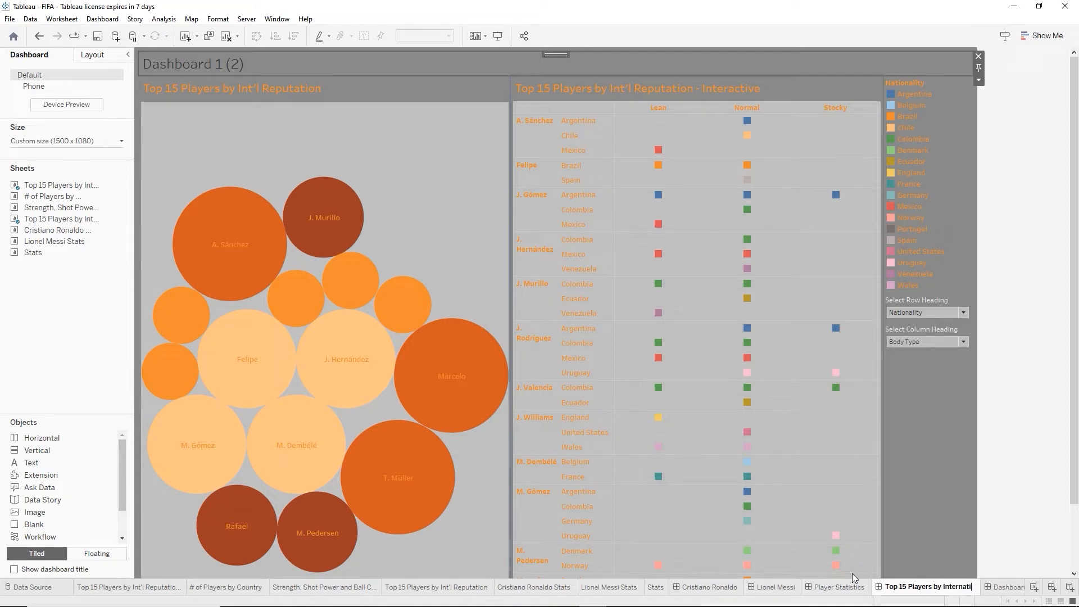
pyautogui.write('onal Rep')
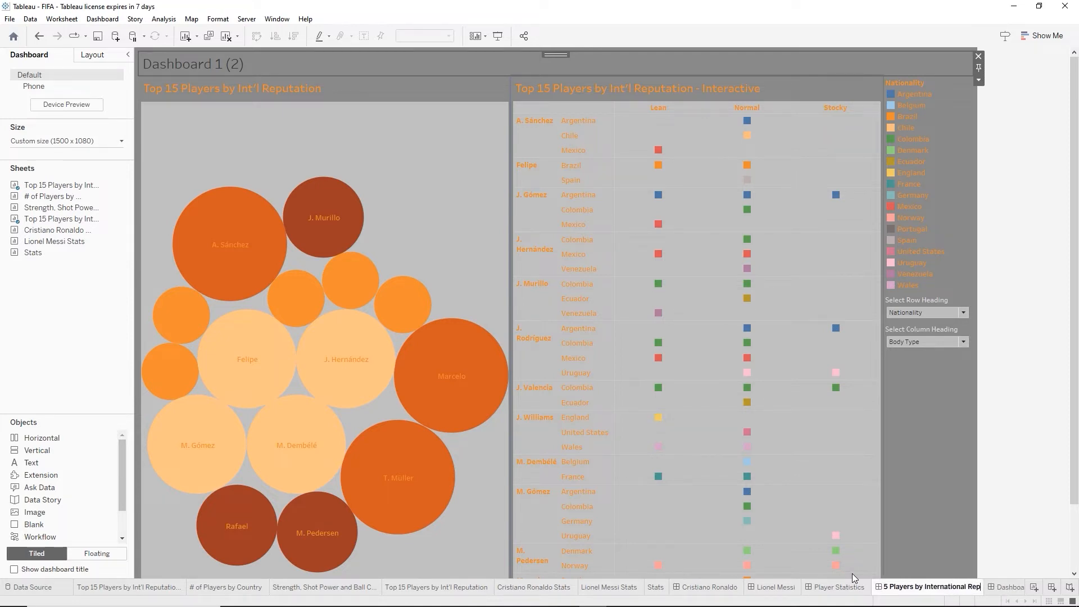
pyautogui.write('utation')
pyautogui.press('Return')
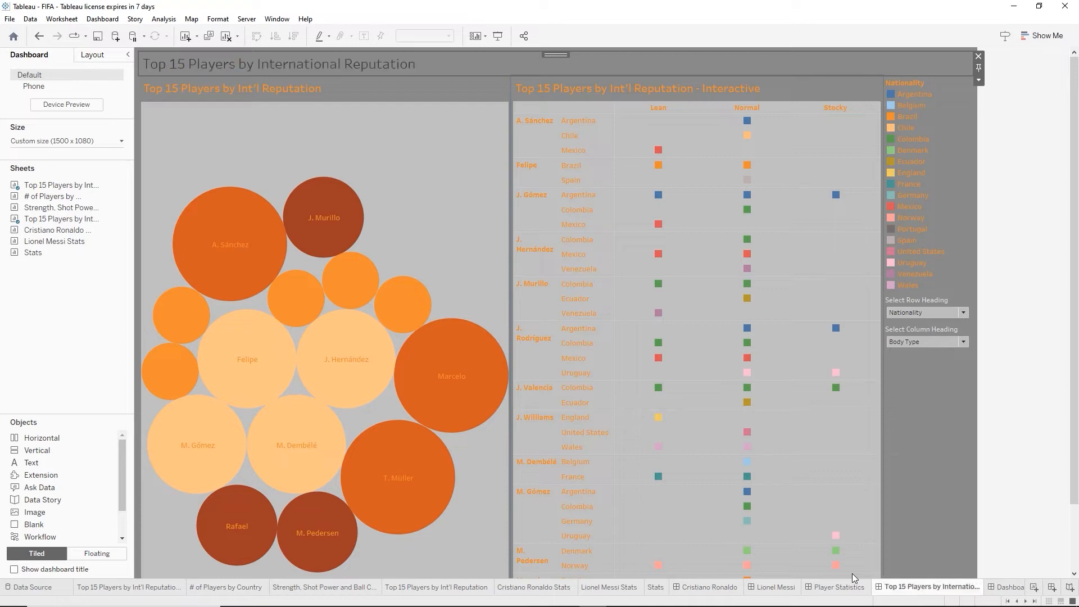
# Format the title of the Top 15 Players by International Reputation dashboard as centered, bold and orange
pyautogui.doubleClick(376, 69)
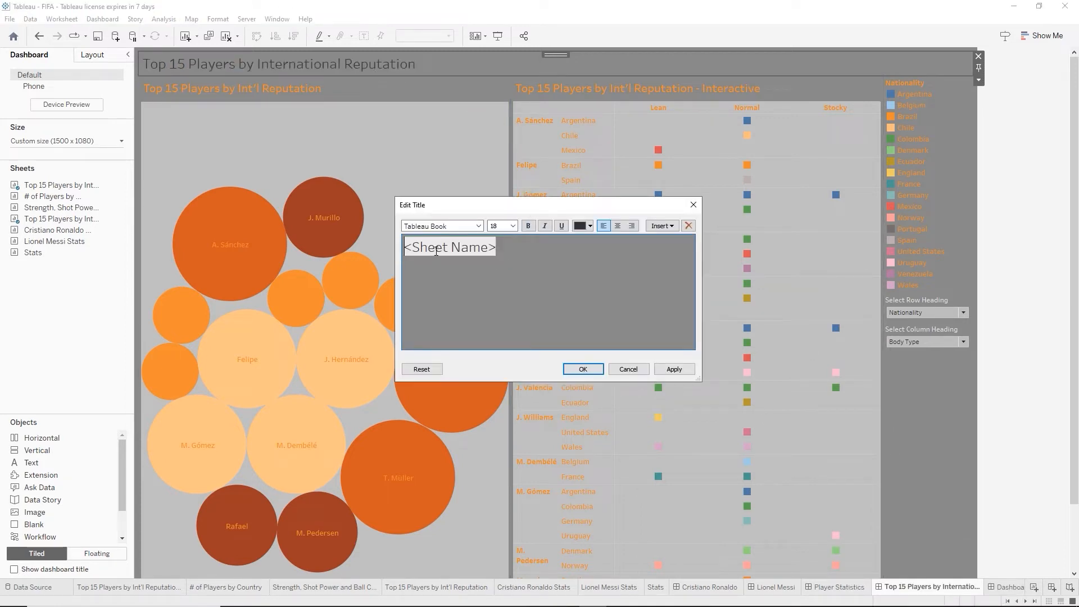
pyautogui.doubleClick(431, 249)
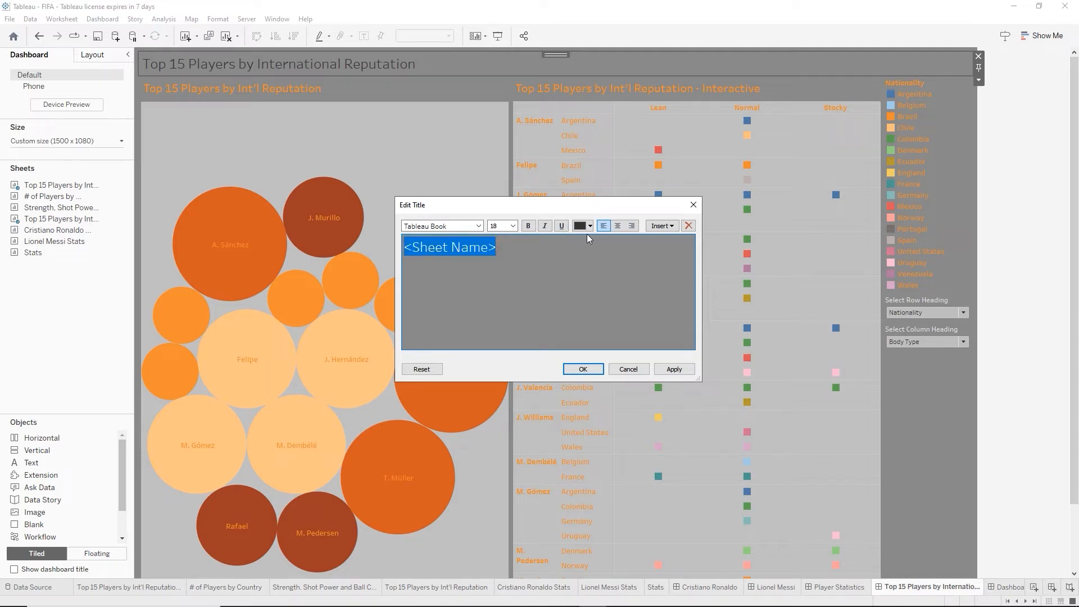
pyautogui.click(617, 228)
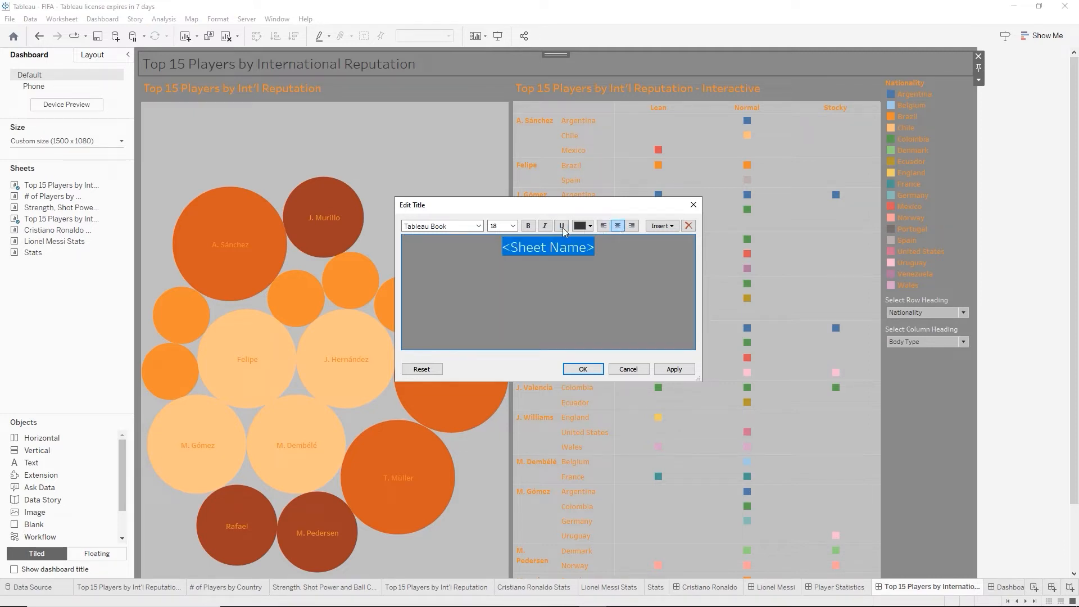
pyautogui.click(528, 226)
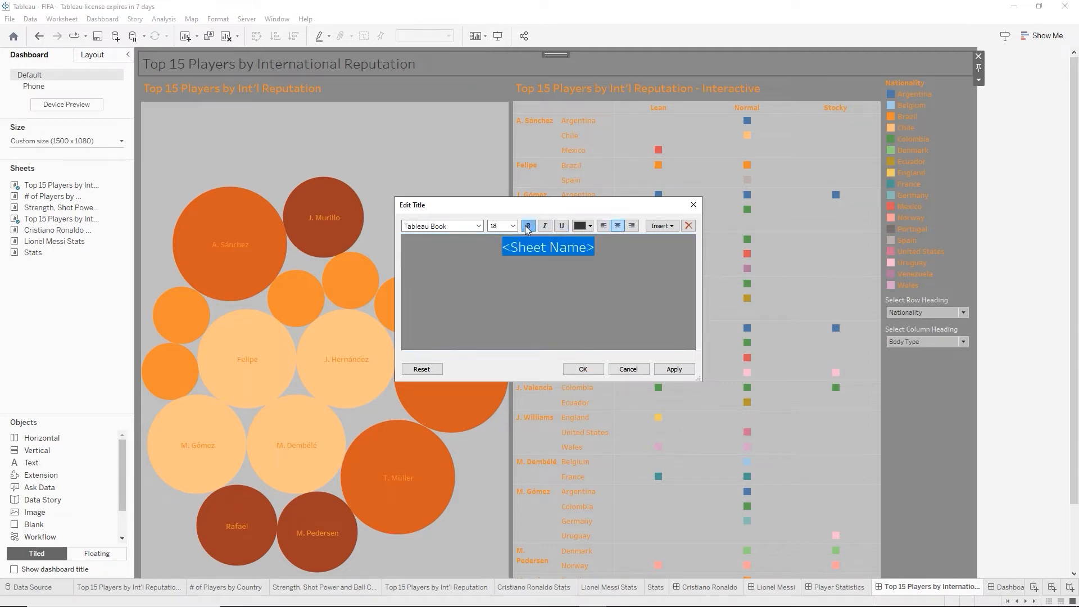
pyautogui.click(589, 225)
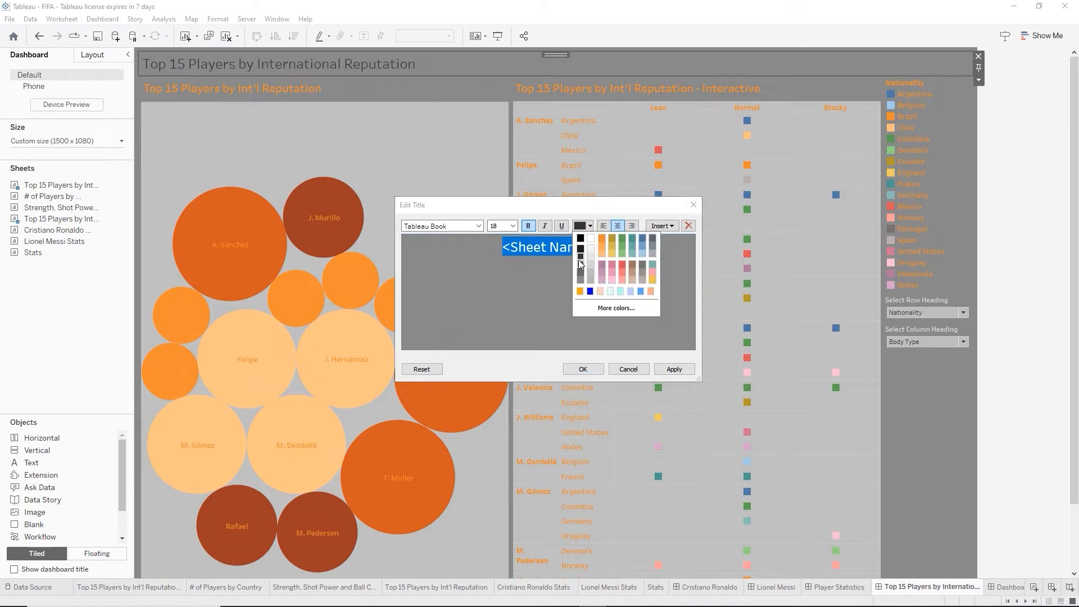
pyautogui.click(600, 239)
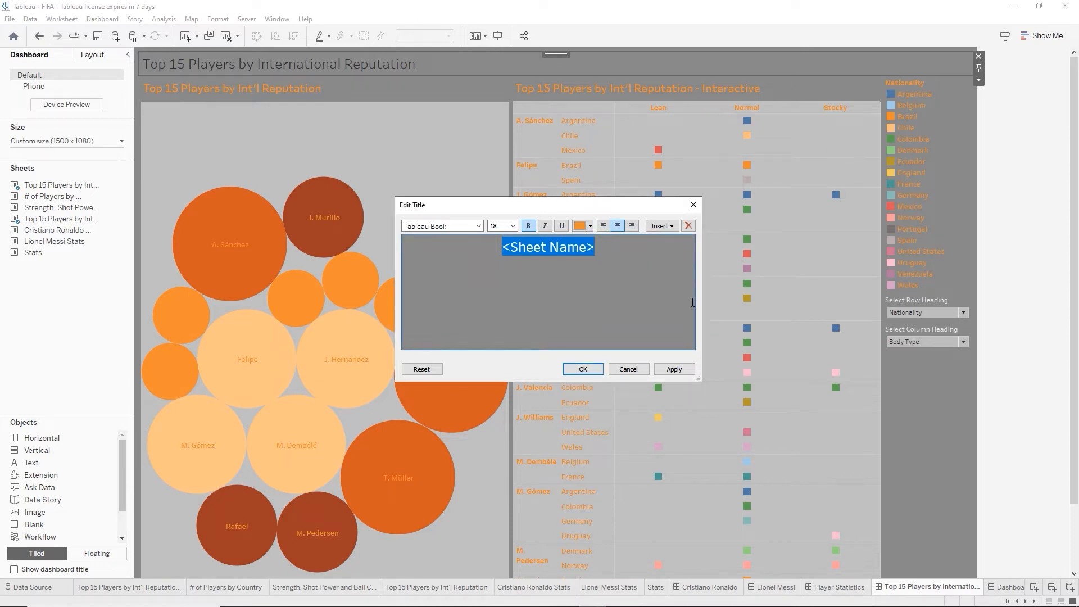
pyautogui.click(590, 369)
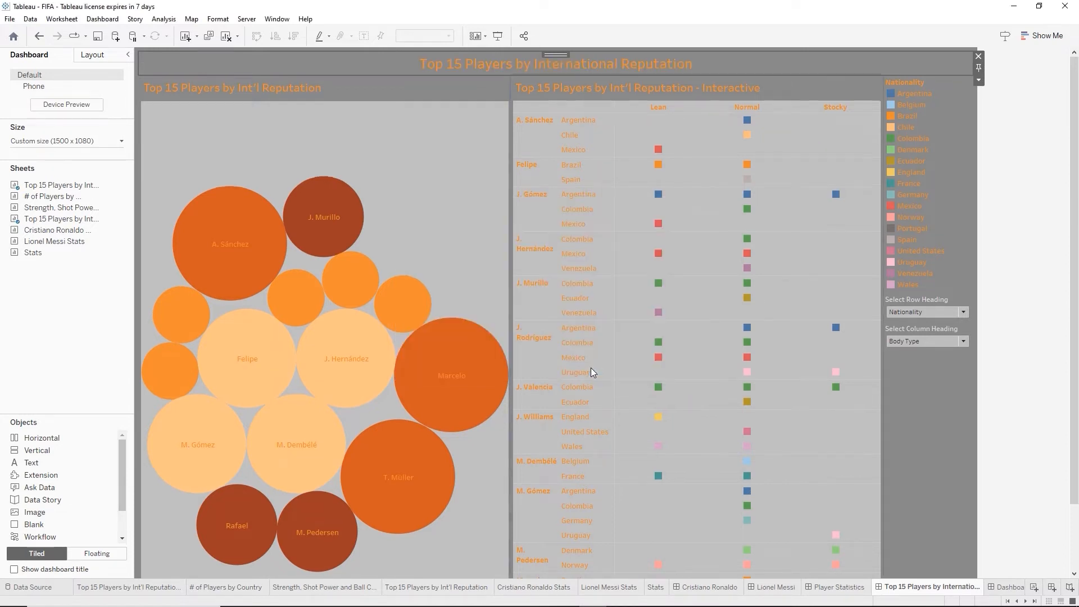
pyautogui.click(938, 424)
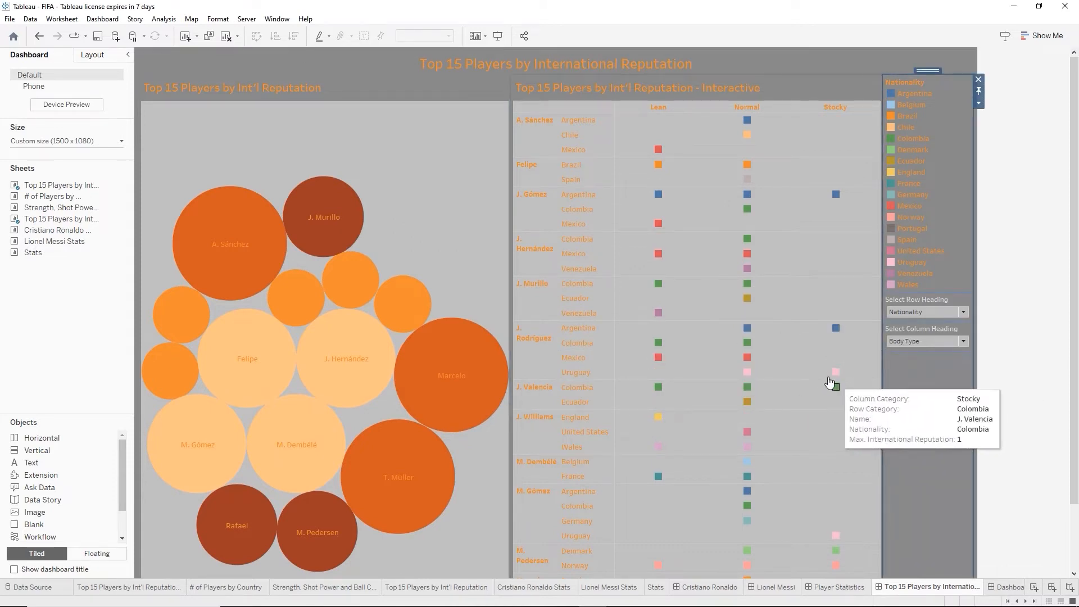
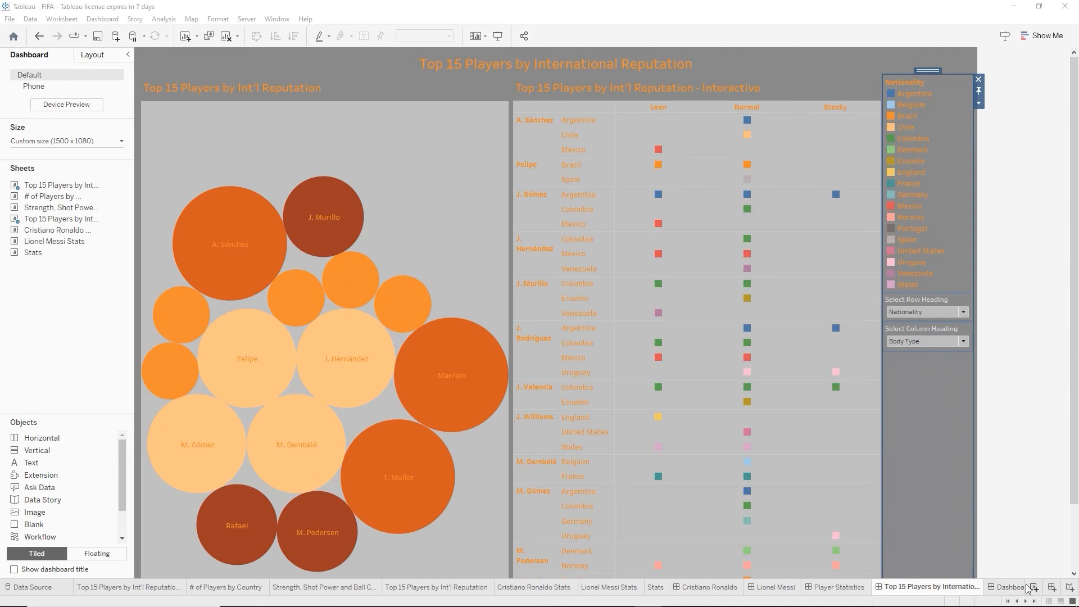
# Duplicate the blank Dashboard 1 (3) dashboard
pyautogui.click(1005, 588)
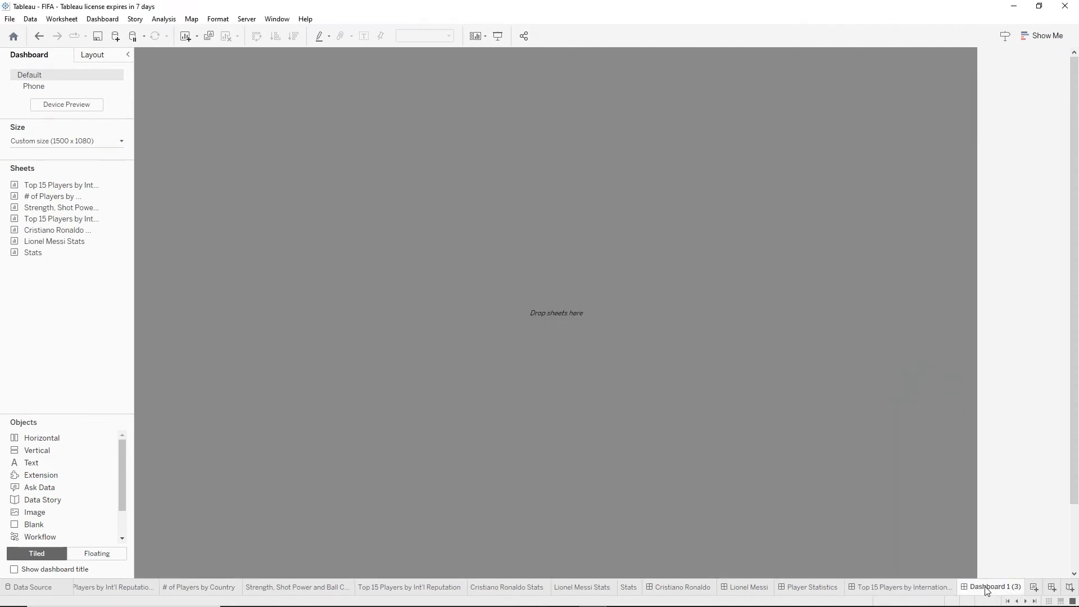
pyautogui.moveTo(984, 587)
pyautogui.moveTo(1024, 589); pyautogui.dragTo(1020, 592)
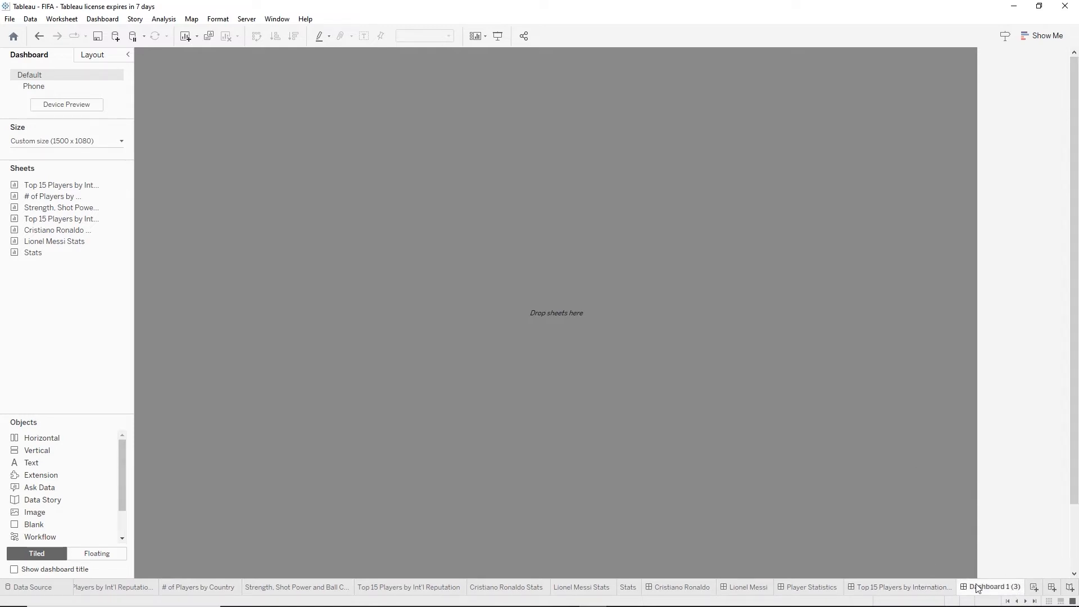
pyautogui.moveTo(979, 589); pyautogui.dragTo(1013, 587)
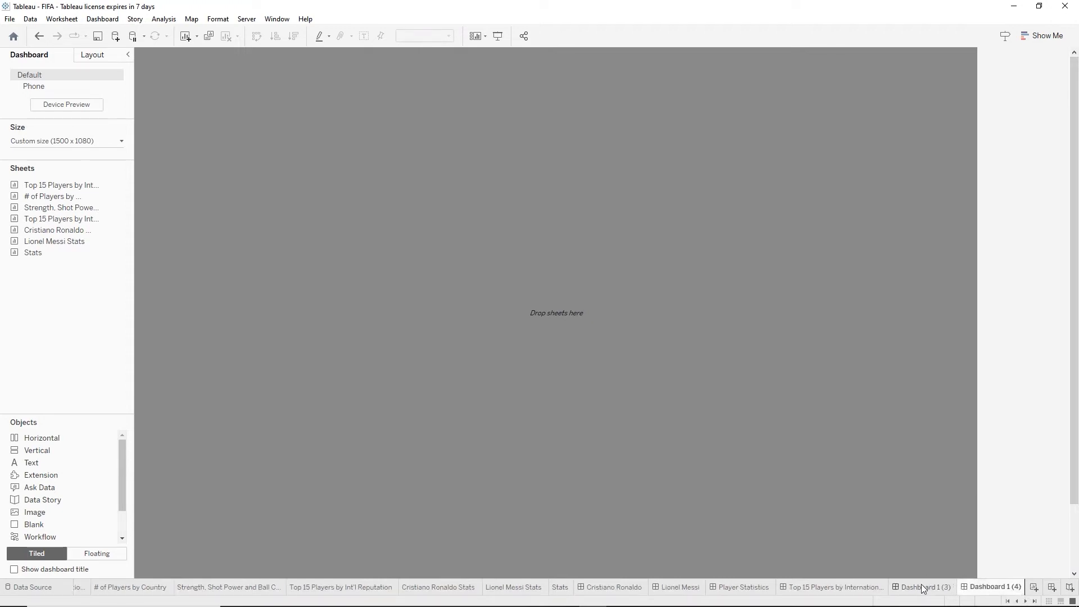
# Rename Dashboard 1 (3) as Overall Strength, Shot Power and Ball Control by Body Type Dash
pyautogui.moveTo(918, 587)
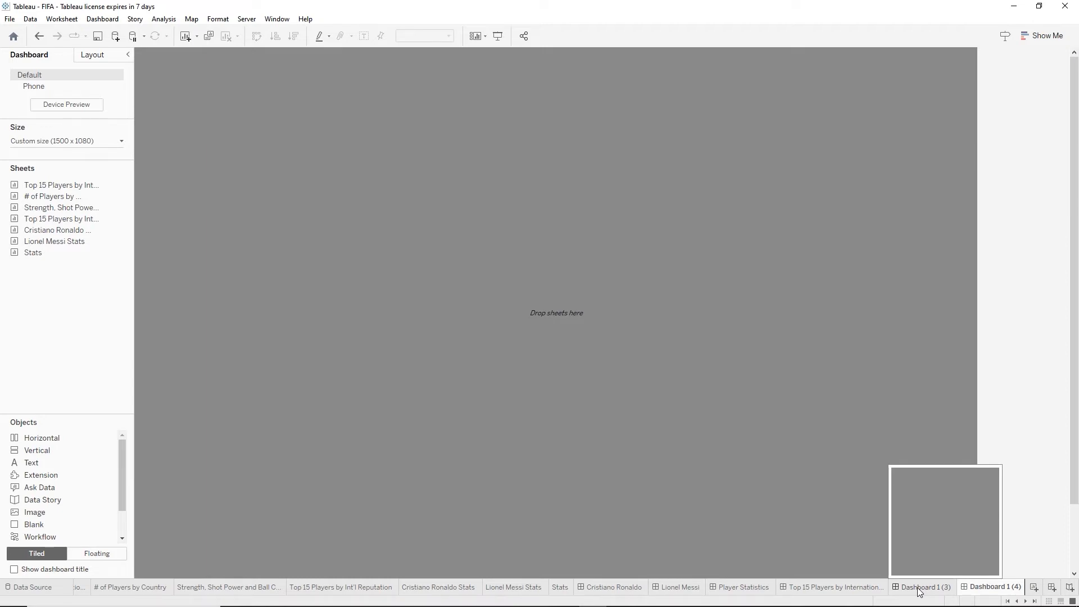
pyautogui.doubleClick(919, 587)
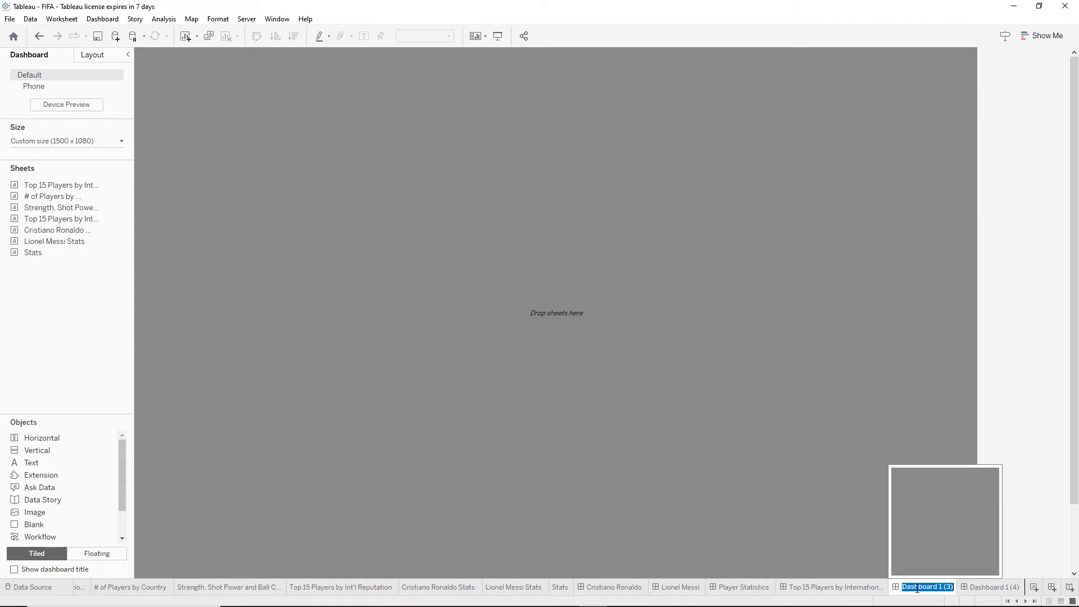
pyautogui.write('Overall Strenth,')
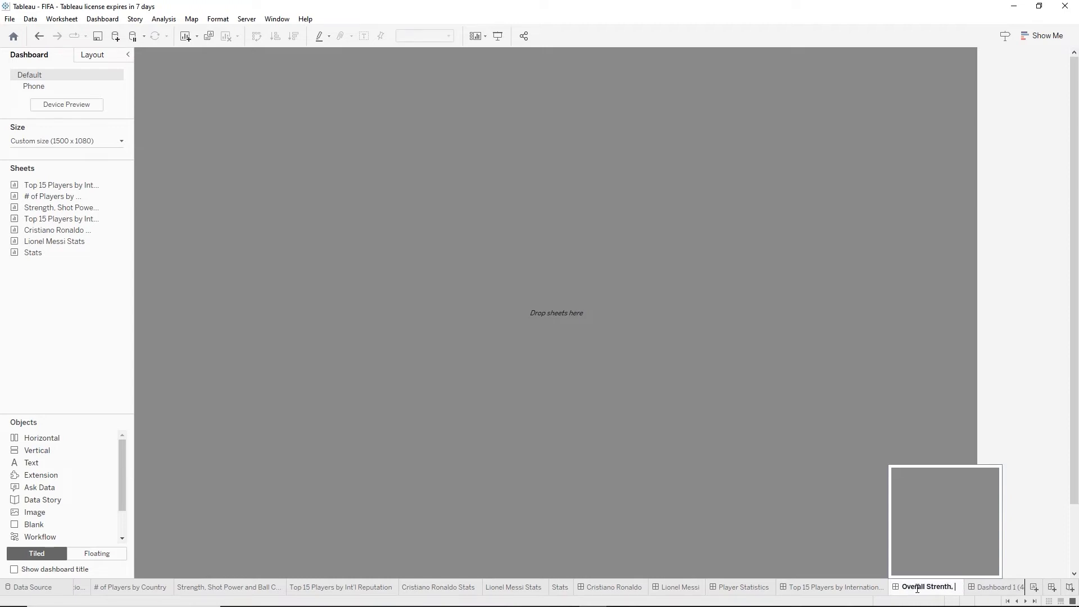
pyautogui.press('BackSpace')
pyautogui.press('BackSpace')
pyautogui.press('BackSpace')
pyautogui.write('gth, Shot Power')
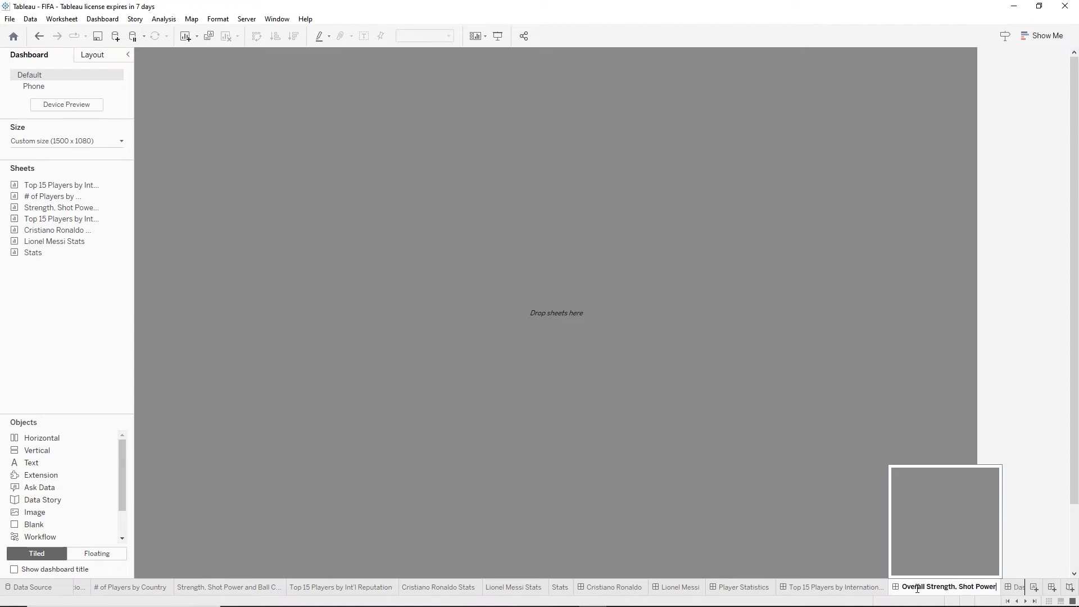
pyautogui.write(' and Ball ')
pyautogui.write('Control by ')
pyautogui.write('Body Typ')
pyautogui.write('e Dash')
pyautogui.press('Return')
# Rename Dashboard 1 (4) as # of Players per Country Map
pyautogui.doubleClick(1016, 591)
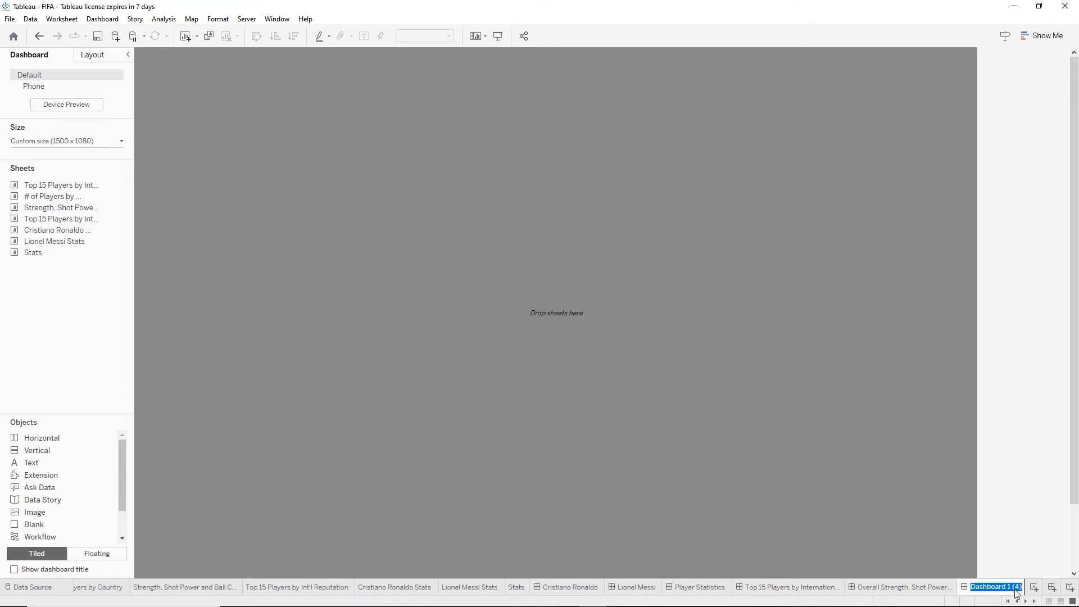
pyautogui.write('# of Players per')
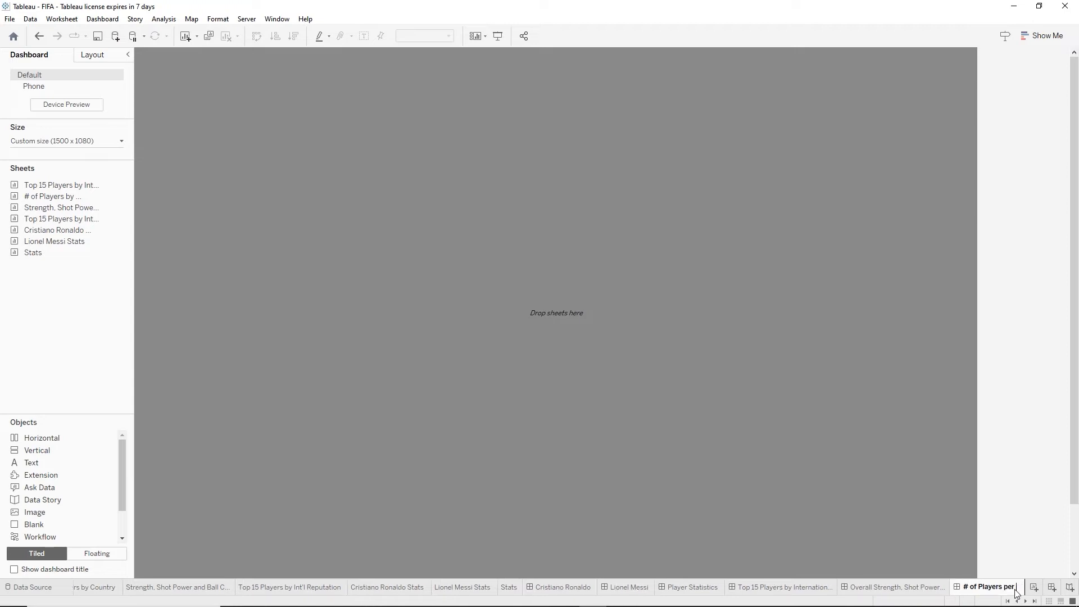
pyautogui.write(' Country')
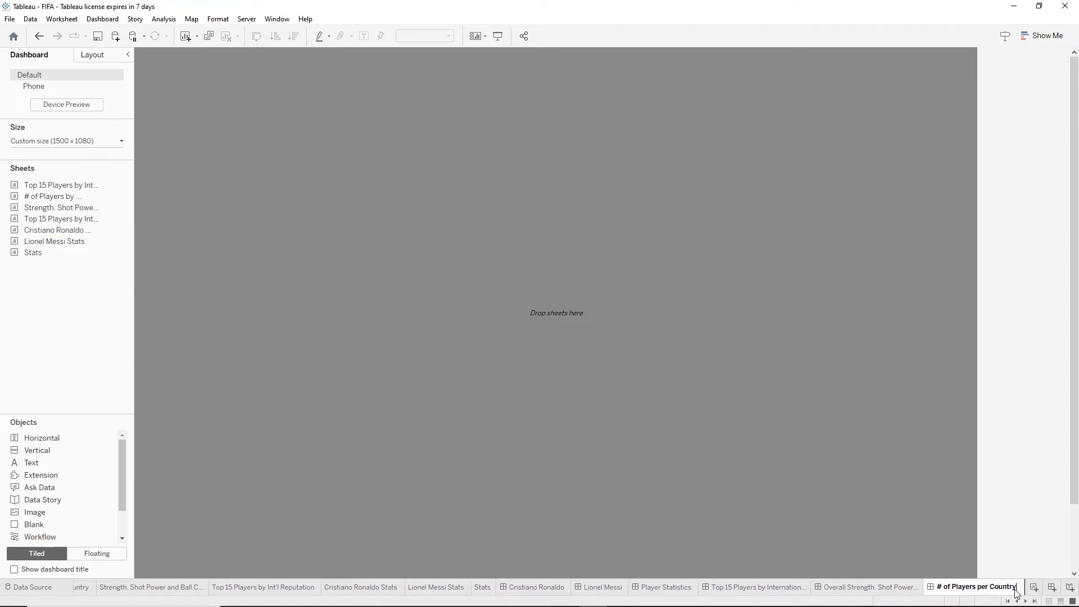
pyautogui.write(' Map')
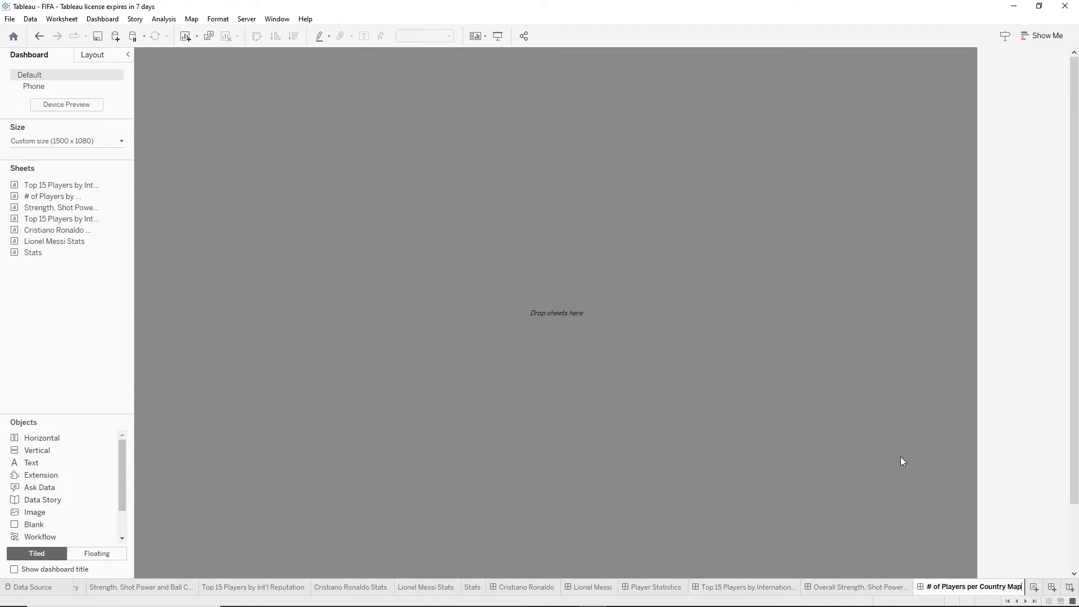
pyautogui.press('Return')
# Fill the Overall Strength dashboard with a tiled horizontal container and place the Strength, Shot Power and Ball Control by Body Type sheet in it
pyautogui.click(870, 588)
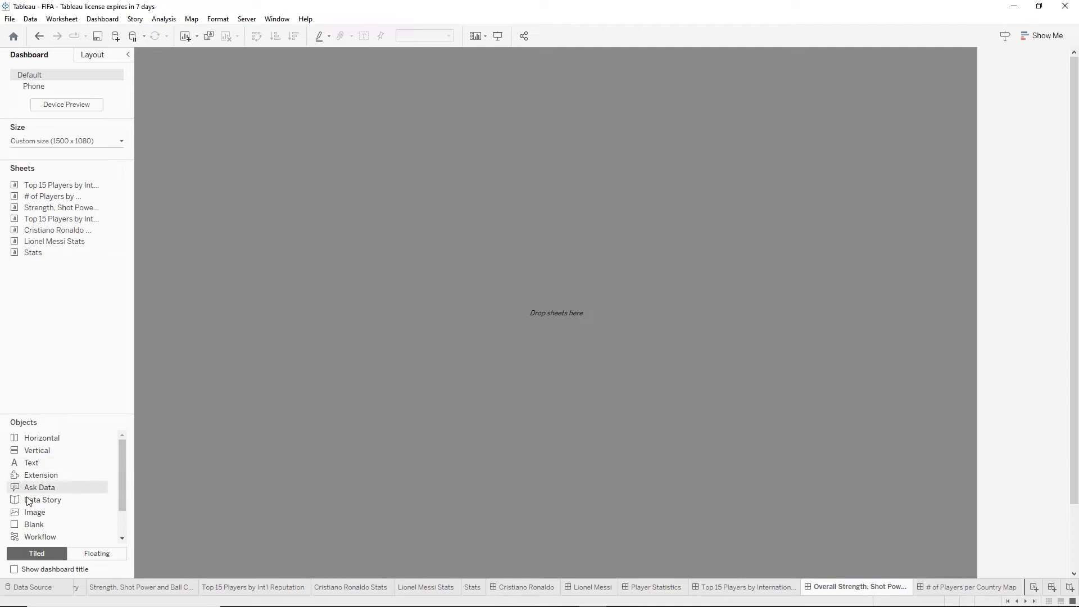
pyautogui.click(37, 438)
pyautogui.moveTo(210, 471); pyautogui.dragTo(629, 437)
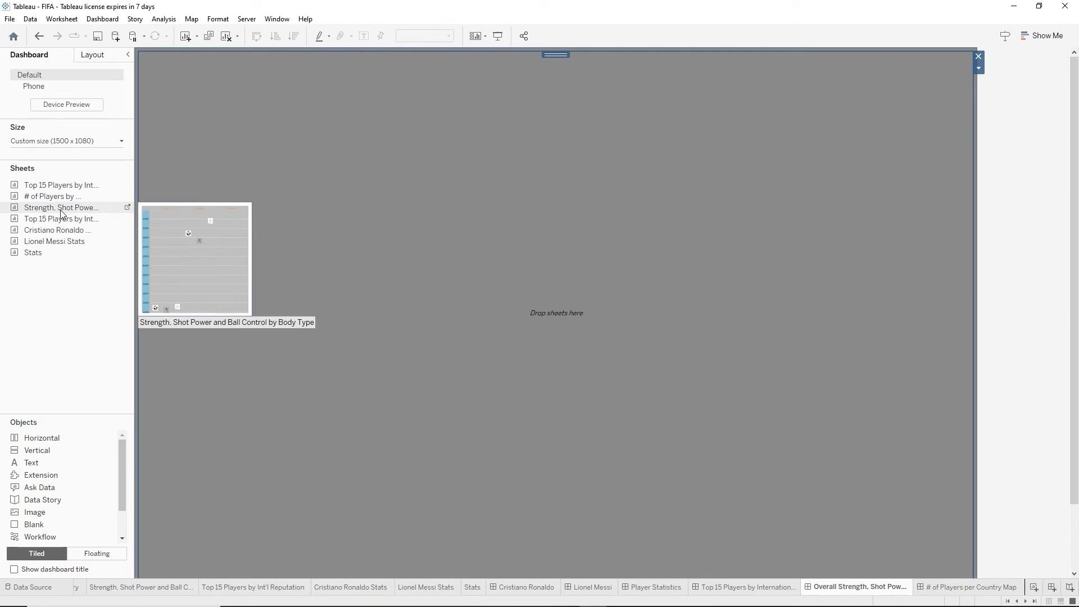
pyautogui.moveTo(62, 212); pyautogui.dragTo(437, 288)
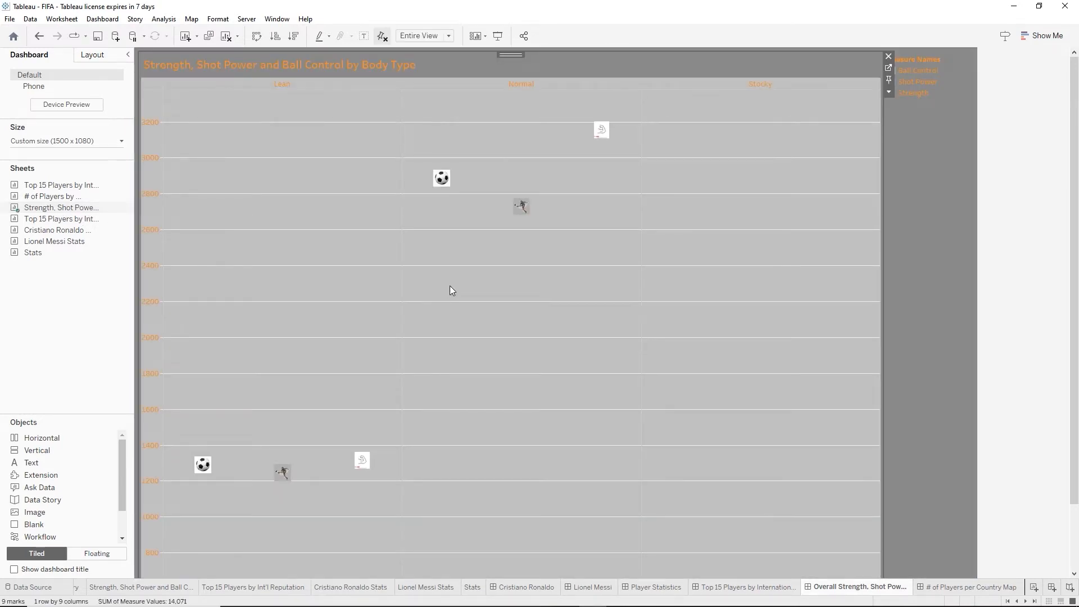
# Show the dashboard title on the Overall Strength dashboard and hide the title of the Strength, Shot Power and Ball Control sheet
pyautogui.moveTo(69, 603)
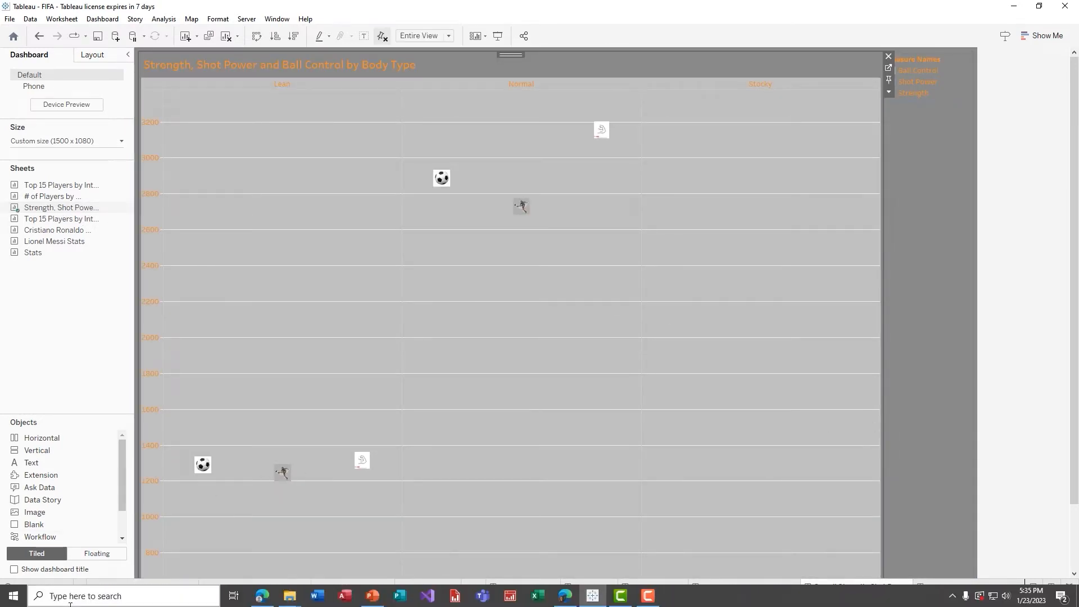
pyautogui.click(14, 569)
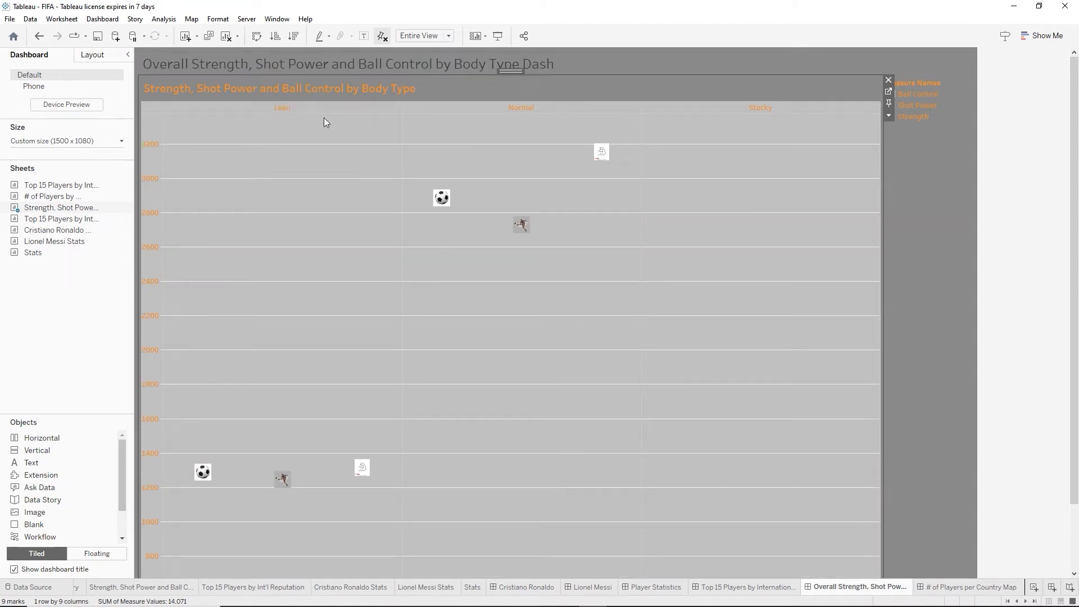
pyautogui.rightClick(413, 85)
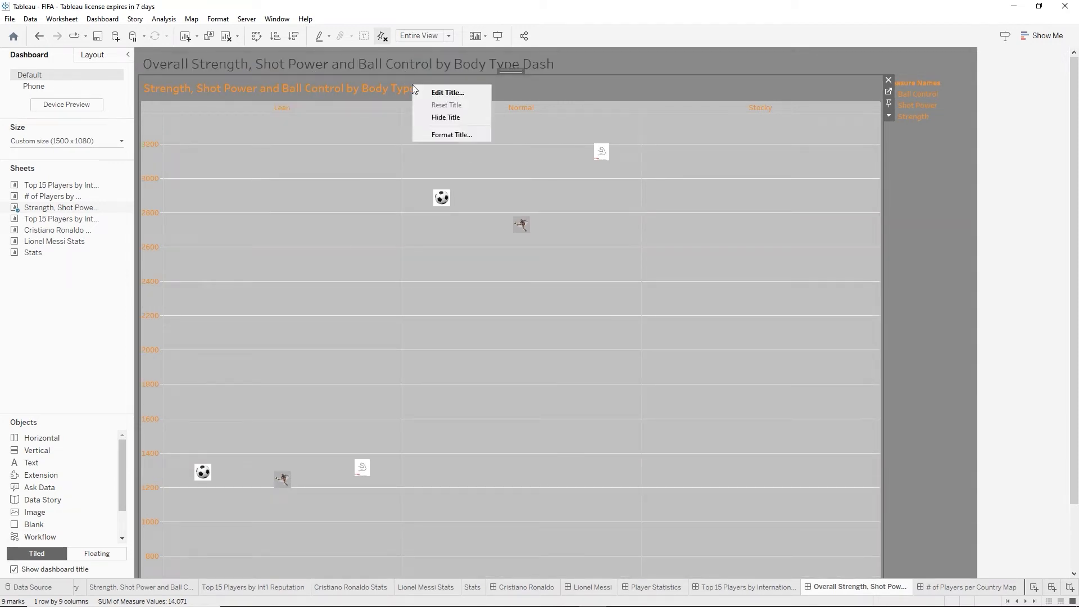
pyautogui.click(444, 118)
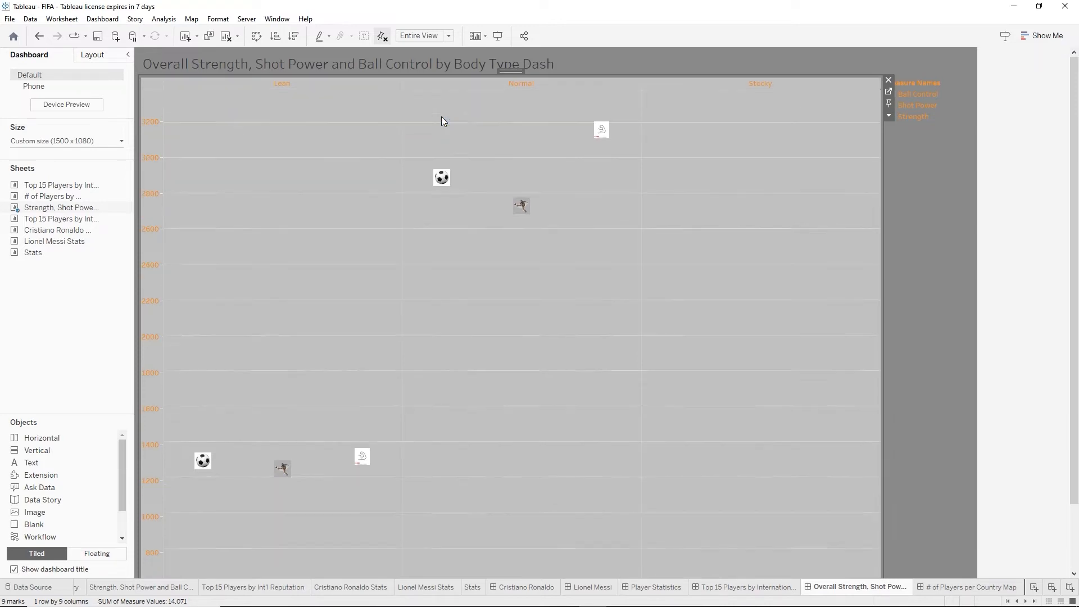
# Format the title of the Overall Strength, Shot Power and Ball Control by Body Type Dash dashboard as centered, bold and orange
pyautogui.doubleClick(299, 68)
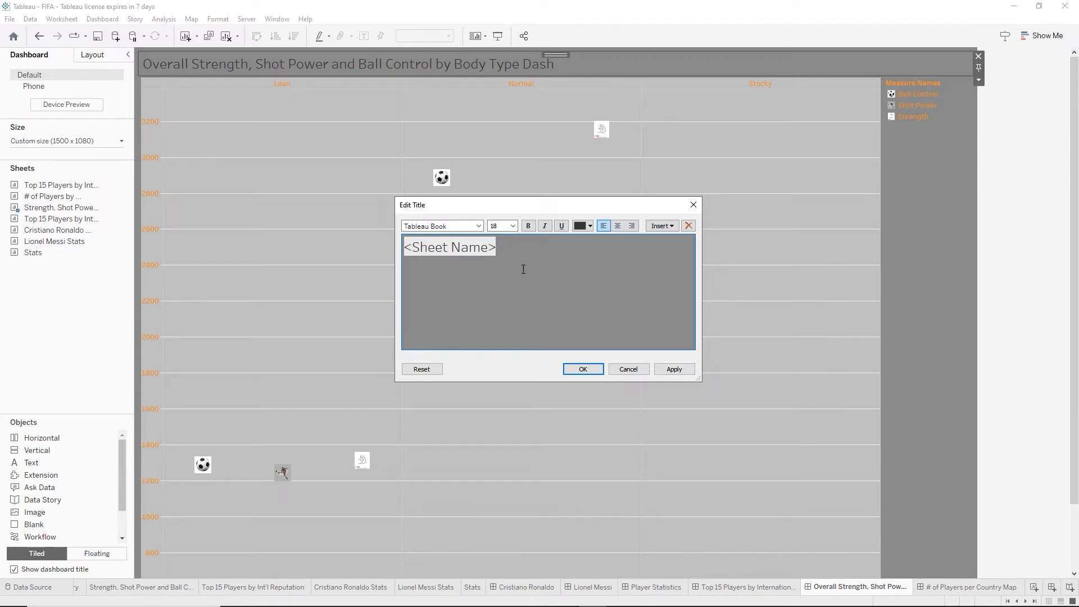
pyautogui.hotkey('ctrl', 'a')
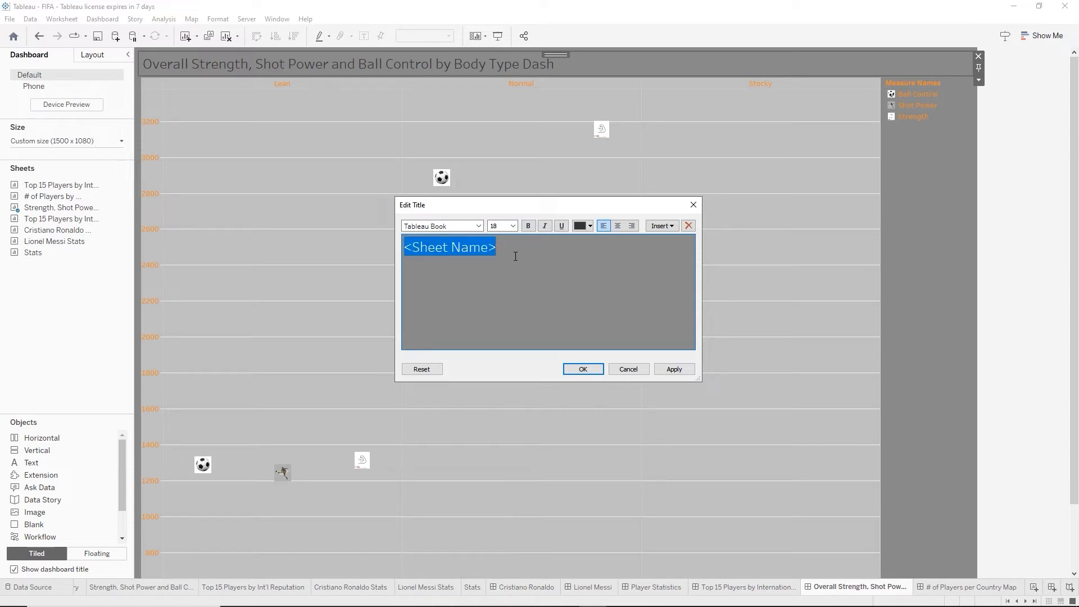
pyautogui.click(618, 225)
pyautogui.click(528, 226)
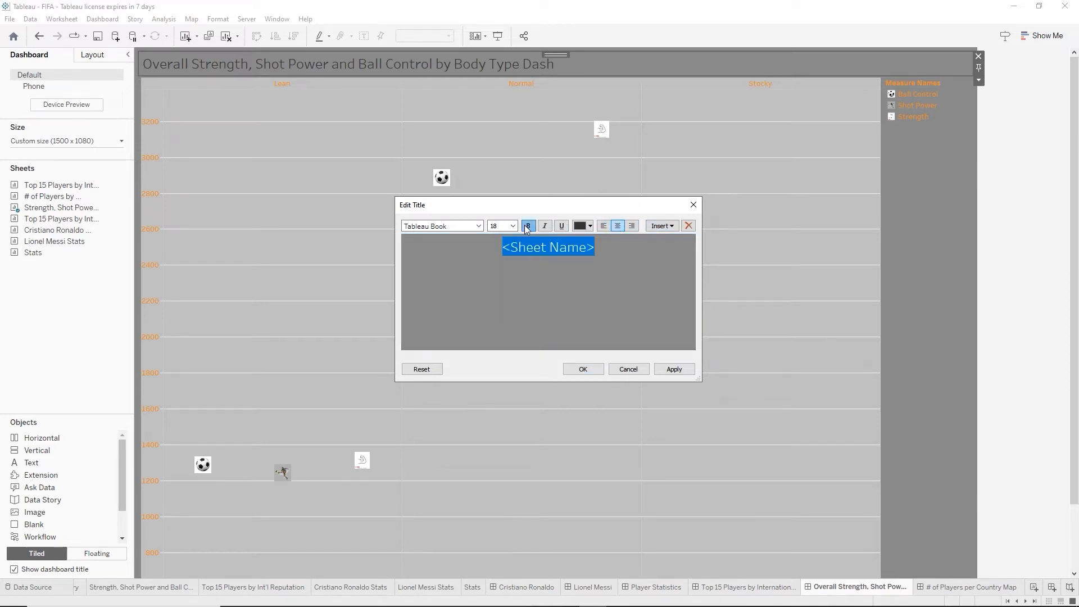
pyautogui.click(591, 226)
pyautogui.click(600, 238)
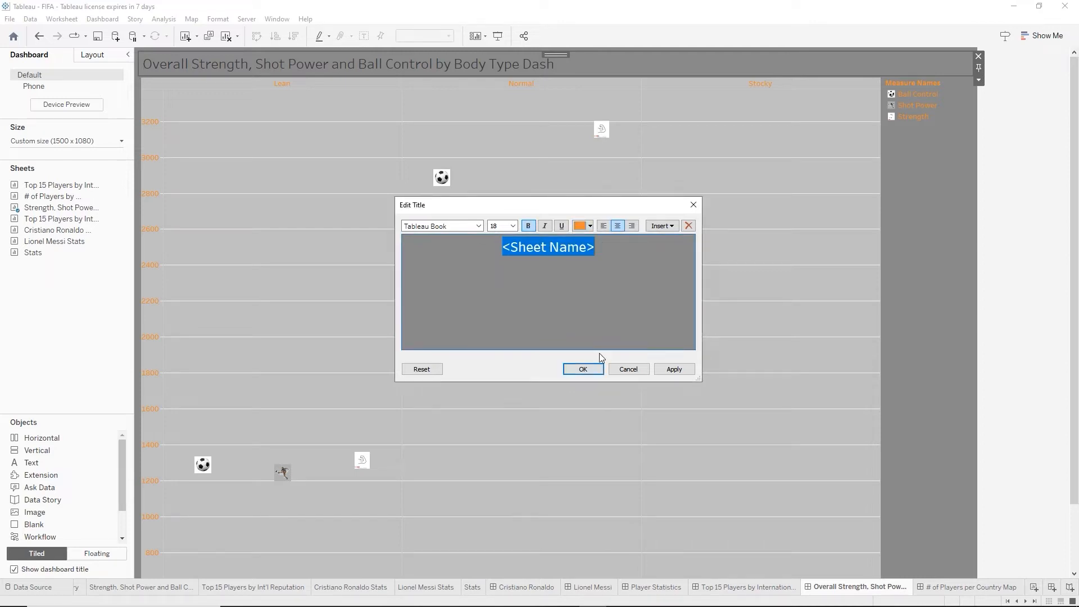
pyautogui.click(592, 369)
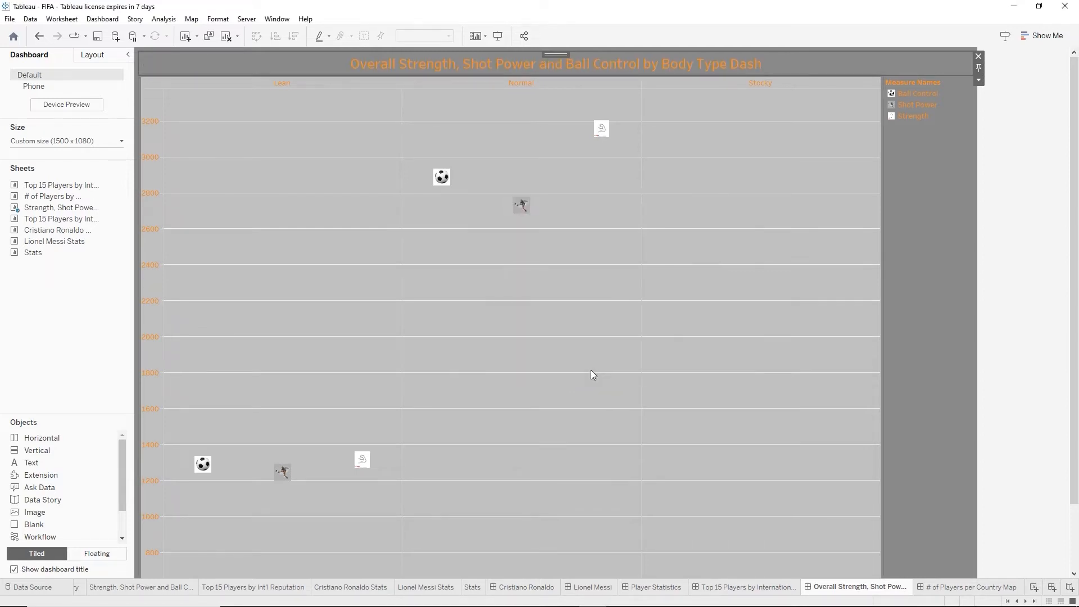
# Go to the # of Players per Country Map dashboard and add a new story to the workbook
pyautogui.click(974, 588)
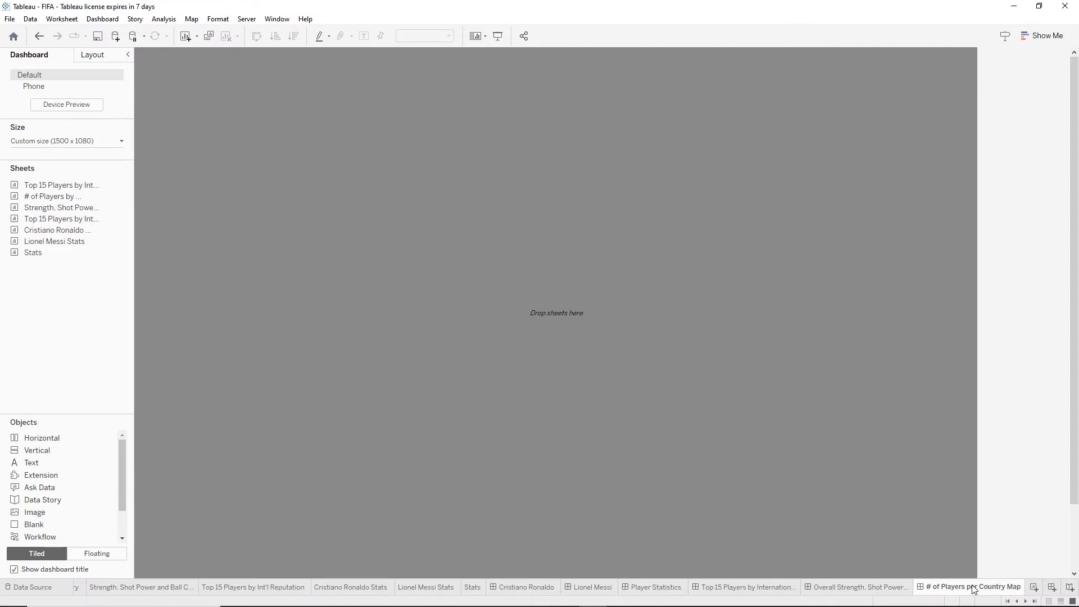
pyautogui.moveTo(963, 588)
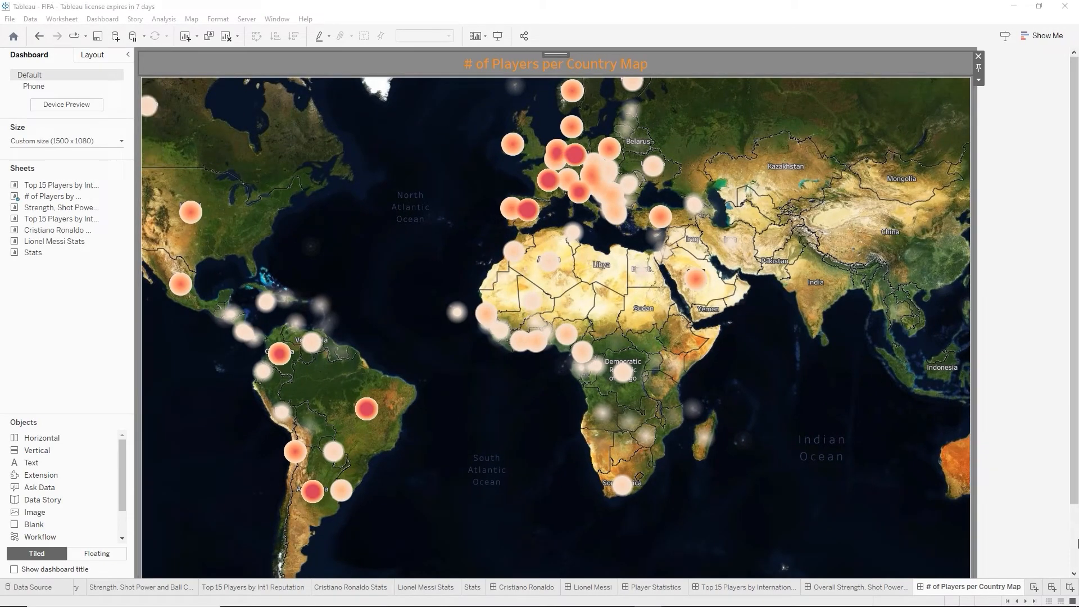
pyautogui.click(1069, 586)
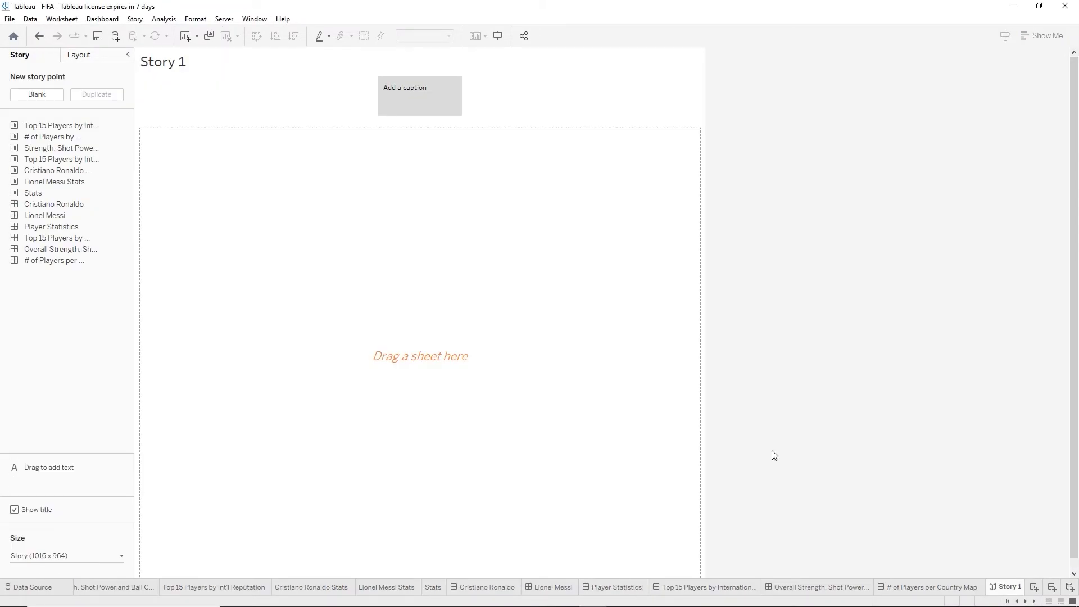
# Place the Cristiano Ronaldo dashboard in the story's first story point
pyautogui.moveTo(49, 241)
pyautogui.moveTo(52, 208)
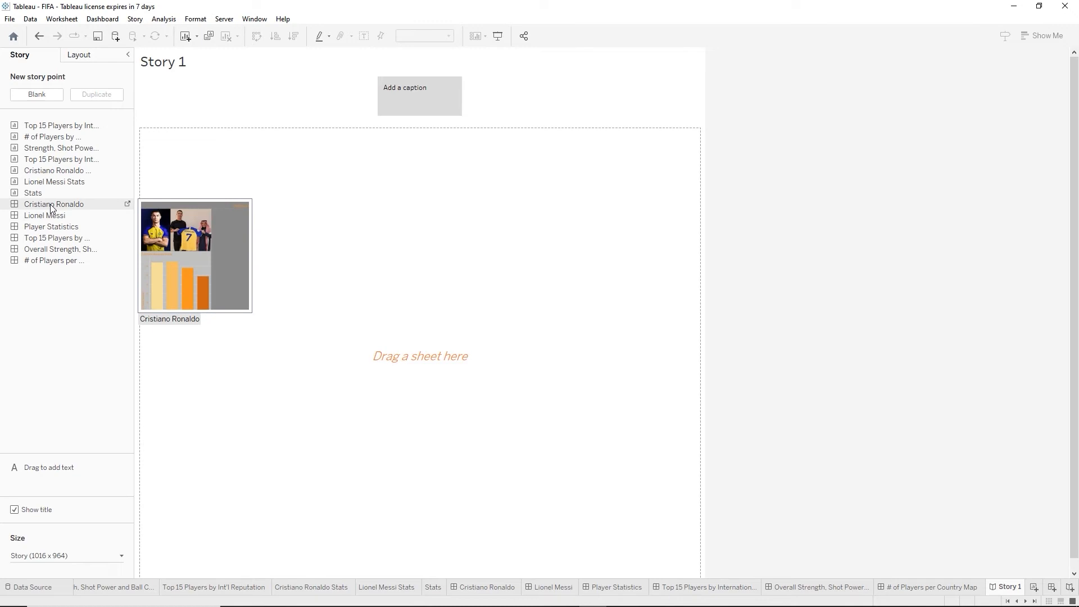
pyautogui.moveTo(51, 208); pyautogui.dragTo(188, 234)
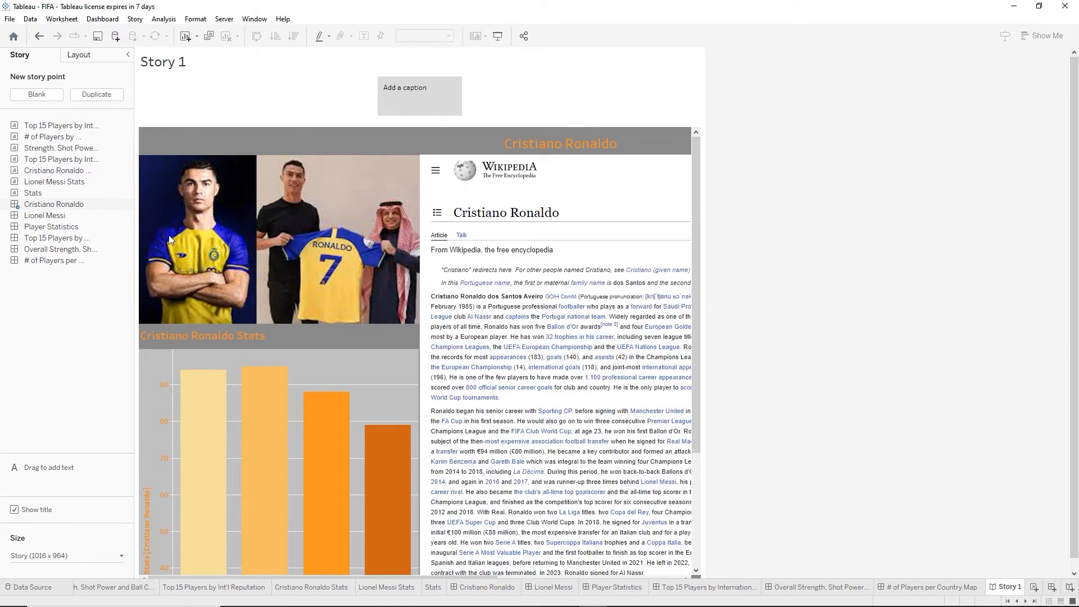
# Caption the story point "Cristiano has become very famous in the football arena. You can explore his stats and also go to his Wikipedia page!"
pyautogui.moveTo(389, 90)
pyautogui.write('Cristiano has become very famous in the football ')
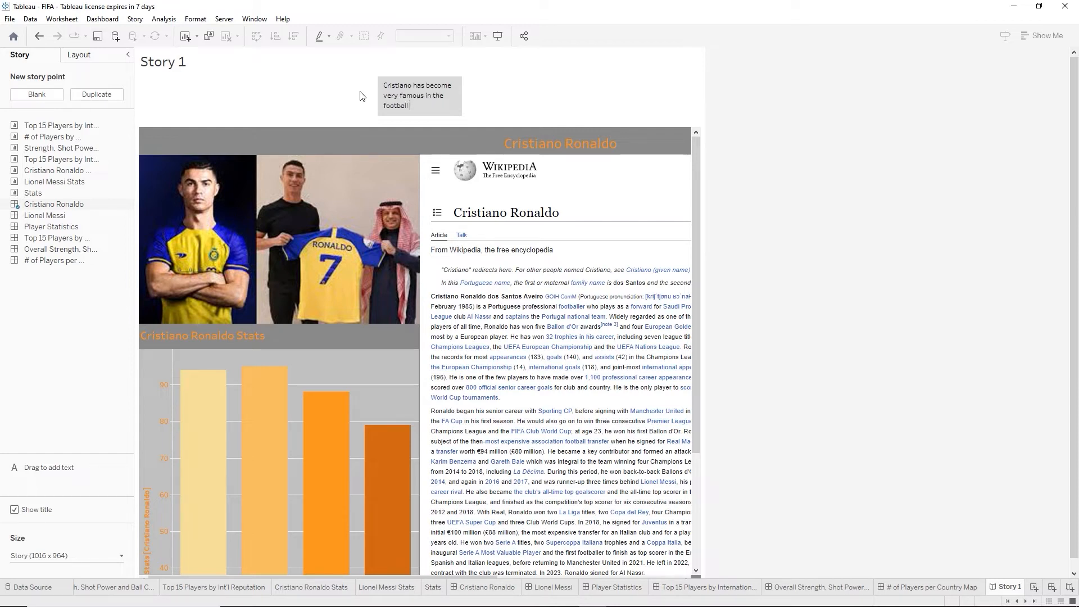
pyautogui.write('arena')
pyautogui.write('. You can explore')
pyautogui.write(' his s')
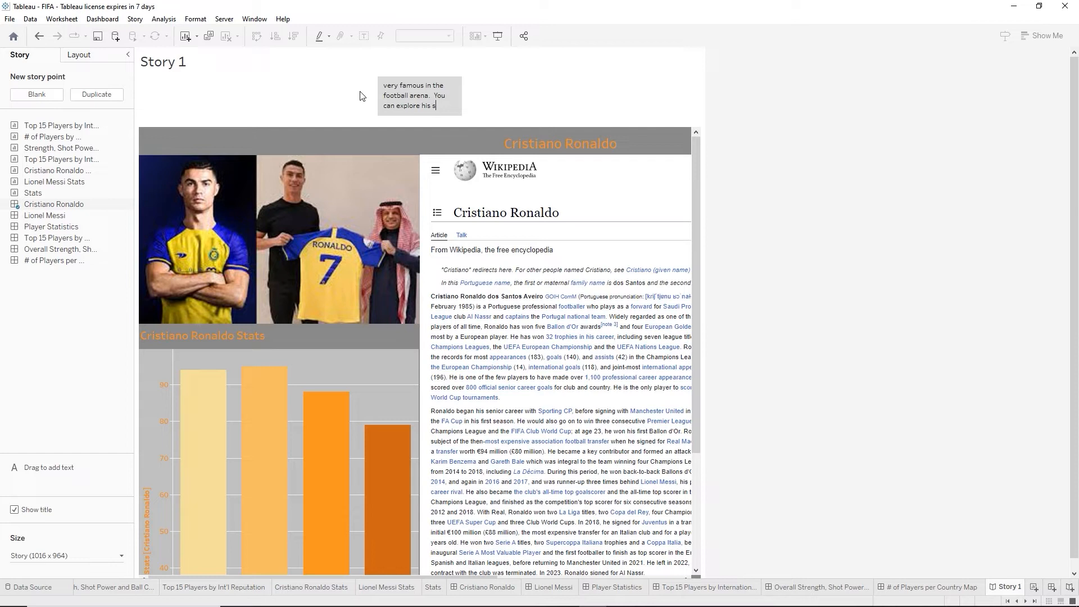
pyautogui.write('tats and also go to his Wikipedia page!')
pyautogui.click(376, 92)
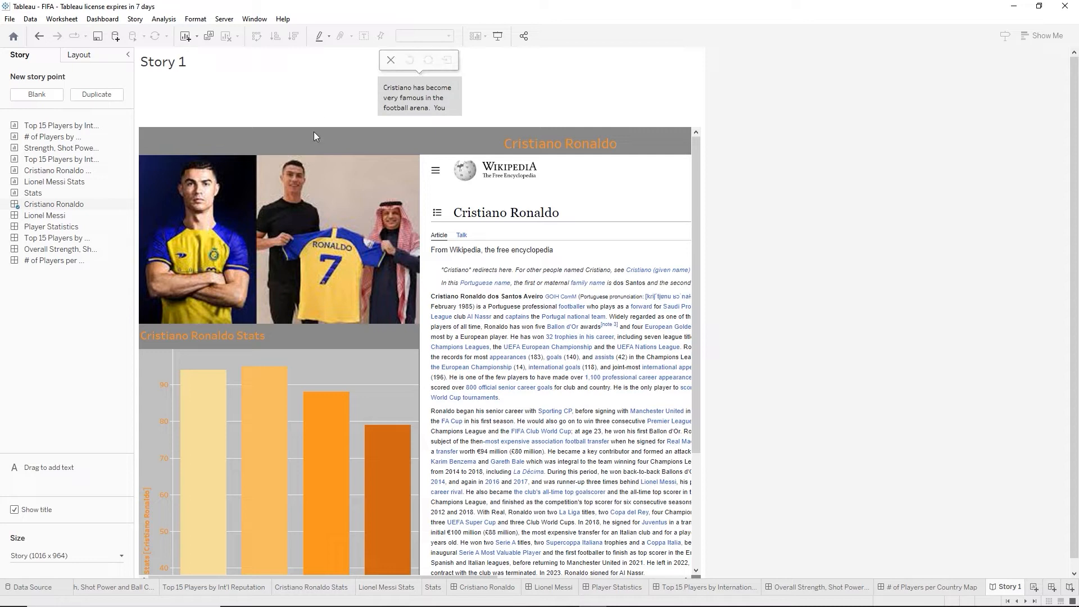
# Set the story's fixed size to a width of 1500 px and a height of 1080 px
pyautogui.click(44, 555)
pyautogui.doubleClick(29, 537)
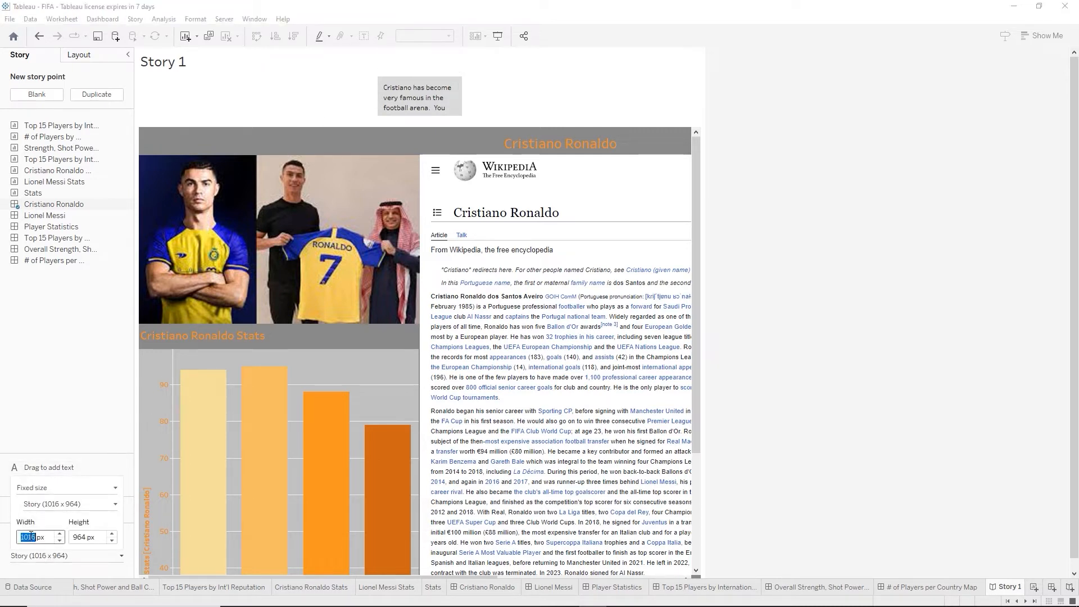
pyautogui.write('1500')
pyautogui.press('Tab')
pyautogui.write('108')
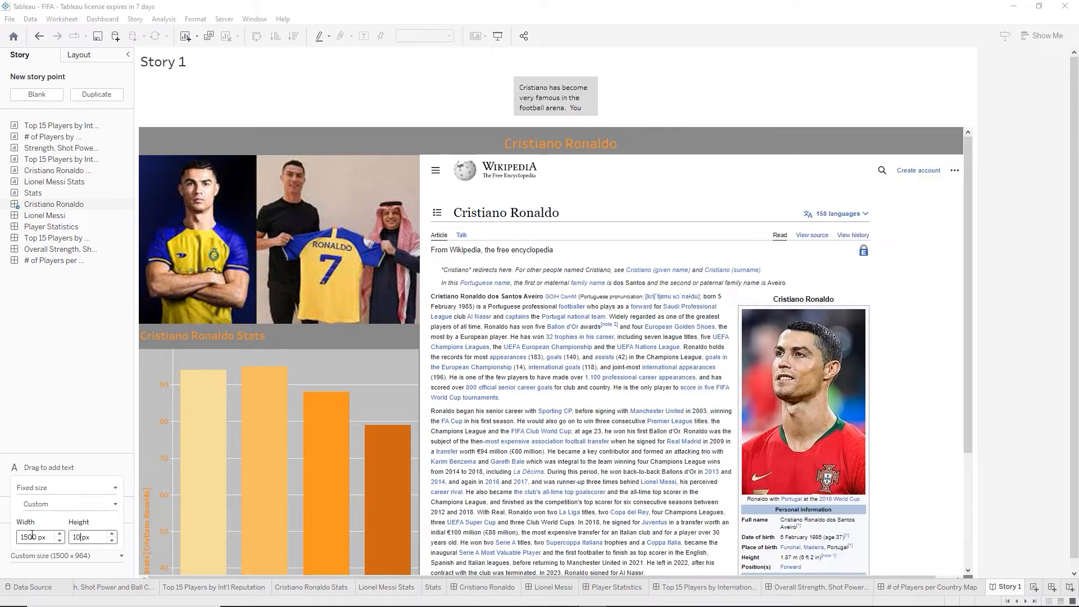
pyautogui.write('0')
pyautogui.press('Return')
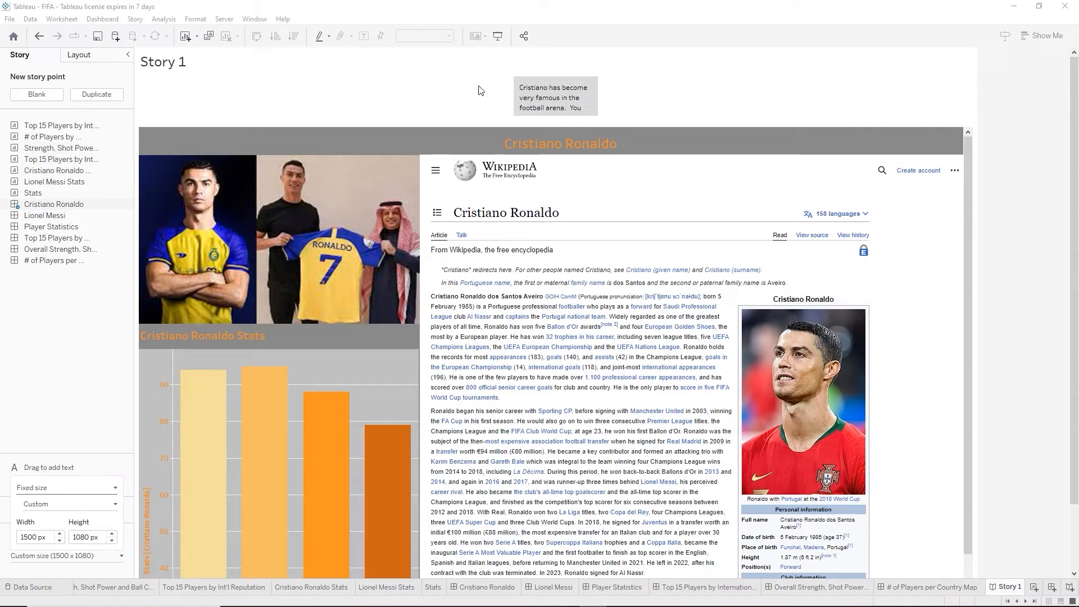
# Widen the story point's caption box so its text fits on about three lines
pyautogui.click(584, 90)
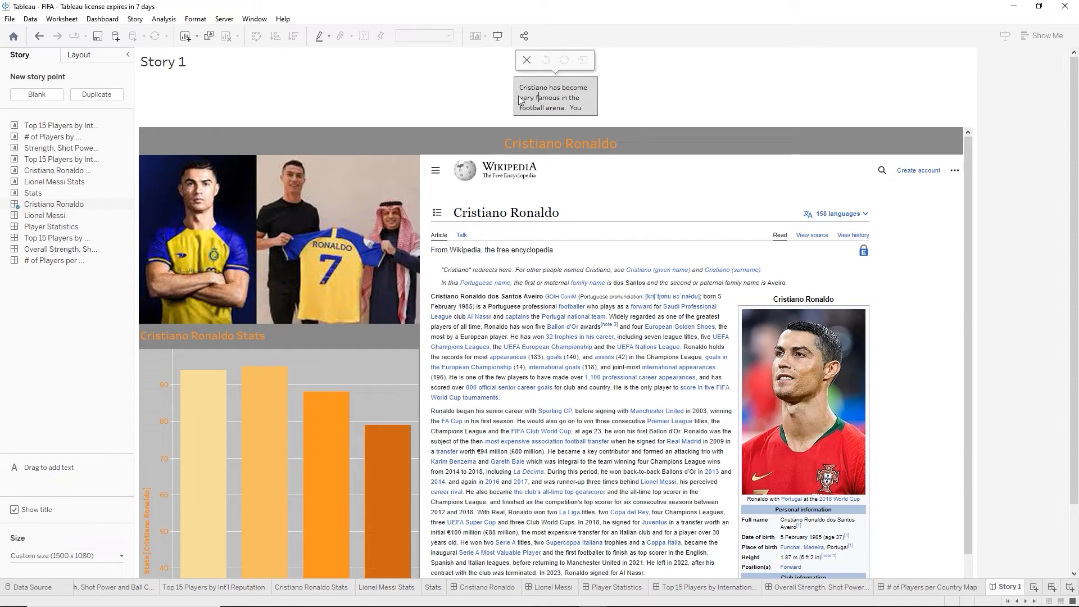
pyautogui.moveTo(512, 97); pyautogui.dragTo(428, 88)
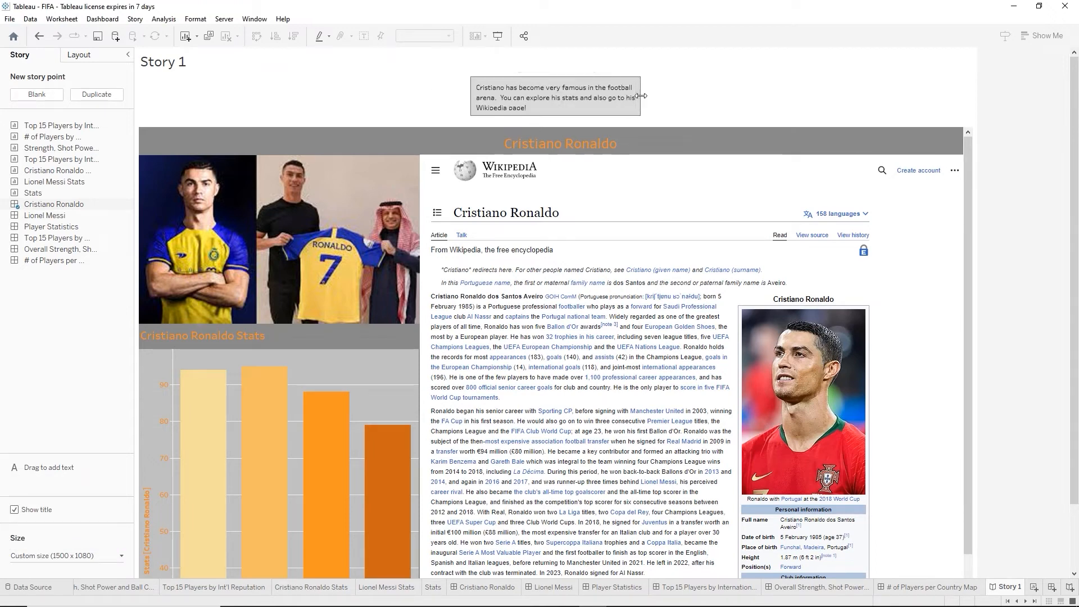
pyautogui.moveTo(644, 97); pyautogui.dragTo(669, 99)
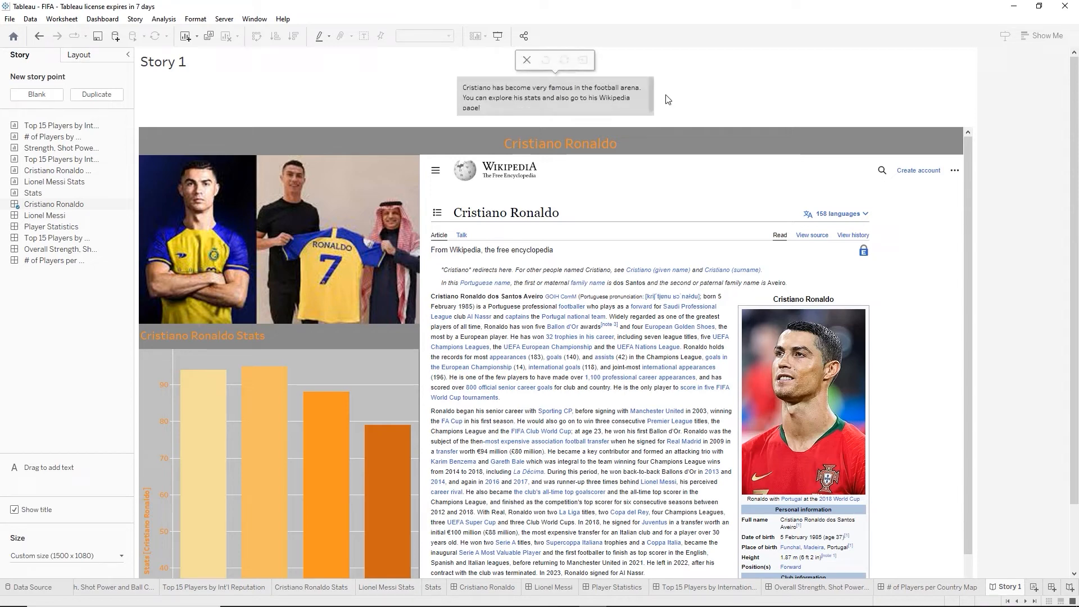
# Format the story with dark gray default shading
pyautogui.click(130, 25)
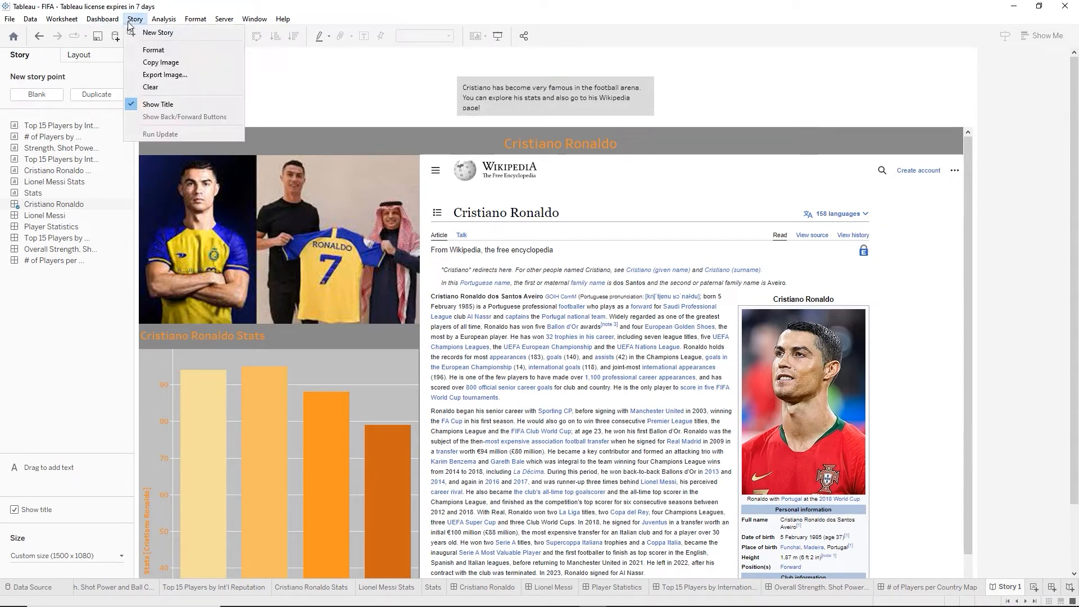
pyautogui.click(153, 50)
pyautogui.click(121, 90)
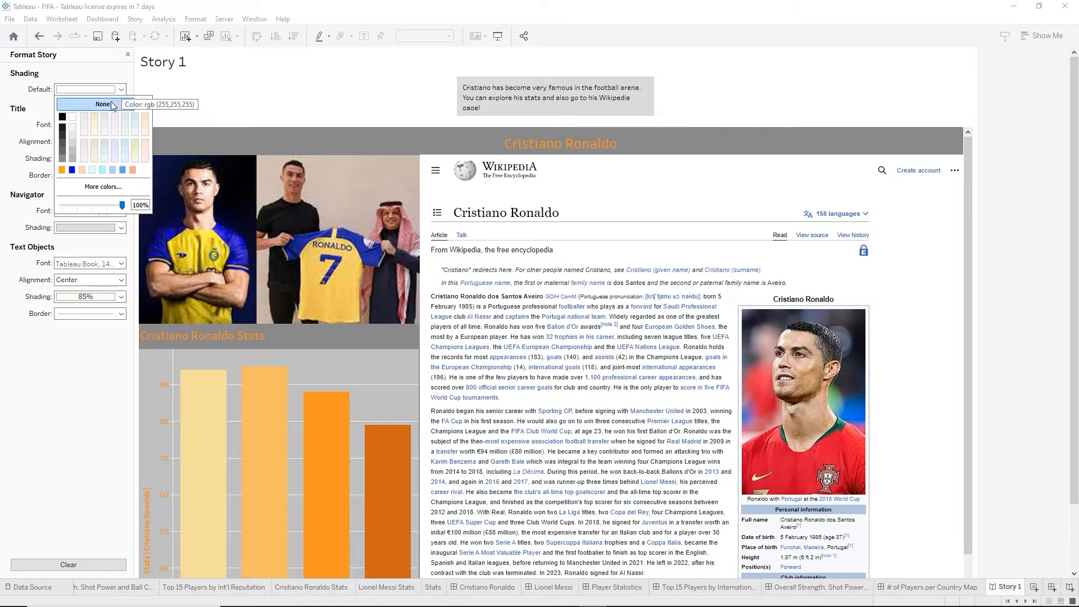
pyautogui.click(63, 143)
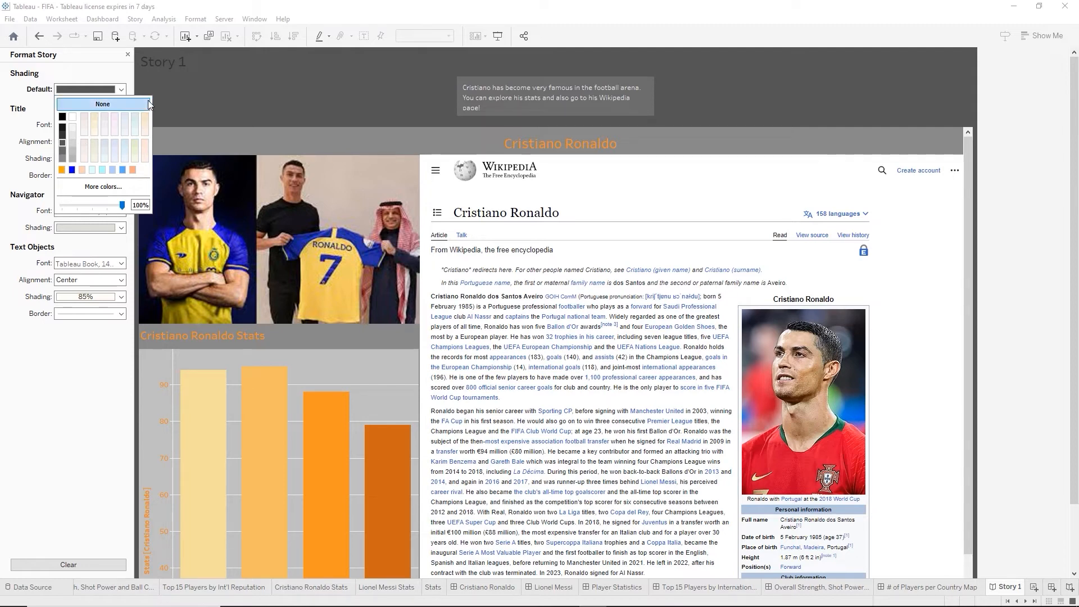
pyautogui.click(222, 86)
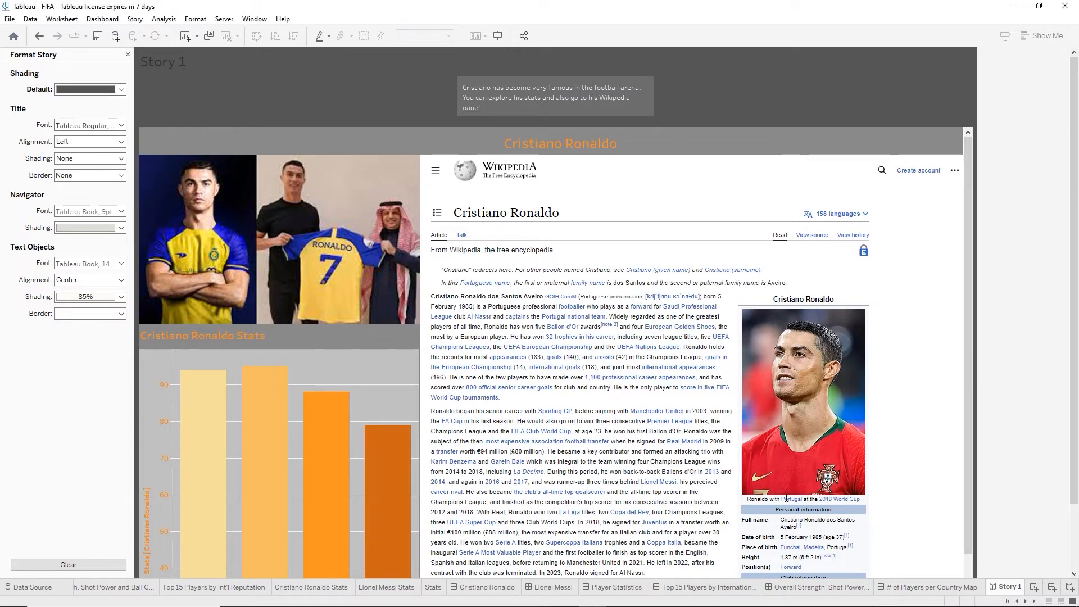
# Rename the Story 1 sheet as FIFA Story and close the story formatting options
pyautogui.doubleClick(1009, 587)
pyautogui.moveTo(967, 589)
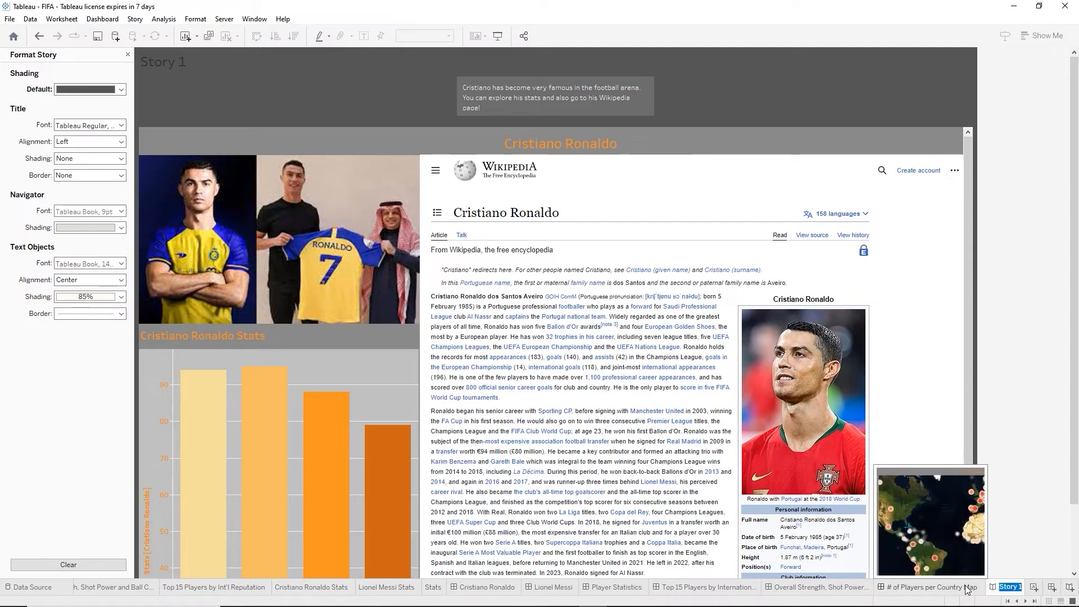
pyautogui.write('FIFA')
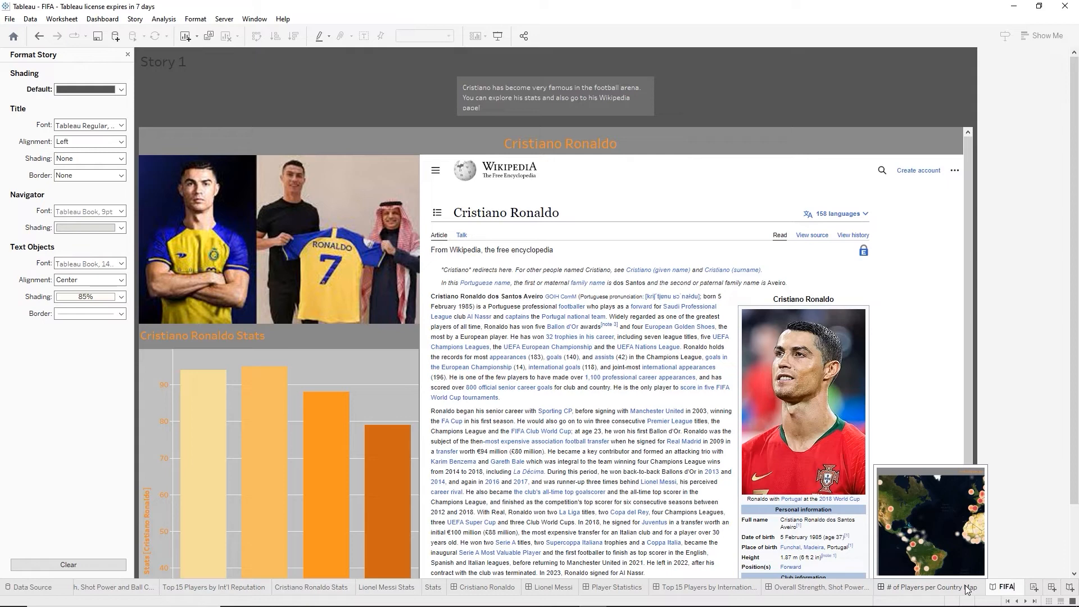
pyautogui.write(' Story')
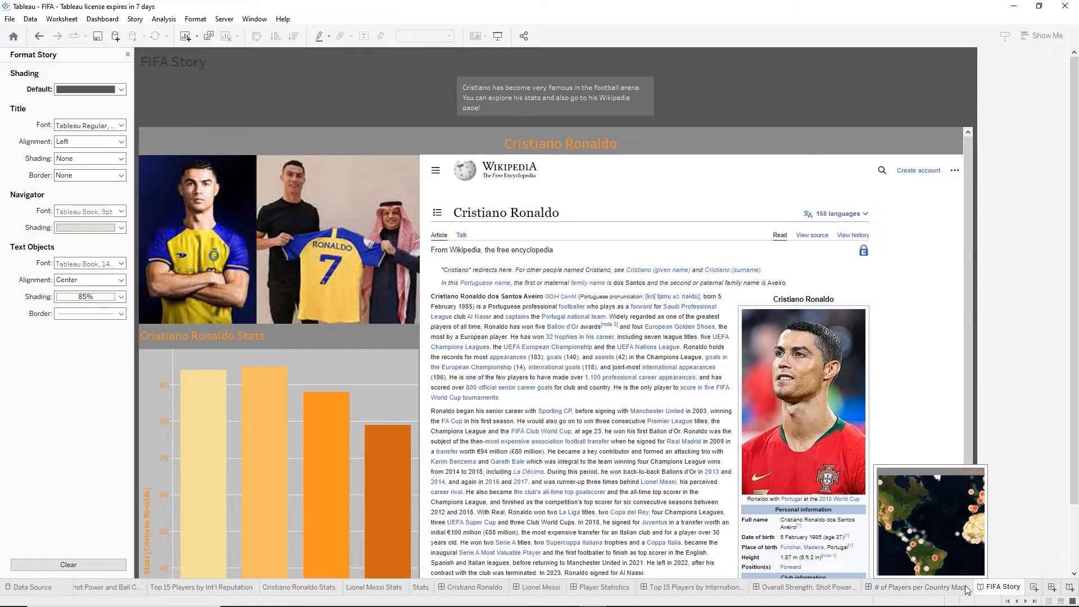
pyautogui.press('Return')
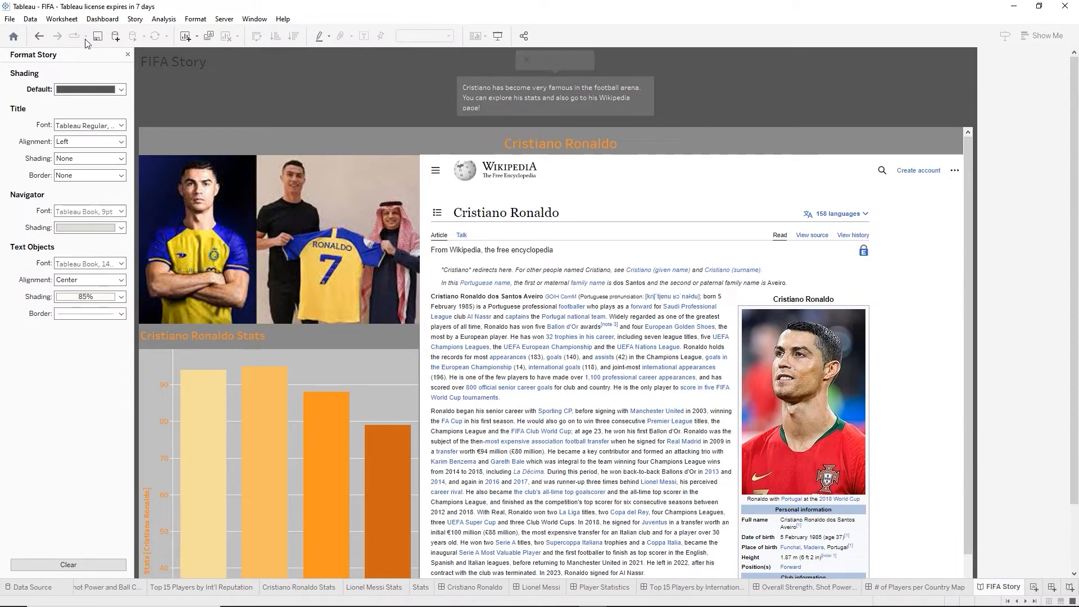
pyautogui.click(128, 54)
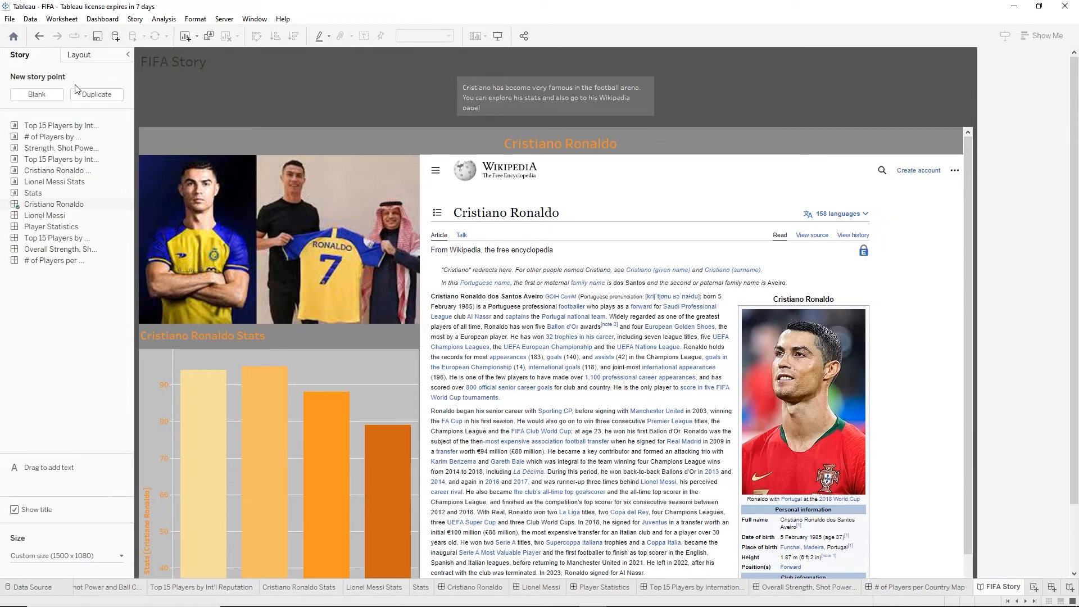
# Add a Lionel Messi dashboard story point captioned "Lionel has been famous in football for awhile. You can also explore his stats and go to his Wikipedia page!"
pyautogui.click(48, 96)
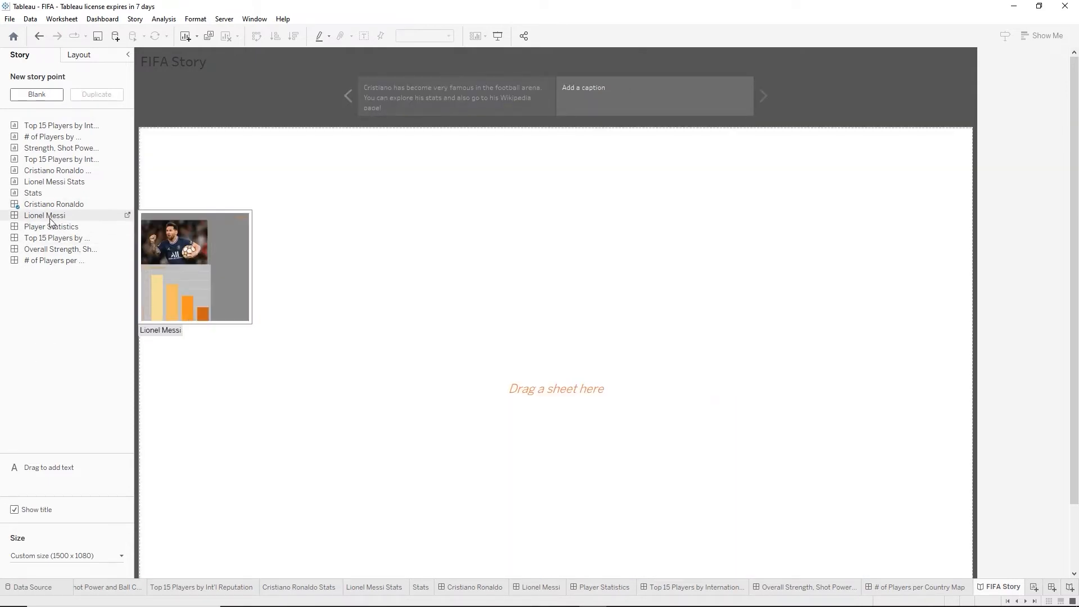
pyautogui.moveTo(49, 218); pyautogui.dragTo(312, 255)
pyautogui.moveTo(636, 92)
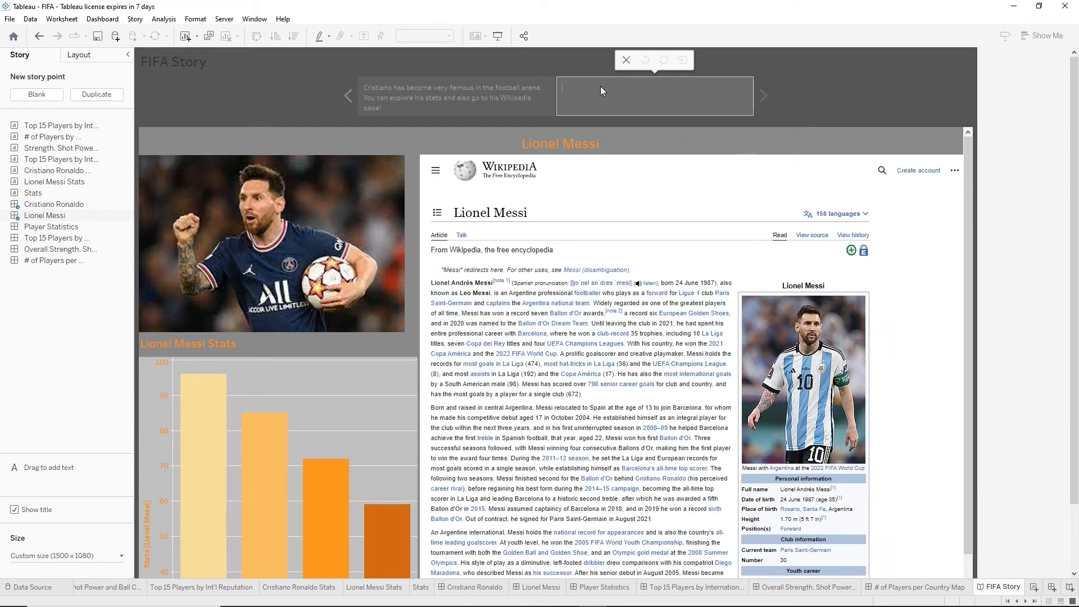
pyautogui.click(568, 80)
pyautogui.write('Lion')
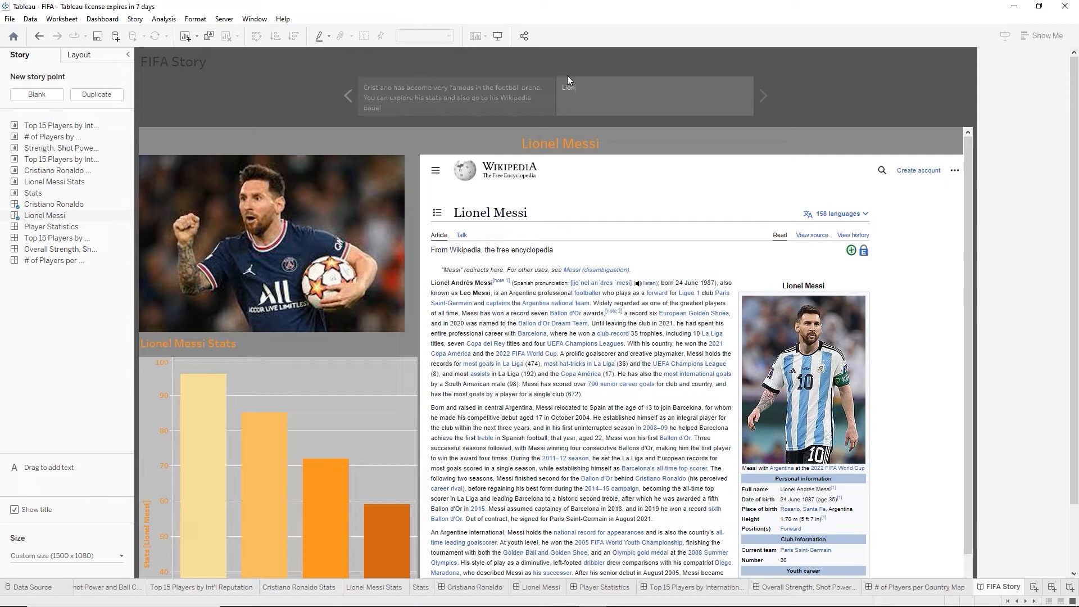
pyautogui.write('el has been famous i')
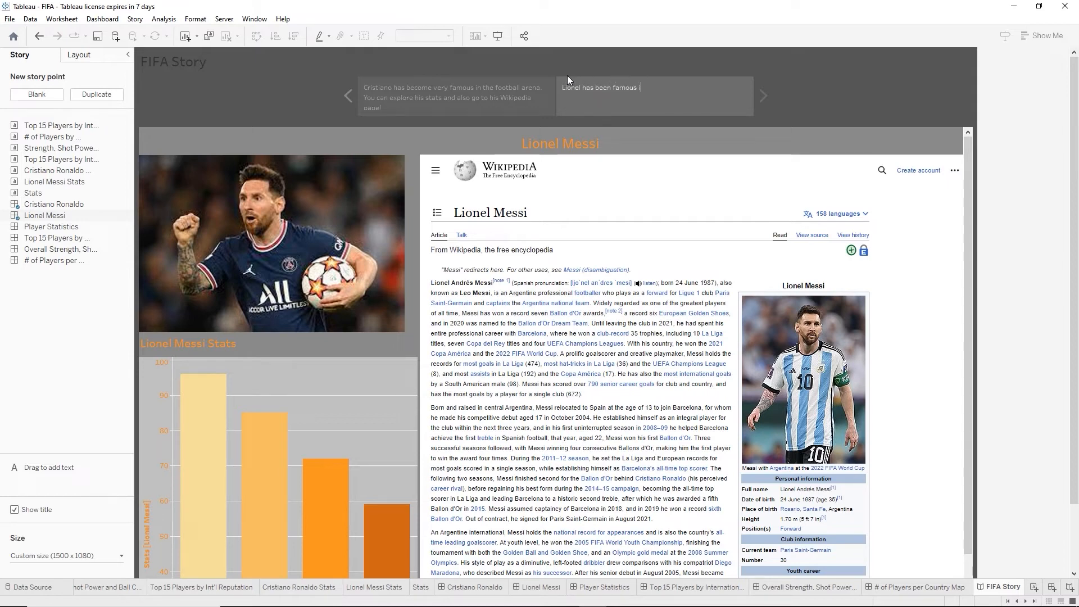
pyautogui.write('n football for awhile')
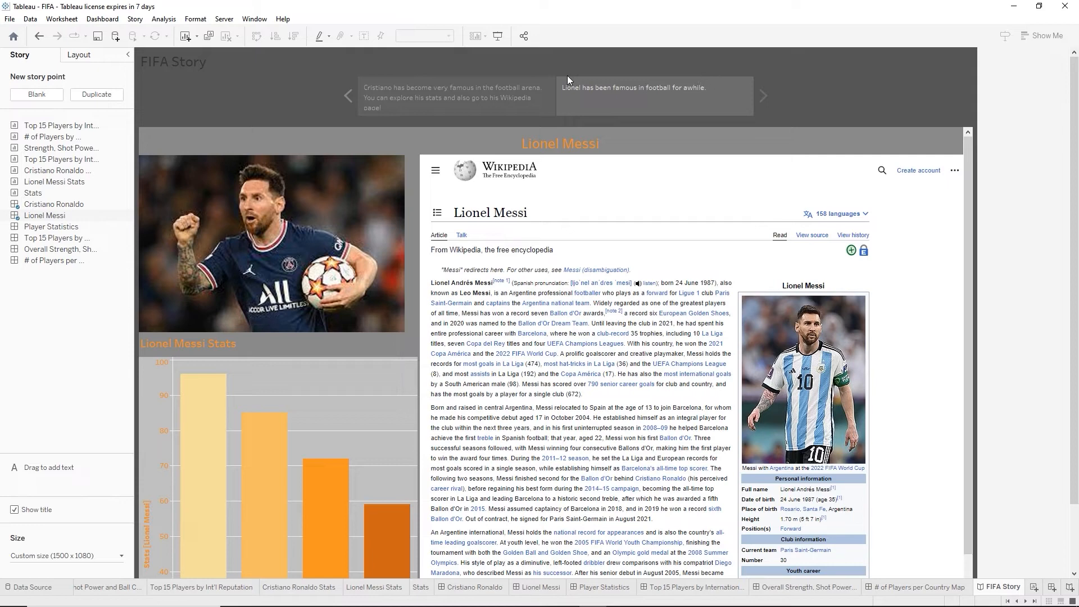
pyautogui.write('.  You can also explore his stats and go to his Wikipedia page!')
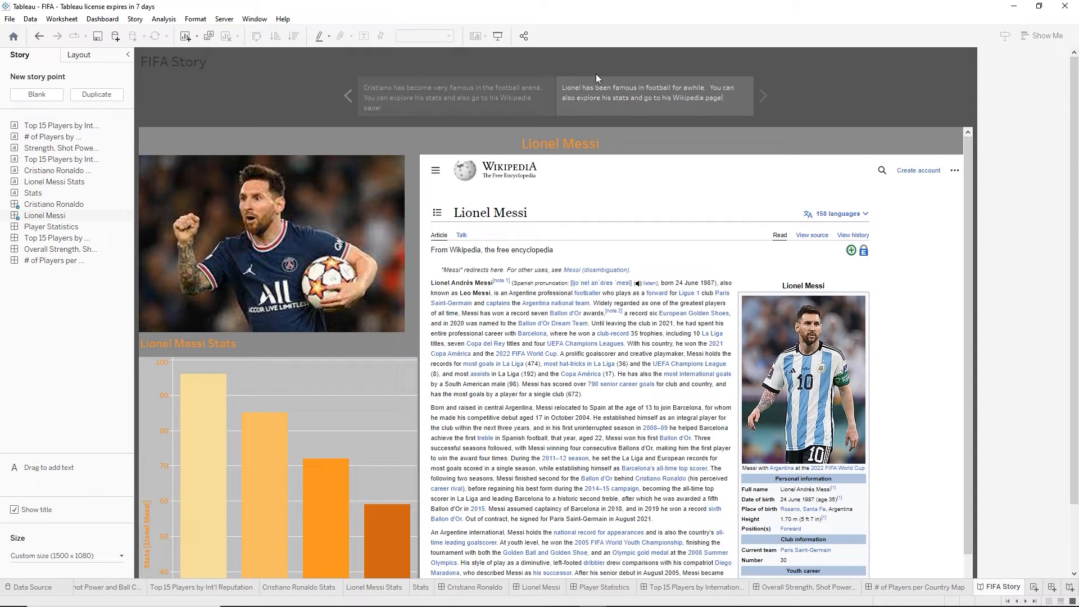
# Add a Player Statistics story point captioned "You can view statistics for all players in this visualization. It's measuring averages for ball control, shot power, stamina, and strength."
pyautogui.click(58, 97)
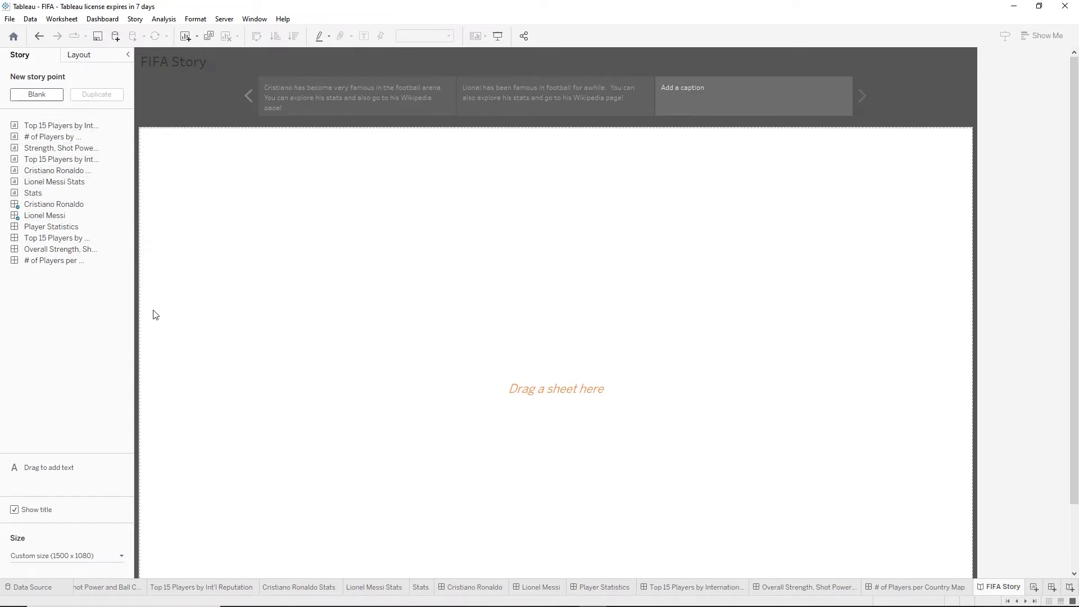
pyautogui.moveTo(67, 226); pyautogui.dragTo(345, 246)
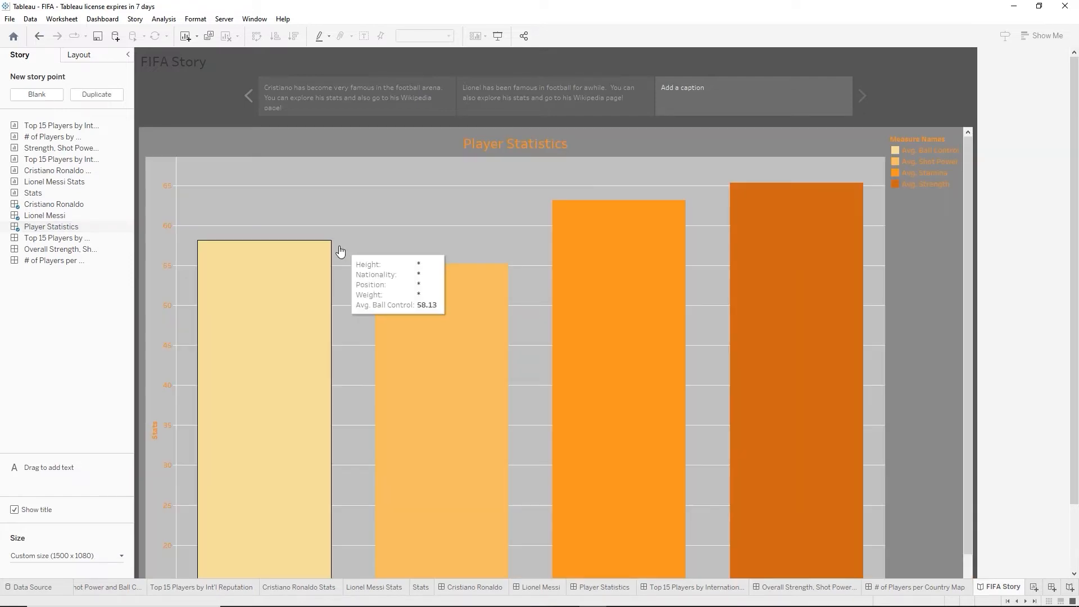
pyautogui.doubleClick(699, 87)
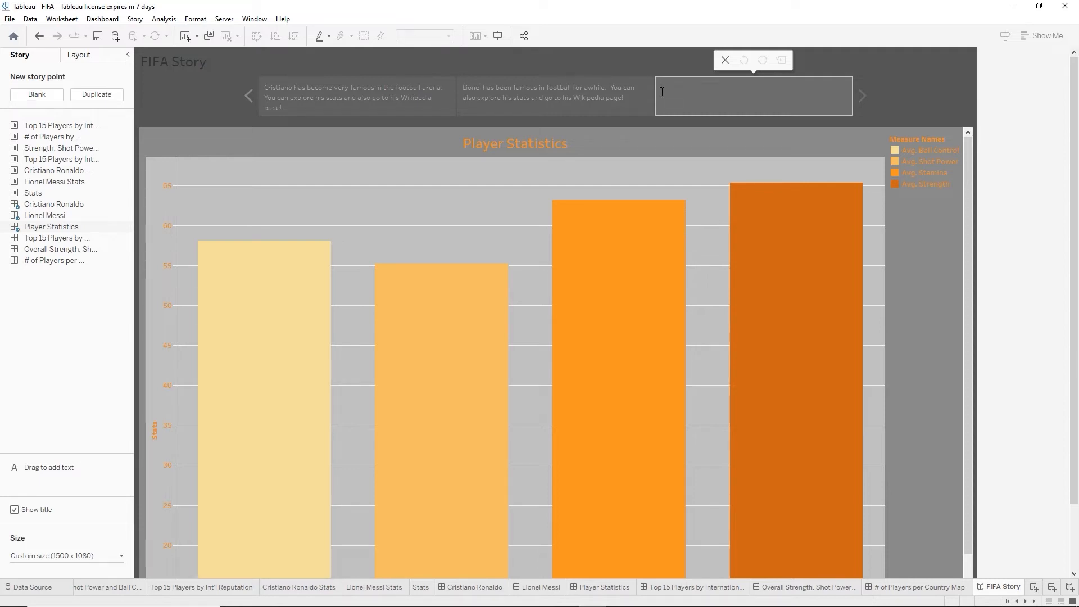
pyautogui.write('You can view statistics for all players in this visualization.')
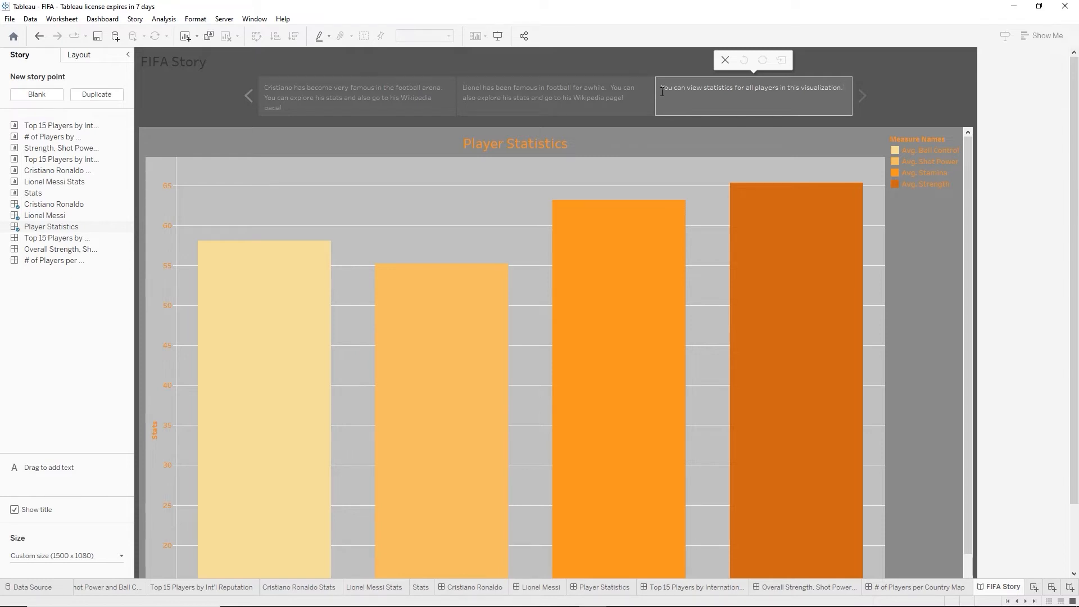
pyautogui.write(" It's measuring averages for ball control, shot power, st")
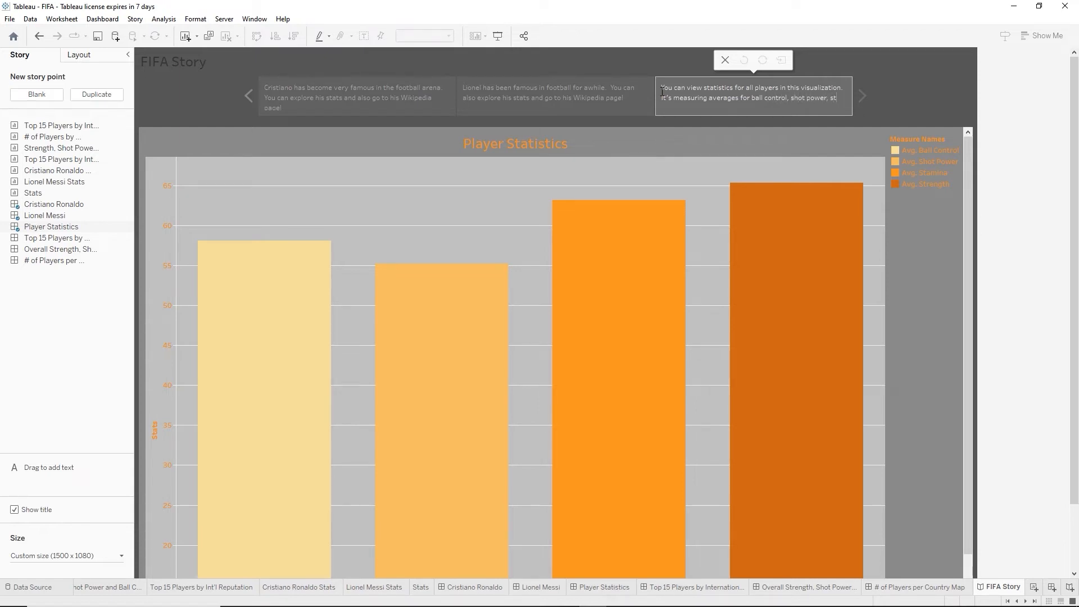
pyautogui.write('amina, and')
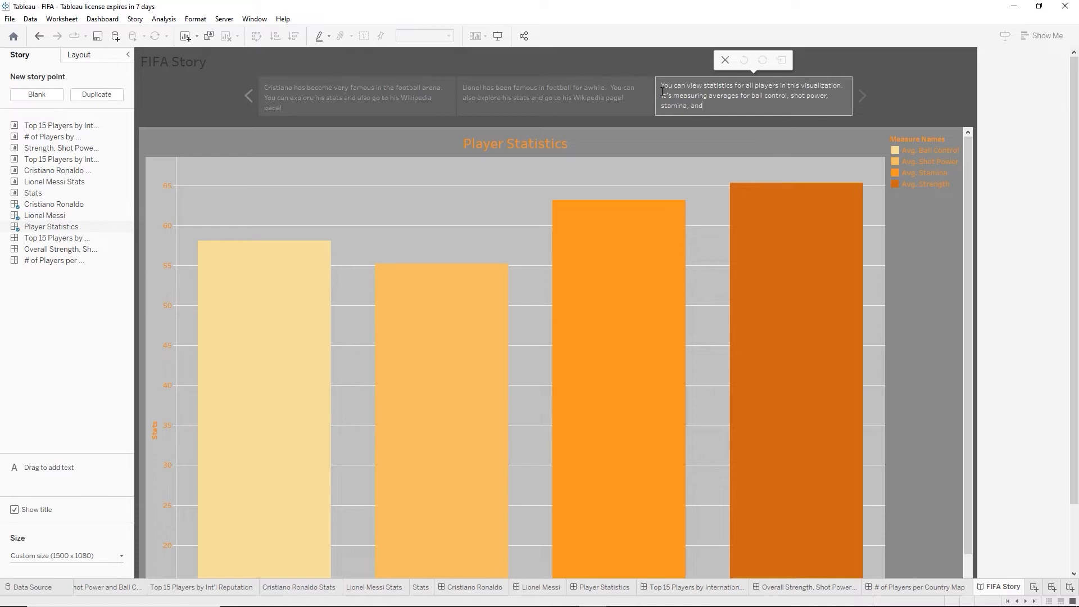
pyautogui.write(' strength.')
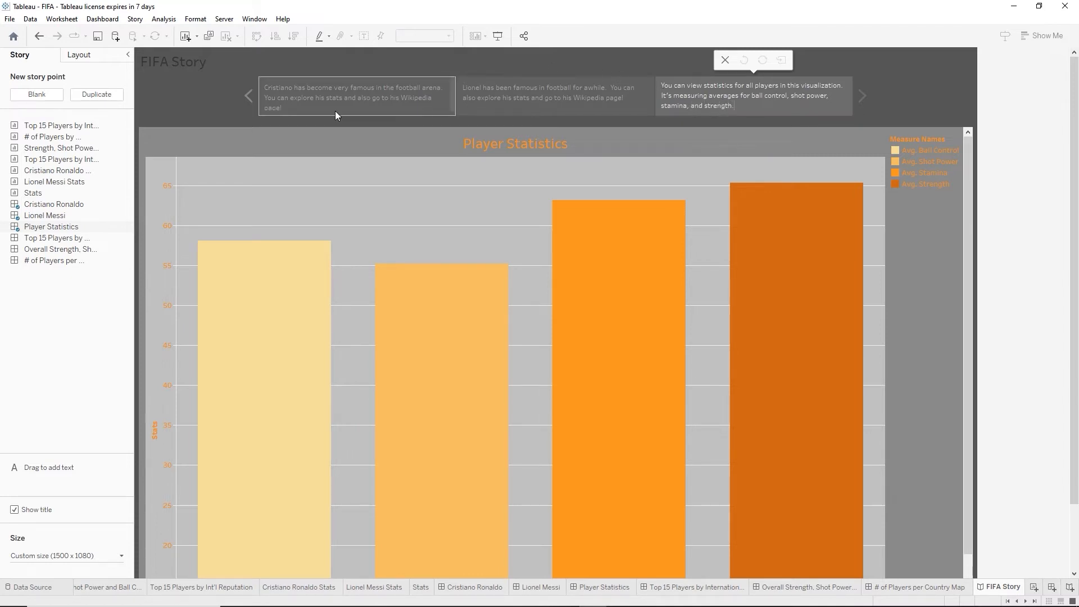
# Add a blank story point and place the Top 15 Players by International Reputation dashboard in it
pyautogui.click(36, 94)
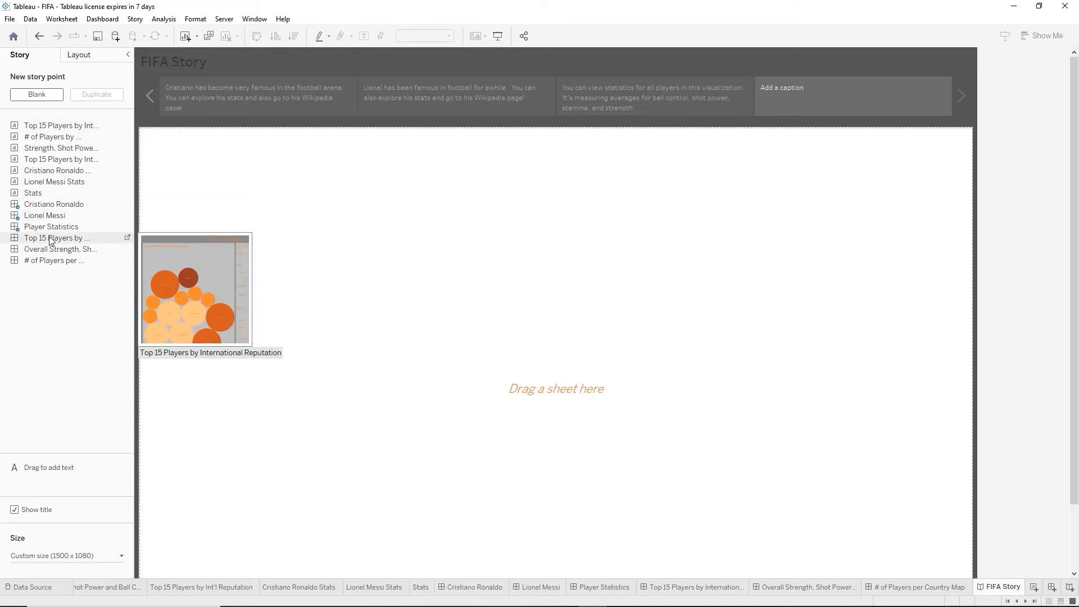
pyautogui.moveTo(50, 240); pyautogui.dragTo(238, 238)
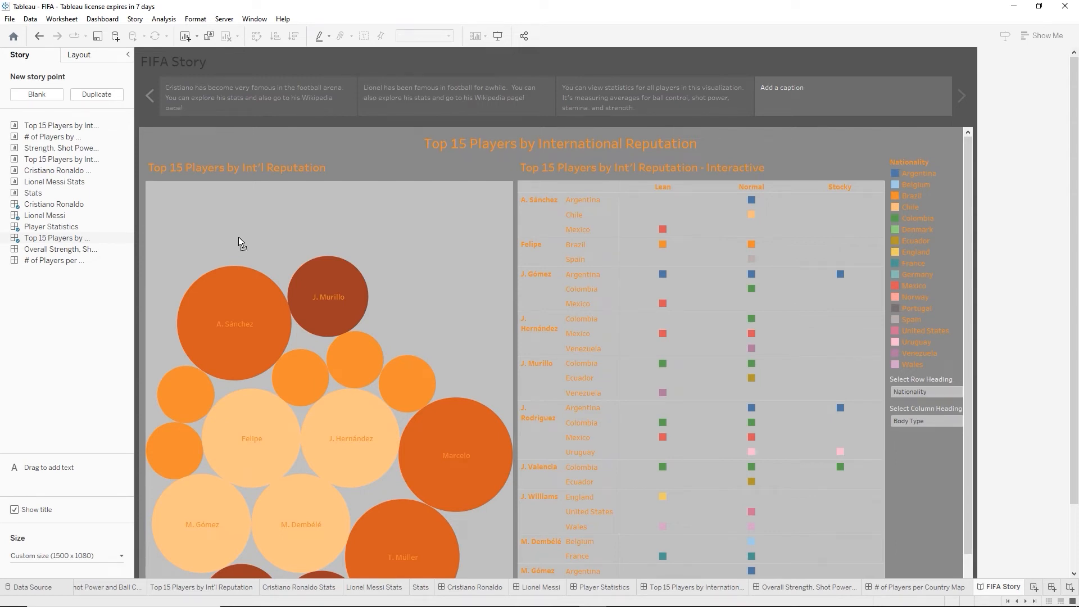
# Caption the story point "On the left, you have a bubble graph with clusters for the Top 15 players by their internationl reputations. On the right"
pyautogui.doubleClick(815, 84)
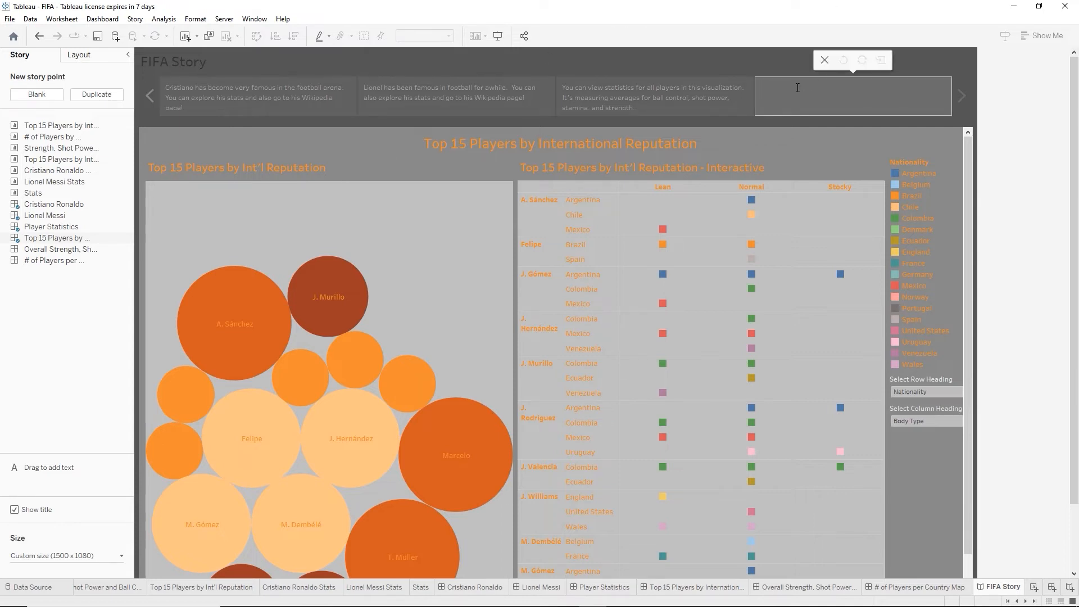
pyautogui.write('On the left')
pyautogui.write(', you have')
pyautogui.write(' a bub')
pyautogui.write('ble graph w')
pyautogui.write('ith clus')
pyautogui.write('ters for the Top')
pyautogui.write(' 15 players')
pyautogui.write(' by their')
pyautogui.write(' interna')
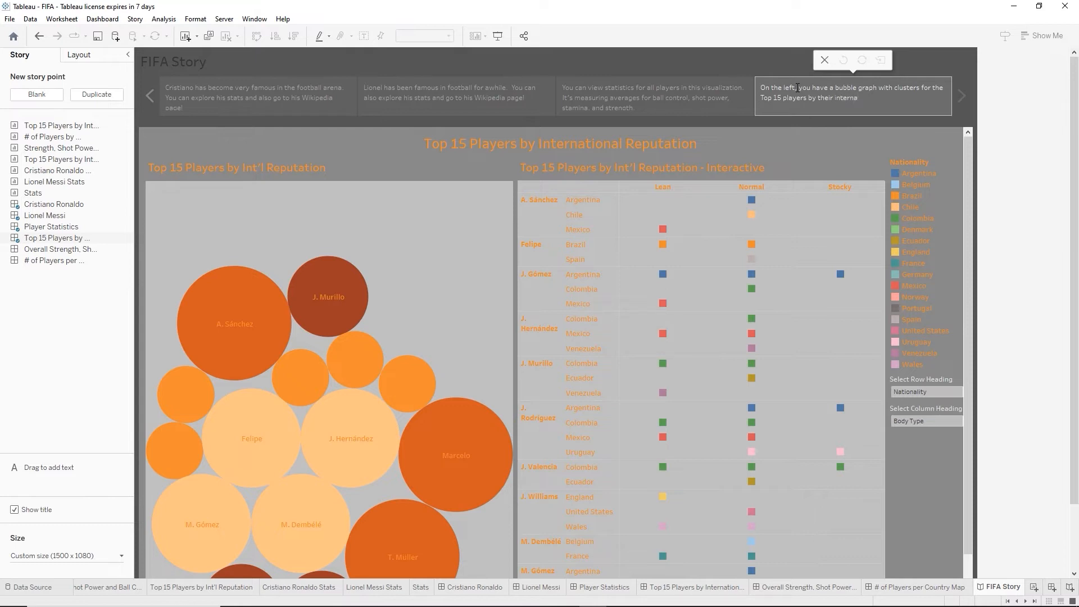
pyautogui.write('tionl reputations.  On the right')
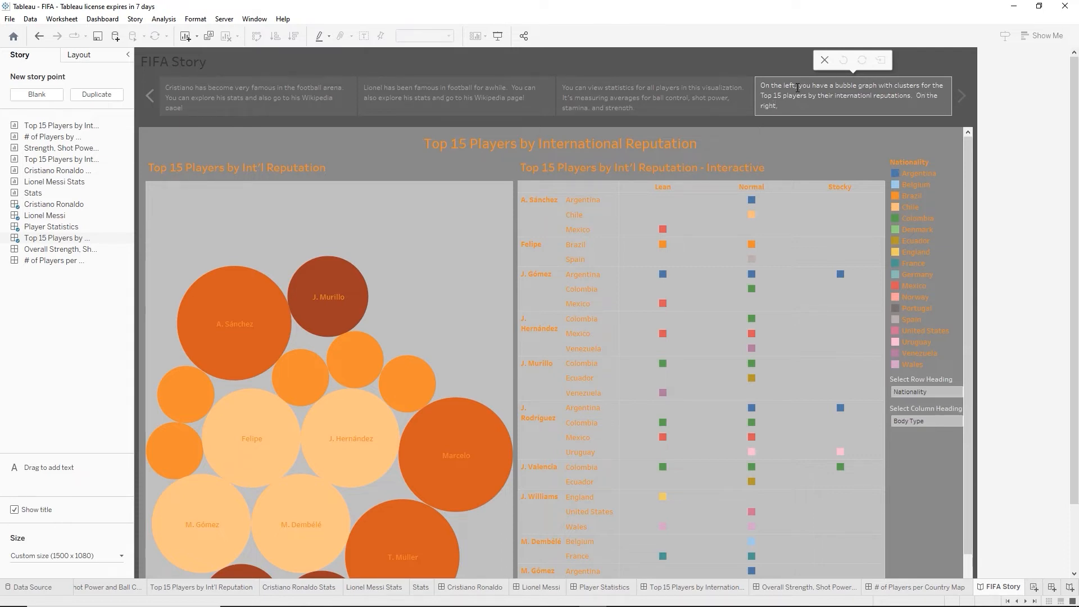
# Finish the caption with ", there is an interactive graph where you can use the Select Row and Select Column Heading parameters to change what the graph is showing."
pyautogui.write(', there is an')
pyautogui.write(' interactive gra')
pyautogui.write('ph where you can')
pyautogui.write(' use the Sel')
pyautogui.write('ect R')
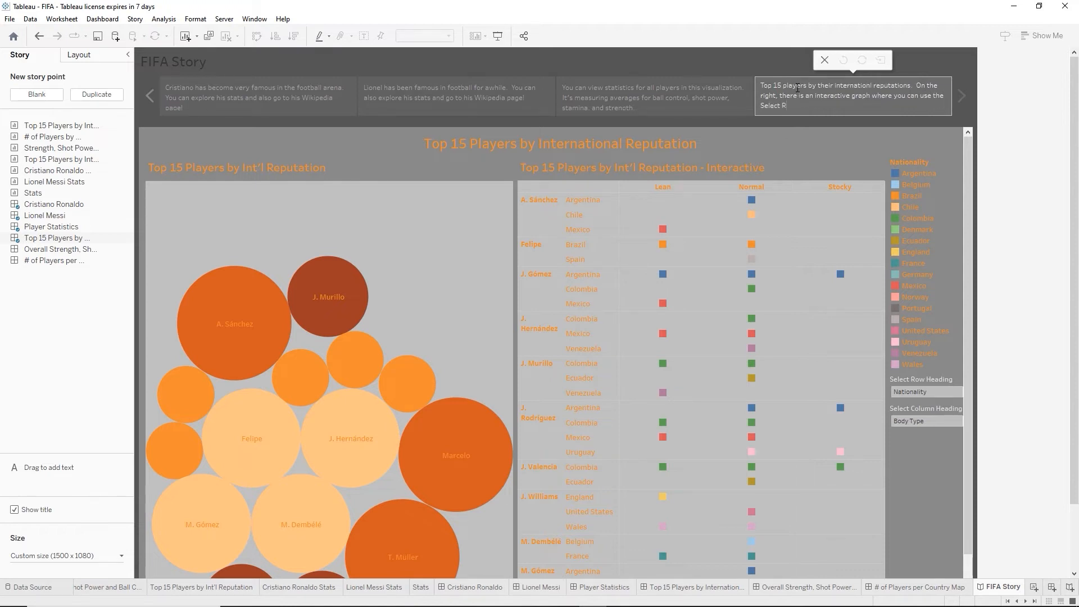
pyautogui.write('ow and Se')
pyautogui.write('lect Colum')
pyautogui.write('n Heading')
pyautogui.write(' paramet')
pyautogui.write('ers to change what the ')
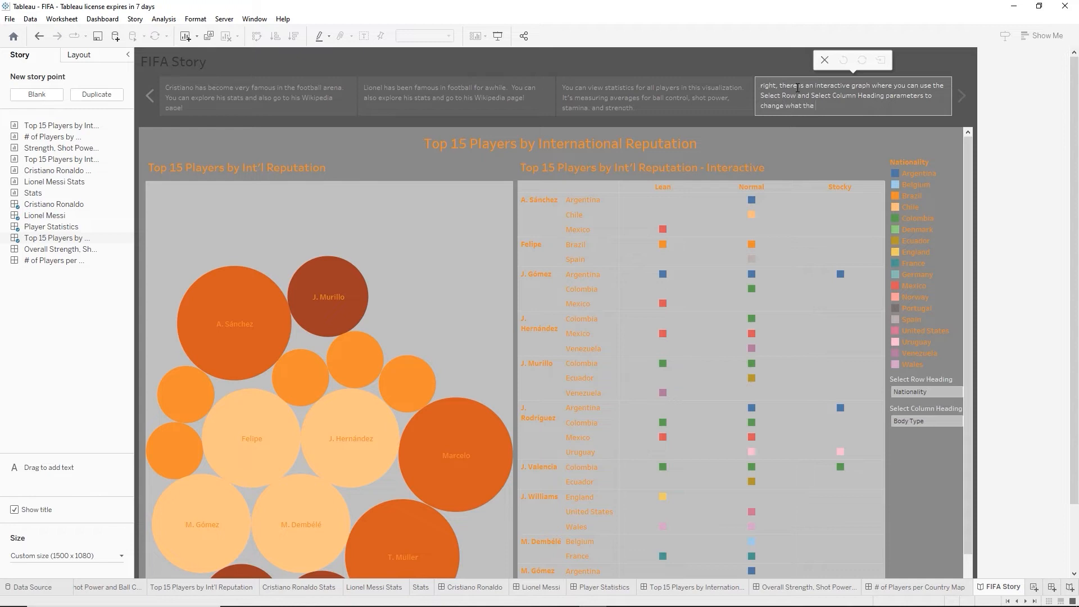
pyautogui.write('graph is showing.')
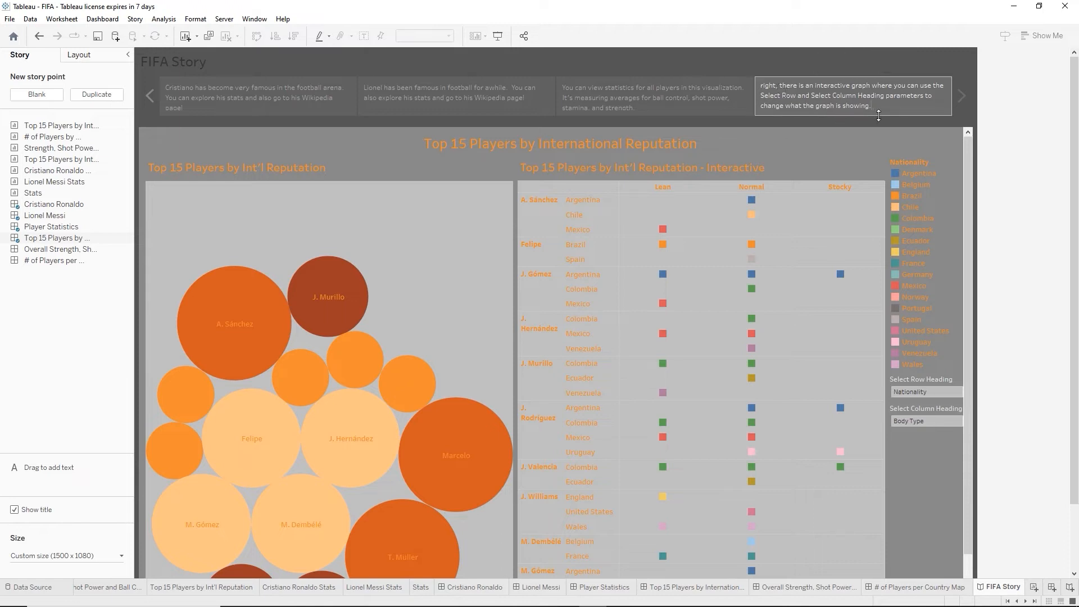
pyautogui.click(878, 136)
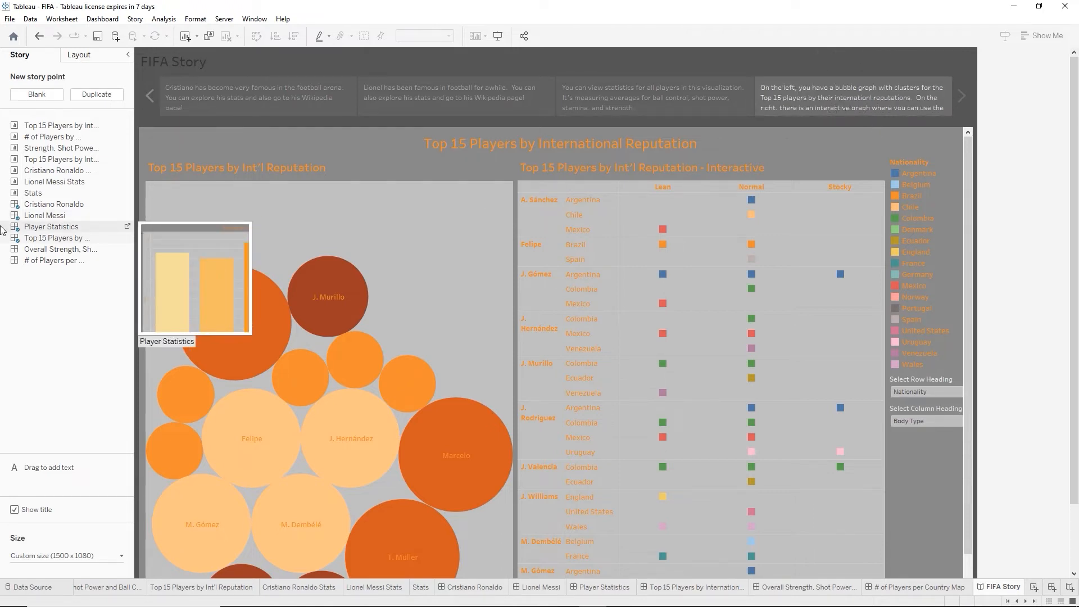
# Add a blank story point and place the Overall Strength, Shot Power and Ball Control by Body Type Dash in it
pyautogui.click(36, 94)
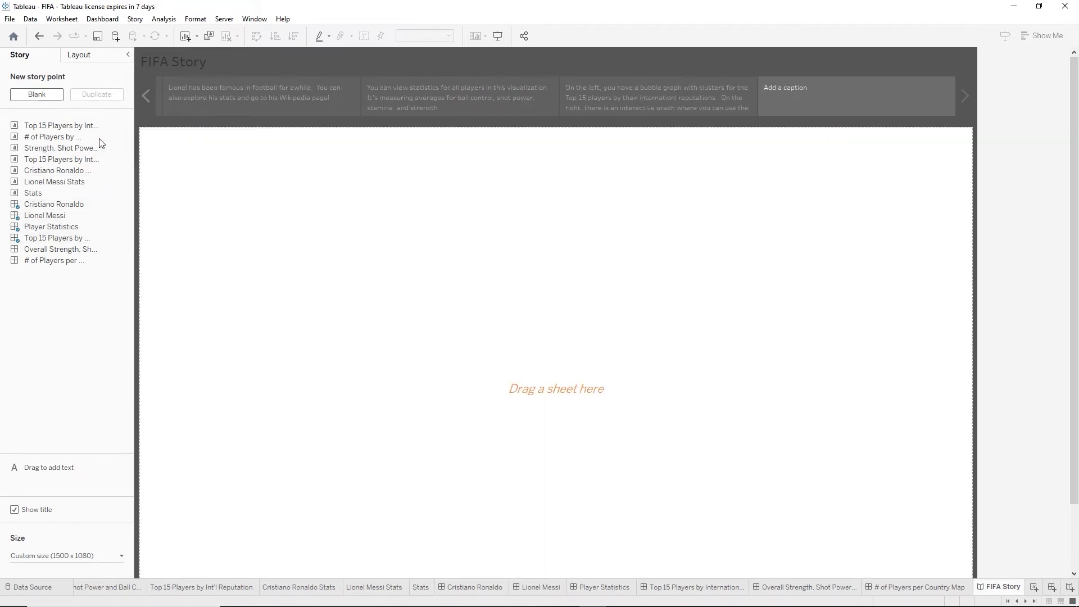
pyautogui.moveTo(37, 260)
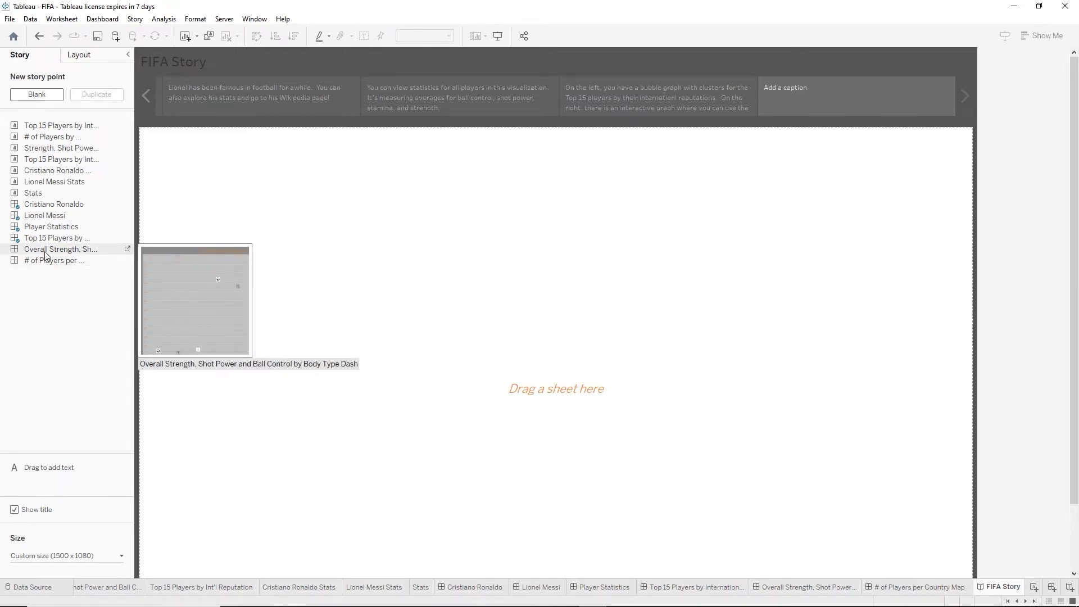
pyautogui.moveTo(46, 256); pyautogui.dragTo(339, 278)
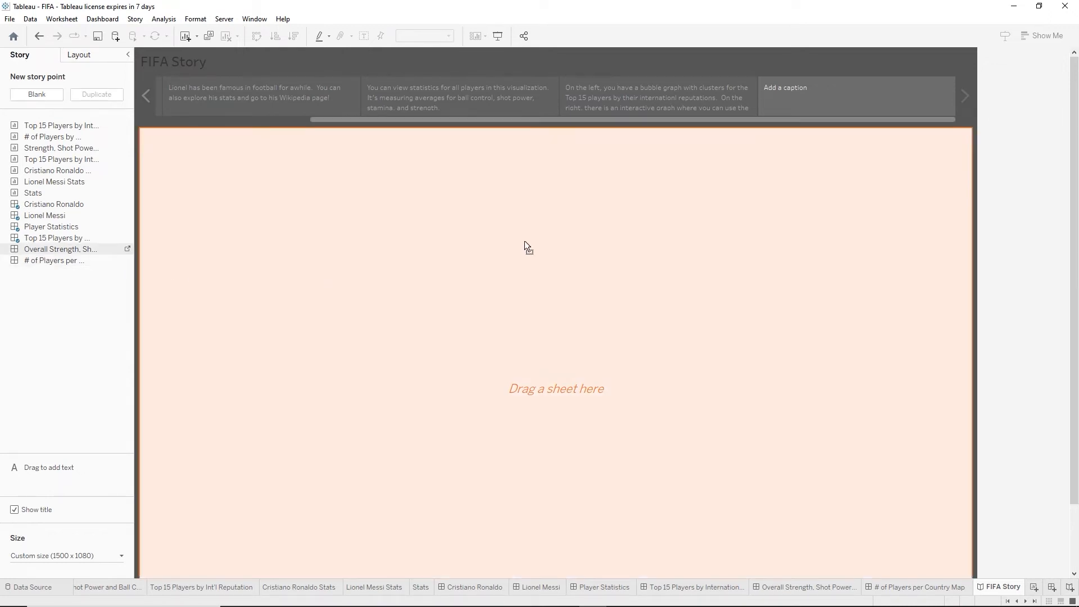
pyautogui.moveTo(524, 242); pyautogui.dragTo(525, 243)
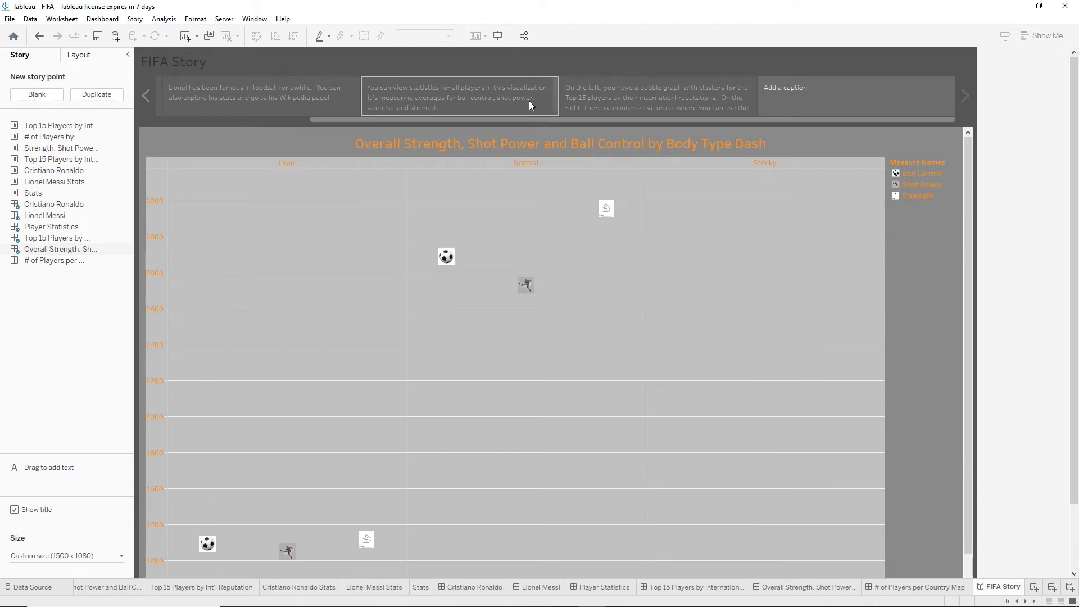
# Caption the new story point "This viz captures the overall strength, shot power, and ball control by Body Type across all players."
pyautogui.click(762, 86)
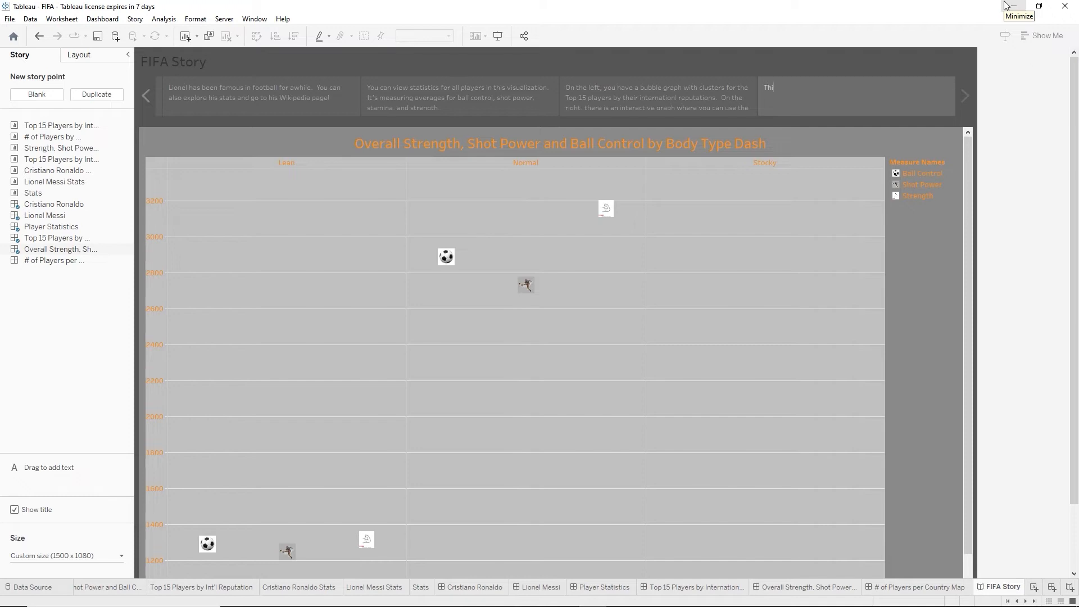
pyautogui.write('viz captures the overall strength, shot p')
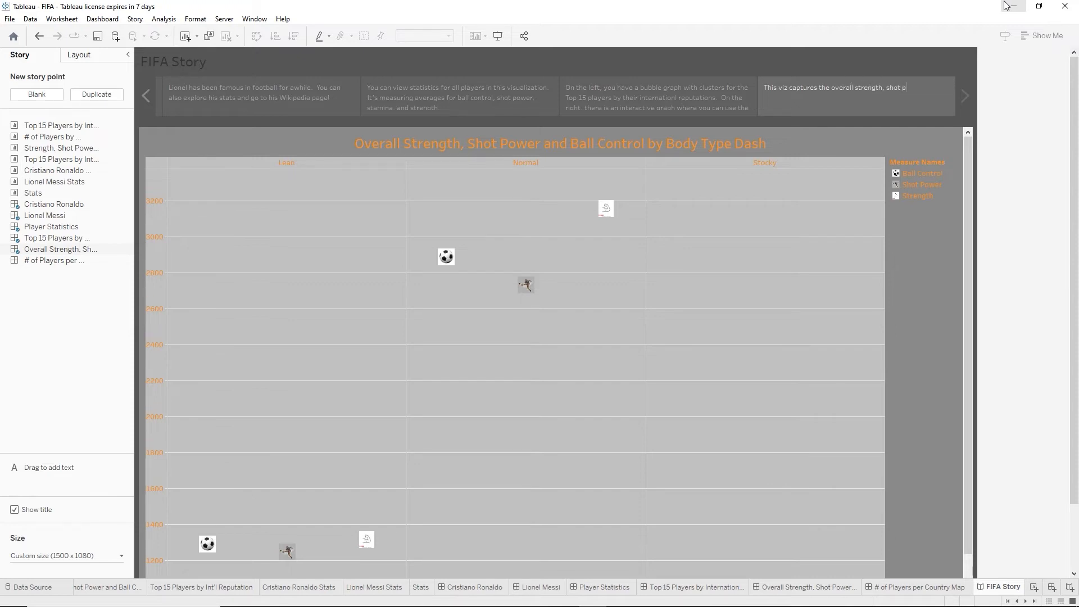
pyautogui.write('ower')
pyautogui.write(', and ')
pyautogui.write('ball contro')
pyautogui.write('l by Body')
pyautogui.write(' Type')
pyautogui.write(' across')
pyautogui.write(' all players.')
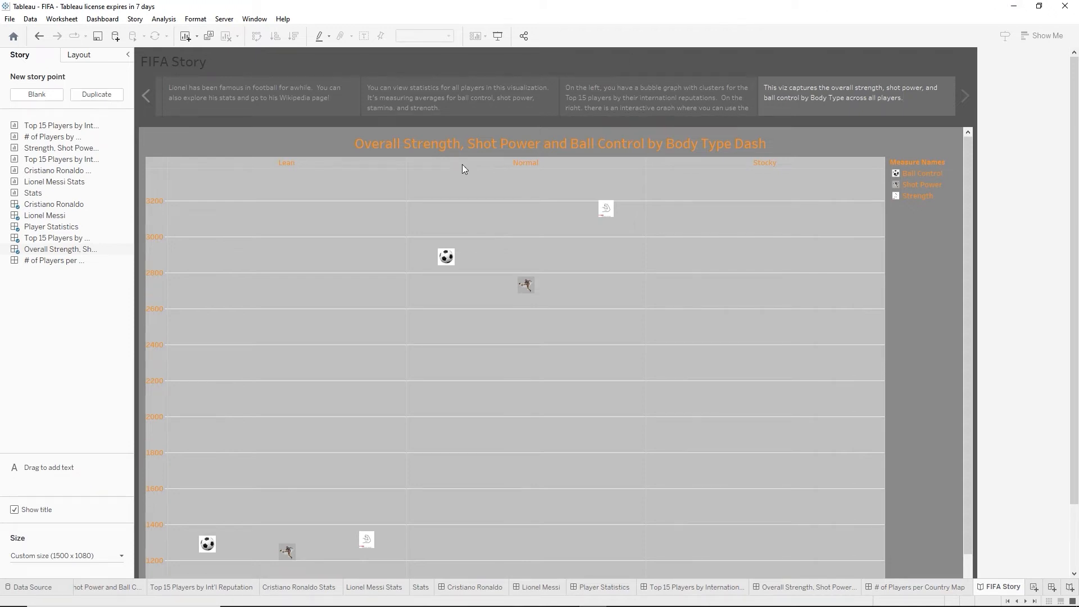
# Add a blank story point and place the # of Players per Country Map dashboard in it
pyautogui.click(36, 95)
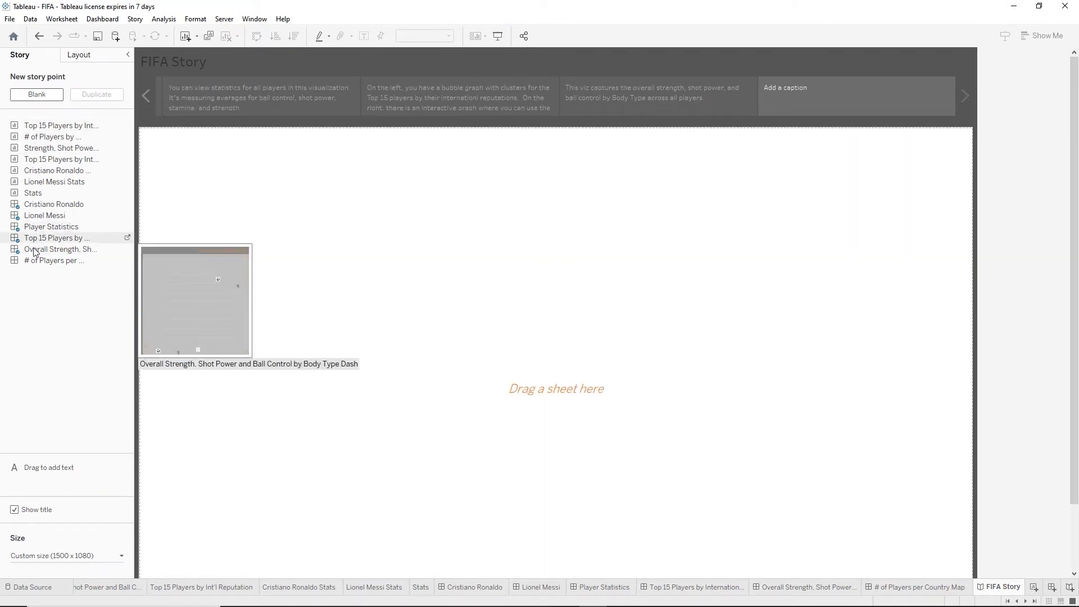
pyautogui.moveTo(32, 262); pyautogui.dragTo(201, 251)
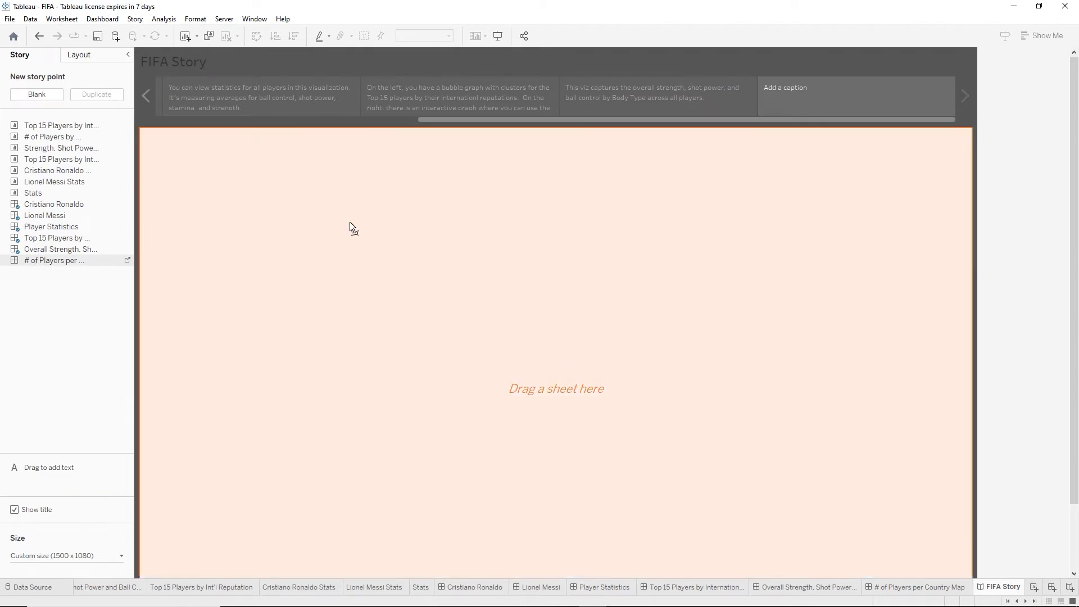
pyautogui.moveTo(350, 221); pyautogui.dragTo(349, 221)
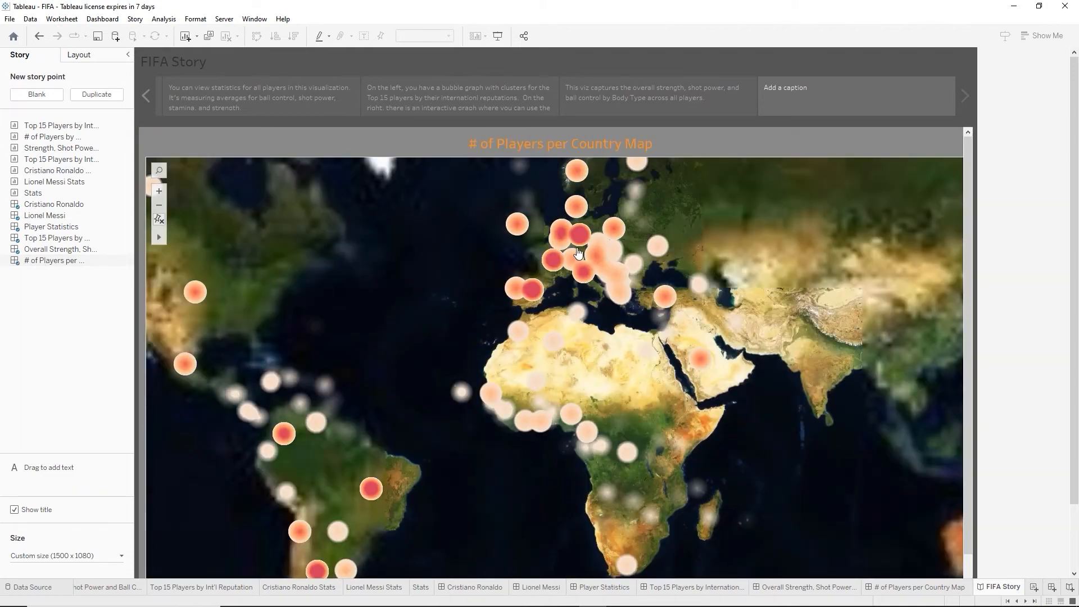
# Caption the map's story point "This density map is capturing the total # of players from each country"
pyautogui.doubleClick(778, 84)
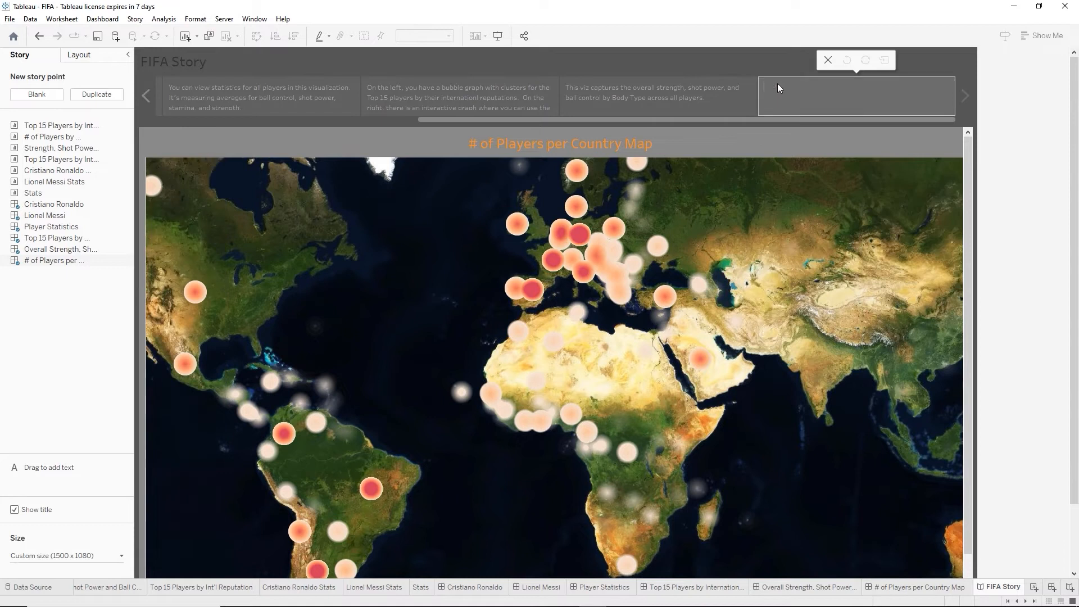
pyautogui.click(738, 86)
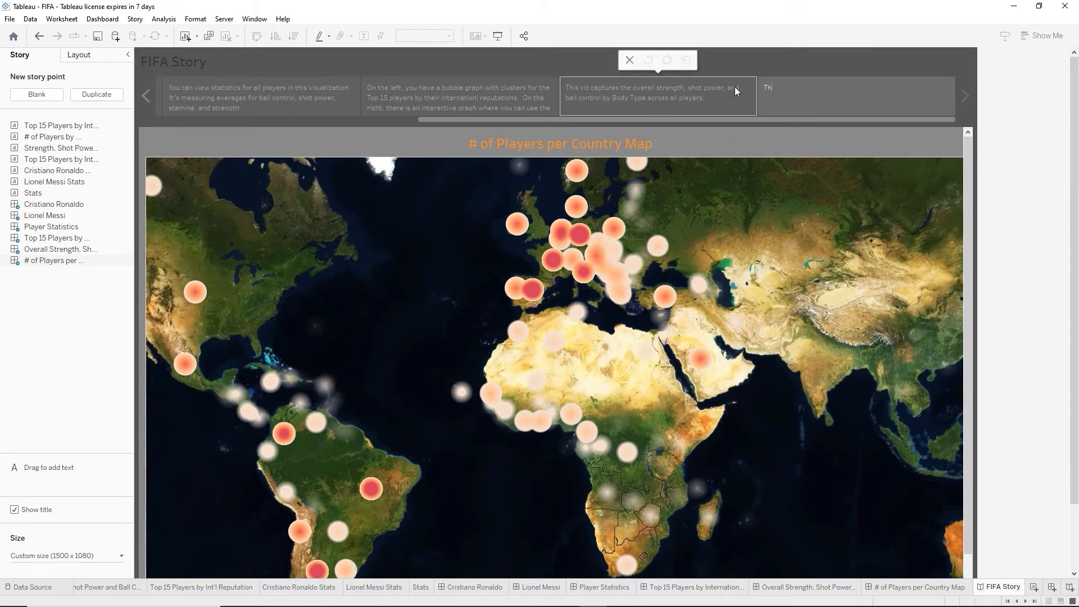
pyautogui.write('This density')
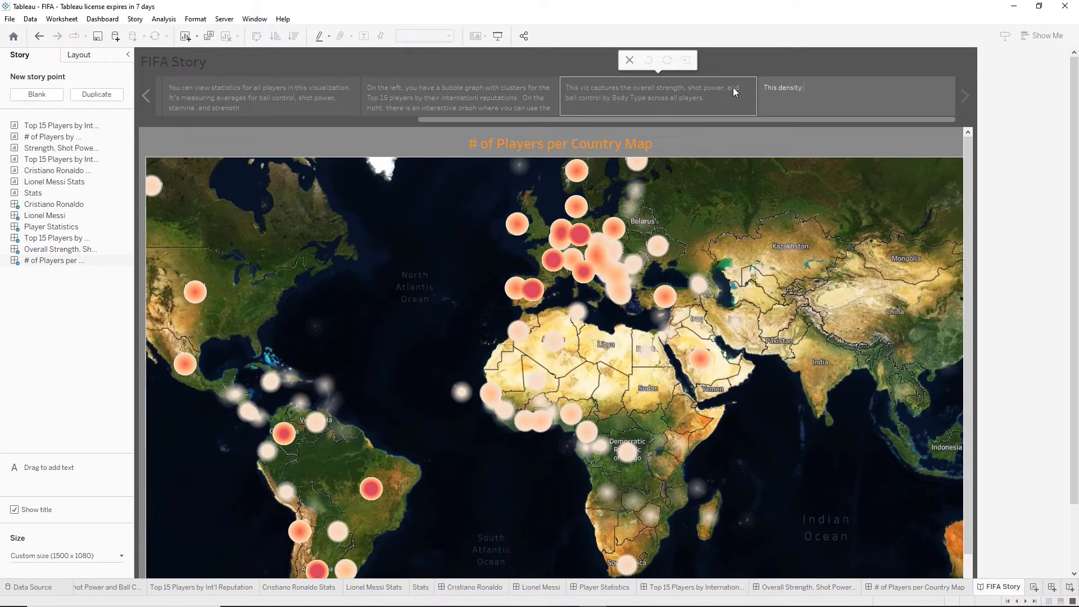
pyautogui.write(' map is capturing the total # of players from each')
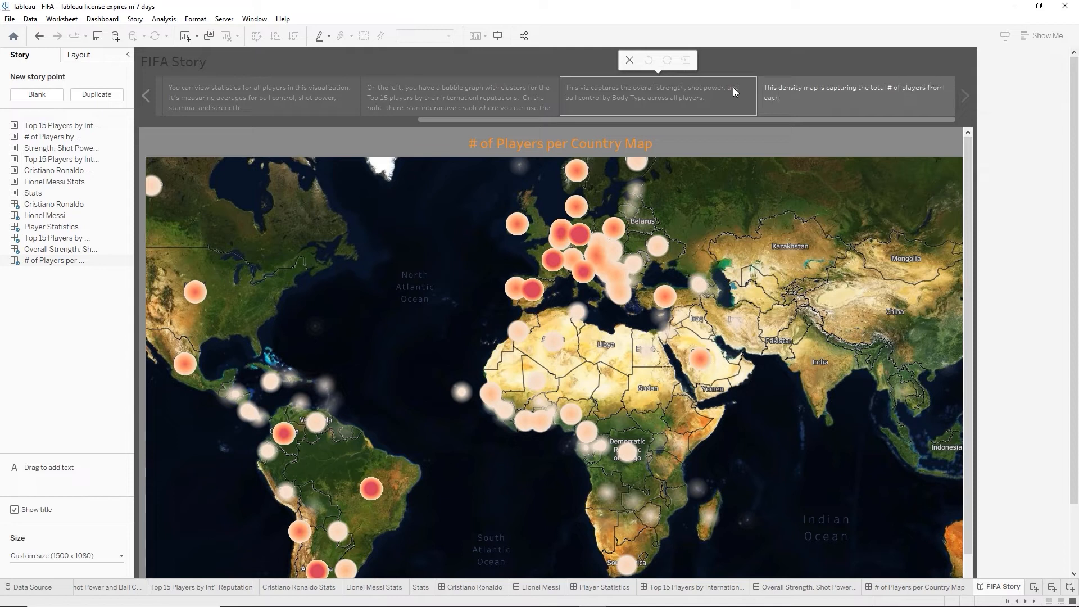
pyautogui.write(' country')
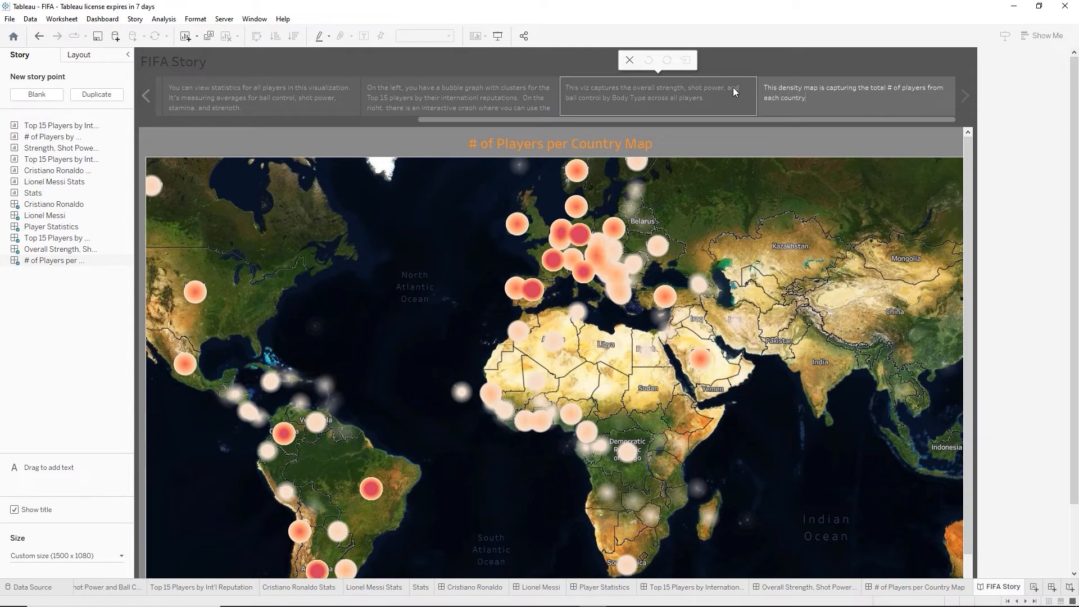
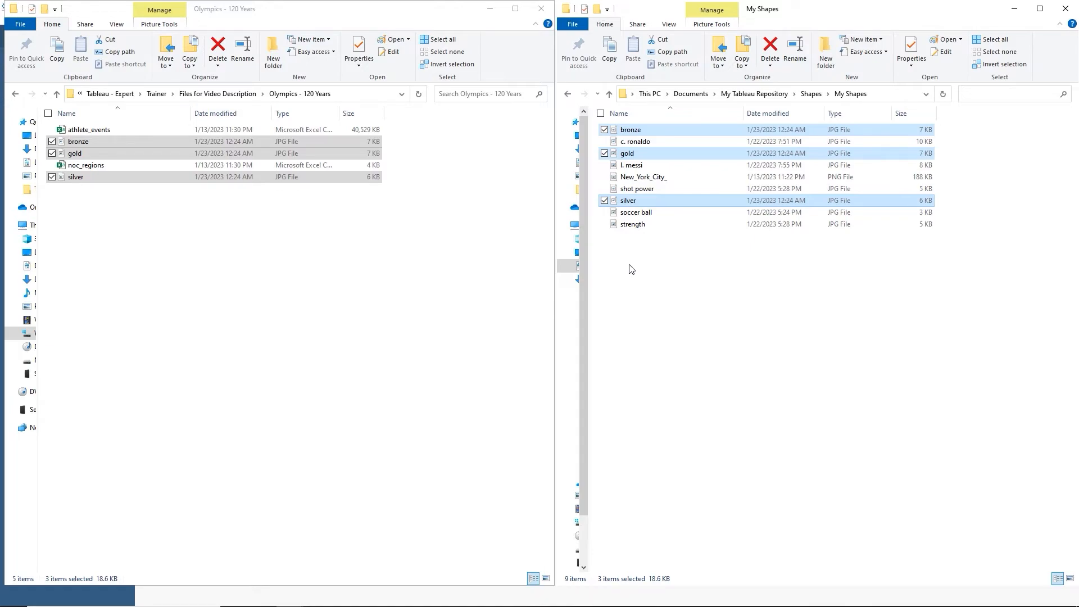
# Switch to Tableau and connect the new workbook to the athlete_events text file in the Olympics - 120 Years folder
pyautogui.hotkey('alt', 'Tab')
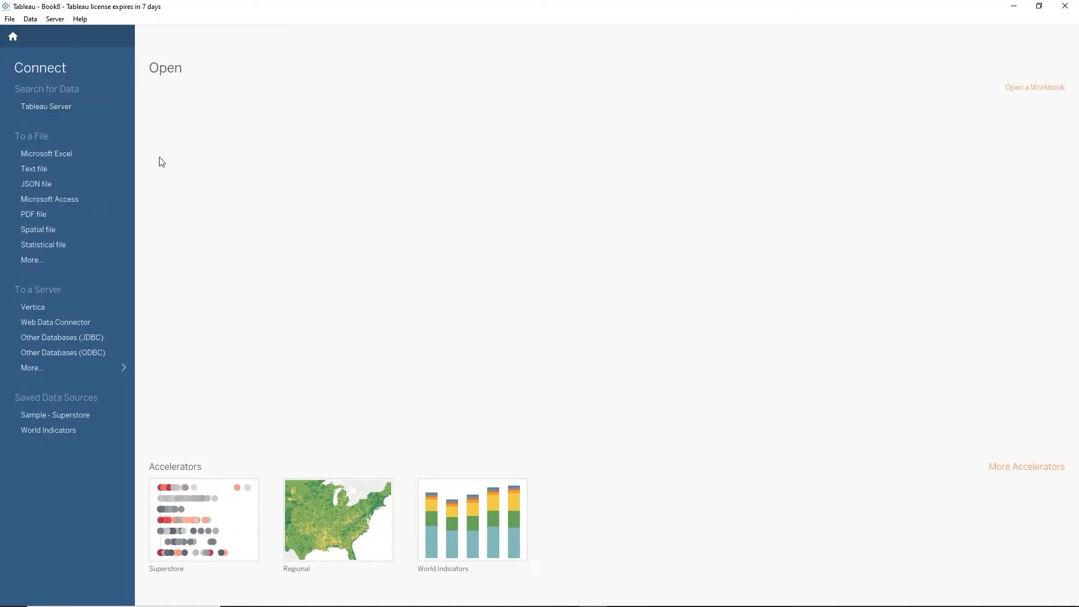
pyautogui.click(39, 170)
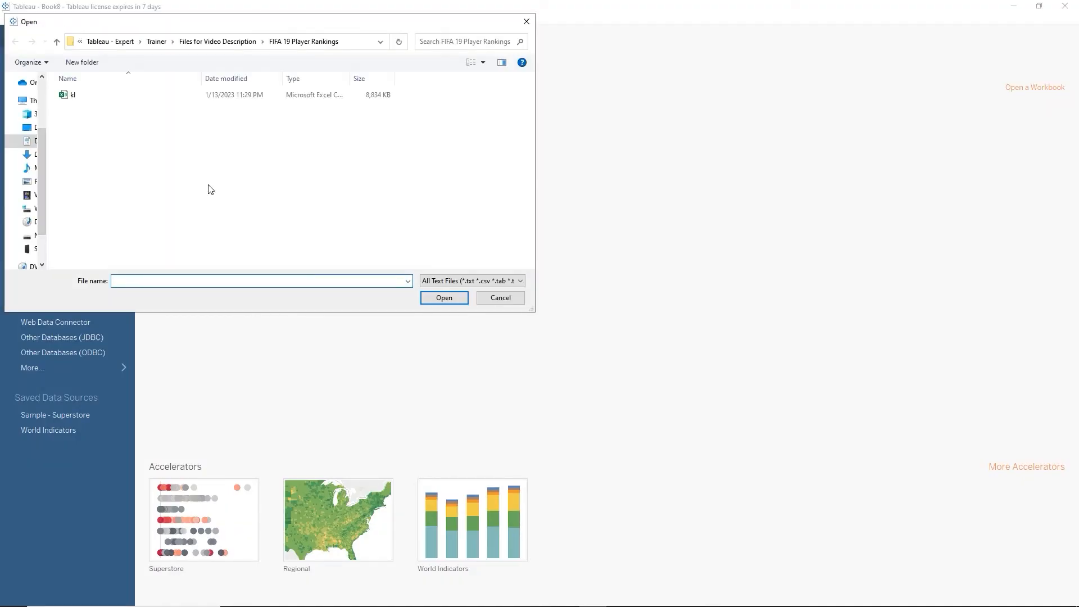
pyautogui.click(262, 41)
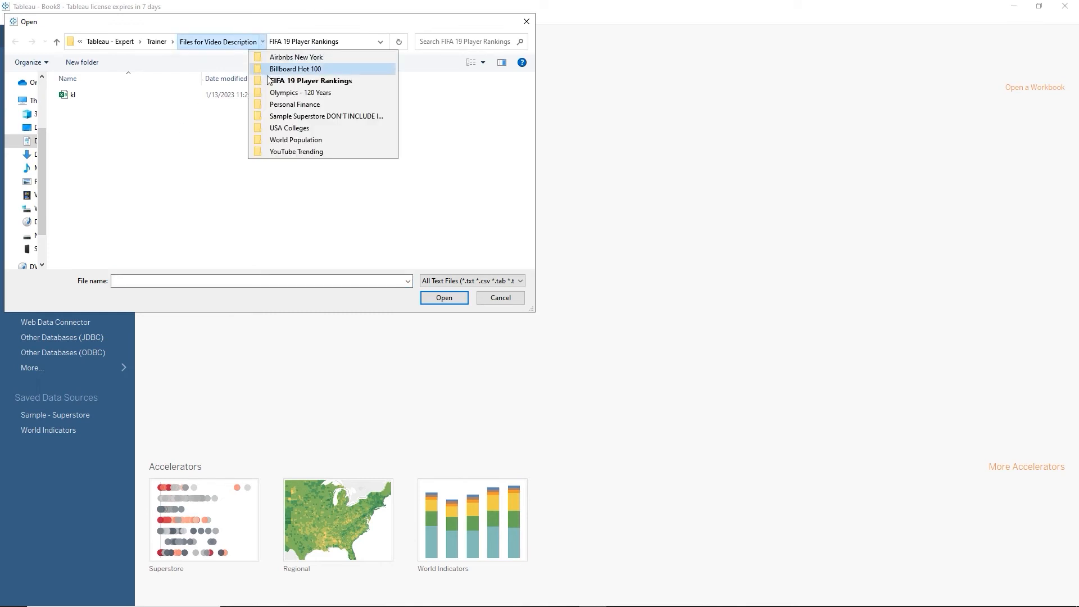
pyautogui.click(281, 93)
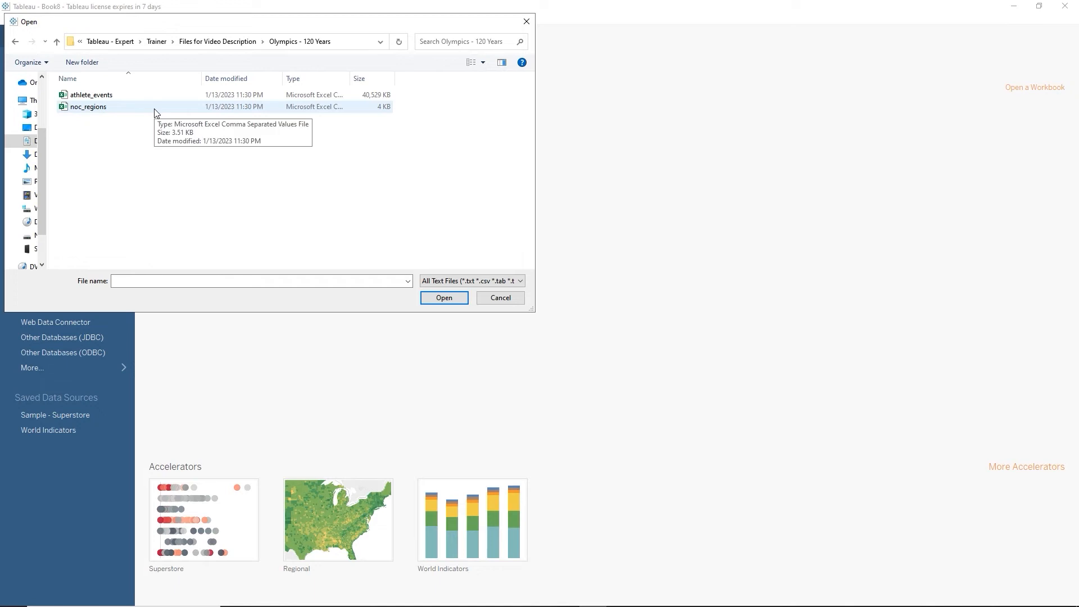
pyautogui.doubleClick(80, 100)
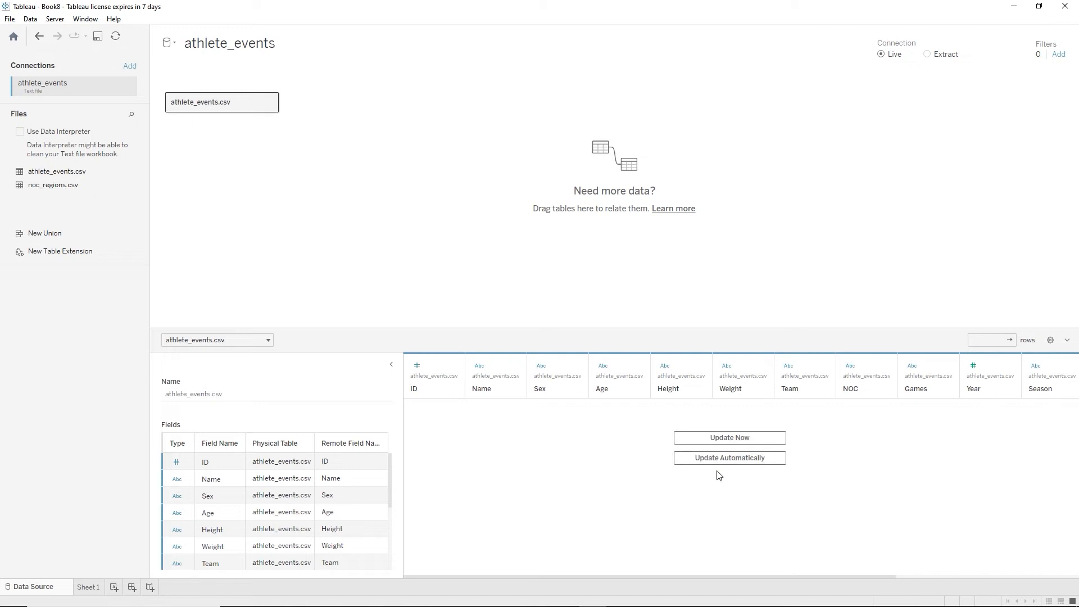
# Load the data preview for athlete_events.csv and examine its full list of fields
pyautogui.click(726, 440)
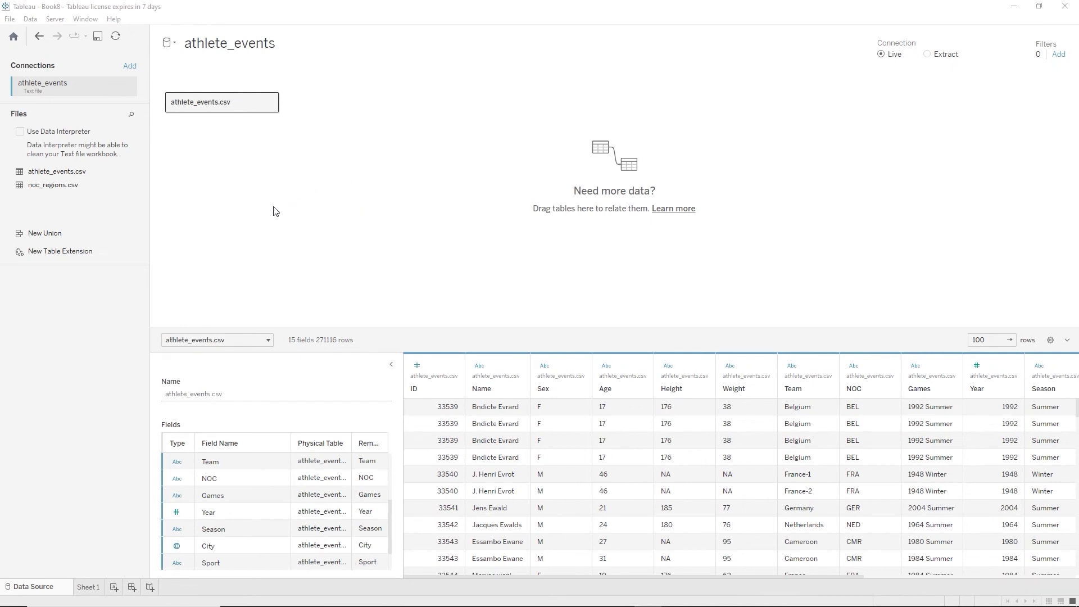
pyautogui.click(250, 8)
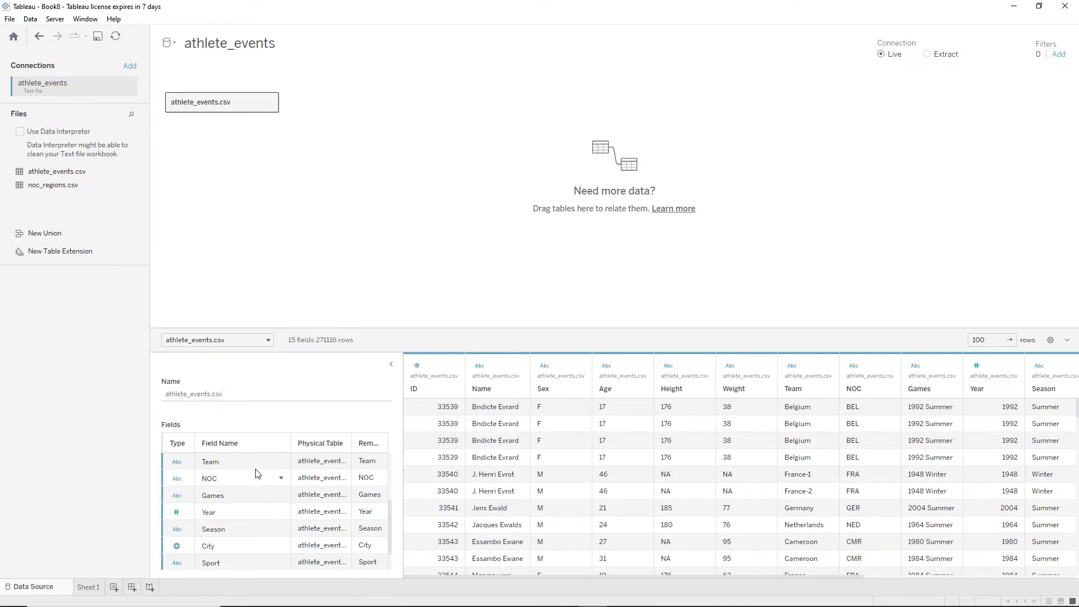
pyautogui.scroll(-2, 255, 471)
pyautogui.scroll(4, 255, 472)
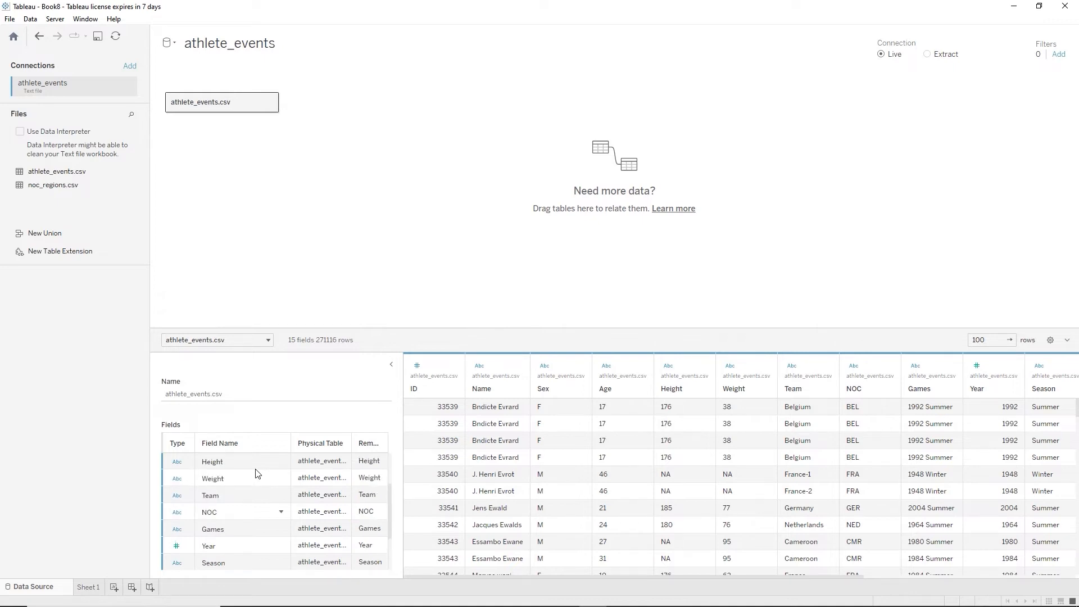
pyautogui.scroll(4, 255, 471)
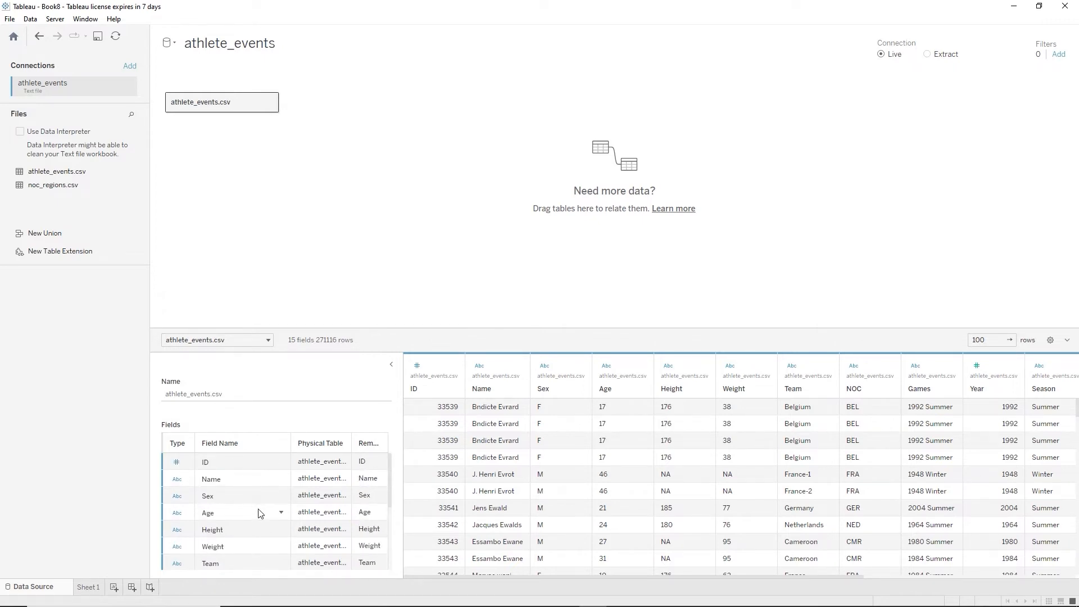
pyautogui.scroll(-4, 259, 502)
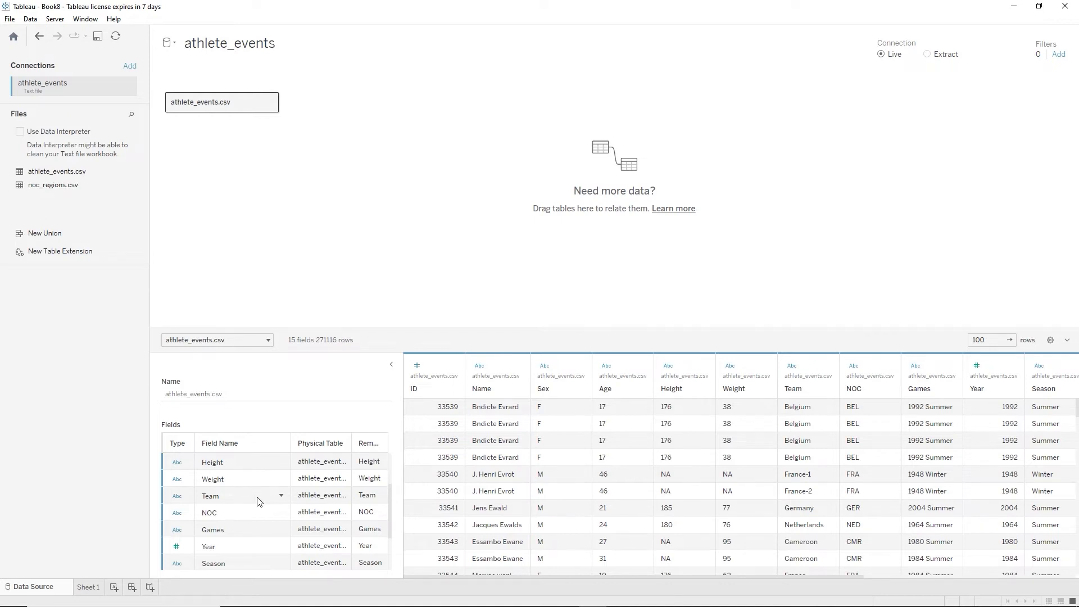
pyautogui.scroll(-4, 259, 501)
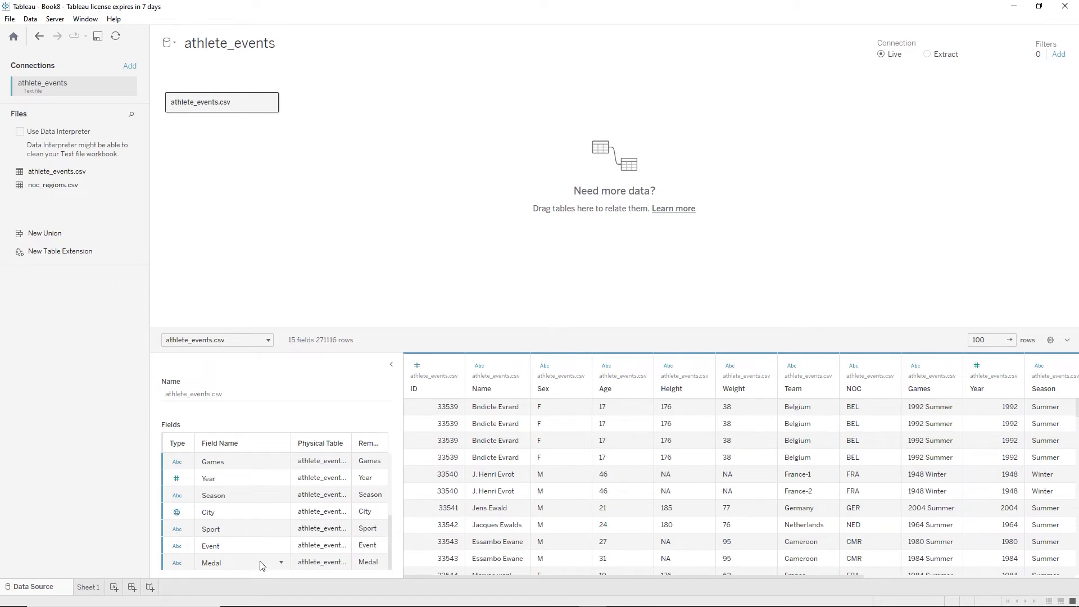
pyautogui.scroll(3, 260, 565)
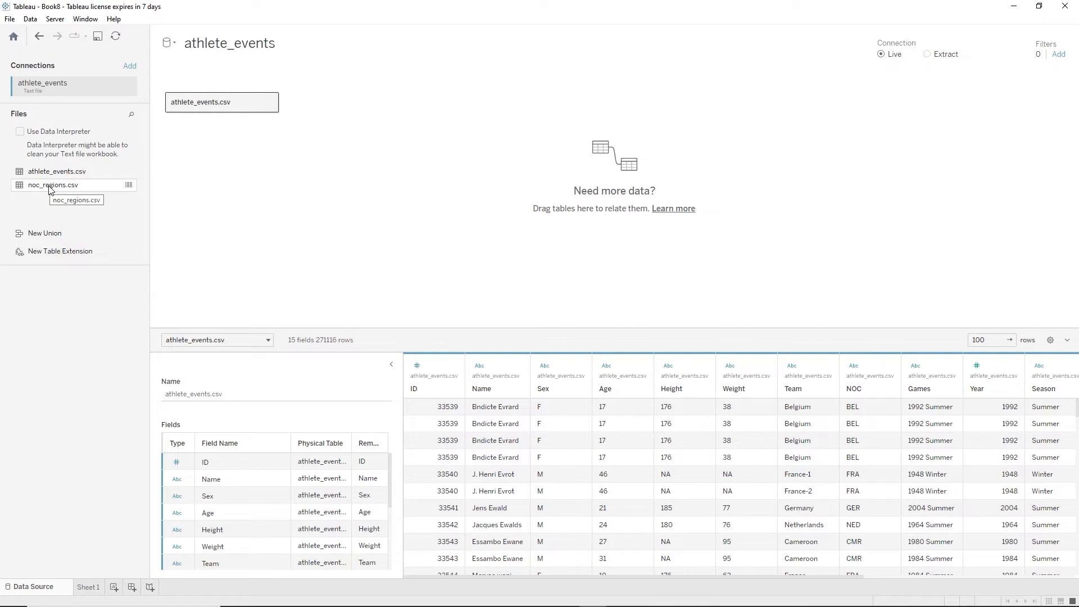
# Relate noc_regions.csv to athlete_events.csv, and also inner-join noc_regions.csv inside the athlete_events.csv logical table with its preview updated
pyautogui.moveTo(51, 190); pyautogui.dragTo(345, 103)
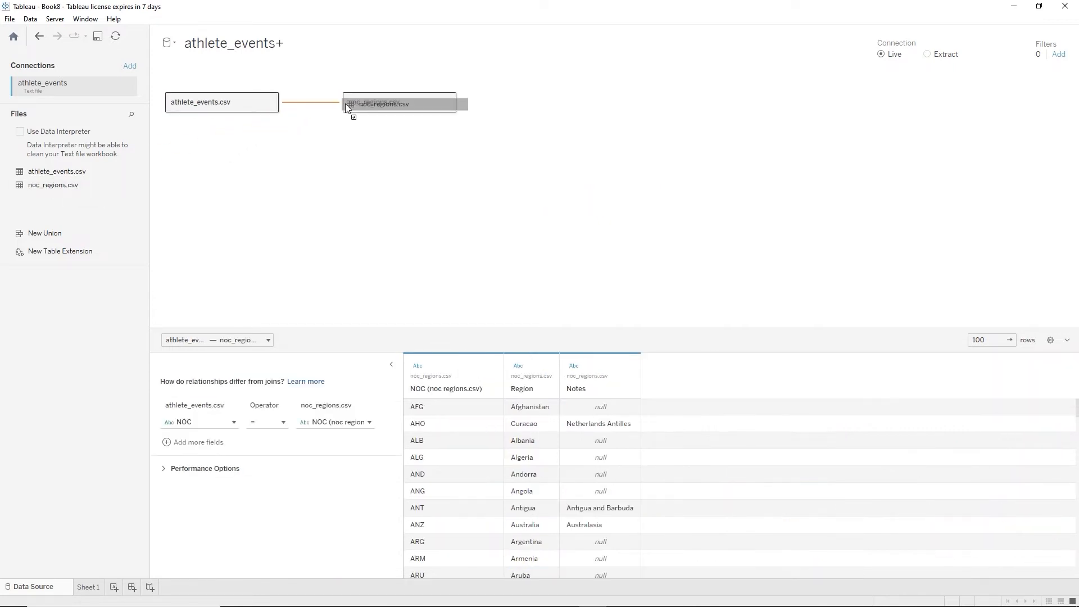
pyautogui.moveTo(306, 105)
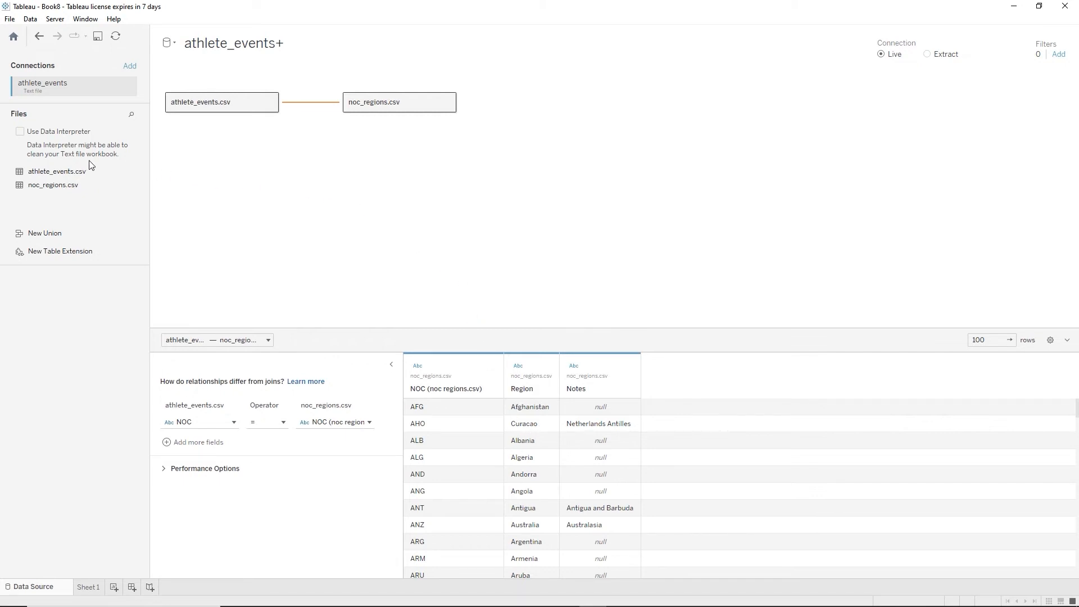
pyautogui.doubleClick(203, 106)
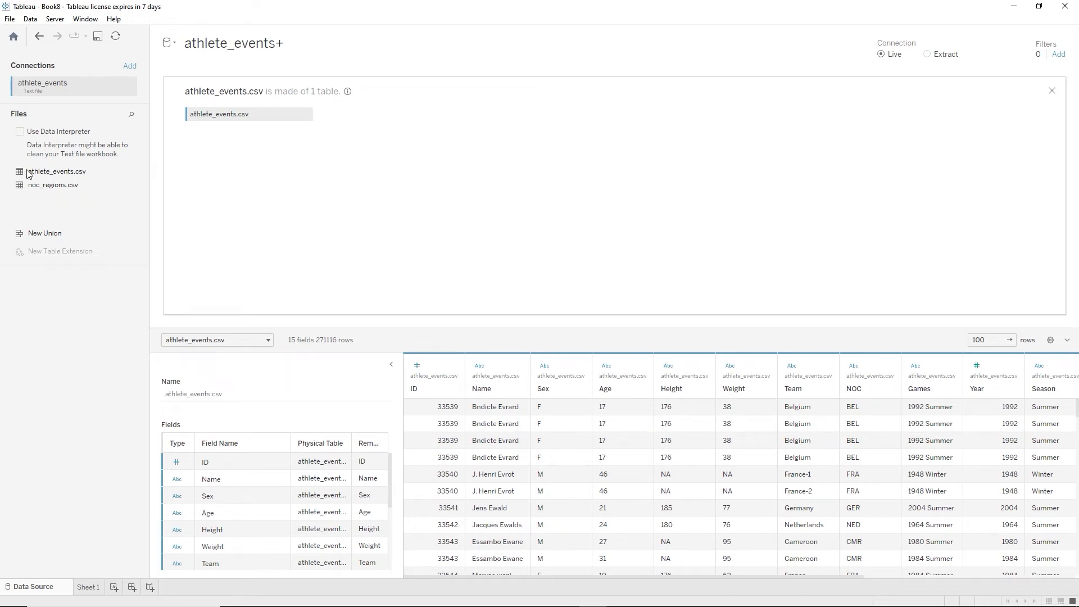
pyautogui.moveTo(45, 185); pyautogui.dragTo(355, 112)
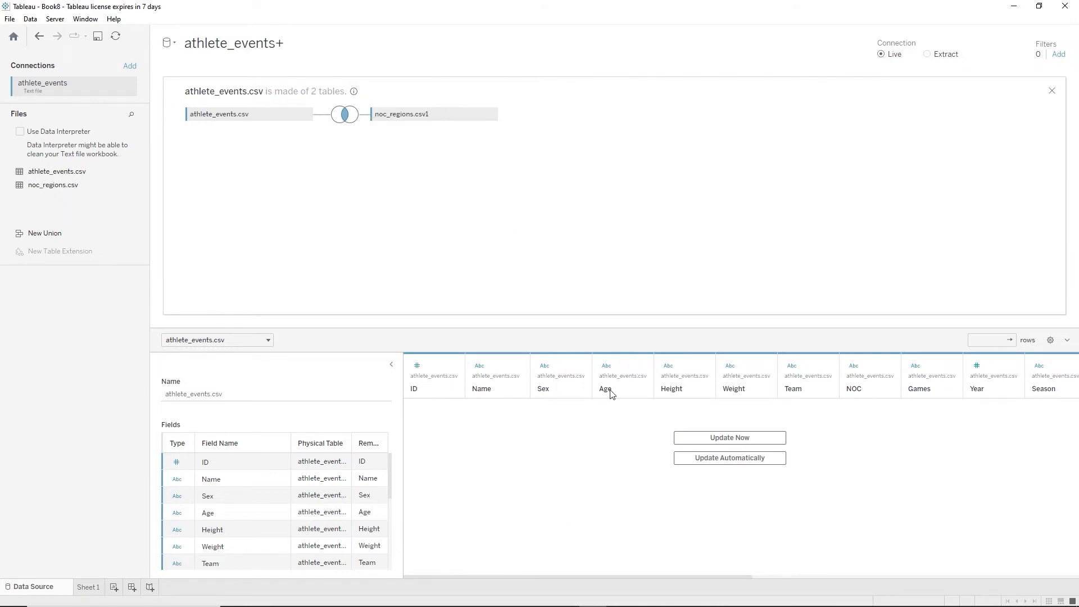
pyautogui.click(722, 440)
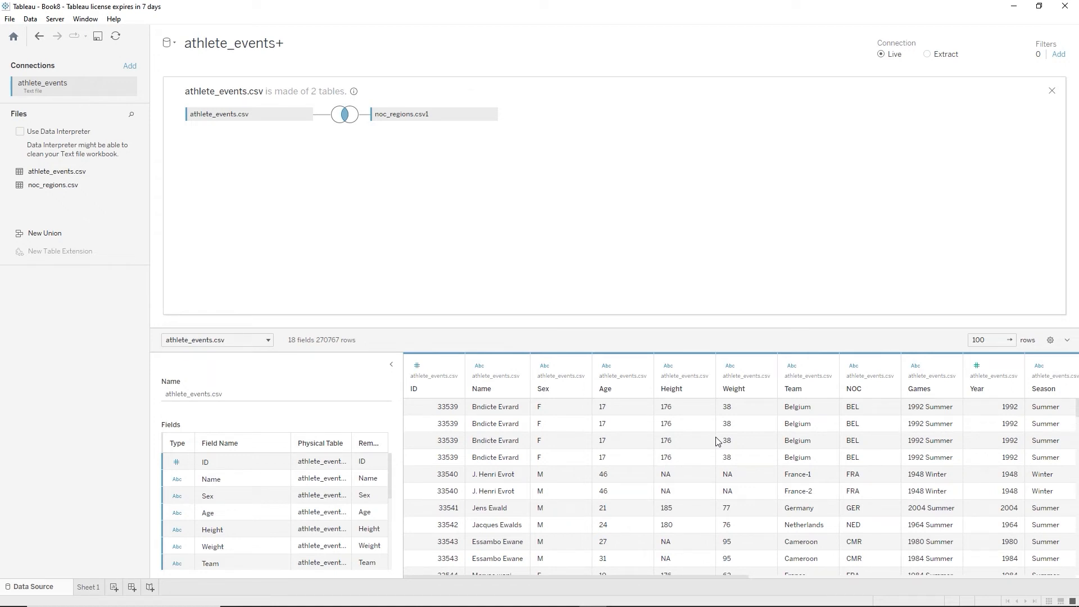
pyautogui.click(1052, 90)
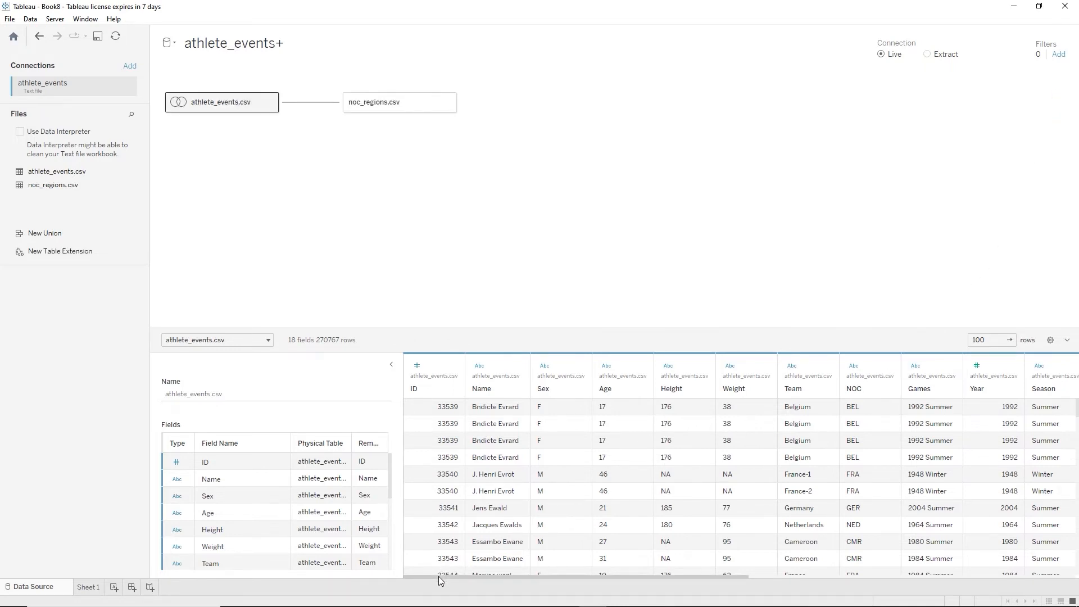
# Hide the NOC and Notes fields that come from the joined noc_regions.csv in the athlete_events.csv field list
pyautogui.scroll(-3, 230, 500)
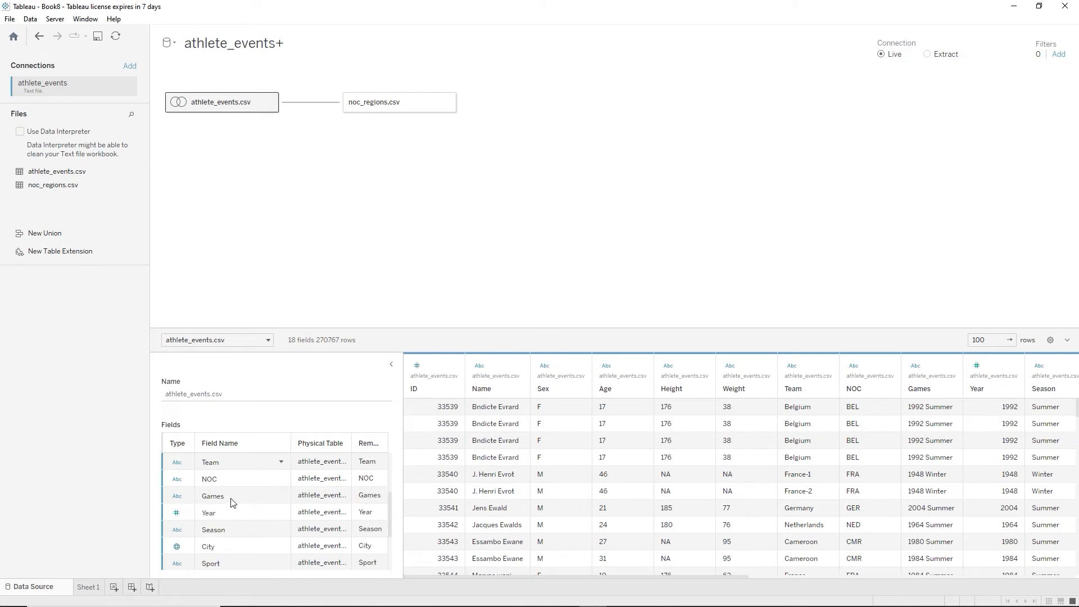
pyautogui.scroll(-2, 233, 503)
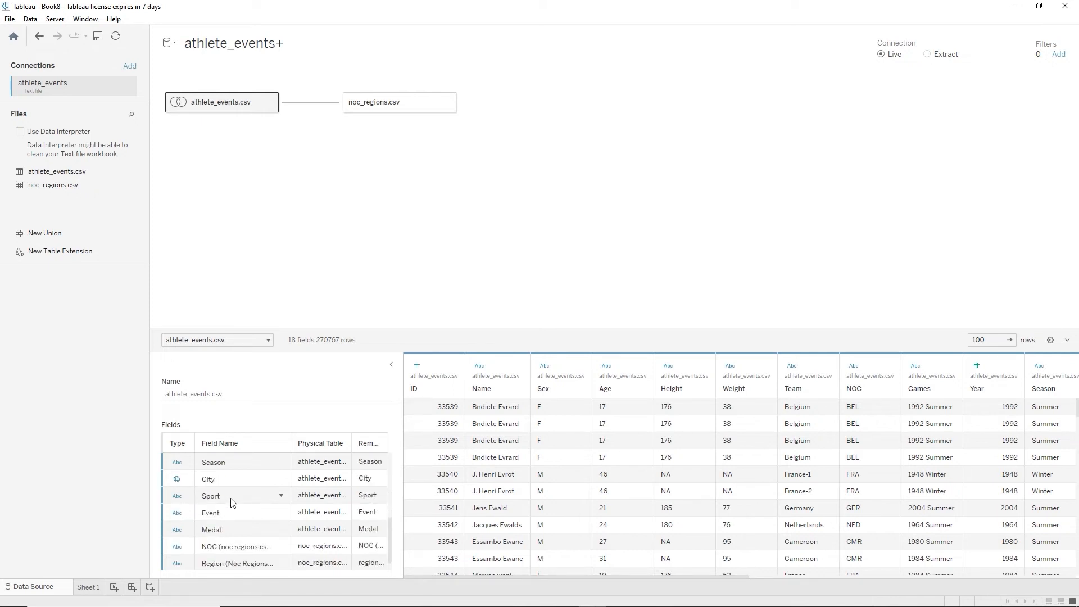
pyautogui.scroll(-1, 232, 502)
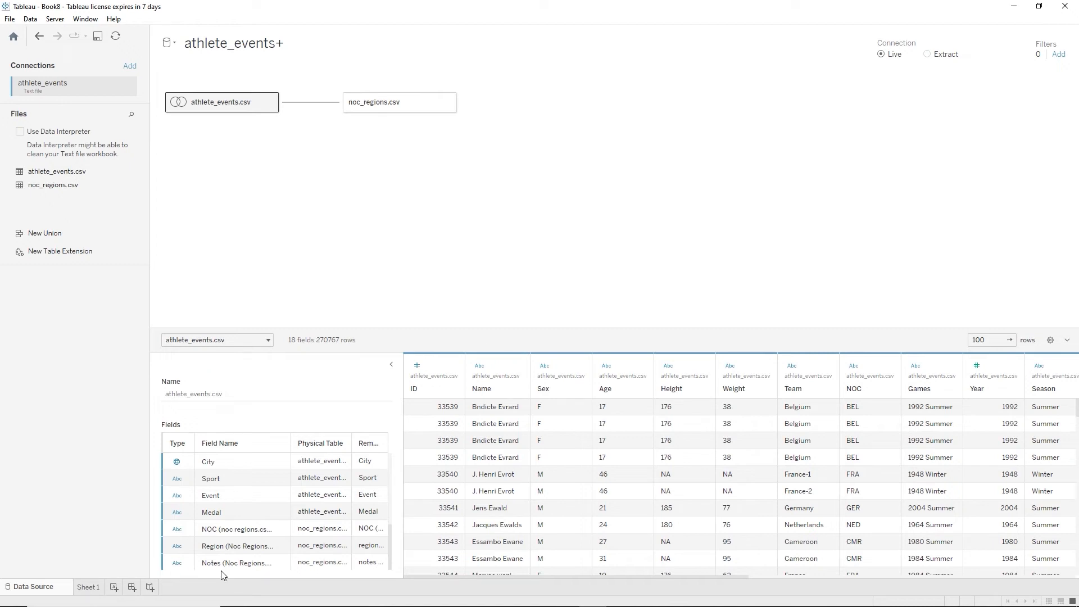
pyautogui.click(236, 528)
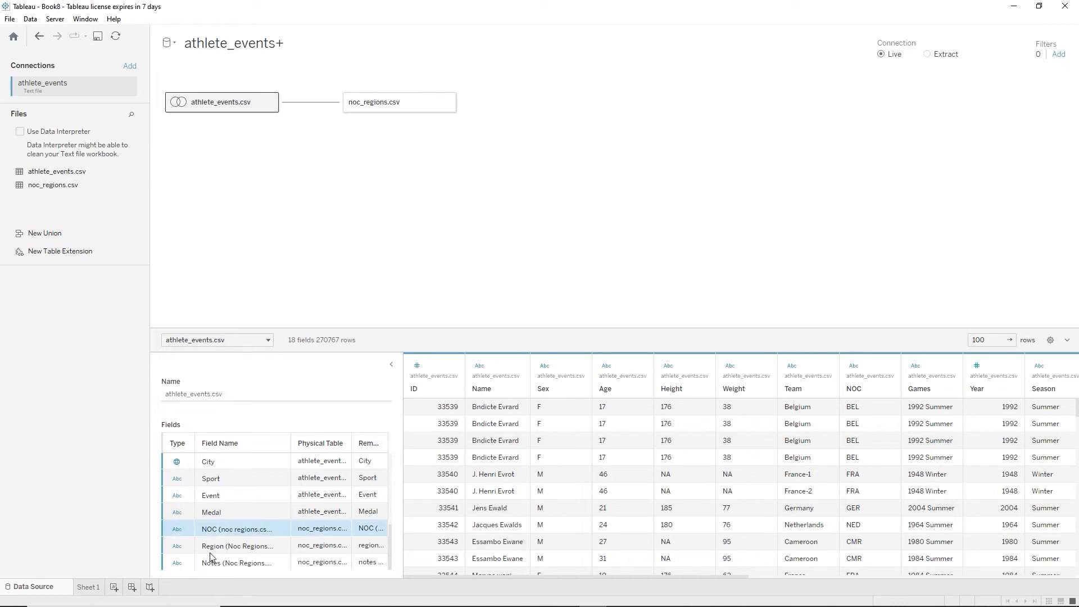
pyautogui.rightClick(254, 525)
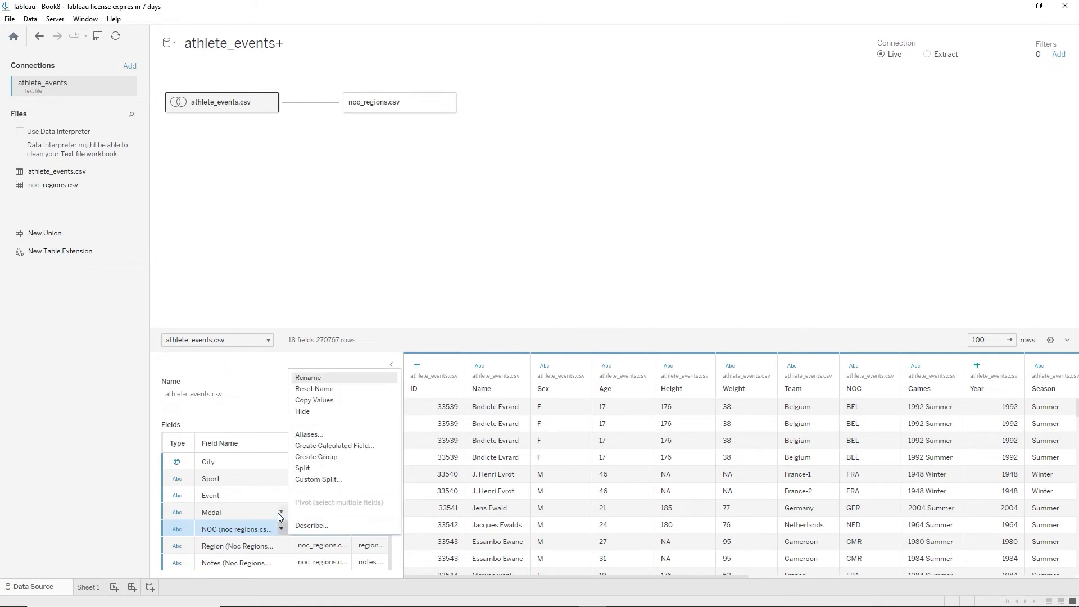
pyautogui.click(307, 414)
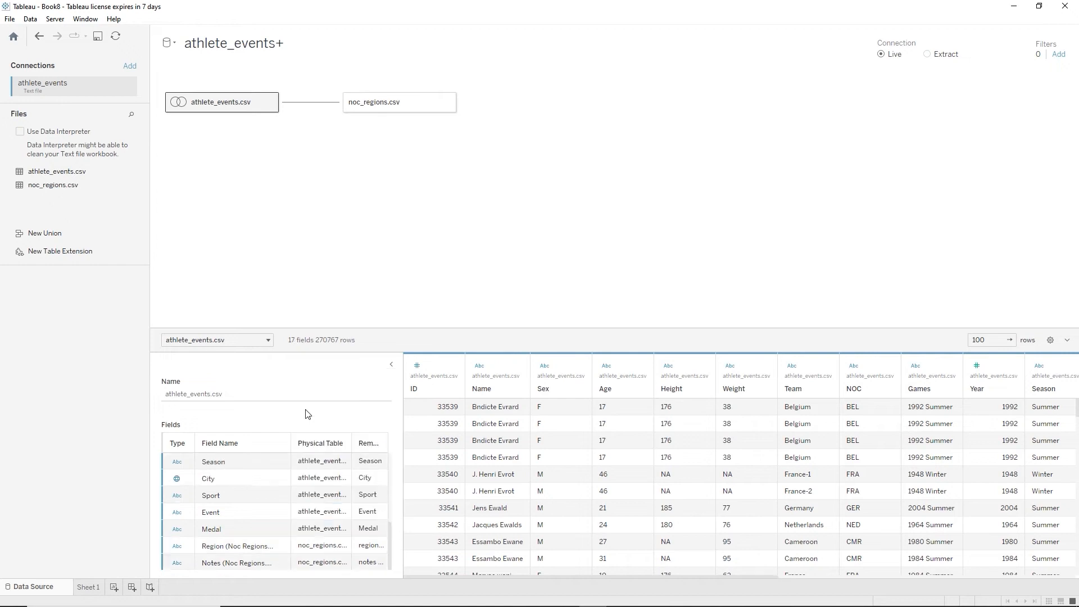
pyautogui.rightClick(241, 567)
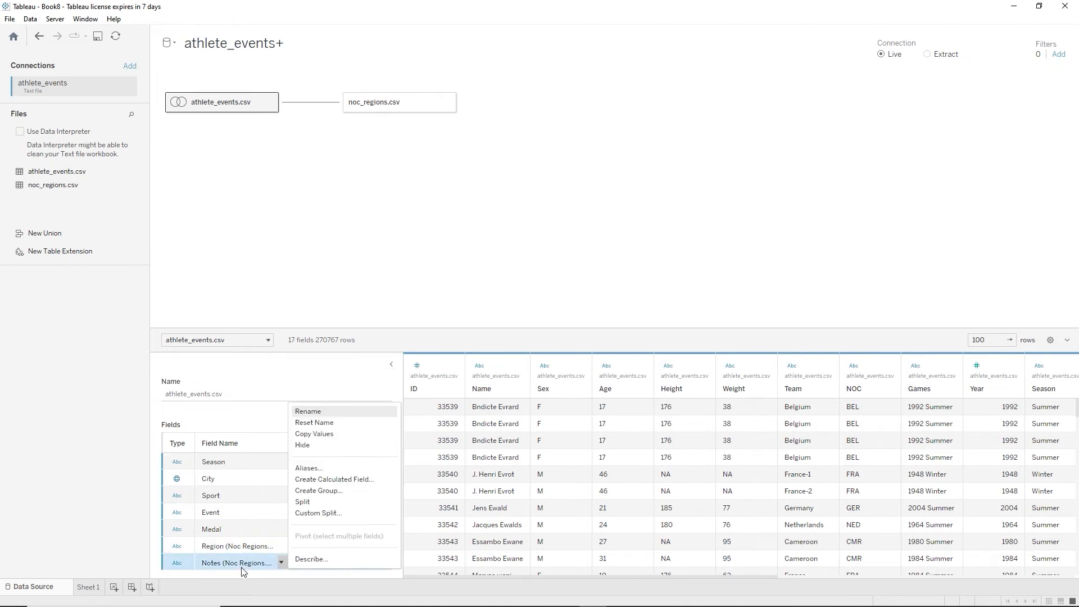
pyautogui.click(307, 447)
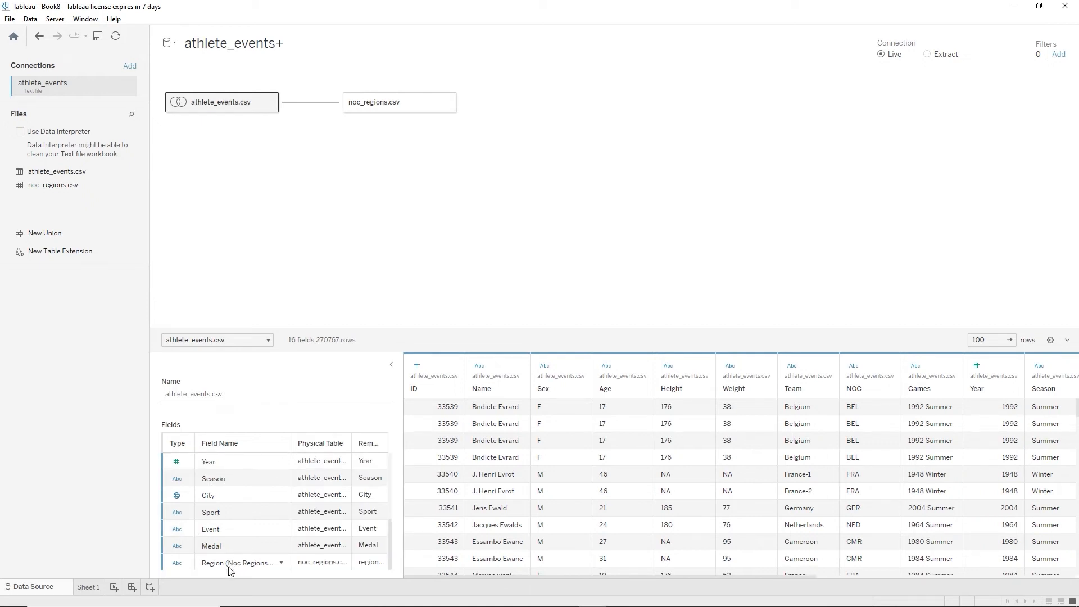
# Rename the joined Region field from noc_regions.csv as Regions
pyautogui.click(281, 562)
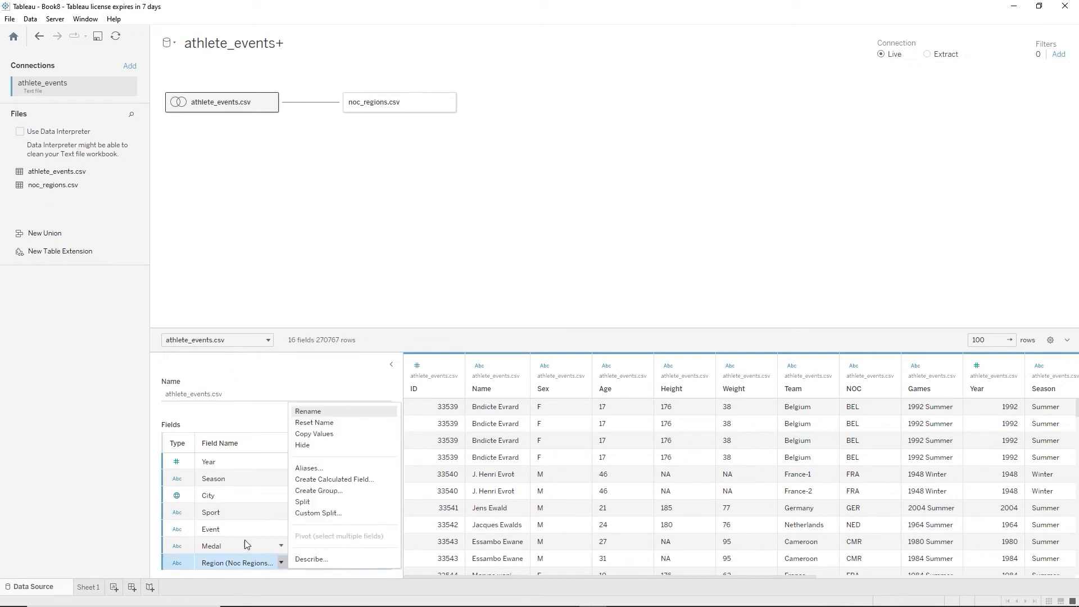
pyautogui.click(320, 414)
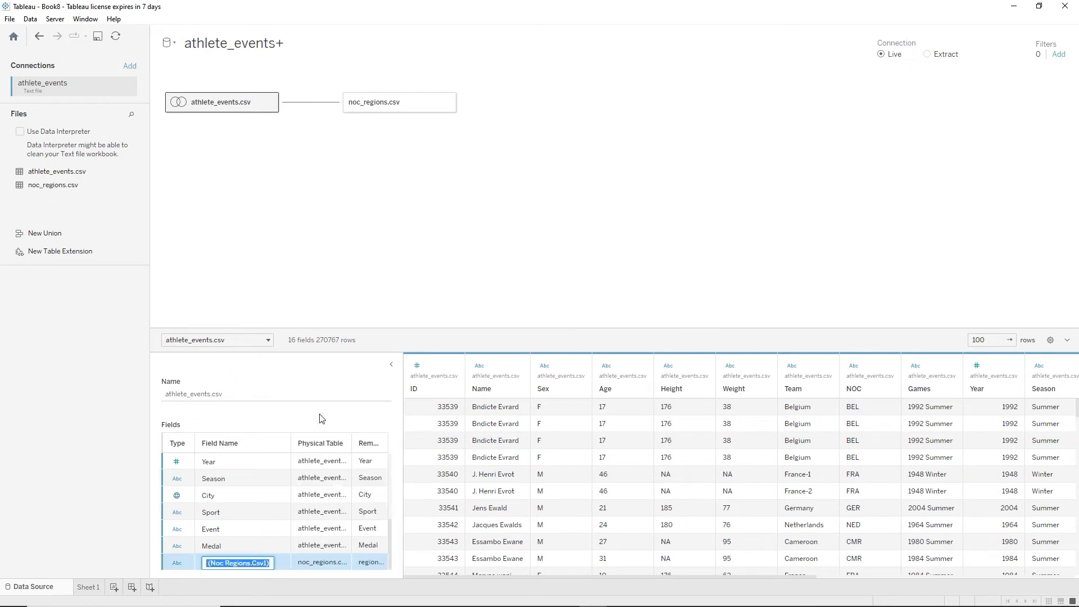
pyautogui.click(269, 562)
pyautogui.moveTo(269, 563); pyautogui.dragTo(230, 562)
pyautogui.press('BackSpace')
pyautogui.write('s')
pyautogui.press('Return')
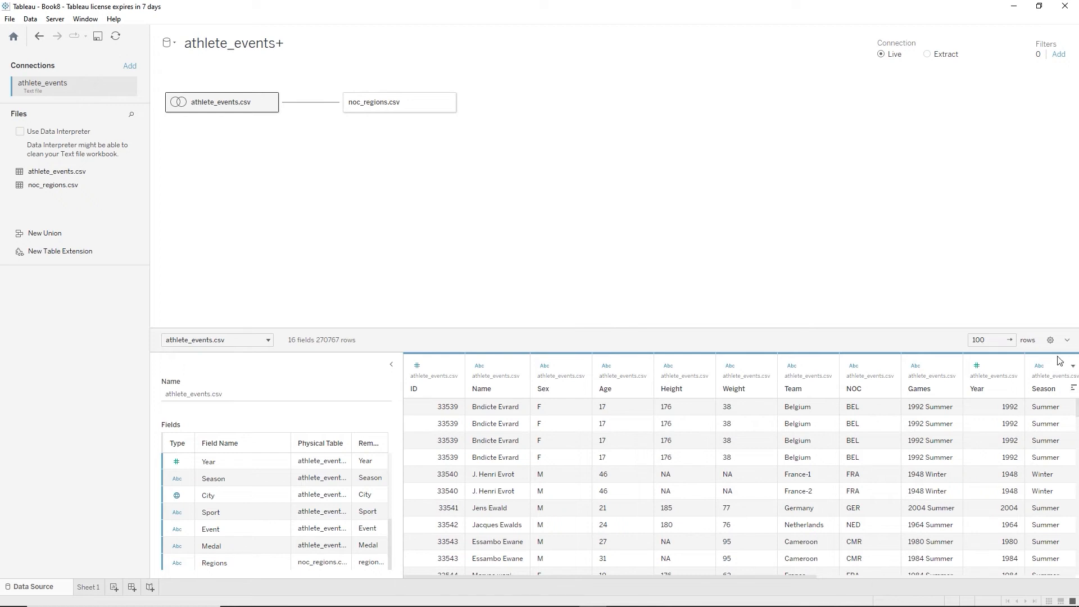
pyautogui.click(1060, 55)
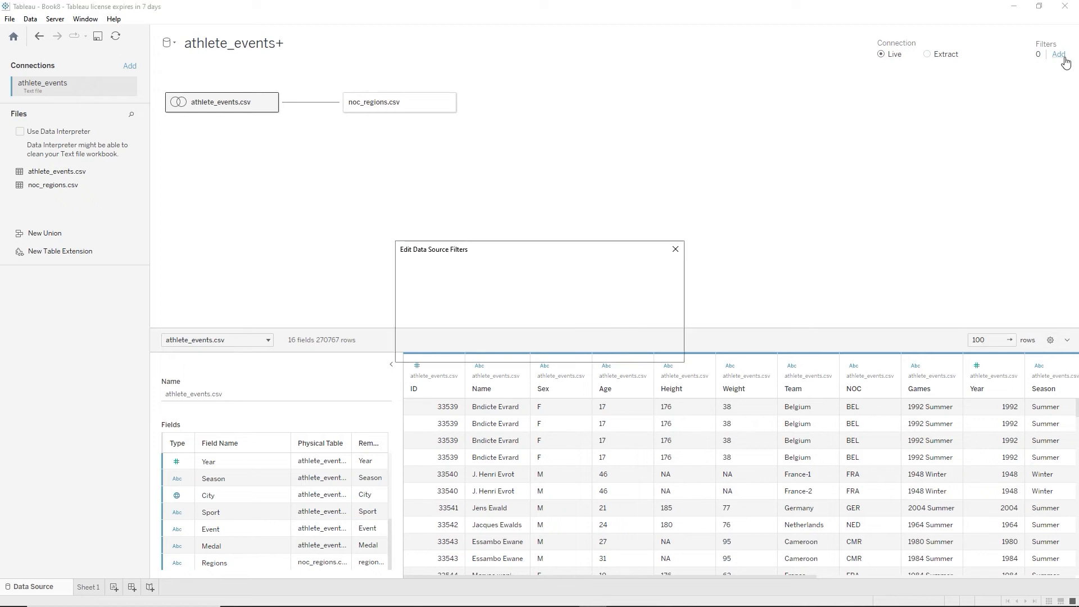
pyautogui.click(420, 334)
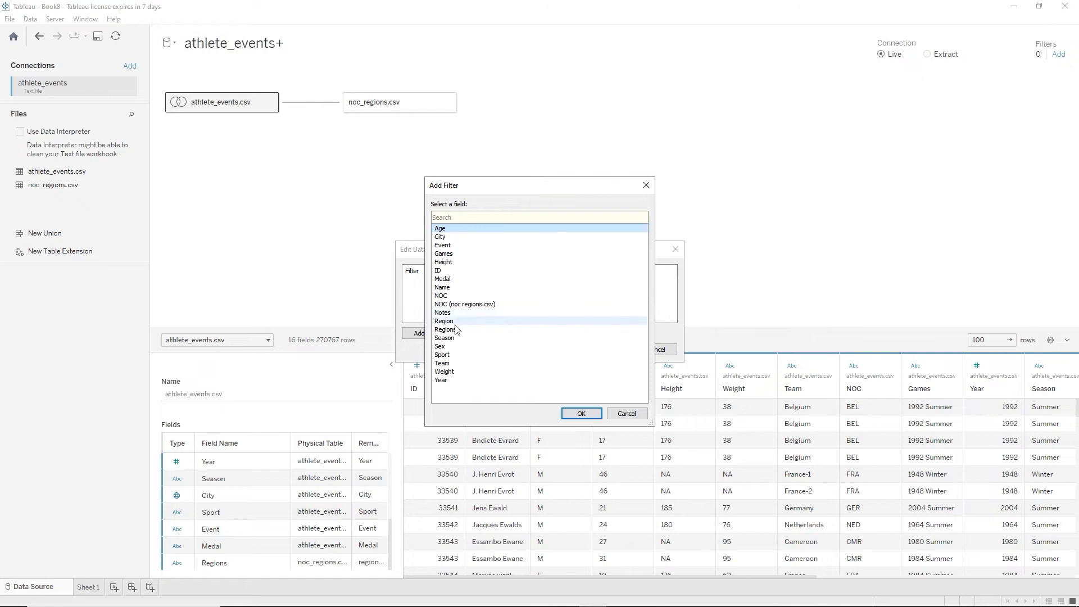
pyautogui.click(442, 380)
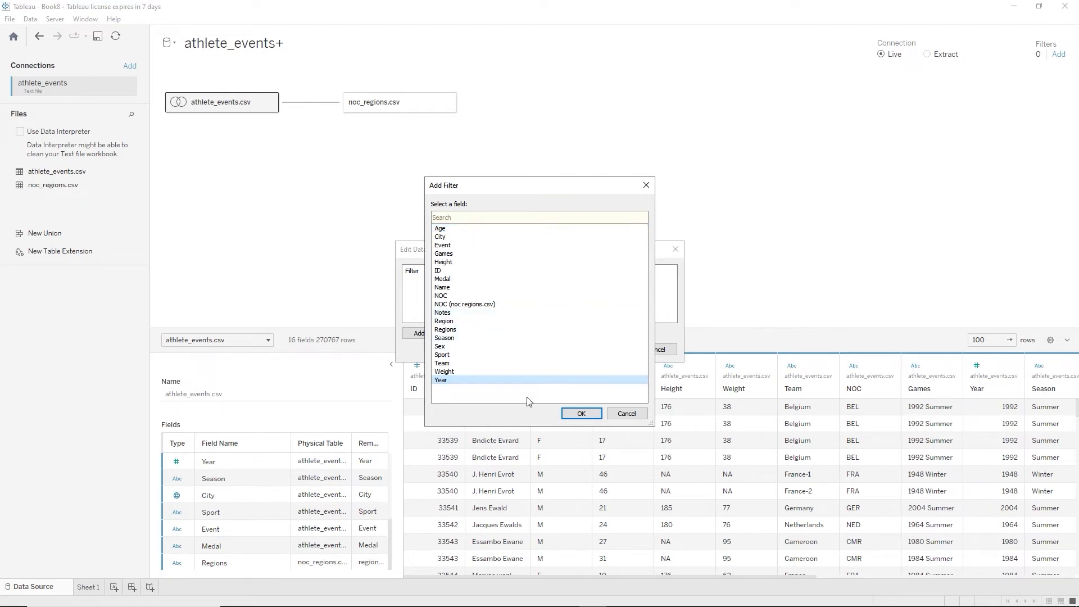
pyautogui.click(582, 414)
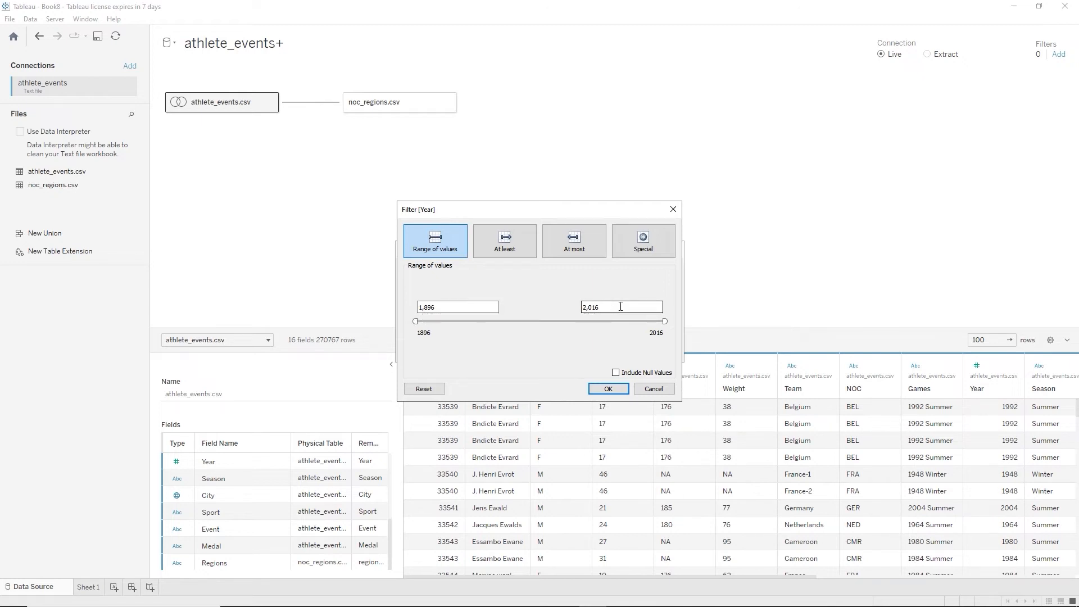
pyautogui.click(655, 392)
pyautogui.click(651, 350)
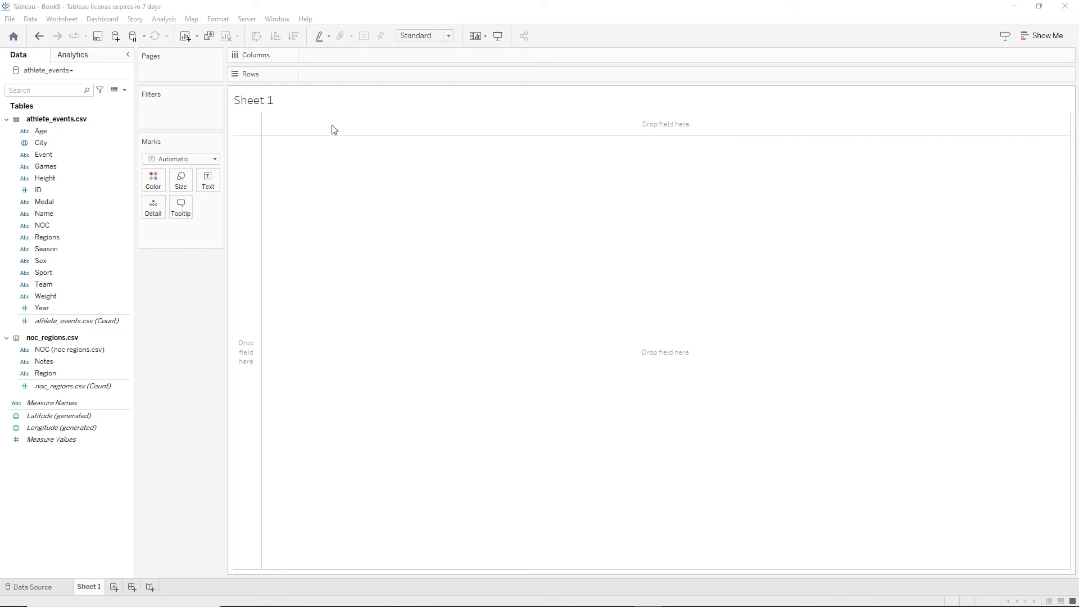
# Set the default worksheet shading of Sheet 1 to medium grey
pyautogui.click(218, 19)
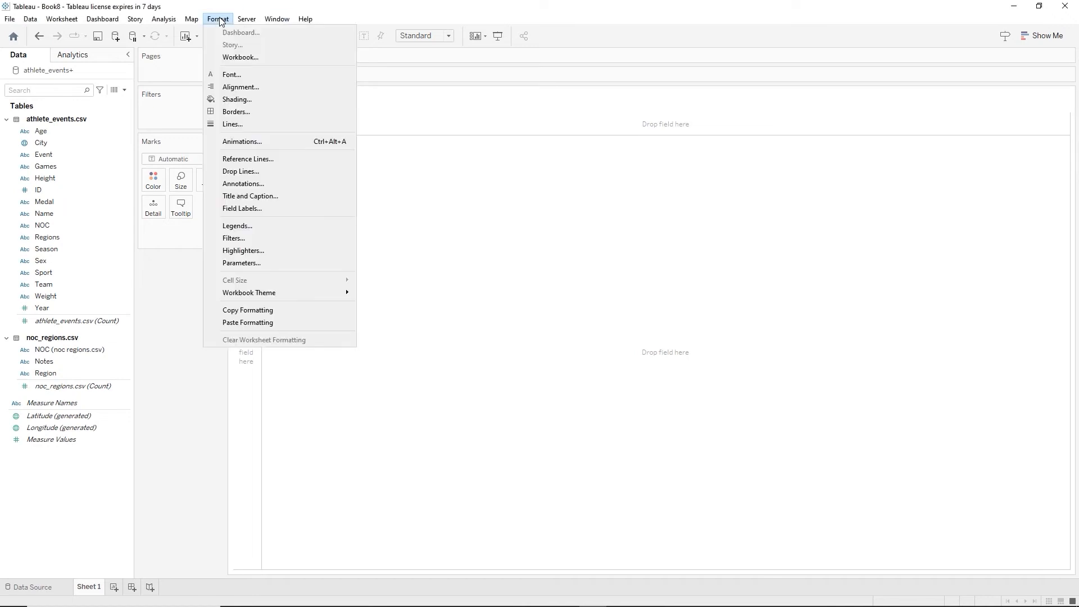
pyautogui.click(248, 98)
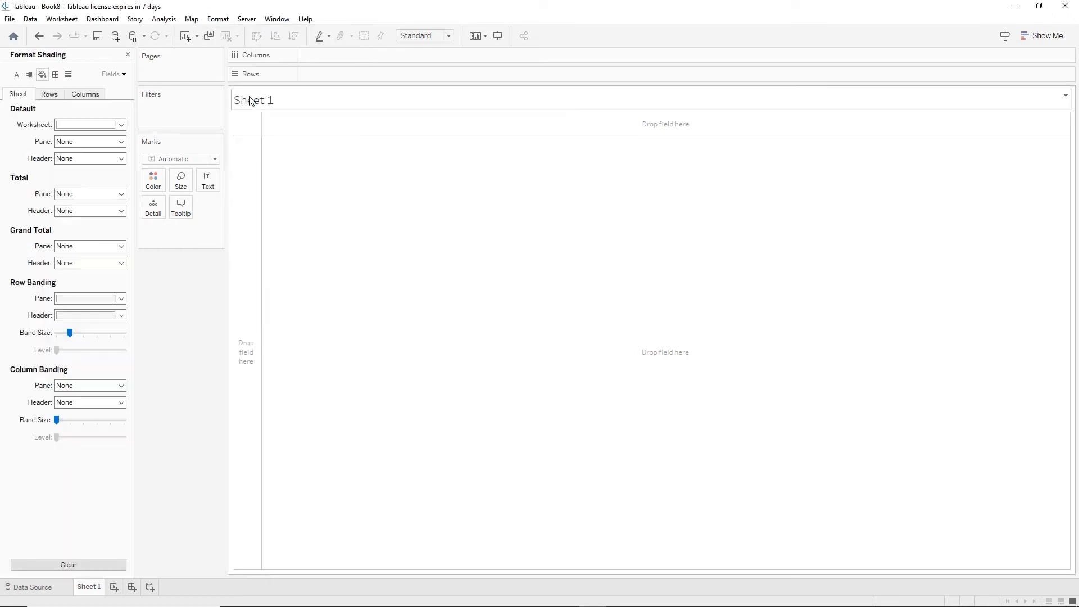
pyautogui.click(121, 125)
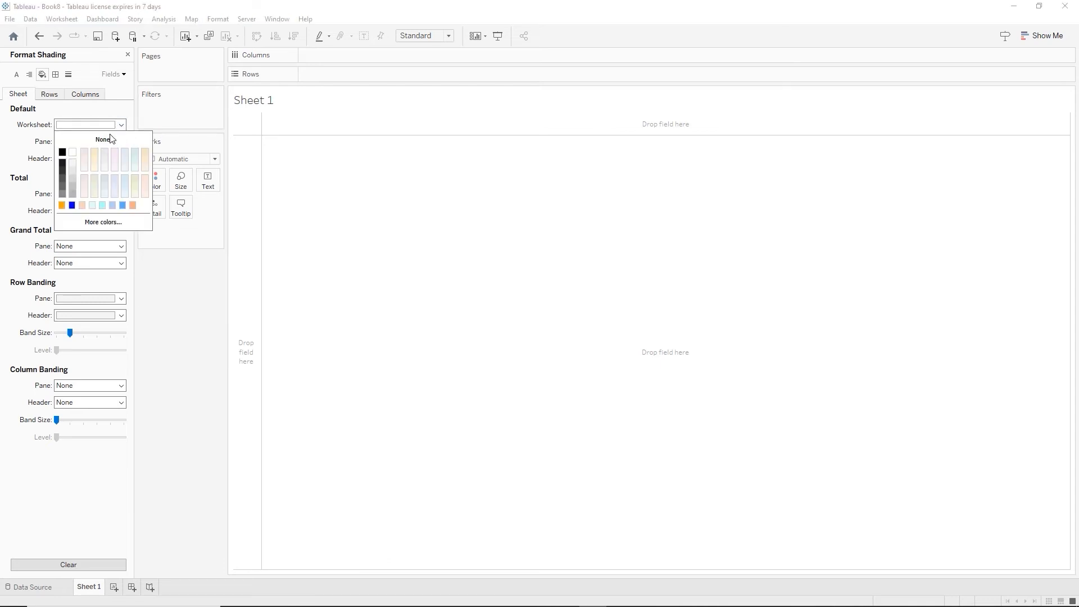
pyautogui.click(73, 194)
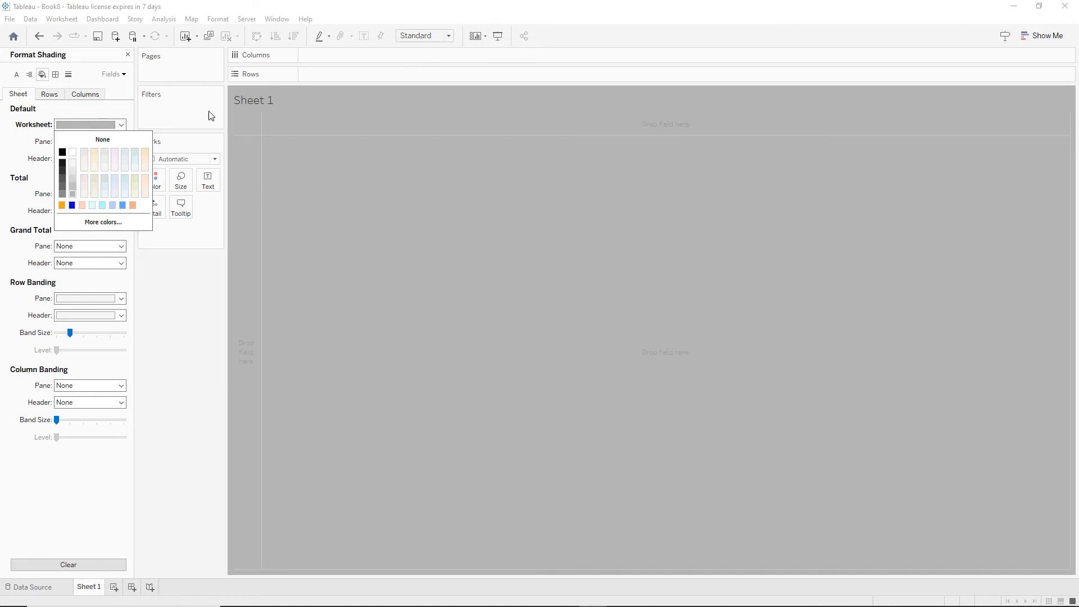
pyautogui.click(8, 148)
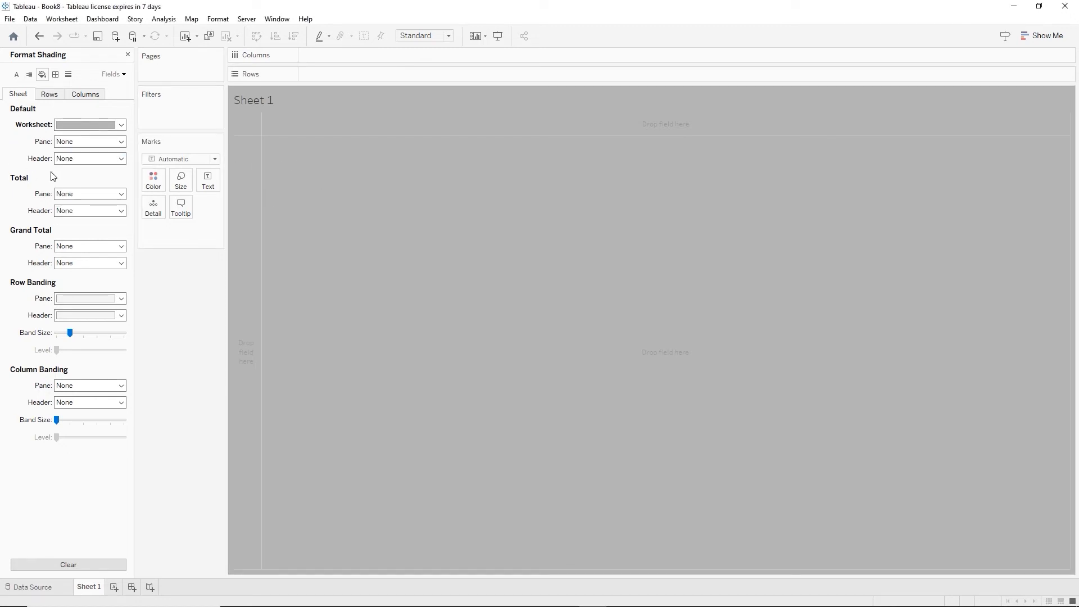
# Remove the row banding shading from both the pane and the header of Sheet 1
pyautogui.click(121, 300)
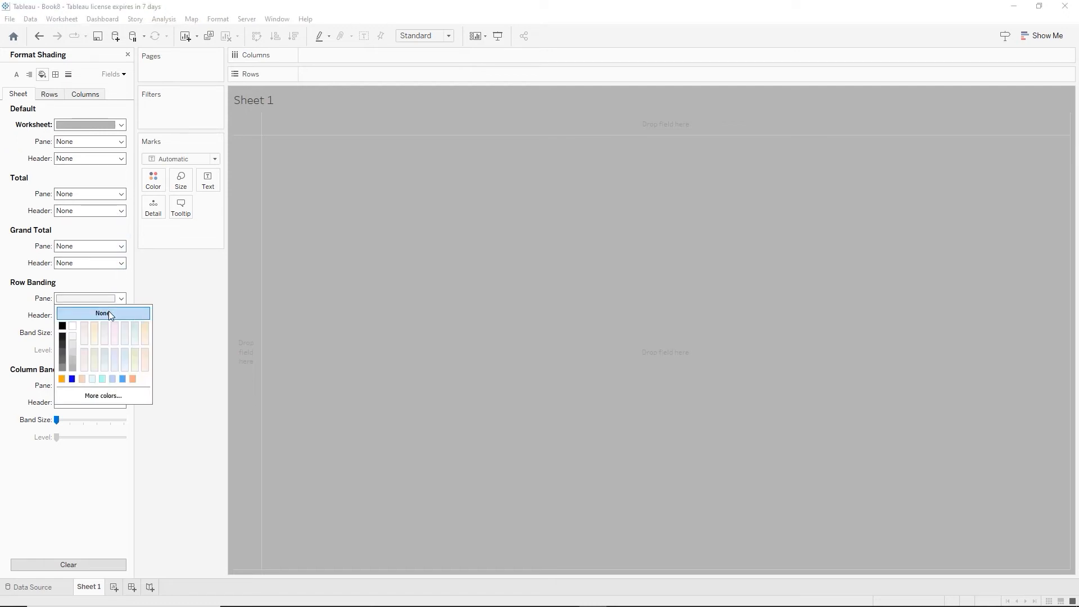
pyautogui.click(108, 312)
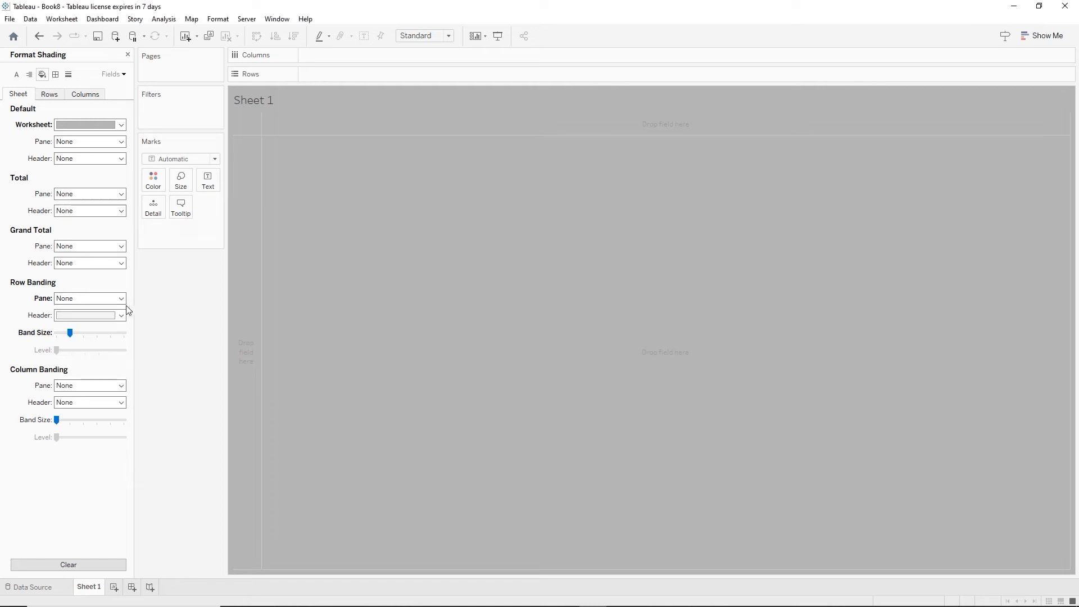
pyautogui.click(120, 315)
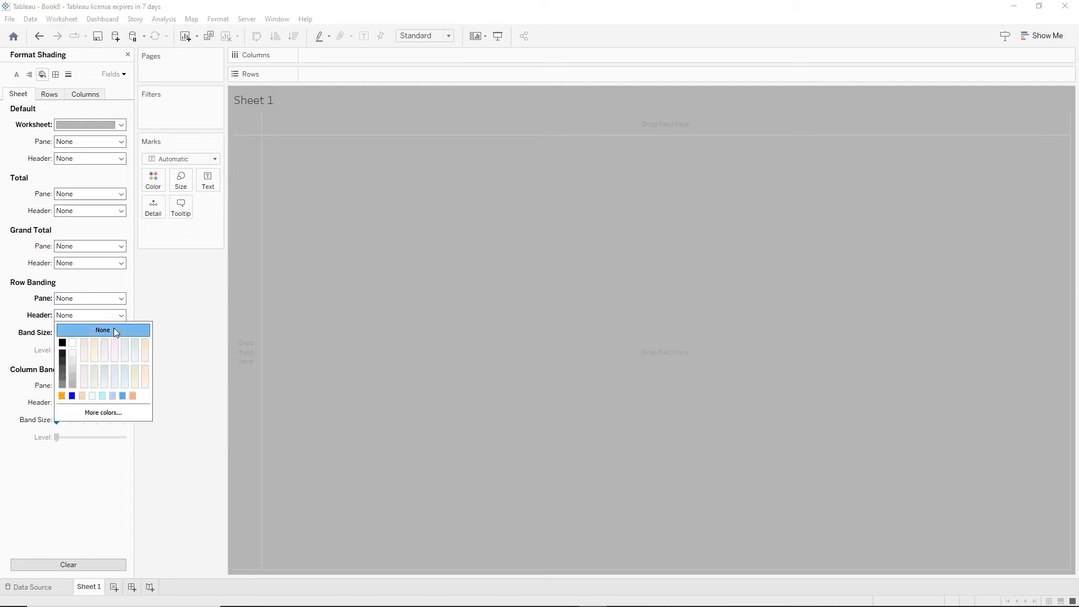
pyautogui.click(176, 299)
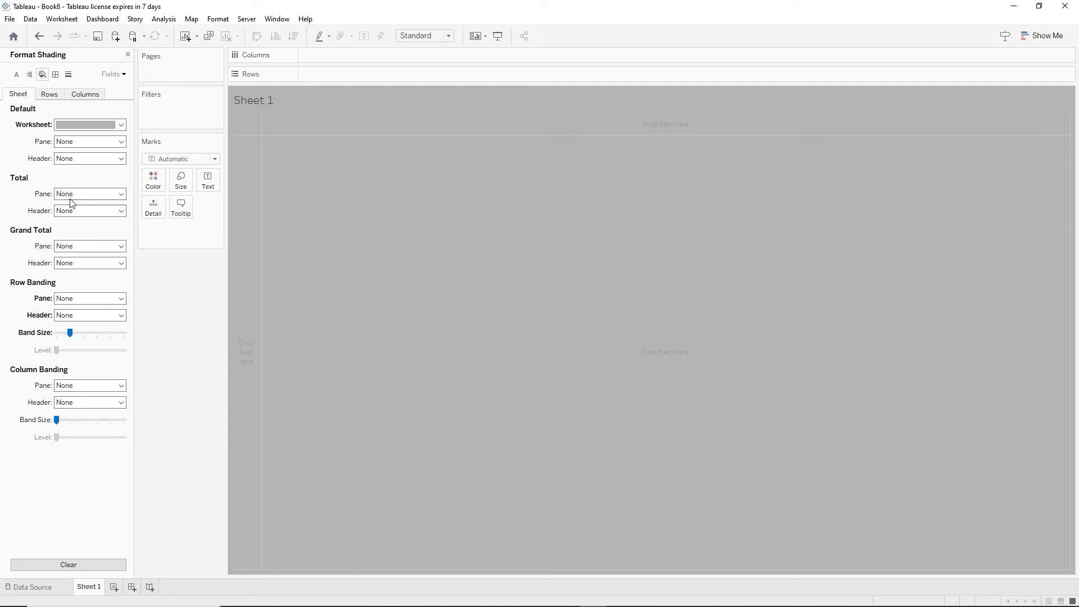
# Set the default worksheet font of Sheet 1 to 10 pt, bold and orange, and close the formatting options
pyautogui.click(15, 77)
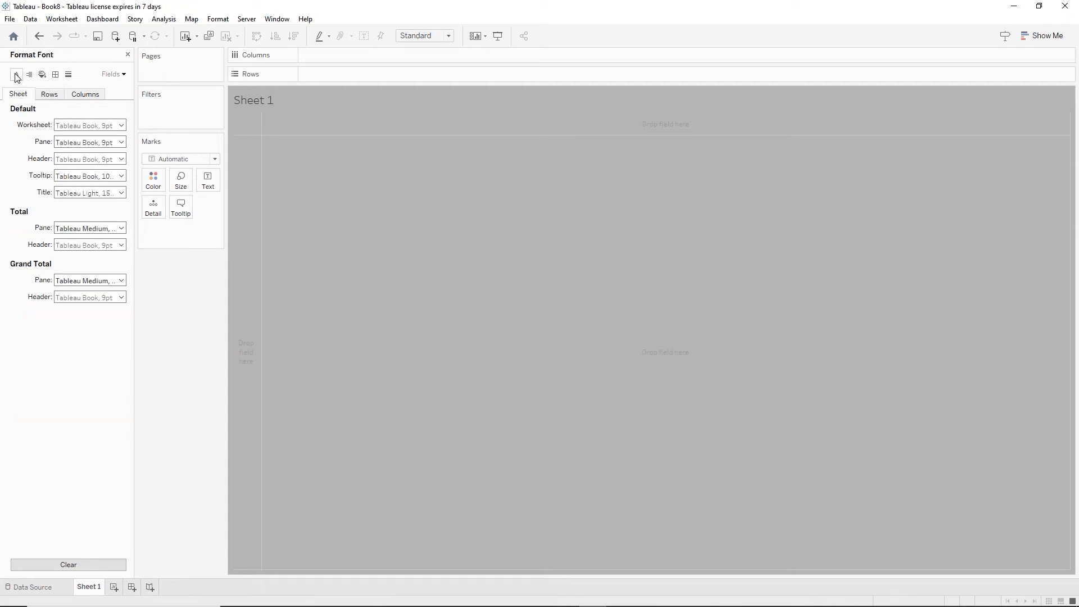
pyautogui.click(86, 141)
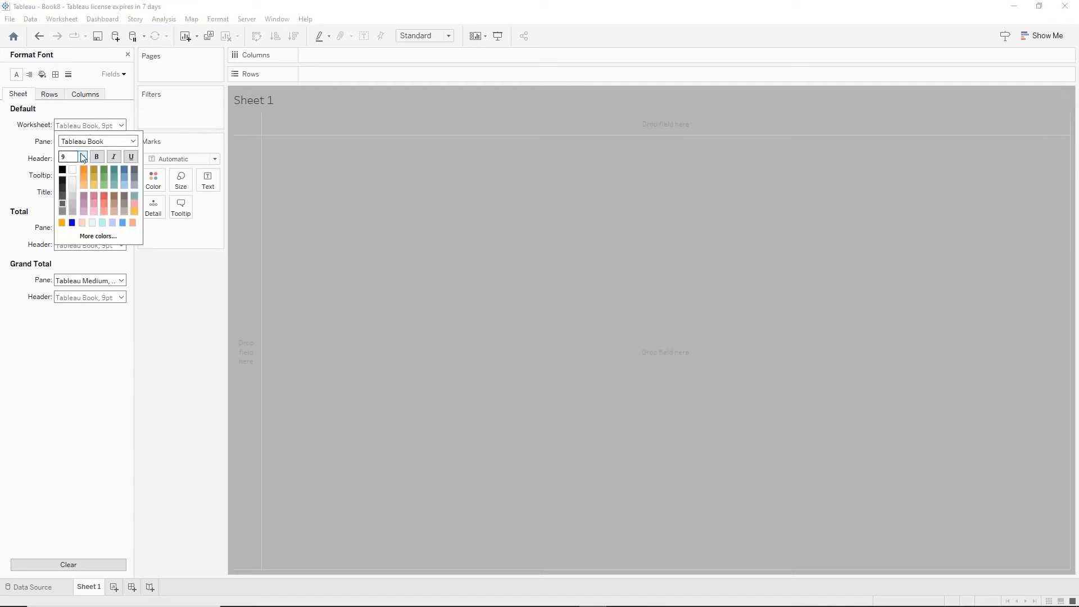
pyautogui.click(82, 157)
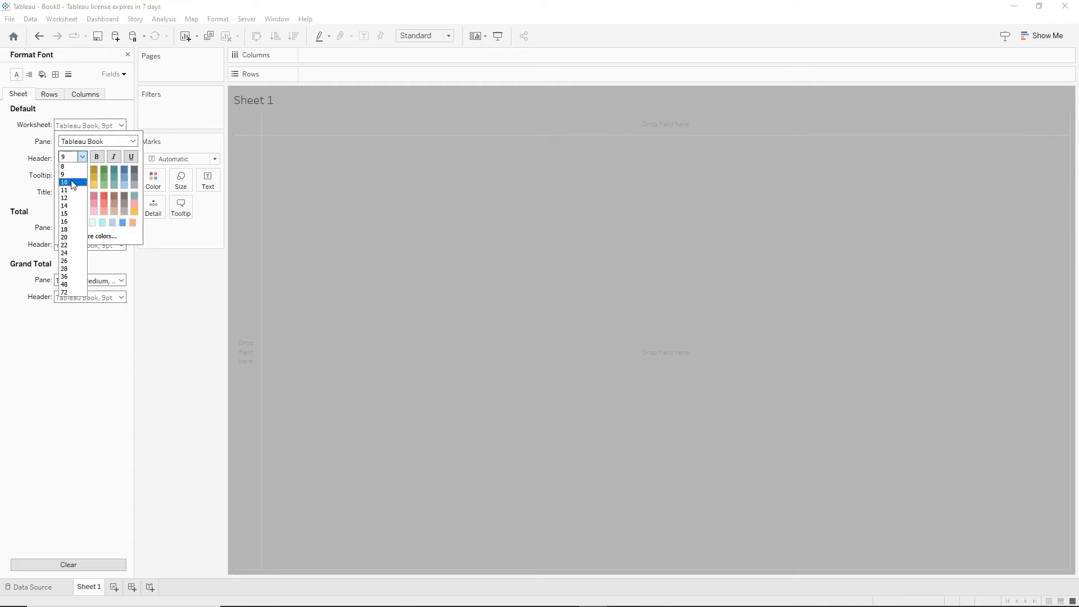
pyautogui.click(73, 182)
pyautogui.click(97, 159)
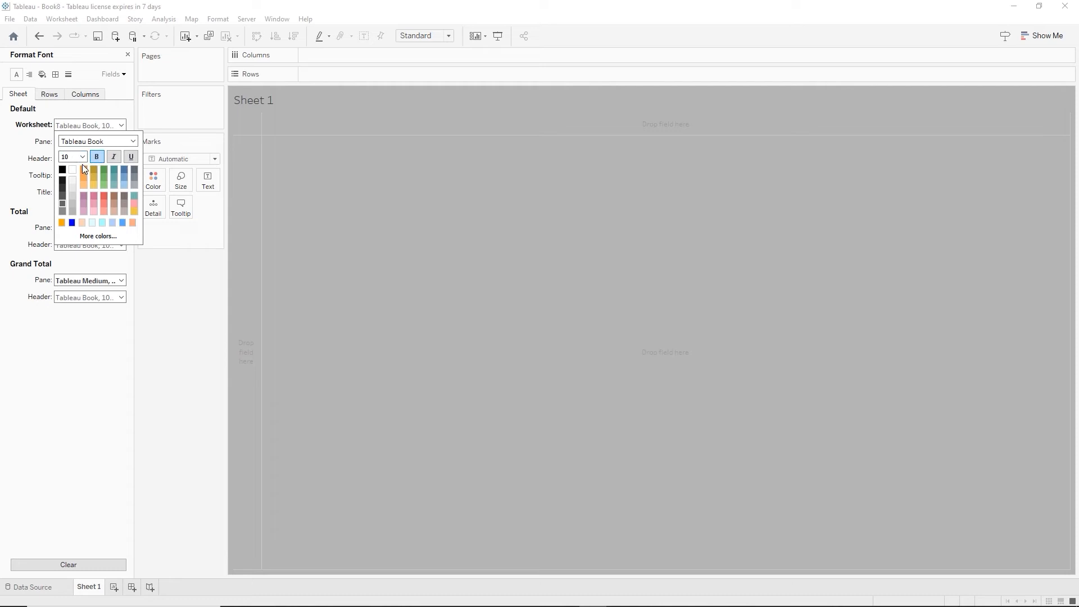
pyautogui.click(83, 169)
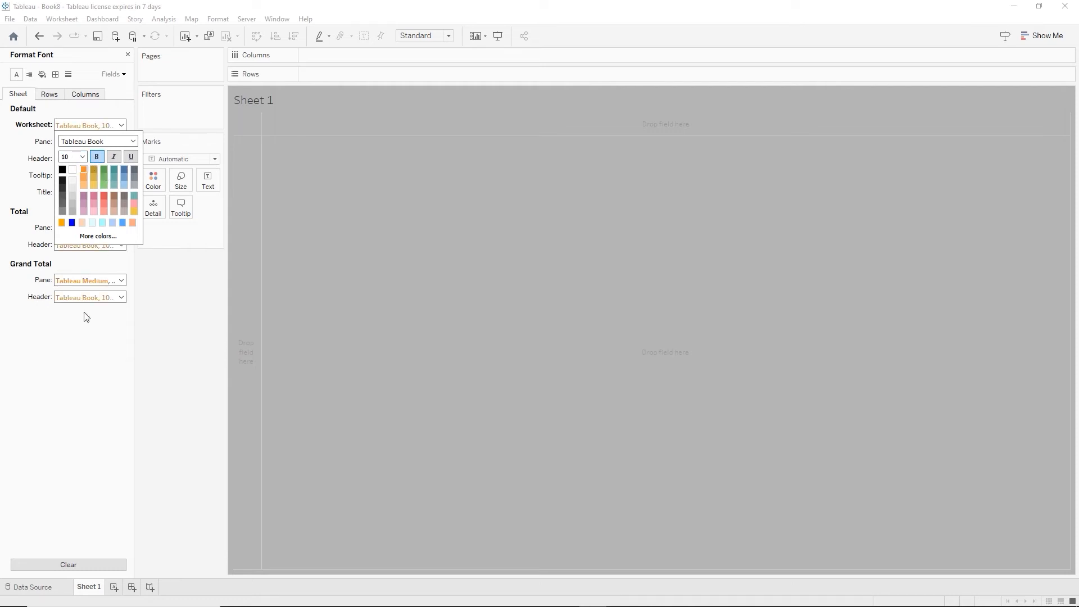
pyautogui.click(169, 293)
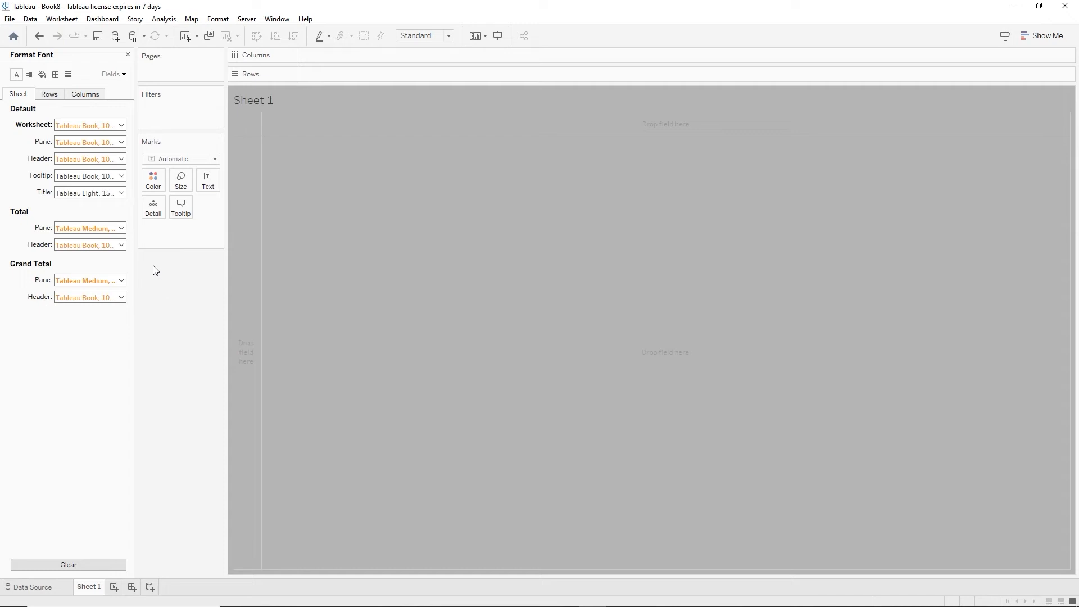
pyautogui.click(127, 56)
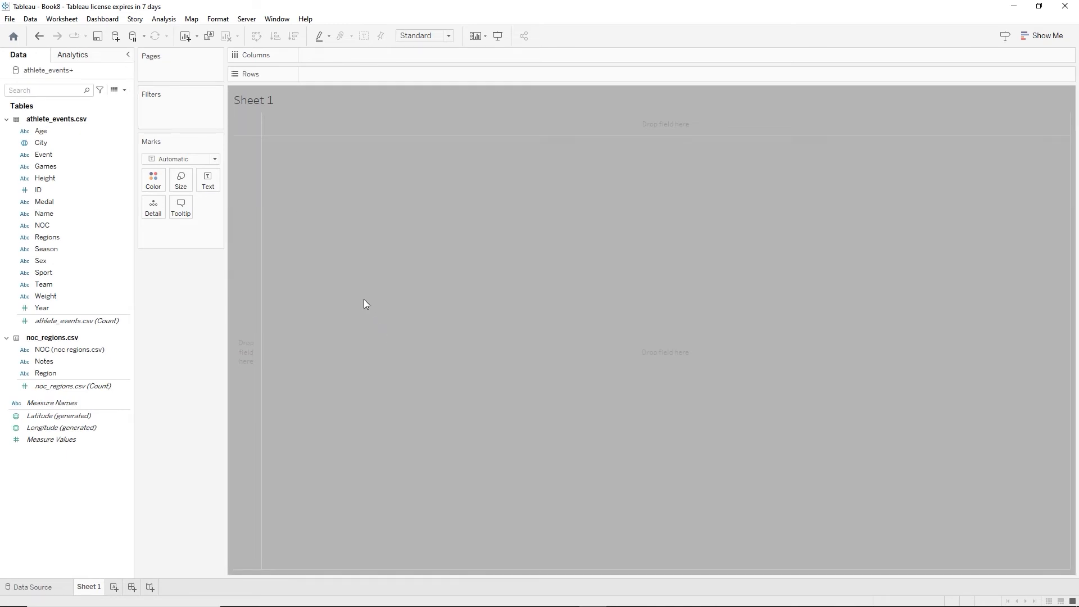
# Copy the formatting of Sheet 1 and paste it onto a new worksheet, Sheet 2
pyautogui.click(214, 21)
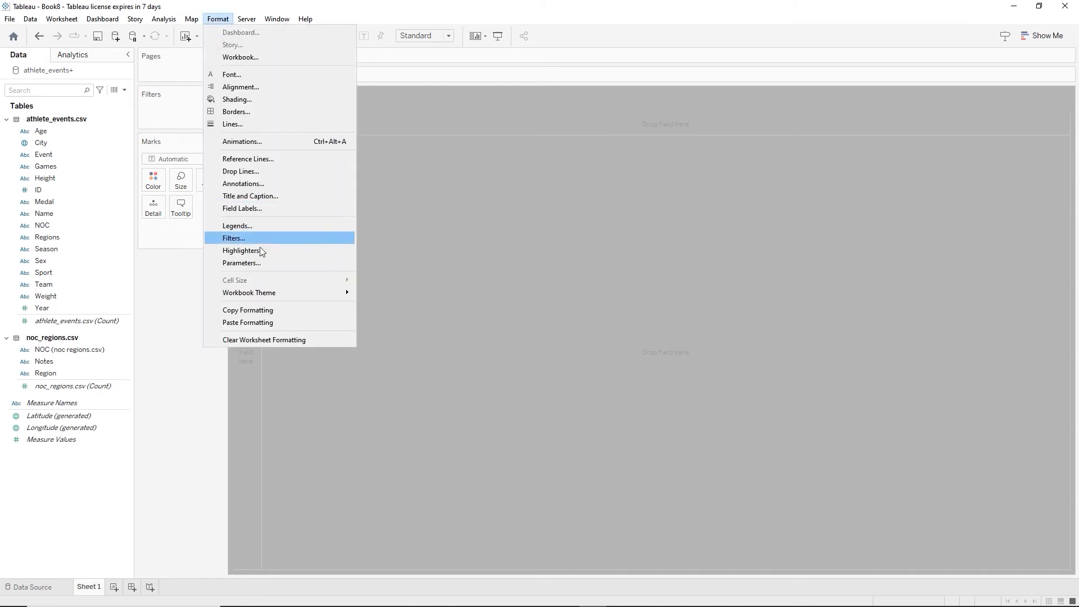
pyautogui.click(250, 312)
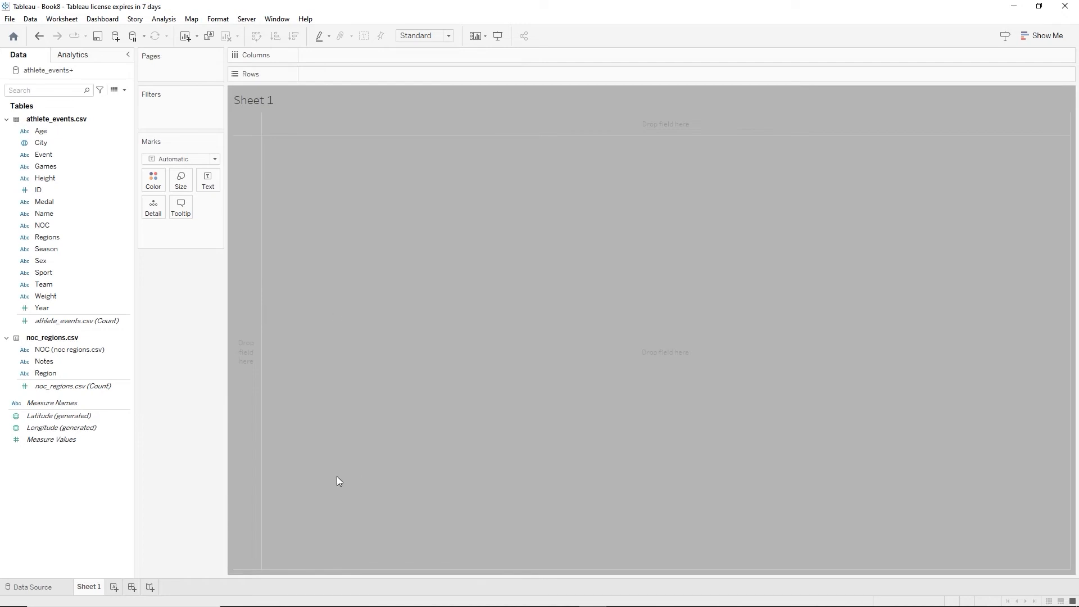
pyautogui.click(114, 586)
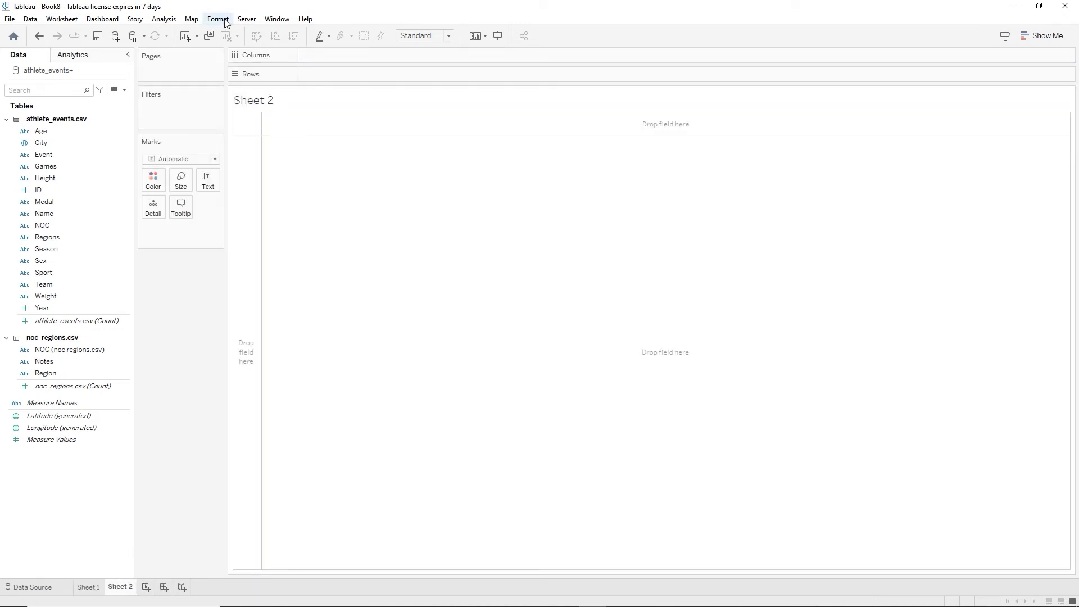
pyautogui.click(224, 20)
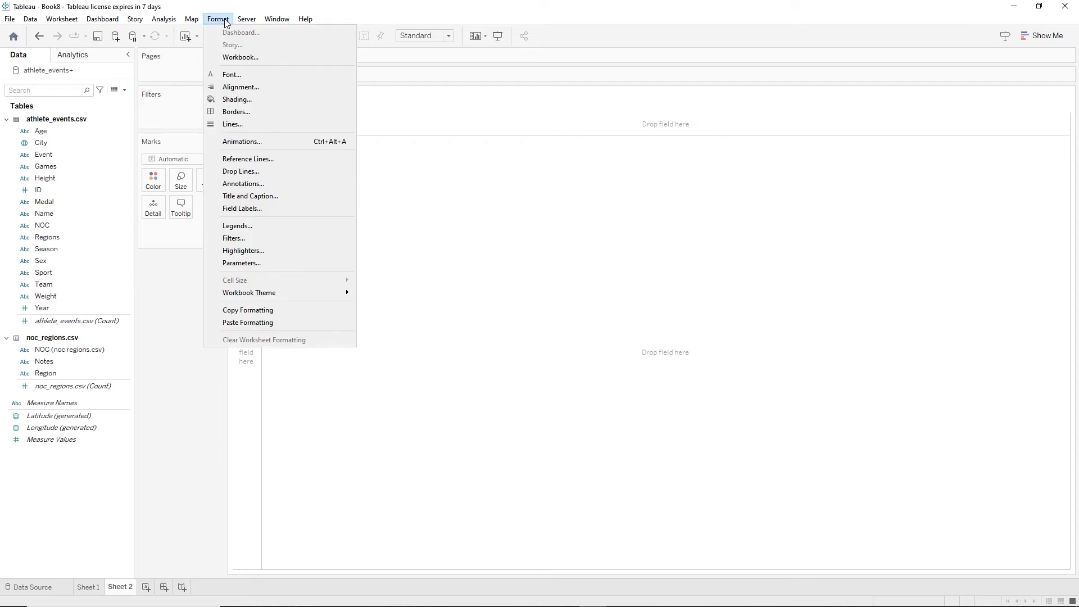
pyautogui.click(281, 326)
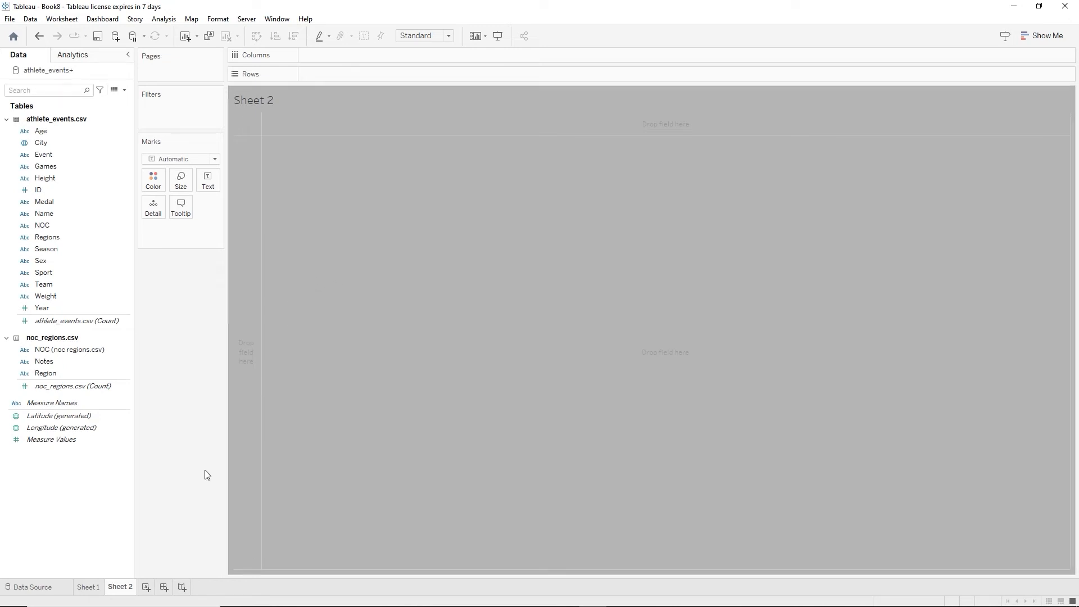
# Rename Sheet 1 as "Games Medal Count by Athlete & Events for Top 10 Teams" and collapse the noc_regions.csv field list
pyautogui.click(87, 586)
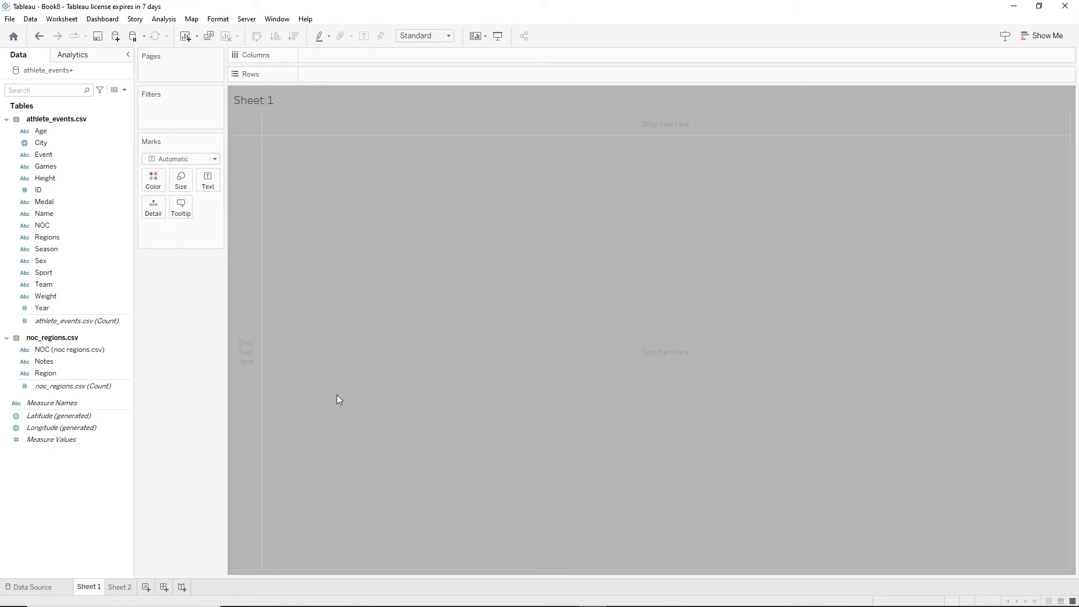
pyautogui.moveTo(101, 604)
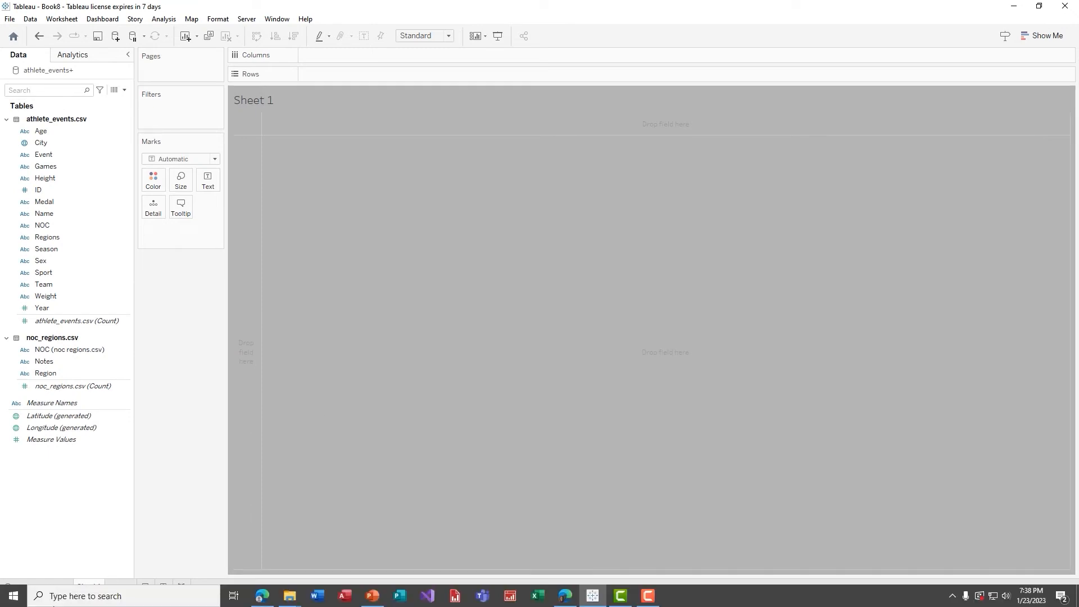
pyautogui.doubleClick(93, 578)
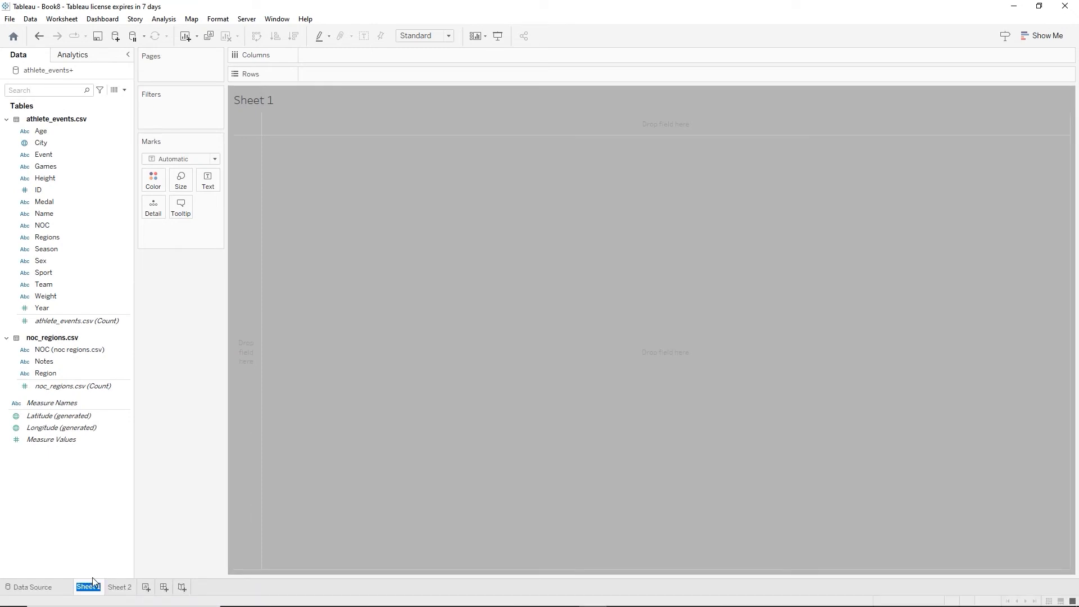
pyautogui.write('Games Medal Cou')
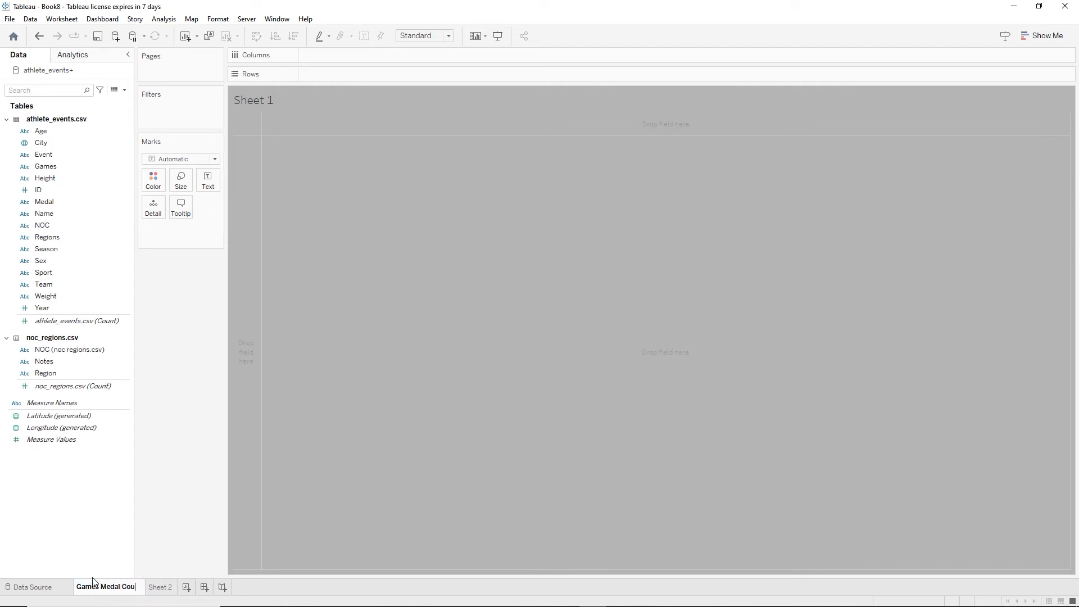
pyautogui.write('nt by A')
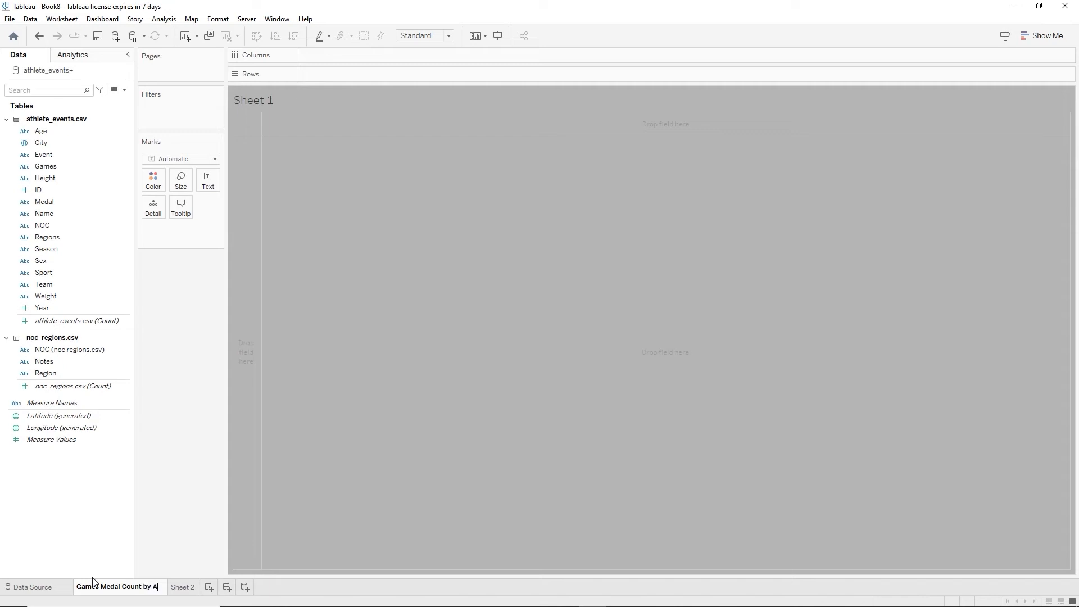
pyautogui.write('thlete')
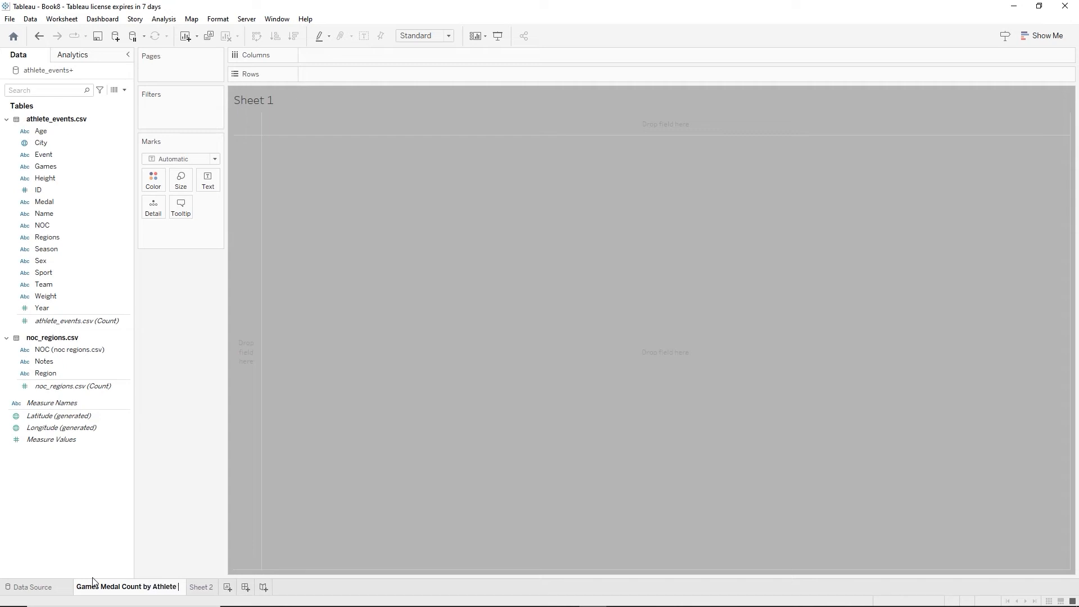
pyautogui.write(' & Events for Top 10 Teams')
pyautogui.press('Return')
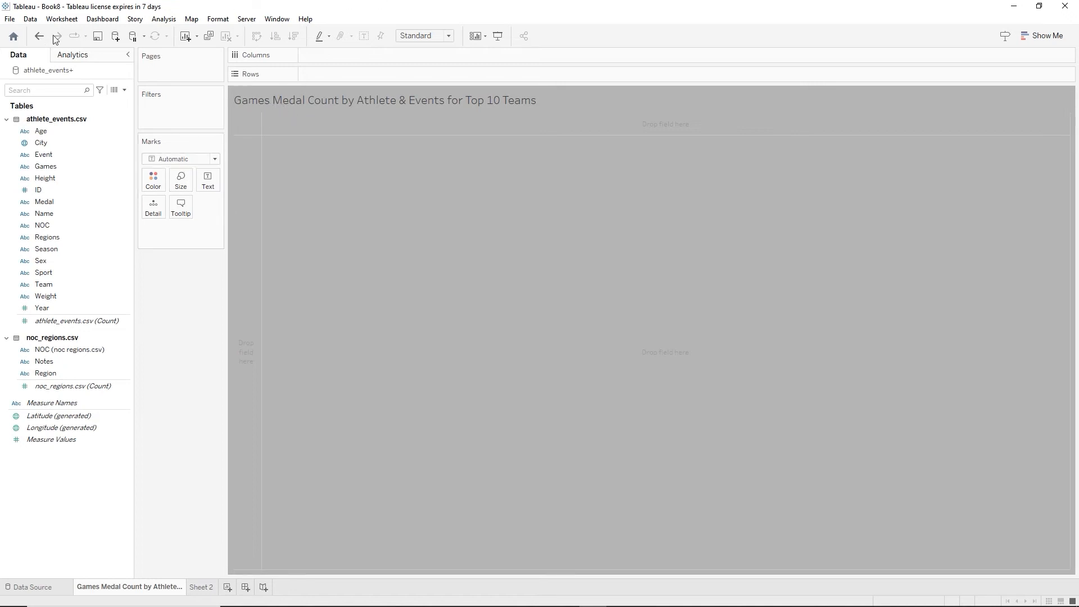
pyautogui.click(8, 339)
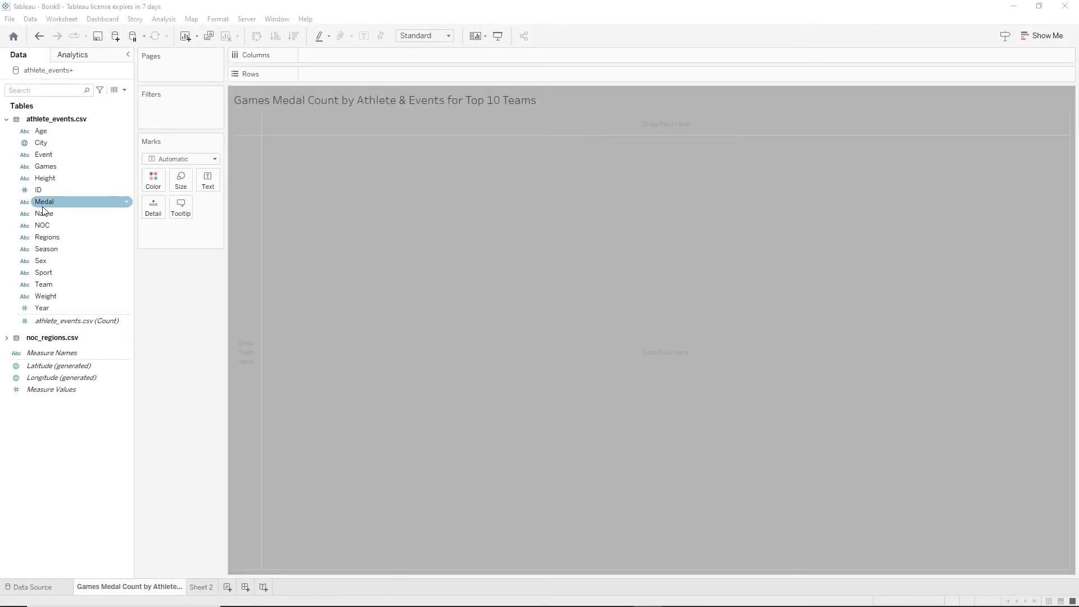
pyautogui.moveTo(43, 203); pyautogui.dragTo(80, 203)
pyautogui.moveTo(142, 156); pyautogui.dragTo(157, 115)
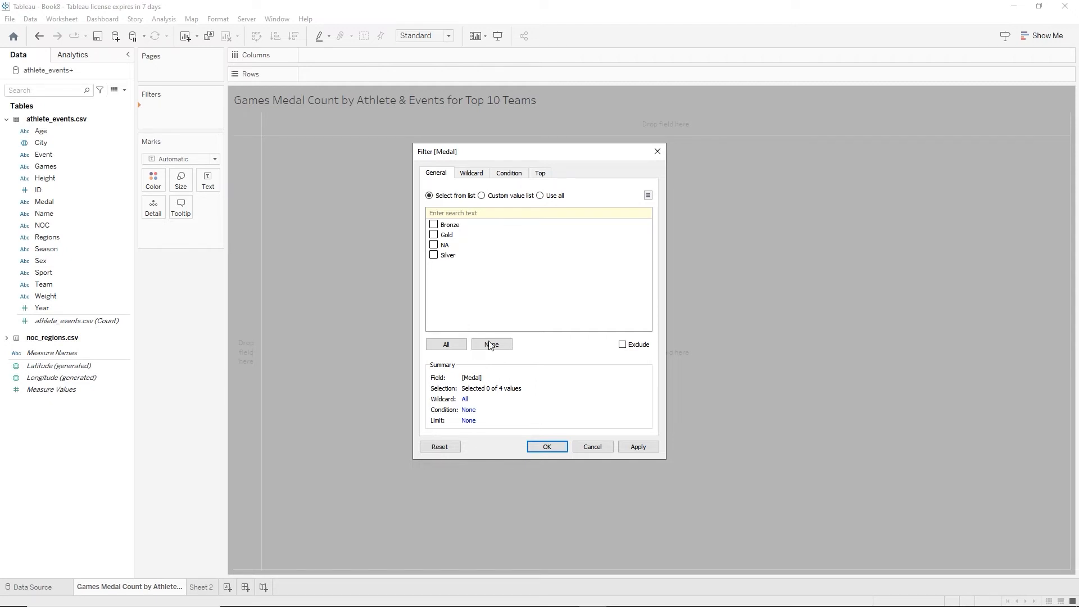
pyautogui.click(592, 447)
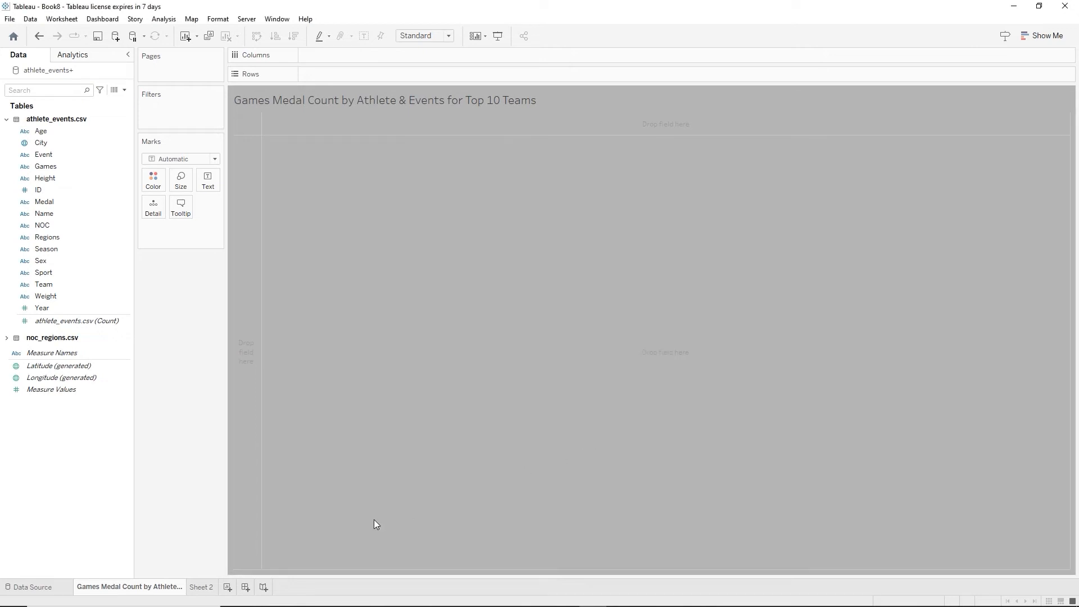
# Add a data source filter on Medal that excludes NA, and return to the Games Medal Count worksheet
pyautogui.click(32, 586)
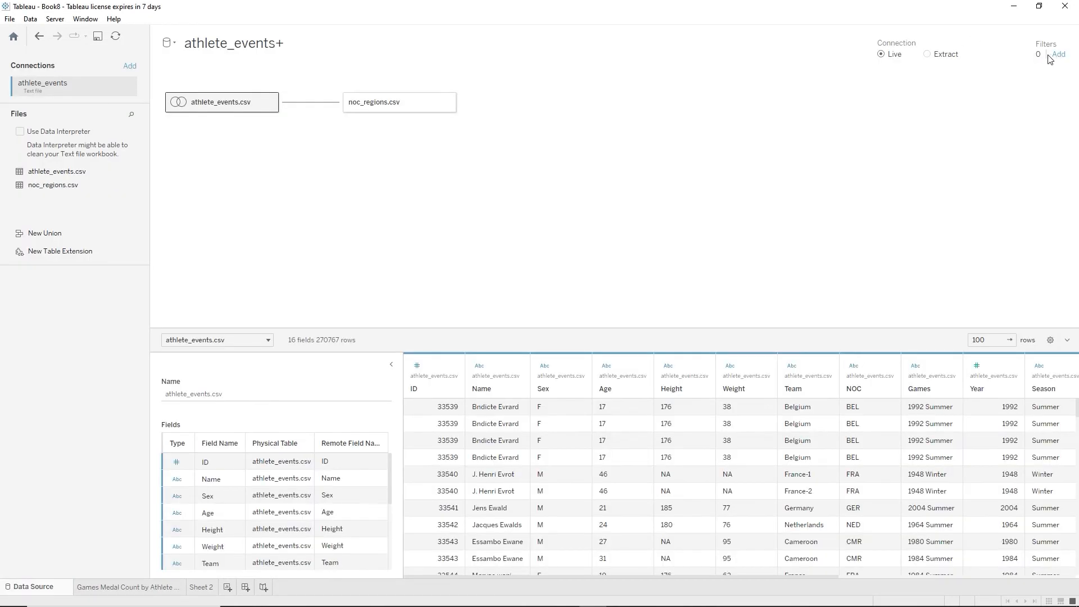
pyautogui.click(1058, 55)
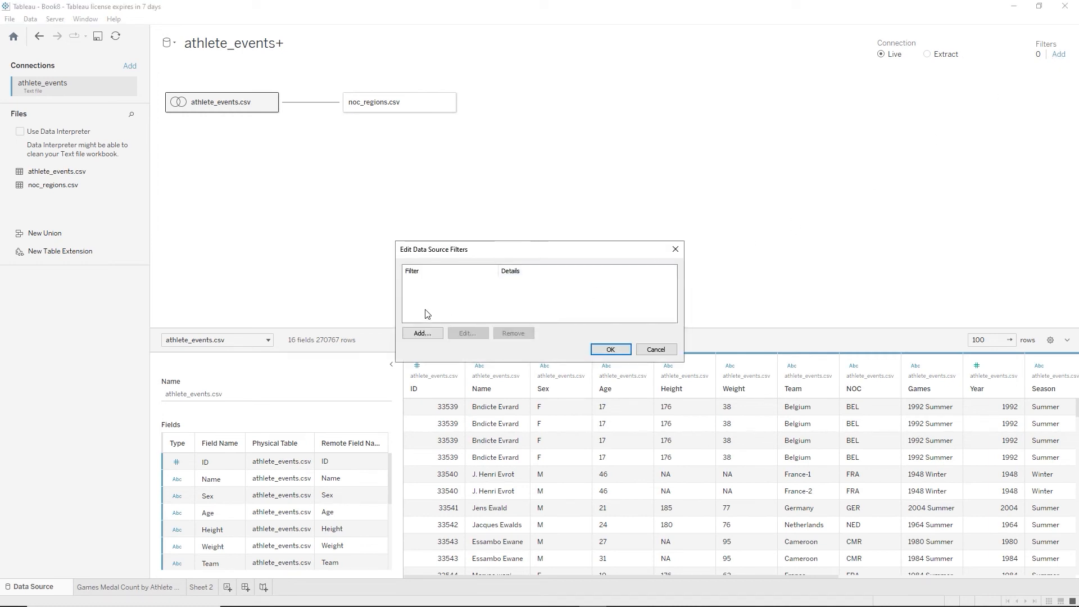
pyautogui.click(425, 334)
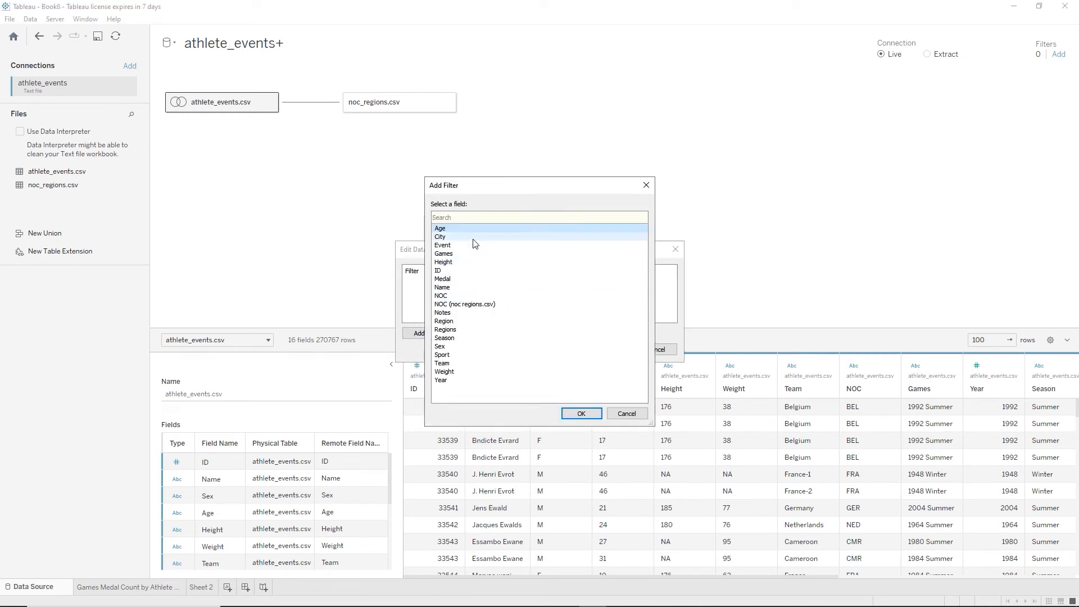
pyautogui.click(448, 279)
pyautogui.click(581, 413)
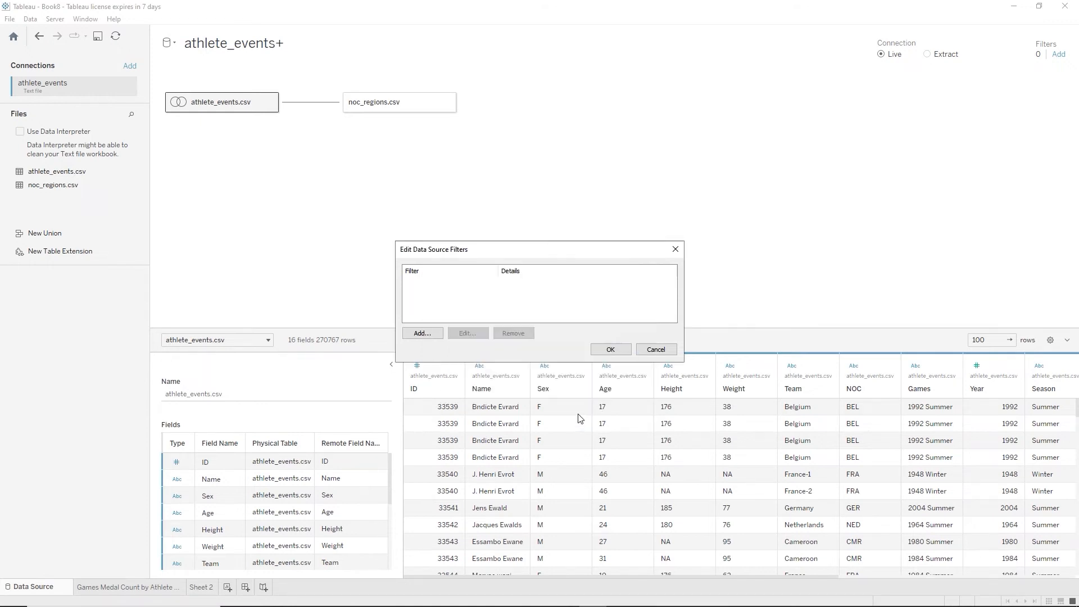
pyautogui.click(433, 245)
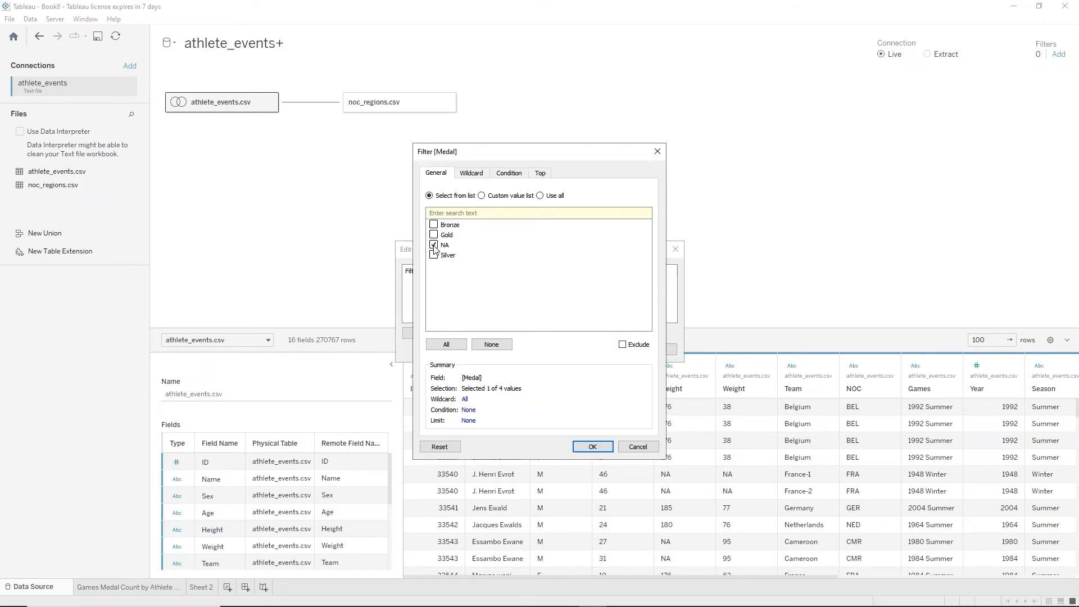
pyautogui.click(622, 345)
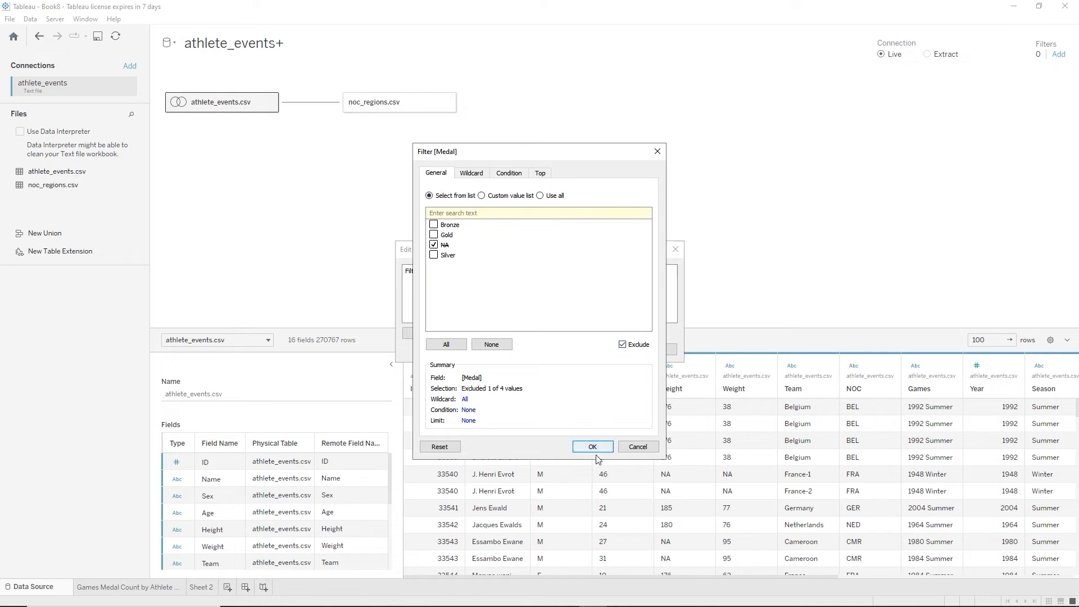
pyautogui.click(592, 447)
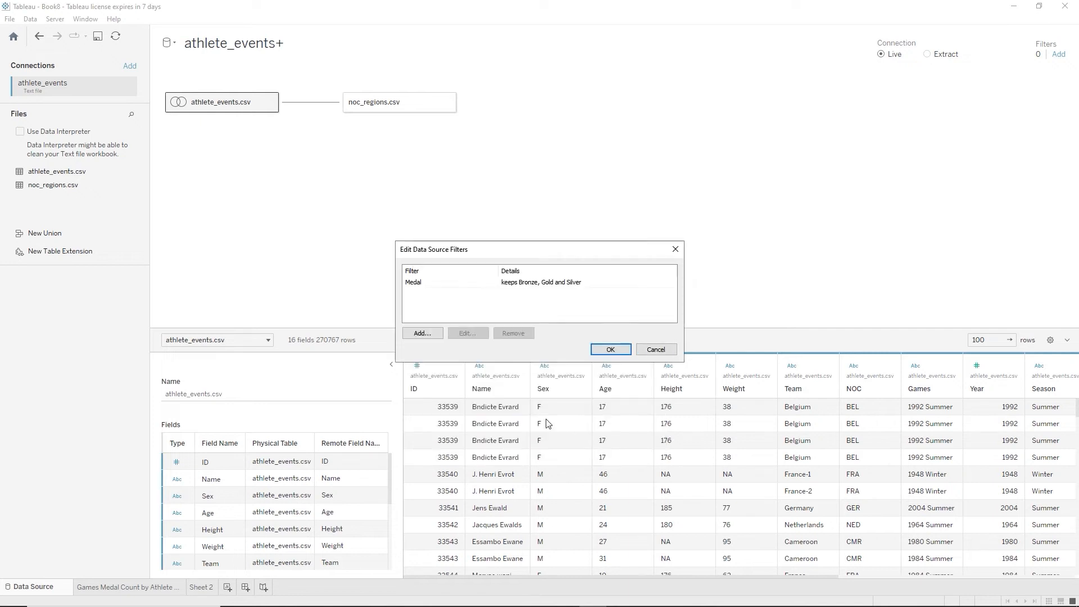
pyautogui.click(610, 349)
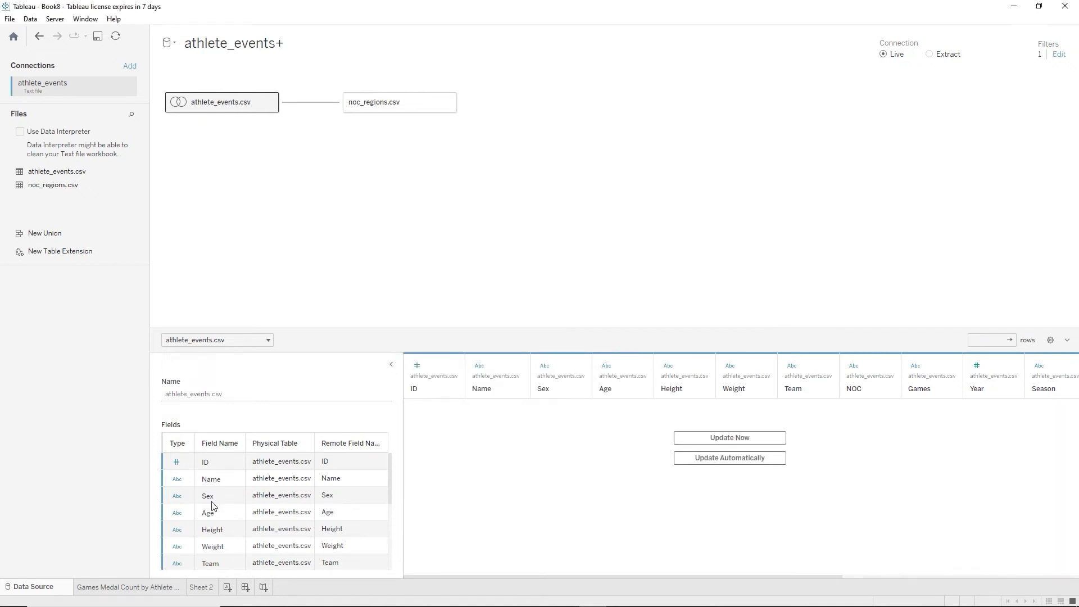
pyautogui.click(137, 588)
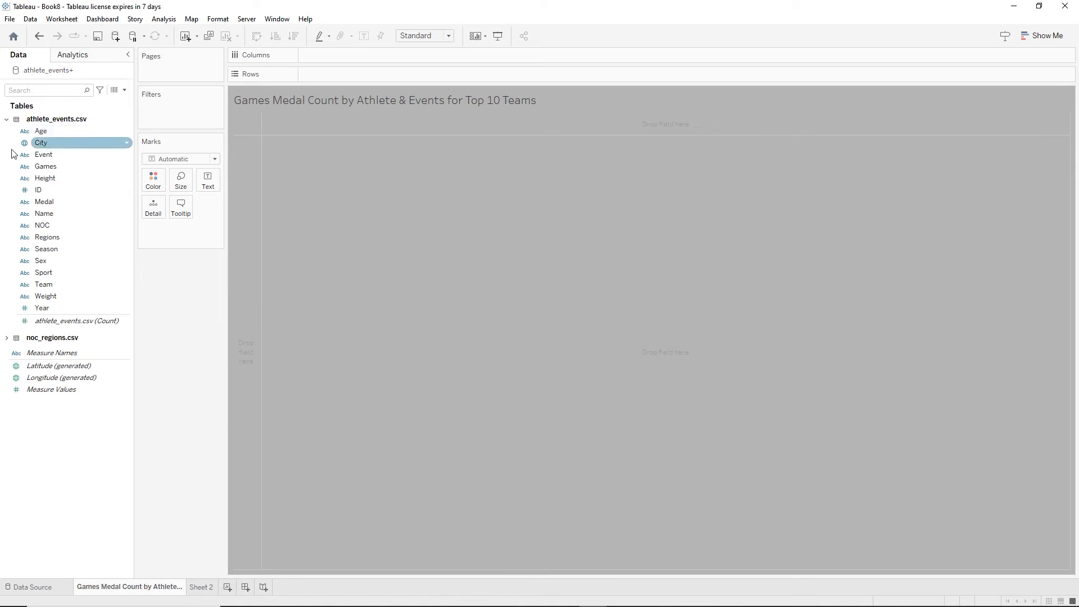
# Add a Games filter to the worksheet and show it as a single-value dropdown
pyautogui.click(51, 167)
pyautogui.moveTo(50, 167); pyautogui.dragTo(156, 105)
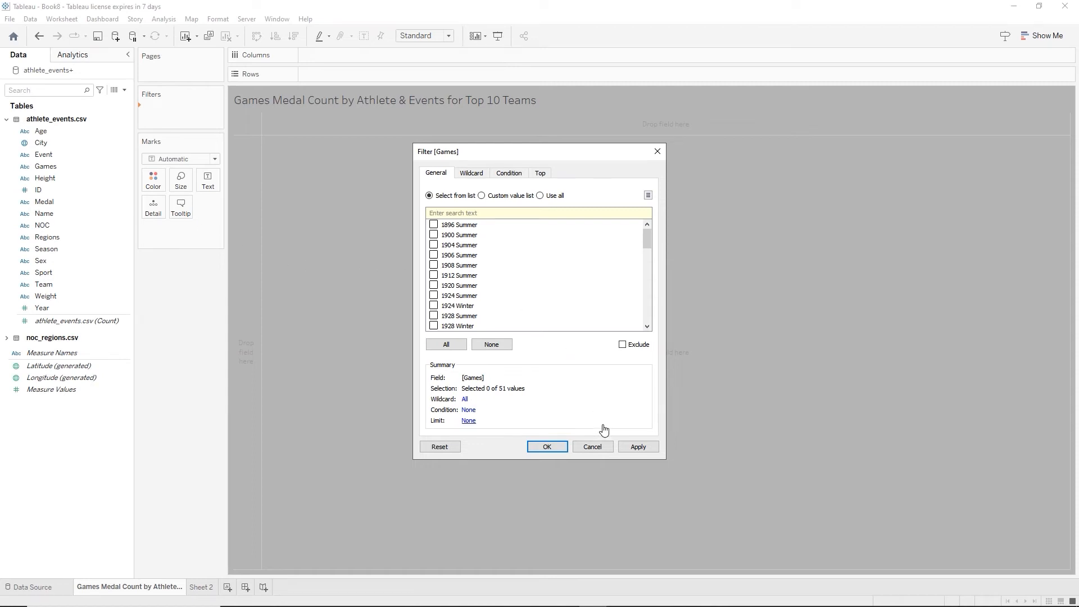
pyautogui.click(561, 449)
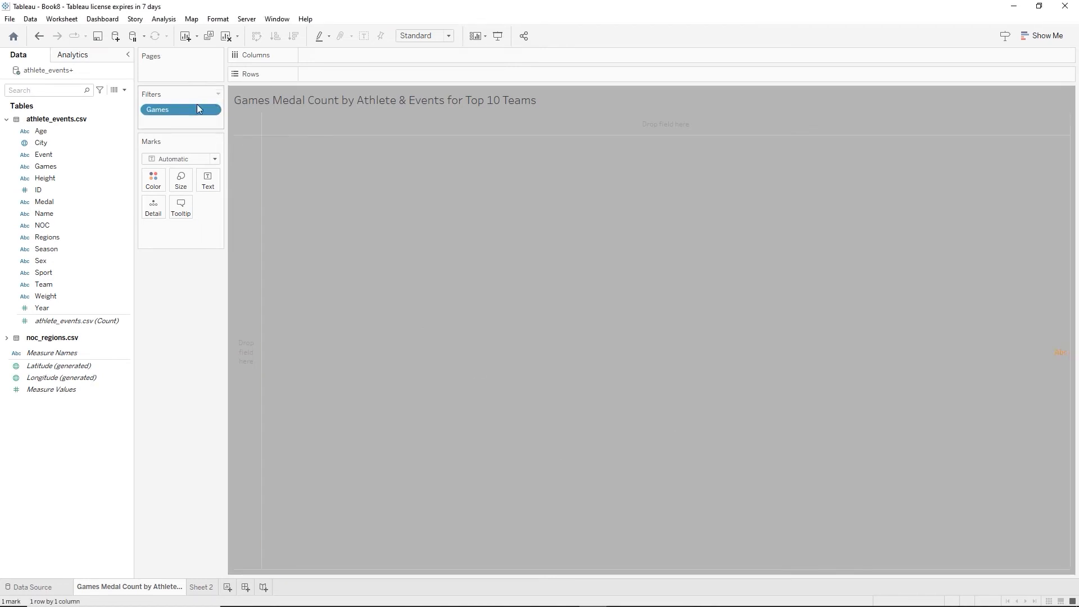
pyautogui.rightClick(189, 110)
pyautogui.click(221, 135)
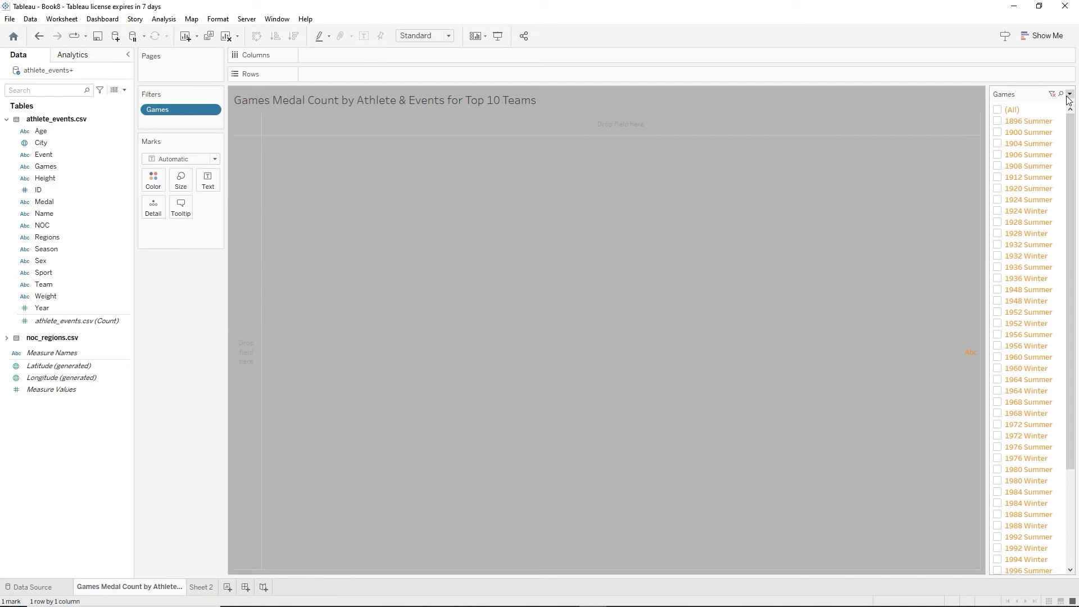
pyautogui.click(1069, 95)
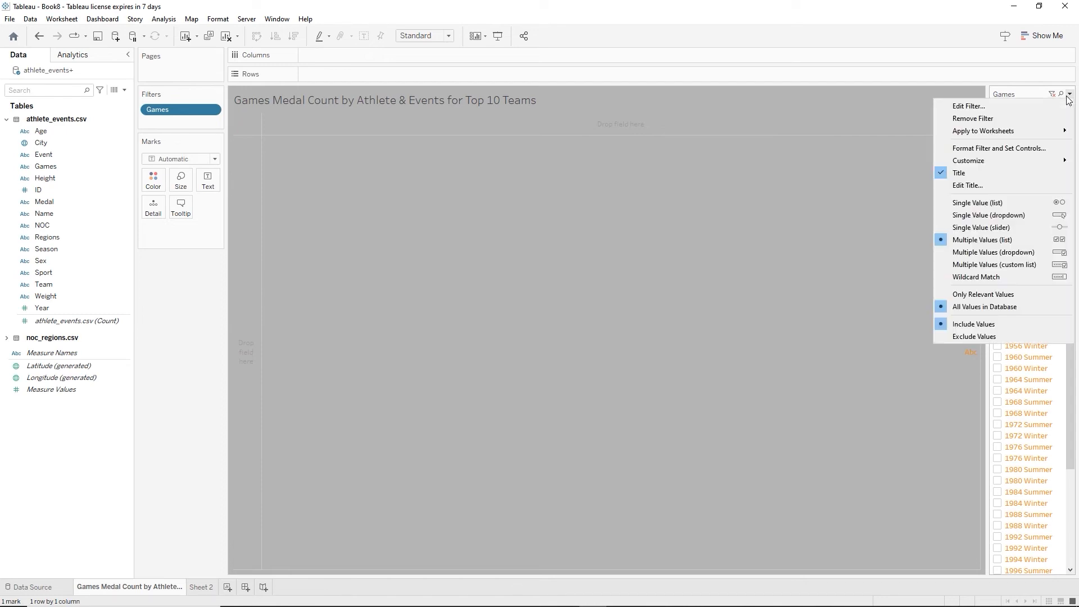
pyautogui.click(982, 214)
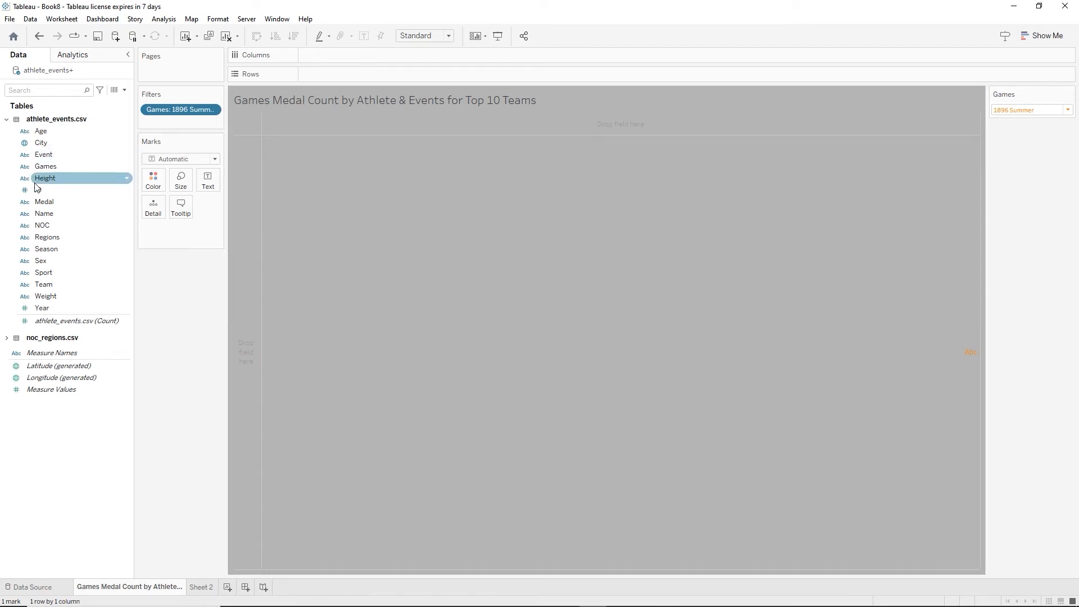
# Add a Team filter limited to the top 10 teams by count of Medal
pyautogui.moveTo(49, 284); pyautogui.dragTo(163, 120)
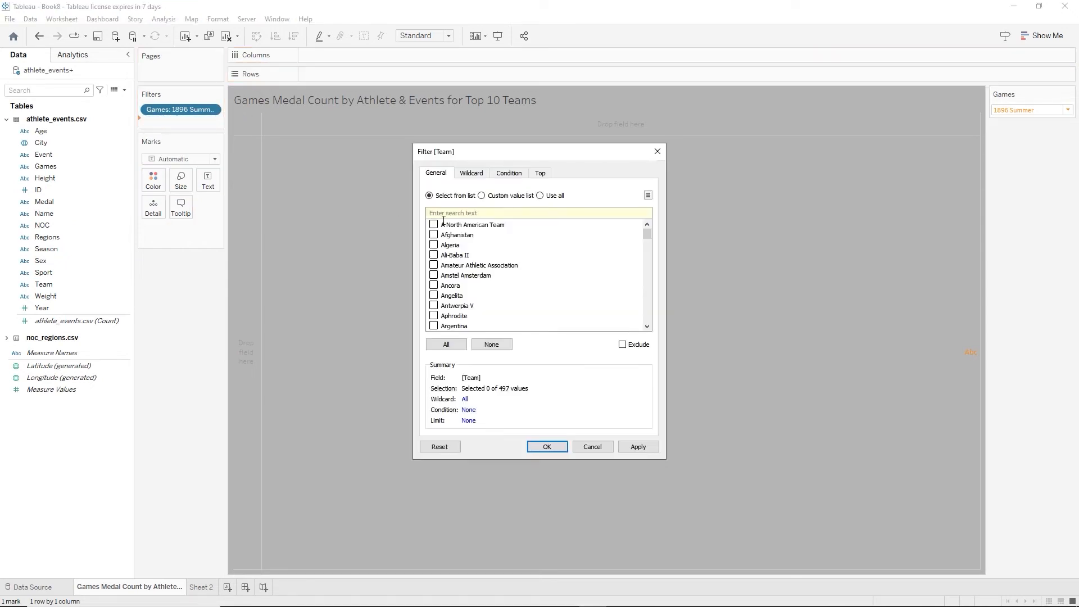
pyautogui.click(539, 174)
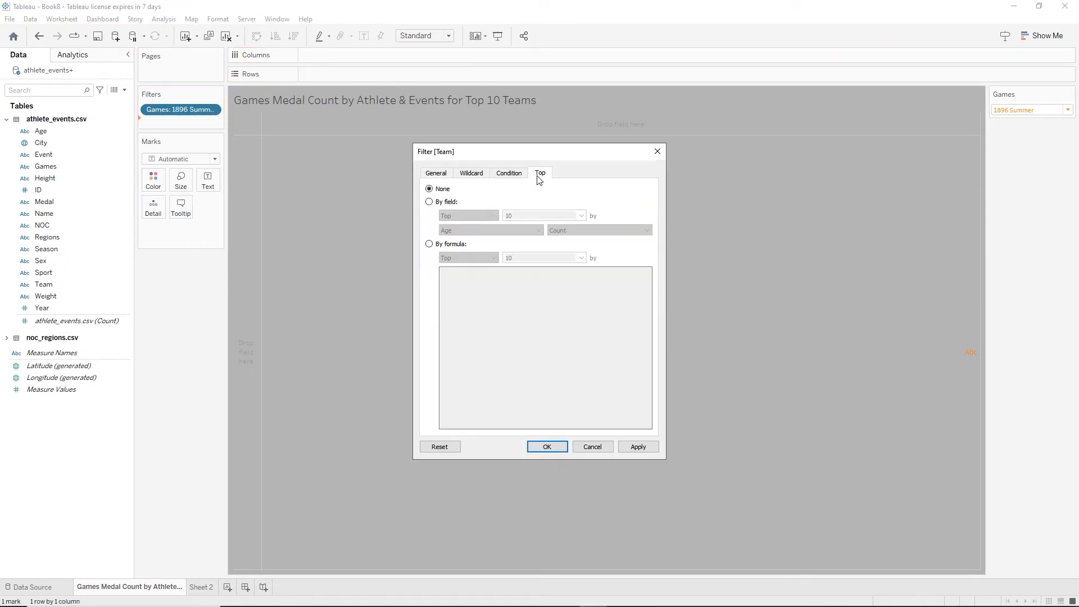
pyautogui.click(429, 203)
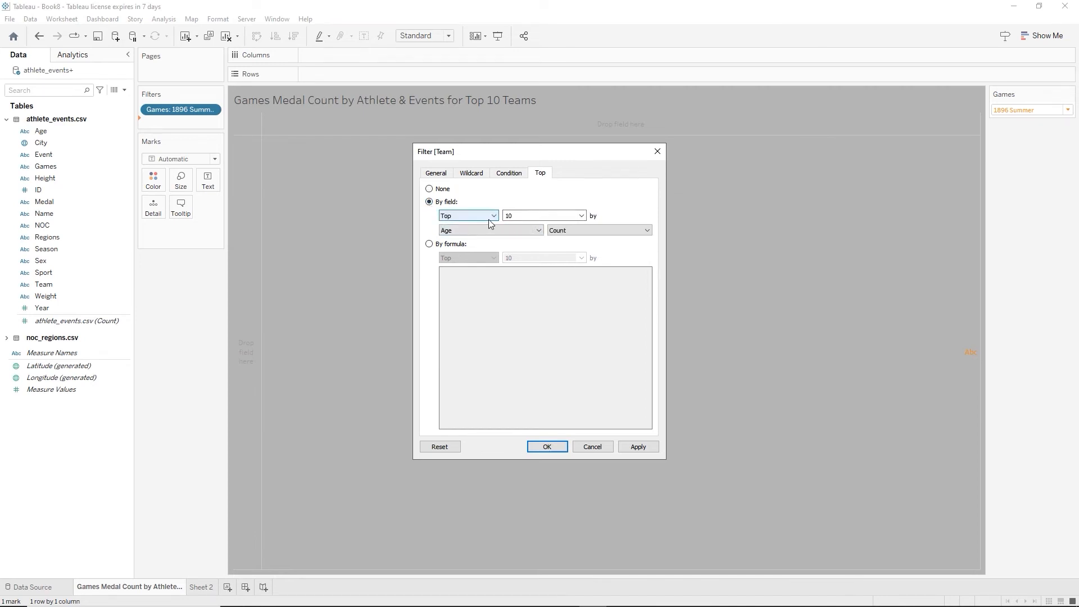
pyautogui.click(516, 217)
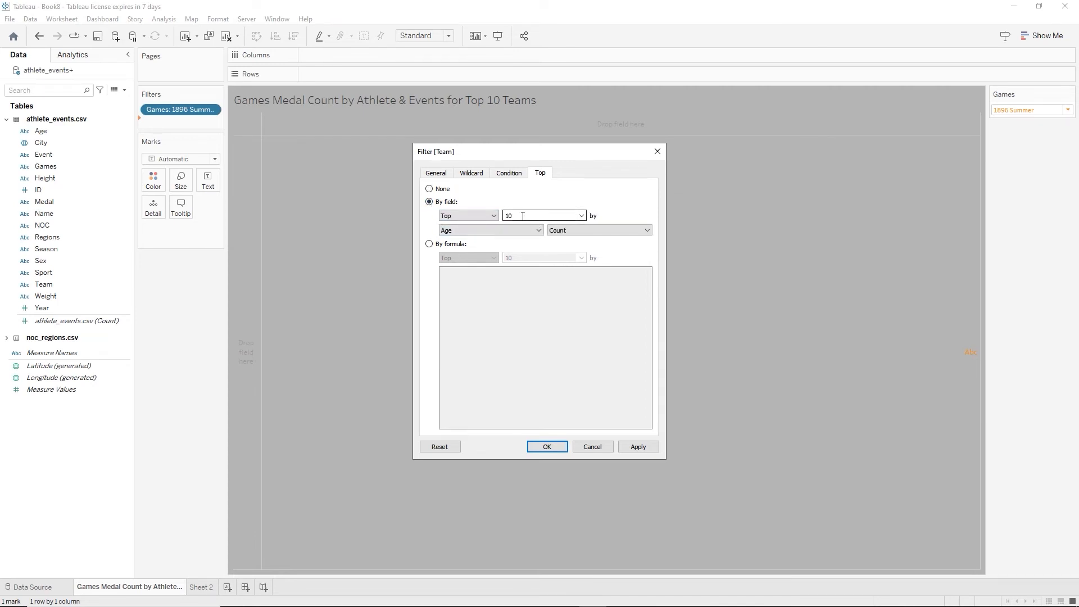
pyautogui.click(539, 234)
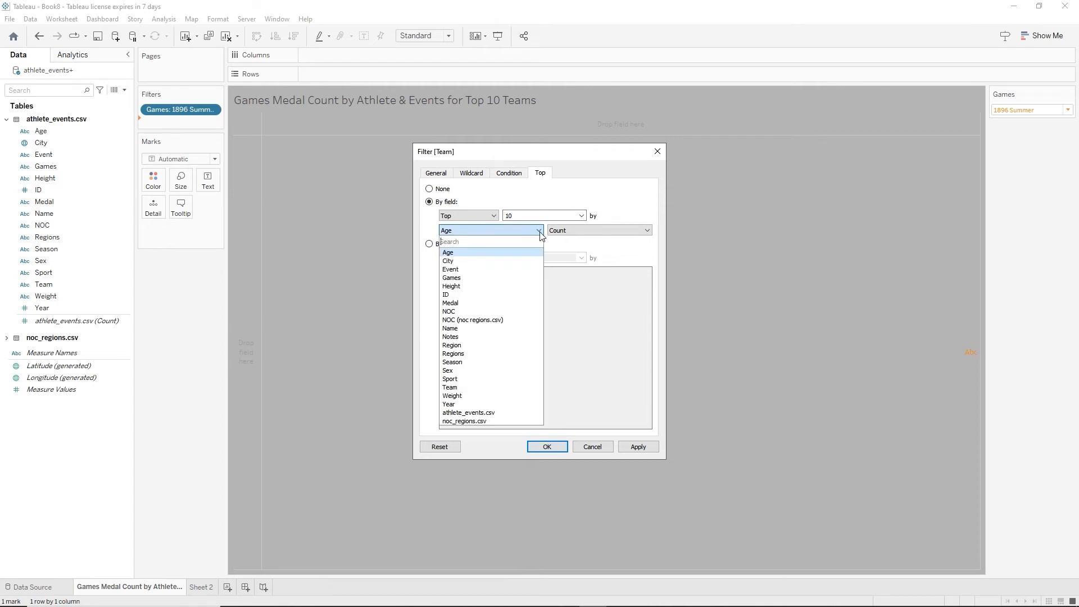
pyautogui.click(460, 304)
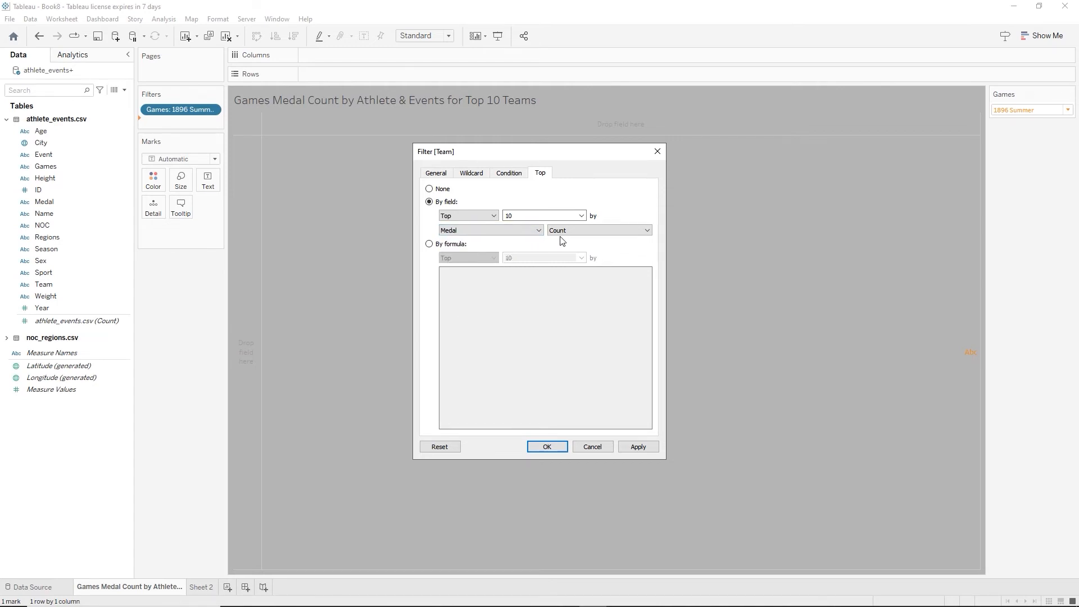
pyautogui.click(554, 448)
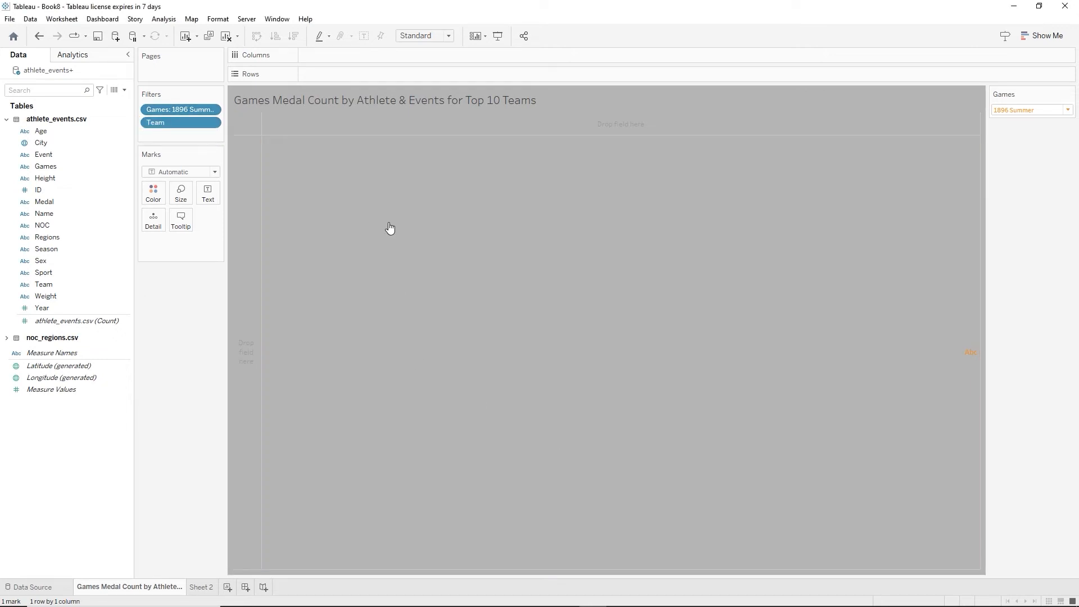
# Build the table with Regions as columns and Name, Event and Team as rows, in that order
pyautogui.moveTo(51, 238); pyautogui.dragTo(328, 55)
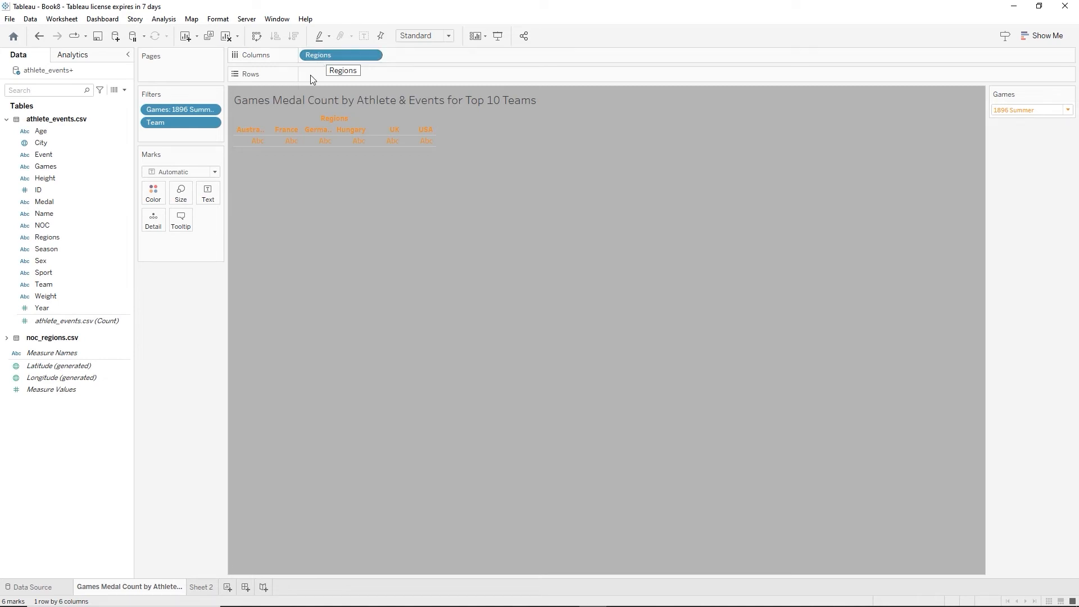
pyautogui.click(51, 215)
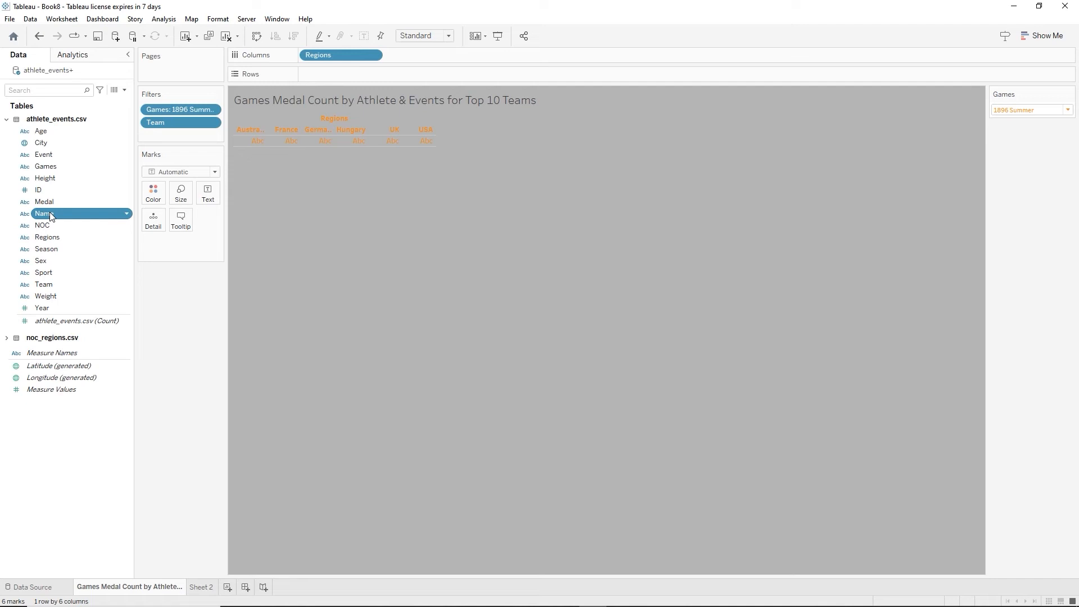
pyautogui.keyDown('ctrl'); pyautogui.click(56, 157); pyautogui.keyUp('ctrl')
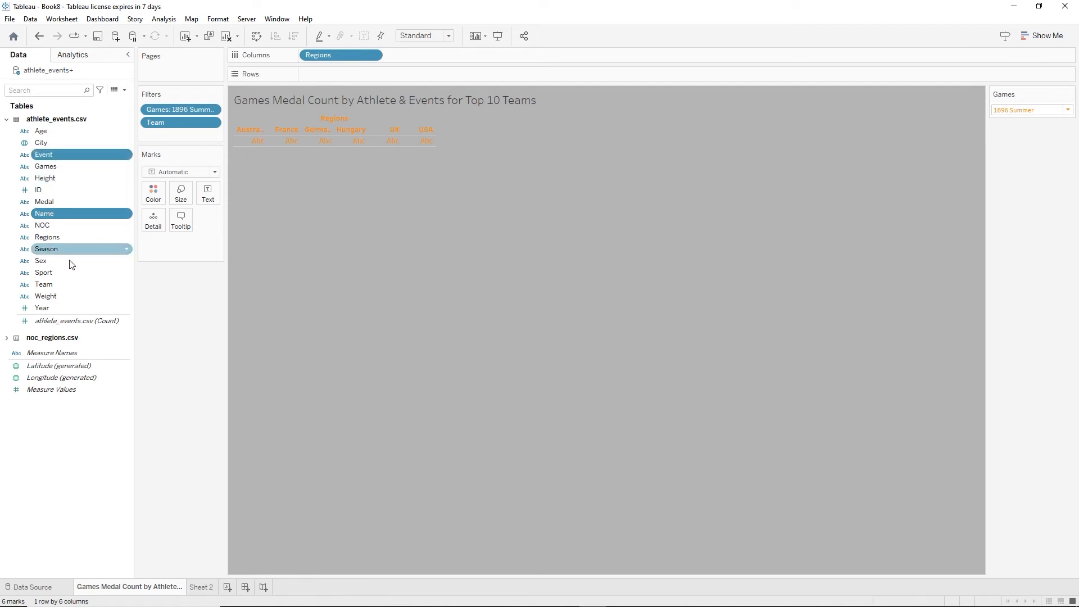
pyautogui.keyDown('ctrl'); pyautogui.click(52, 284); pyautogui.keyUp('ctrl')
pyautogui.moveTo(52, 284); pyautogui.dragTo(328, 71)
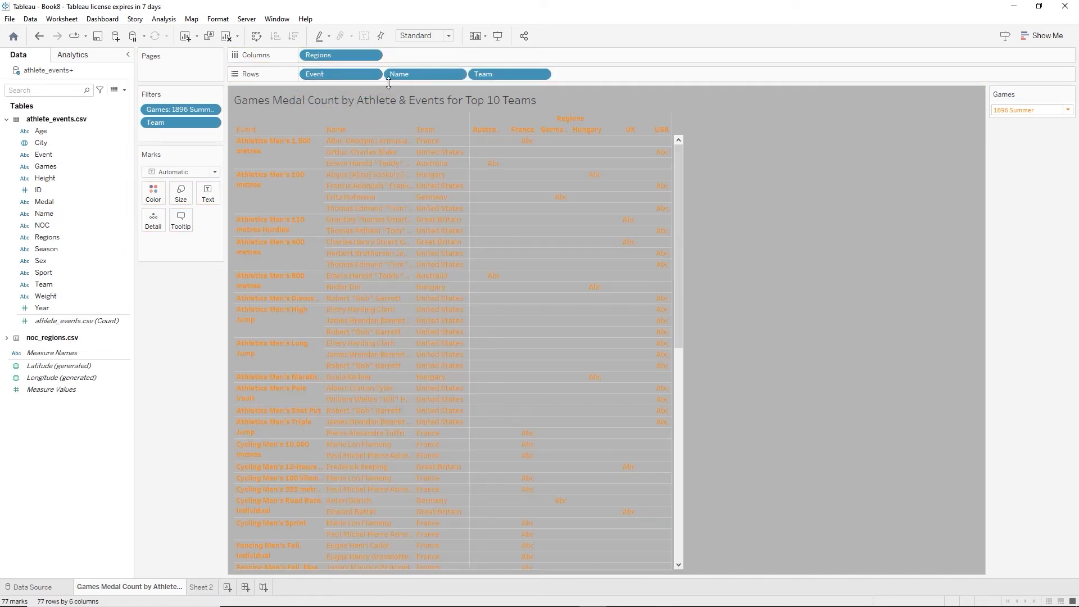
pyautogui.moveTo(433, 77); pyautogui.dragTo(299, 71)
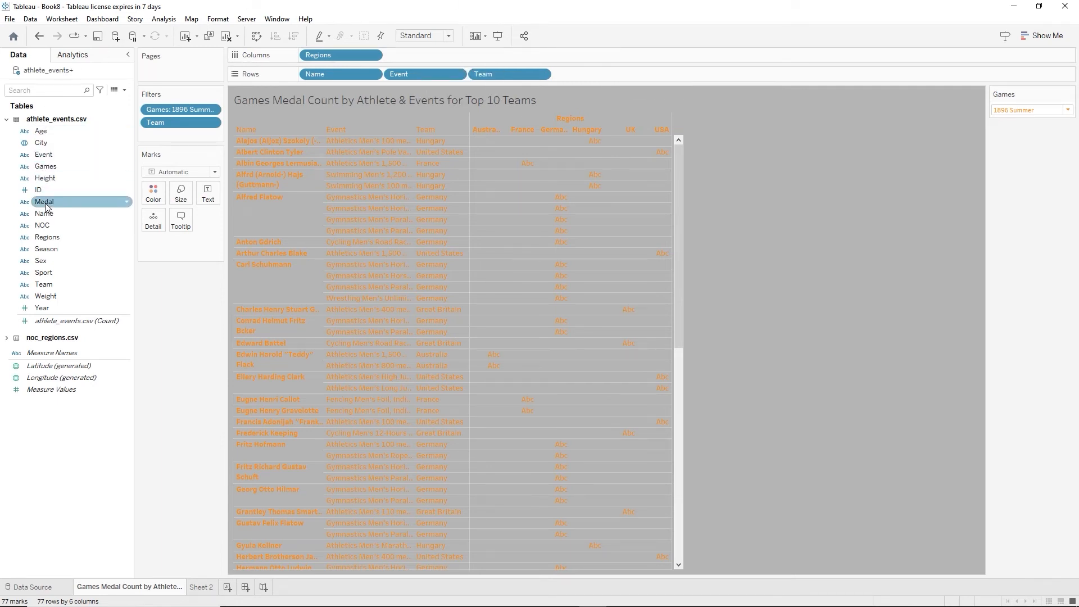
# Add Medal to the marks' tooltip and aggregate it as a Count measure
pyautogui.moveTo(46, 206); pyautogui.dragTo(188, 221)
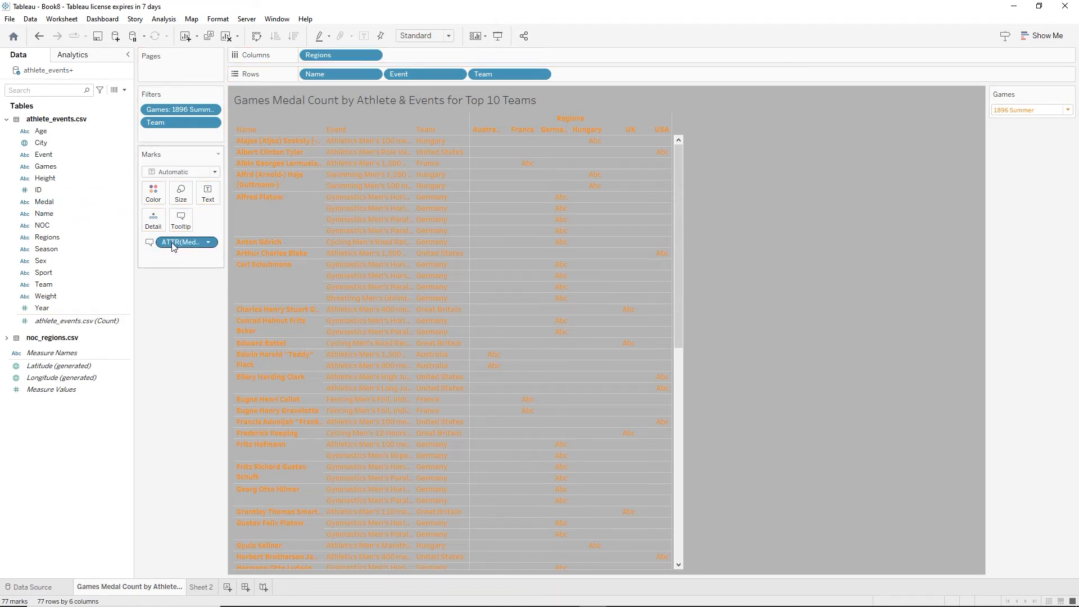
pyautogui.rightClick(174, 247)
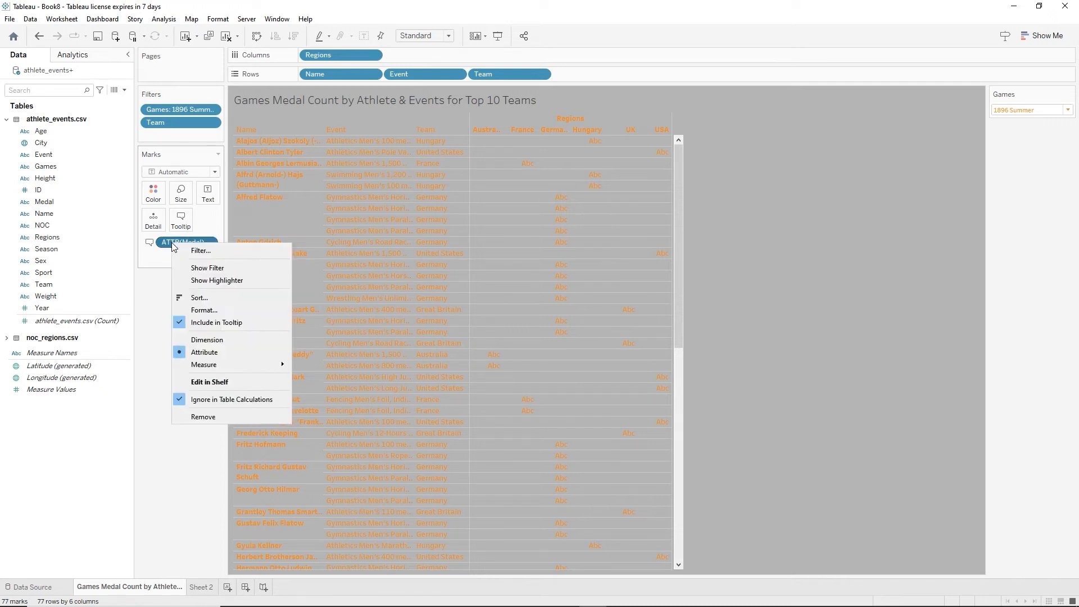
pyautogui.moveTo(193, 365)
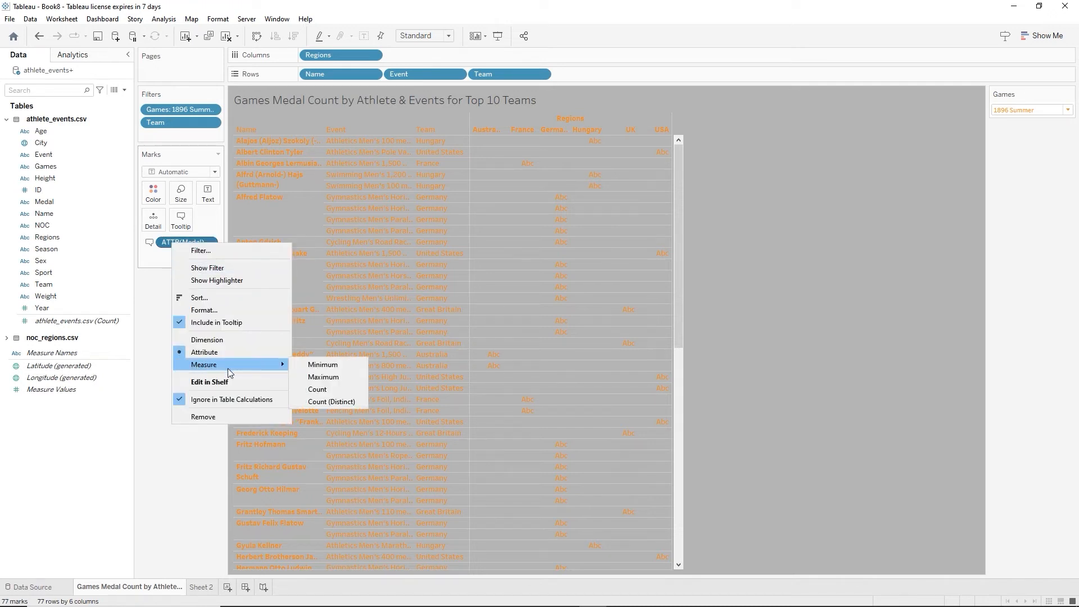
pyautogui.click(317, 390)
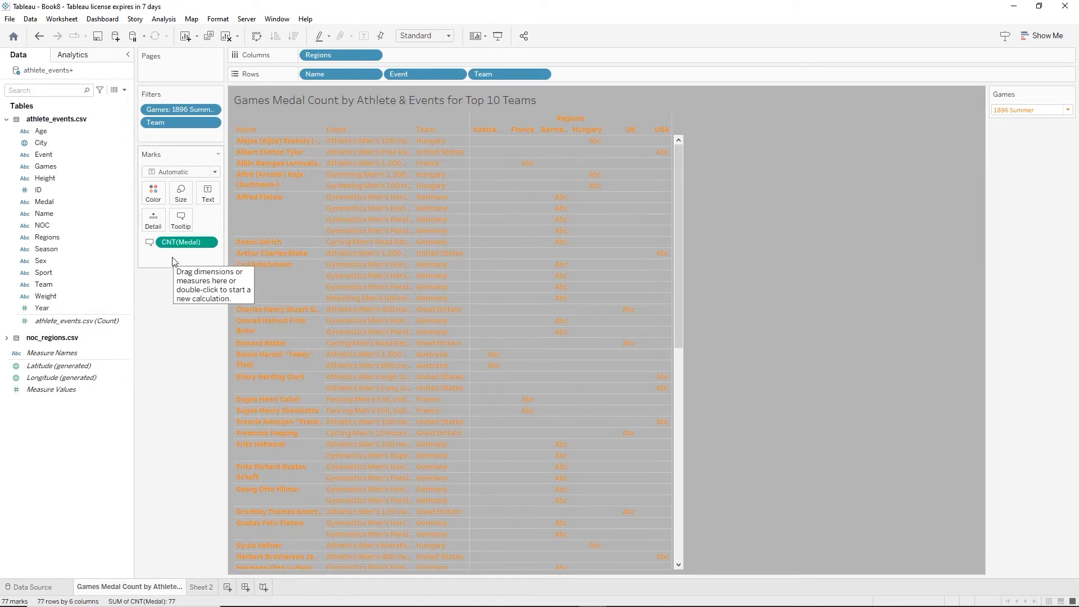
# Change the mark type to Shape and assign the Medal field to the marks' shape
pyautogui.click(215, 172)
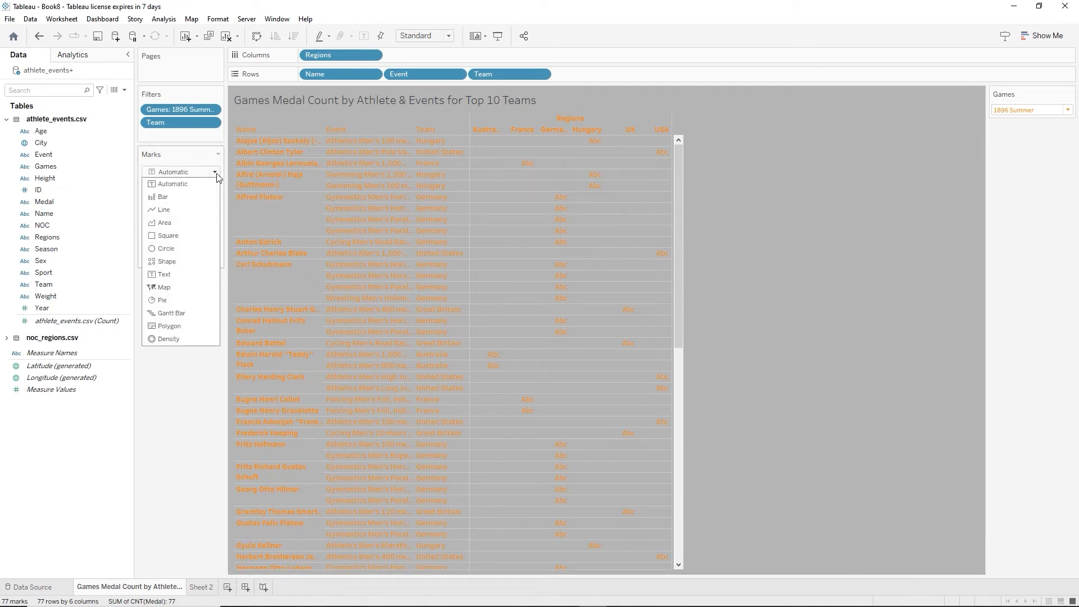
pyautogui.click(167, 261)
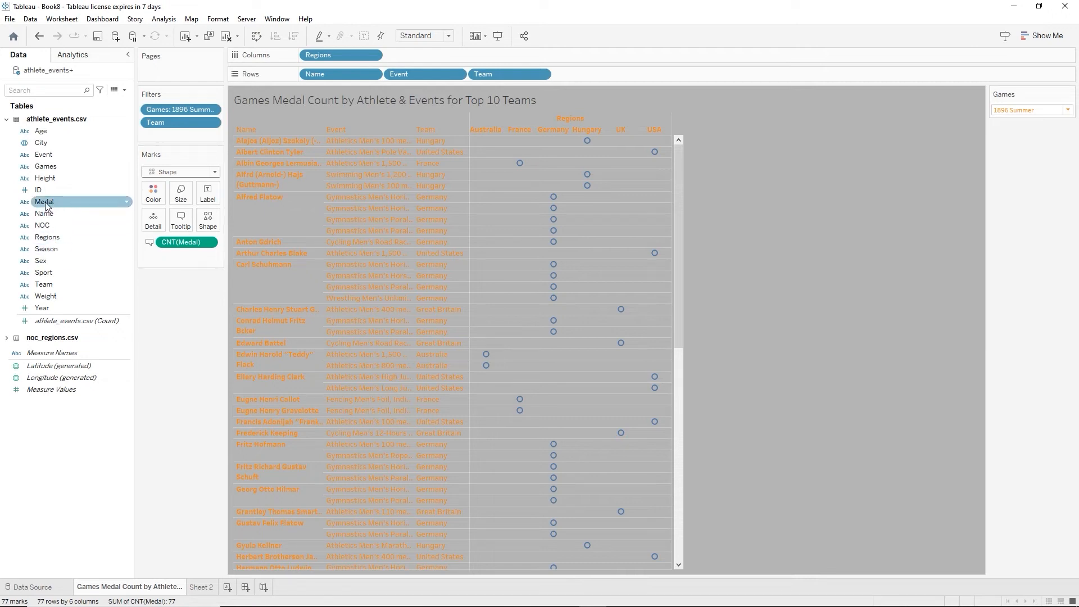
pyautogui.moveTo(49, 205); pyautogui.dragTo(206, 221)
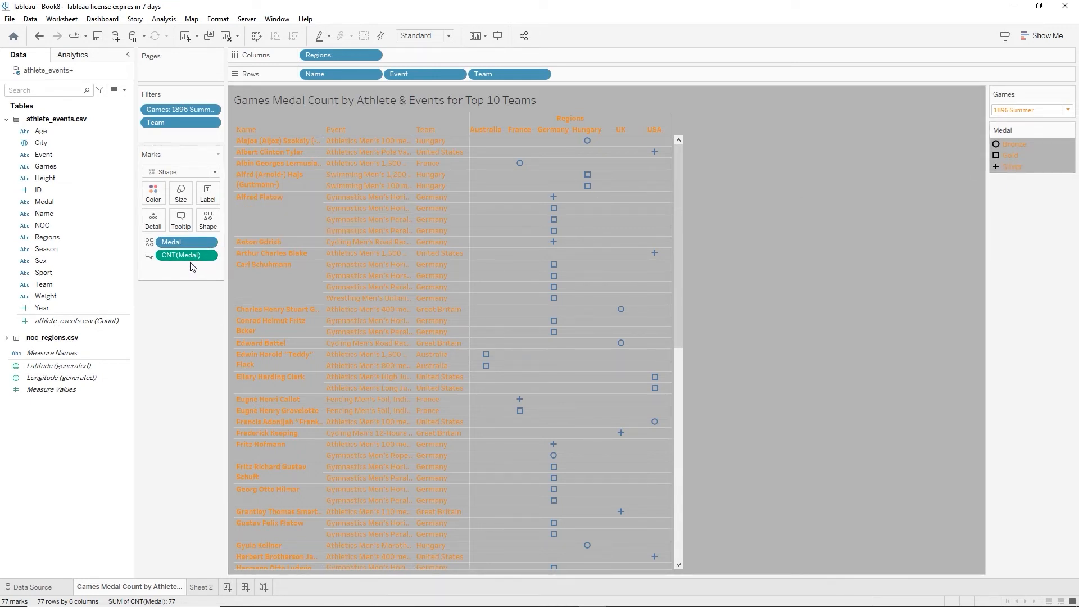
# Assign the matching medal images from the My Shapes palette to Bronze, Gold and Silver
pyautogui.click(208, 220)
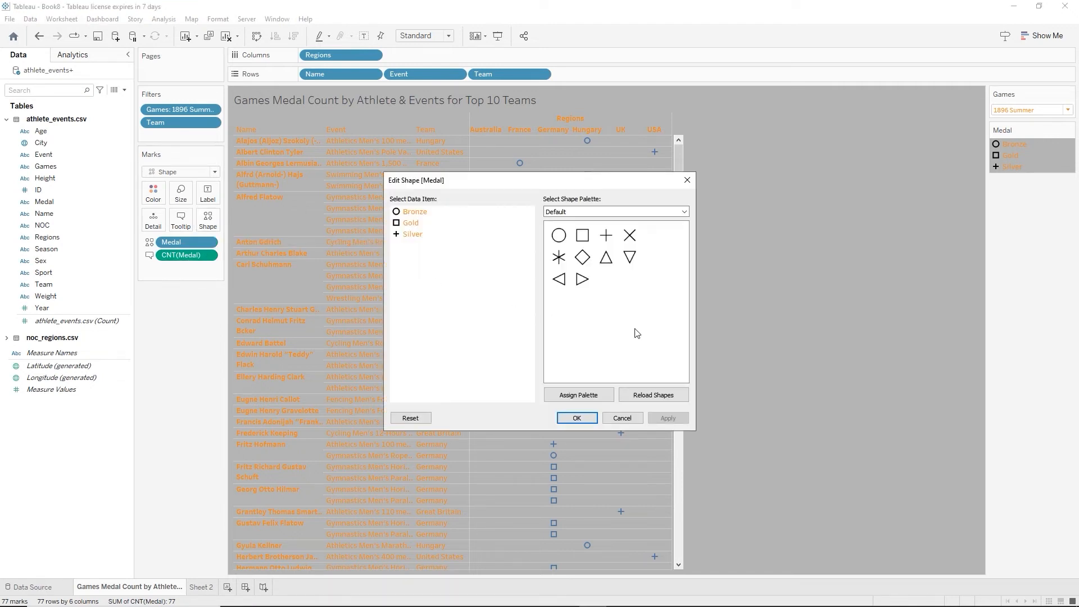
pyautogui.click(632, 211)
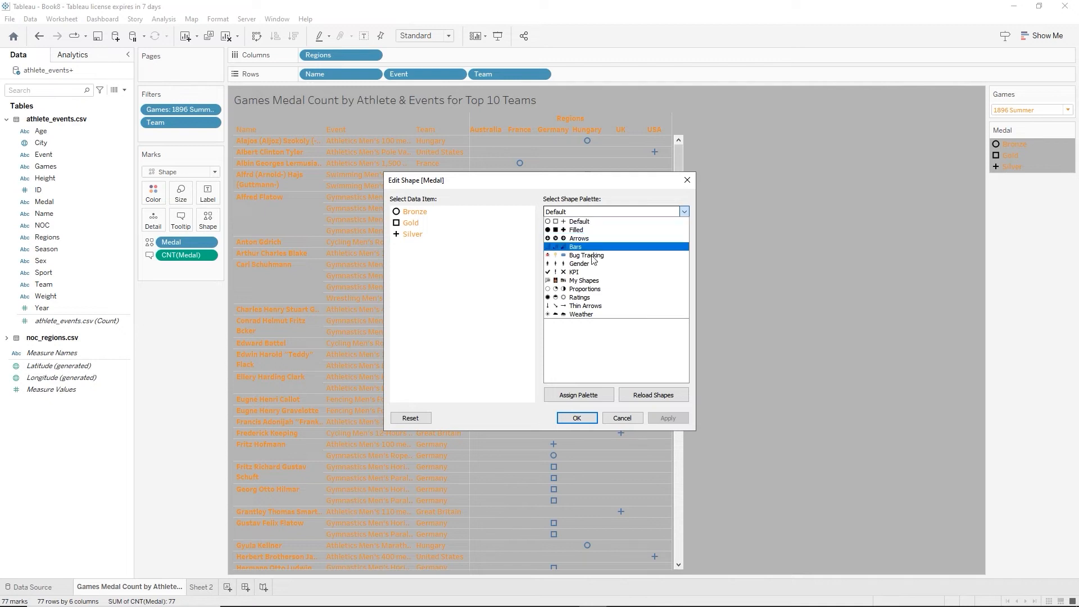
pyautogui.click(581, 280)
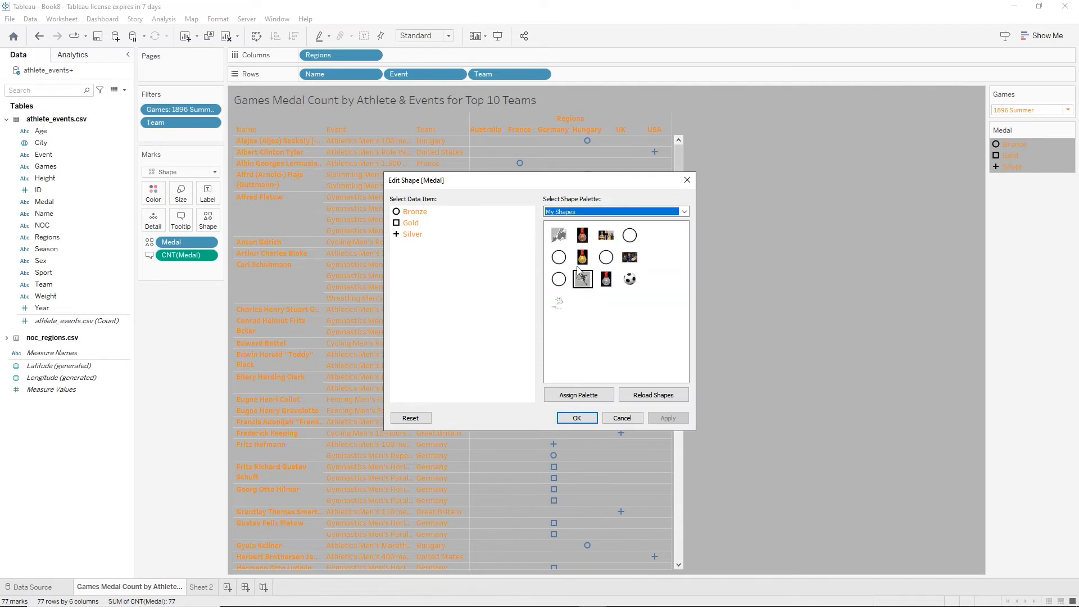
pyautogui.click(418, 215)
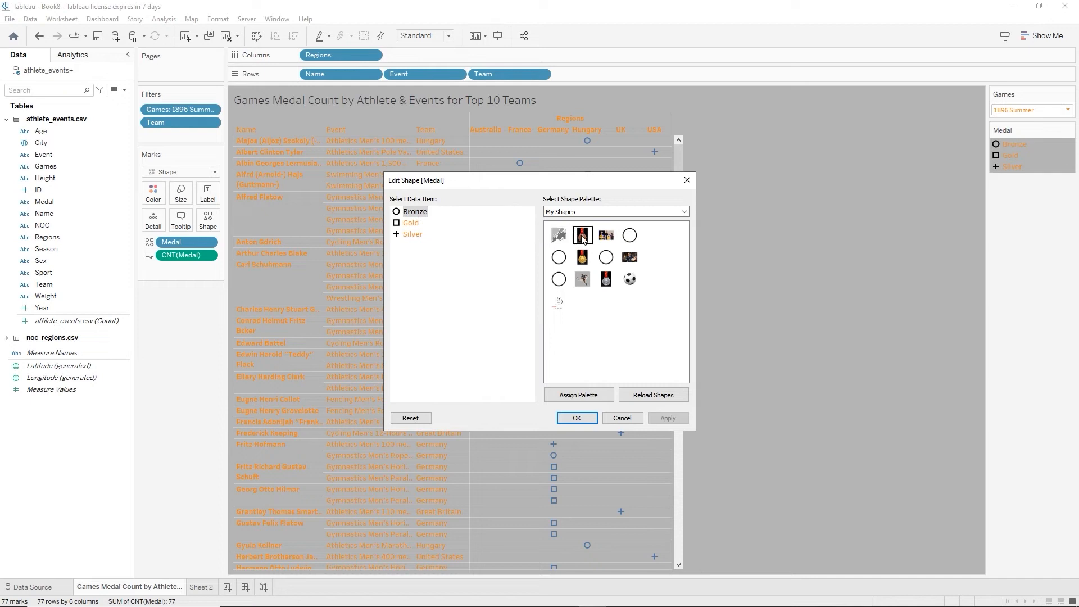
pyautogui.click(582, 237)
pyautogui.click(411, 224)
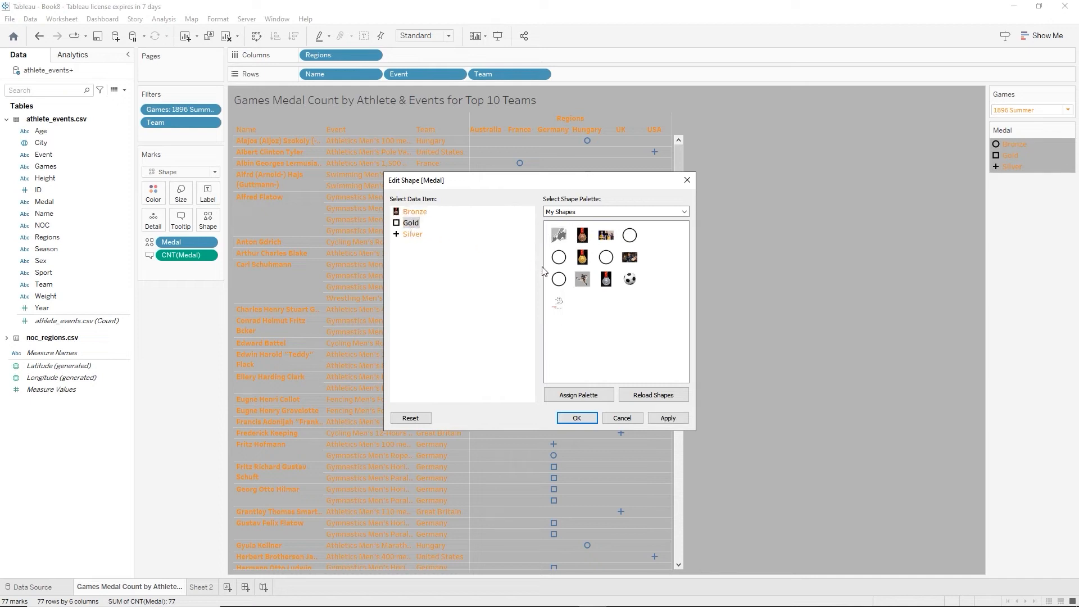
pyautogui.click(583, 260)
pyautogui.click(414, 234)
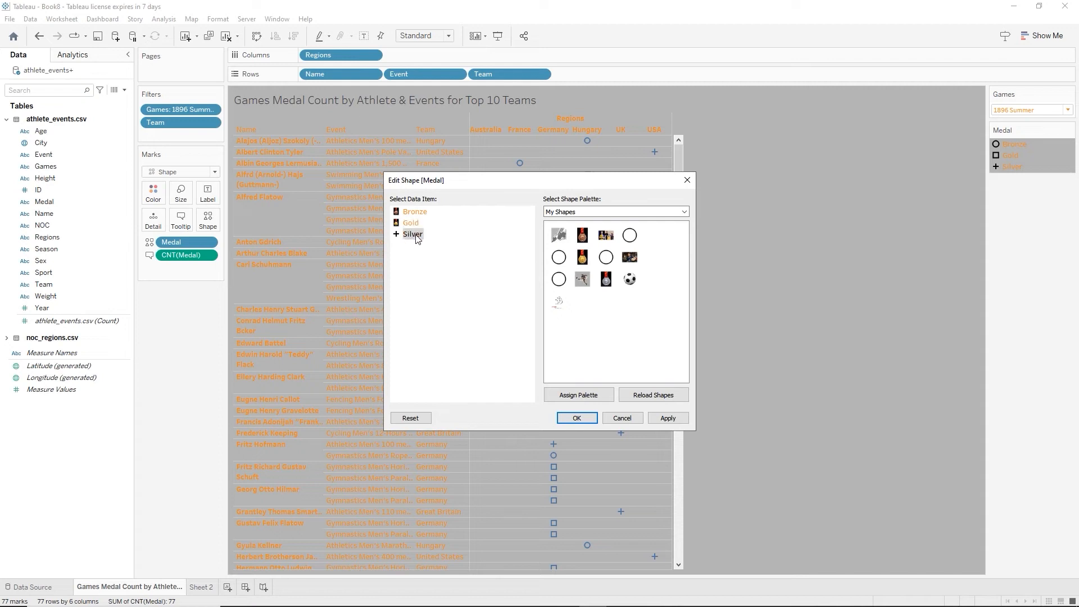
pyautogui.click(606, 281)
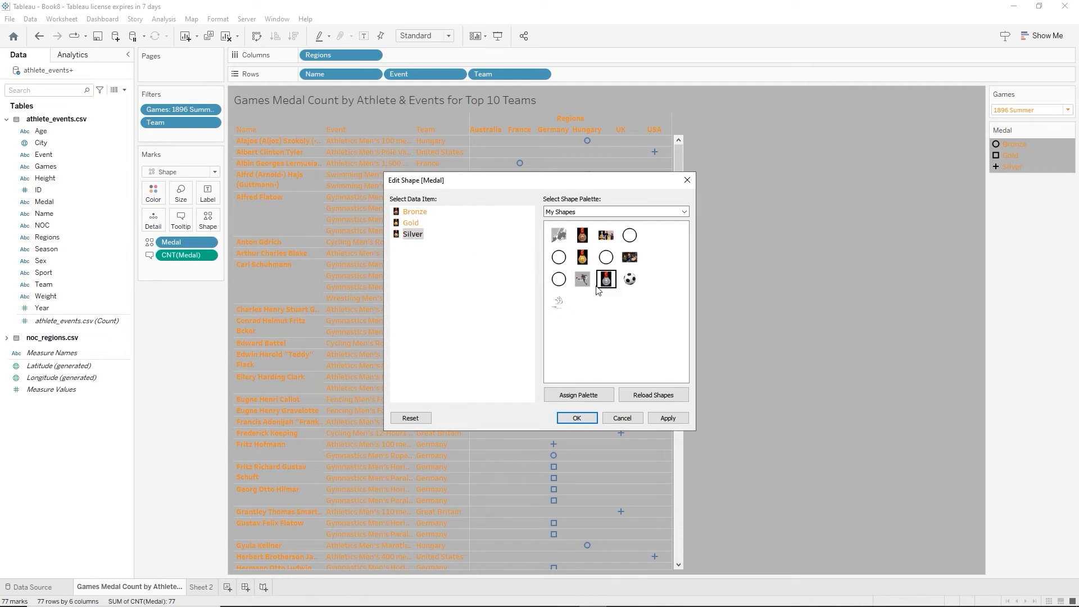
pyautogui.click(577, 418)
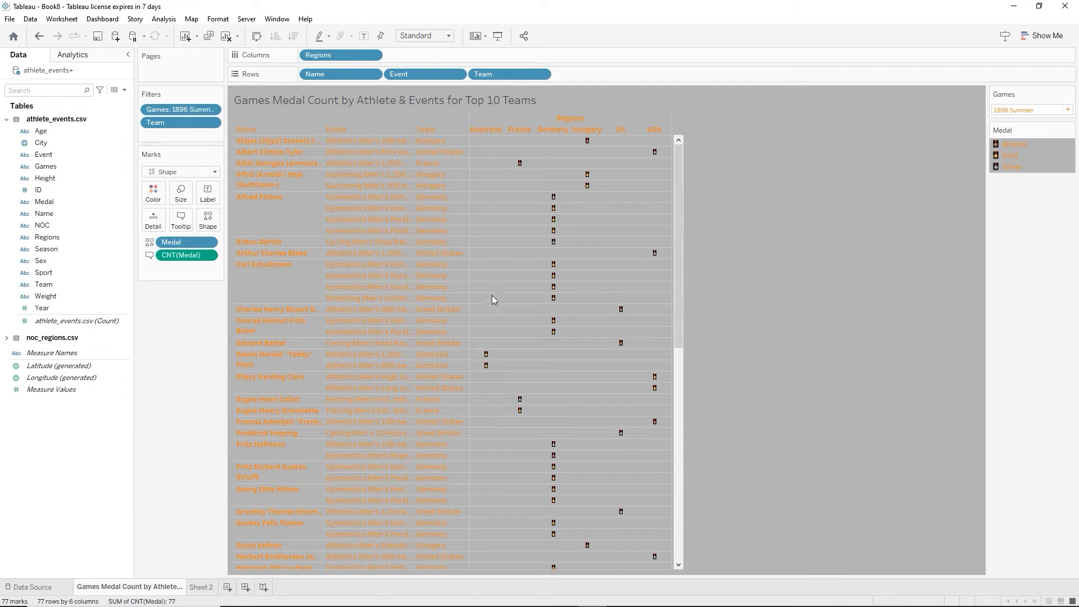
# Add column grand totals to the table and check the Grand Total row at its end
pyautogui.click(80, 54)
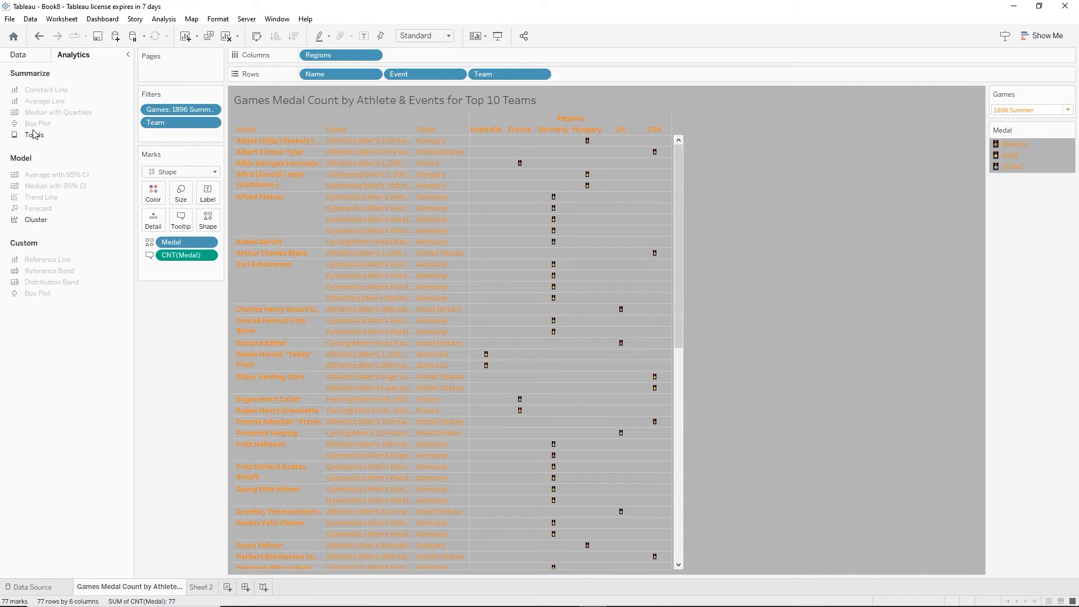
pyautogui.moveTo(34, 135); pyautogui.dragTo(394, 135)
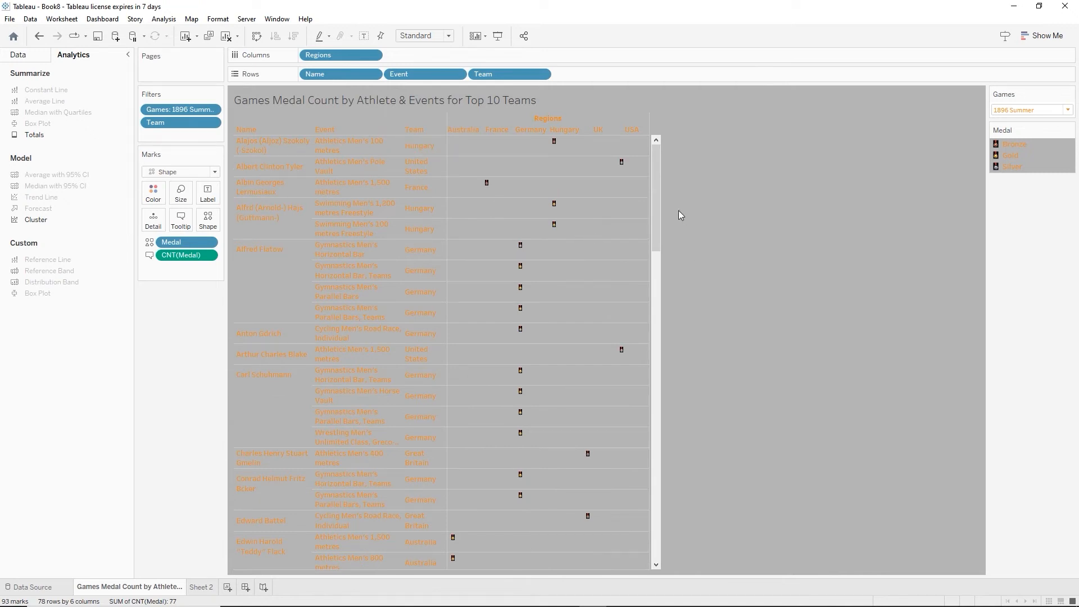
pyautogui.moveTo(654, 178); pyautogui.dragTo(571, 584)
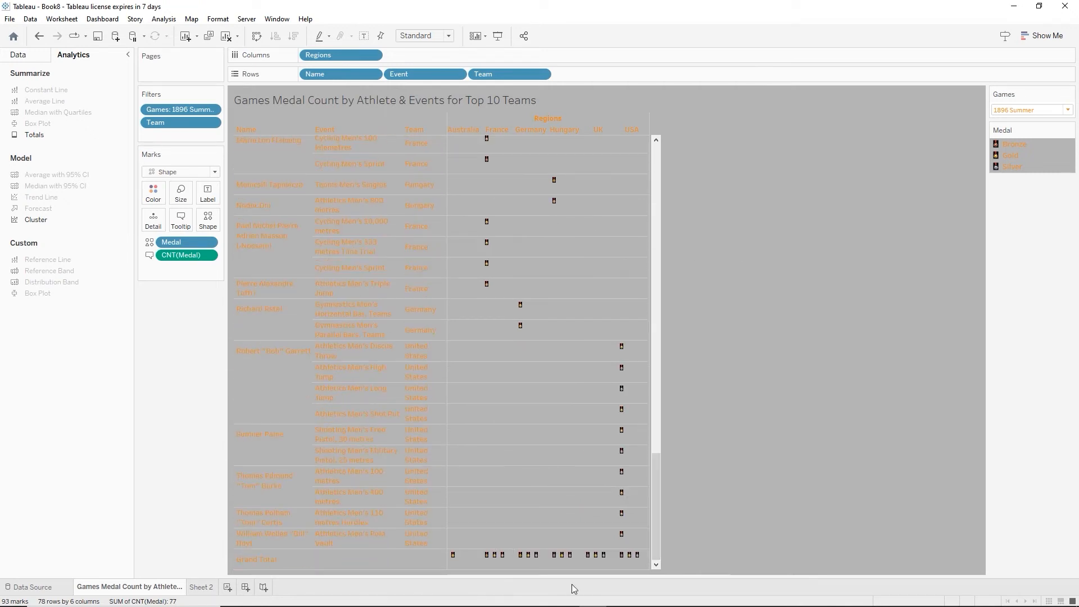
# Filter the table to the 2016 Summer games and check the medal counts in its Grand Total row
pyautogui.moveTo(456, 556)
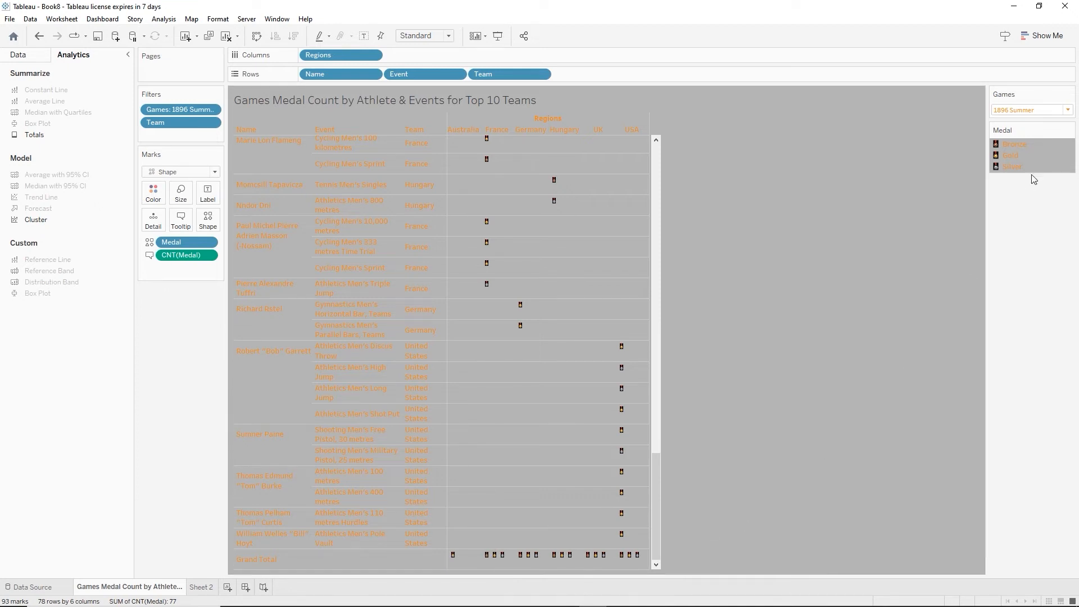
pyautogui.click(1069, 111)
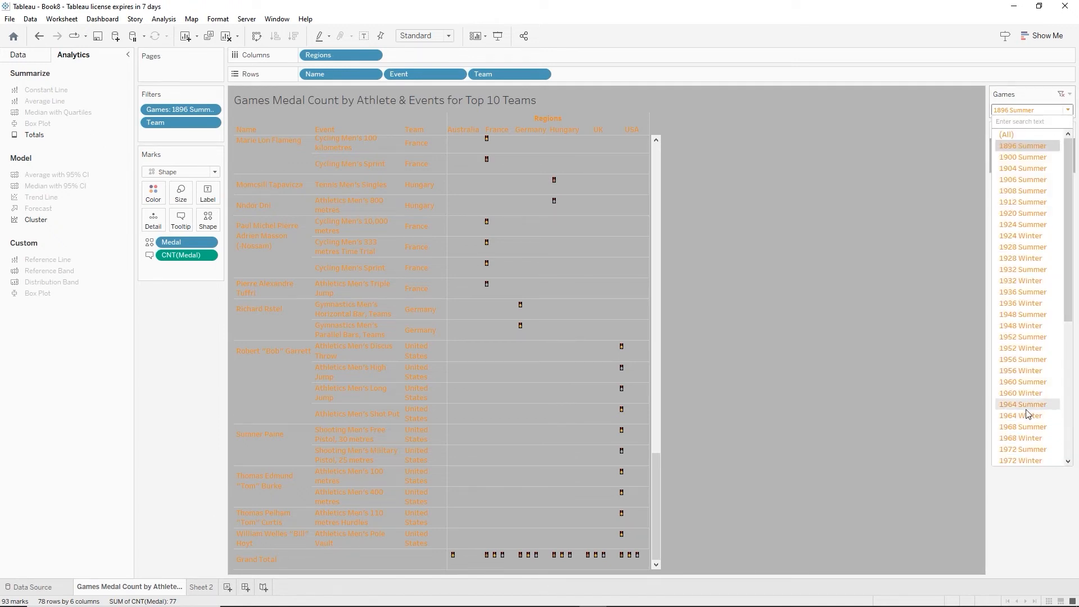
pyautogui.scroll(-5, 1025, 416)
pyautogui.scroll(-1, 1024, 416)
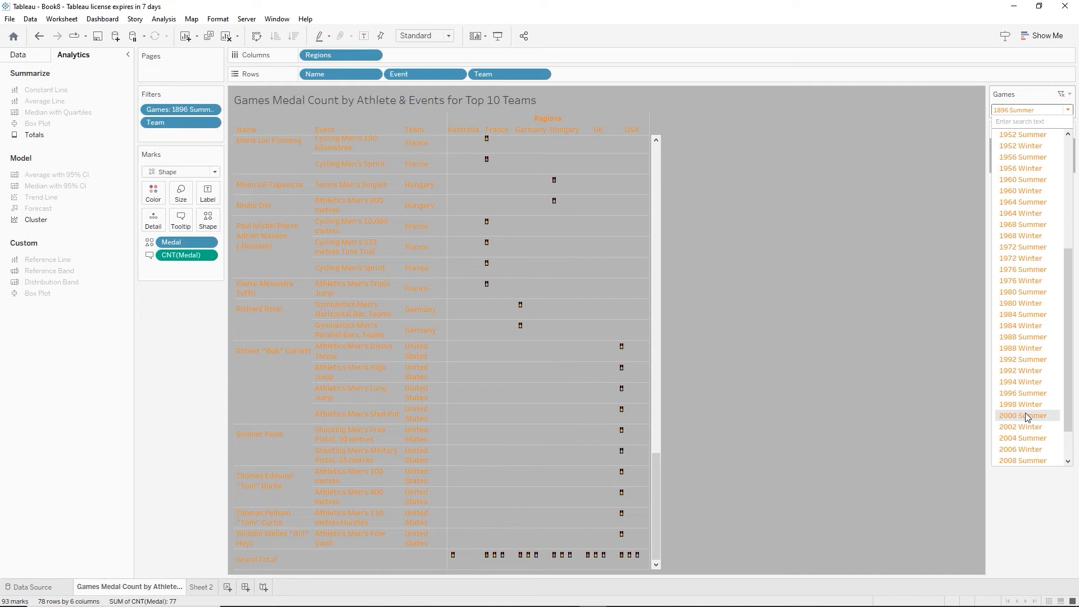
pyautogui.scroll(-1, 1026, 417)
pyautogui.scroll(-1, 1009, 450)
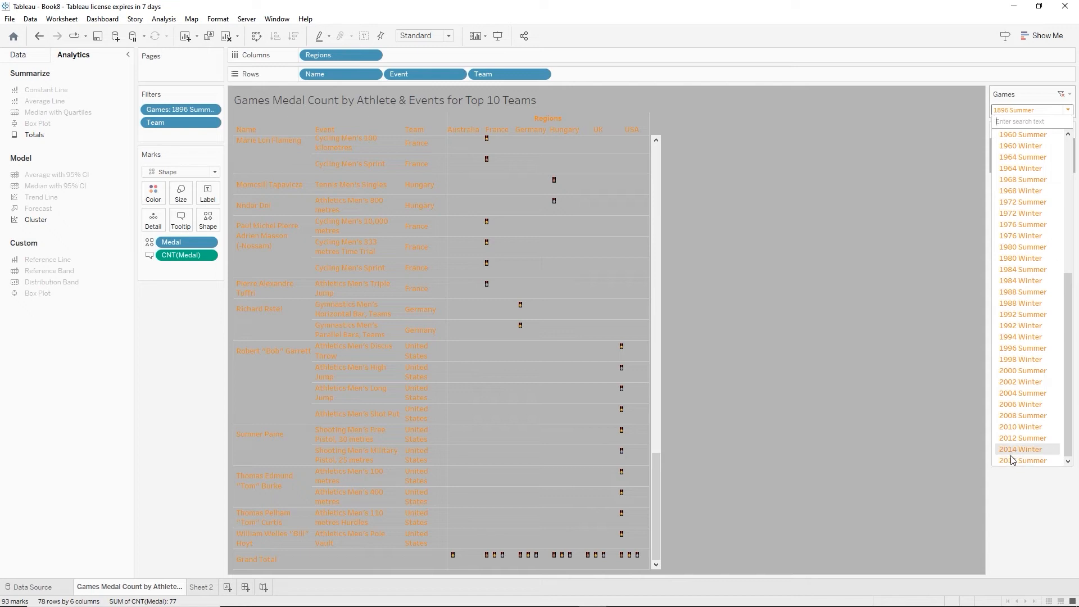
pyautogui.click(1009, 460)
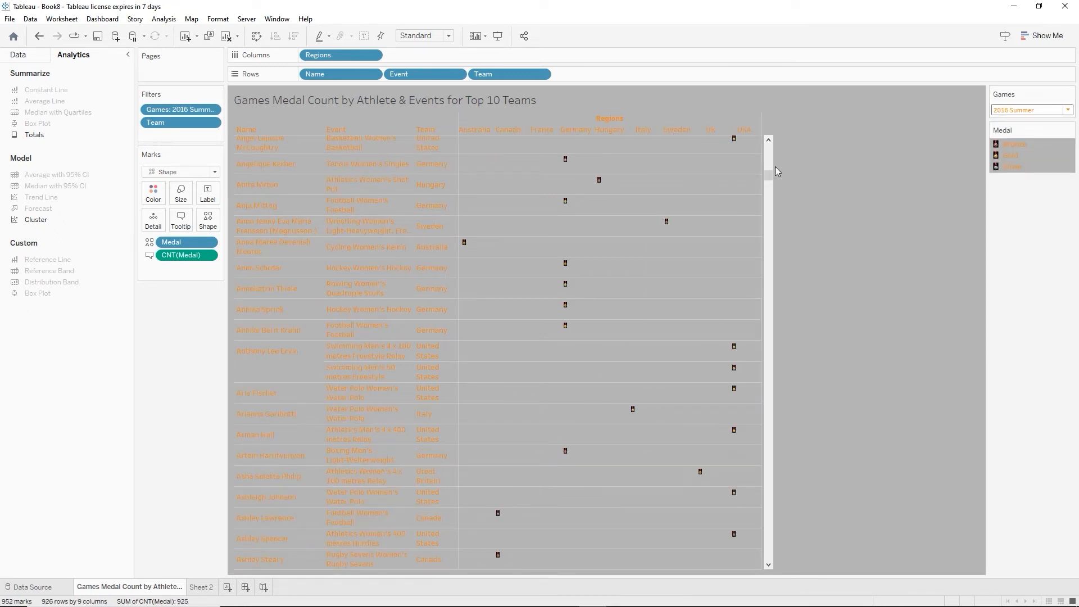
pyautogui.moveTo(768, 176); pyautogui.dragTo(727, 581)
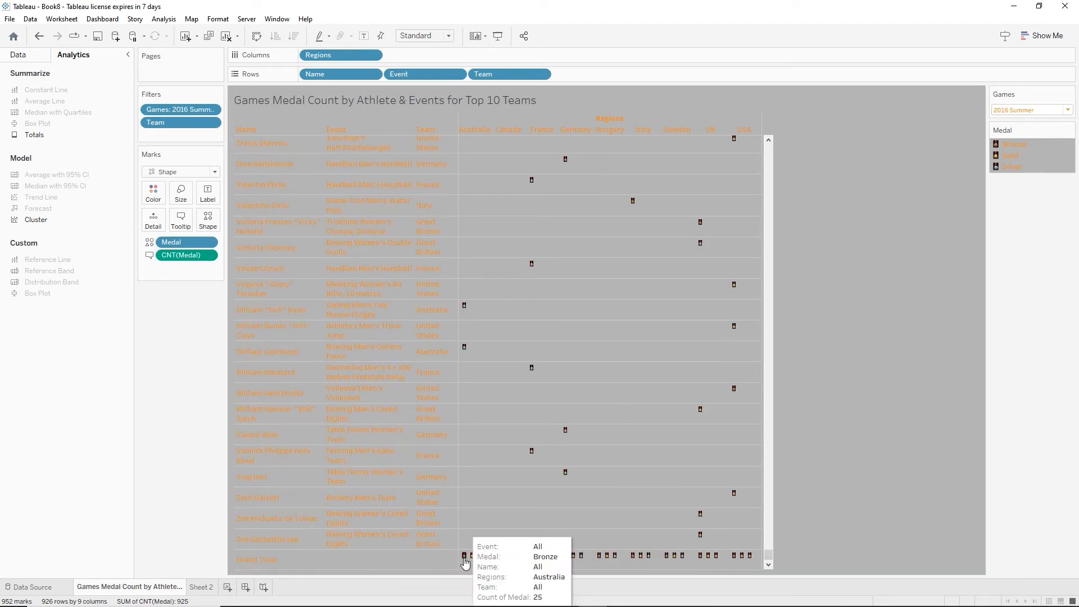
pyautogui.moveTo(506, 561)
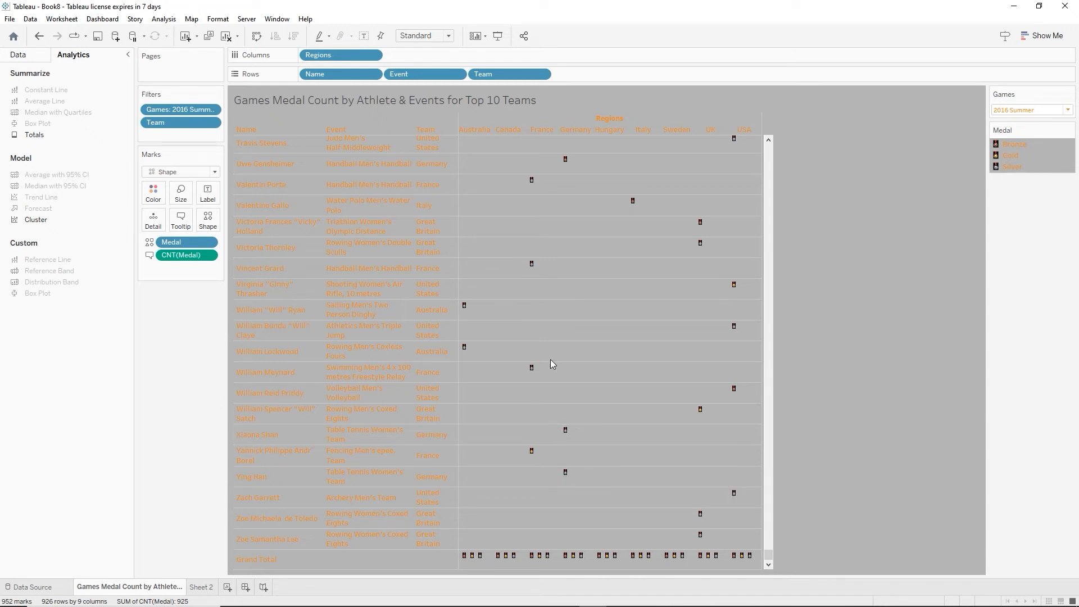
# Try the Entire View fit on the table and return it to the Standard fit
pyautogui.click(450, 37)
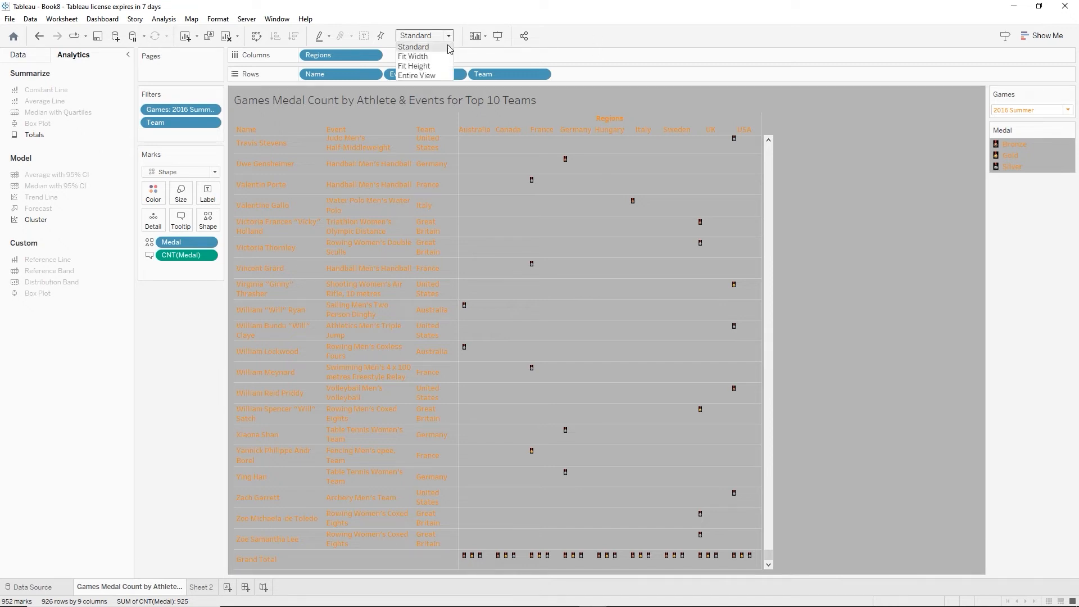
pyautogui.click(442, 74)
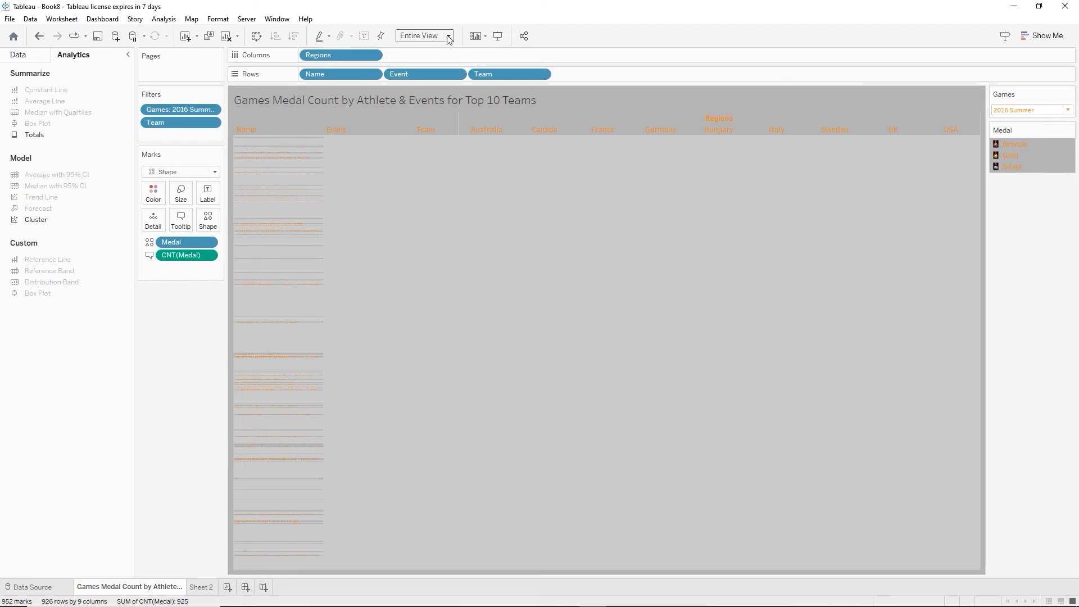
pyautogui.click(422, 36)
pyautogui.click(422, 48)
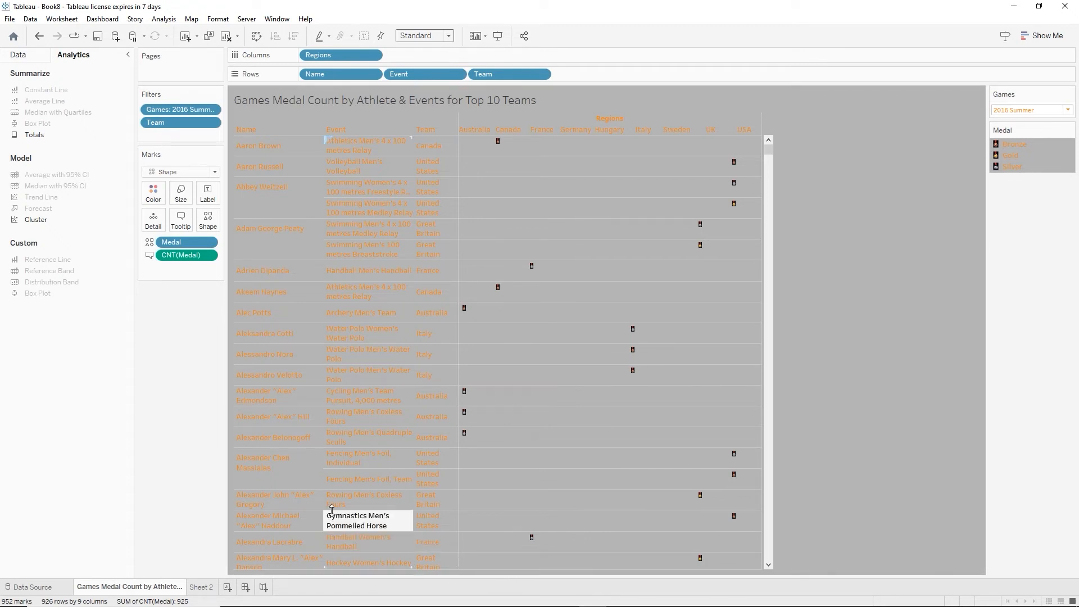
# Insert the Games field followed by the word "Games" before the sheet name in the worksheet title
pyautogui.doubleClick(447, 100)
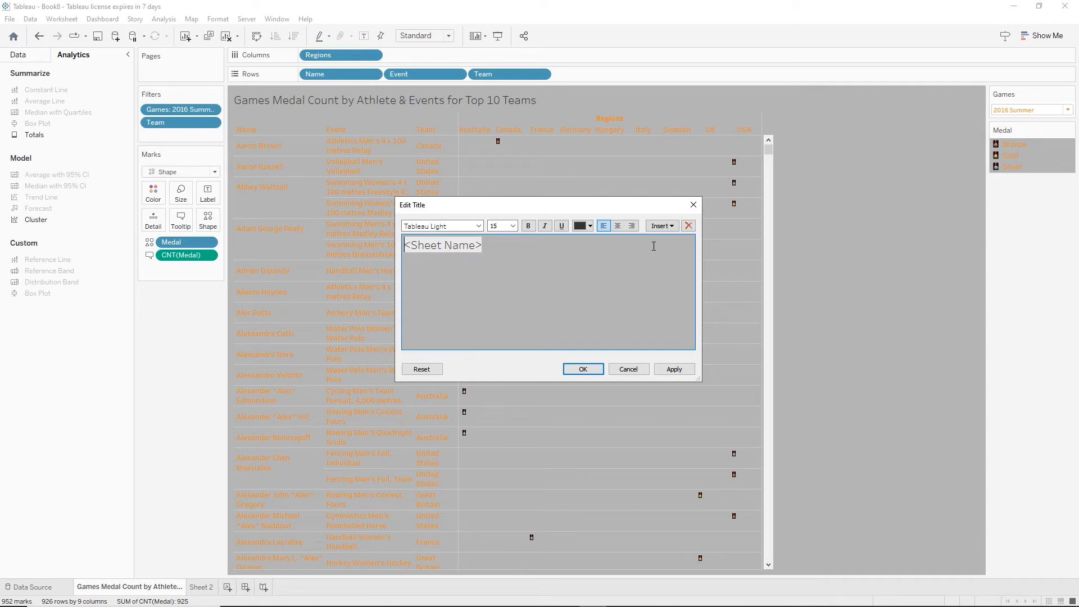
pyautogui.click(671, 226)
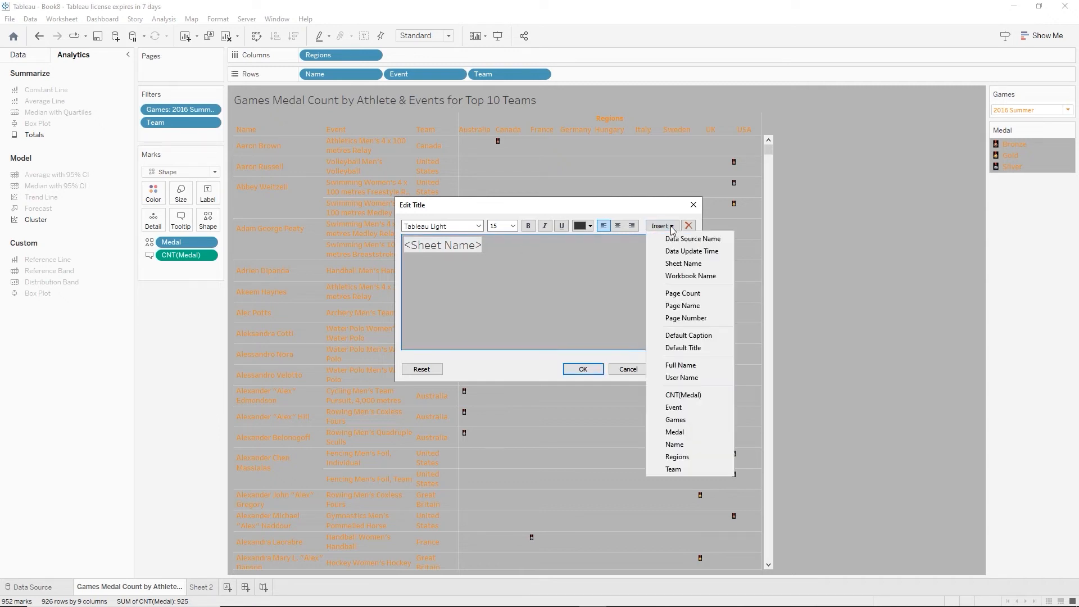
pyautogui.click(683, 419)
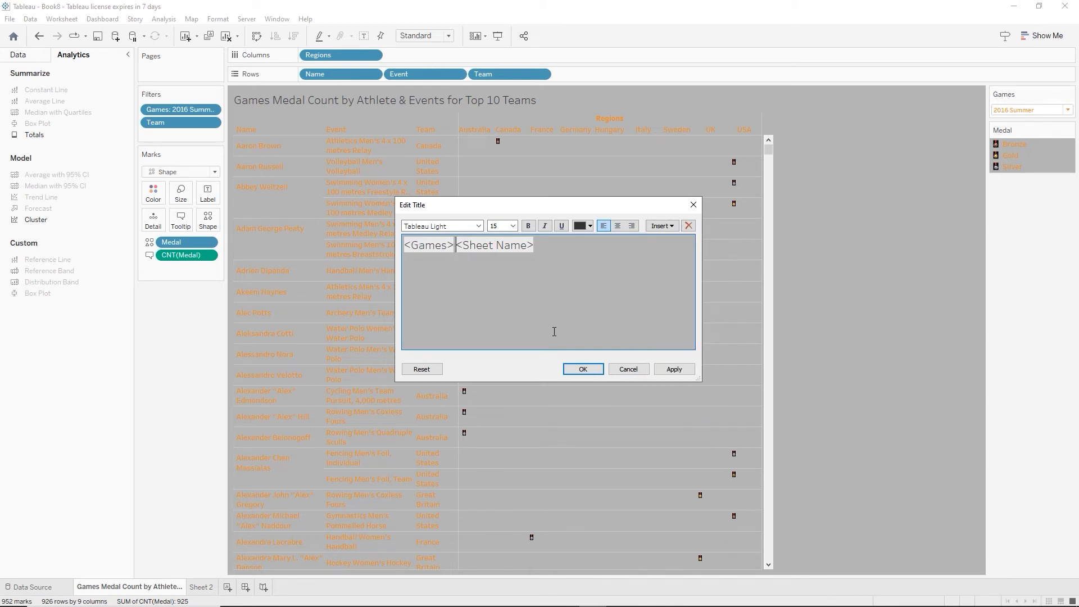
pyautogui.write('Games')
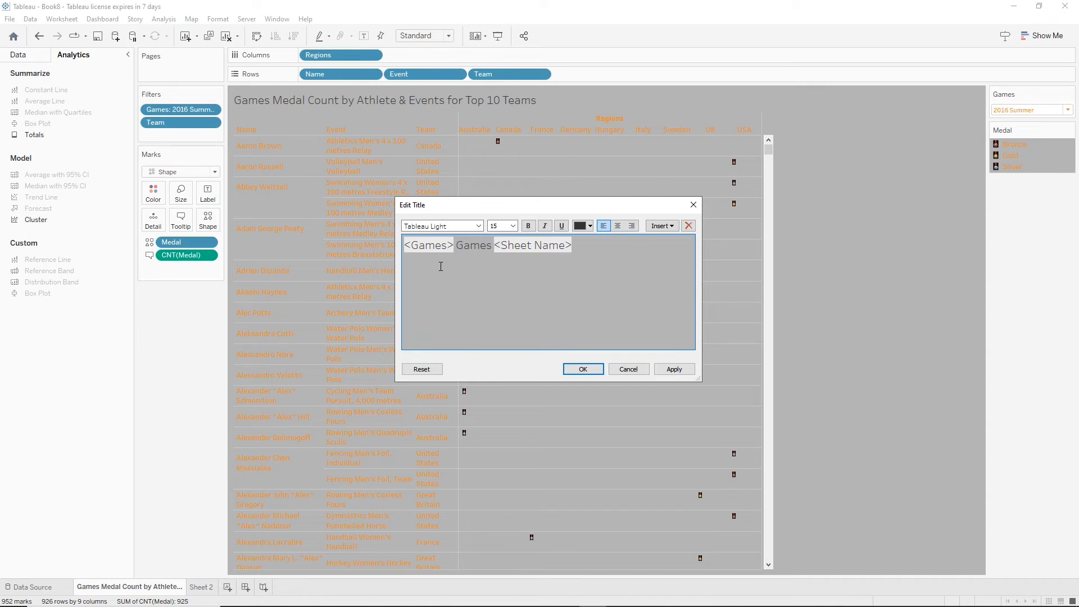
# Format the whole worksheet title as bold orange text and apply it
pyautogui.hotkey('ctrl', 'a')
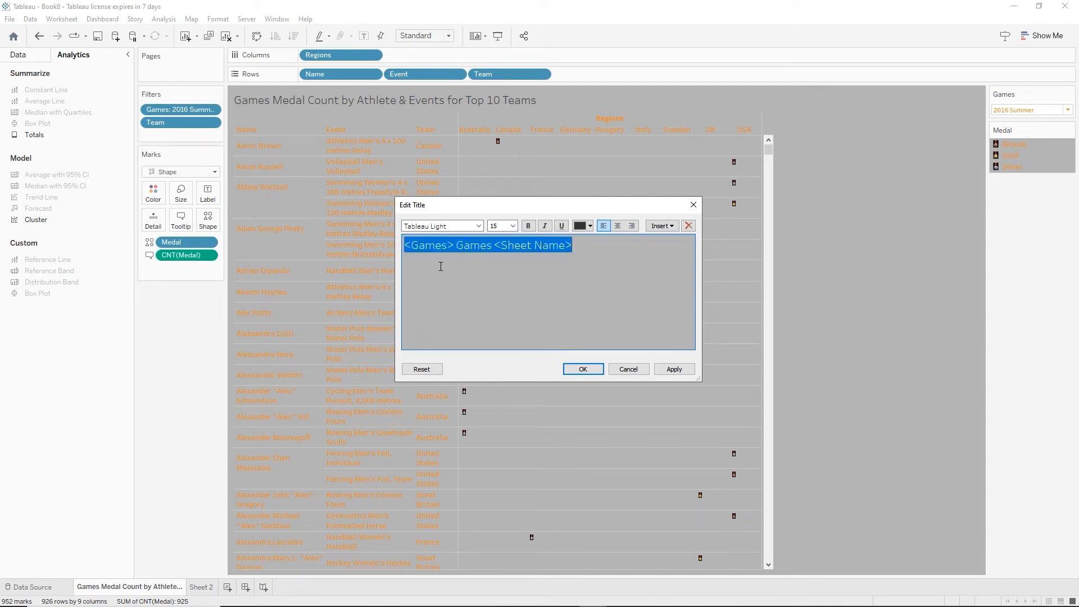
pyautogui.click(529, 226)
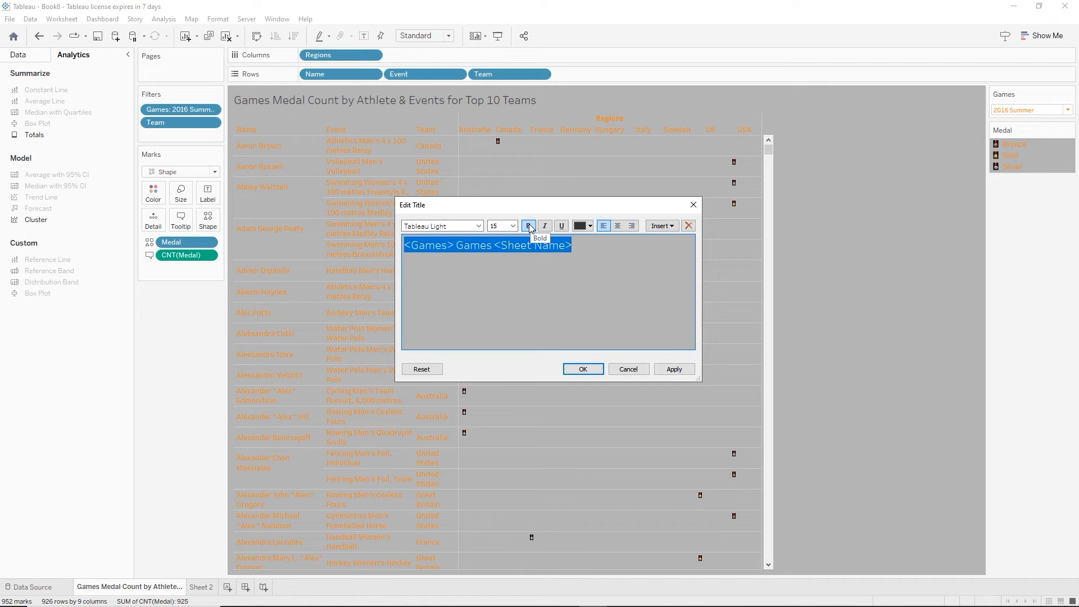
pyautogui.click(590, 225)
pyautogui.click(600, 239)
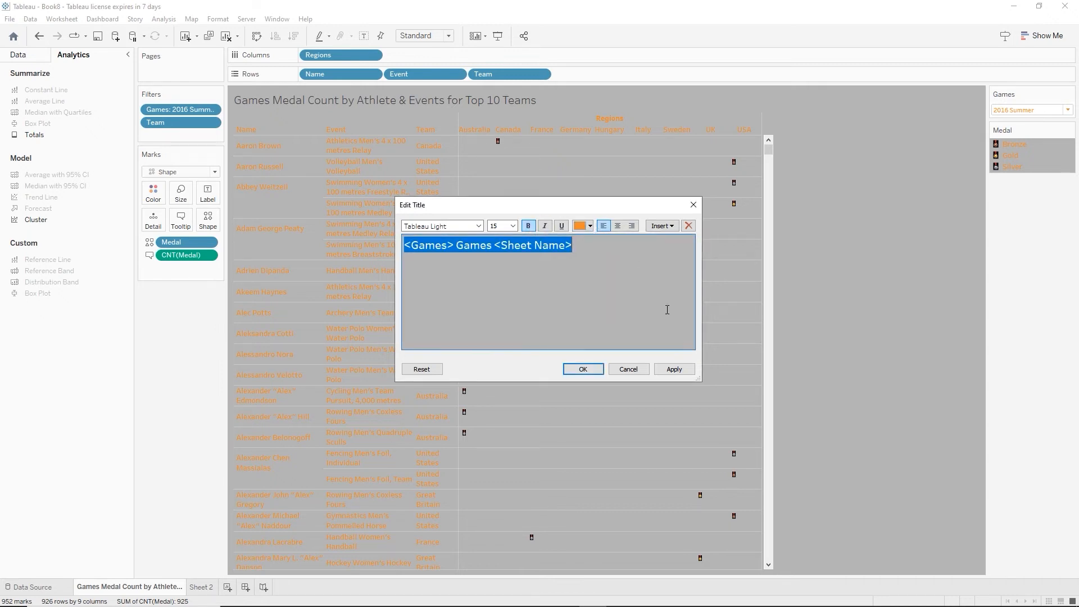
pyautogui.click(581, 369)
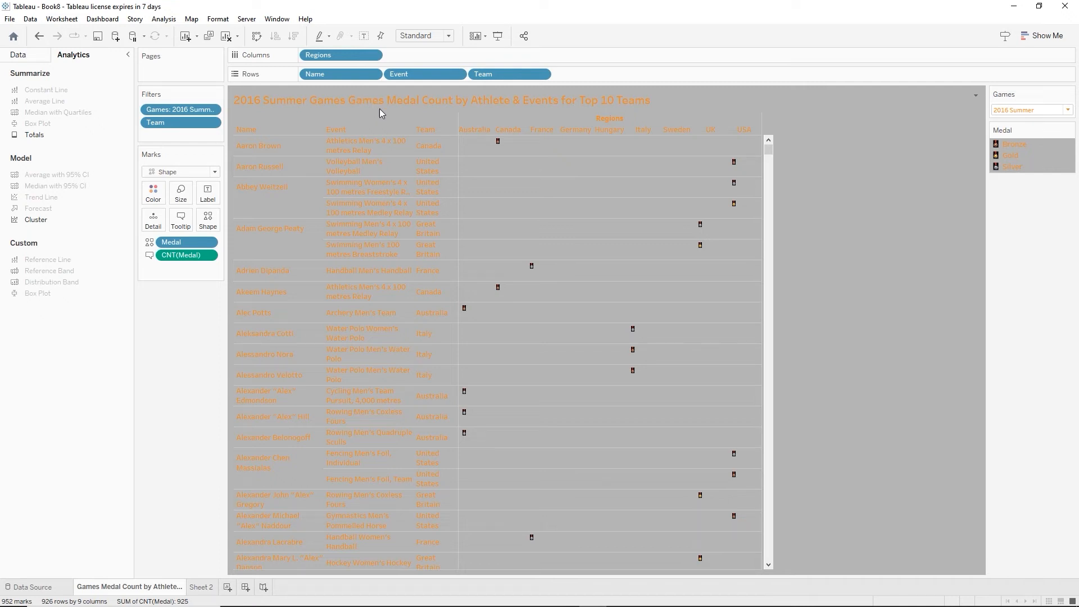
# Rename the sheet to "Medal Count by Athlete & Events for Top 10 Teams" by removing the leading word "Games"
pyautogui.doubleClick(147, 587)
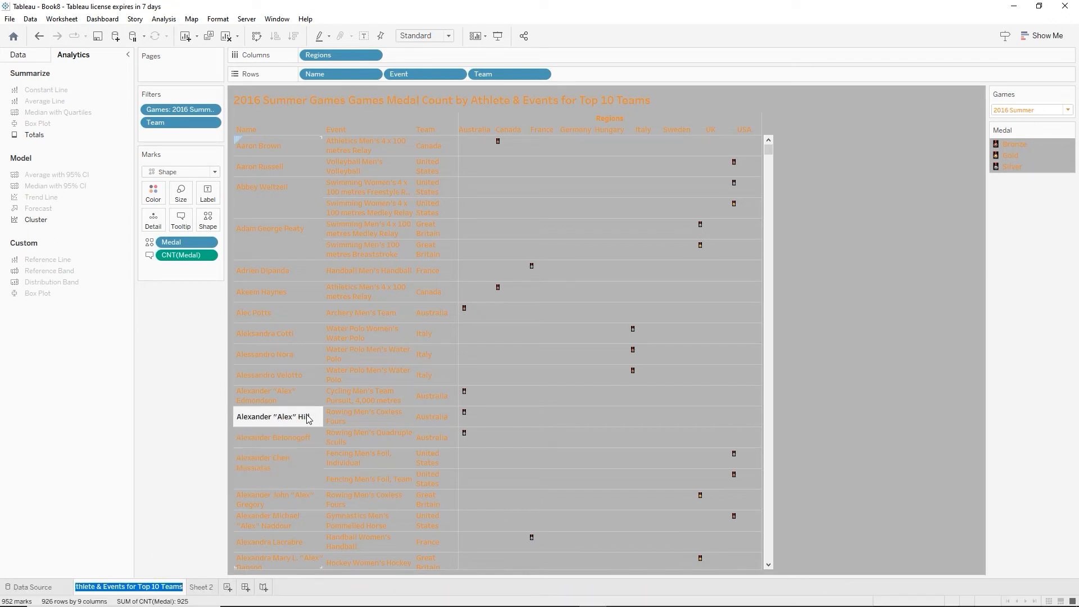
pyautogui.press('Home')
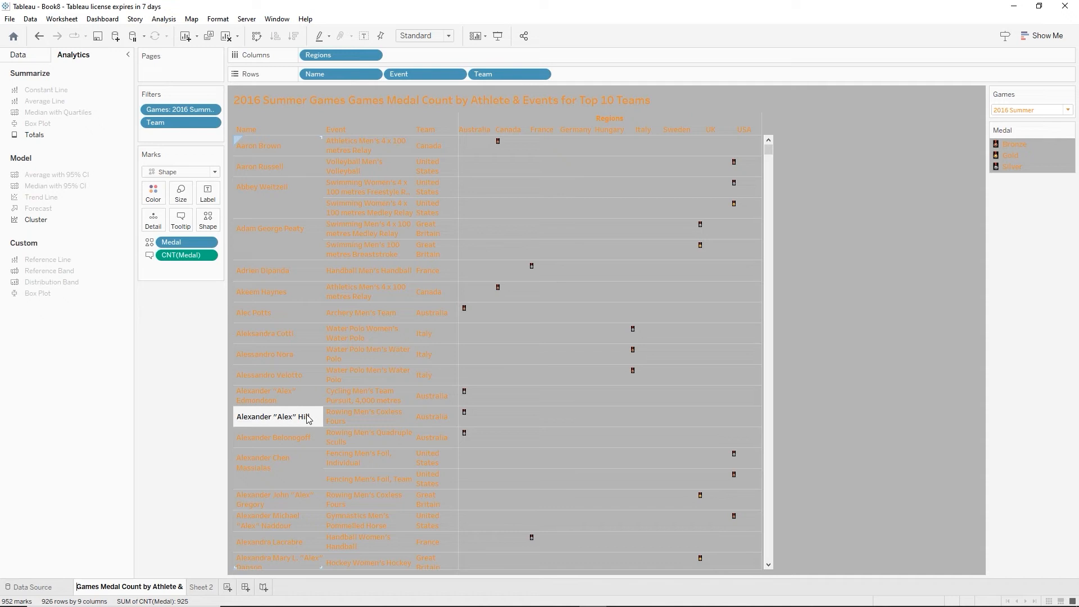
pyautogui.hotkey('ctrl', 'shift', 'Right')
pyautogui.press('Delete')
pyautogui.press('Return')
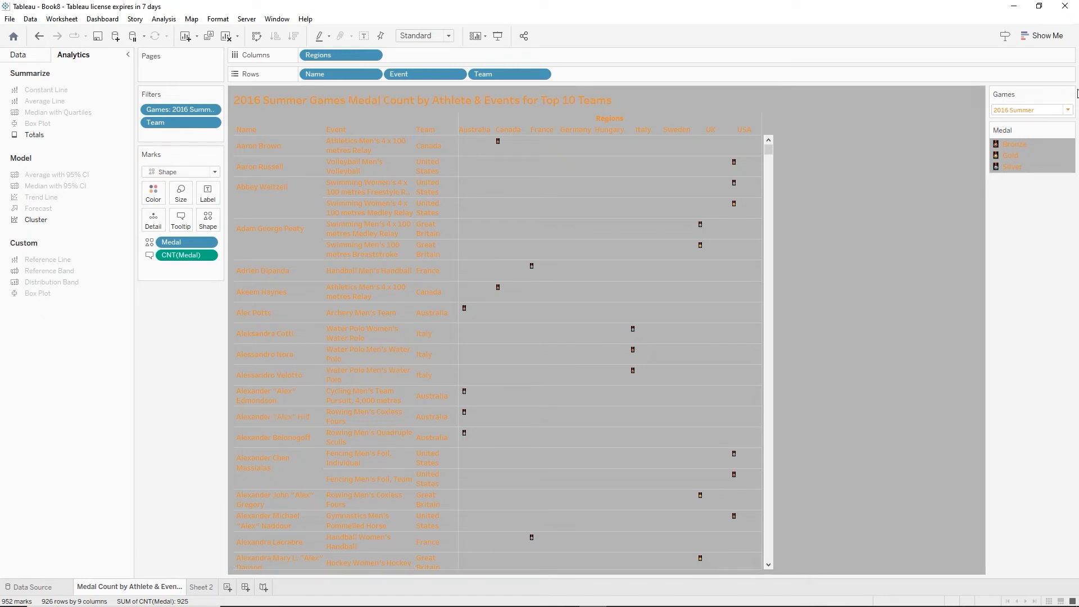
# Filter the table to the 1976 Winter games and save the workbook as Olympics
pyautogui.click(1061, 115)
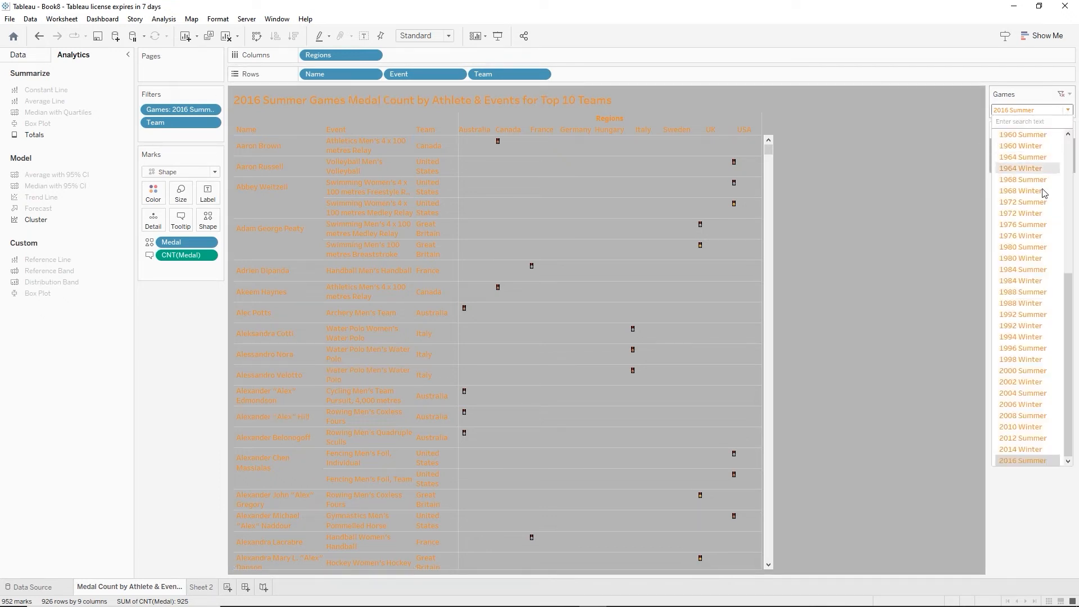
pyautogui.click(1038, 237)
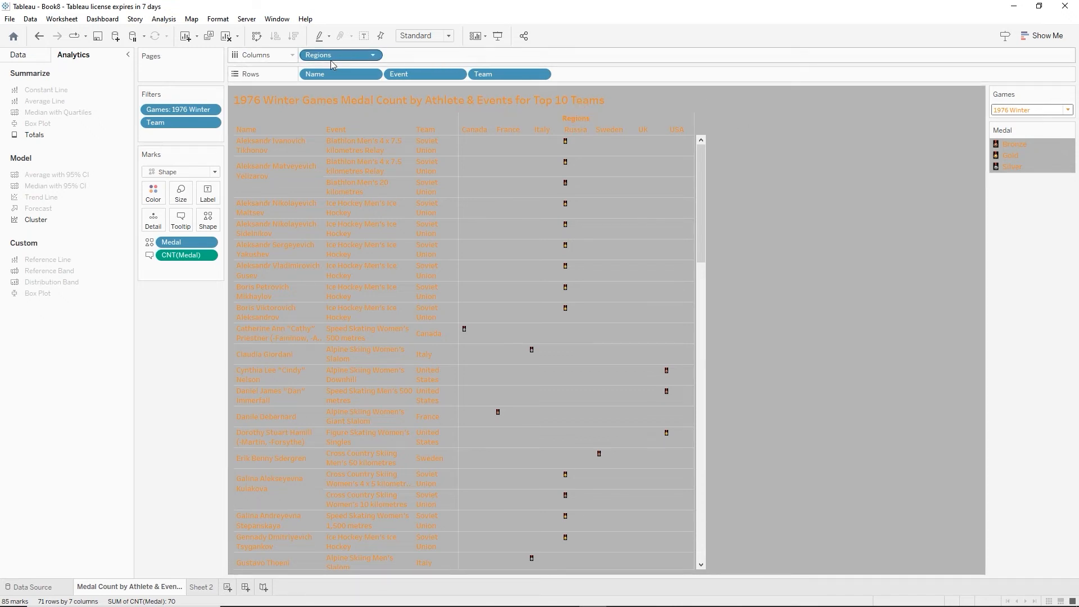
pyautogui.click(298, 171)
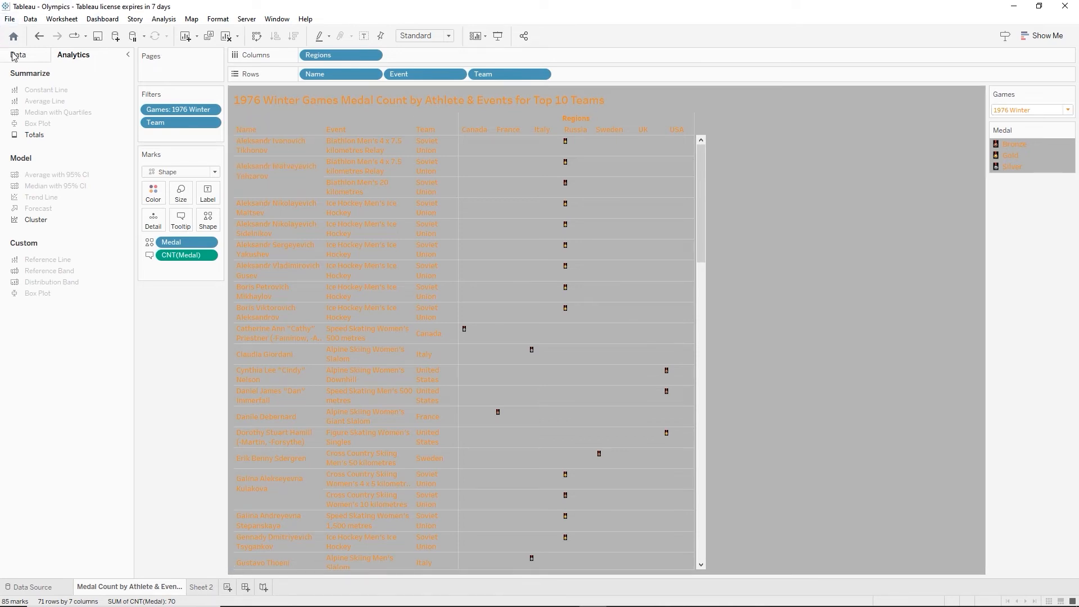
# Open Sheet 2 and add the Games and Team fields to its rows
pyautogui.click(19, 55)
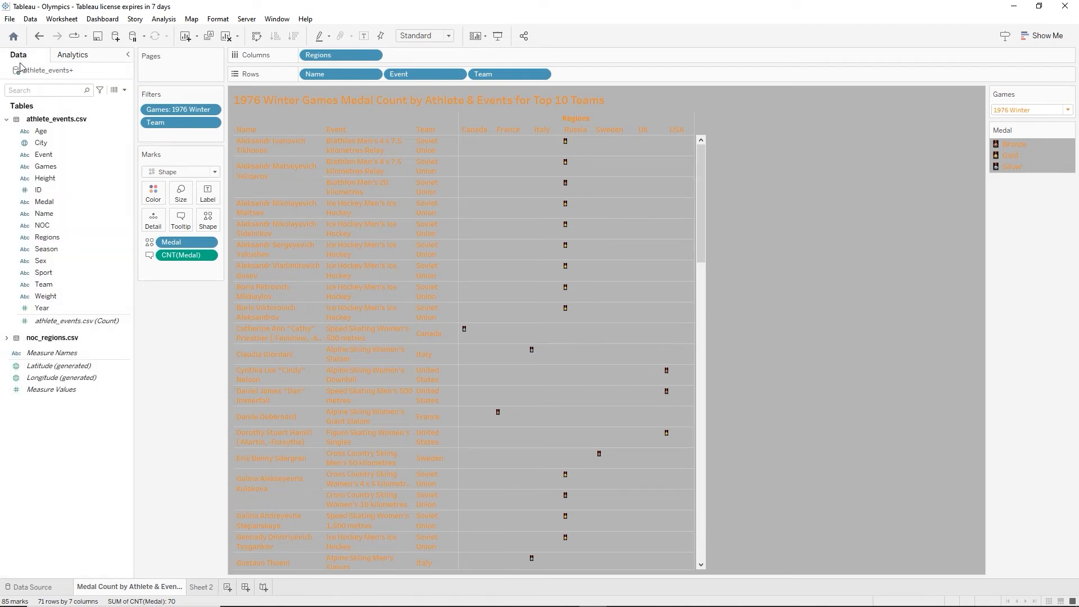
pyautogui.click(200, 589)
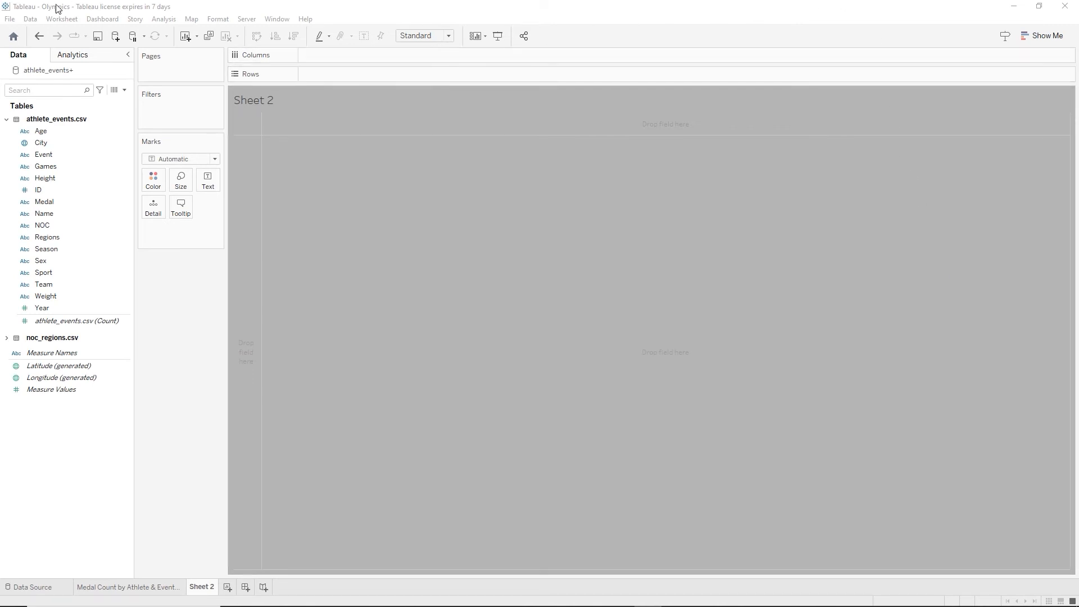
pyautogui.click(40, 167)
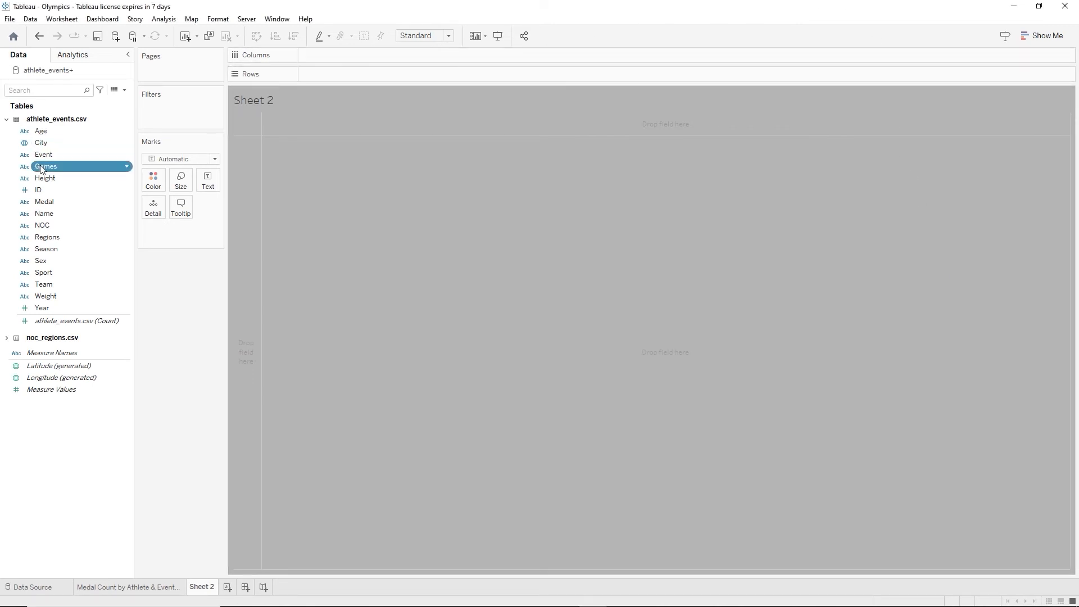
pyautogui.keyDown('ctrl'); pyautogui.click(60, 282); pyautogui.keyUp('ctrl')
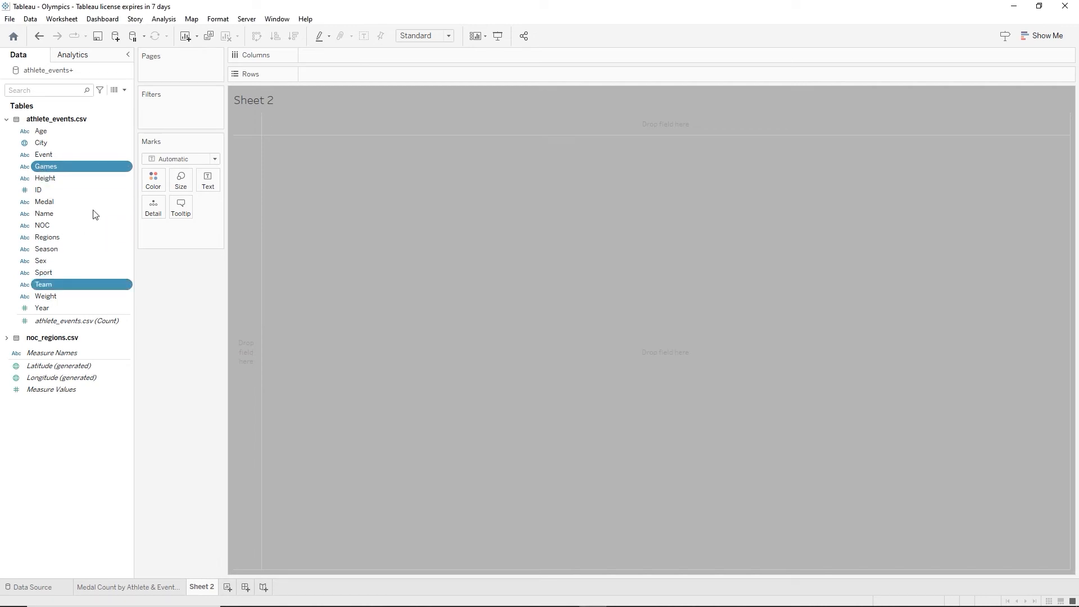
pyautogui.moveTo(85, 171); pyautogui.dragTo(353, 73)
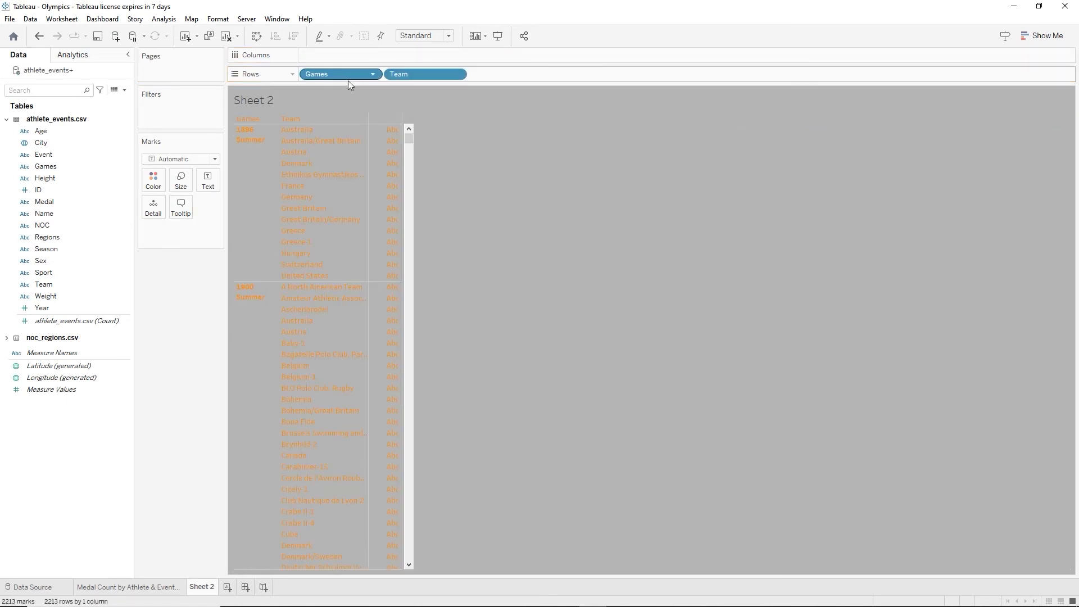
# Apply the Games filter of the Medal Count by Athlete & Events worksheet to Sheet 2 as well
pyautogui.click(135, 588)
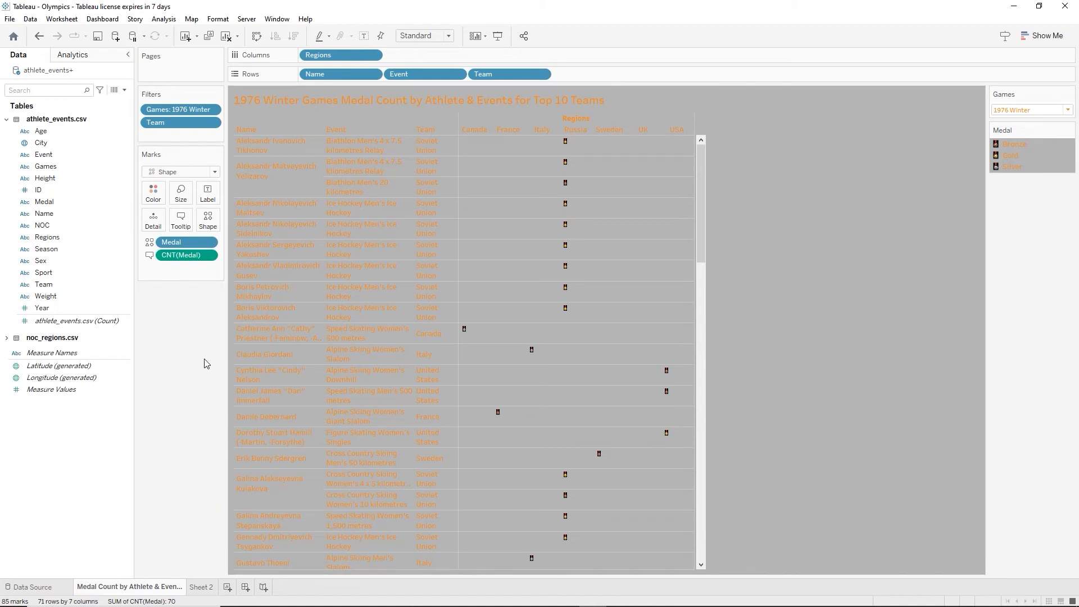
pyautogui.rightClick(176, 109)
pyautogui.moveTo(230, 174)
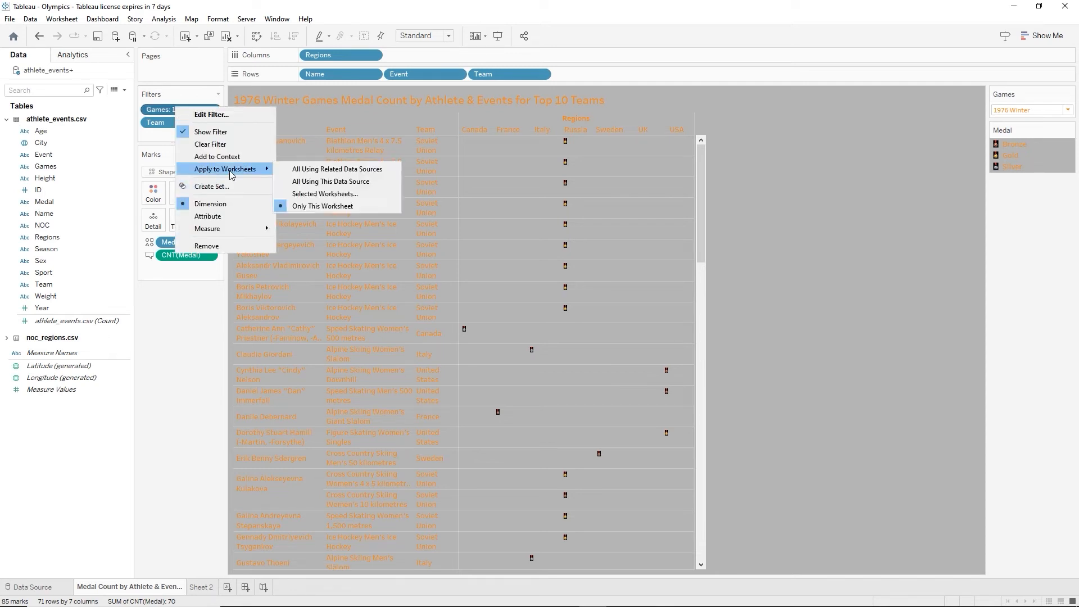
pyautogui.click(310, 193)
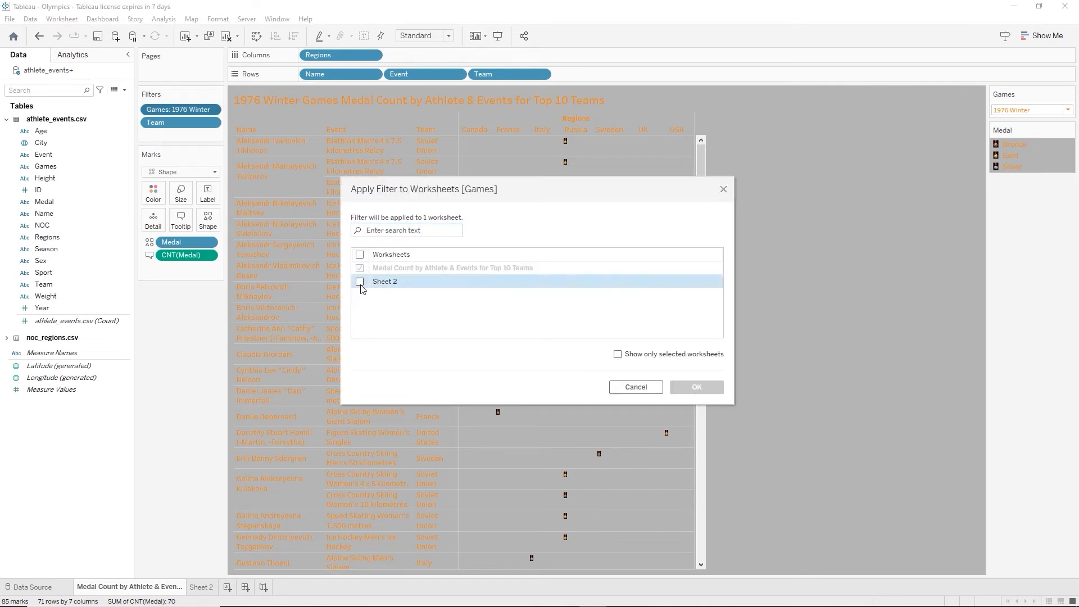
pyautogui.click(360, 282)
pyautogui.click(695, 388)
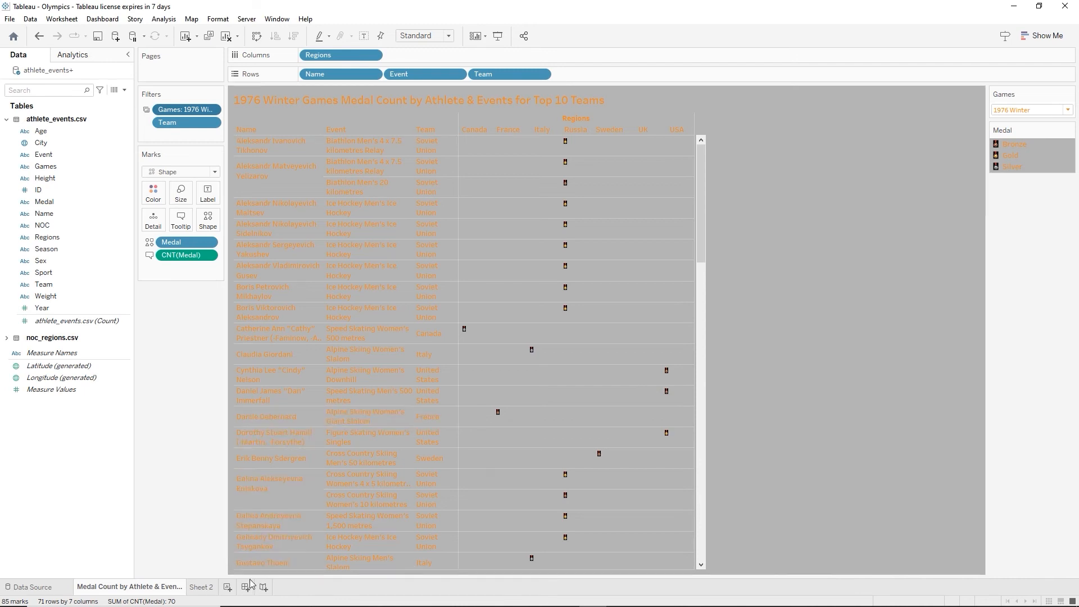
# Show the Games filter on Sheet 2 and display it as a single-value dropdown
pyautogui.click(203, 588)
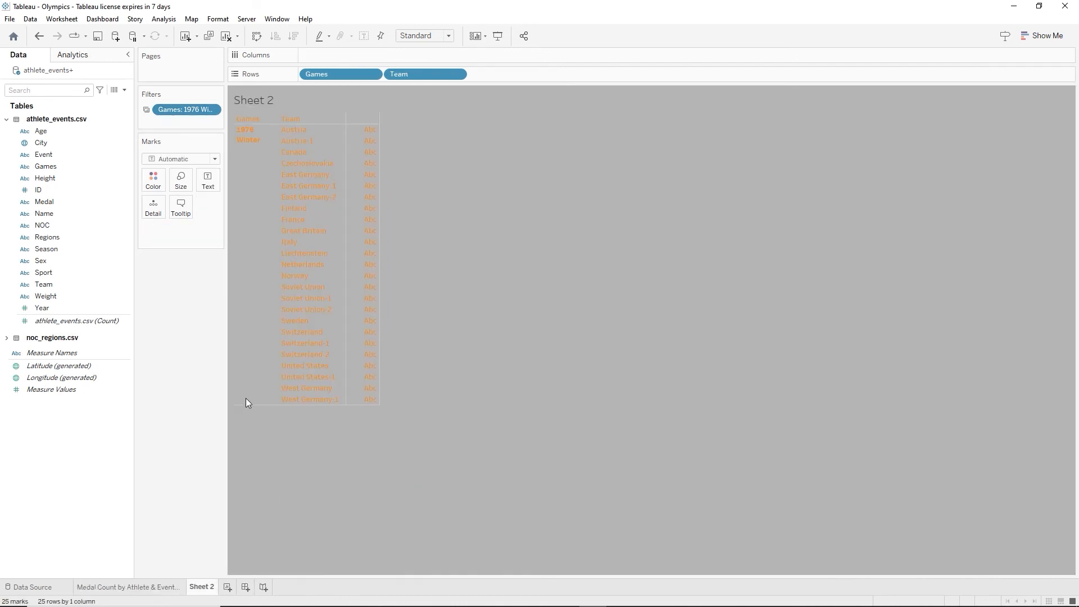
pyautogui.rightClick(180, 109)
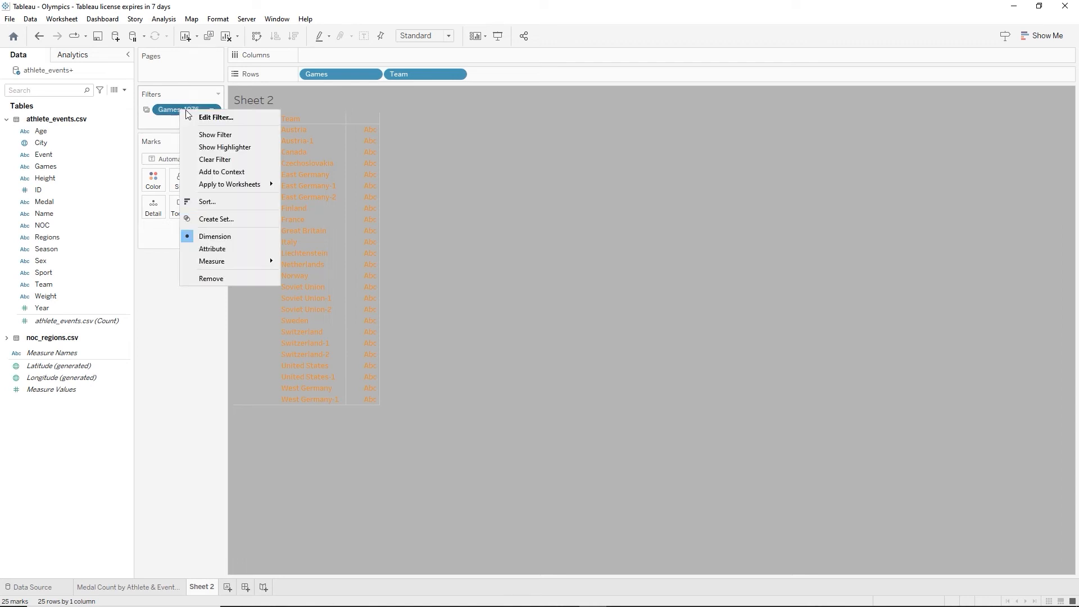
pyautogui.click(226, 137)
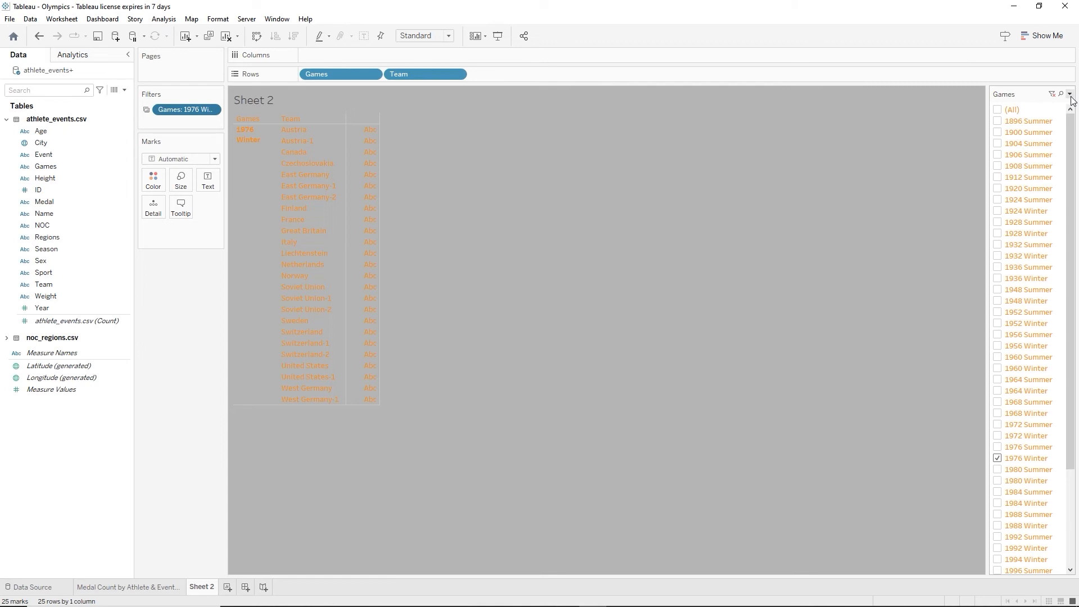
pyautogui.click(1070, 94)
pyautogui.click(1025, 214)
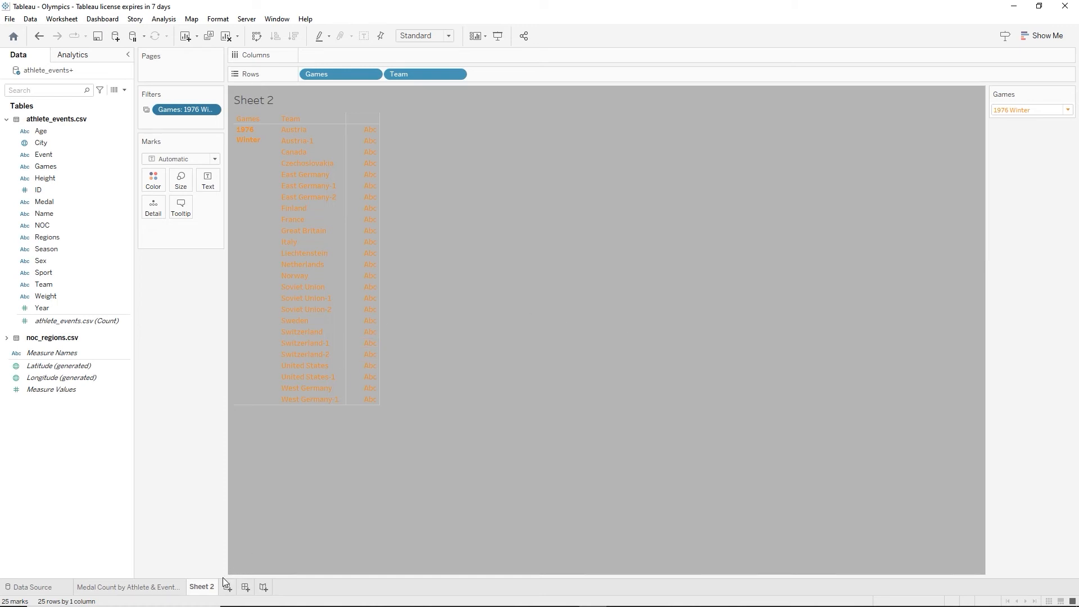
# Rename Sheet 2 as "Medal Rank by Team"
pyautogui.doubleClick(200, 587)
pyautogui.write('Medal Rank by Team')
pyautogui.click(405, 506)
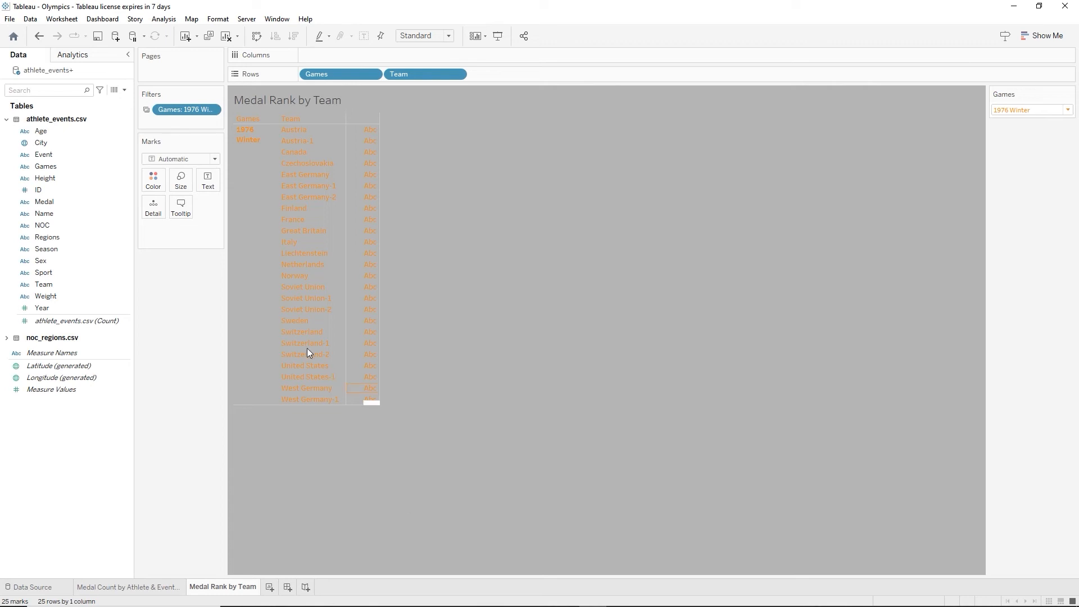
# Add the Event field to the marks as detail and aggregate it as Count (Distinct)
pyautogui.moveTo(33, 161); pyautogui.dragTo(162, 241)
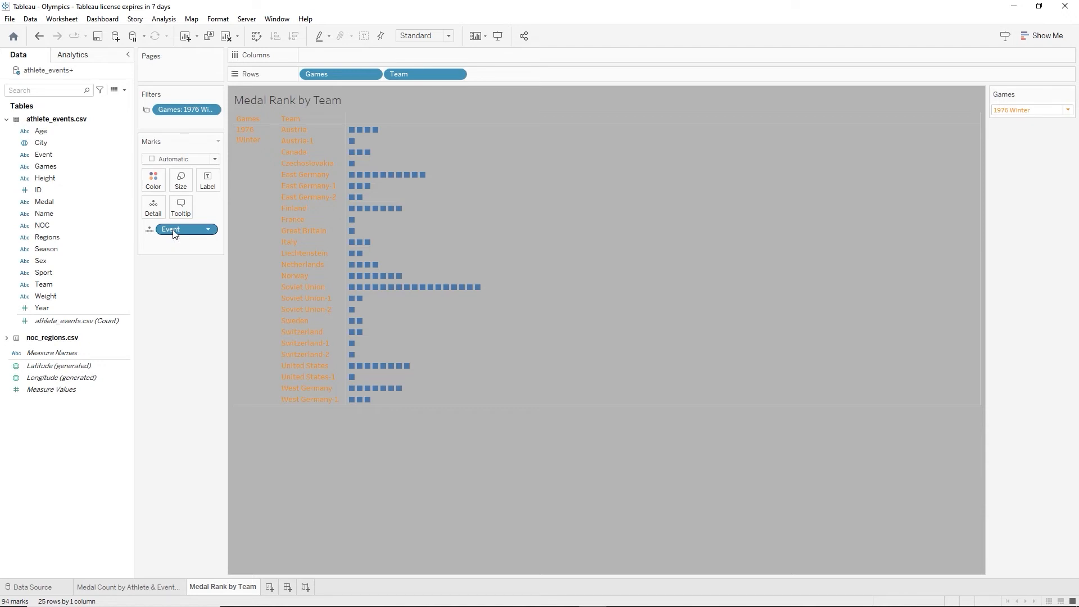
pyautogui.rightClick(174, 234)
pyautogui.moveTo(241, 385)
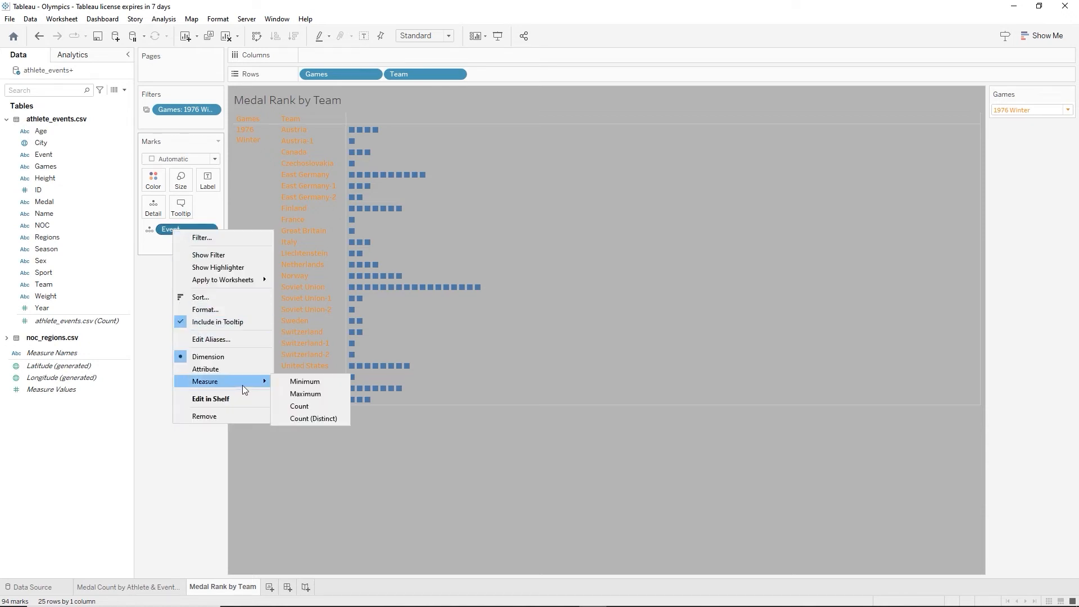
pyautogui.click(321, 420)
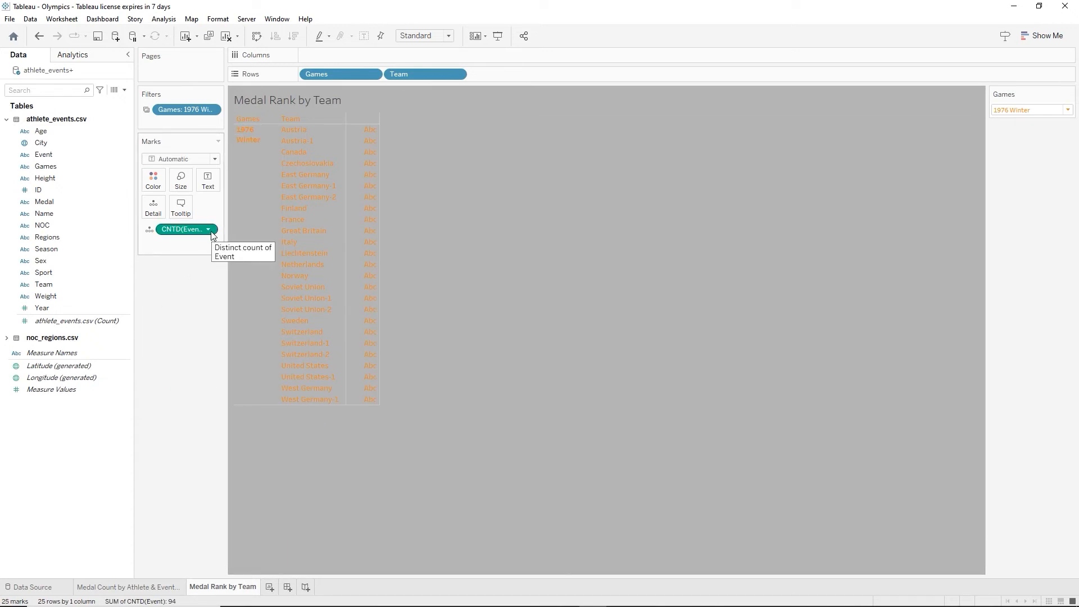
# Add a Rank table calculation to the distinct event count, ascending with Modified Competition (1, 3, 3, 4) ranking
pyautogui.click(209, 229)
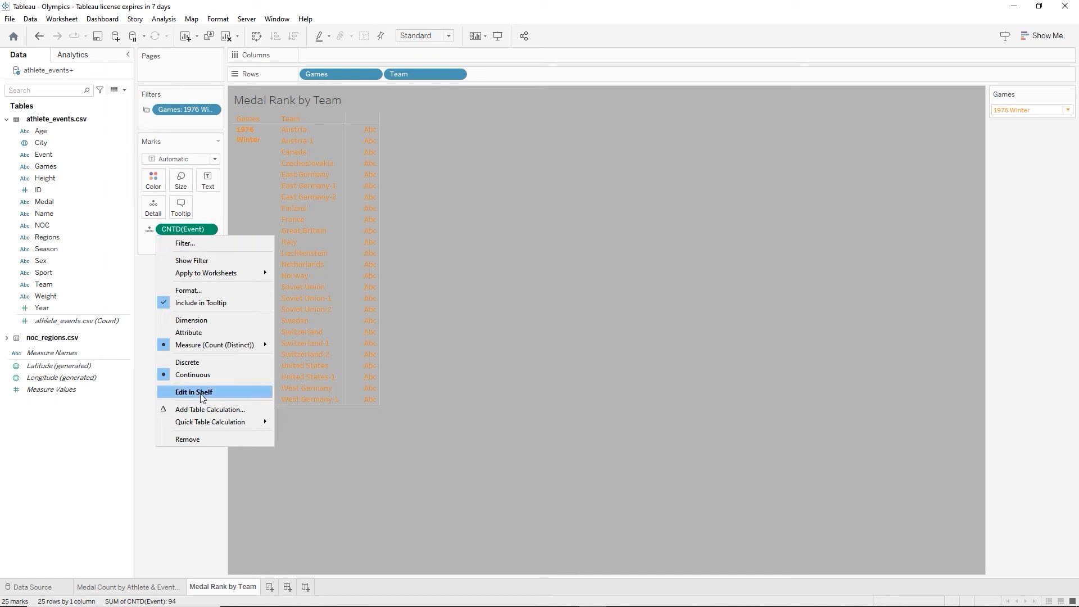
pyautogui.click(207, 409)
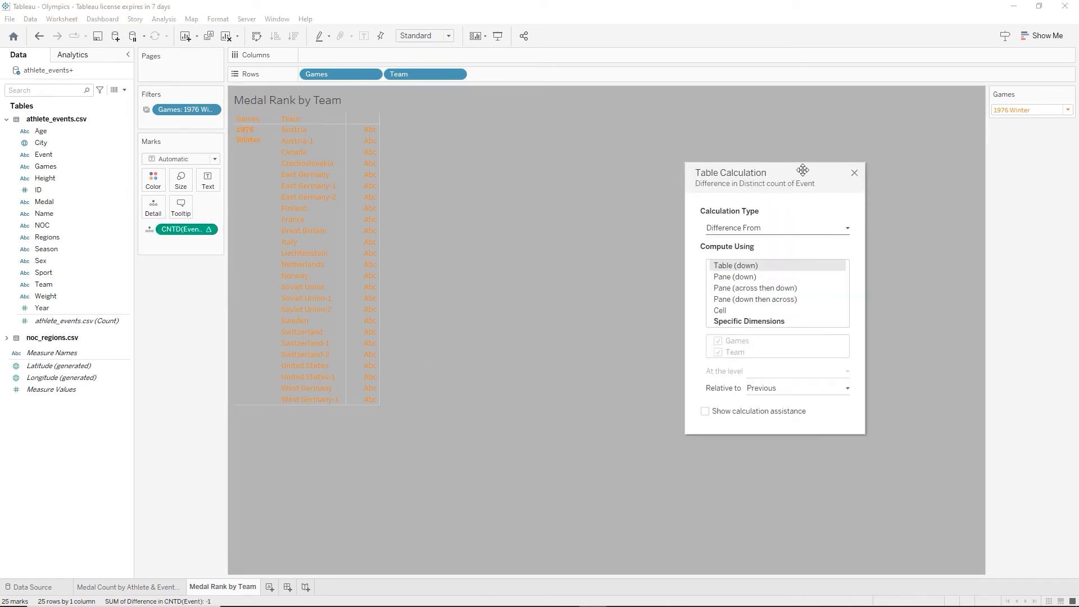
pyautogui.moveTo(801, 169); pyautogui.dragTo(564, 137)
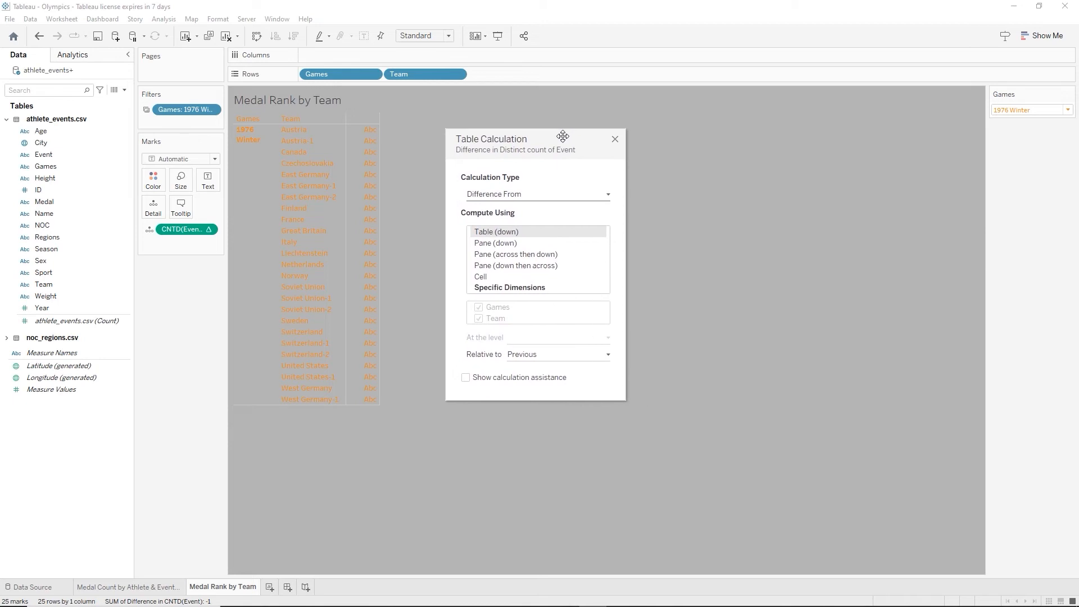
pyautogui.click(608, 195)
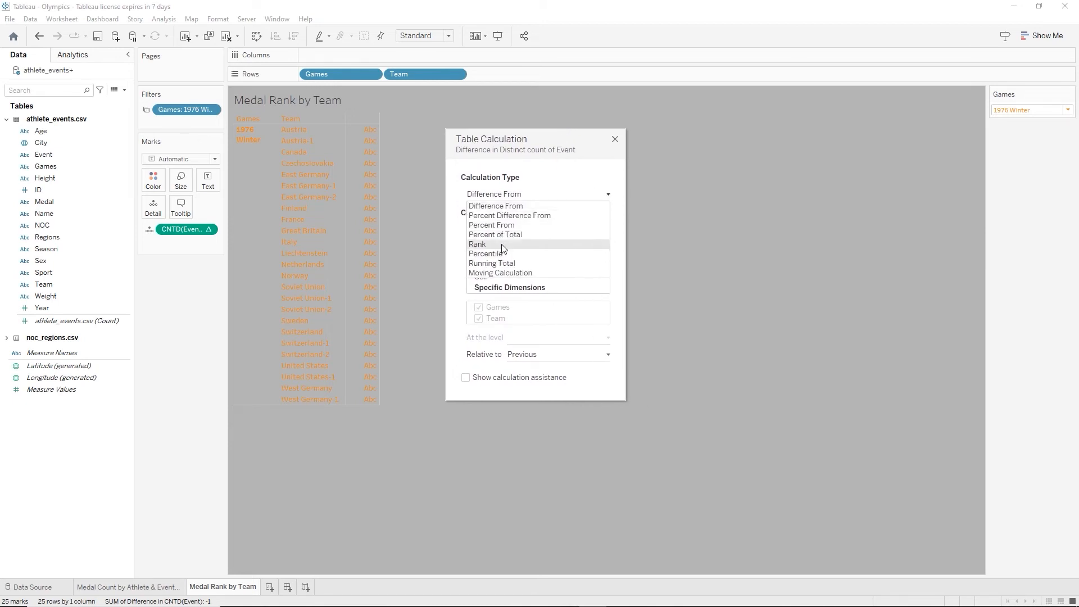
pyautogui.click(477, 245)
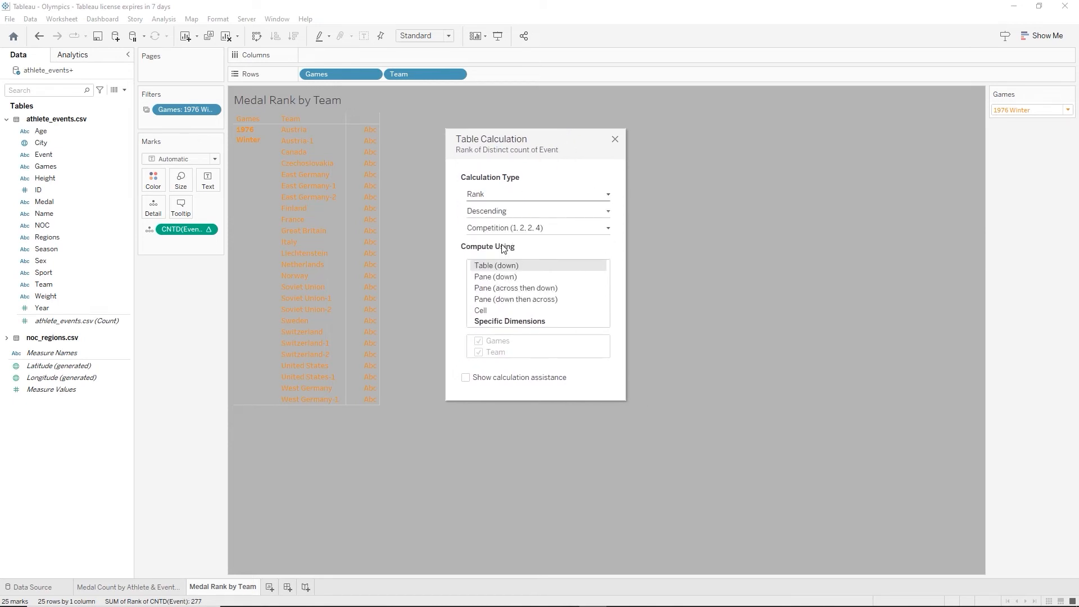
pyautogui.click(608, 214)
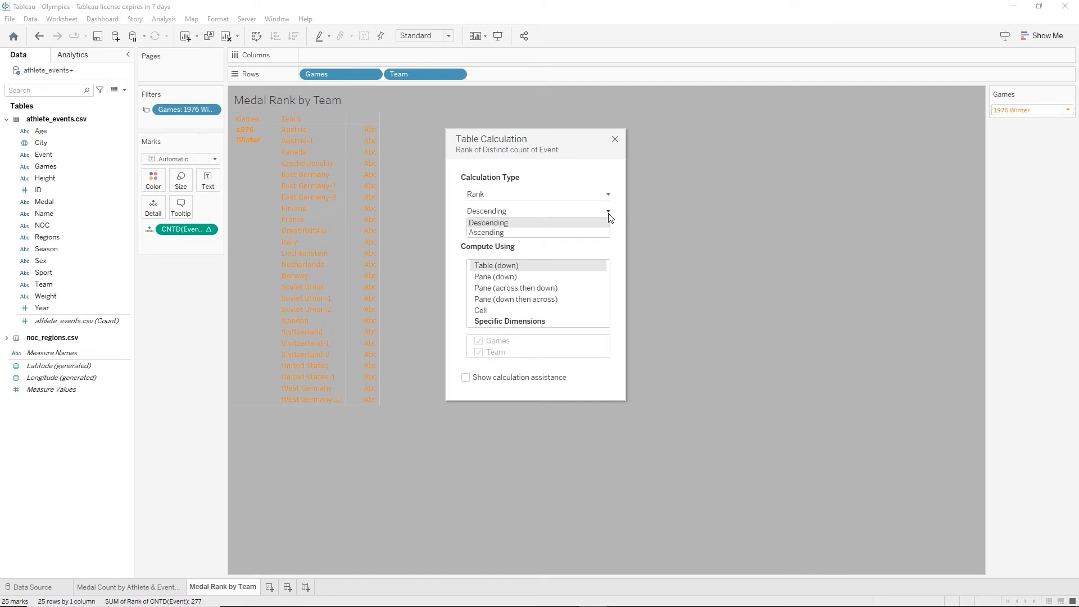
pyautogui.click(487, 233)
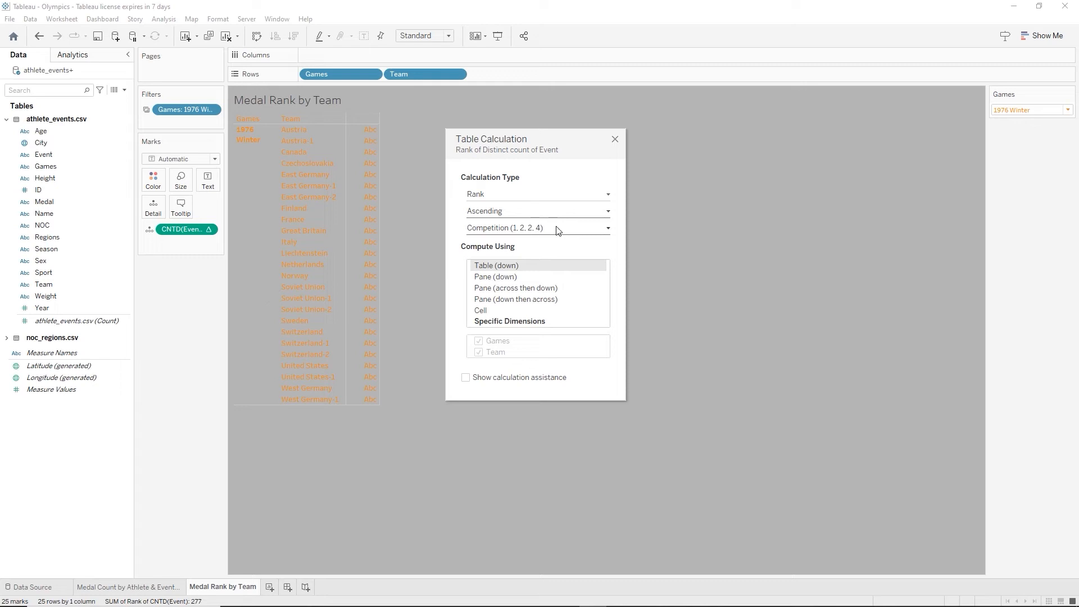
pyautogui.click(607, 229)
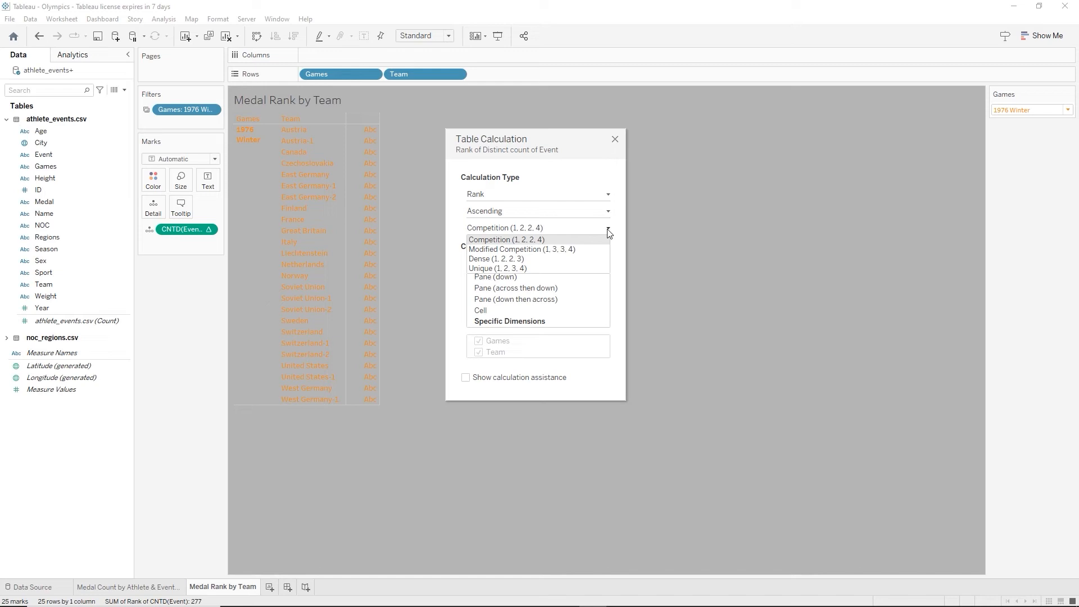
pyautogui.click(562, 252)
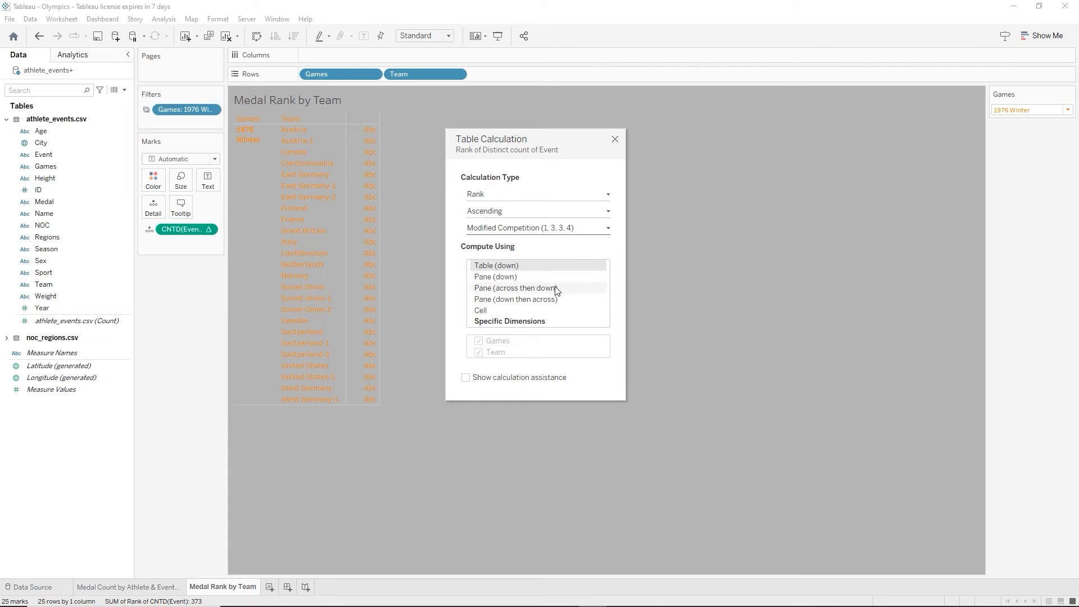
# Compute the rank using specific dimensions with only Team included, and close the table calculation
pyautogui.click(496, 322)
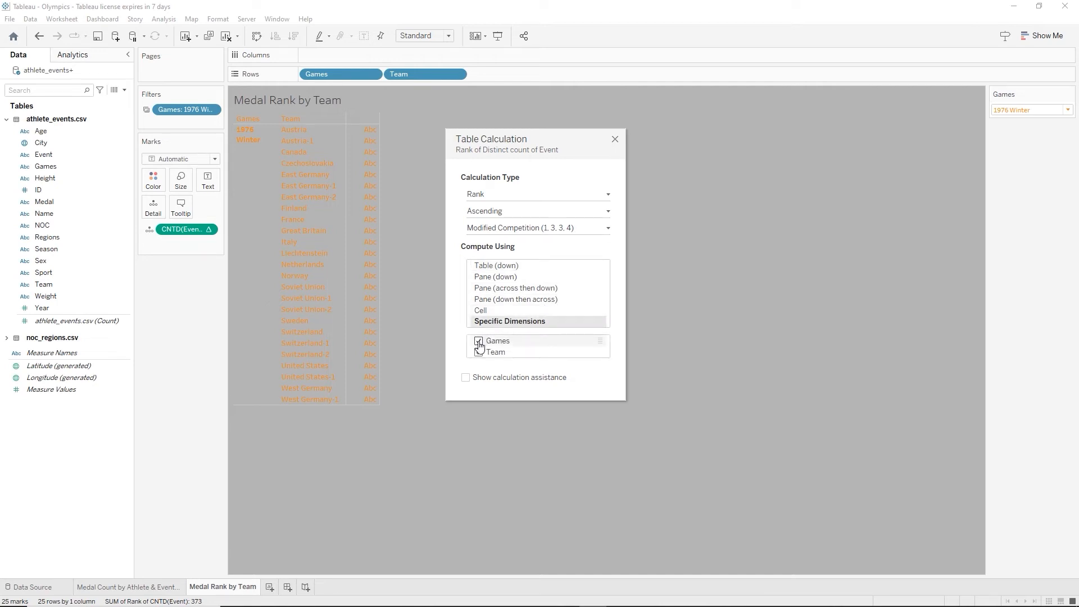
pyautogui.click(478, 341)
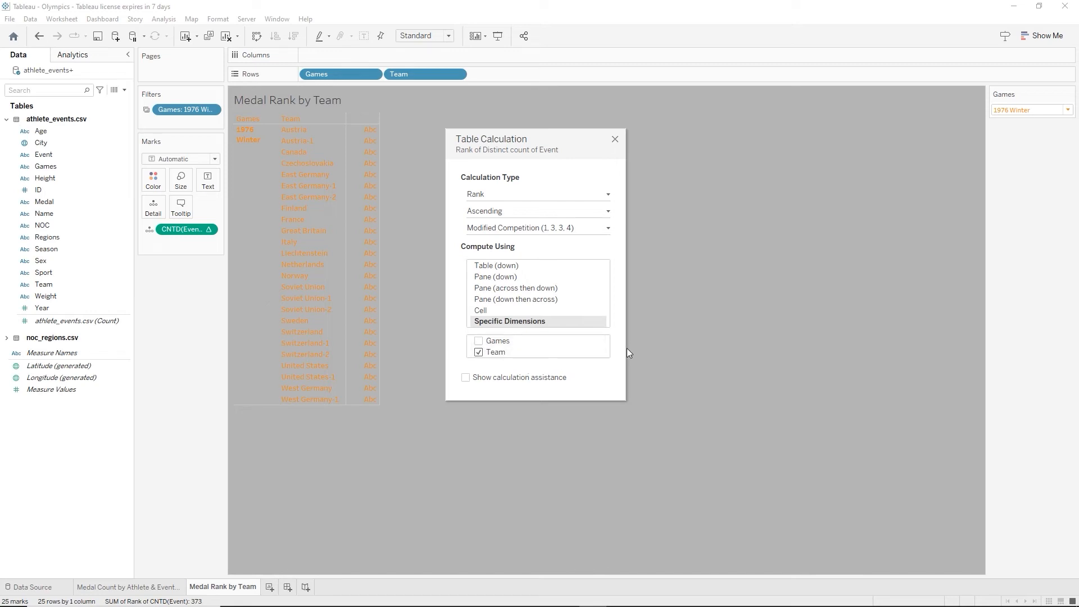
pyautogui.click(615, 139)
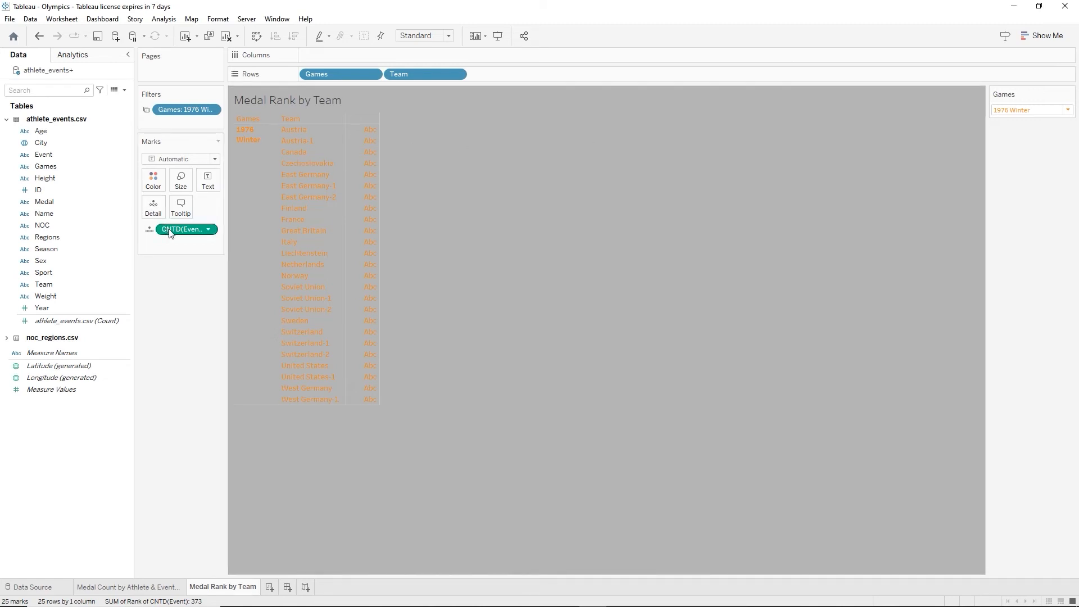
# Move the ranked distinct event count from the marks to the columns and check individual teams' bars
pyautogui.moveTo(173, 233)
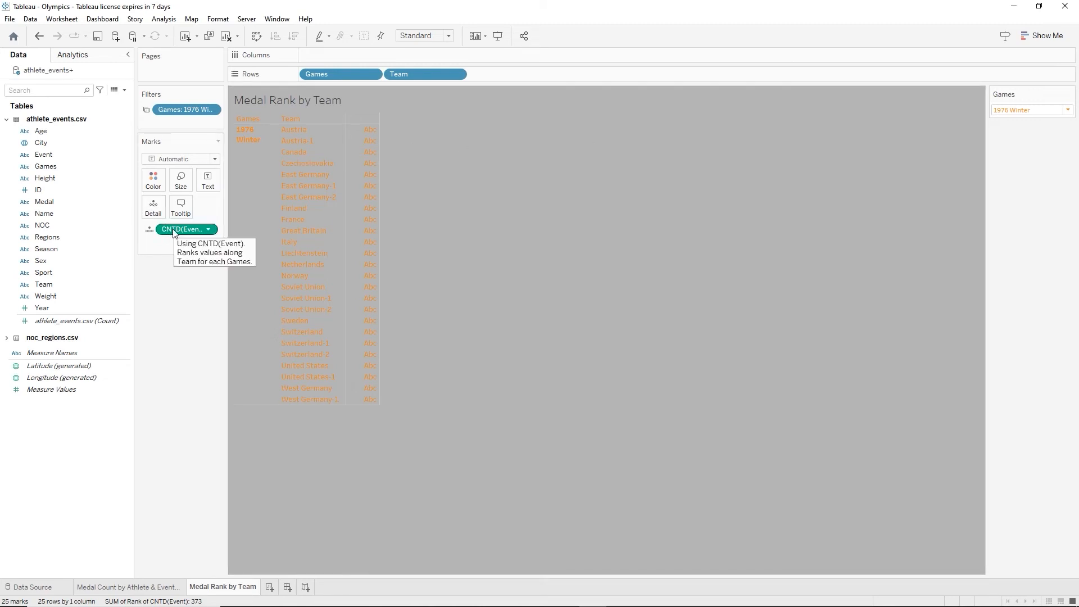
pyautogui.moveTo(173, 233); pyautogui.dragTo(317, 55)
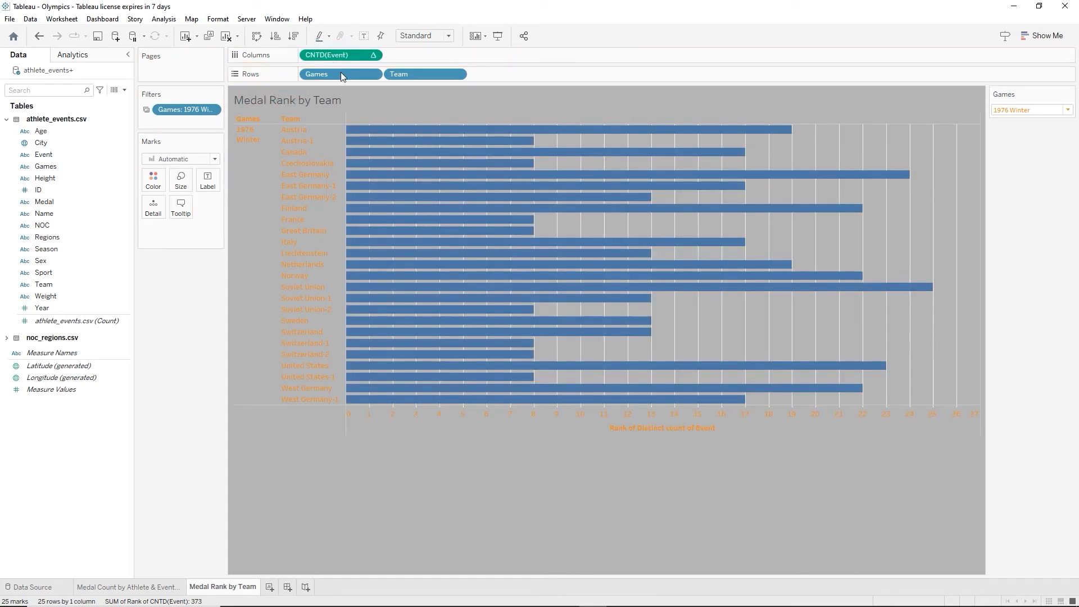
pyautogui.moveTo(456, 136)
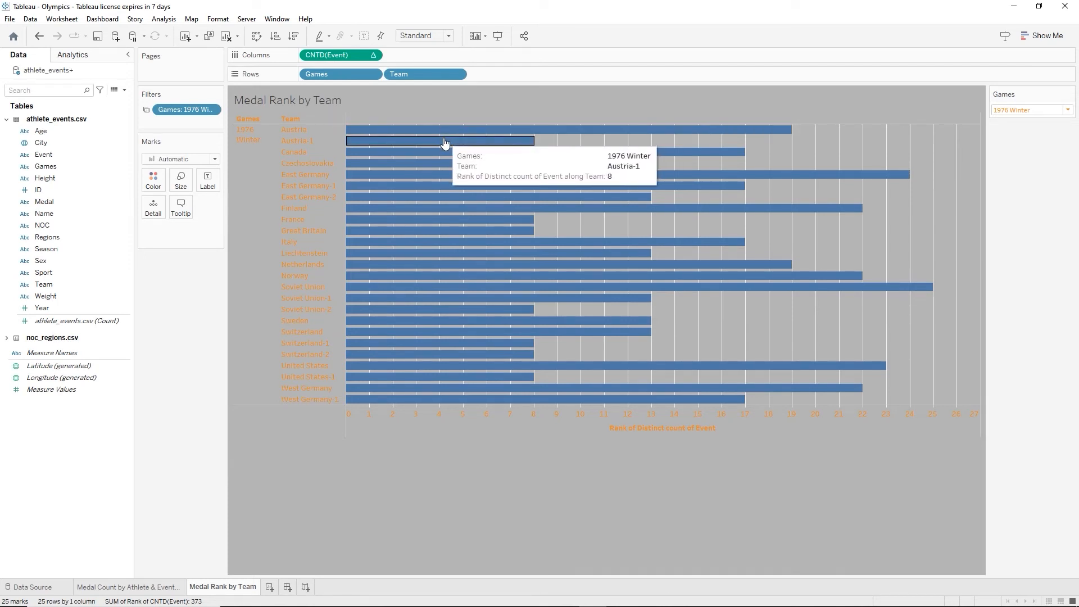
pyautogui.moveTo(427, 216)
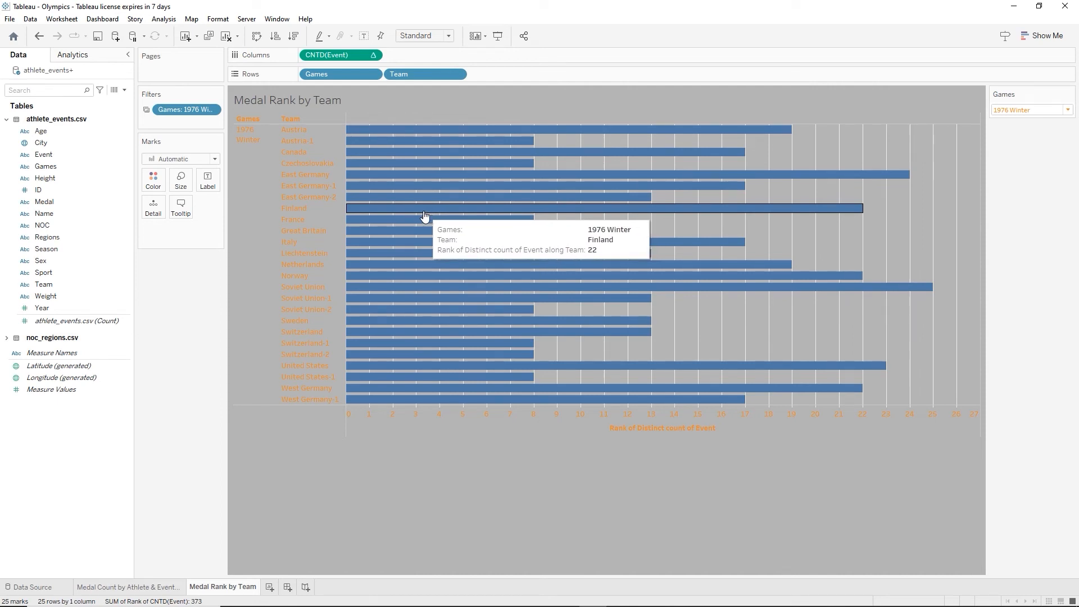
pyautogui.moveTo(423, 392)
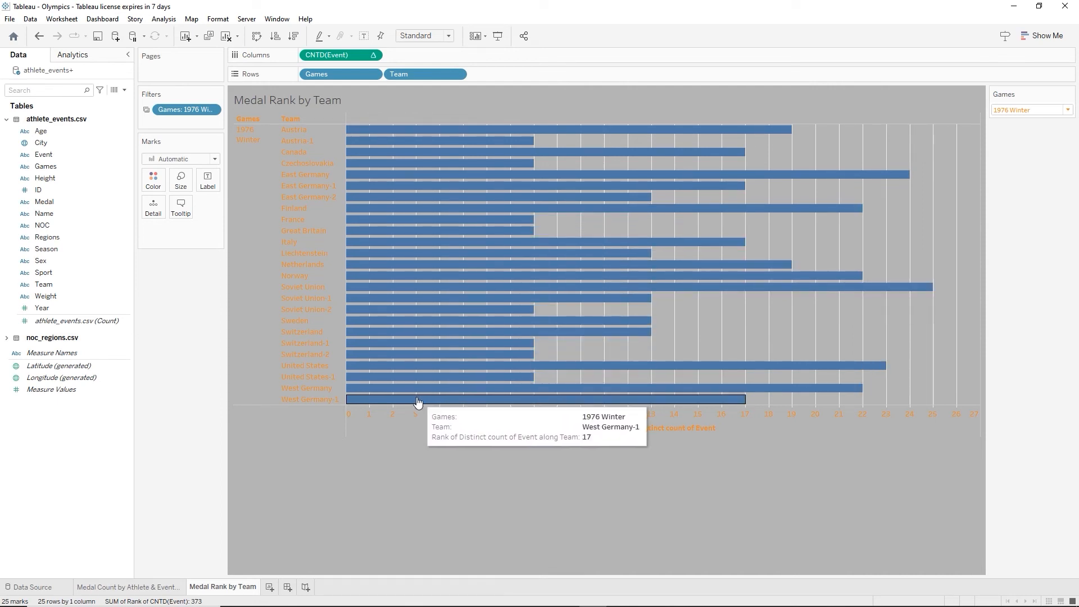
pyautogui.moveTo(506, 140)
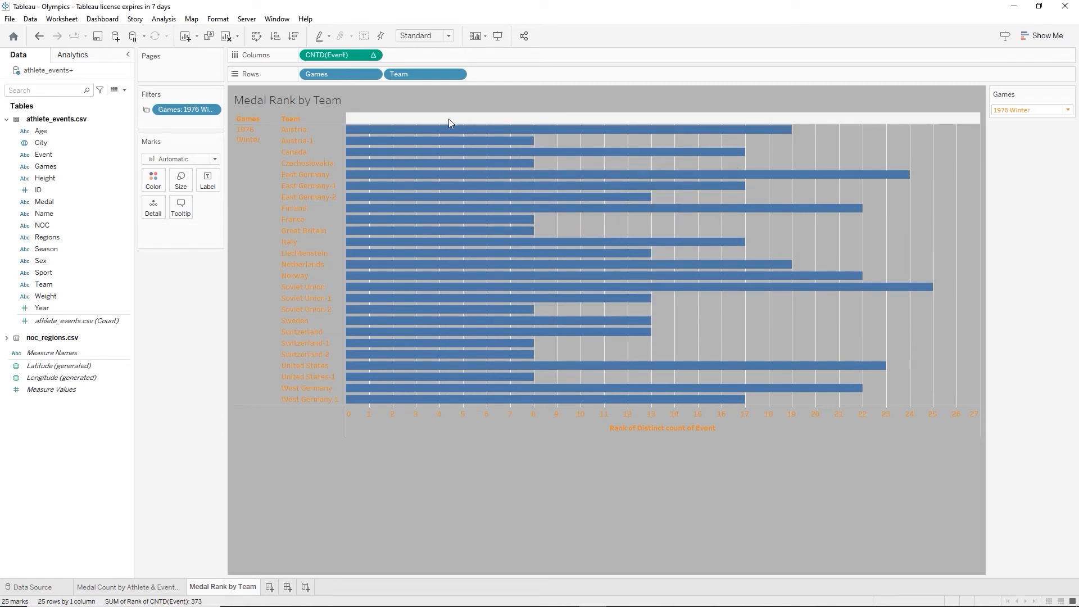
# Sort the team bars in descending order of rank value
pyautogui.rightClick(477, 123)
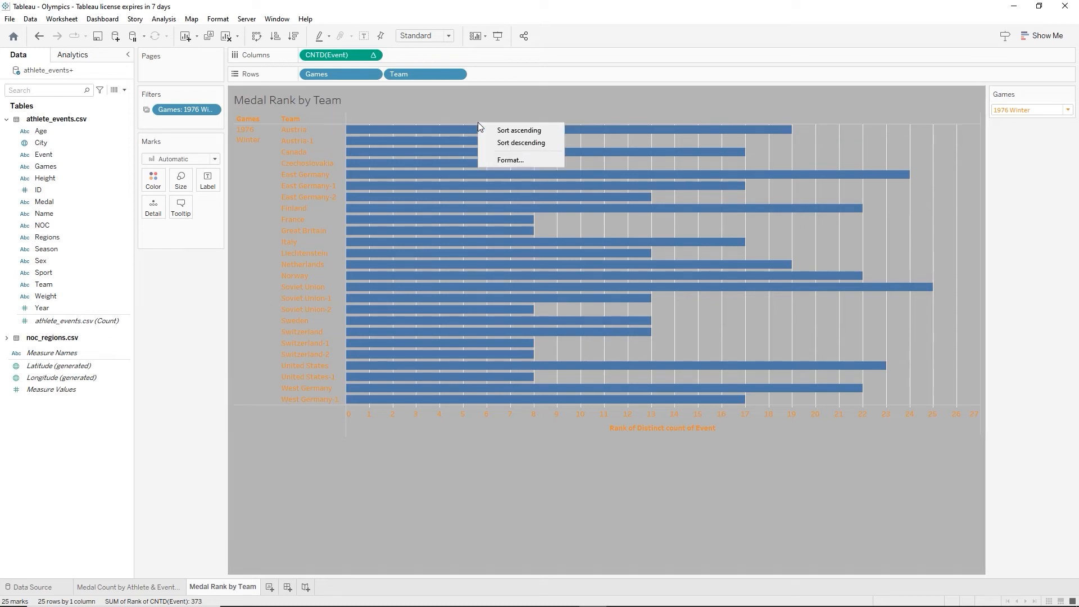
pyautogui.click(510, 143)
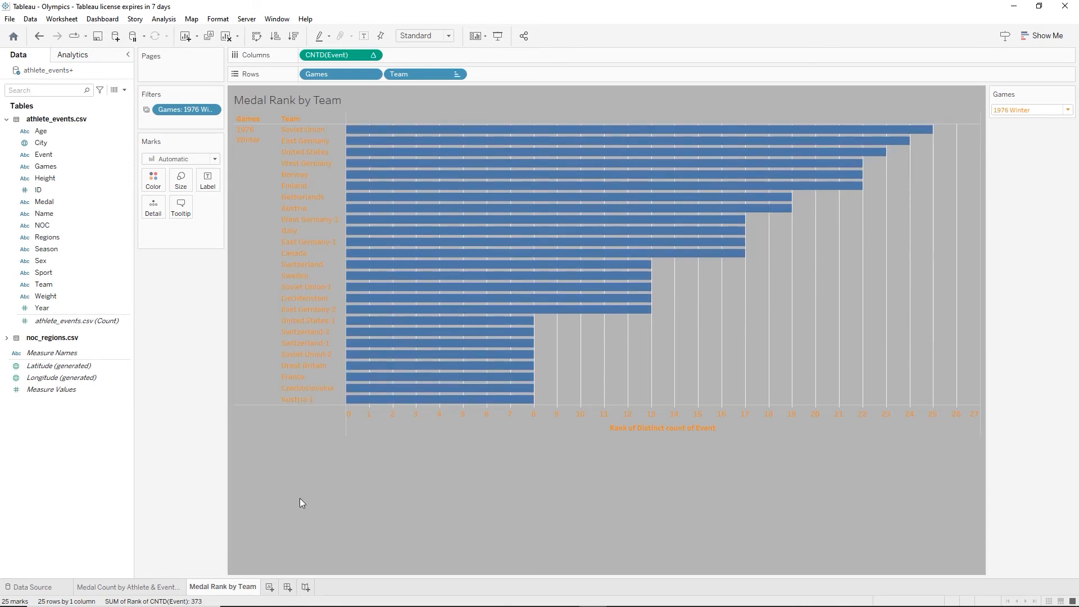
pyautogui.moveTo(386, 135)
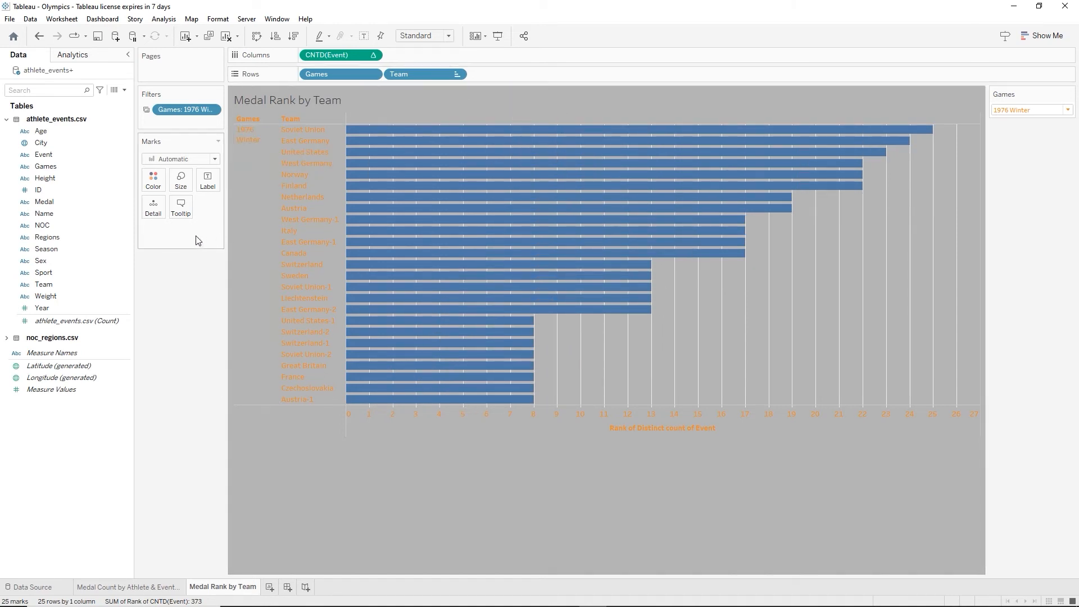
# Color all the rank bars orange
pyautogui.click(154, 179)
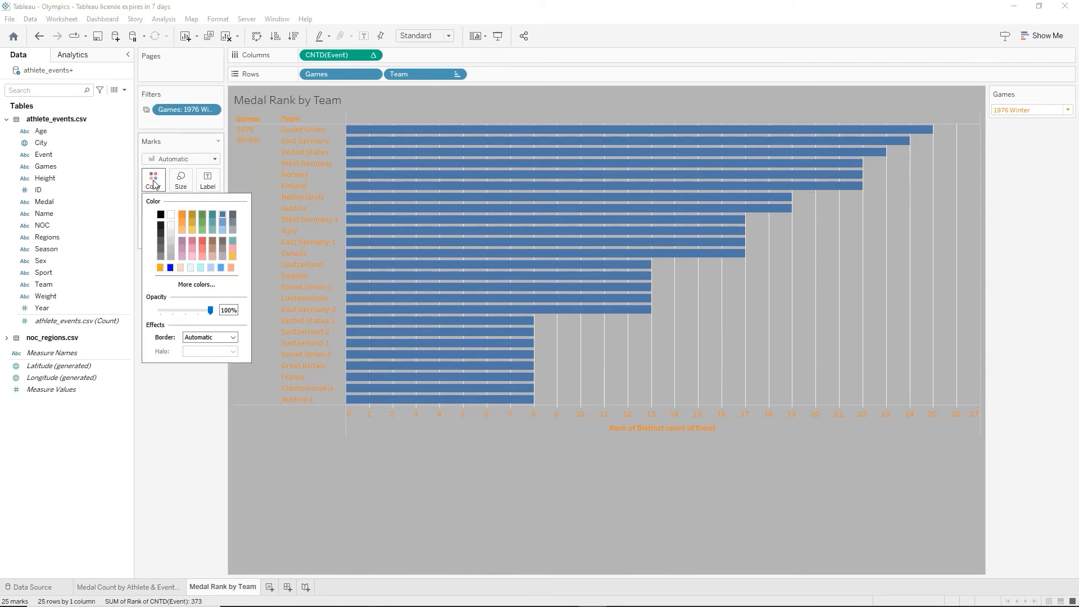
pyautogui.click(182, 213)
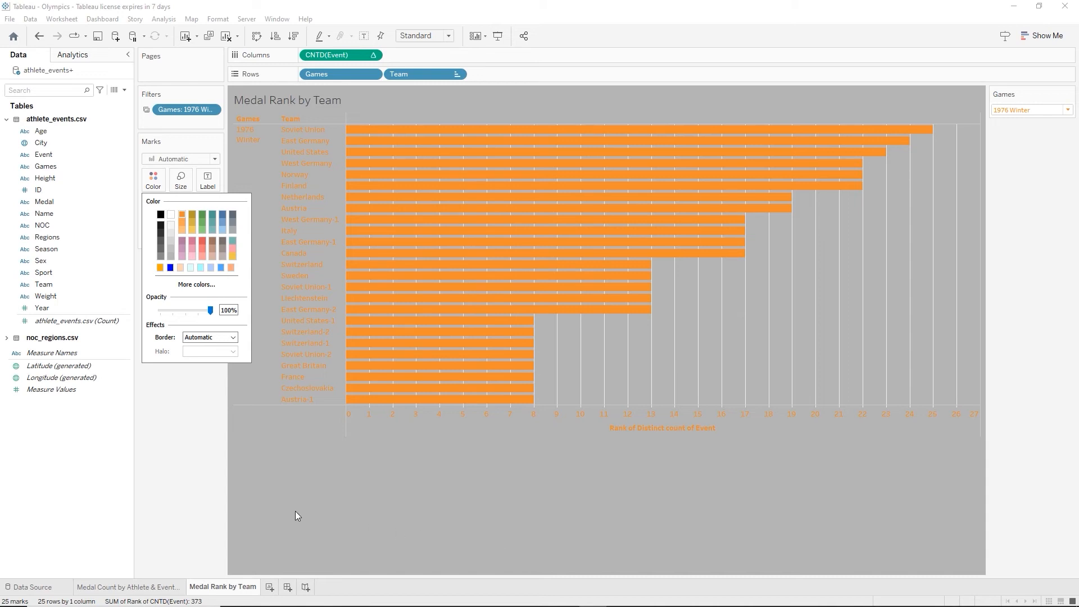
pyautogui.click(295, 491)
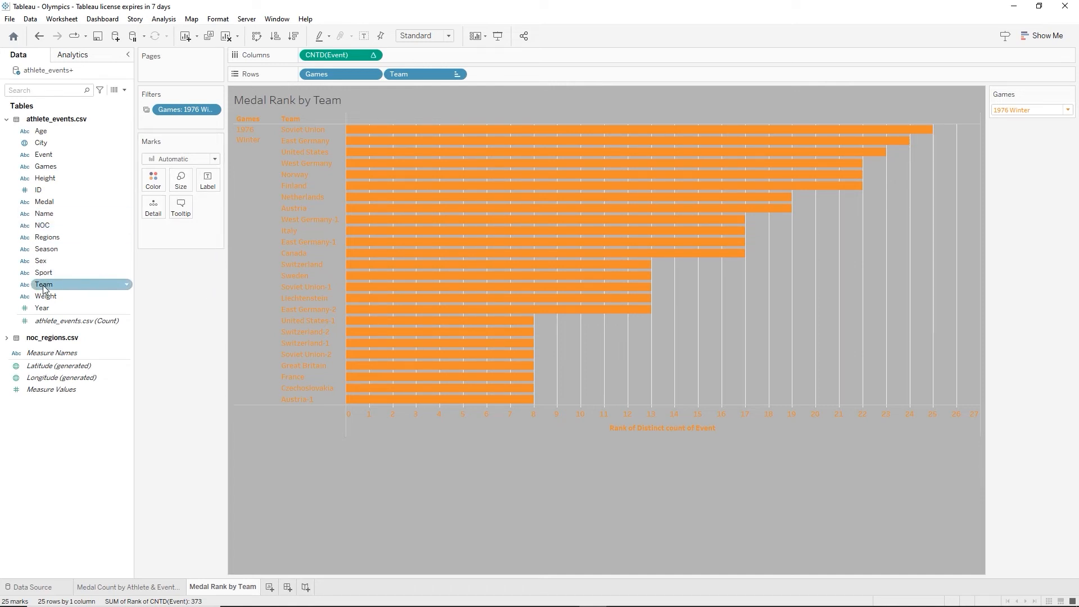
# Color the rank bars by the Team field
pyautogui.moveTo(45, 287); pyautogui.dragTo(152, 185)
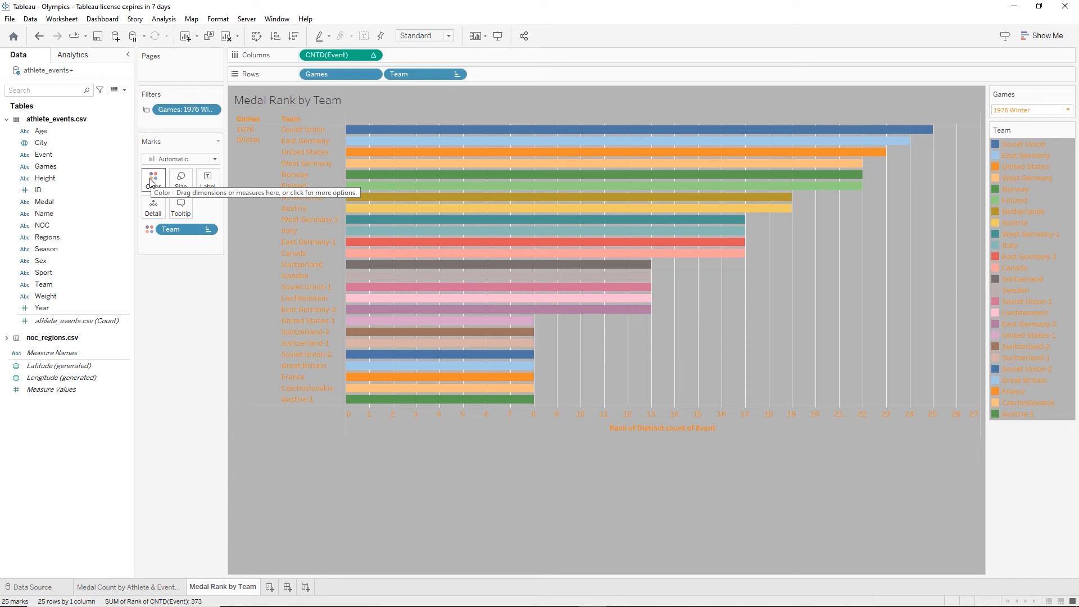
pyautogui.click(150, 181)
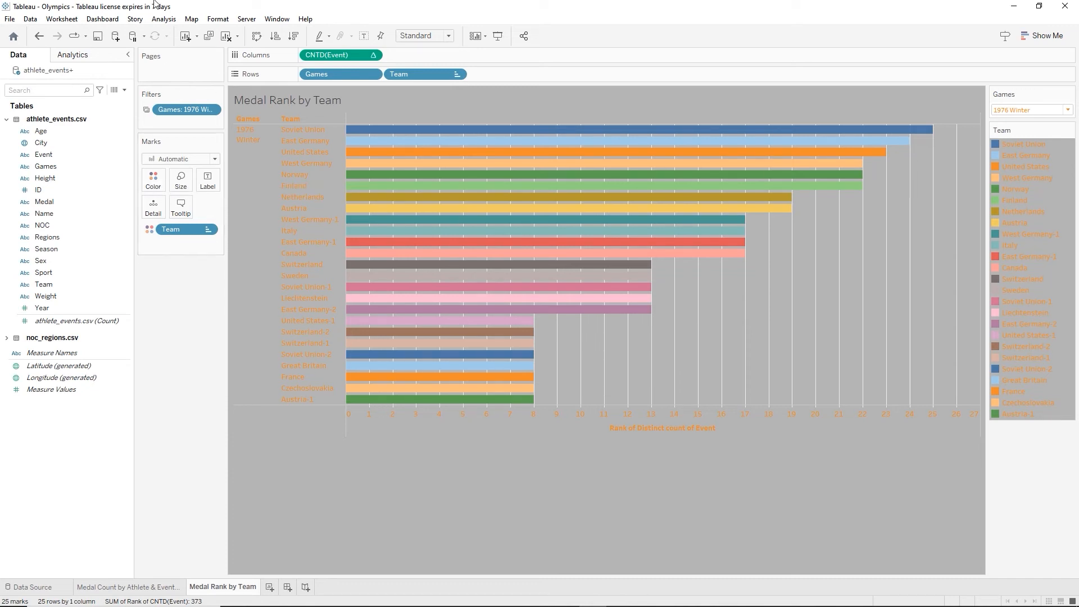
# Insert the Games field followed by the word "Games" before the sheet name in the Medal Rank by Team title
pyautogui.doubleClick(251, 99)
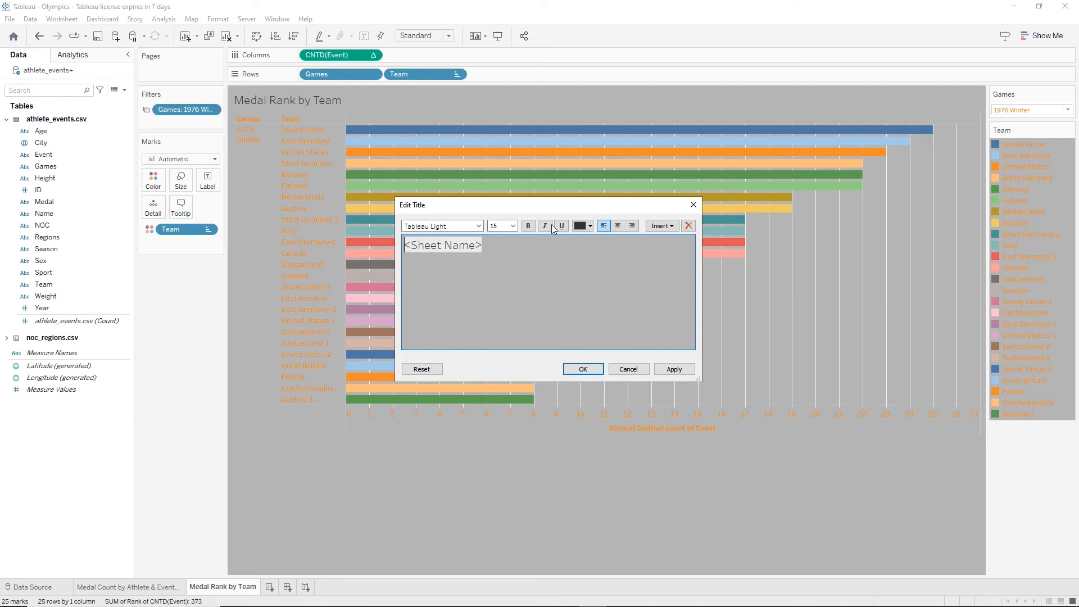
pyautogui.click(668, 226)
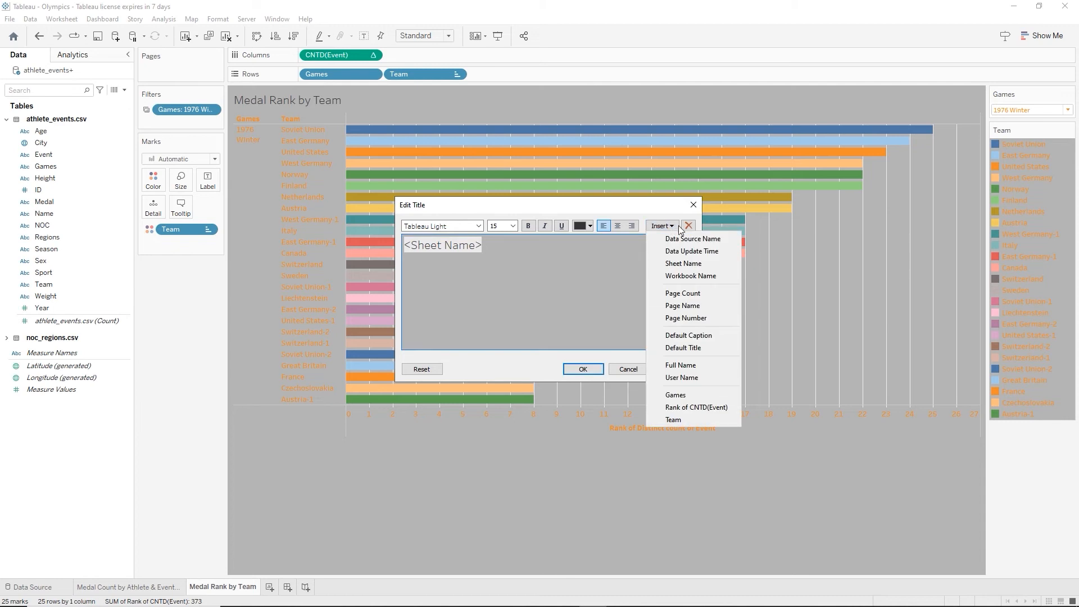
pyautogui.click(693, 396)
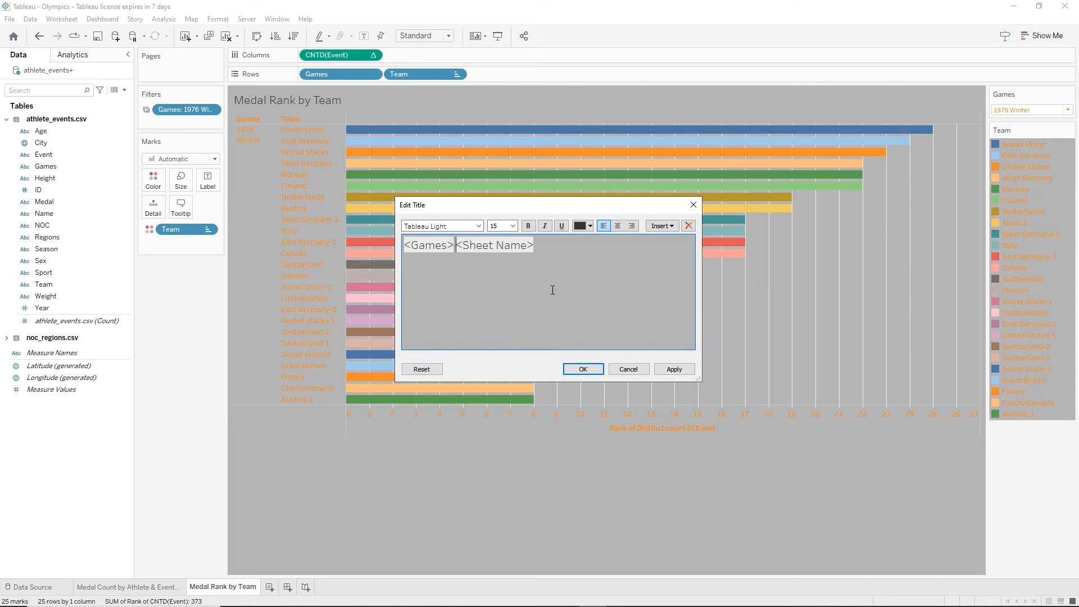
pyautogui.write('Games')
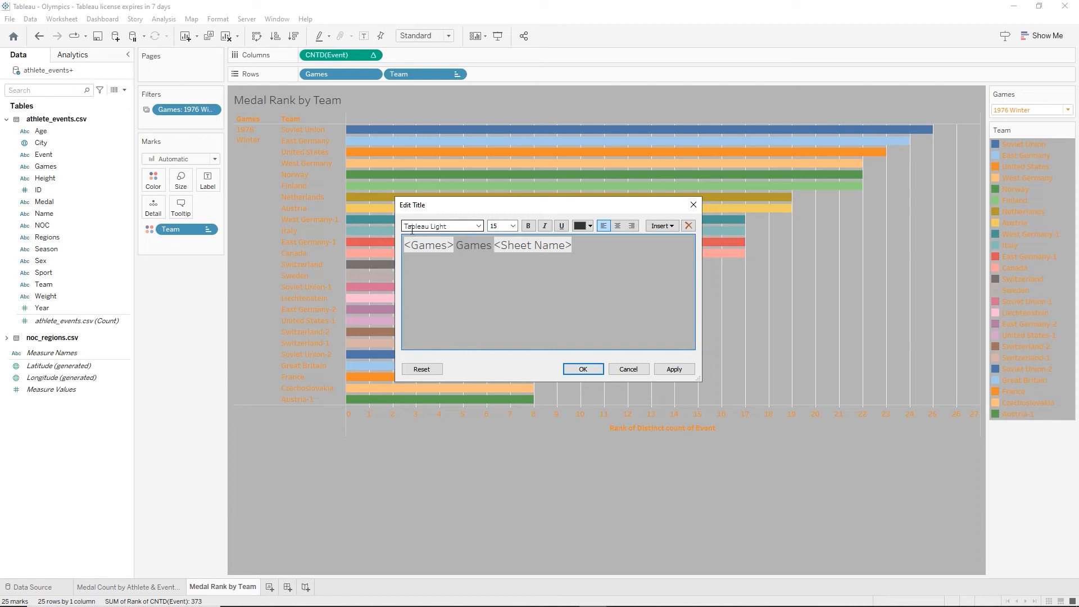
# Format the entire worksheet title text as bold and orange, and apply the title changes
pyautogui.hotkey('ctrl', 'a')
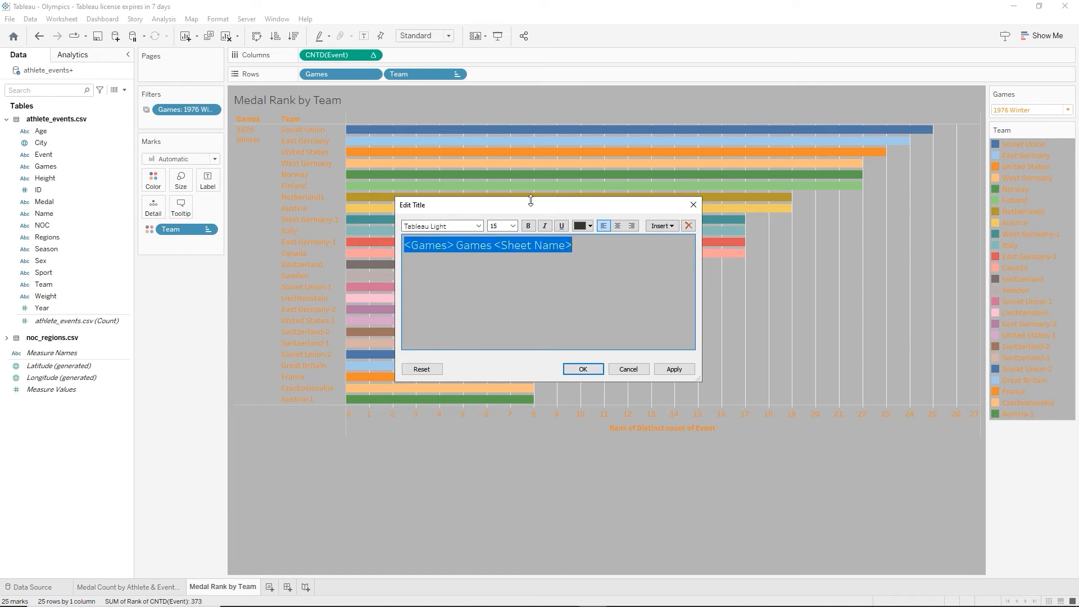
pyautogui.click(528, 227)
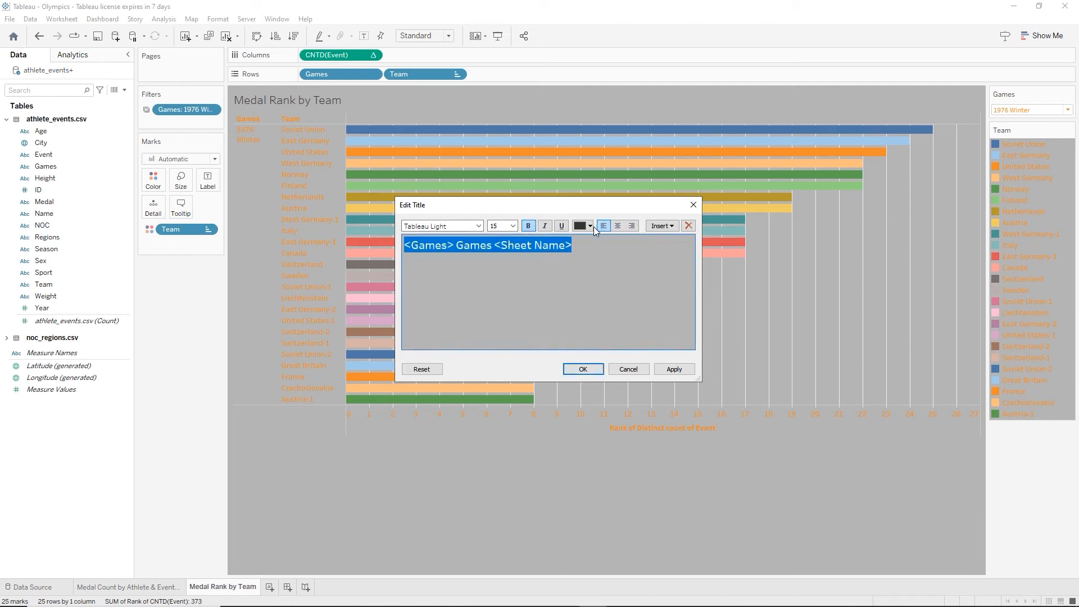
pyautogui.click(590, 225)
pyautogui.click(601, 239)
pyautogui.click(583, 369)
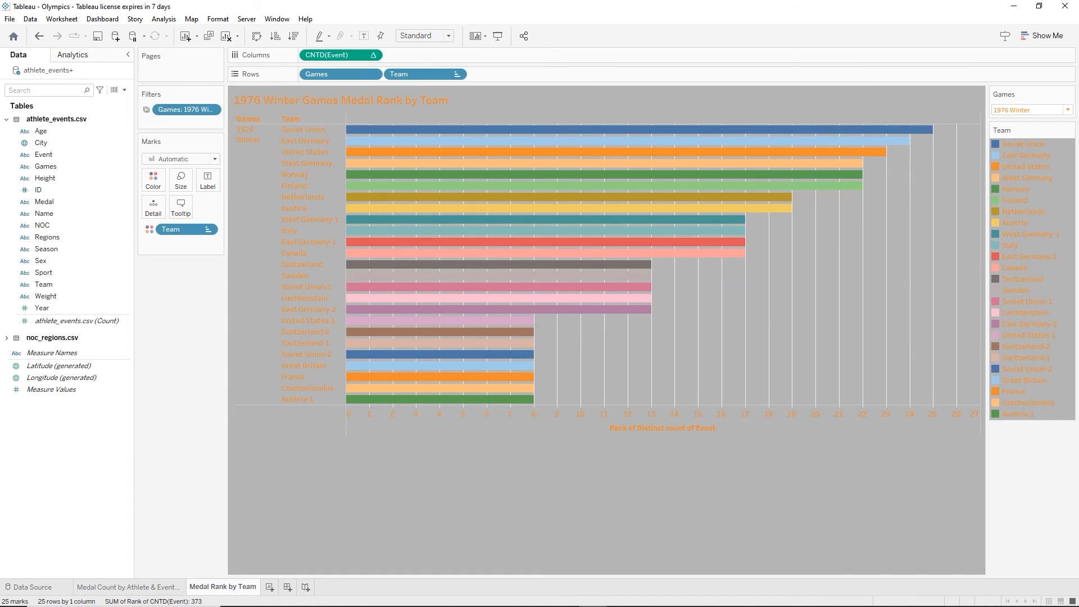
# Filter the Medal Rank by Team chart to the 1960 Summer games
pyautogui.click(1070, 115)
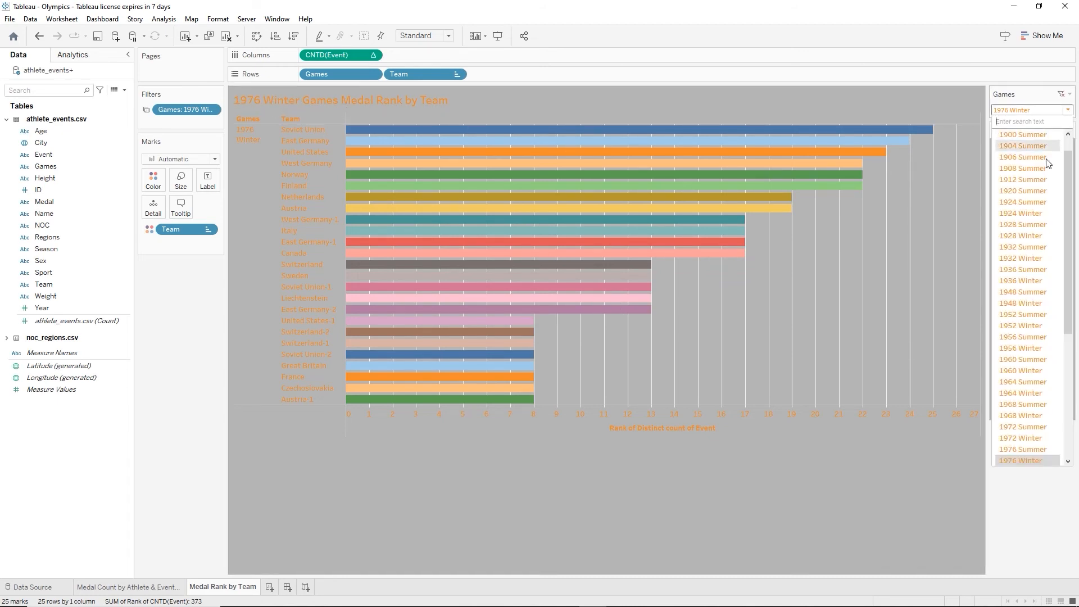
pyautogui.click(1006, 355)
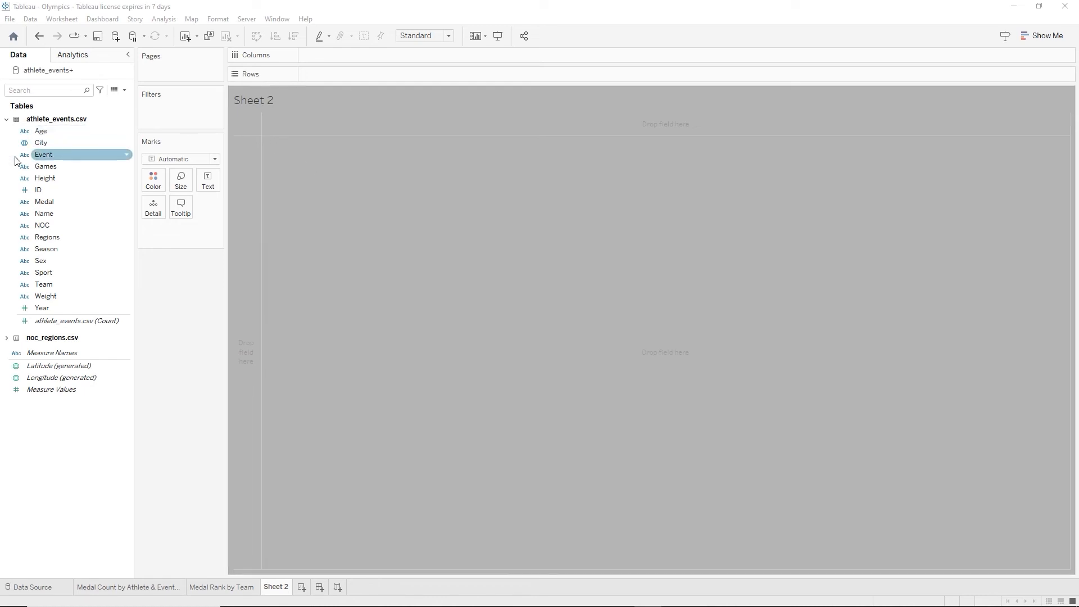
# Place the Games and Sport fields together on the rows of Sheet 2
pyautogui.click(49, 155)
pyautogui.click(54, 167)
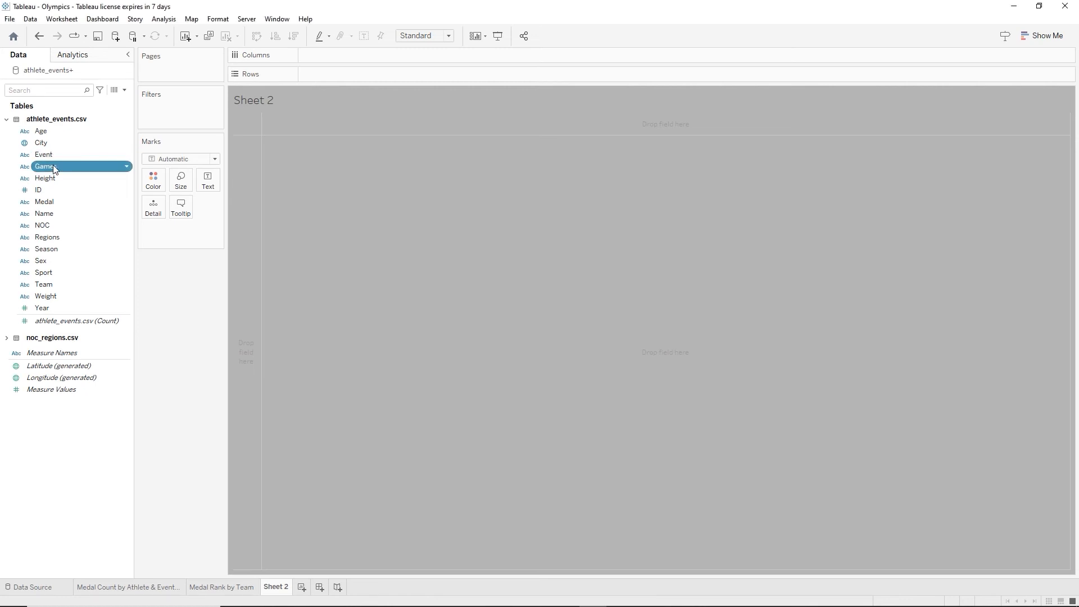
pyautogui.keyDown('ctrl'); pyautogui.click(52, 272); pyautogui.keyUp('ctrl')
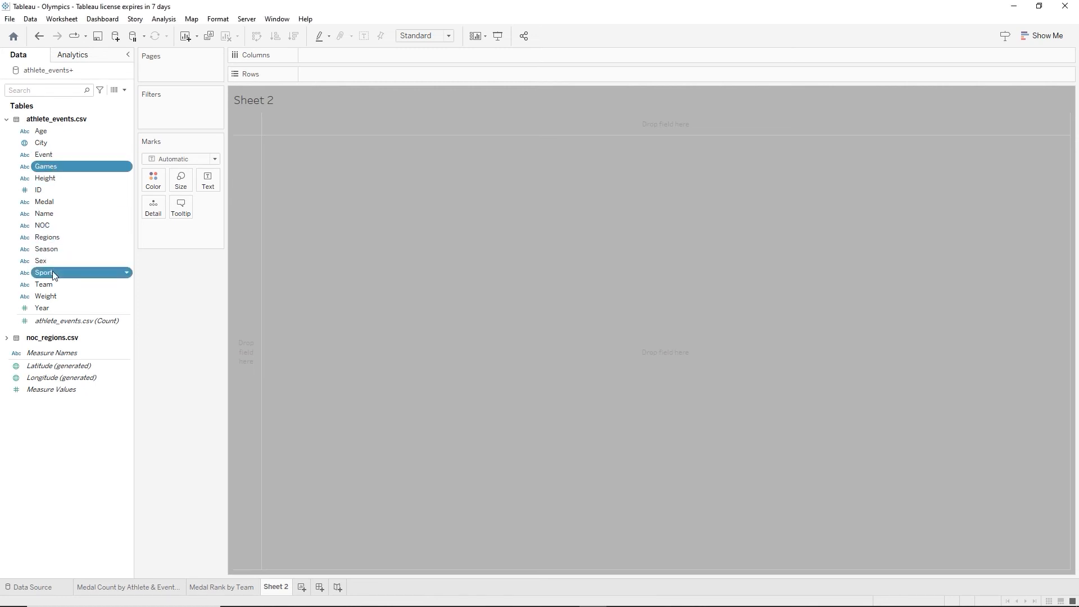
pyautogui.moveTo(72, 166); pyautogui.dragTo(339, 76)
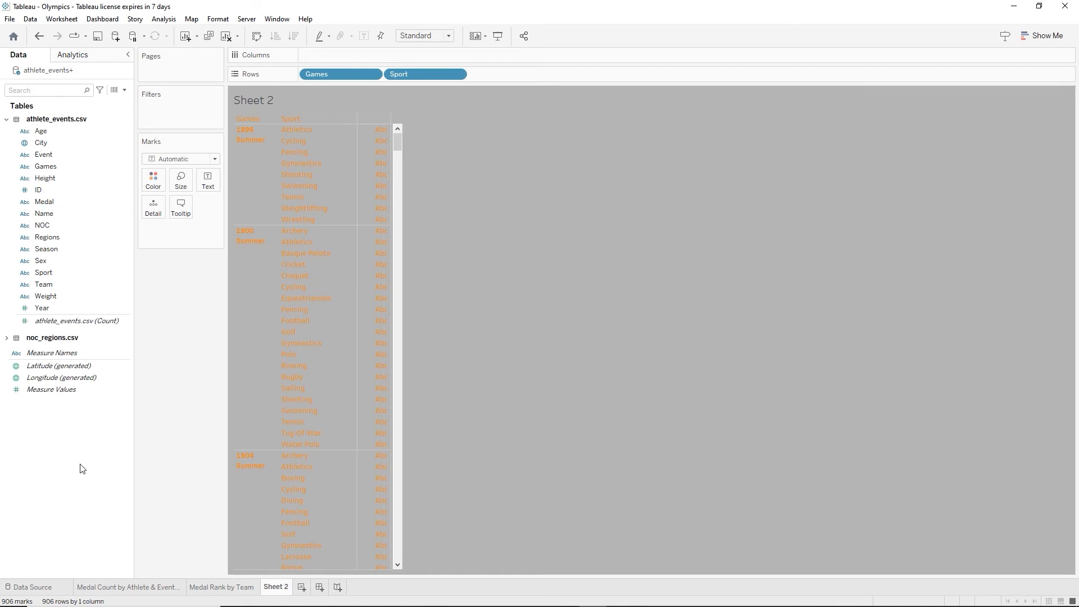
# Extend the Games filter of the Medal Count by Athlete & Events worksheet to Sheet 2 as well
pyautogui.click(98, 587)
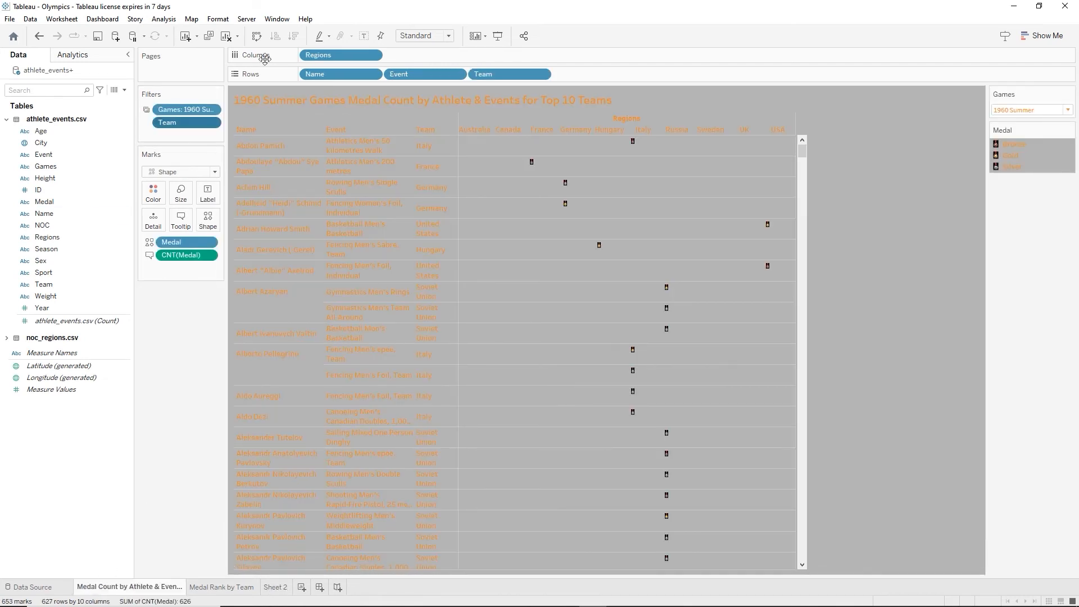
pyautogui.rightClick(185, 113)
pyautogui.moveTo(230, 173)
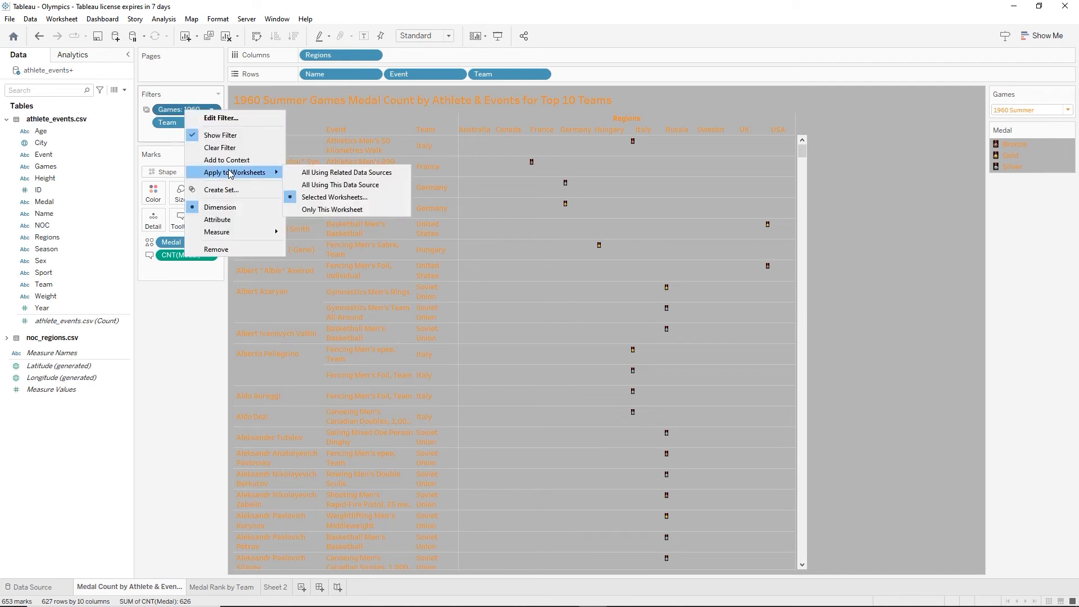
pyautogui.click(332, 196)
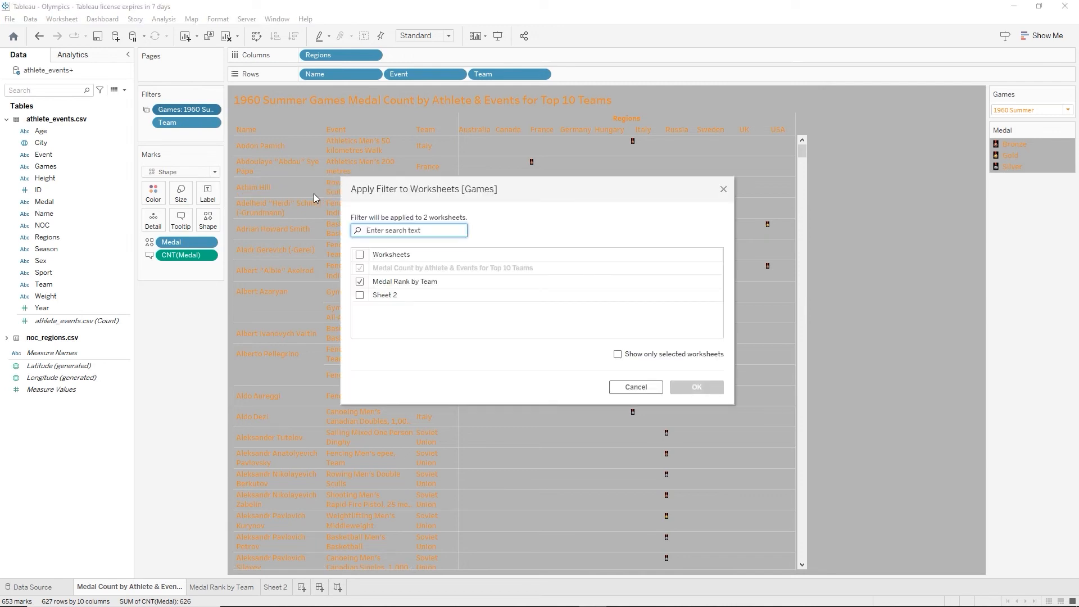
pyautogui.click(360, 296)
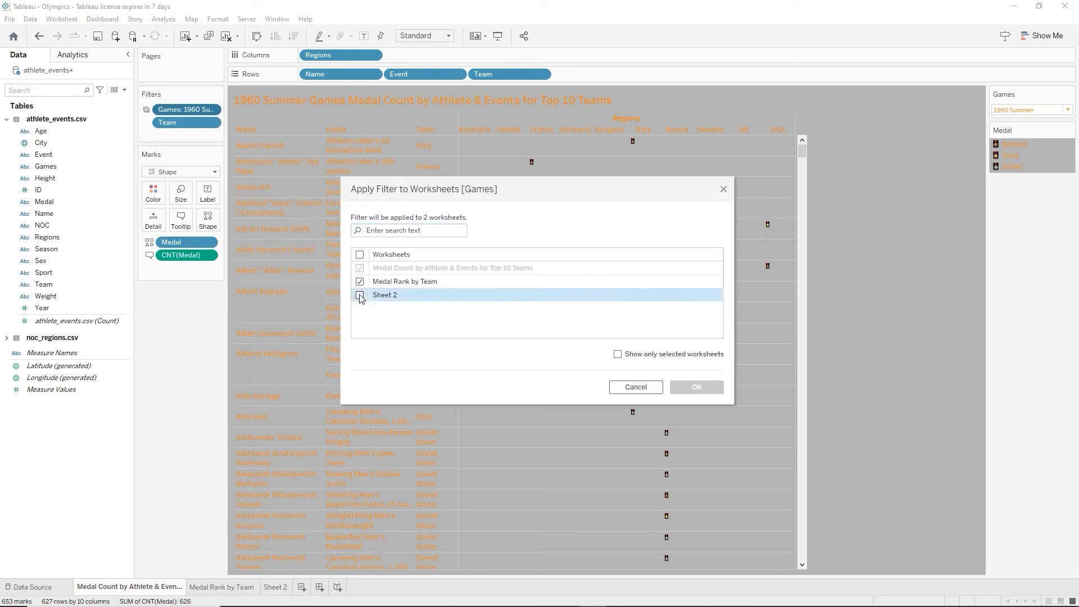
pyautogui.click(360, 295)
pyautogui.click(716, 389)
# Apply the medal count worksheet's Team filter to Sheet 2 as well
pyautogui.rightClick(184, 125)
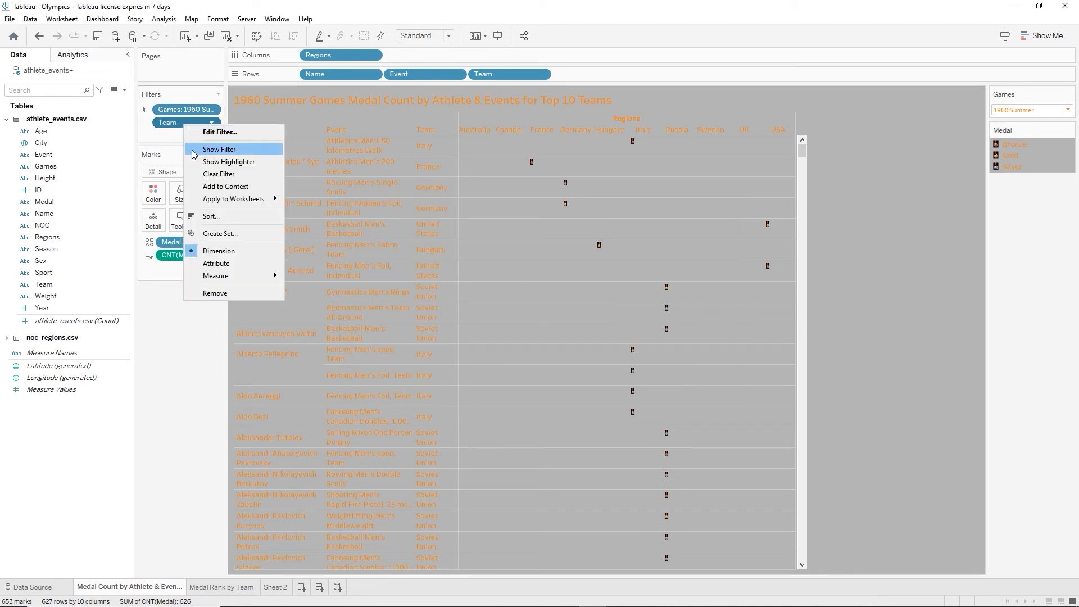
pyautogui.moveTo(216, 202)
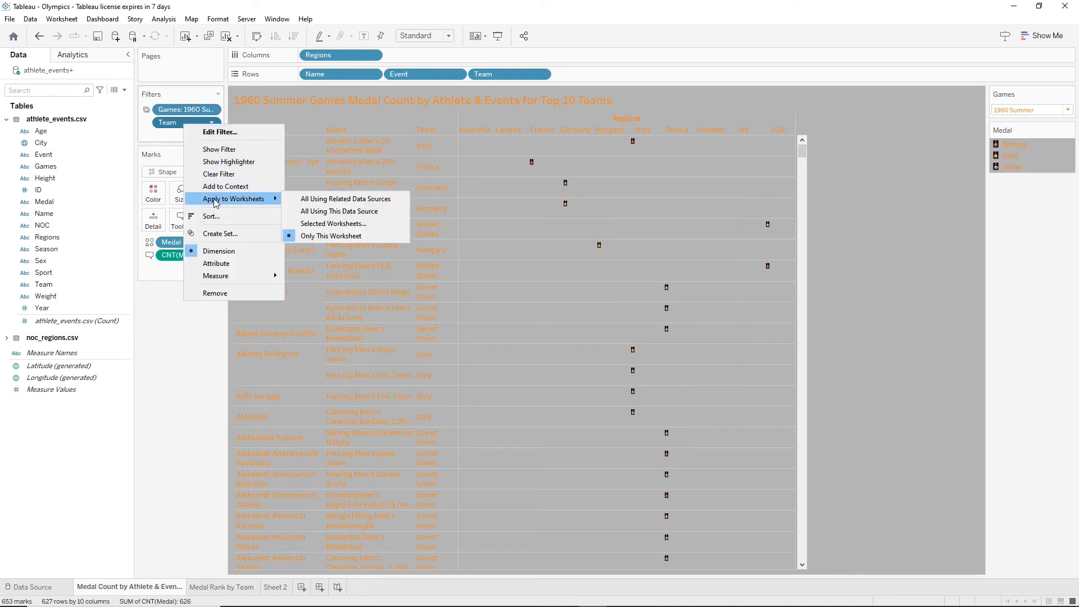
pyautogui.click(368, 224)
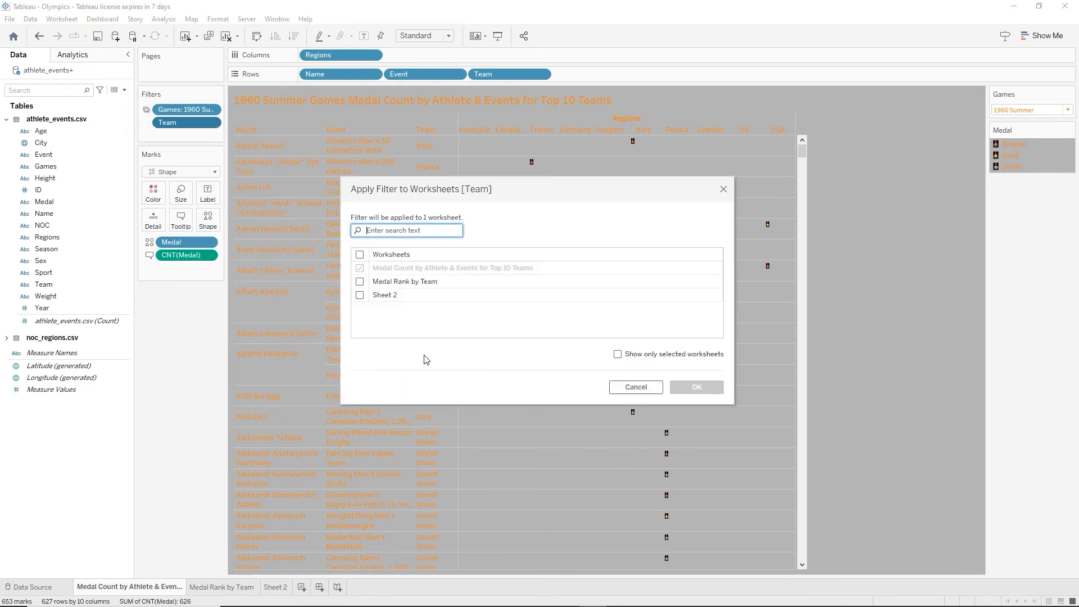
pyautogui.click(360, 294)
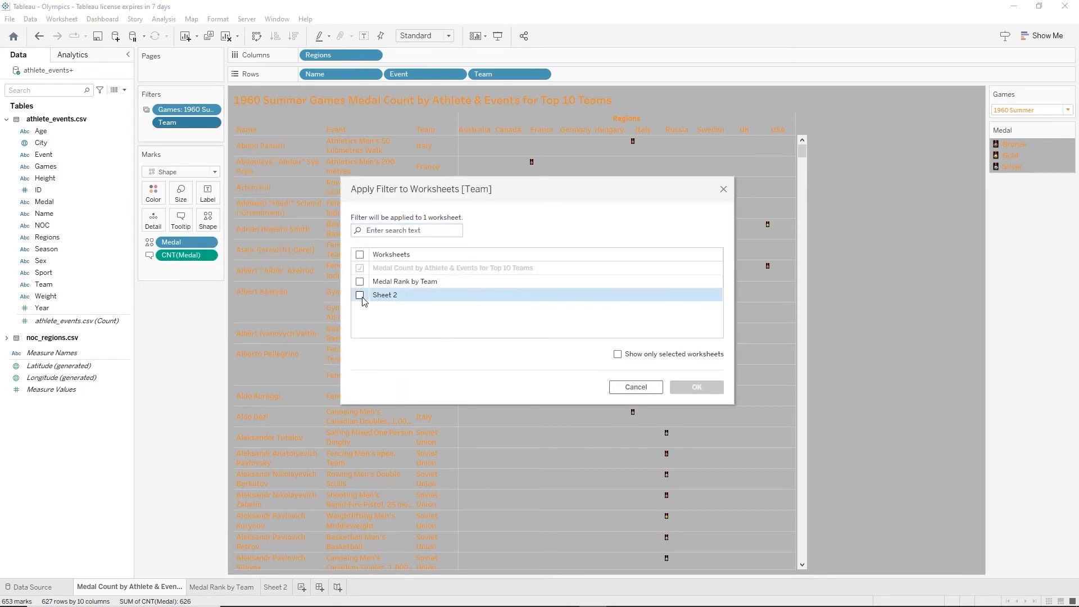
pyautogui.click(696, 387)
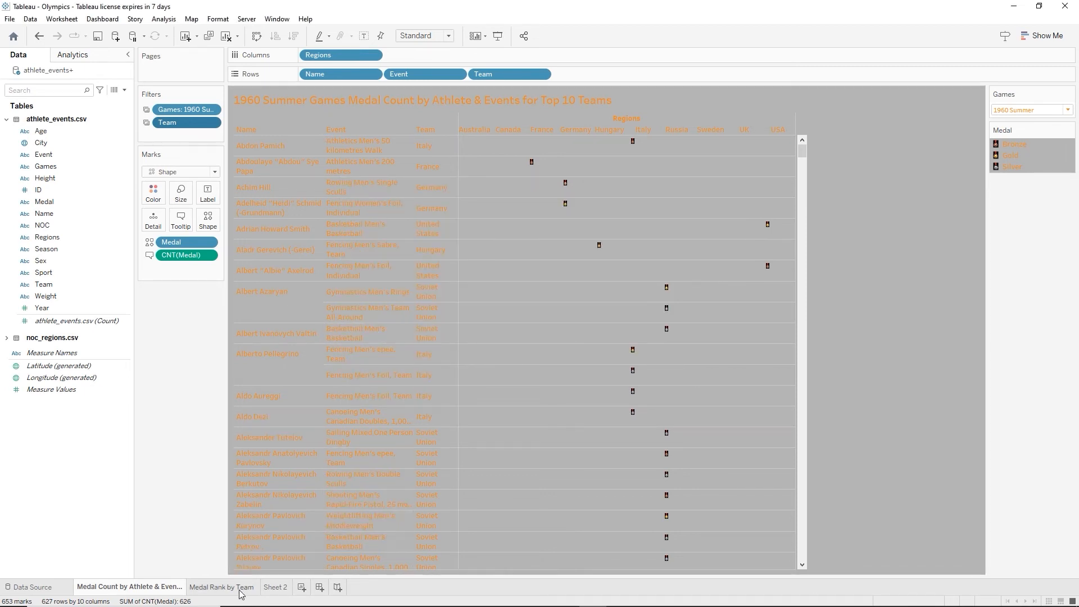
# Show the Games filter on Sheet 2 as a multiple-values dropdown and save the workbook
pyautogui.click(274, 587)
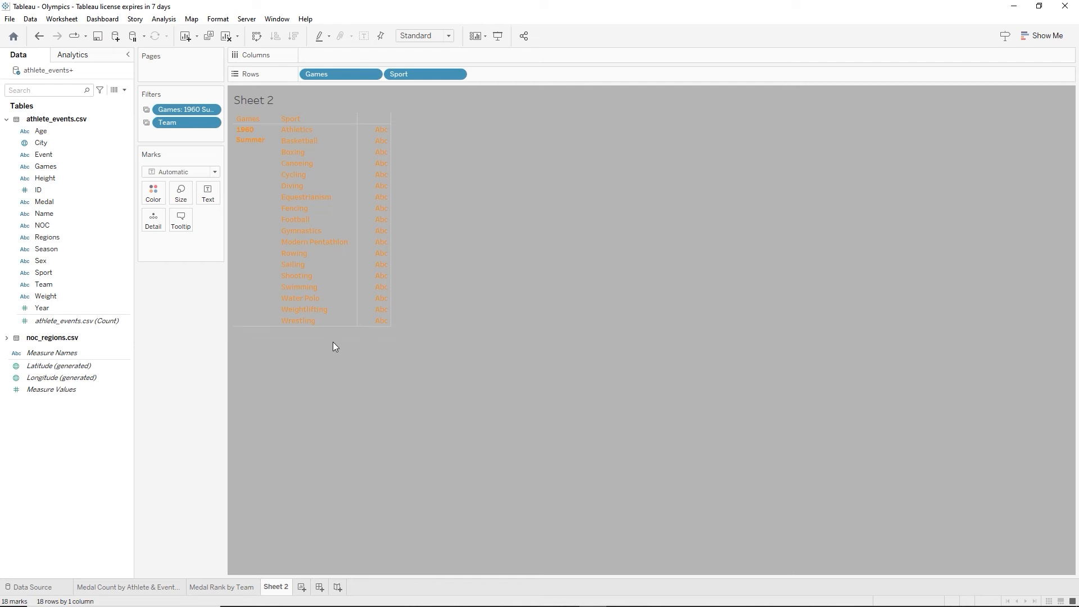
pyautogui.rightClick(192, 110)
pyautogui.click(234, 130)
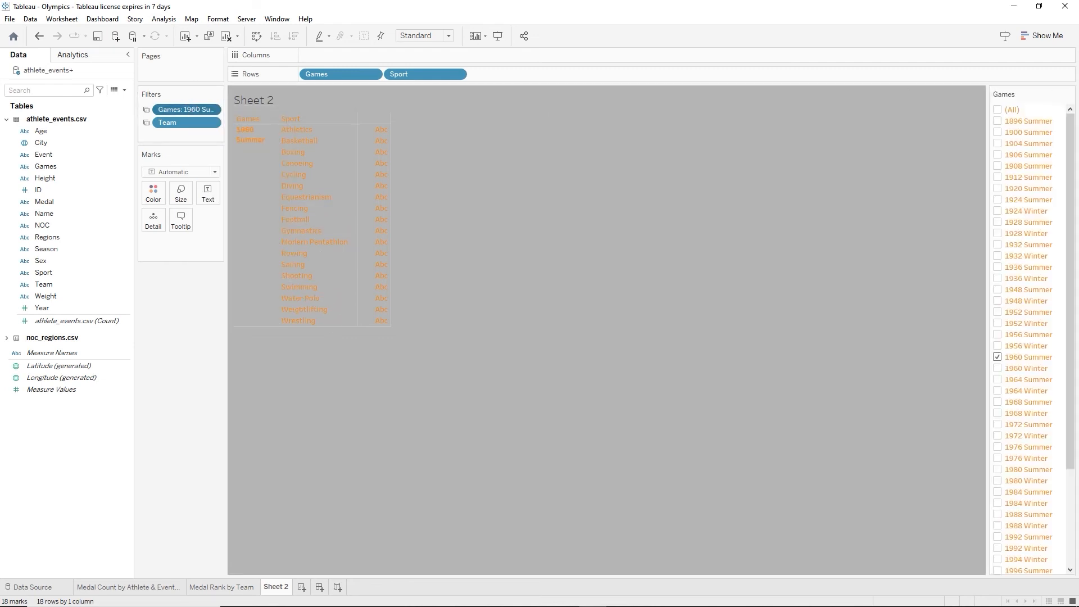
pyautogui.click(1069, 93)
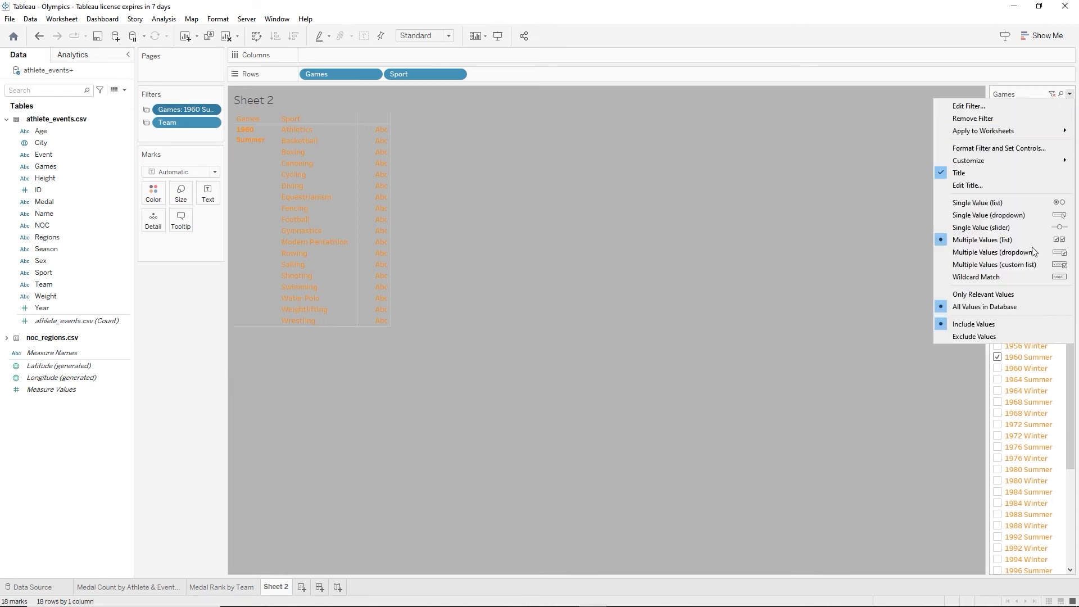
pyautogui.click(1034, 252)
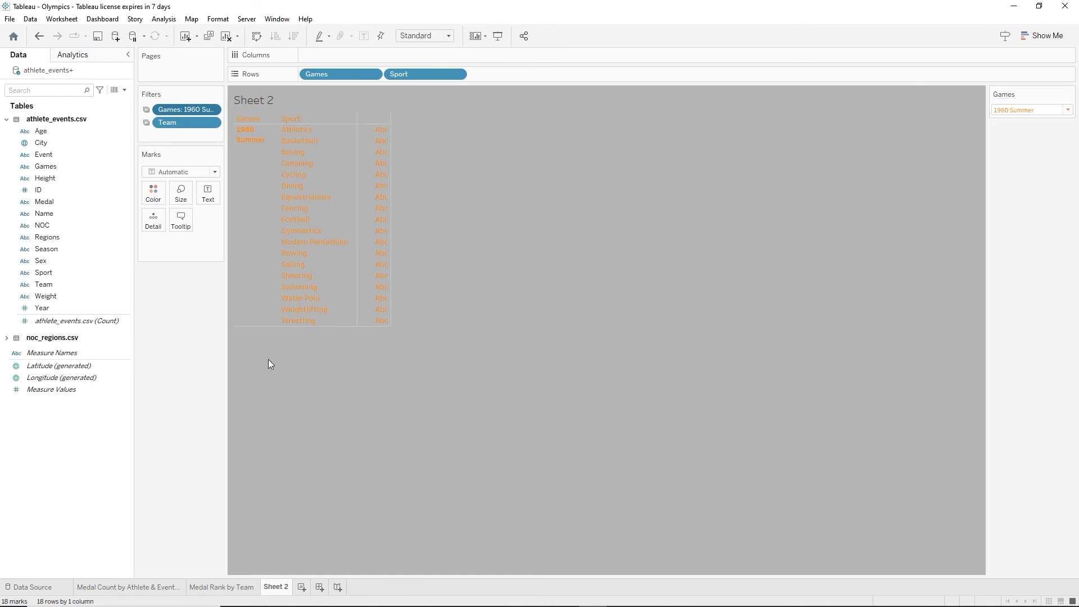
pyautogui.click(98, 35)
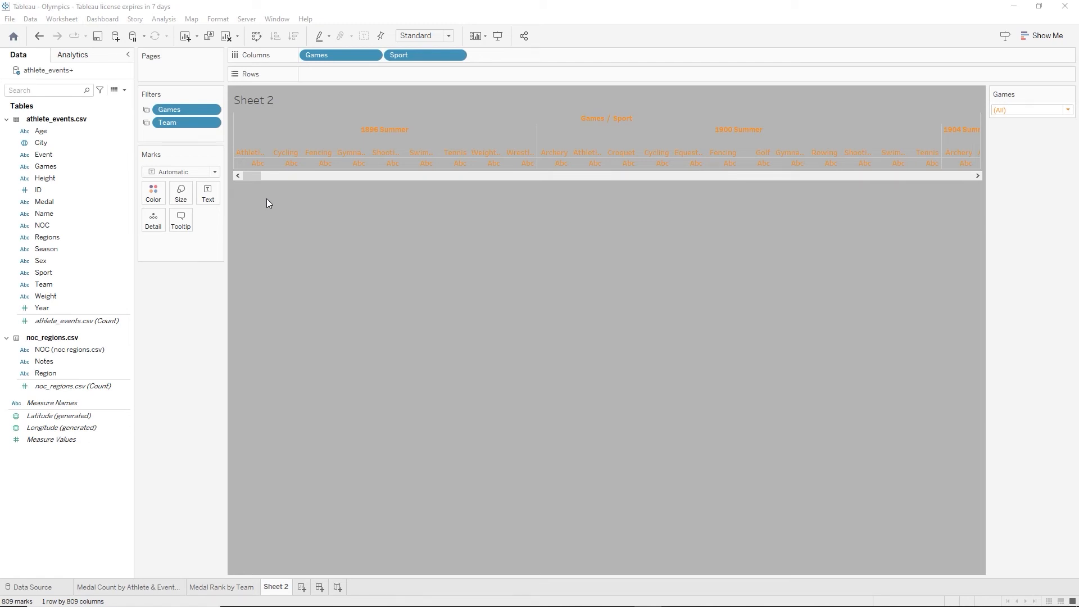
pyautogui.click(39, 157)
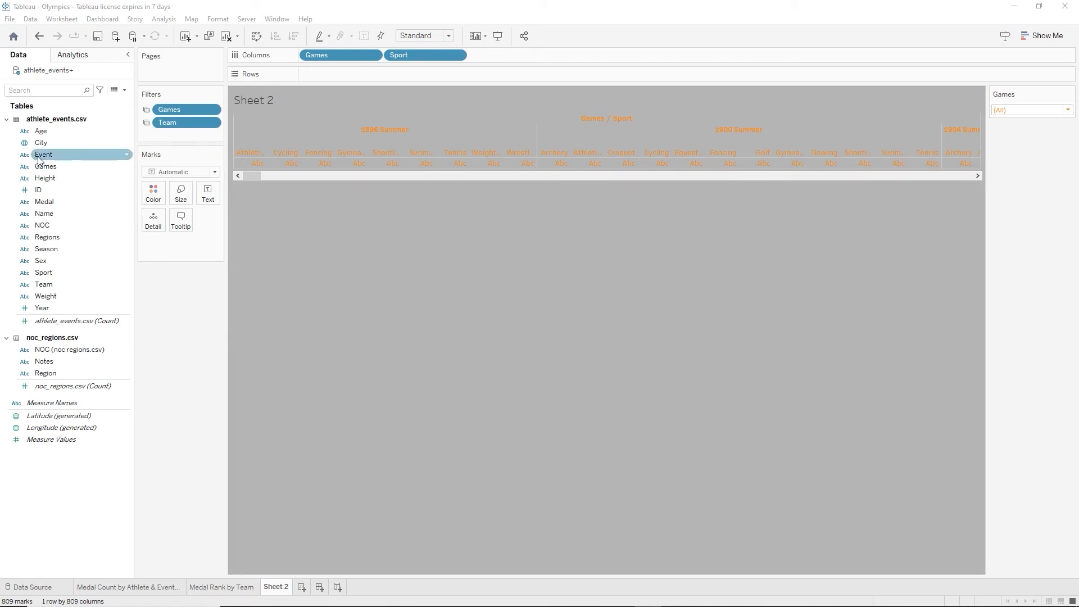
pyautogui.moveTo(39, 158); pyautogui.dragTo(155, 251)
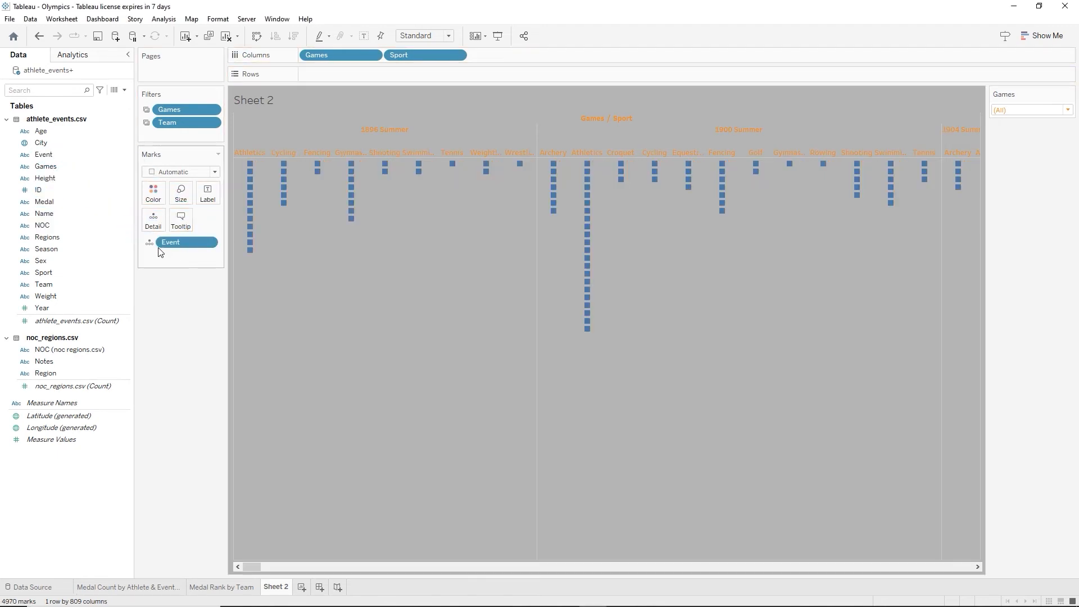
pyautogui.rightClick(167, 246)
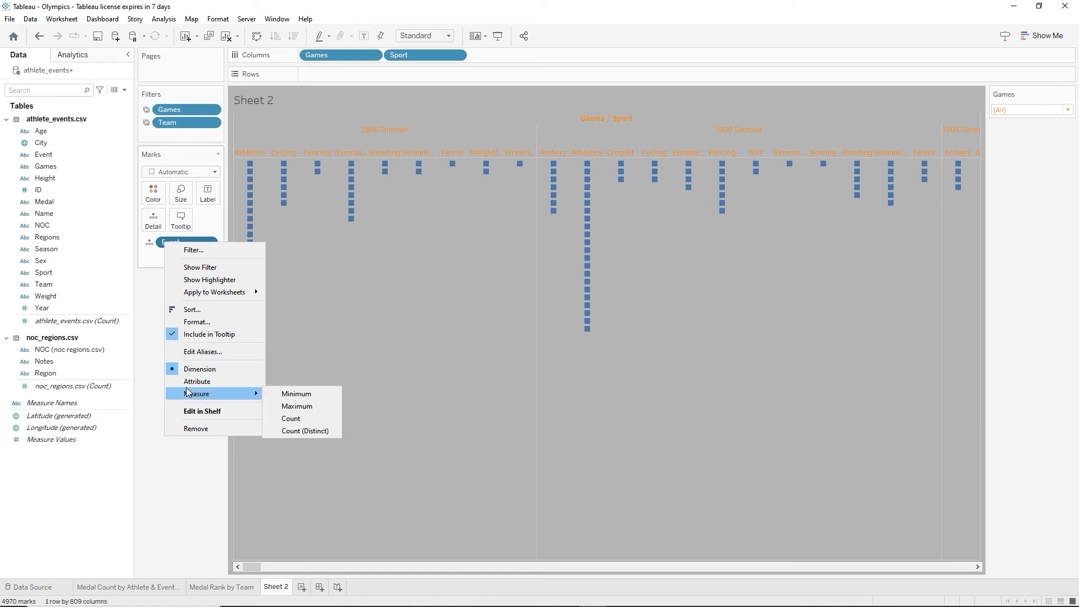
pyautogui.moveTo(226, 397)
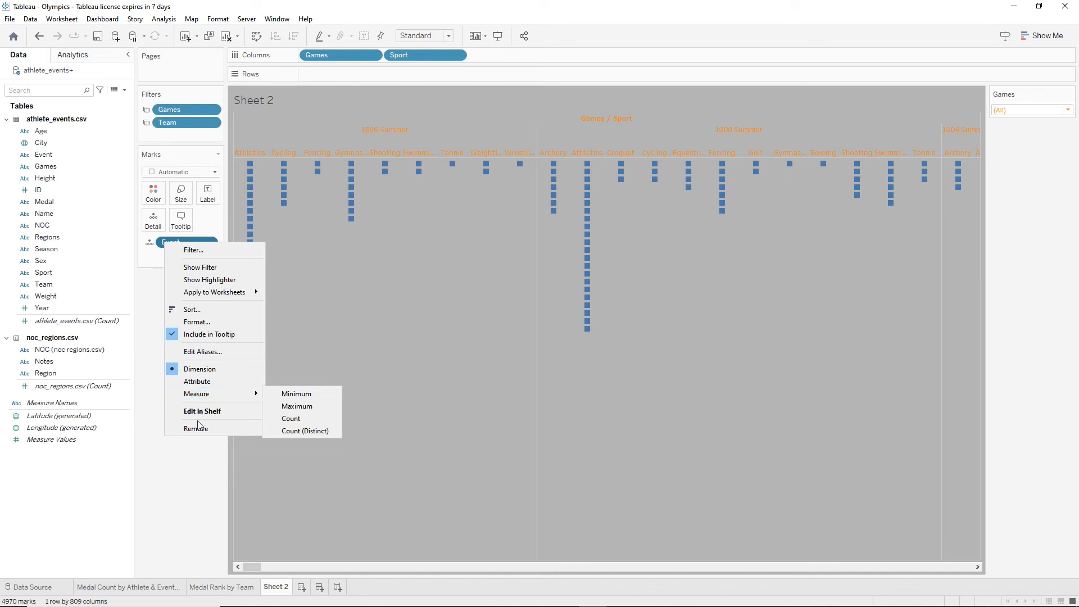
pyautogui.click(188, 461)
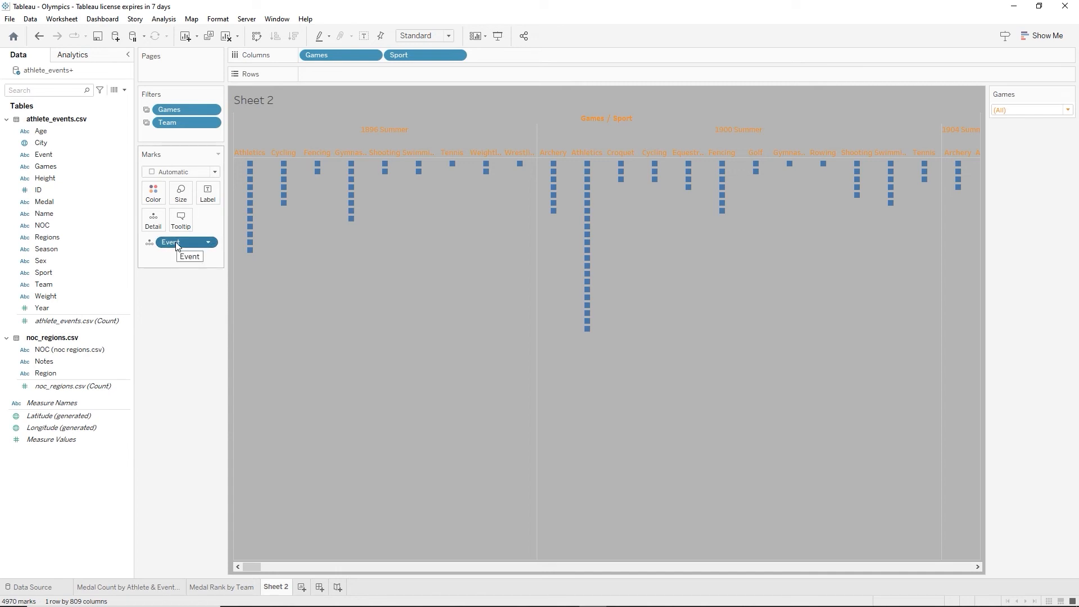
pyautogui.press('Delete')
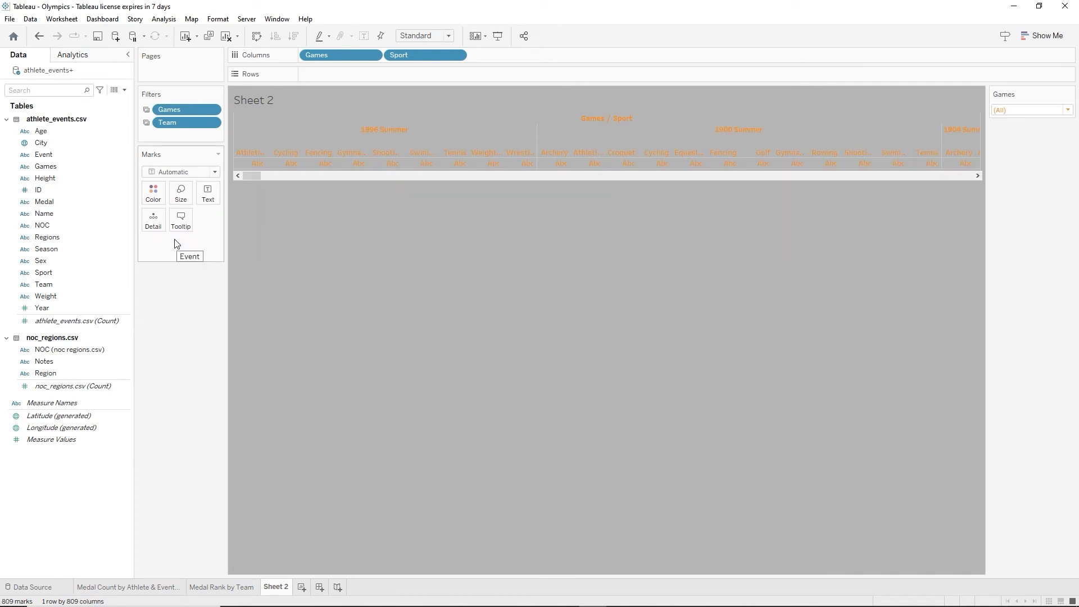
# Create a calculated field named Event Count with the formula COUNT([Event])
pyautogui.click(125, 89)
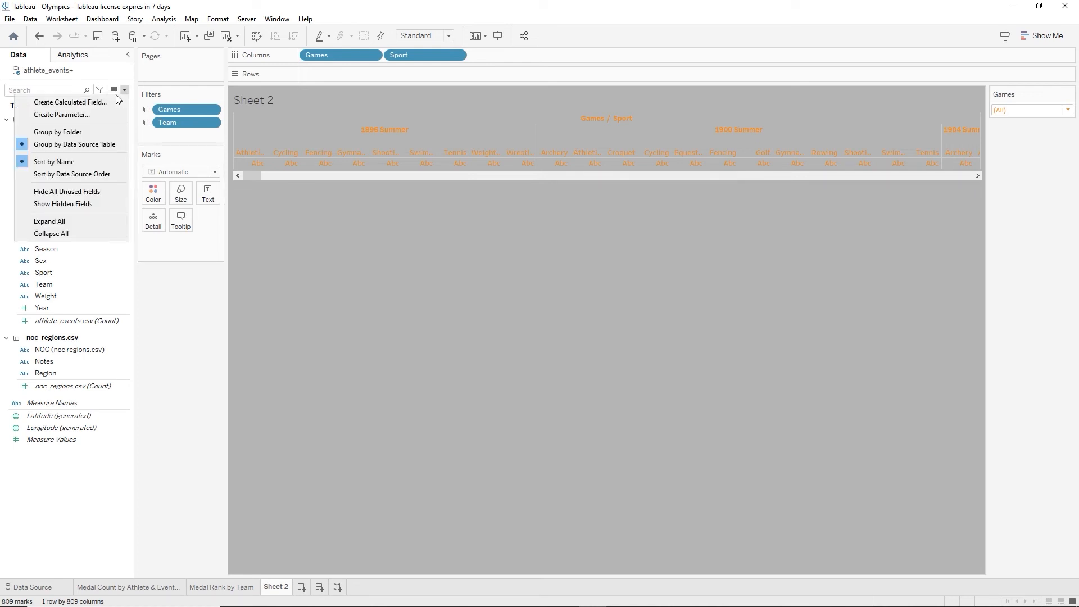
pyautogui.click(69, 102)
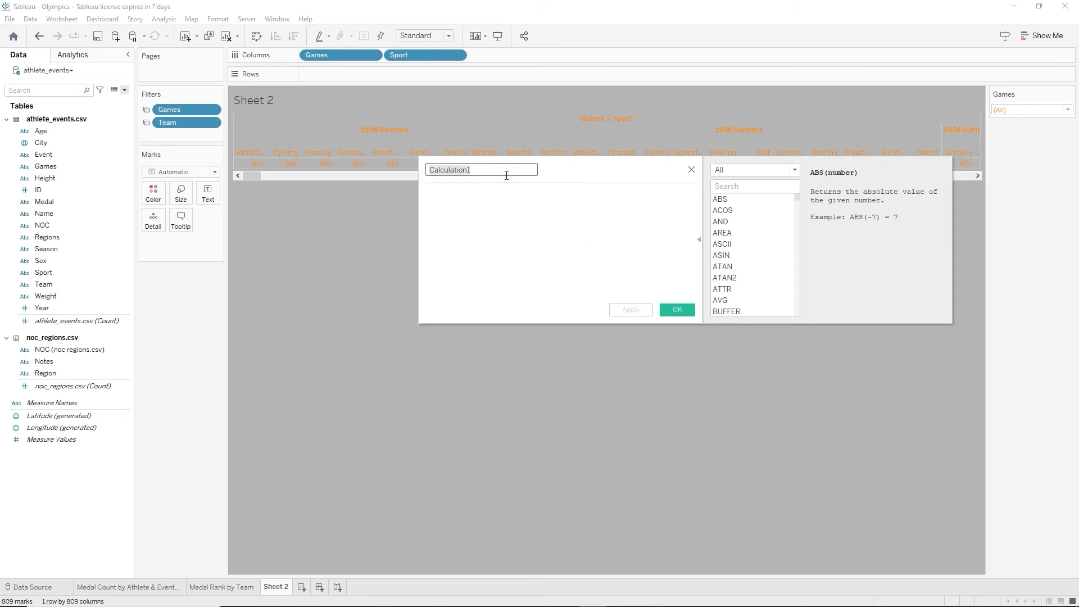
pyautogui.click(474, 168)
pyautogui.doubleClick(474, 168)
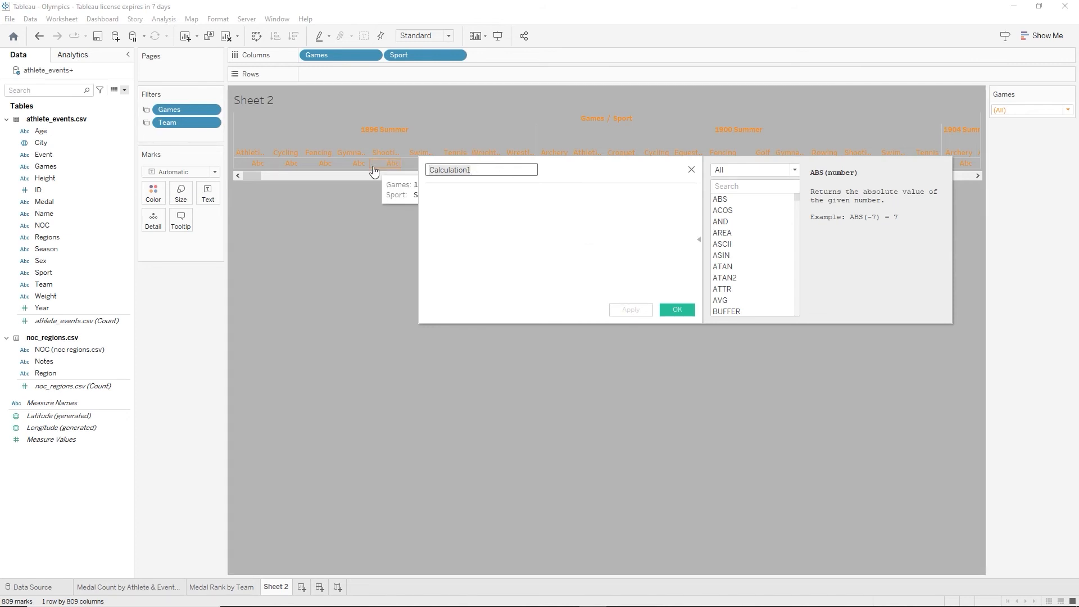
pyautogui.write('Event Count')
pyautogui.press('Tab')
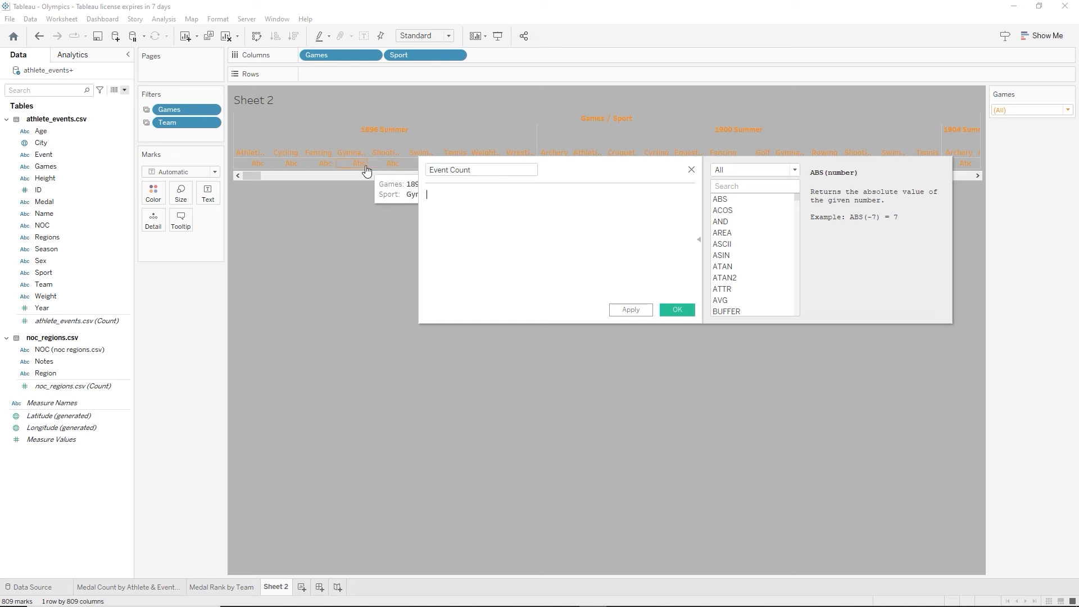
pyautogui.write('c')
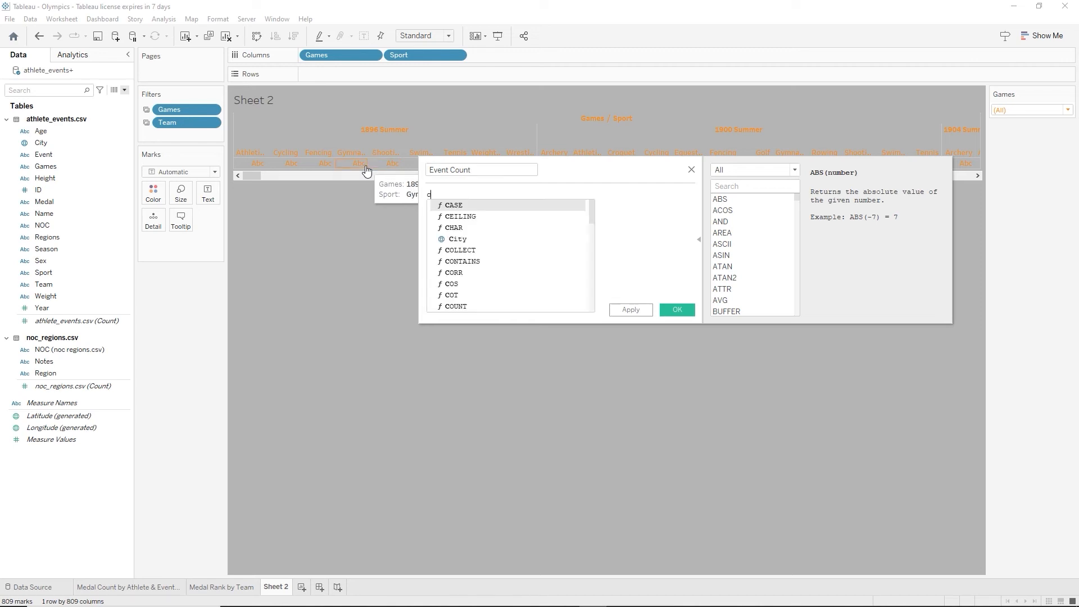
pyautogui.write('ou')
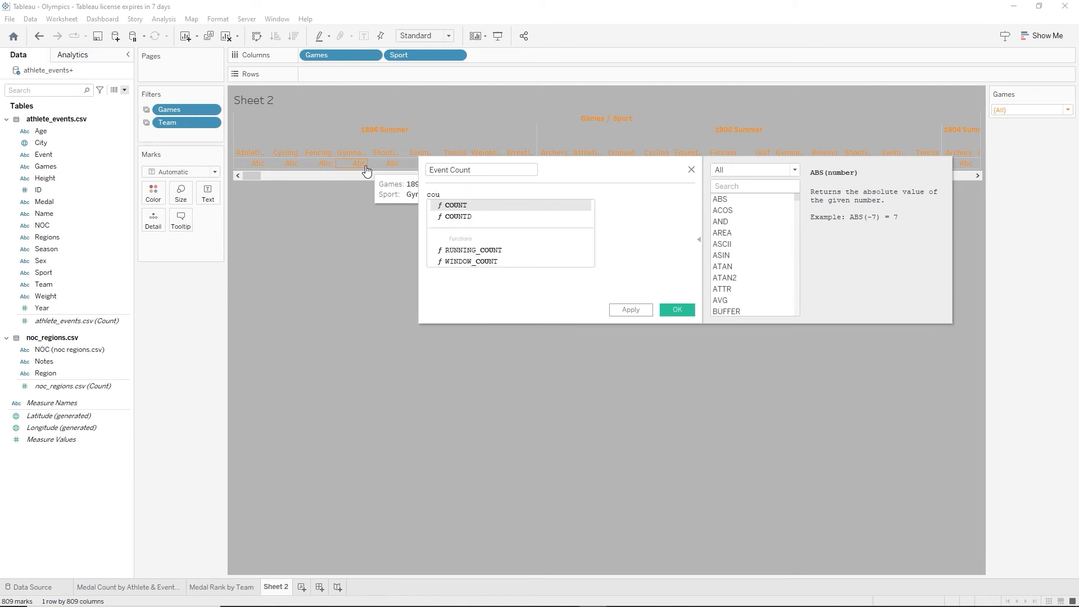
pyautogui.press('Return')
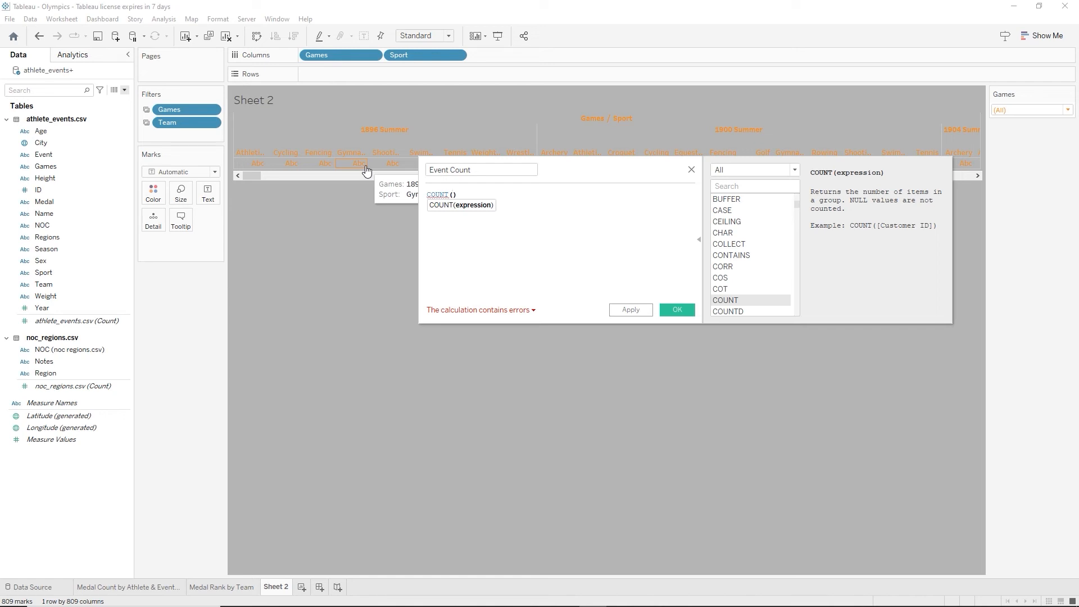
pyautogui.write('[Event])')
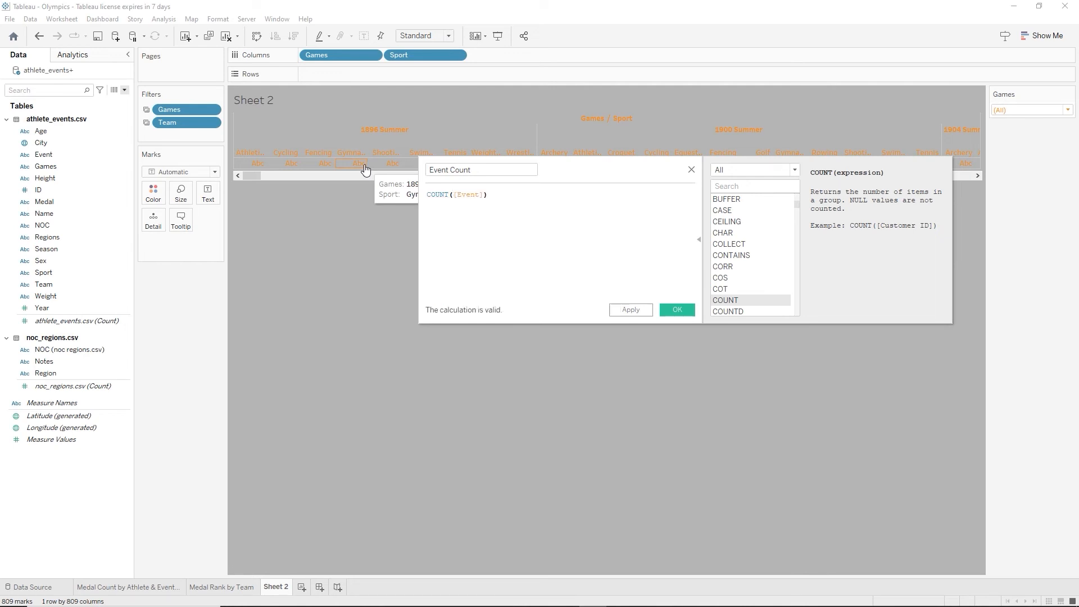
pyautogui.click(678, 309)
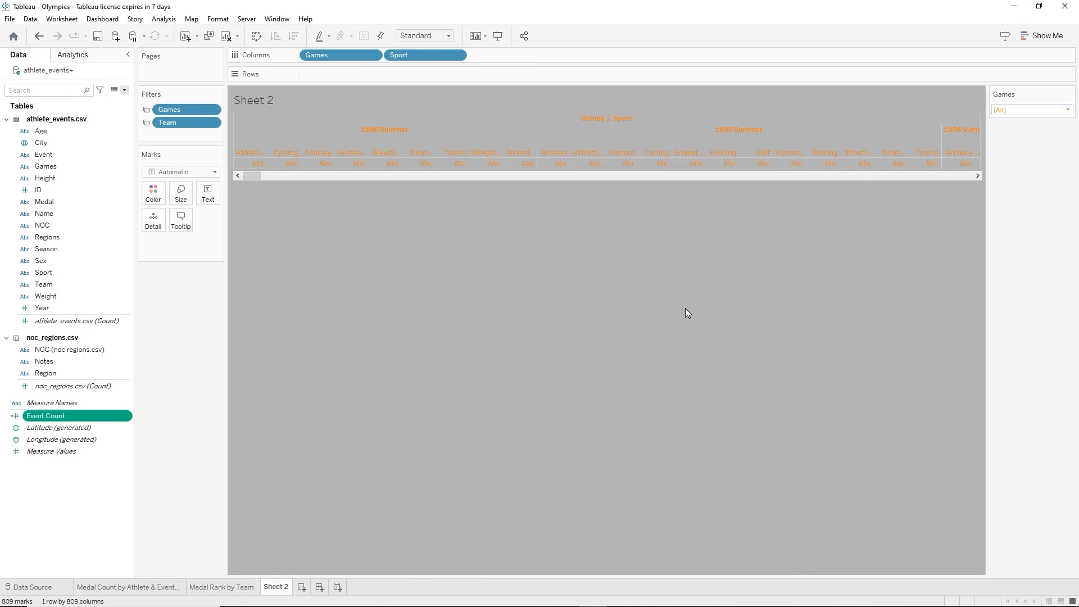
# Start a calculated field named Avg. Age and begin its formula with the AVG function
pyautogui.click(126, 91)
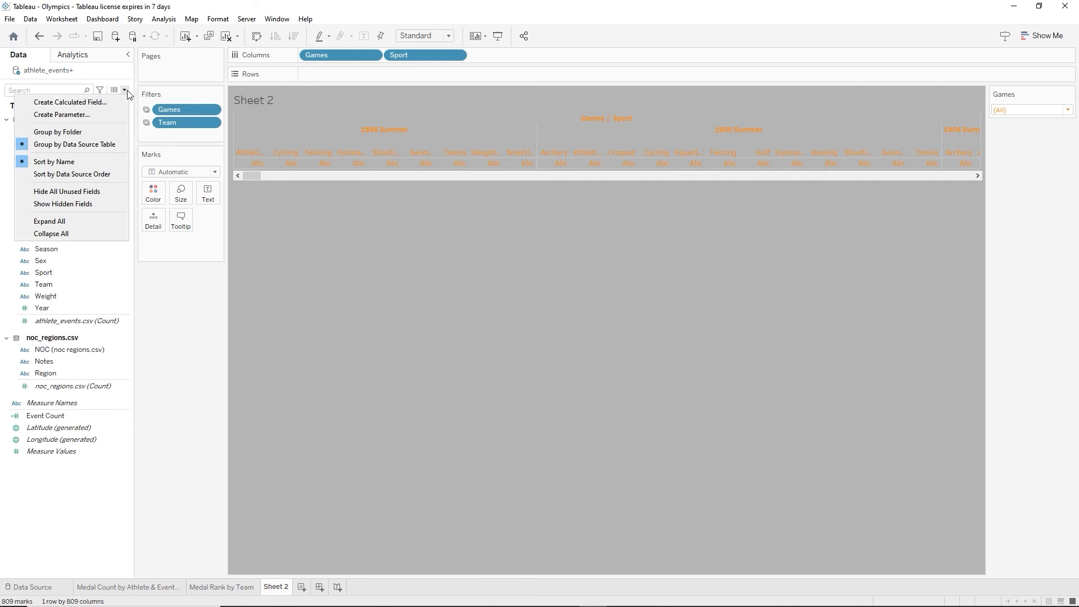
pyautogui.click(88, 102)
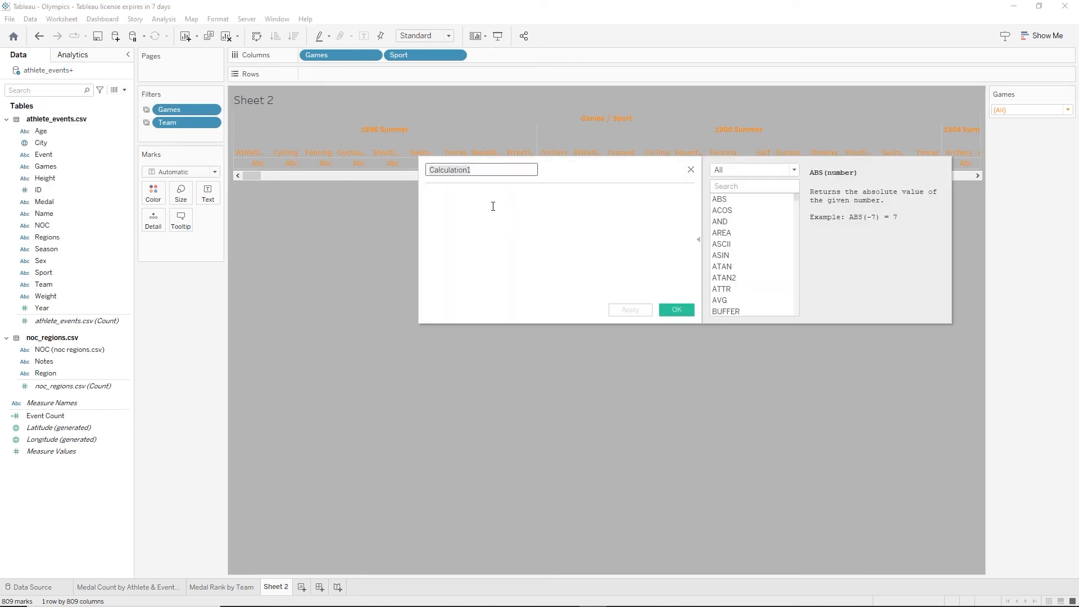
pyautogui.write('Av')
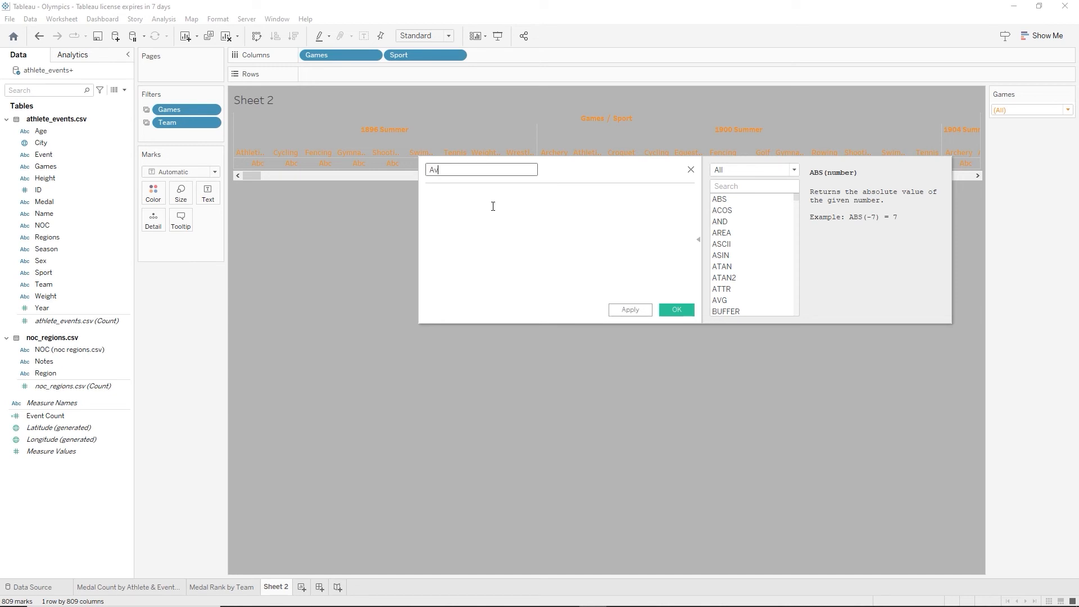
pyautogui.write('g. Age')
pyautogui.click(493, 206)
pyautogui.write('av')
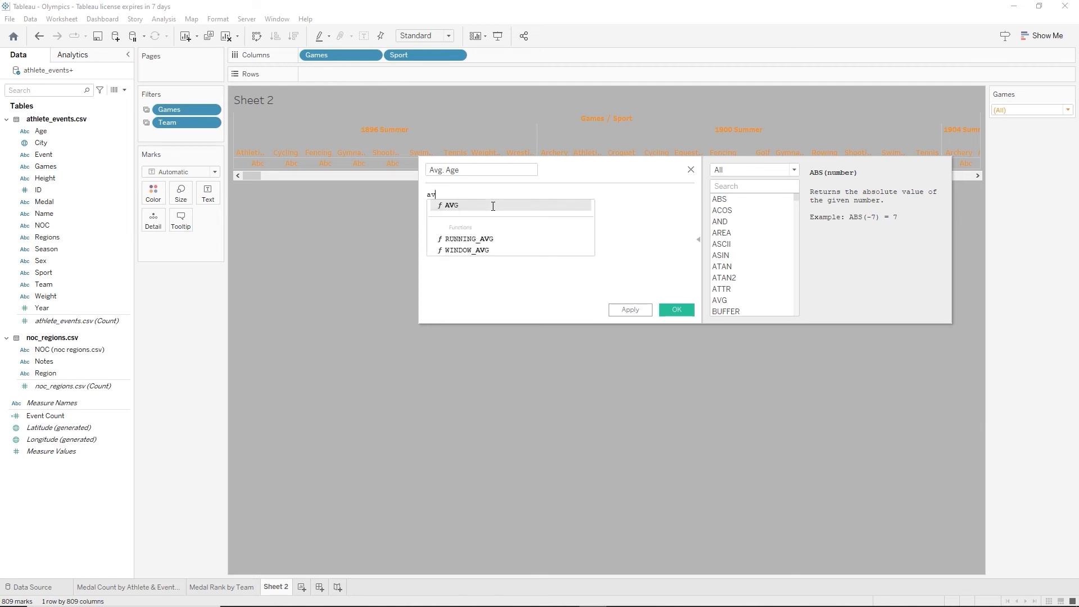
pyautogui.press('Return')
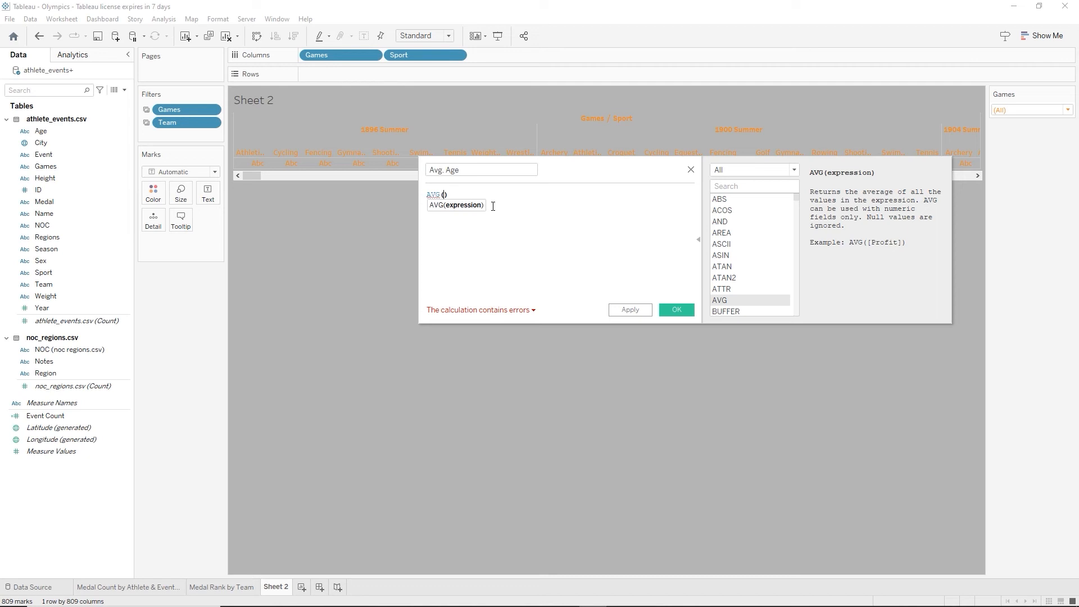
# Complete the Avg. Age formula as AVG(FLOAT([Age])) and save the calculated field
pyautogui.click(33, 132)
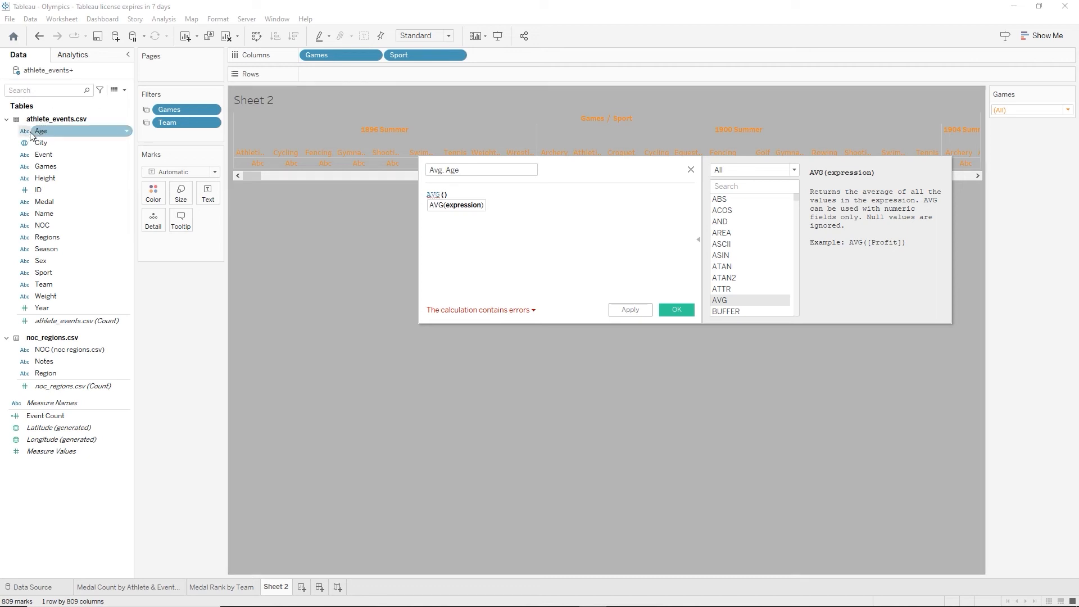
pyautogui.click(26, 156)
pyautogui.write('fl')
pyautogui.press('Return')
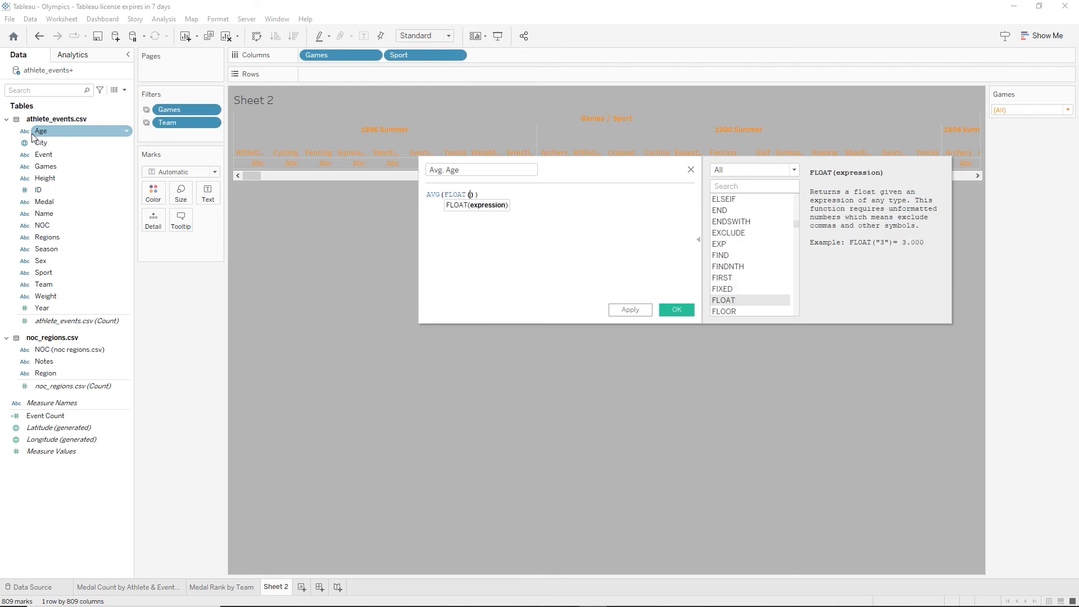
pyautogui.write('ag')
pyautogui.press('Return')
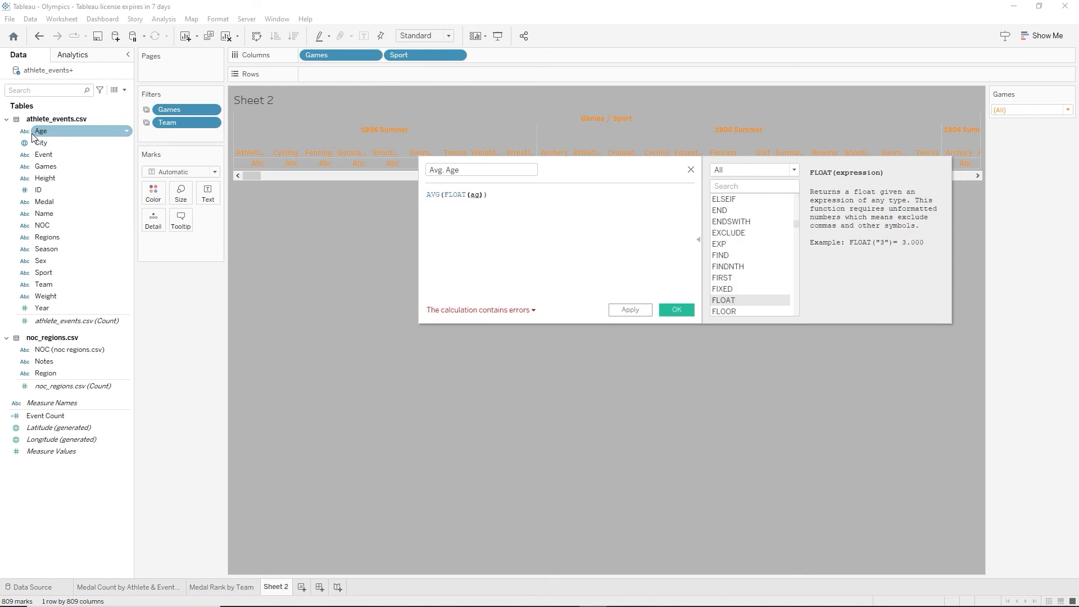
pyautogui.press('End')
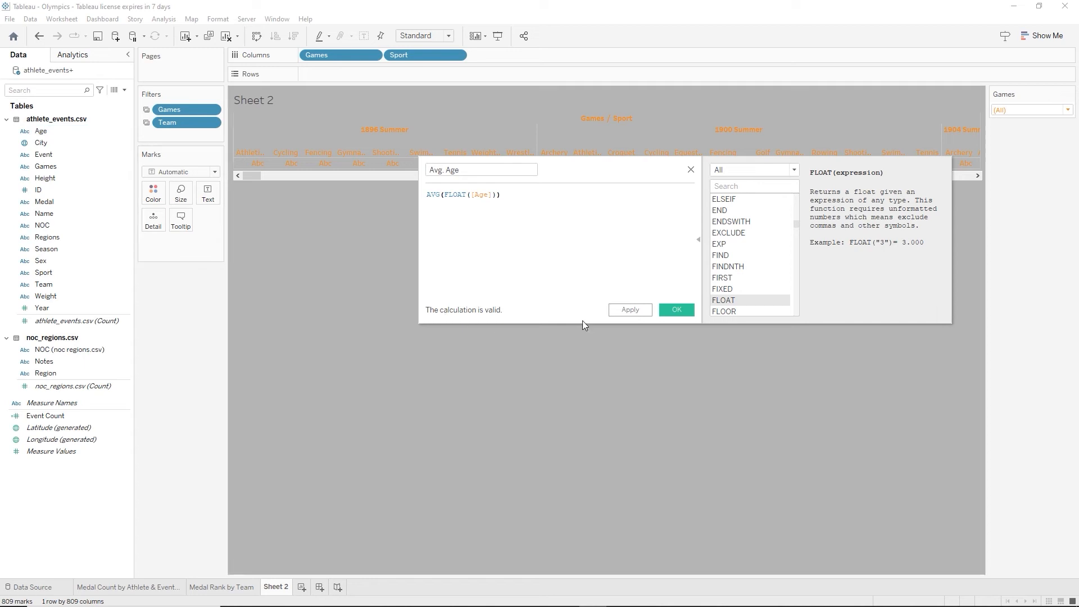
pyautogui.click(676, 310)
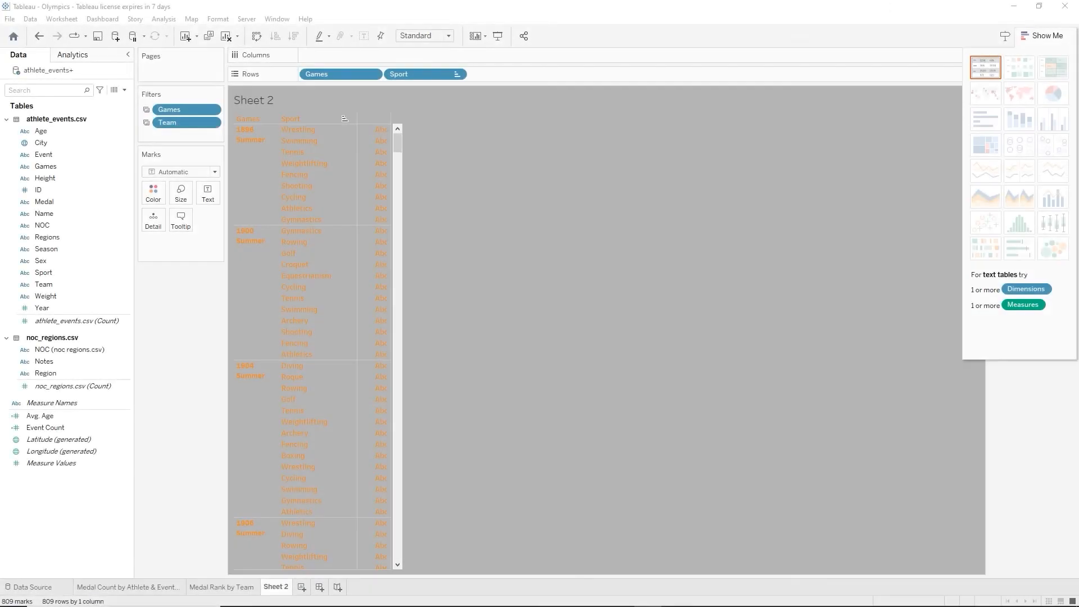
# Place Event Count and Avg. Age on the columns of Sheet 2, with Event Count first
pyautogui.click(1049, 35)
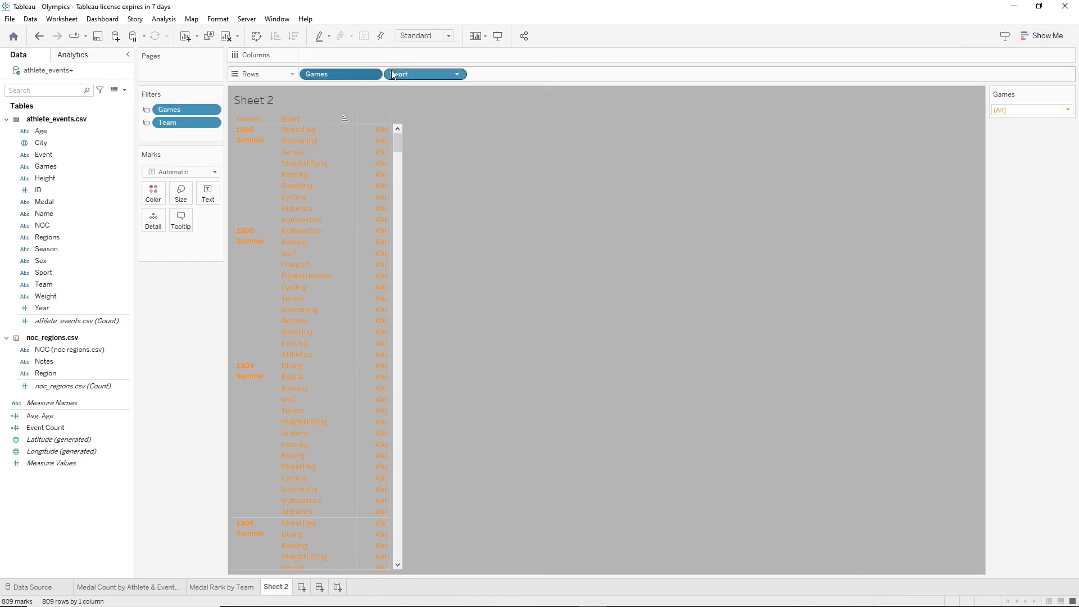
pyautogui.moveTo(375, 342)
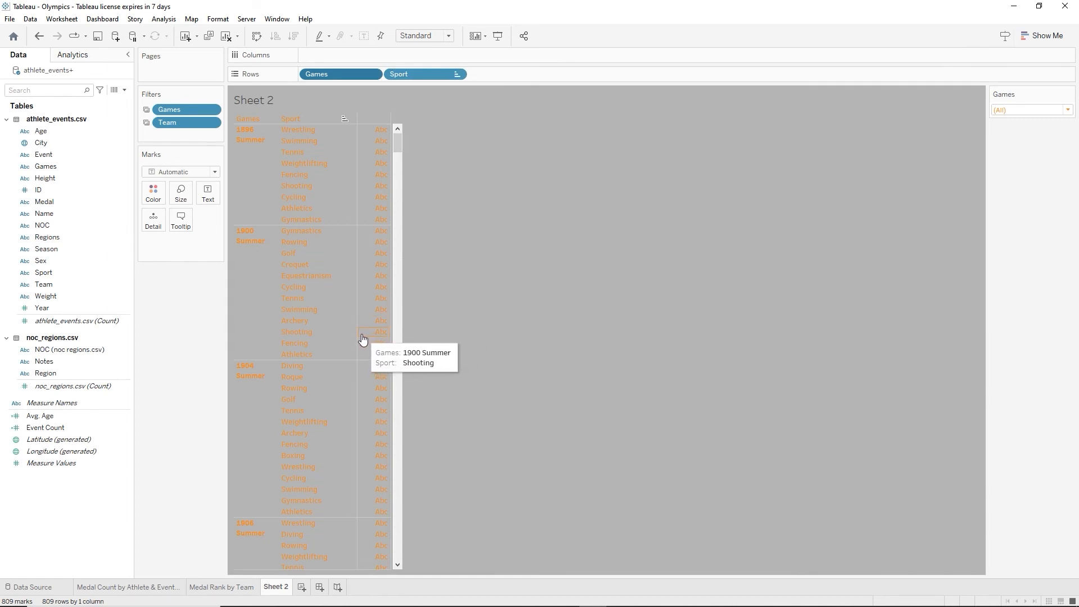
pyautogui.click(354, 331)
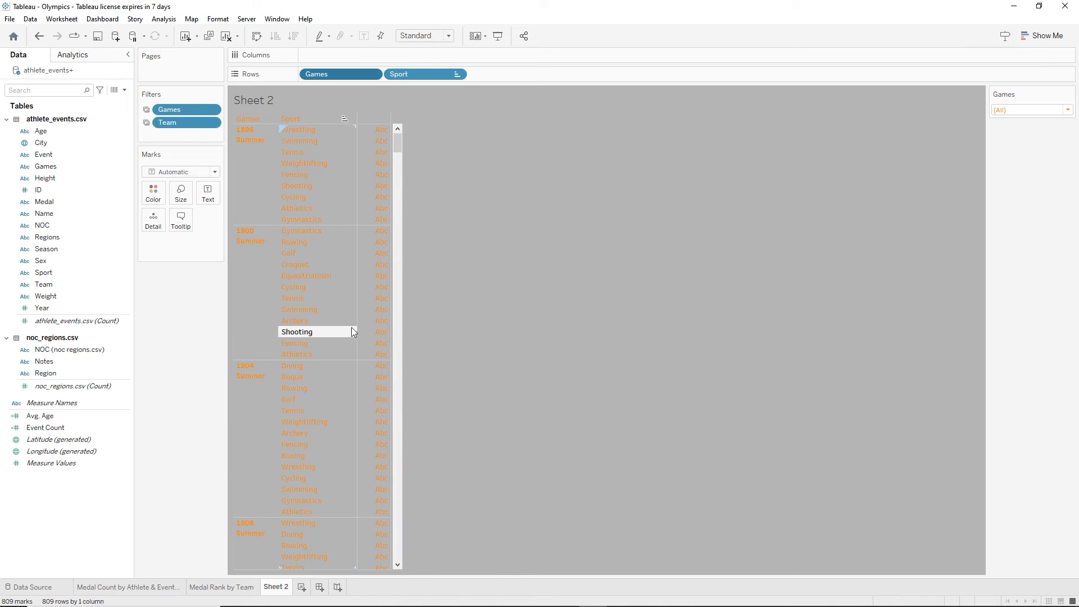
pyautogui.moveTo(46, 427); pyautogui.dragTo(326, 56)
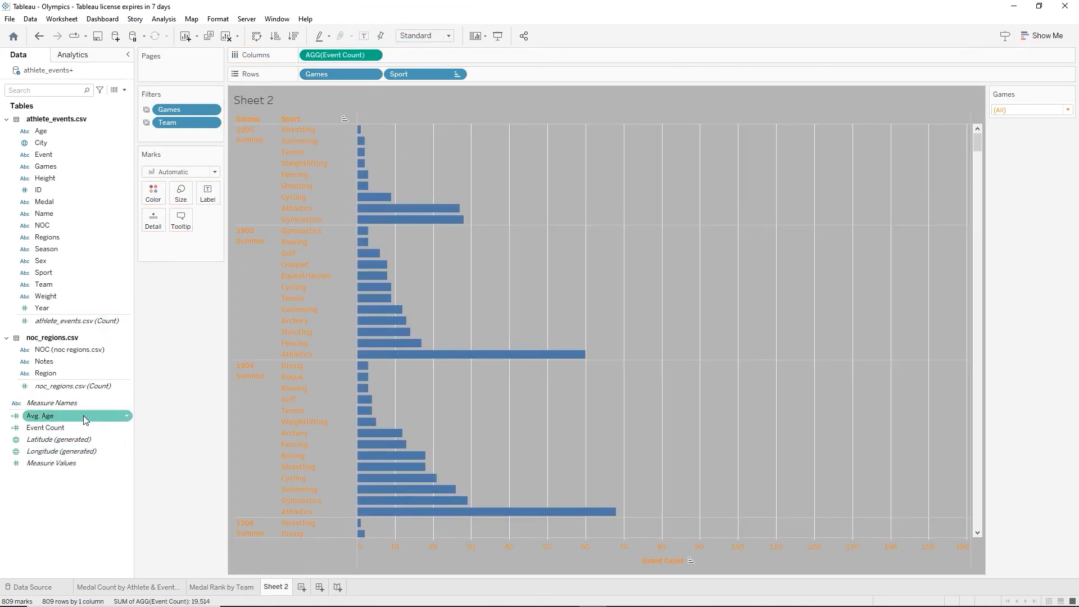
pyautogui.moveTo(52, 421); pyautogui.dragTo(420, 56)
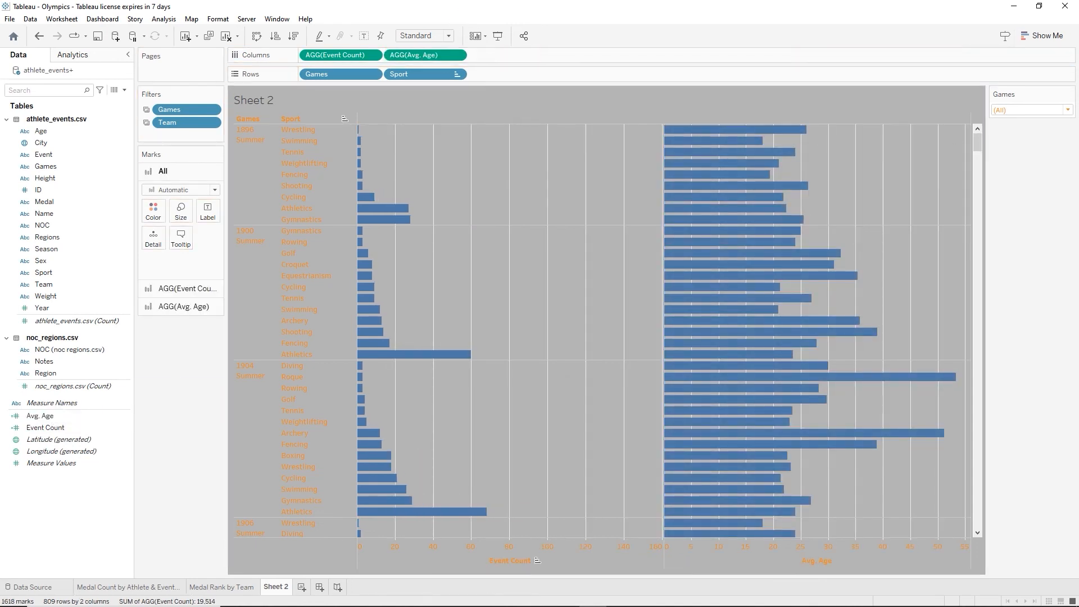
pyautogui.click(1035, 38)
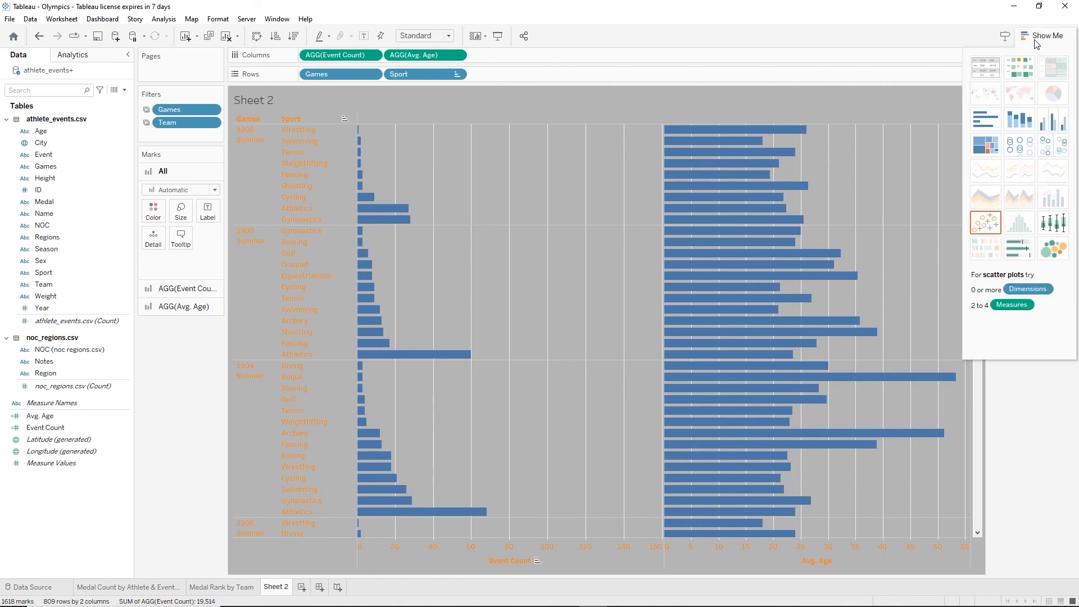
pyautogui.click(1053, 120)
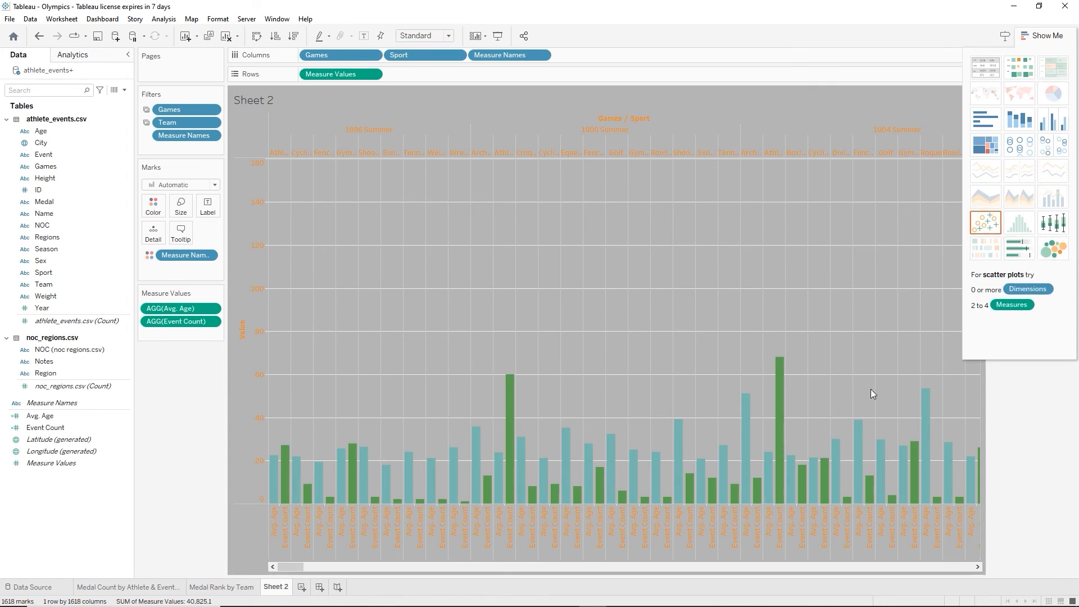
pyautogui.hotkey('ctrl', 'z')
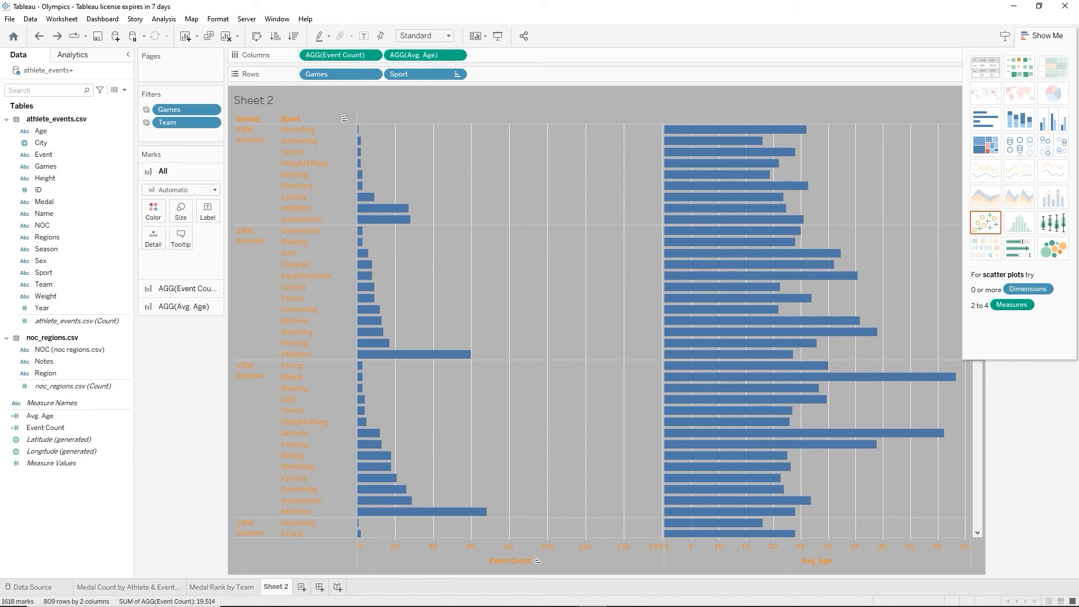
pyautogui.click(1058, 36)
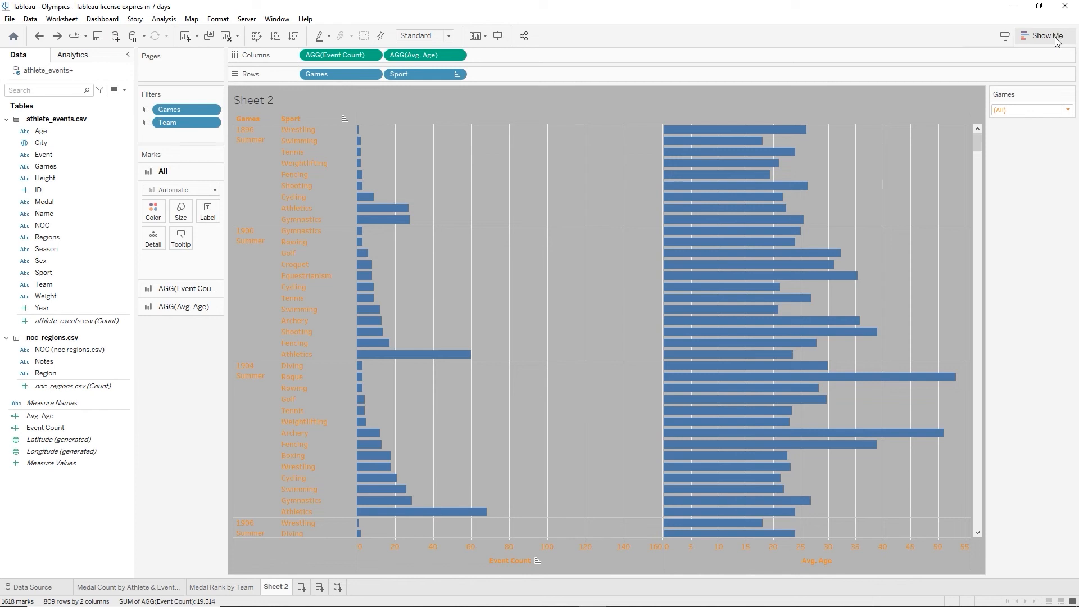
# Start a new parameter named Sort by and set its data type to String
pyautogui.click(124, 91)
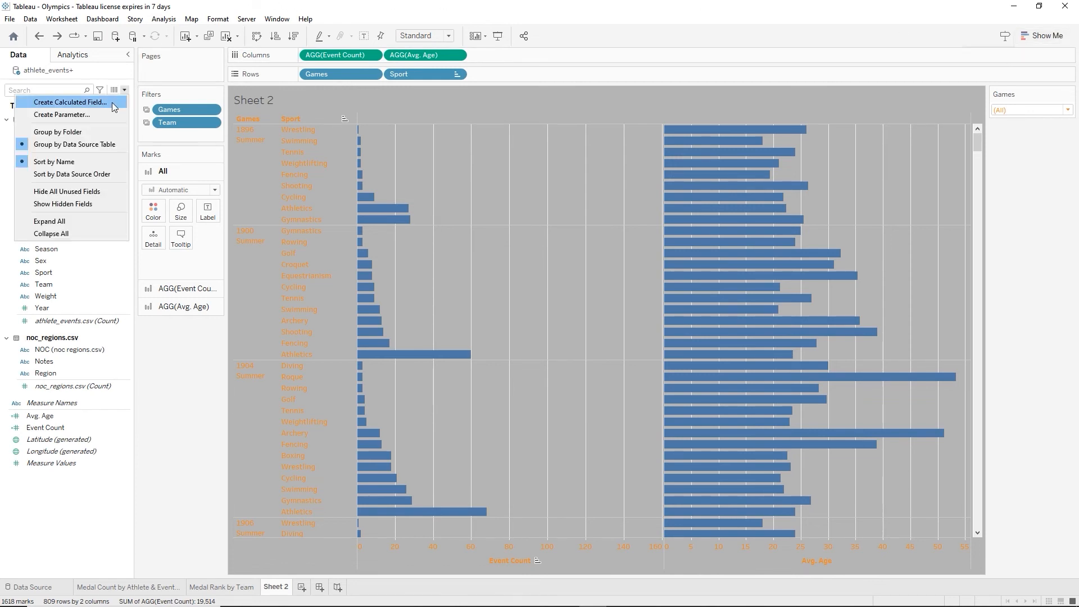
pyautogui.click(96, 114)
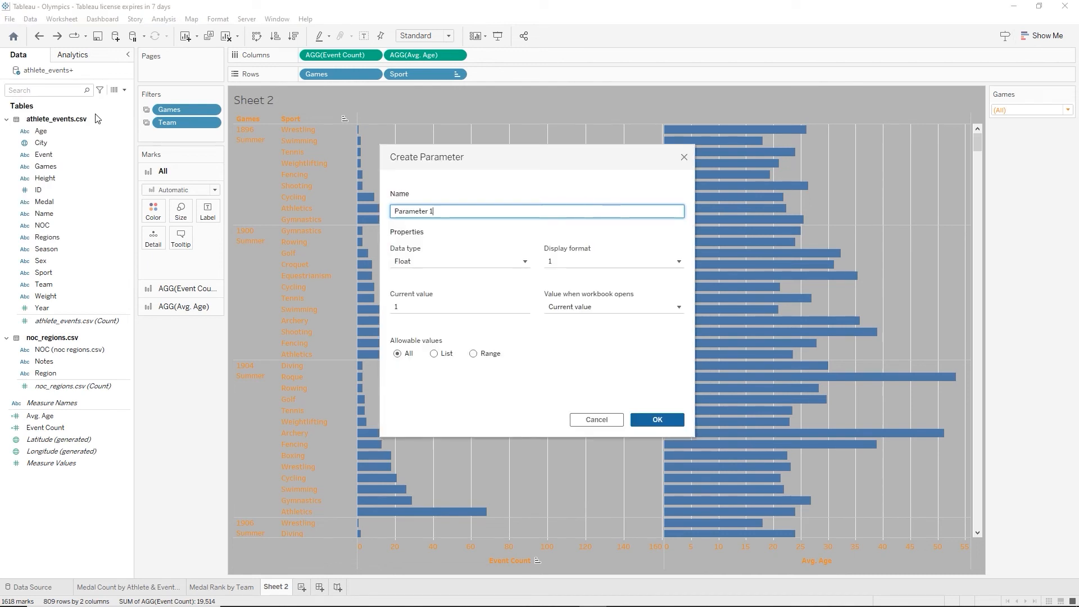
pyautogui.write('Sort by')
pyautogui.click(526, 262)
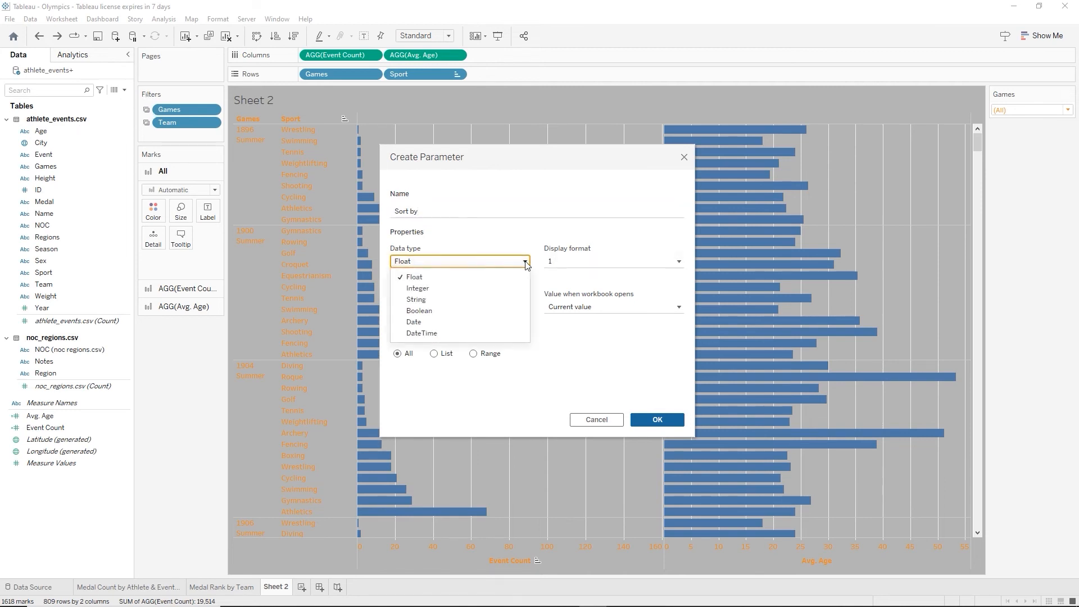
pyautogui.click(432, 300)
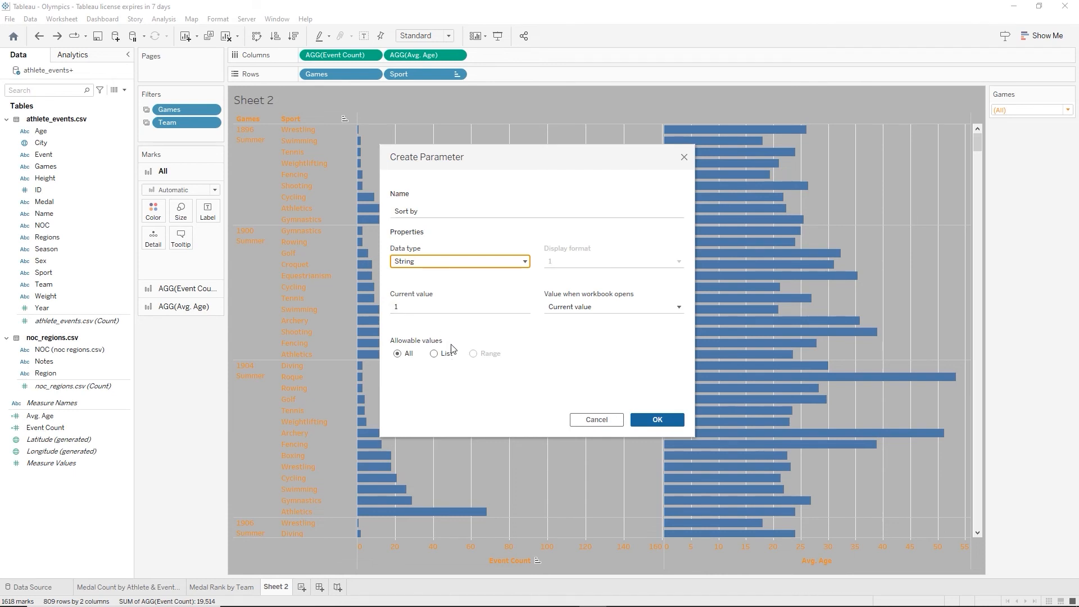
# Restrict the Sort by parameter to a list of Event Count and Avg. Age, save it and show its control on the sheet
pyautogui.click(438, 354)
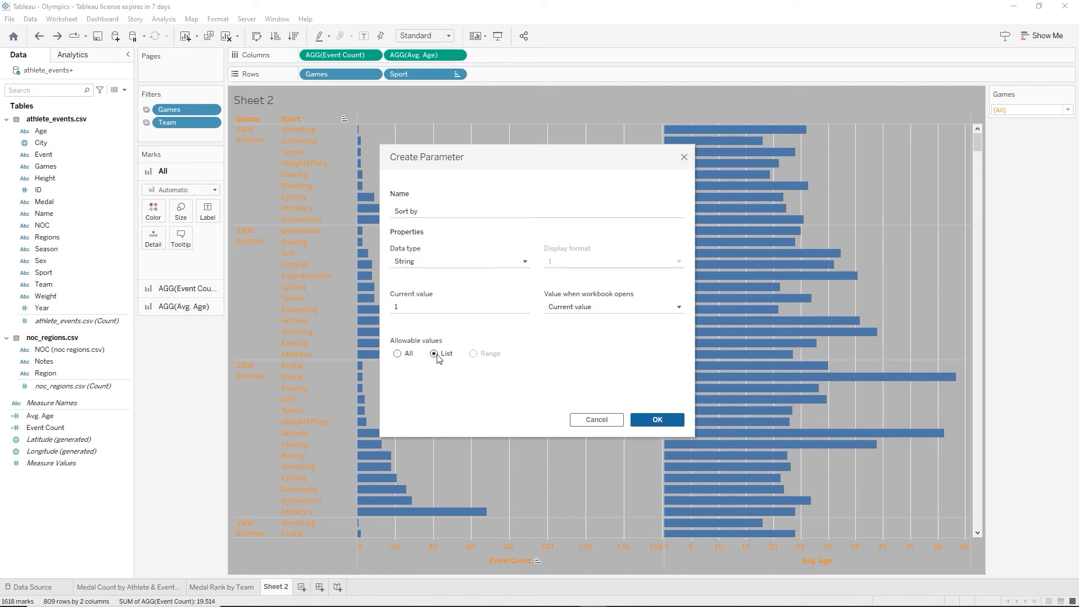
pyautogui.click(407, 390)
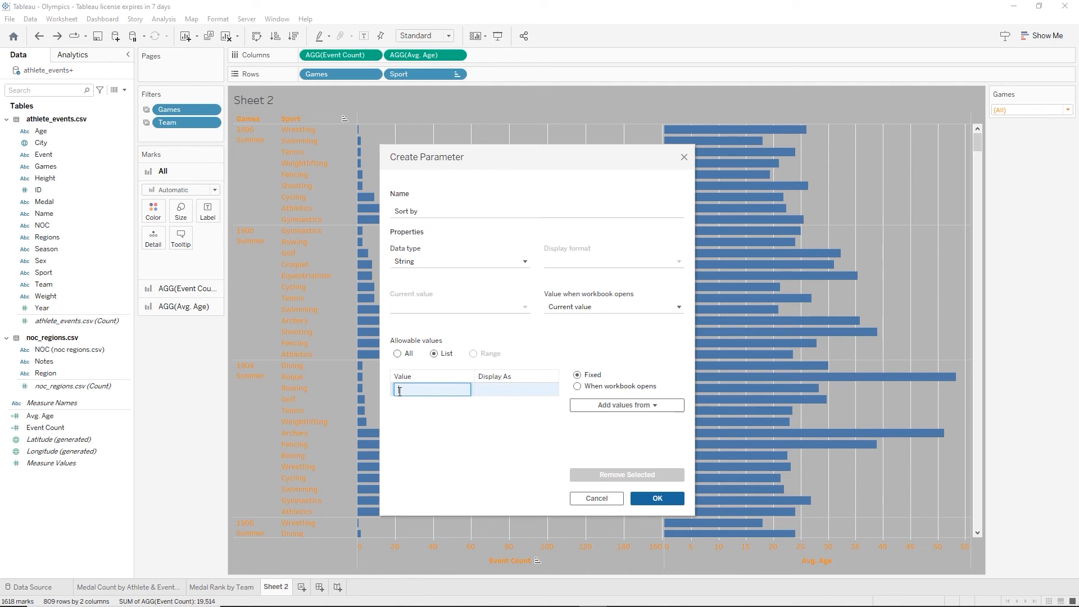
pyautogui.write('Event Count')
pyautogui.press('Return')
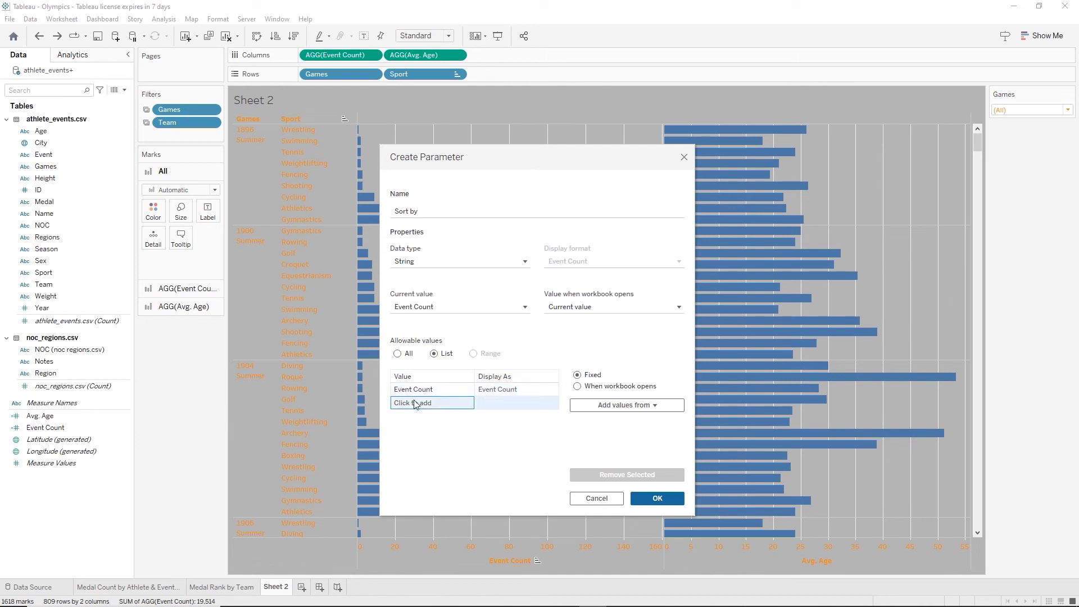
pyautogui.click(415, 404)
pyautogui.write('Avg. Age')
pyautogui.press('Return')
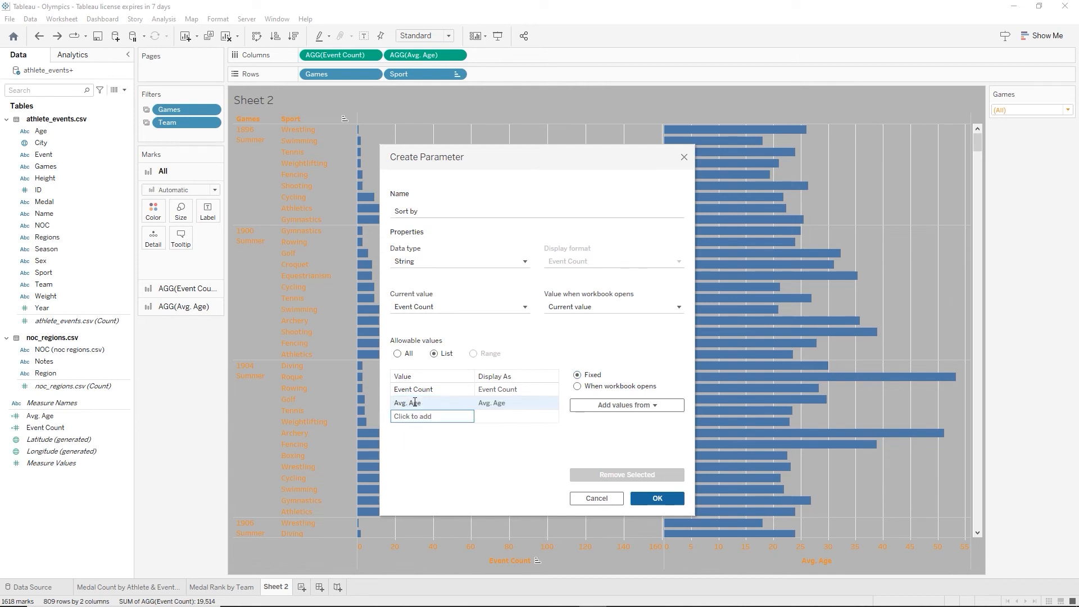
pyautogui.click(646, 499)
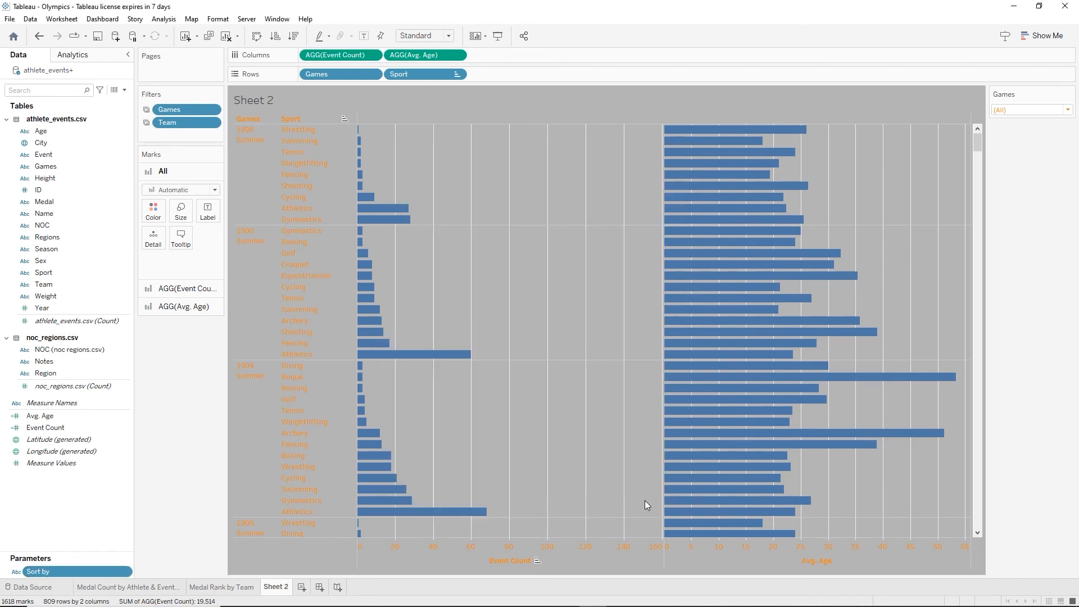
pyautogui.rightClick(48, 571)
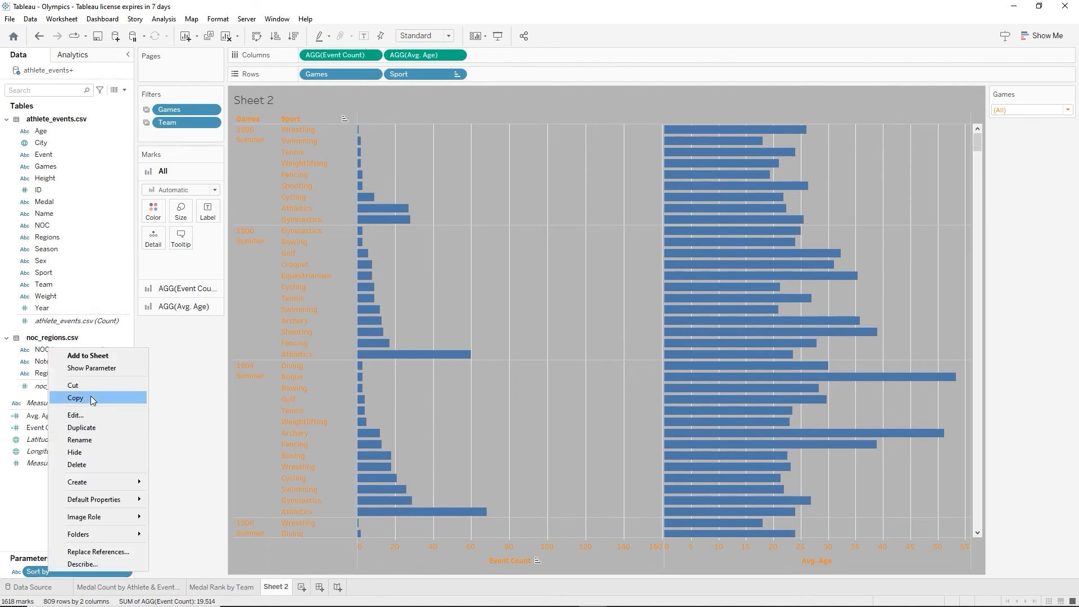
pyautogui.click(91, 368)
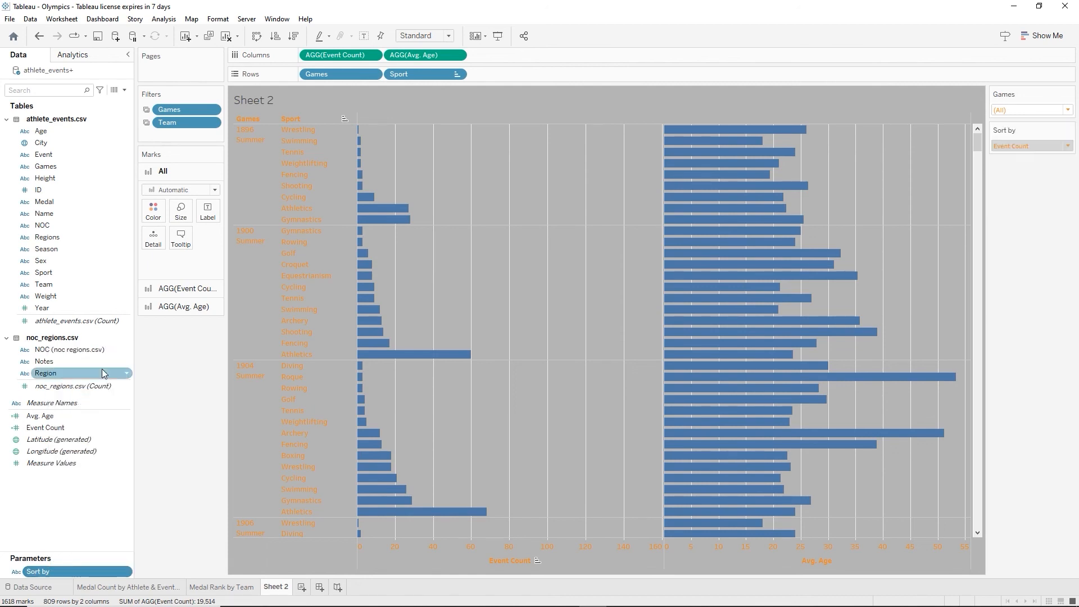
# Rename Sheet 2 as "Event Count / Avg. Age"
pyautogui.doubleClick(275, 589)
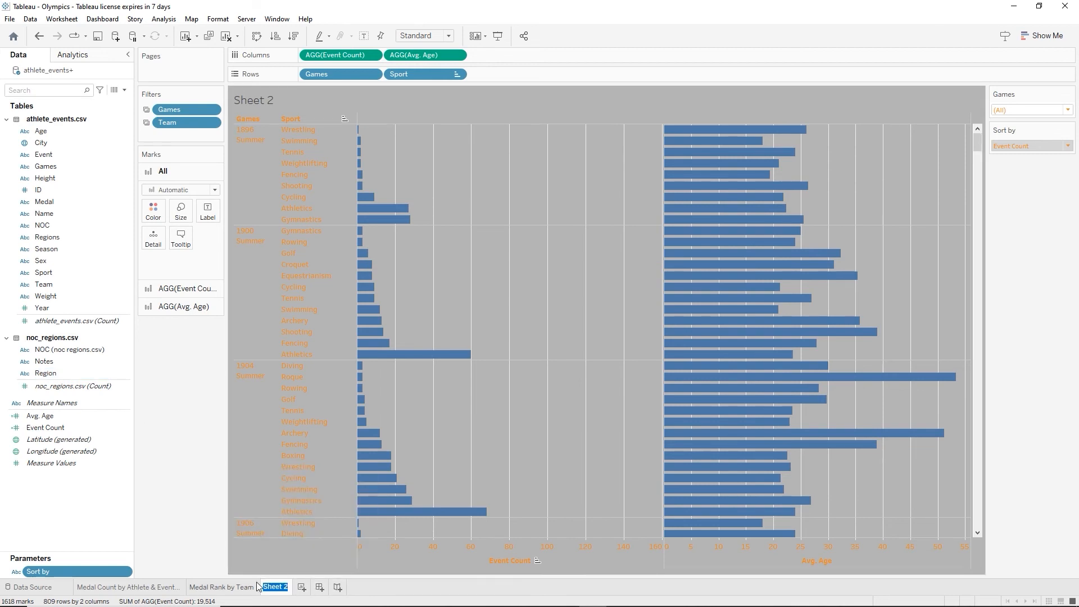
pyautogui.write('Ev')
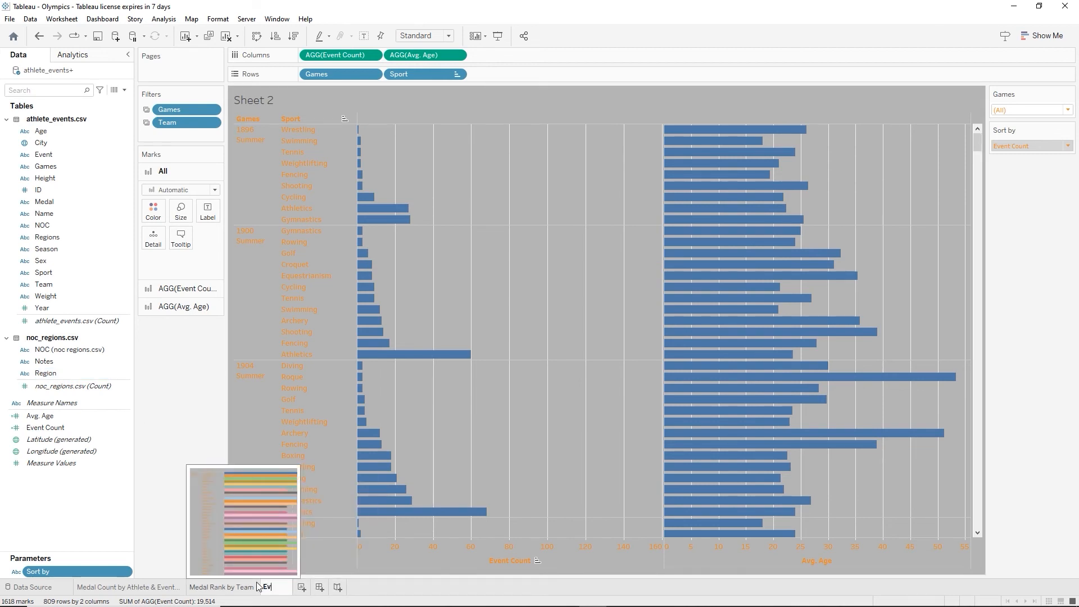
pyautogui.write('ent Count')
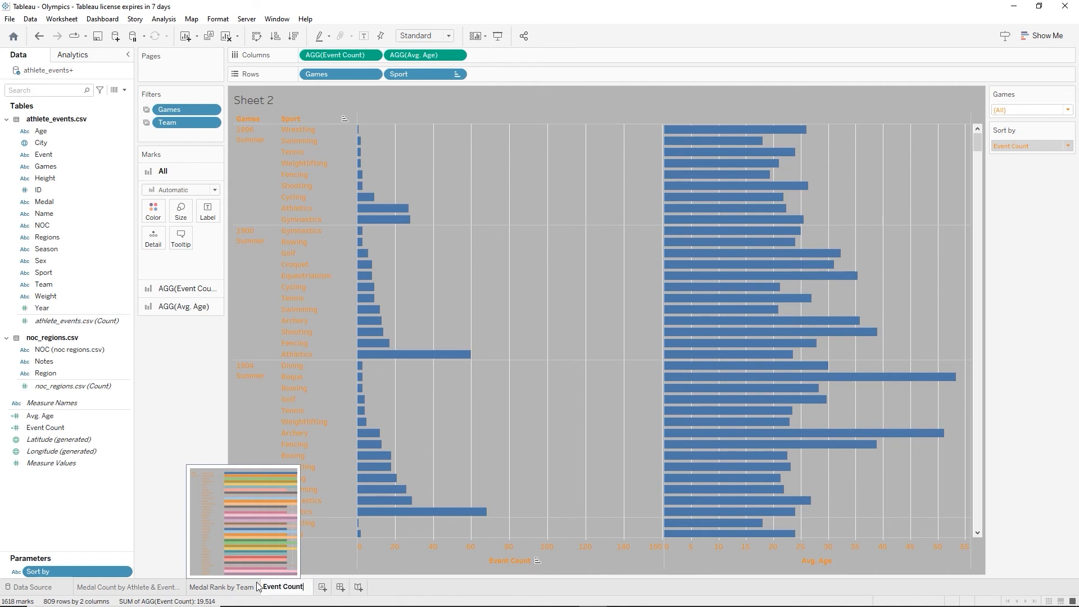
pyautogui.write(' / Avg.')
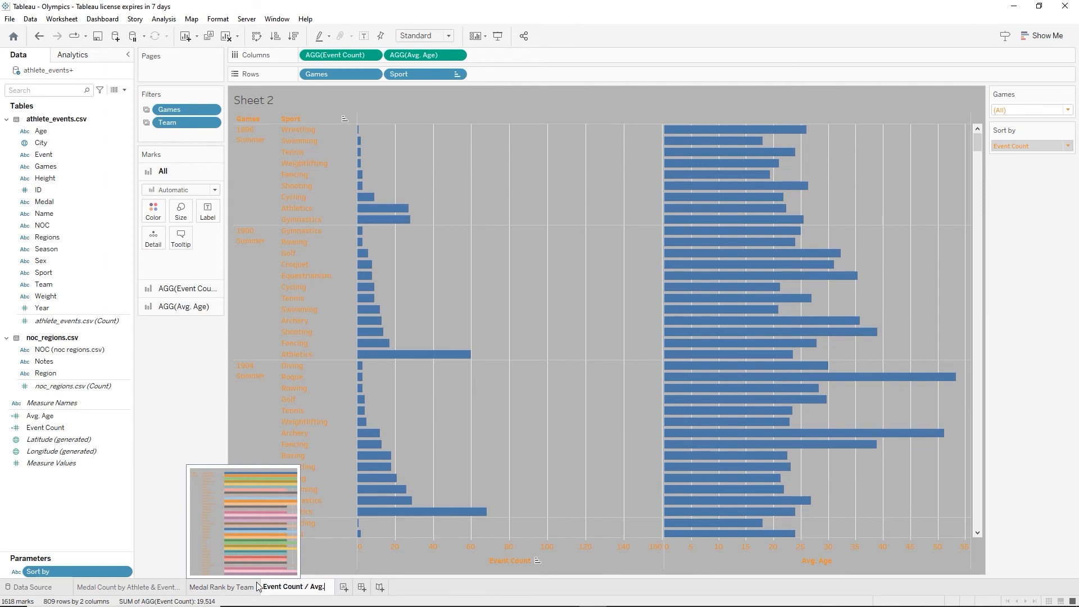
pyautogui.write(' Age')
pyautogui.press('Return')
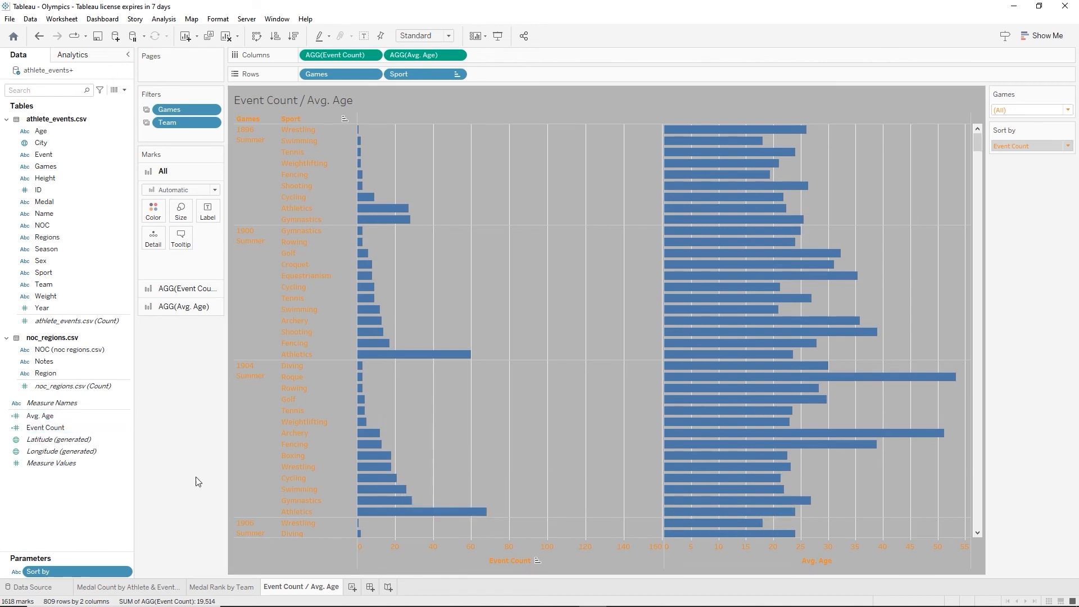
# Start a calculated field named Sort by Field and begin its formula with CASE [Sort by]
pyautogui.click(124, 90)
pyautogui.click(87, 105)
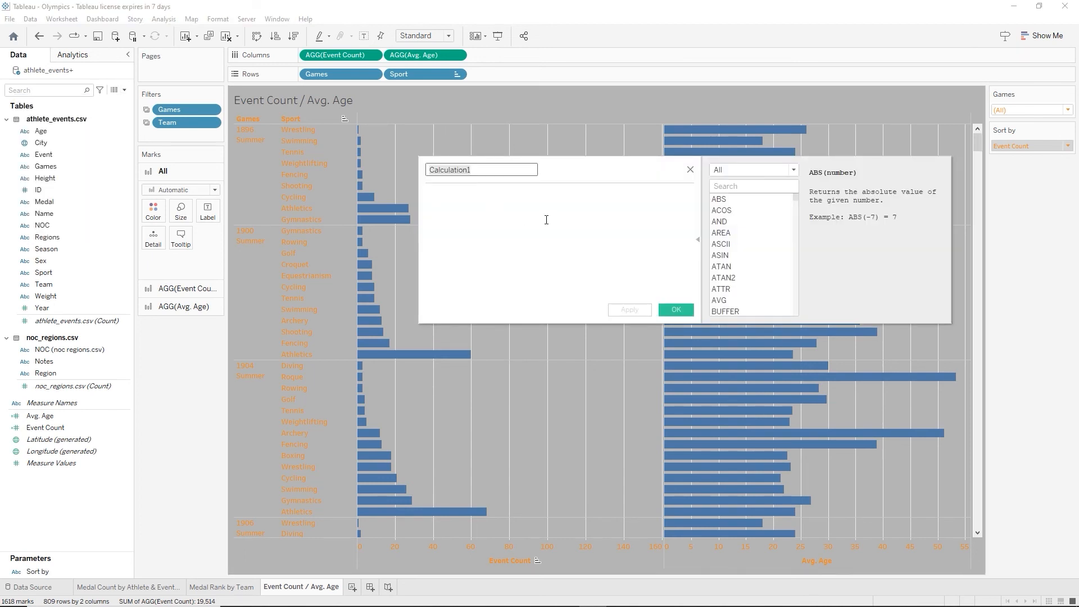
pyautogui.write('S')
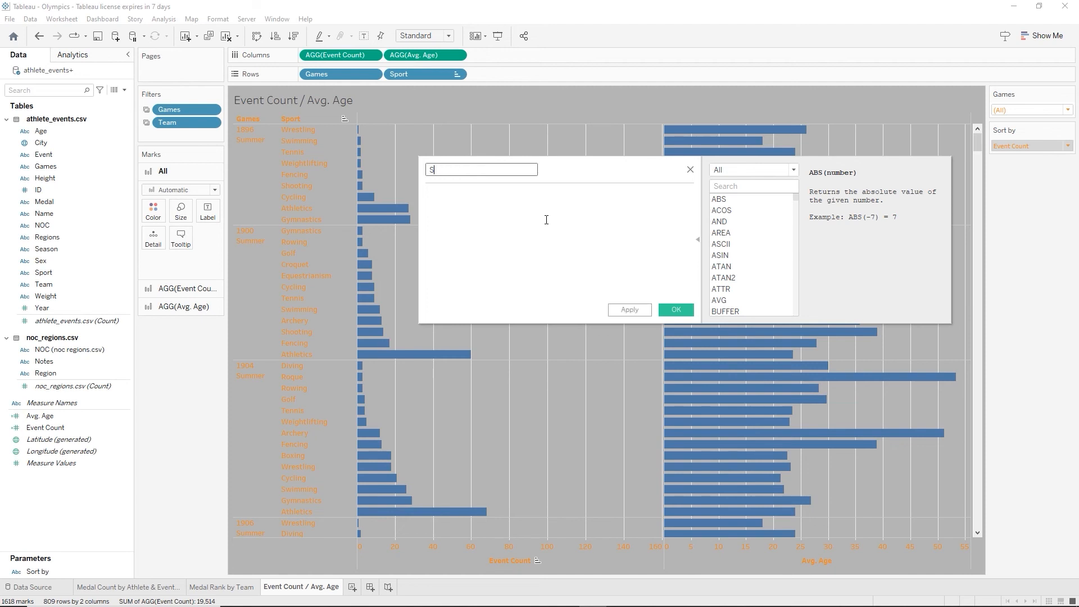
pyautogui.write('ort by Field')
pyautogui.click(546, 220)
pyautogui.write('CASE')
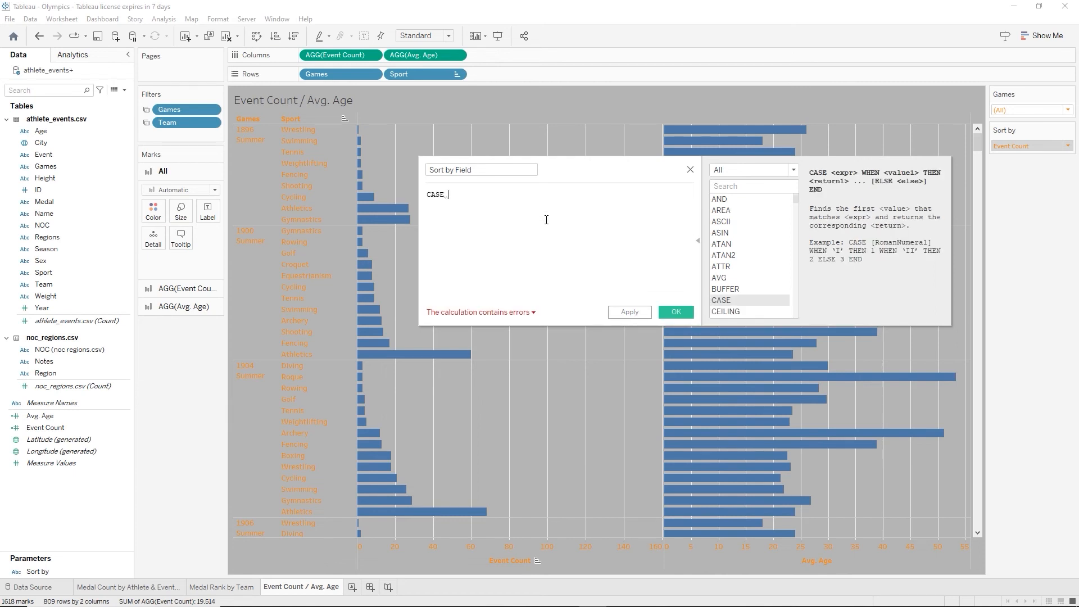
pyautogui.write(' sor')
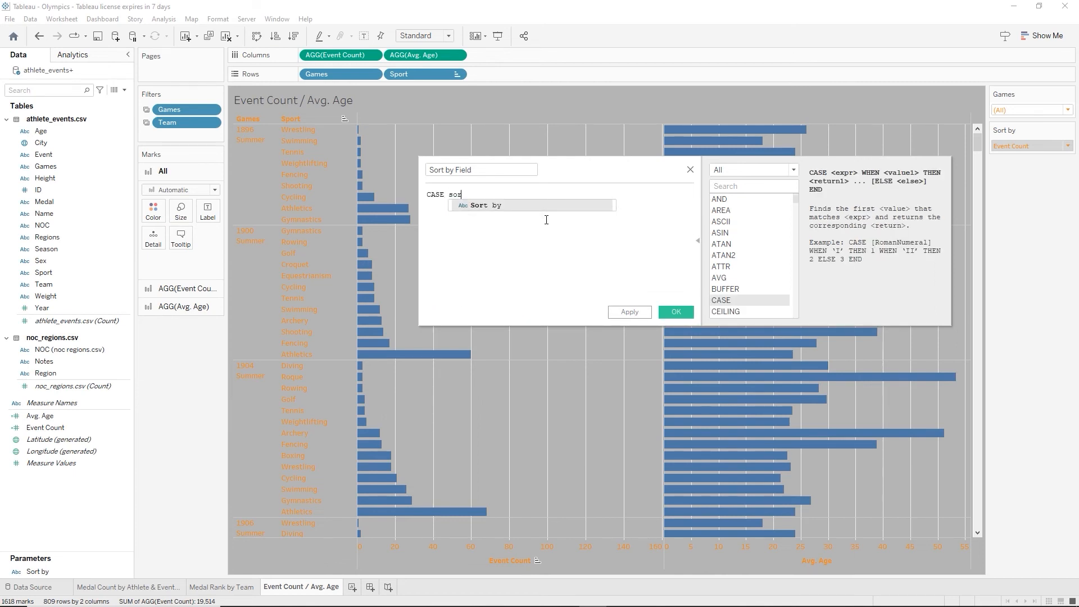
pyautogui.press('Return')
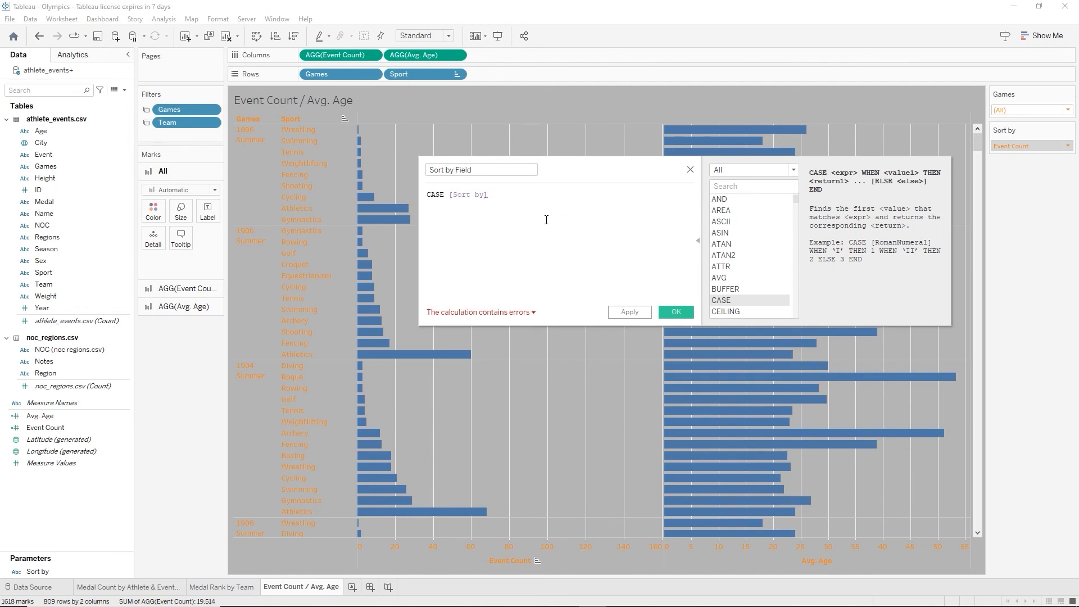
# Add the line WHEN 'Event Count' THEN [Event Count] to the Sort by Field formula
pyautogui.press('Return')
pyautogui.write('WHEN ')
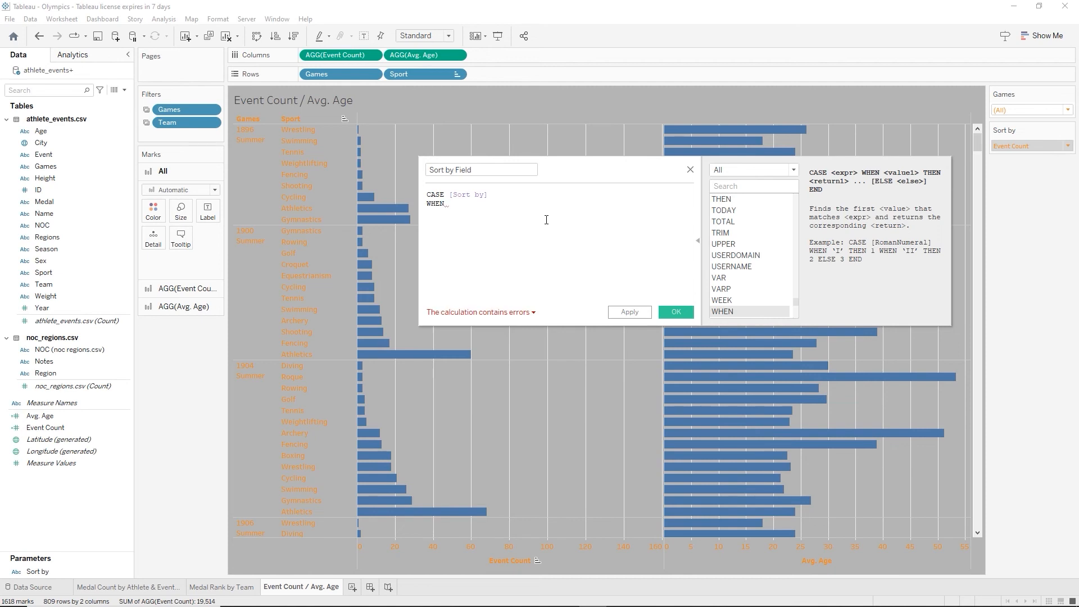
pyautogui.write("'Event Count")
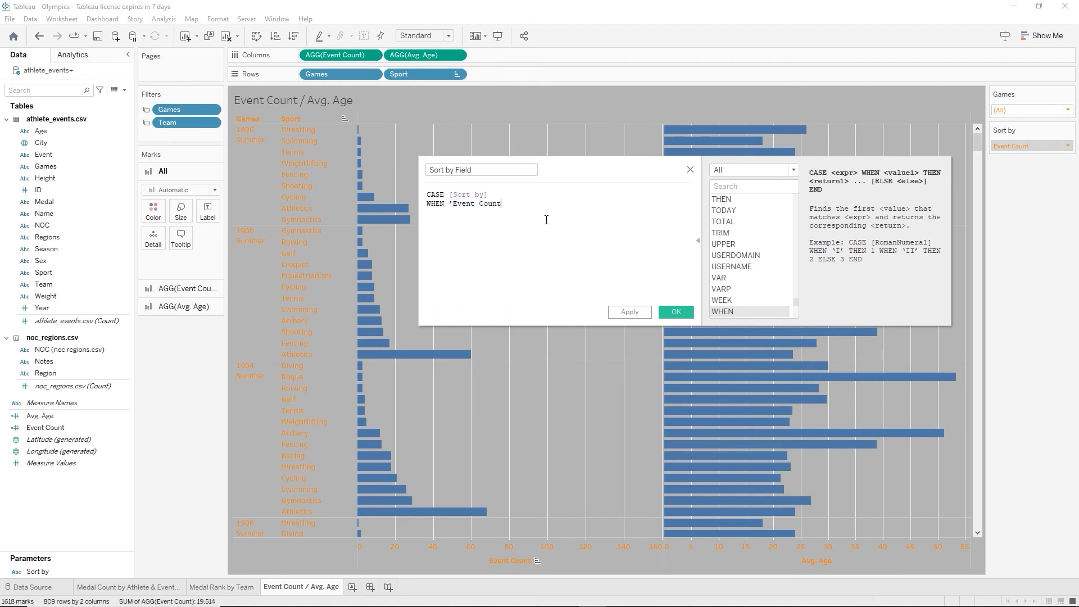
pyautogui.write("' THEN")
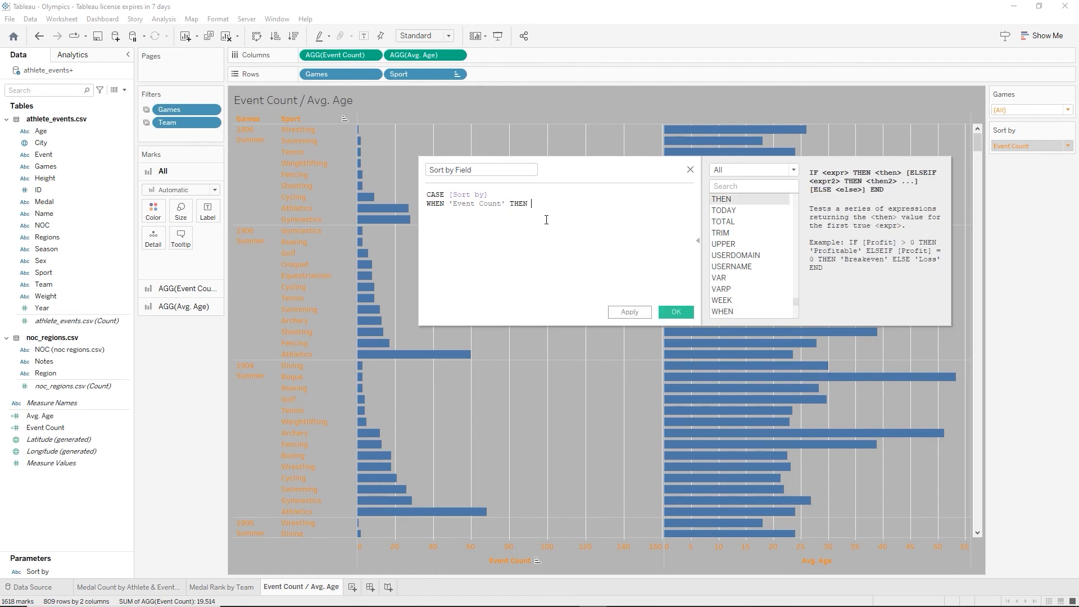
pyautogui.write(' ev')
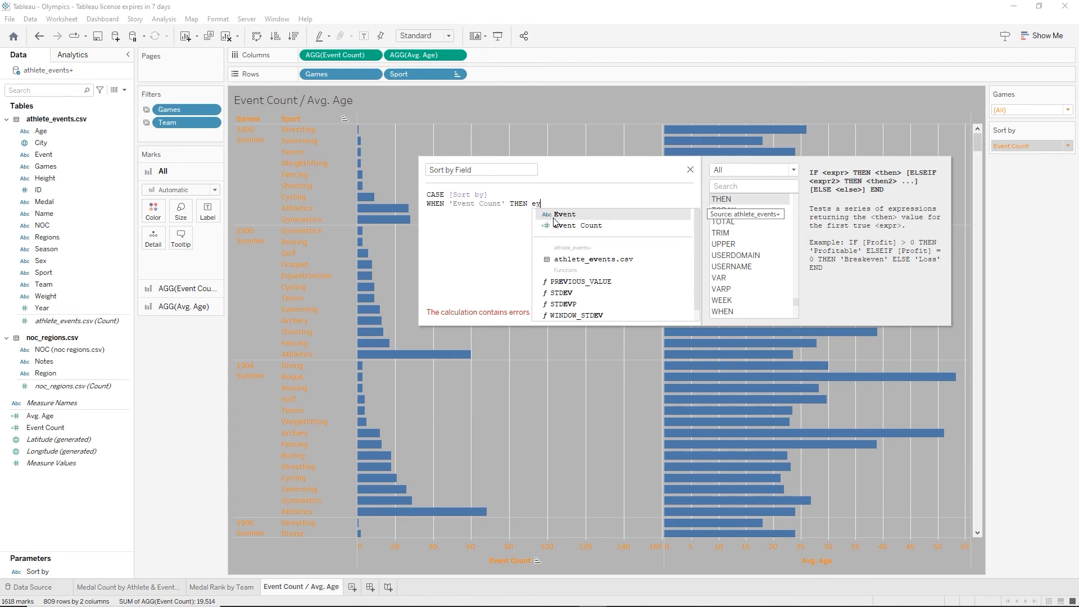
pyautogui.doubleClick(559, 226)
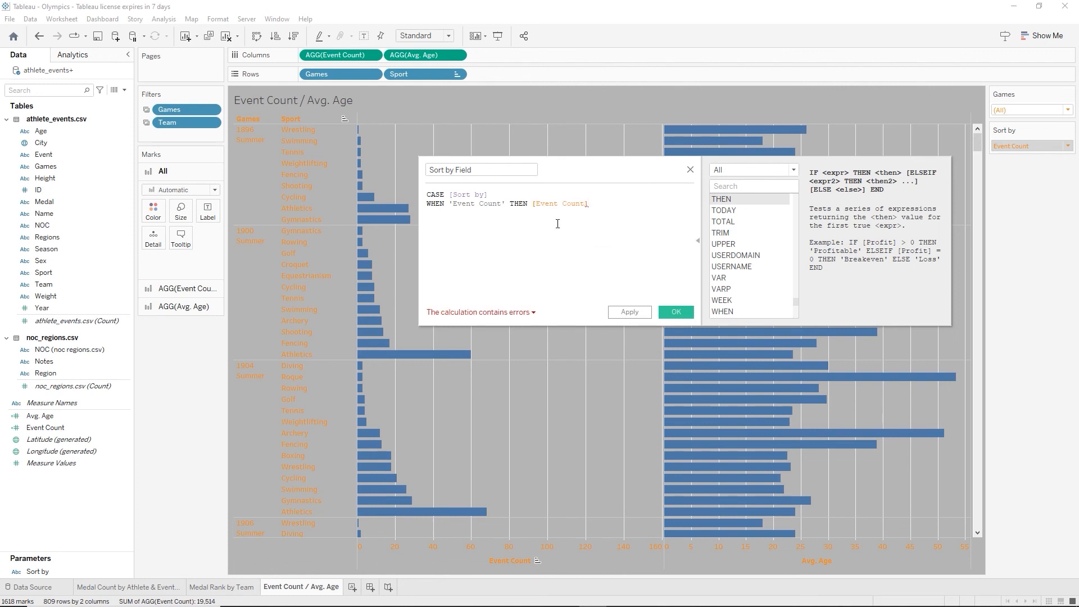
# Add the line WHEN 'Avg. Age' THEN [Avg. Age], close the formula with END and save the calculated field
pyautogui.press('Return')
pyautogui.write('wh')
pyautogui.press('Return')
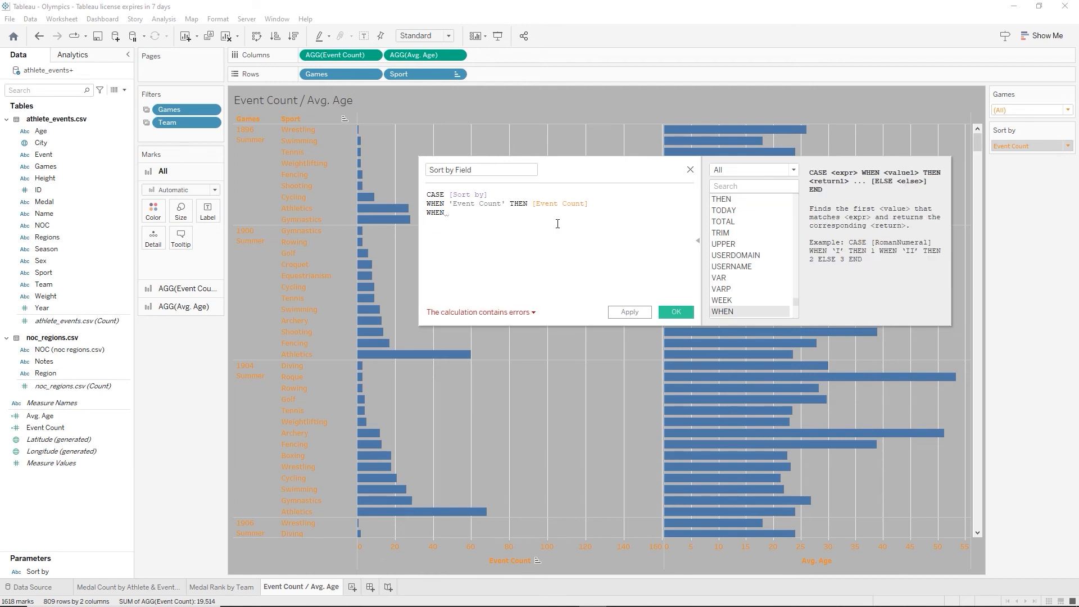
pyautogui.write("'Avg. Age' THEN")
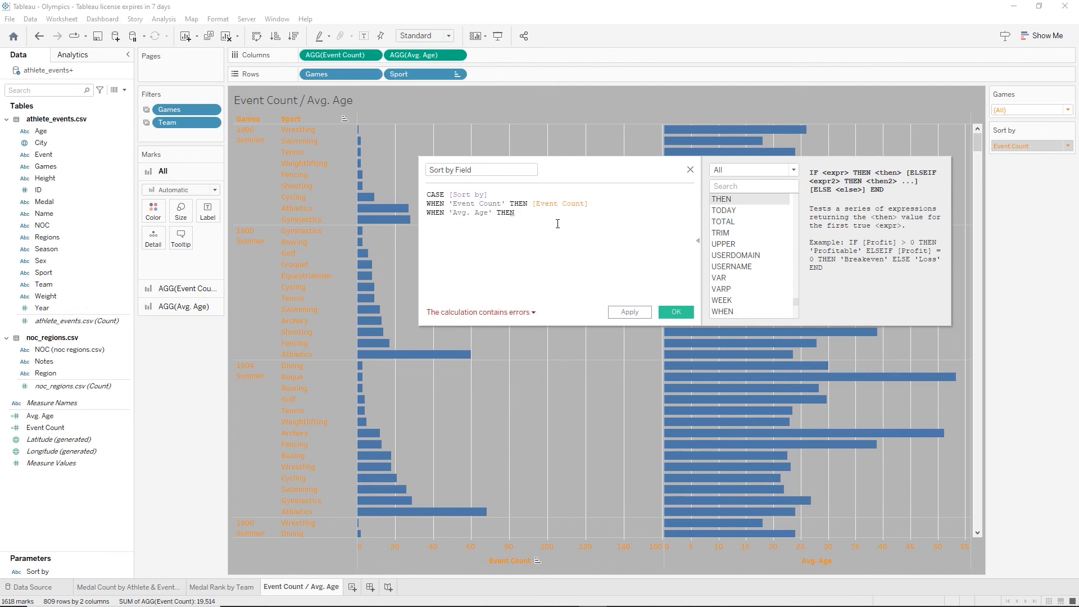
pyautogui.write('av')
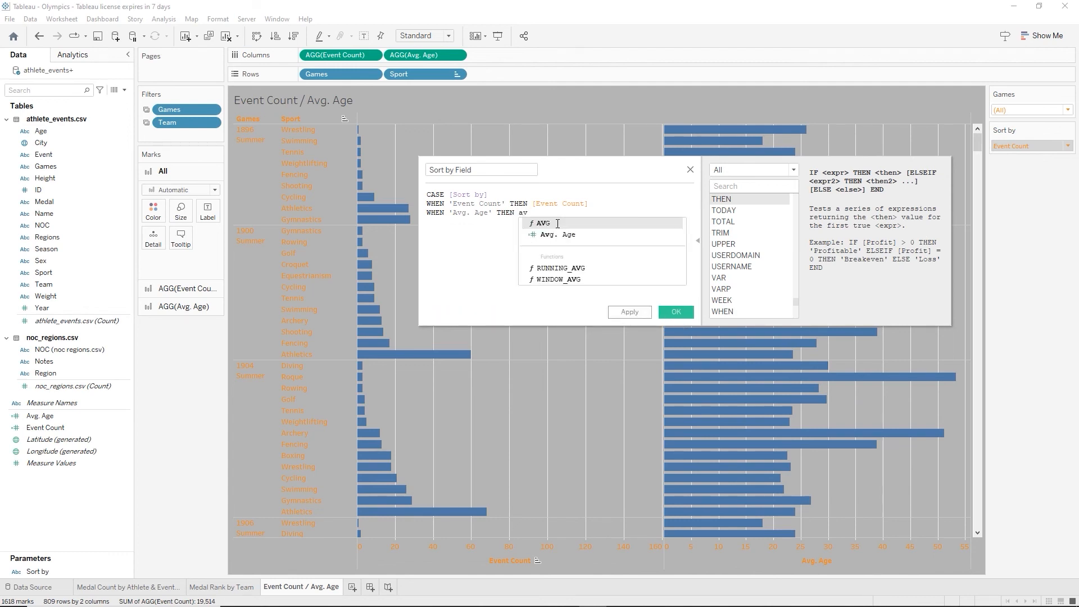
pyautogui.press('Down')
pyautogui.press('Return')
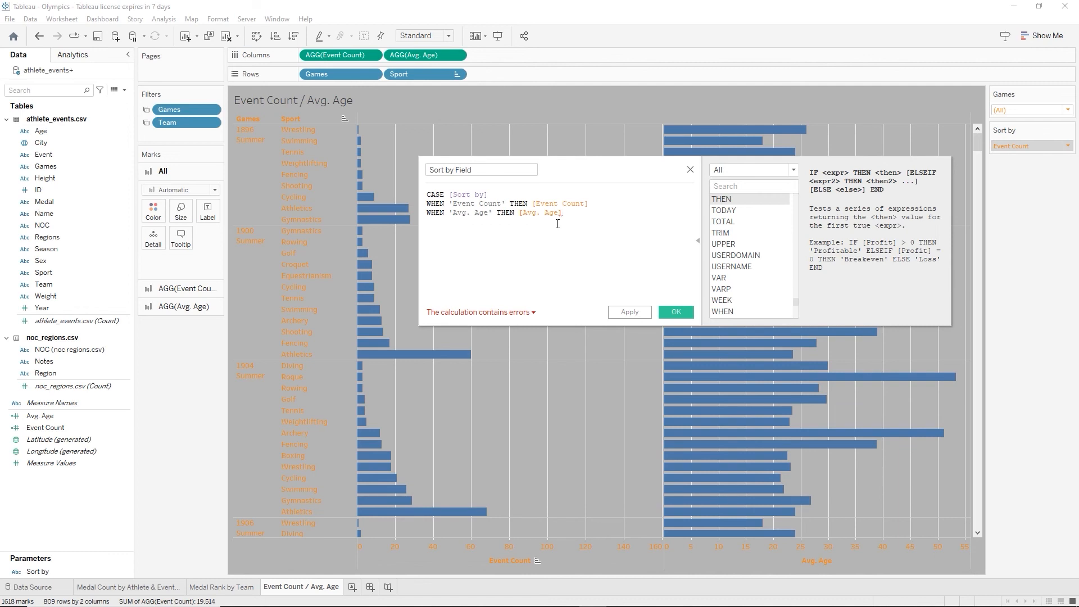
pyautogui.press('Return')
pyautogui.write('END')
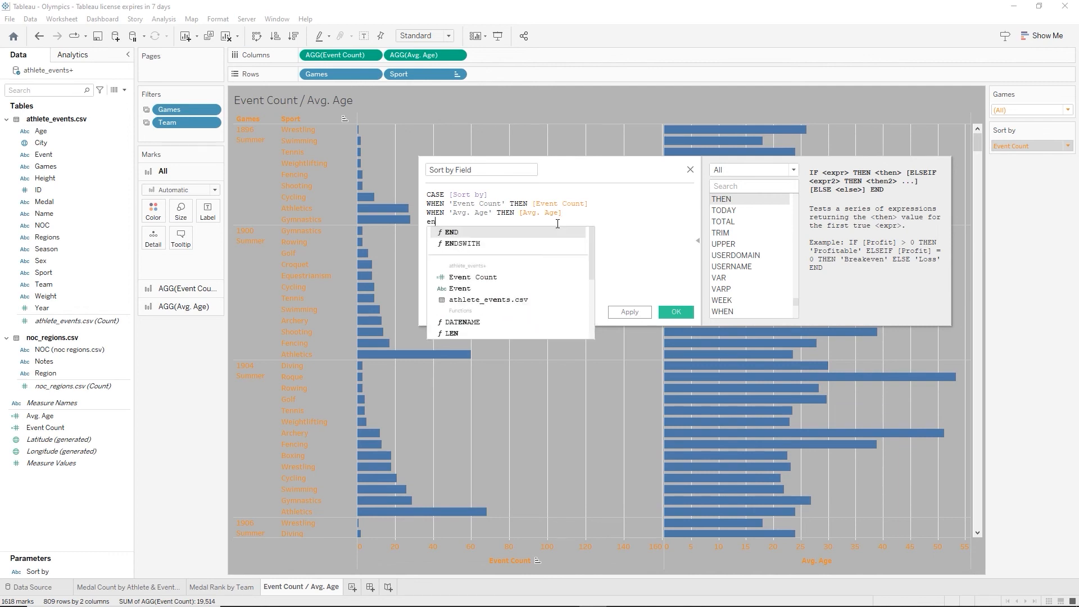
pyautogui.press('Return')
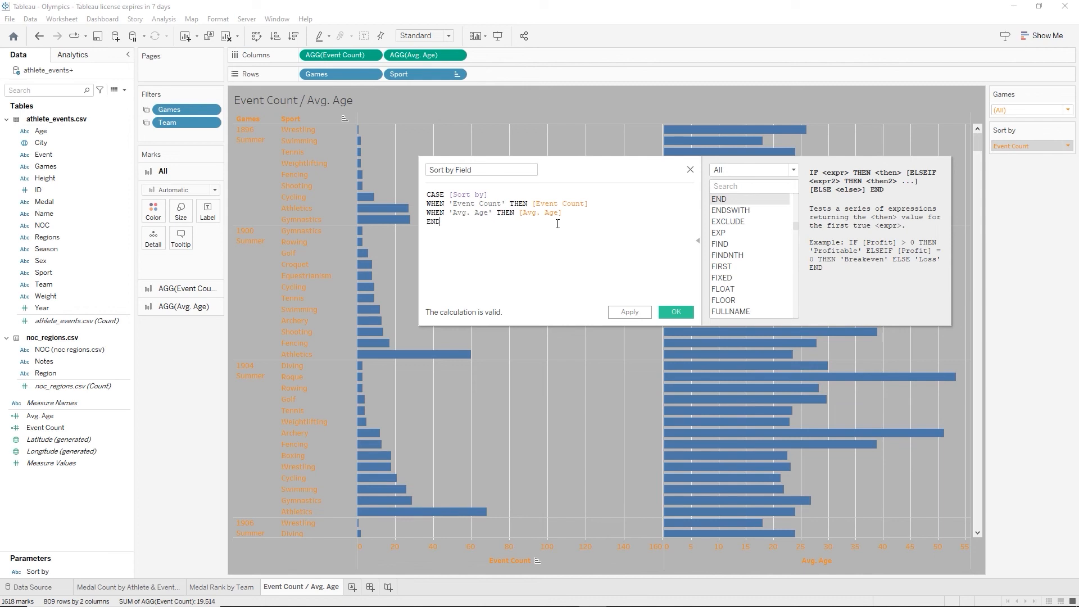
pyautogui.click(677, 316)
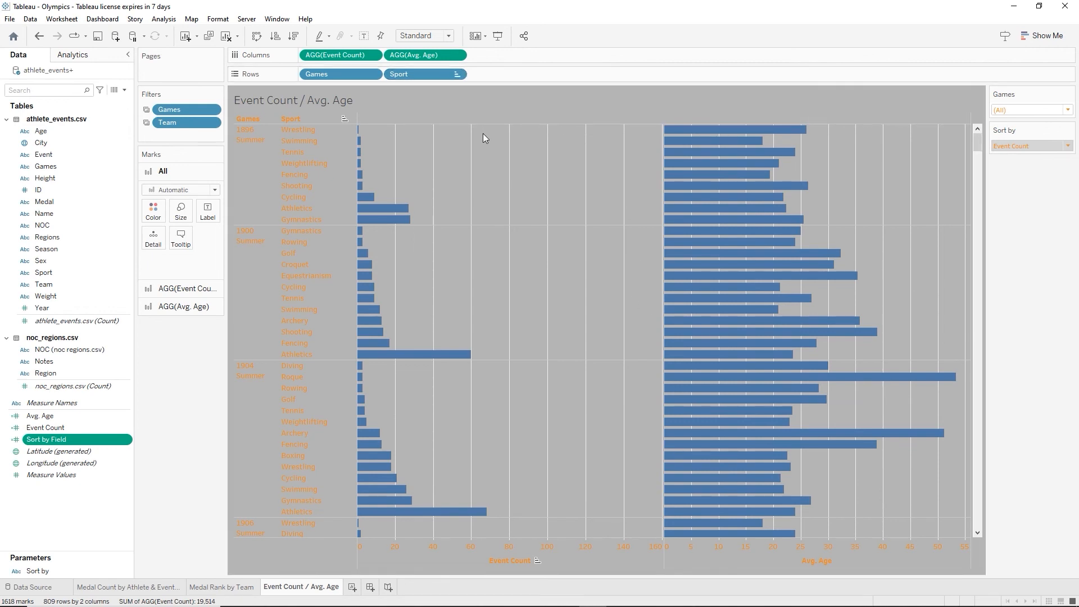
# Sort the Sport rows by field in descending order, using Sort by Field as the sort field
pyautogui.click(447, 77)
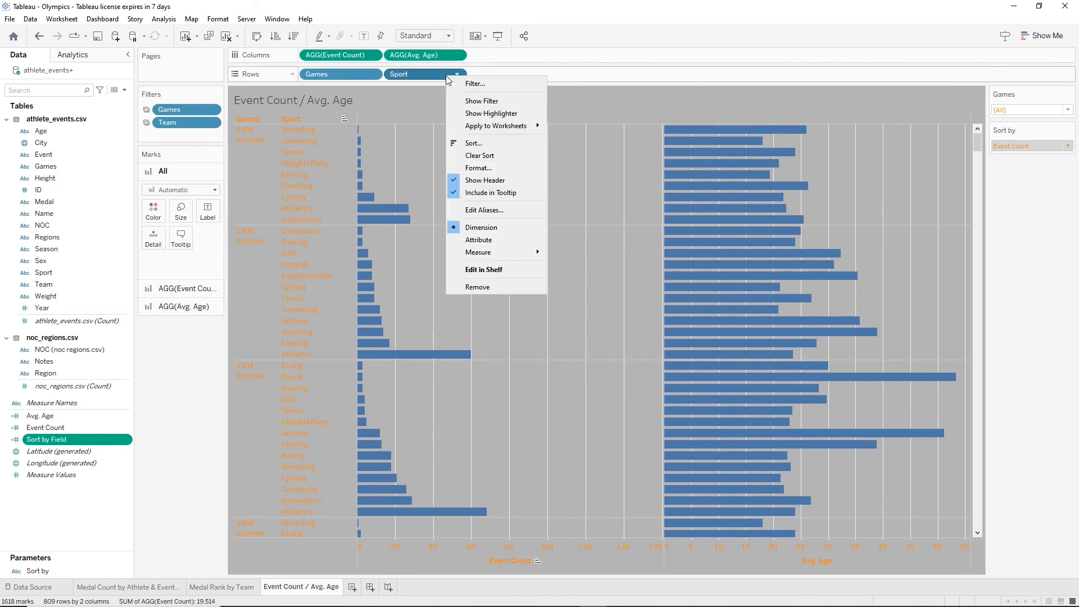
pyautogui.click(480, 143)
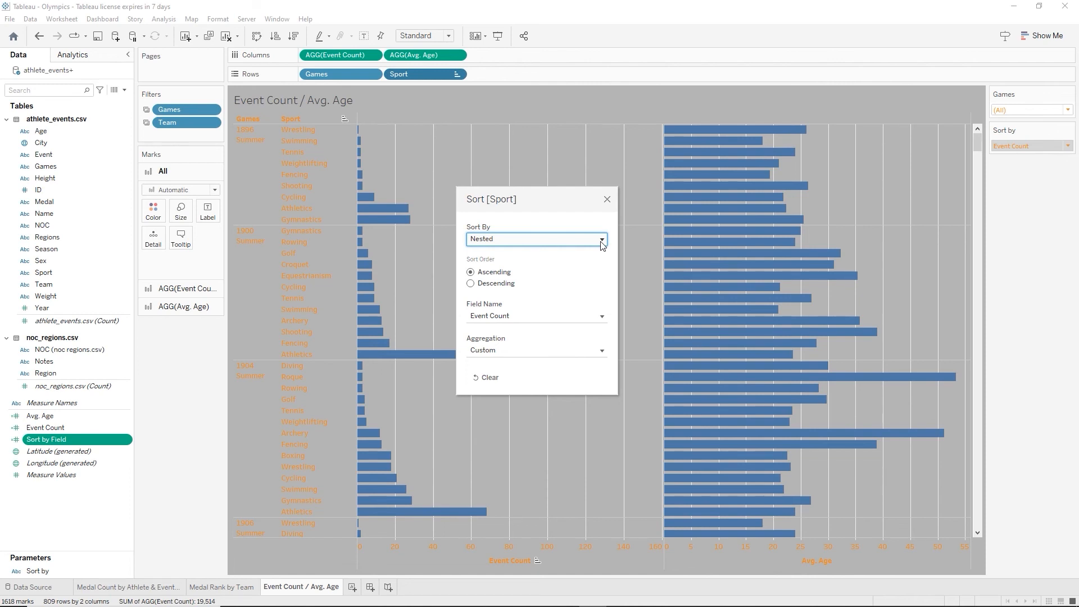
pyautogui.click(601, 241)
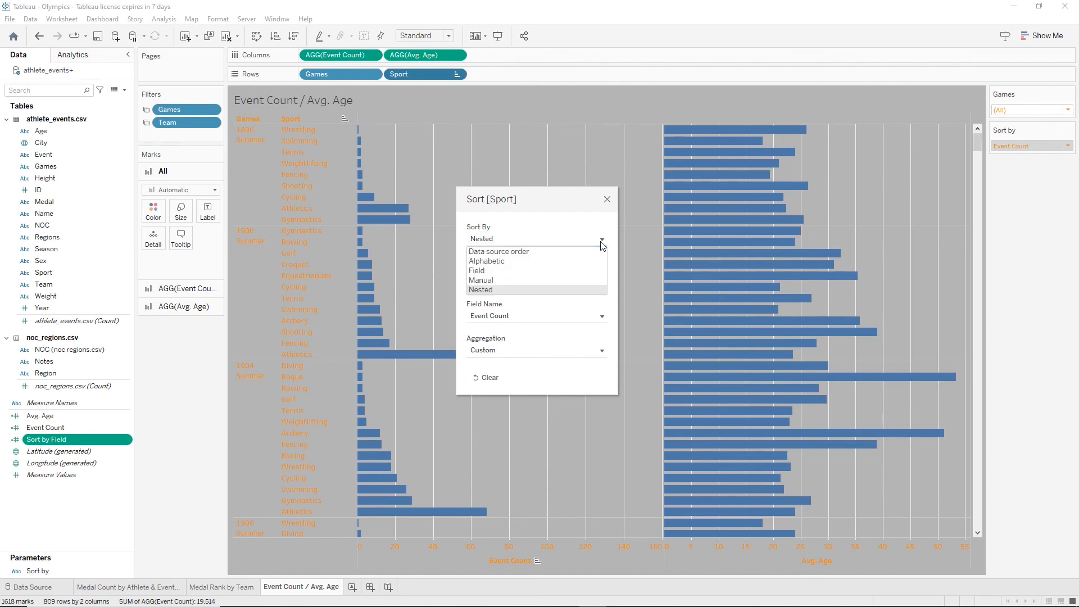
pyautogui.click(478, 271)
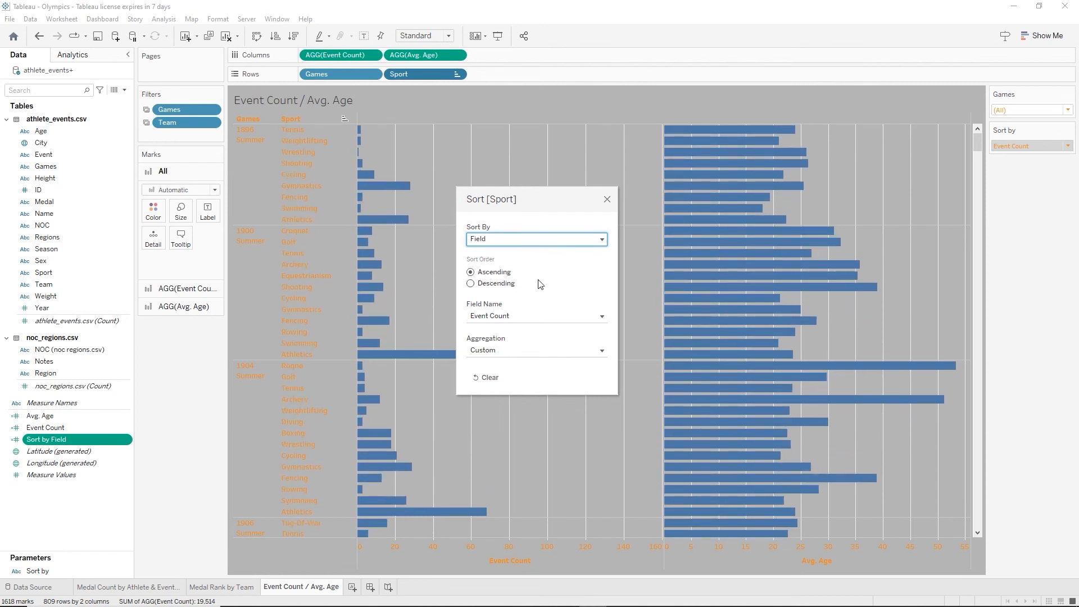
pyautogui.click(471, 284)
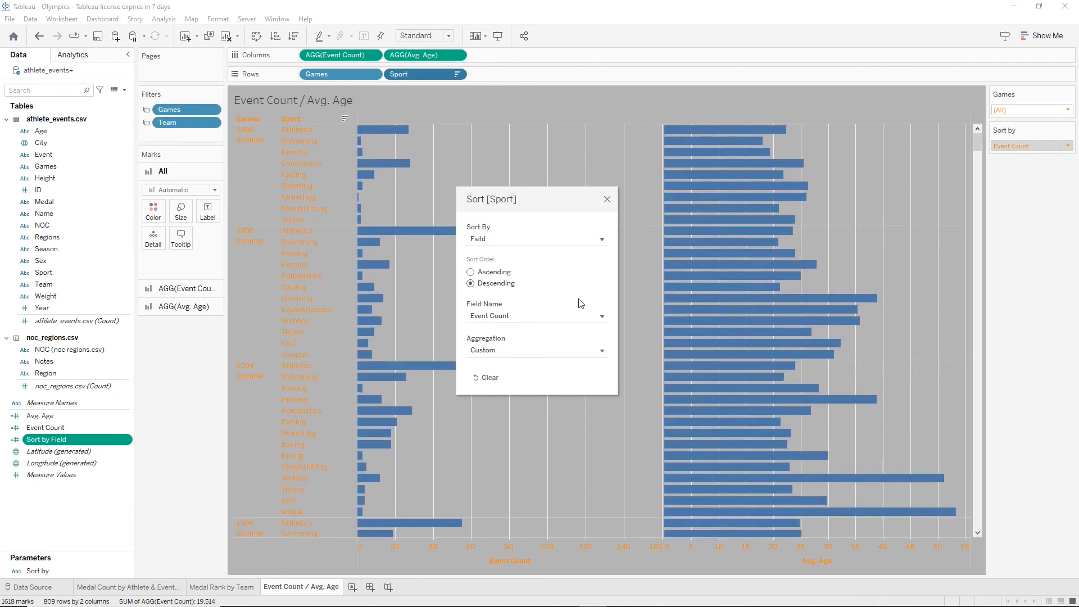
pyautogui.click(601, 317)
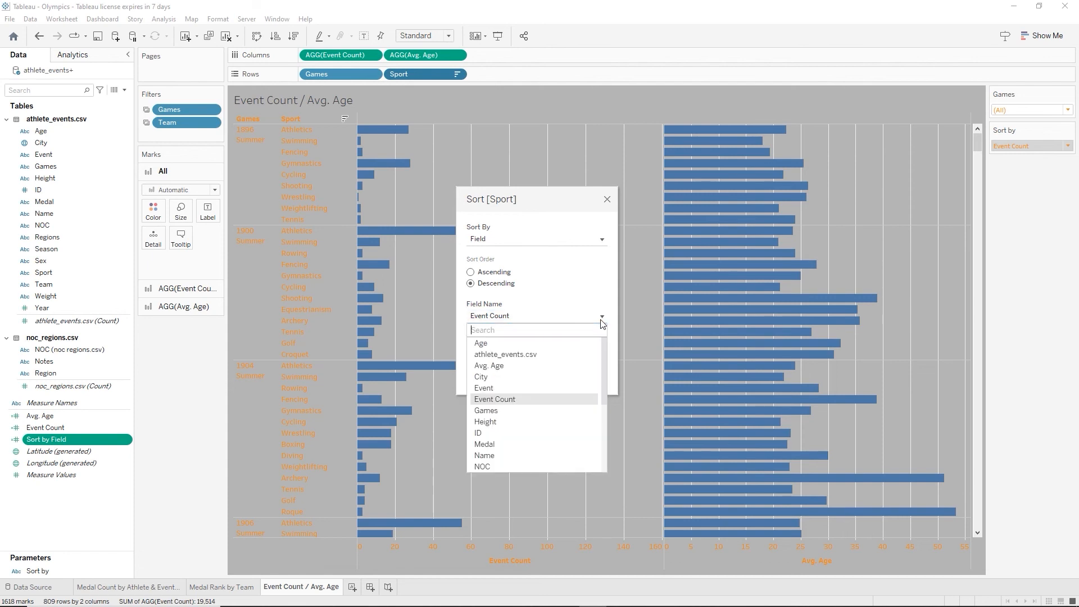
pyautogui.scroll(-4, 523, 414)
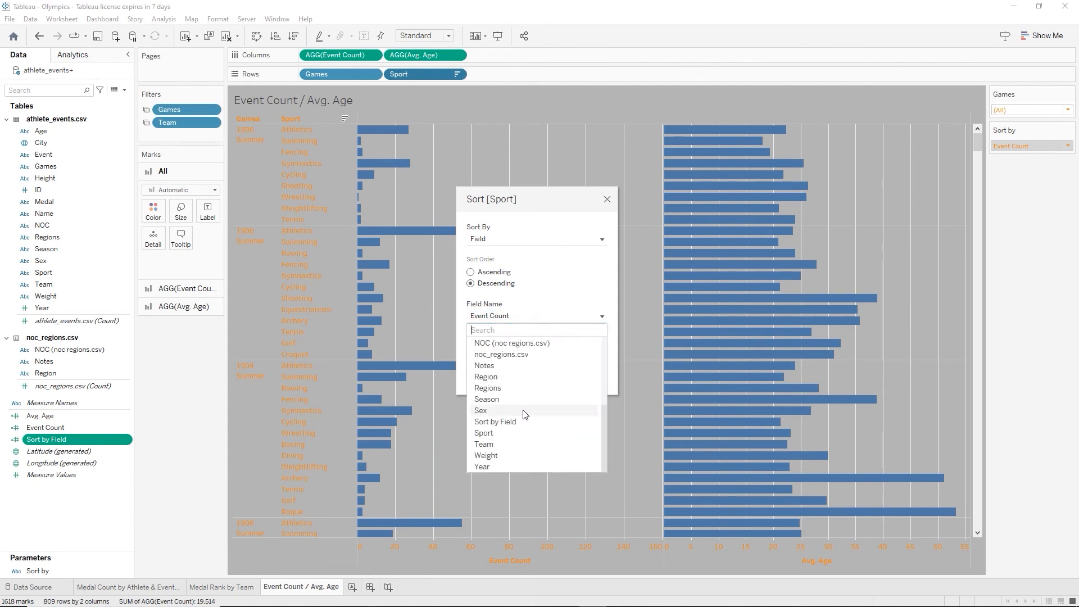
pyautogui.click(498, 421)
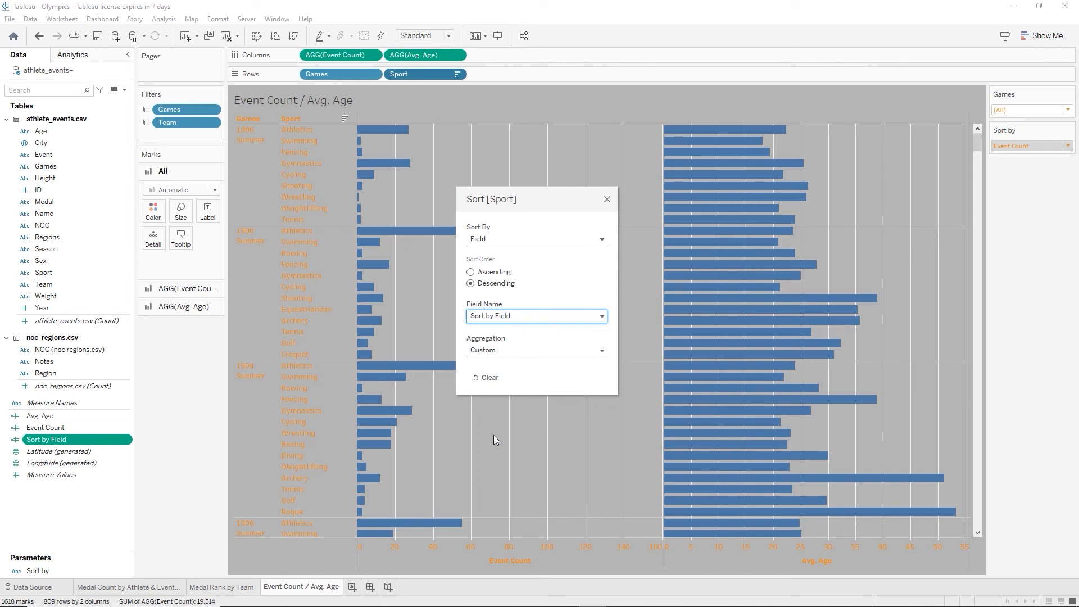
pyautogui.click(607, 200)
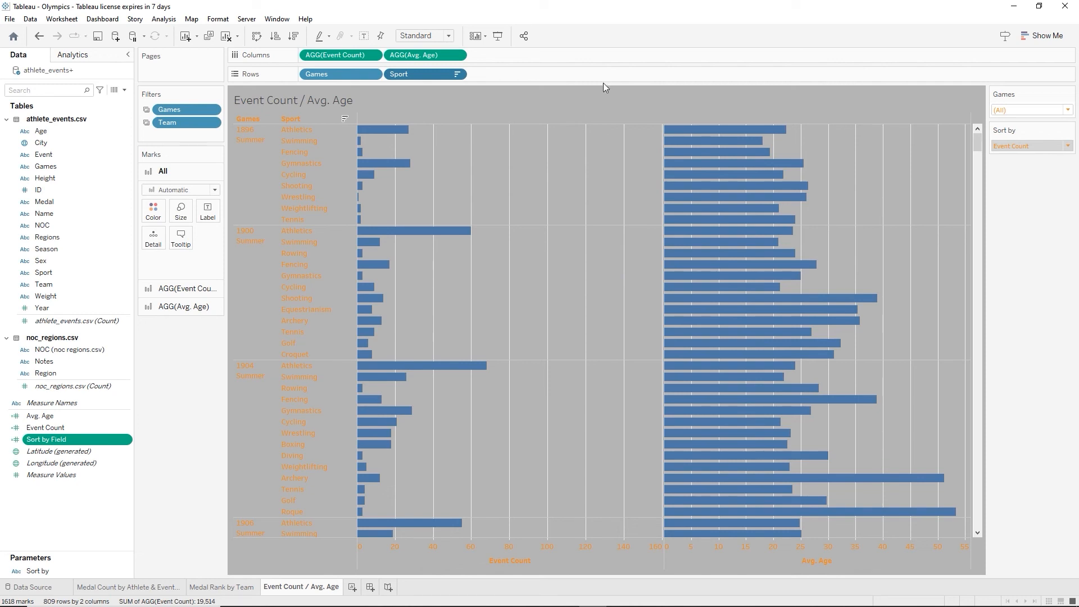
# Insert the Games field before the sheet name in the worksheet title
pyautogui.doubleClick(326, 103)
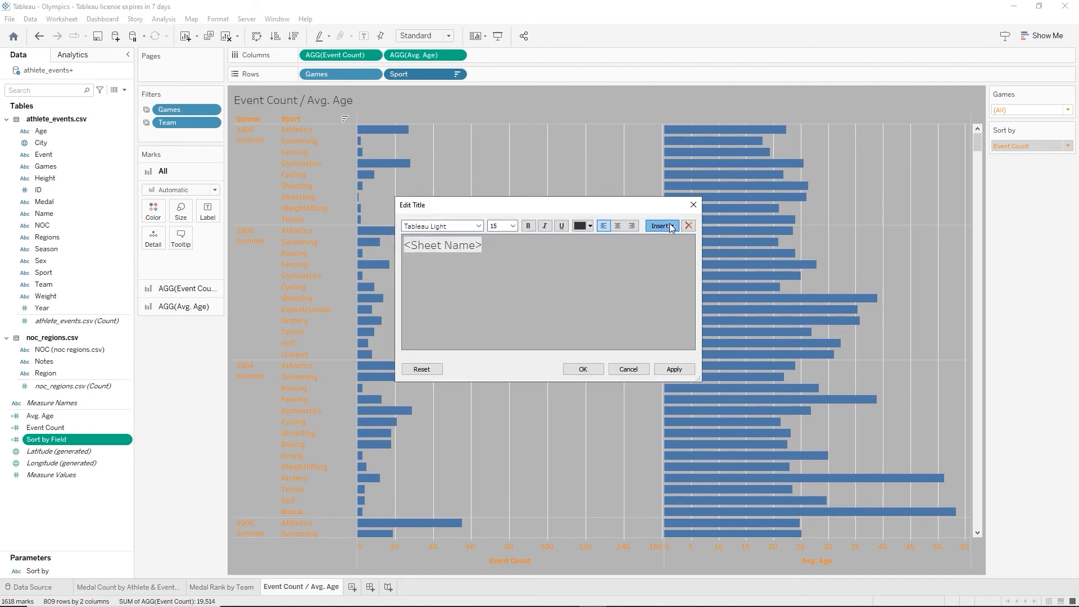
pyautogui.click(661, 225)
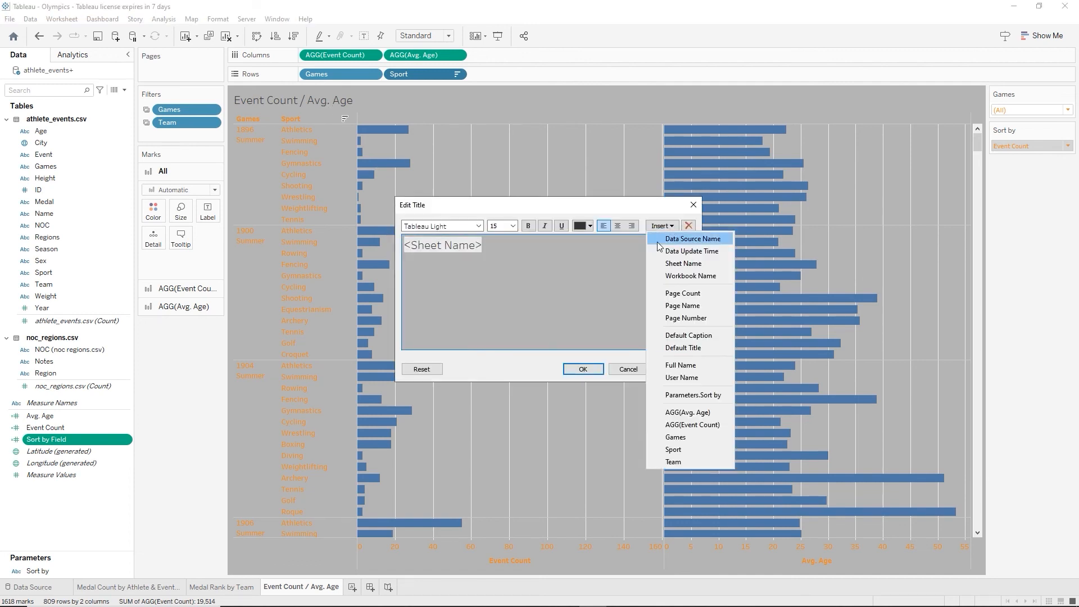
pyautogui.click(675, 437)
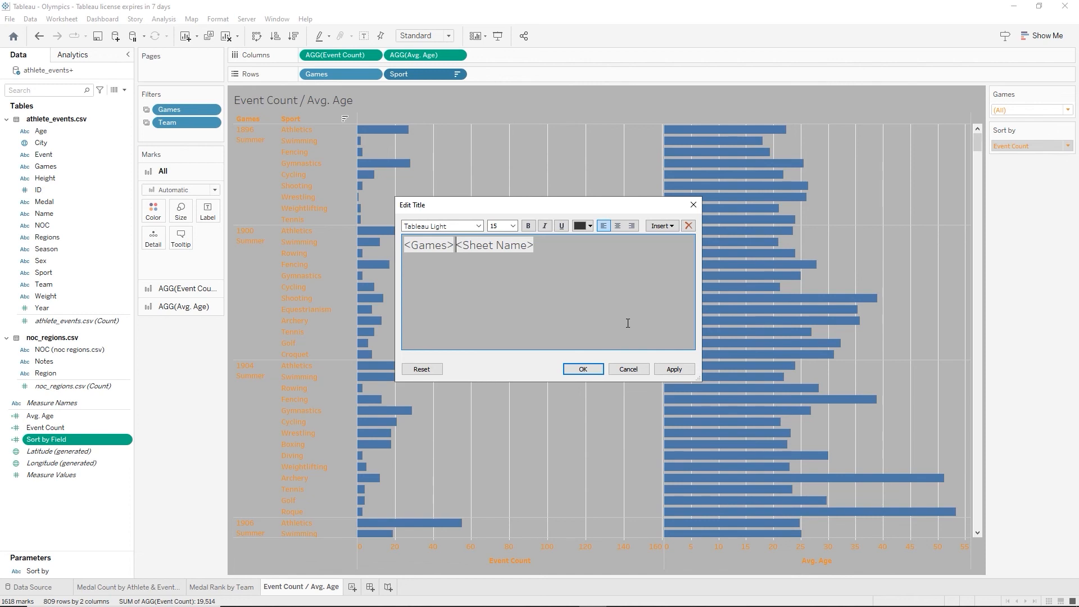
# Format the entire worksheet title in bold orange and apply the title changes
pyautogui.hotkey('ctrl', 'a')
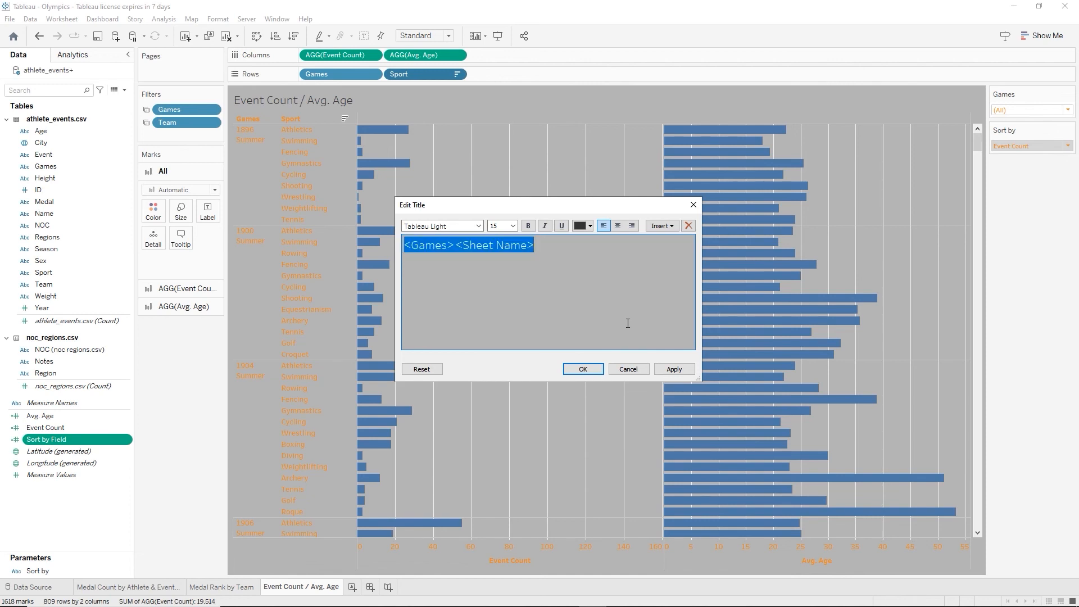
pyautogui.click(590, 226)
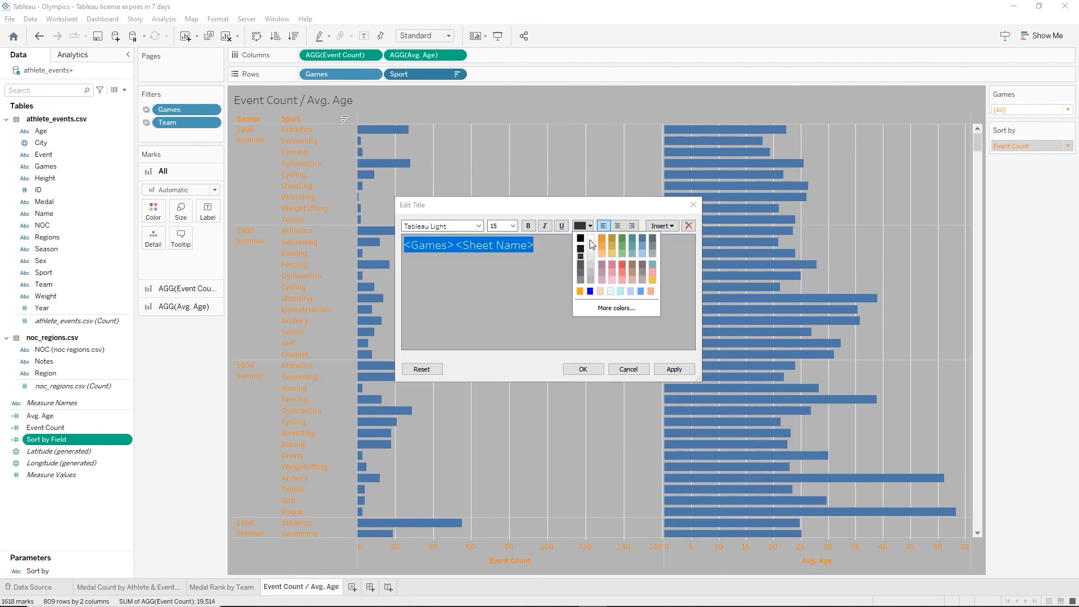
pyautogui.click(601, 238)
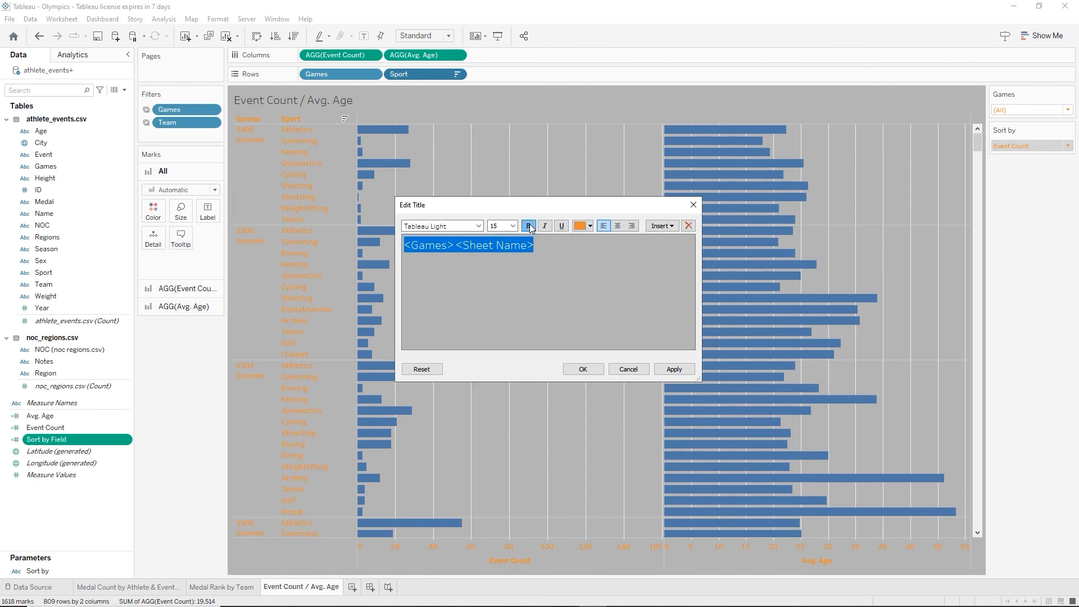
pyautogui.click(529, 227)
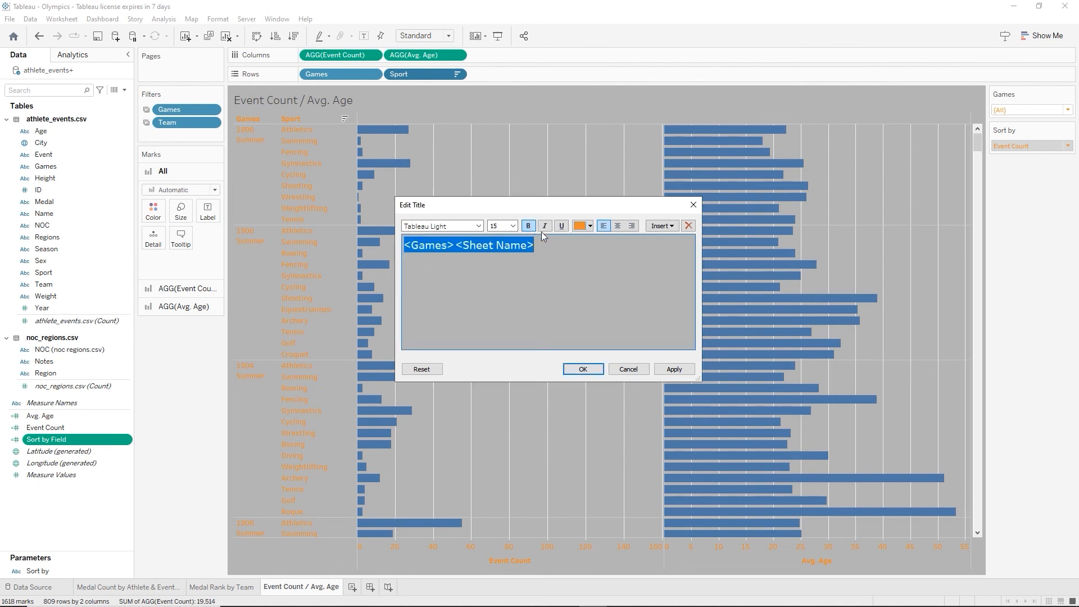
pyautogui.click(583, 369)
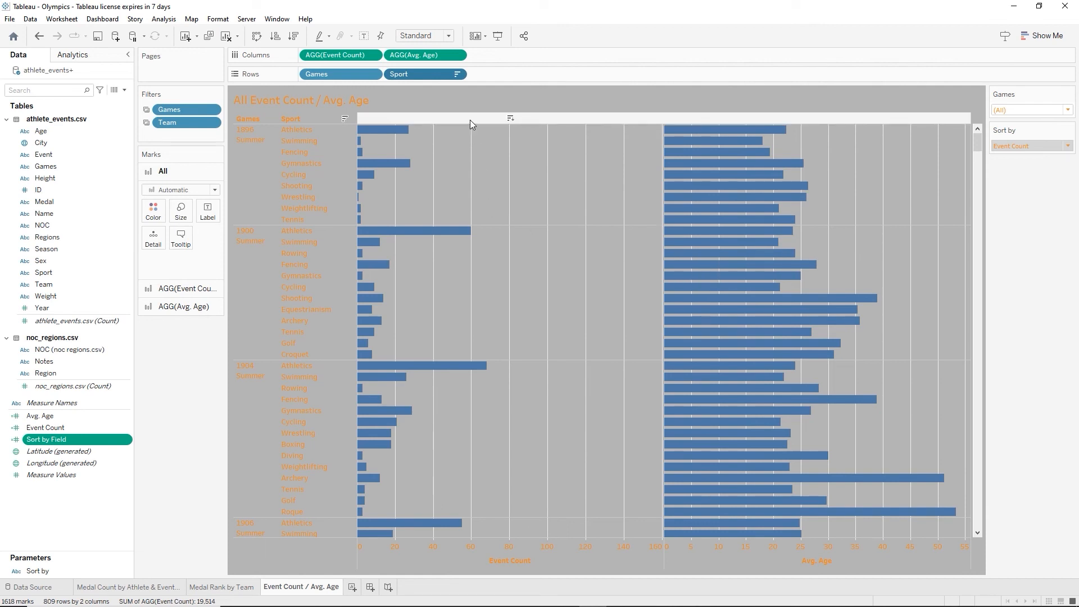
# Test the Sort by parameter on all Games by choosing Avg. Age and returning it to Event Count
pyautogui.click(1069, 147)
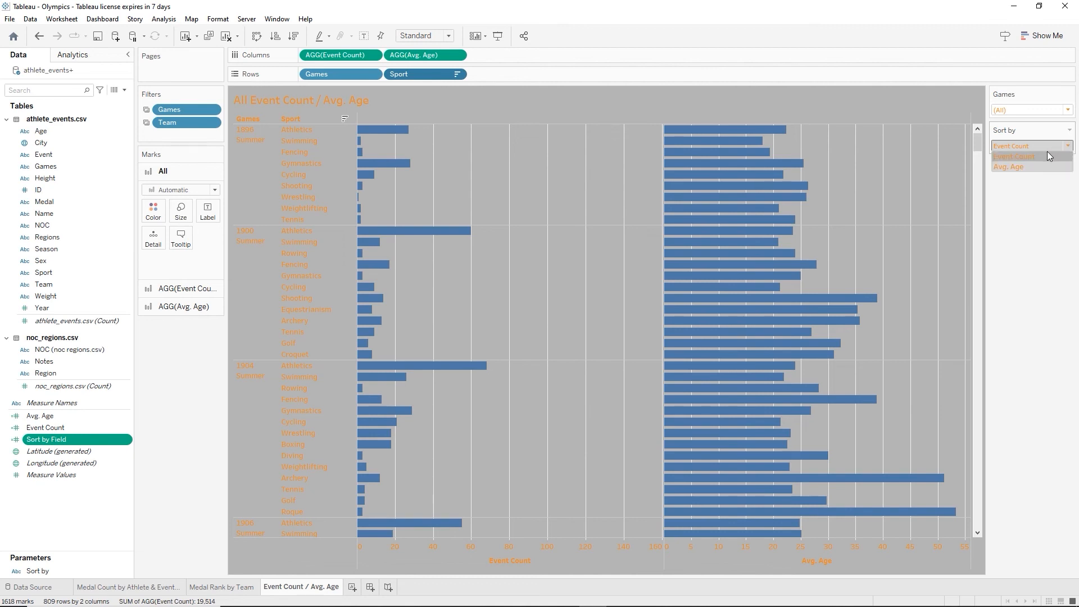
pyautogui.click(1012, 167)
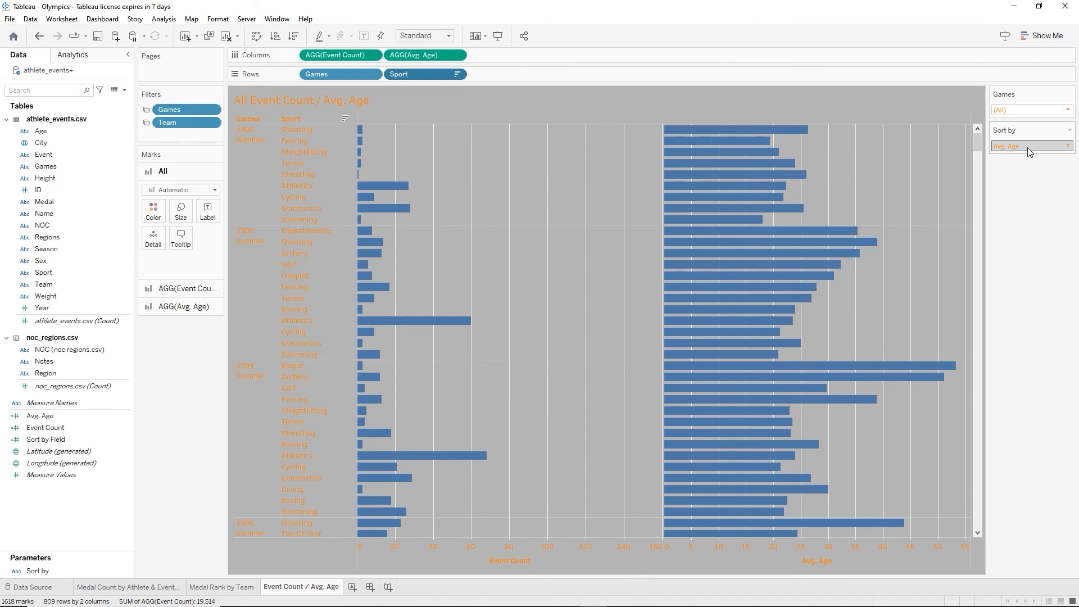
pyautogui.click(1067, 147)
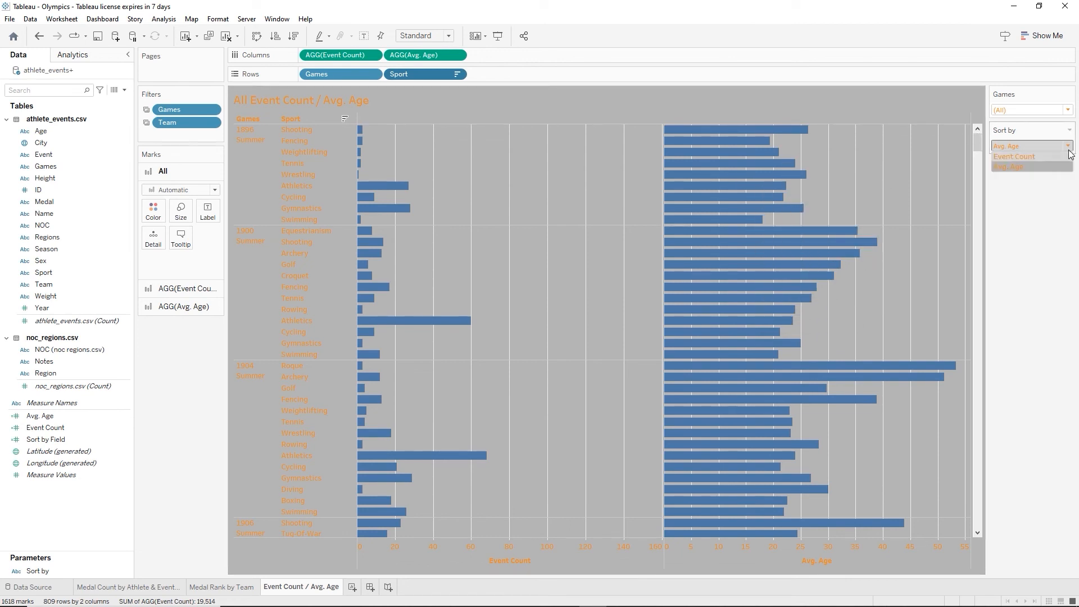
pyautogui.click(1039, 157)
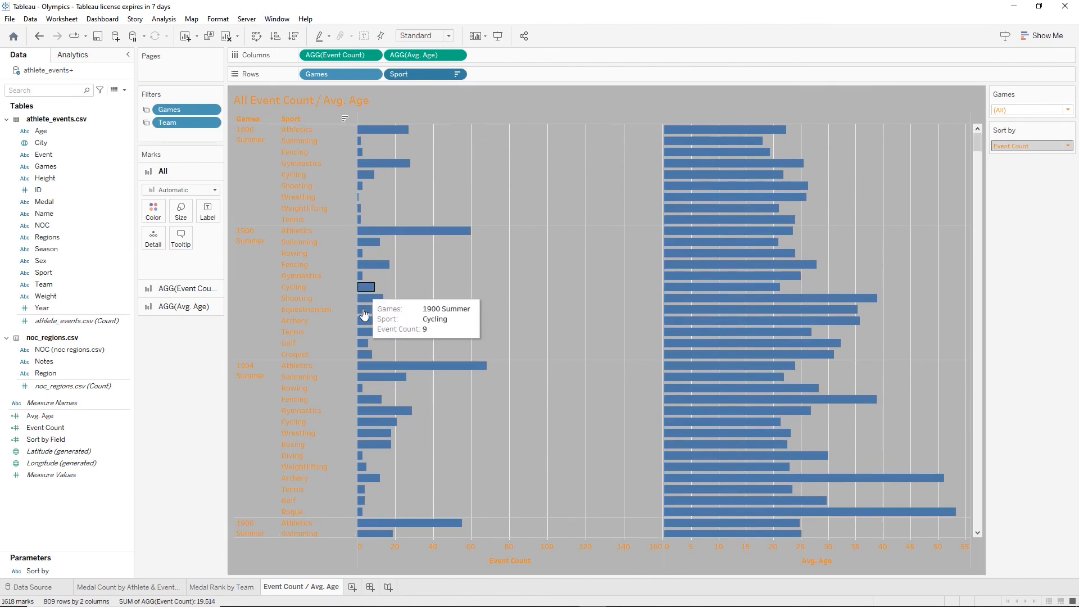
# Review the sort order and sort field settings of the Sport field
pyautogui.rightClick(442, 73)
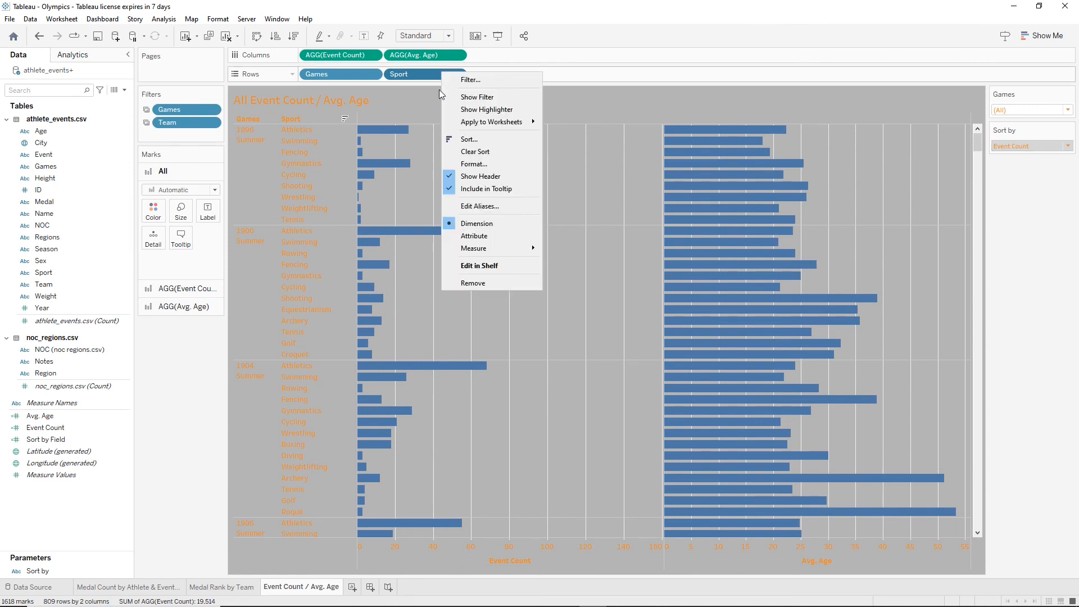
pyautogui.click(457, 139)
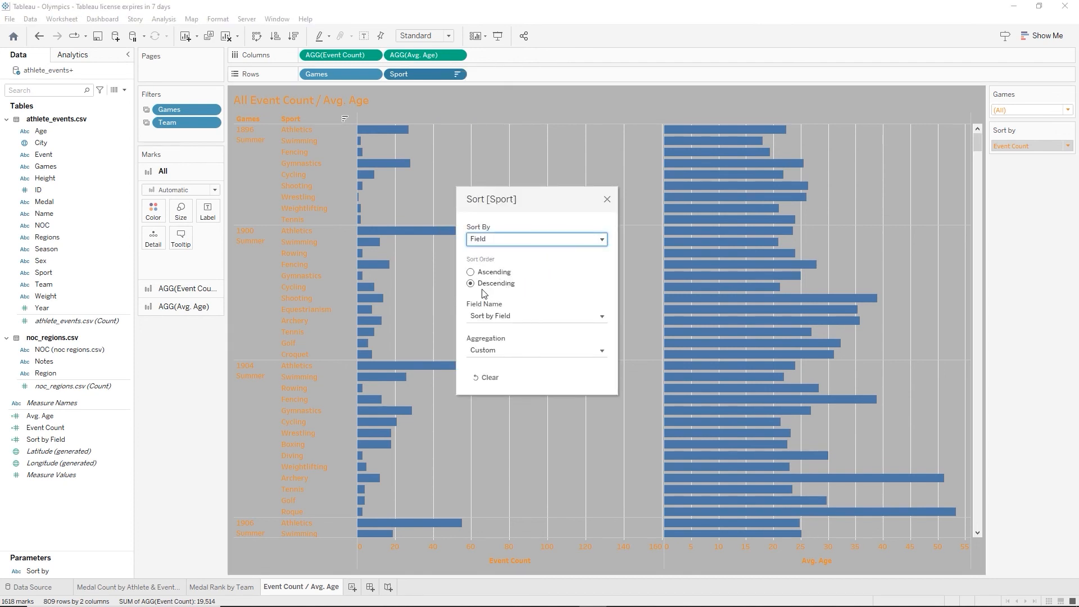
pyautogui.click(474, 273)
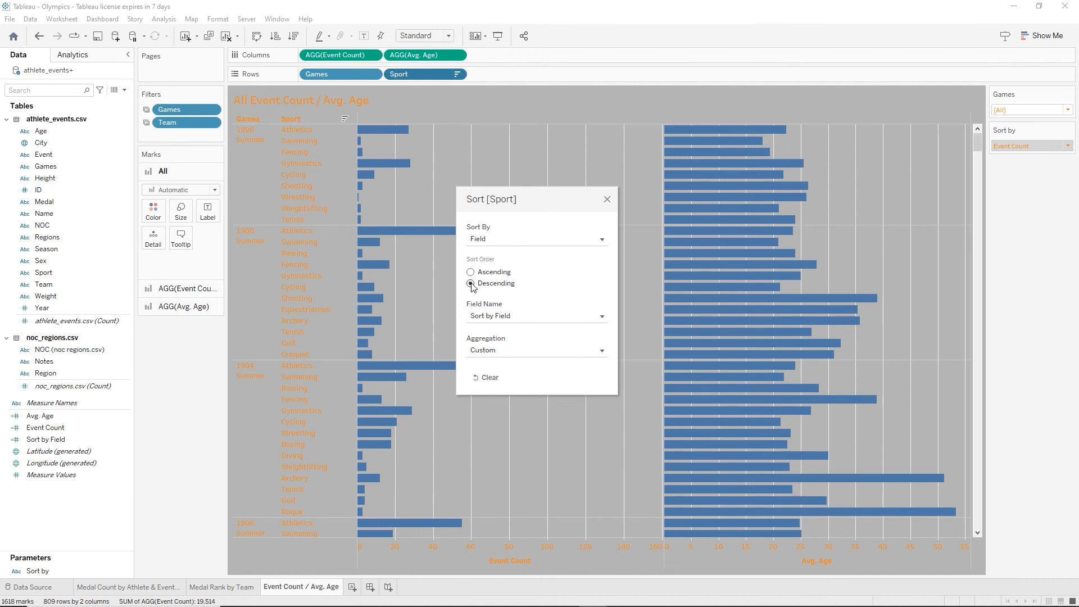
pyautogui.click(607, 200)
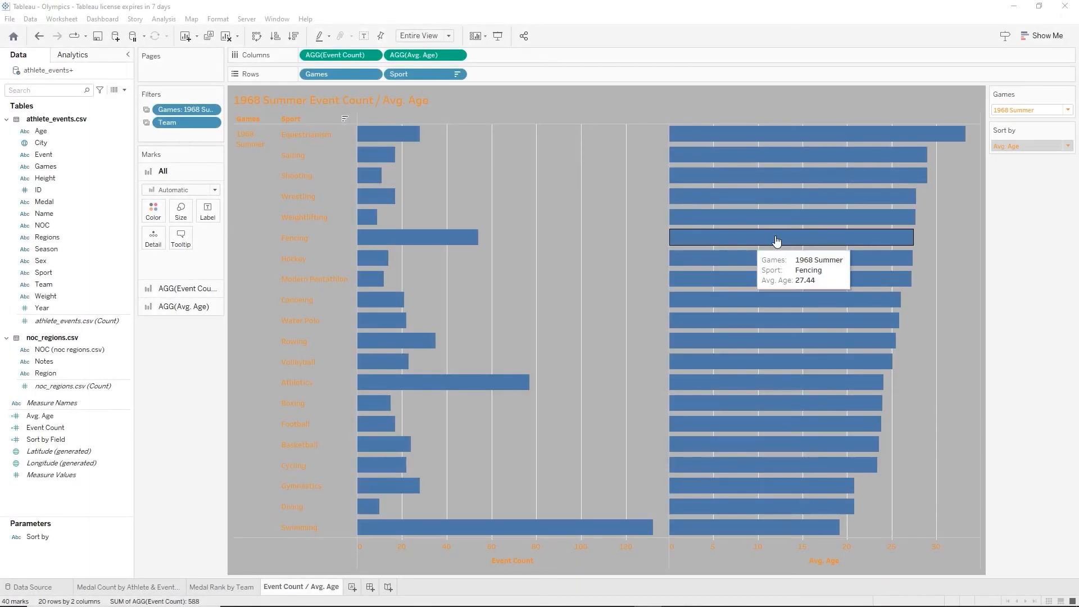
# Filter Games to 1994 Winter and 1998 Winter in place of 1968 Summer
pyautogui.click(1067, 109)
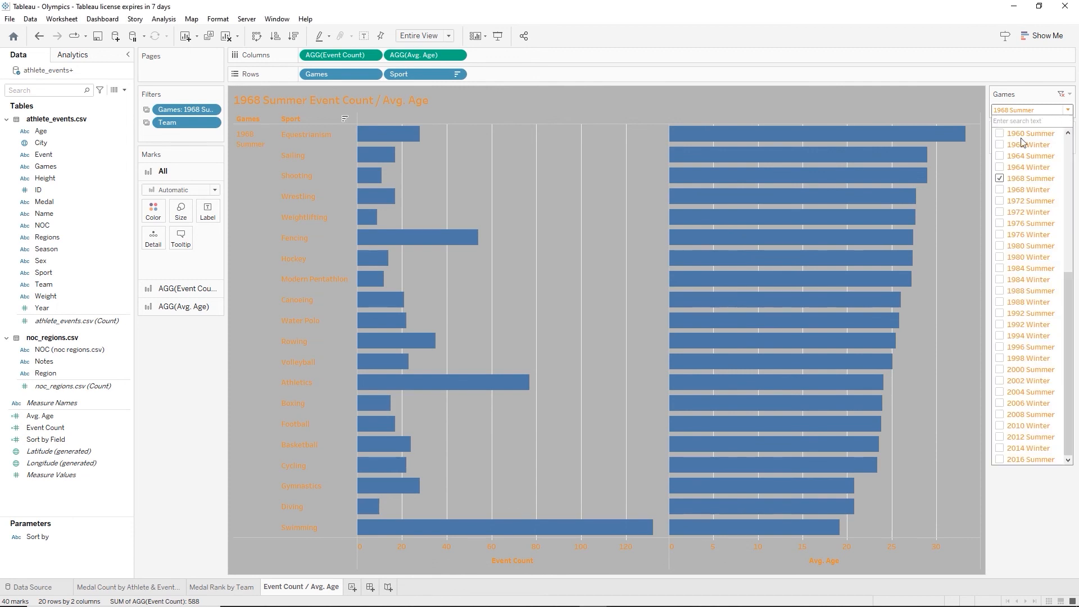
pyautogui.click(999, 179)
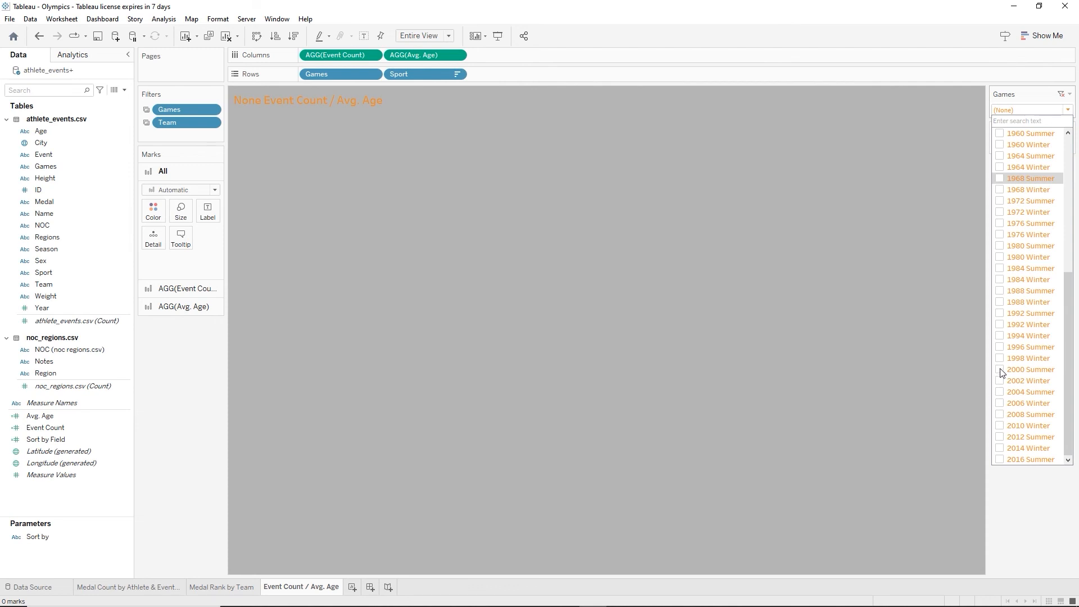
pyautogui.click(1000, 337)
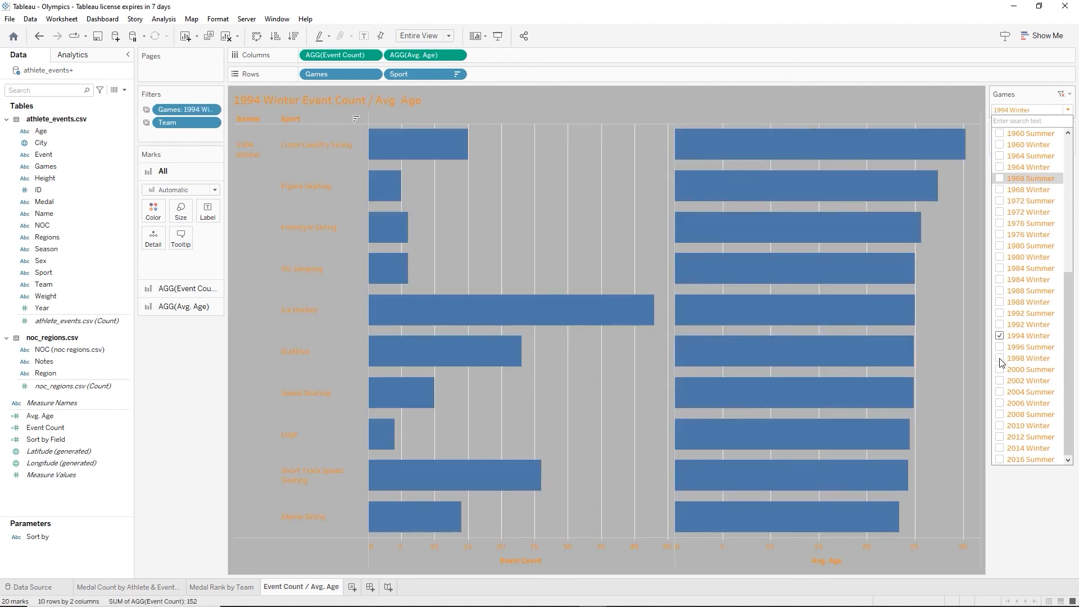
pyautogui.click(1000, 359)
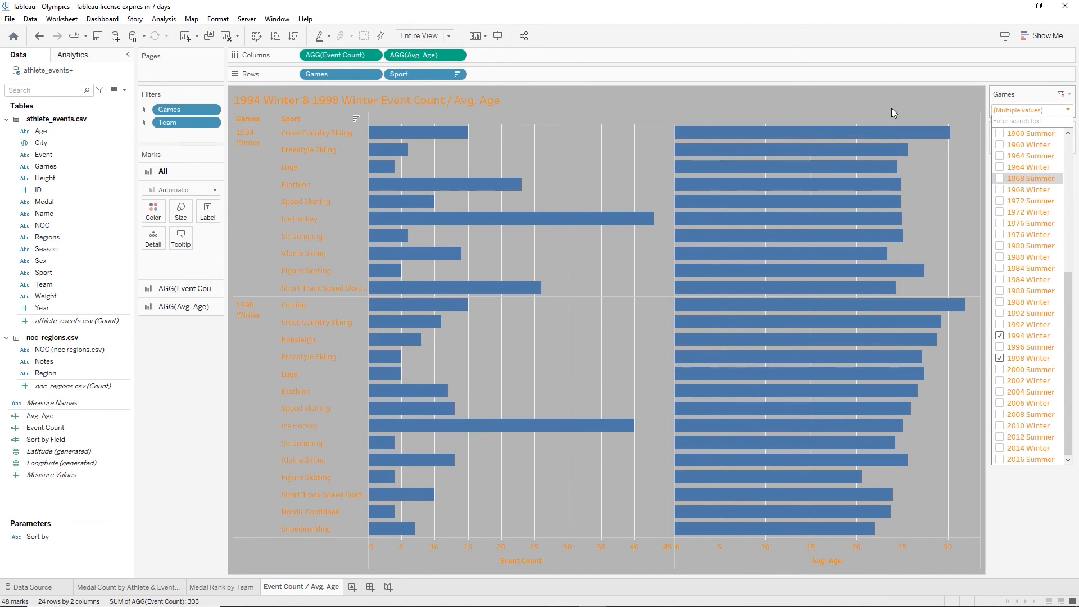
pyautogui.click(1072, 95)
pyautogui.click(1070, 94)
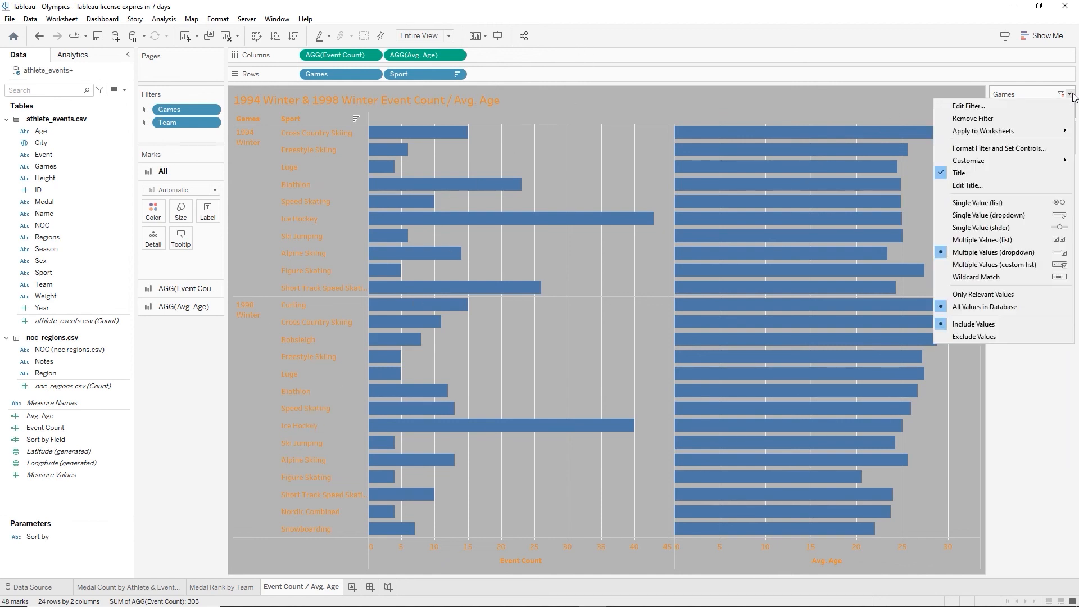
pyautogui.click(1071, 95)
pyautogui.click(1070, 94)
pyautogui.click(1070, 94)
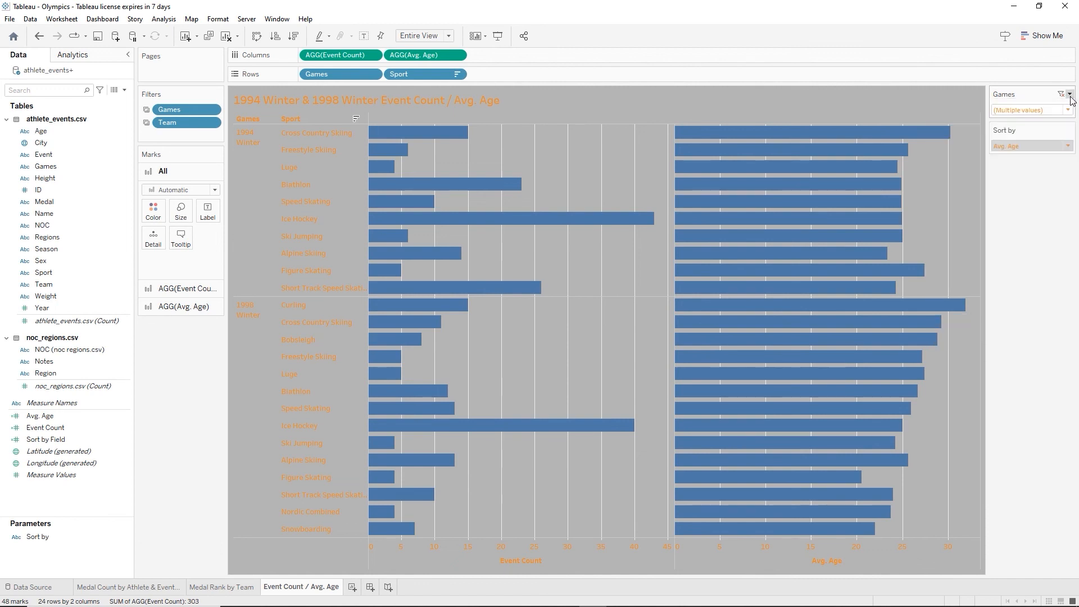
pyautogui.click(1070, 94)
pyautogui.click(909, 67)
# Test the Sort by parameter on the two Winter Games by choosing Event Count and returning it to Avg. Age
pyautogui.click(1068, 147)
pyautogui.click(1036, 157)
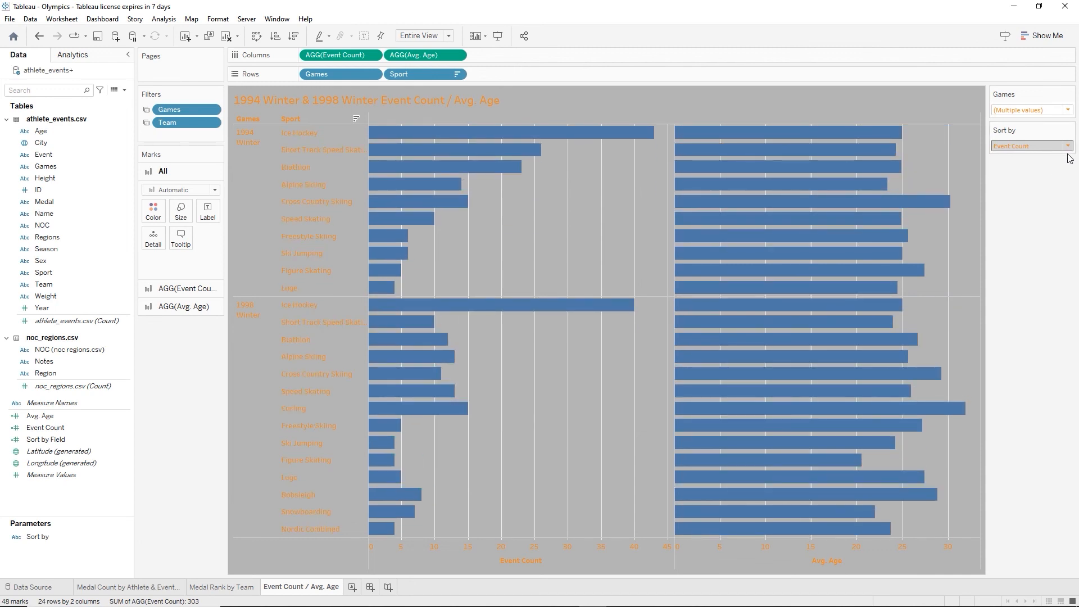
pyautogui.click(1069, 147)
pyautogui.click(1023, 169)
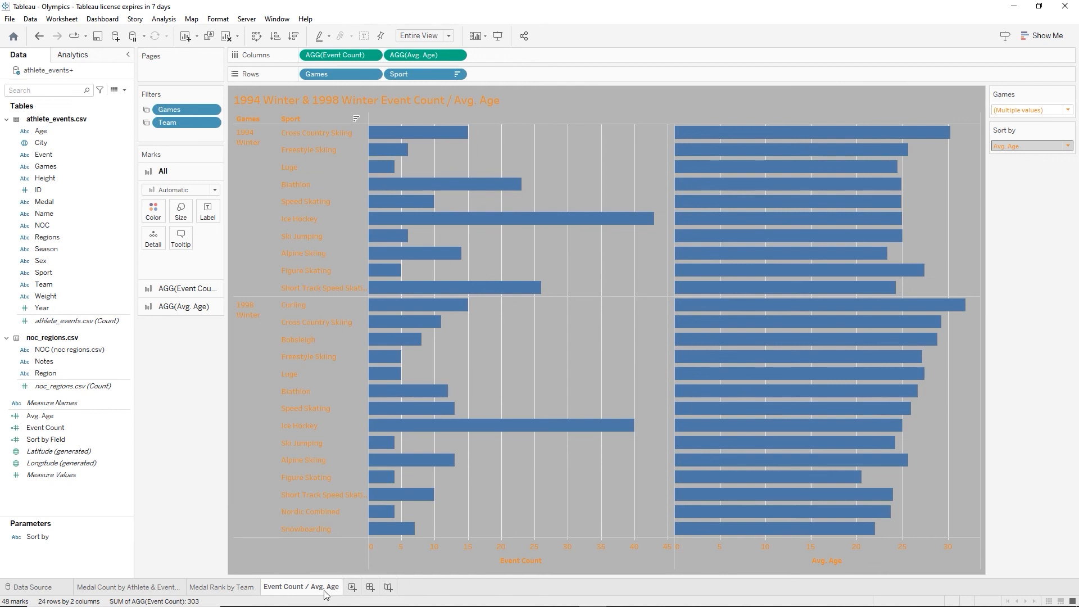
# Create a new blank dashboard in the workbook
pyautogui.moveTo(325, 594)
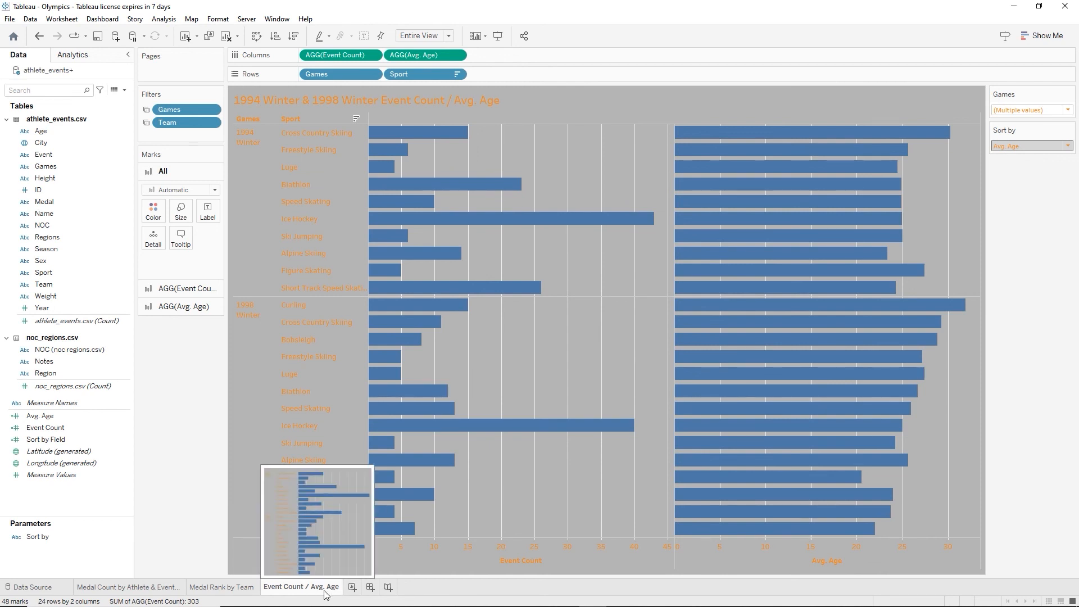
pyautogui.click(370, 589)
pyautogui.moveTo(331, 604)
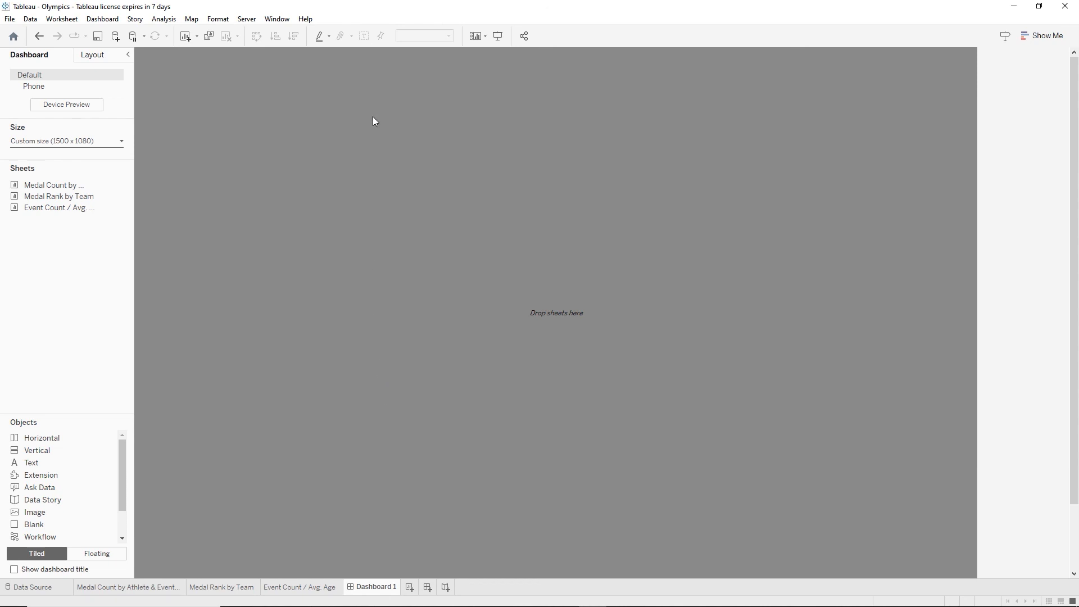
pyautogui.click(217, 19)
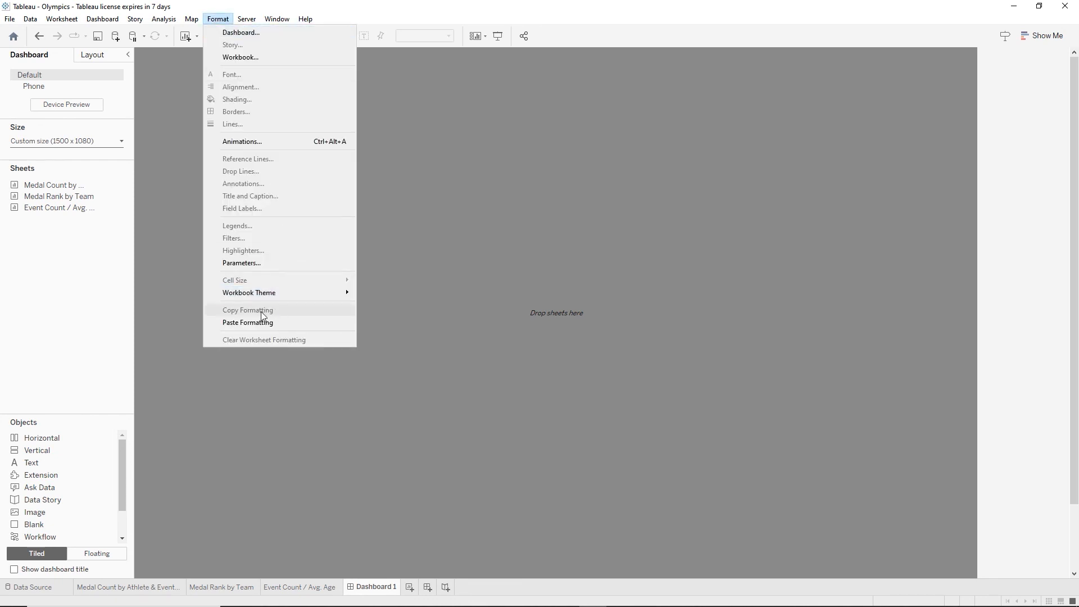
pyautogui.click(214, 459)
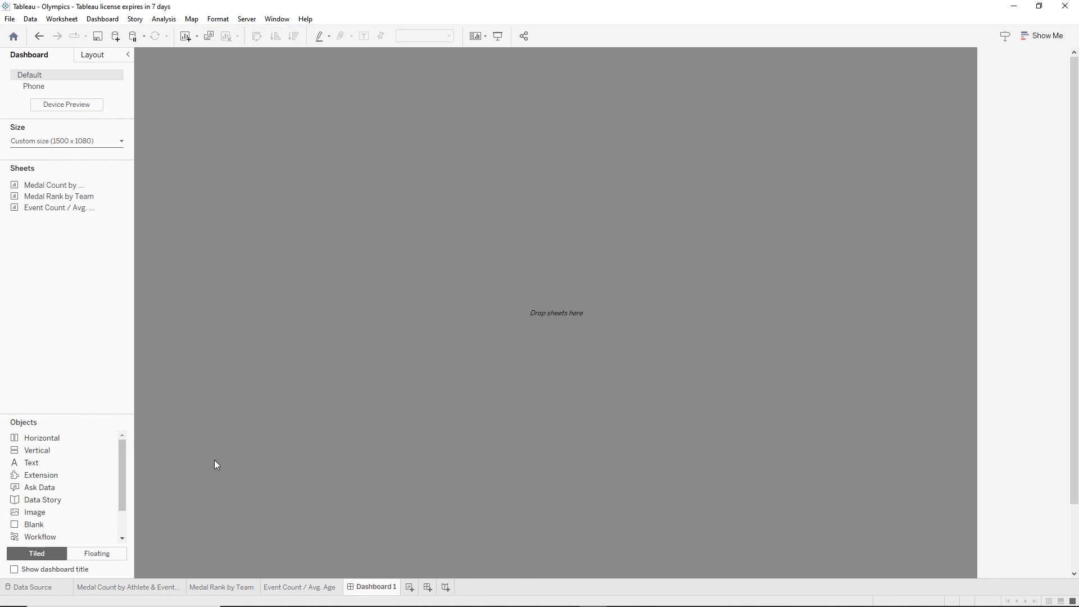
pyautogui.click(223, 20)
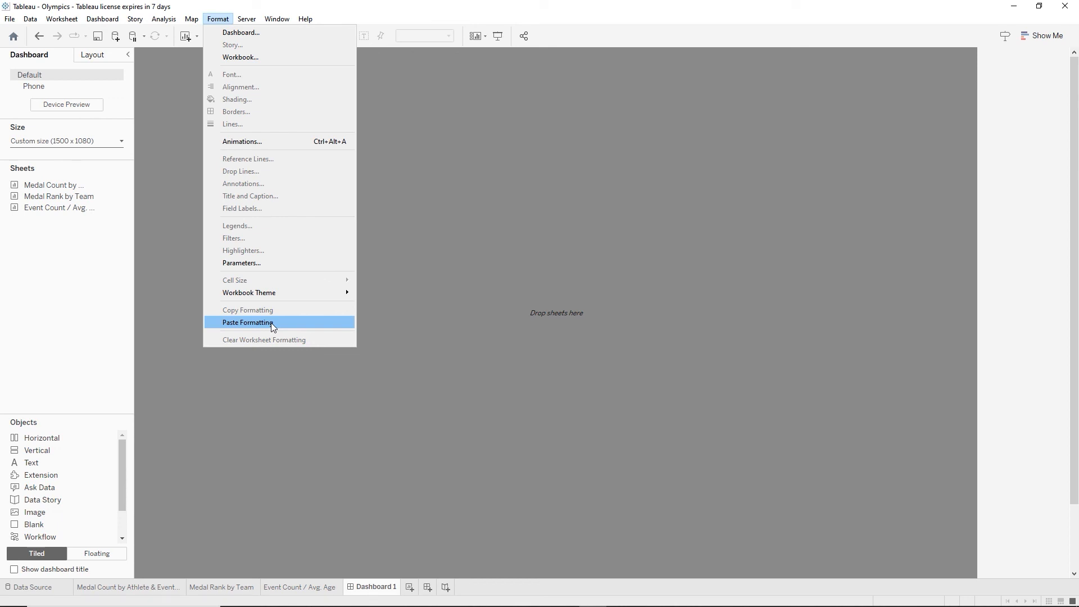
pyautogui.click(390, 246)
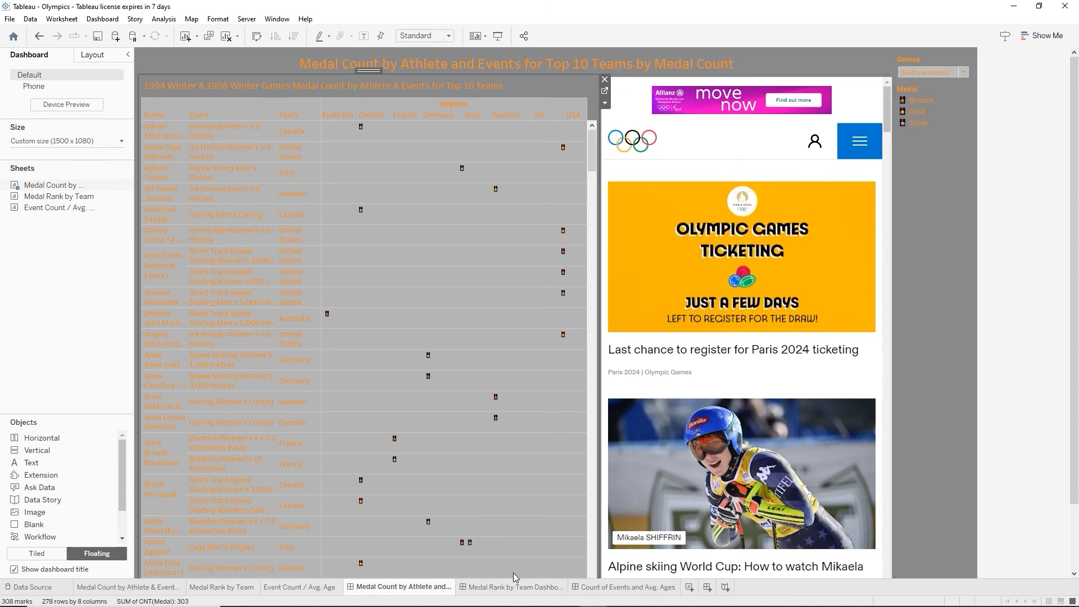
# Review the Medal Rank by Team dashboard and the Count of Events and Avg. Ages dashboard
pyautogui.click(500, 587)
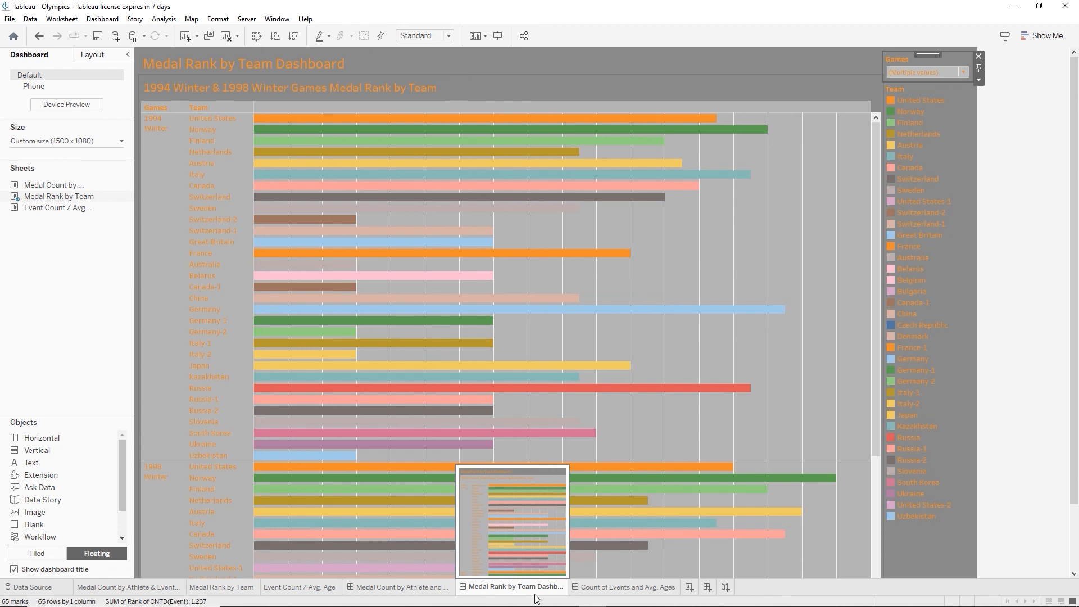
pyautogui.click(588, 591)
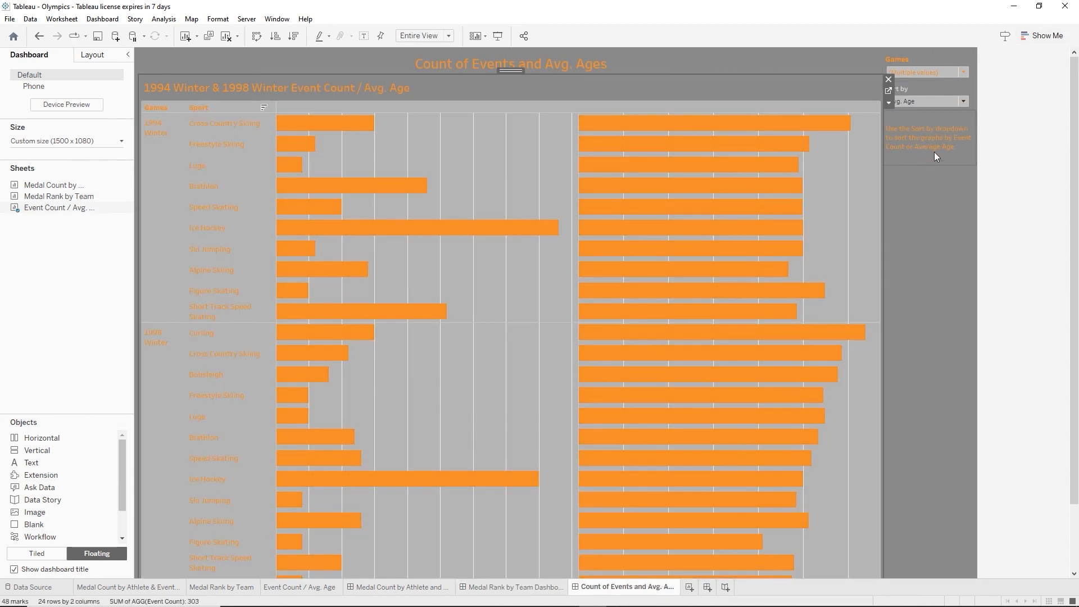
pyautogui.click(906, 169)
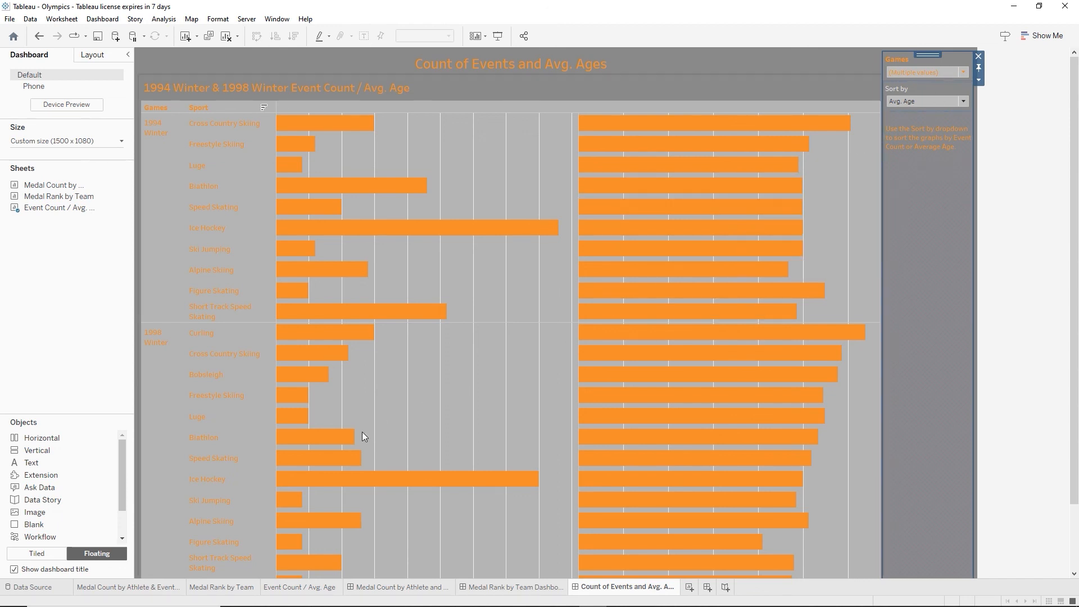
# Exclude the Event Count / Avg. Age worksheet from the worksheets that share the Medal Count sheet's Games filter
pyautogui.click(87, 589)
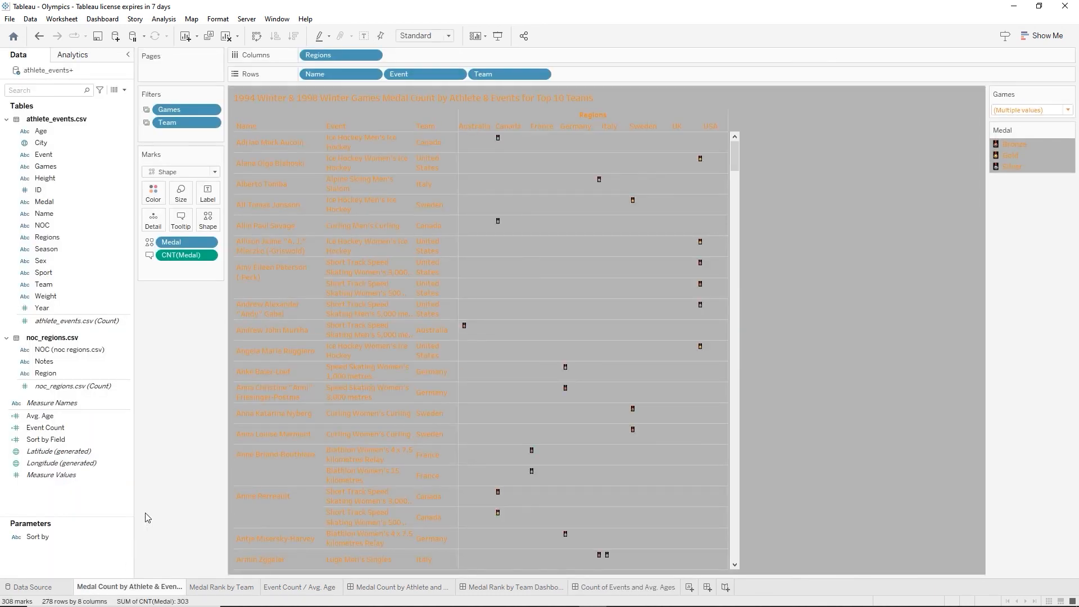
pyautogui.rightClick(170, 113)
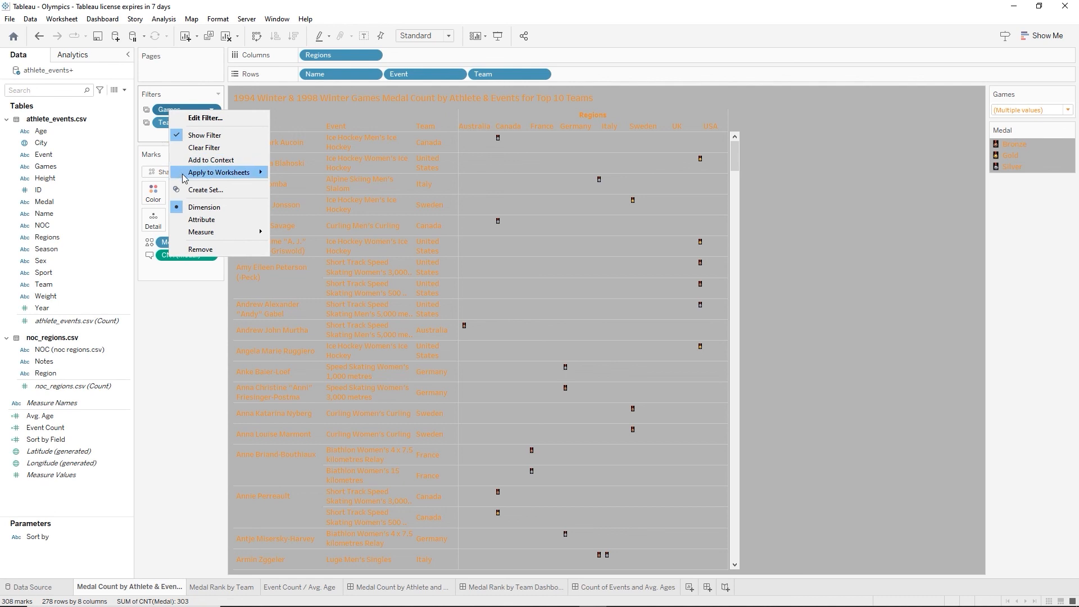
pyautogui.moveTo(185, 179)
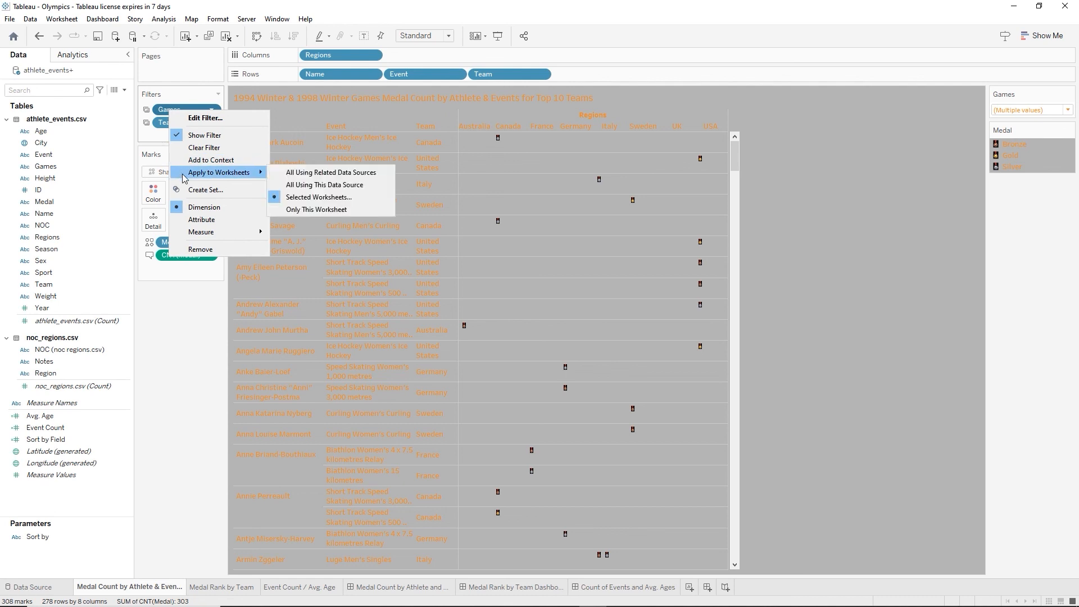
pyautogui.click(295, 198)
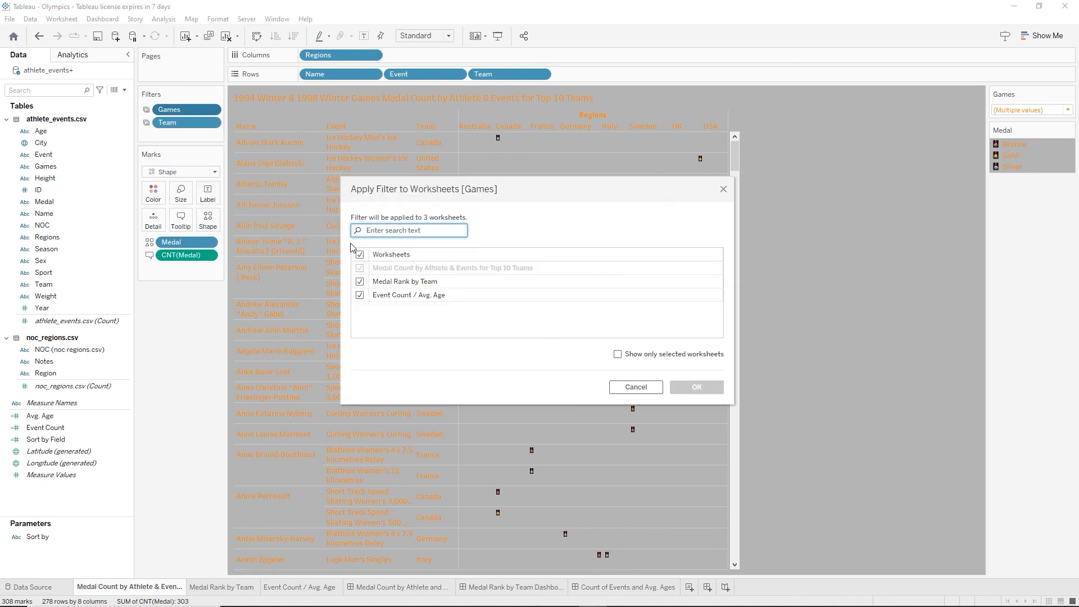
pyautogui.click(359, 296)
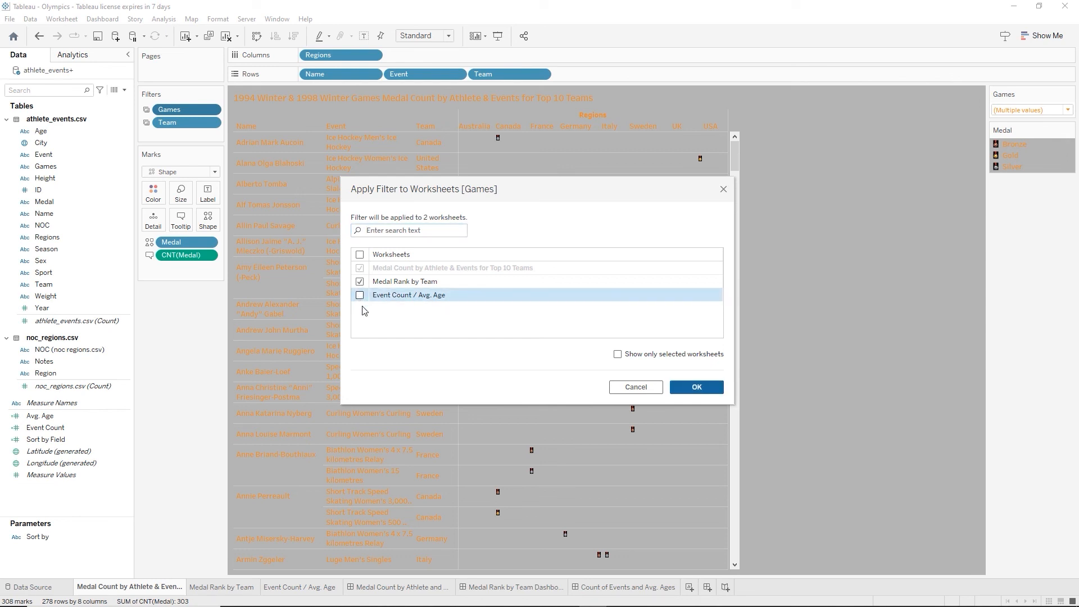
pyautogui.click(701, 393)
# Add a separate Games filter that uses all values to the Event Count / Avg. Age worksheet
pyautogui.click(623, 586)
pyautogui.click(329, 587)
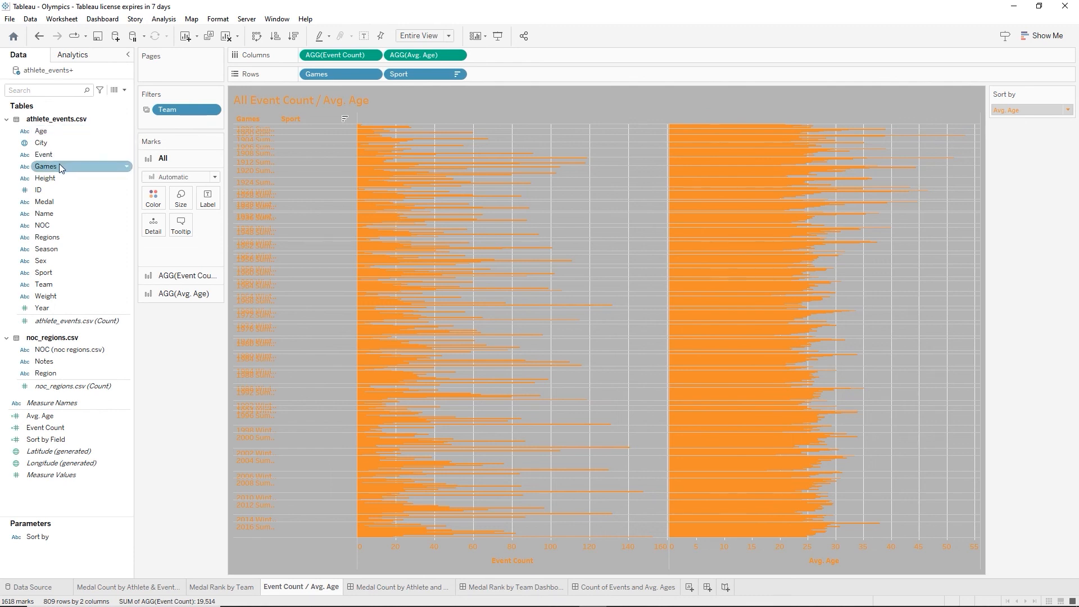
pyautogui.moveTo(59, 164); pyautogui.dragTo(167, 117)
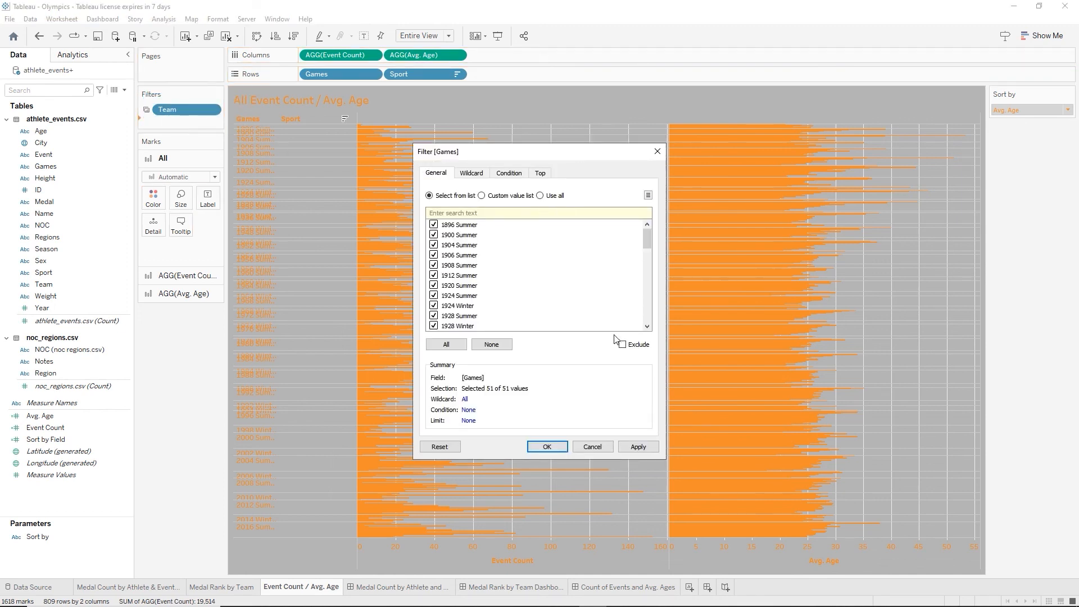
pyautogui.click(539, 195)
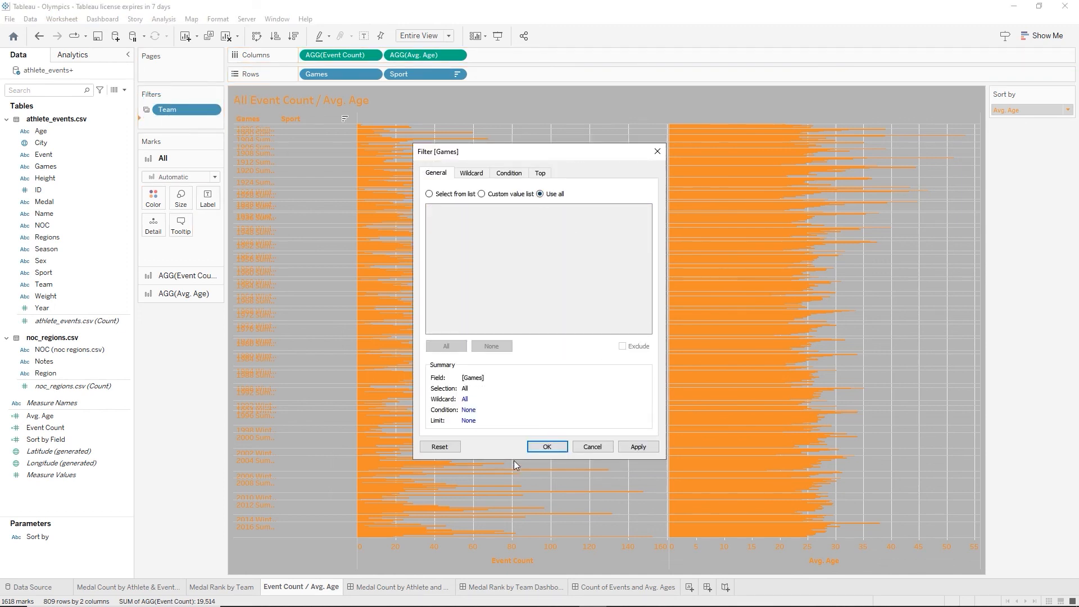
pyautogui.click(534, 448)
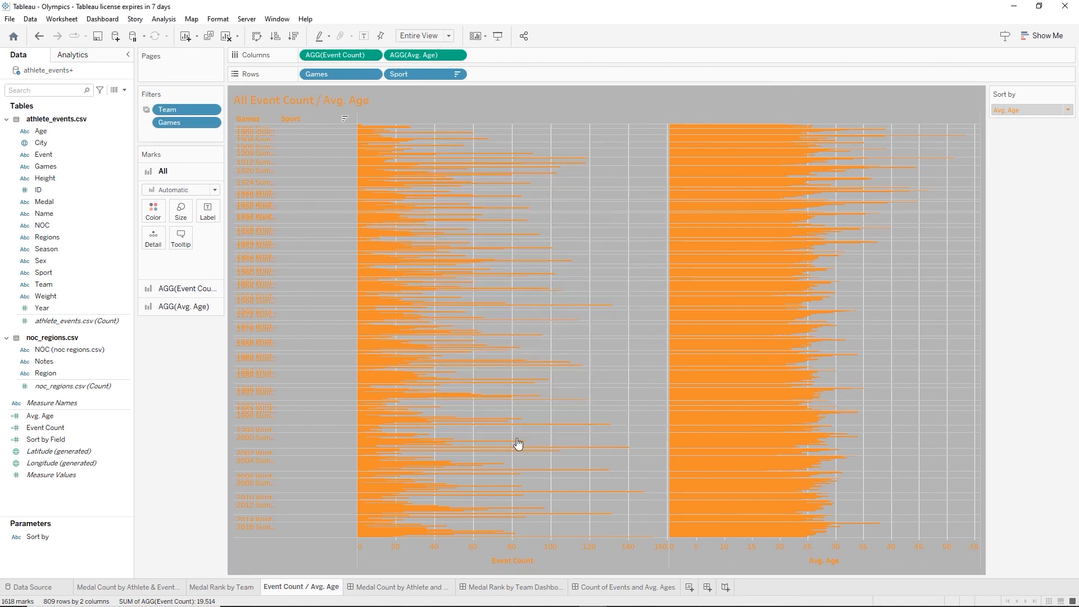
# Show the Games filter on the Event Count / Avg. Age worksheet as a multiple values dropdown
pyautogui.rightClick(196, 123)
pyautogui.click(232, 147)
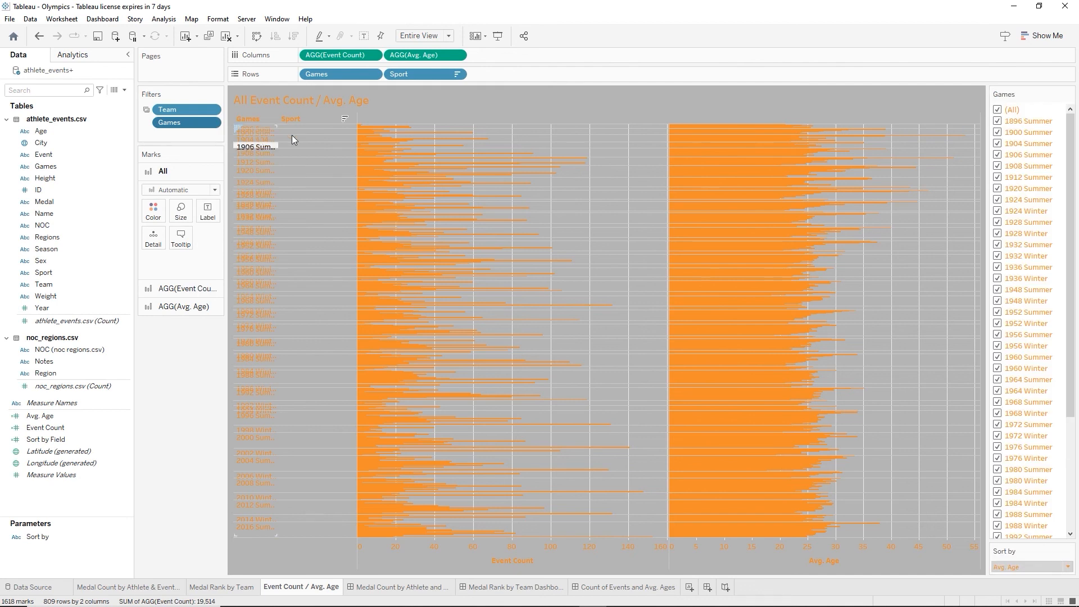
pyautogui.click(1069, 93)
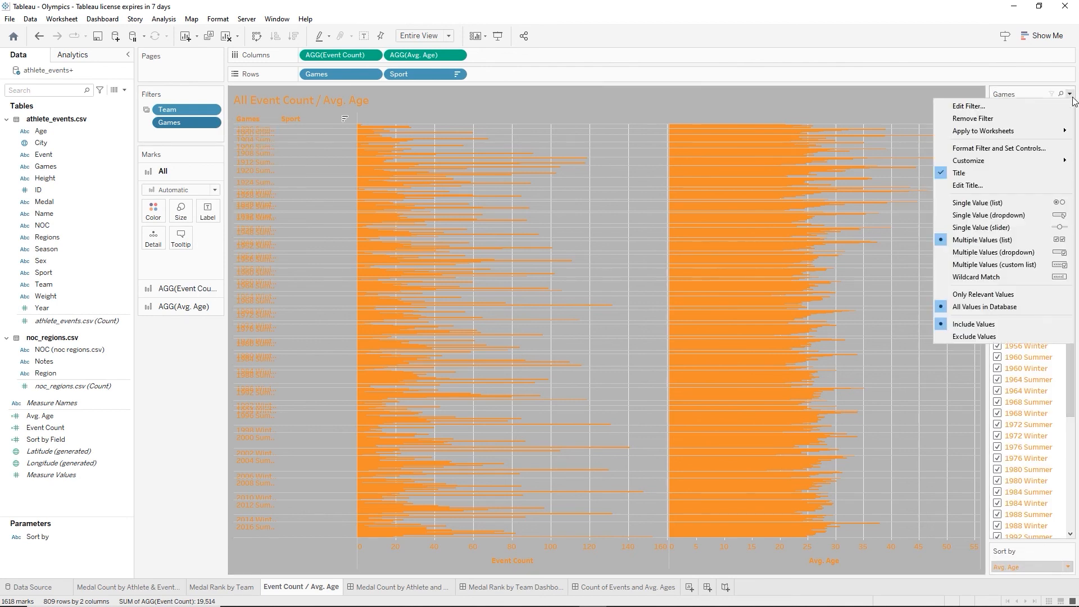
pyautogui.click(994, 258)
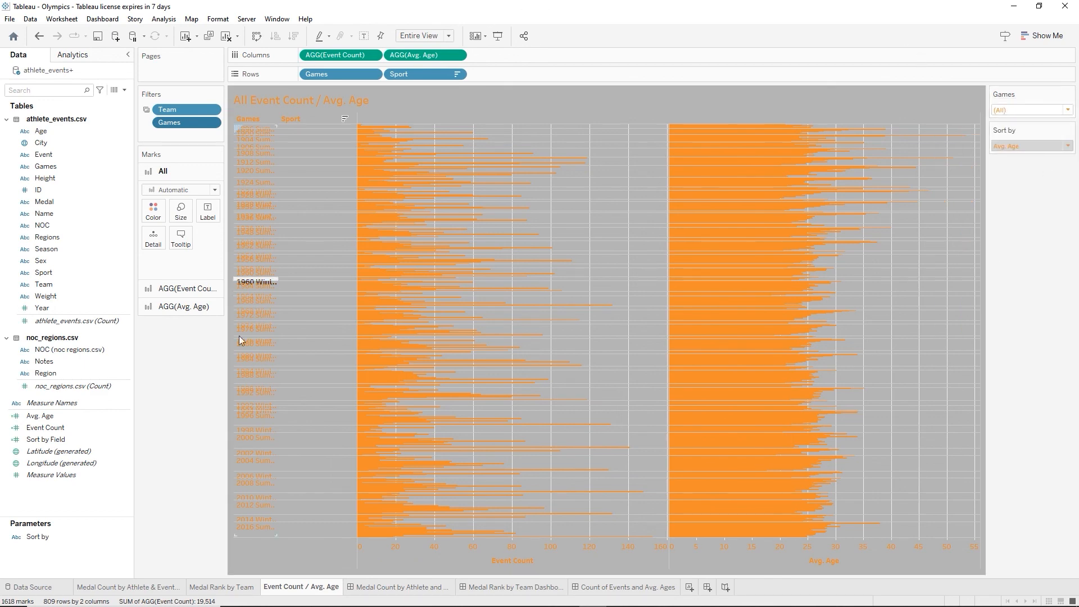
# Set the Games filter on the Medal Count by Athlete & Events worksheet to (All)
pyautogui.click(108, 587)
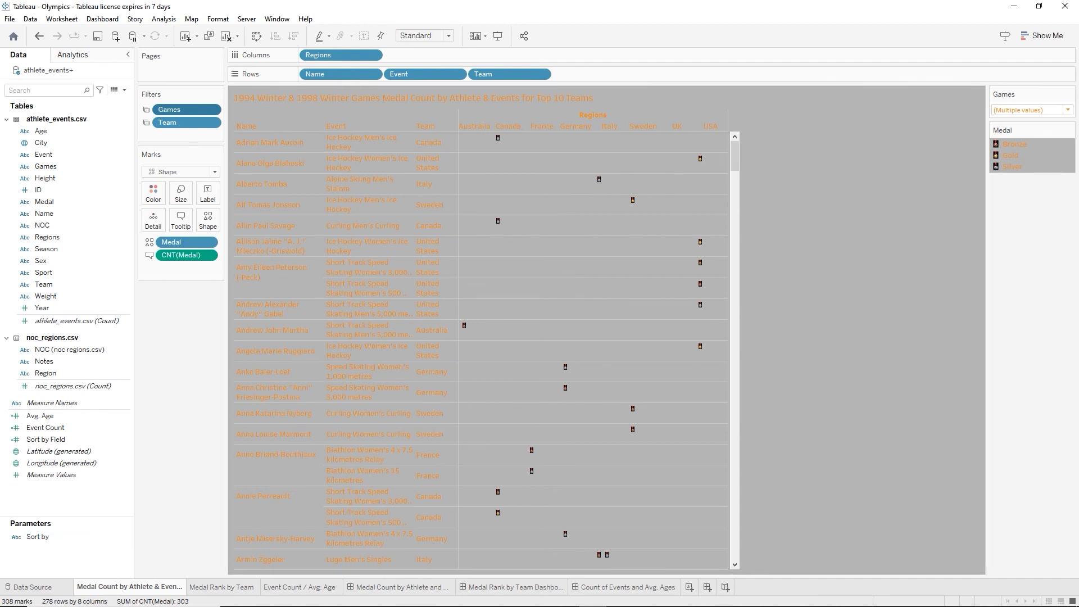
pyautogui.click(1069, 93)
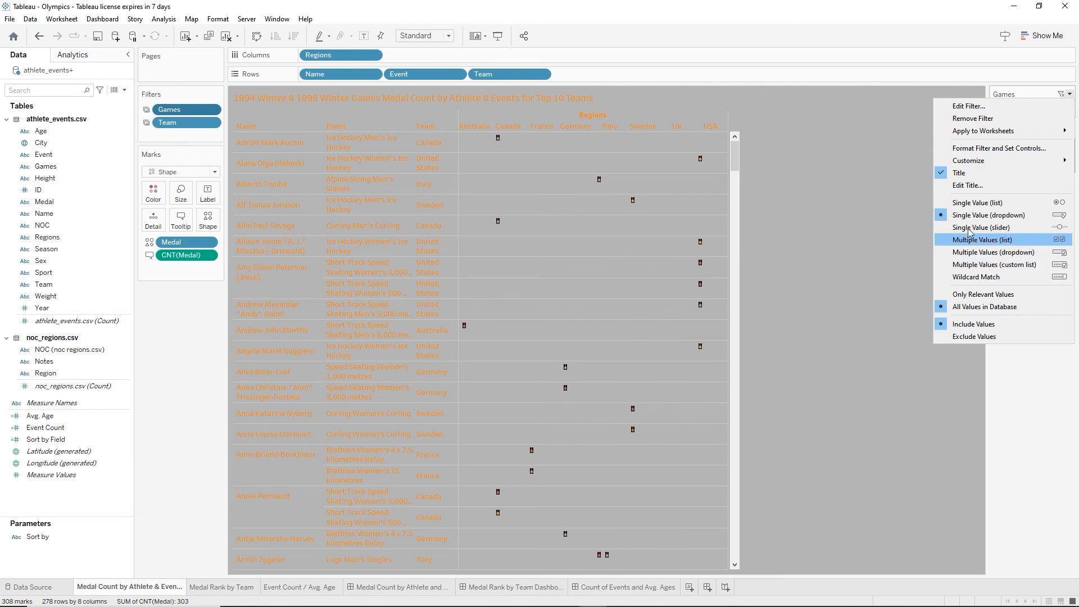
pyautogui.click(1011, 365)
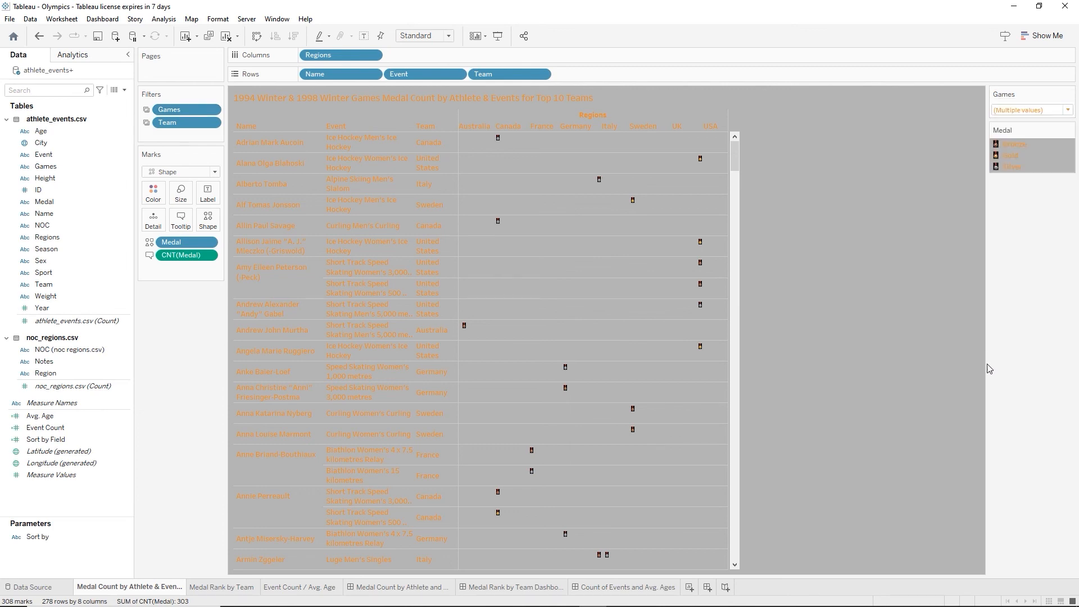
pyautogui.click(228, 588)
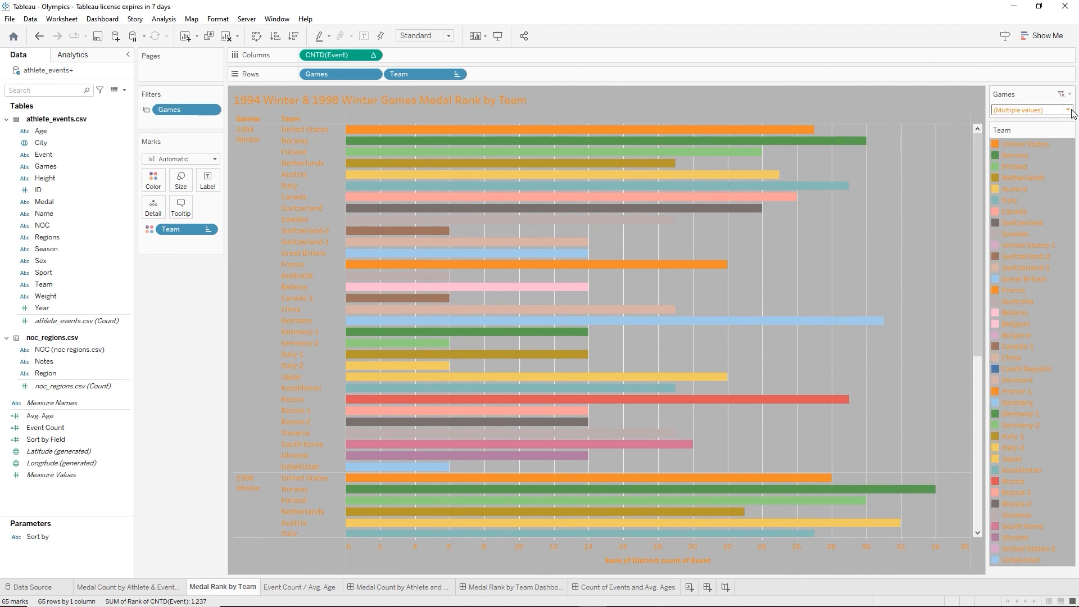
pyautogui.click(161, 587)
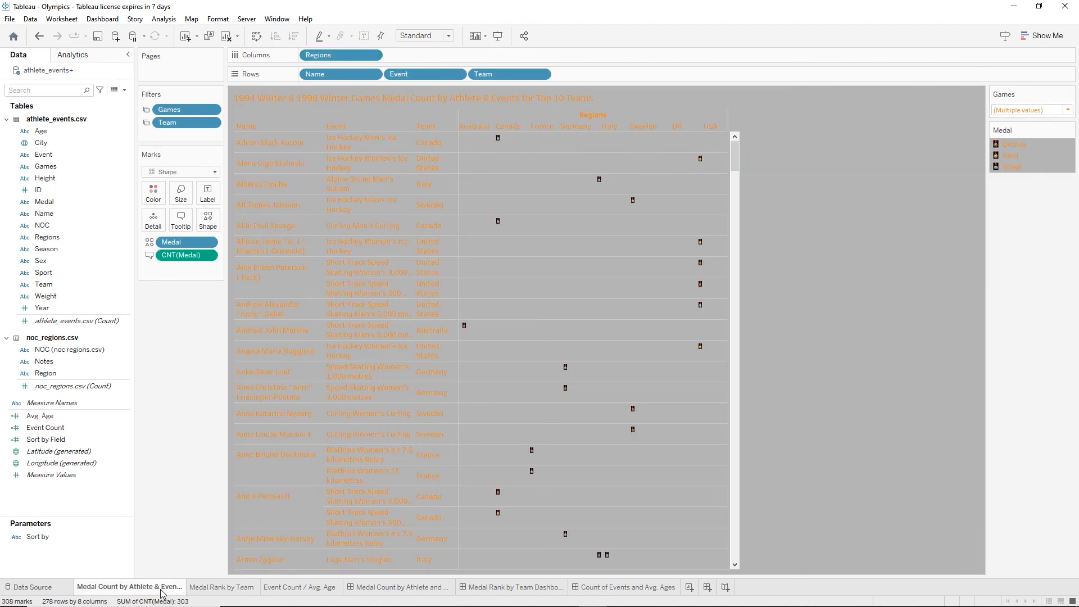
pyautogui.click(1068, 110)
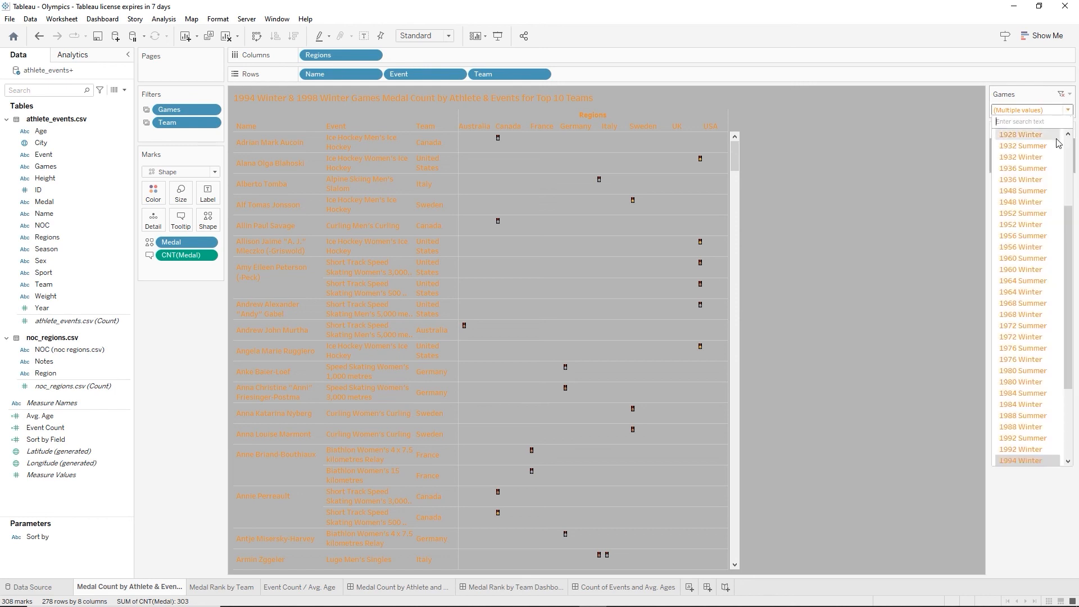
pyautogui.scroll(-4, 1054, 141)
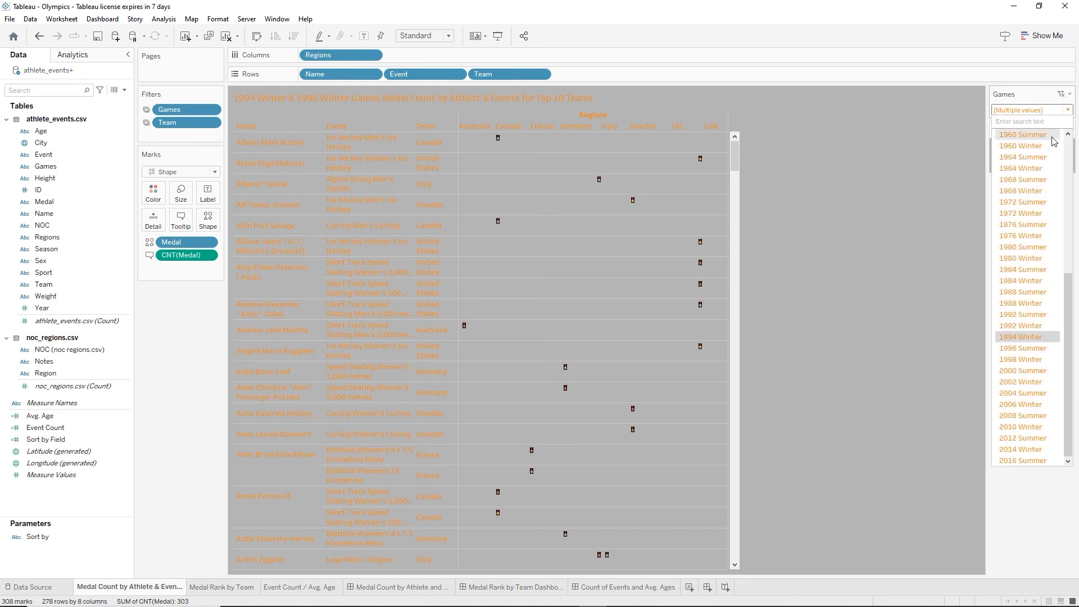
pyautogui.scroll(8, 1053, 142)
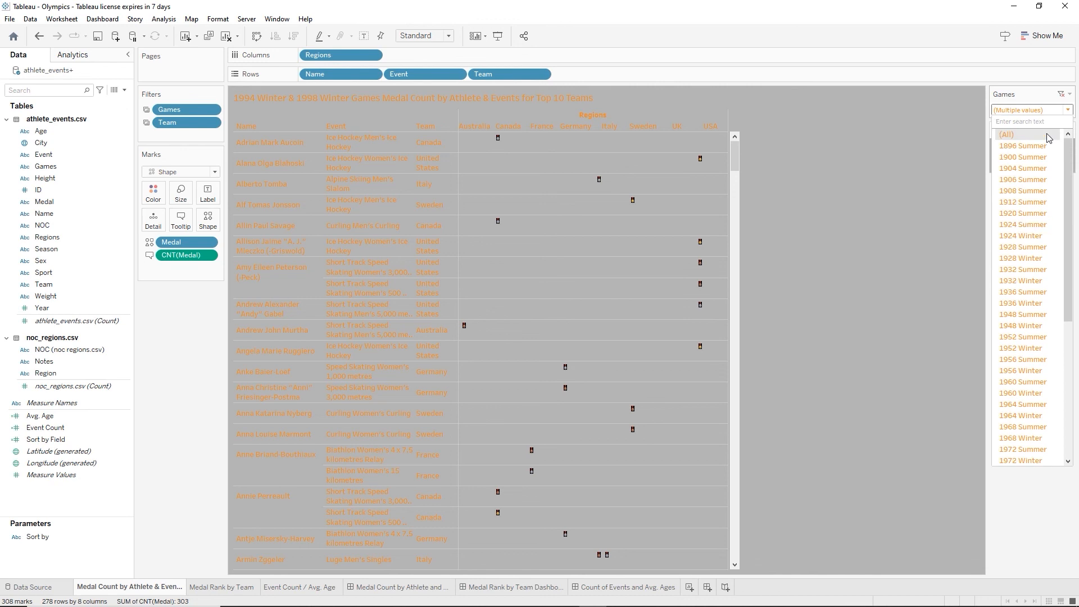
pyautogui.click(1068, 94)
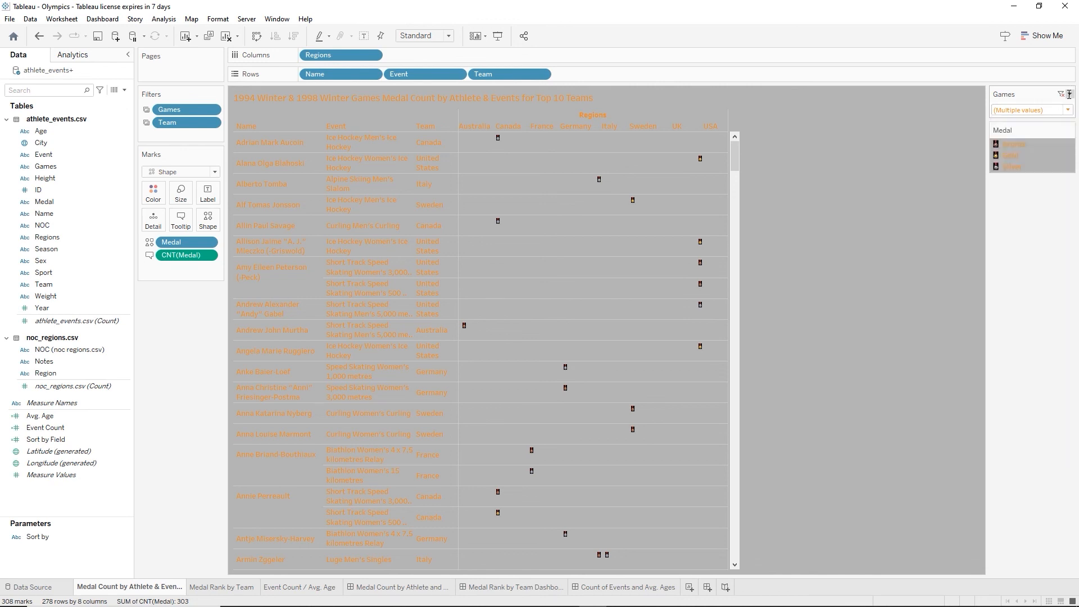
pyautogui.click(980, 72)
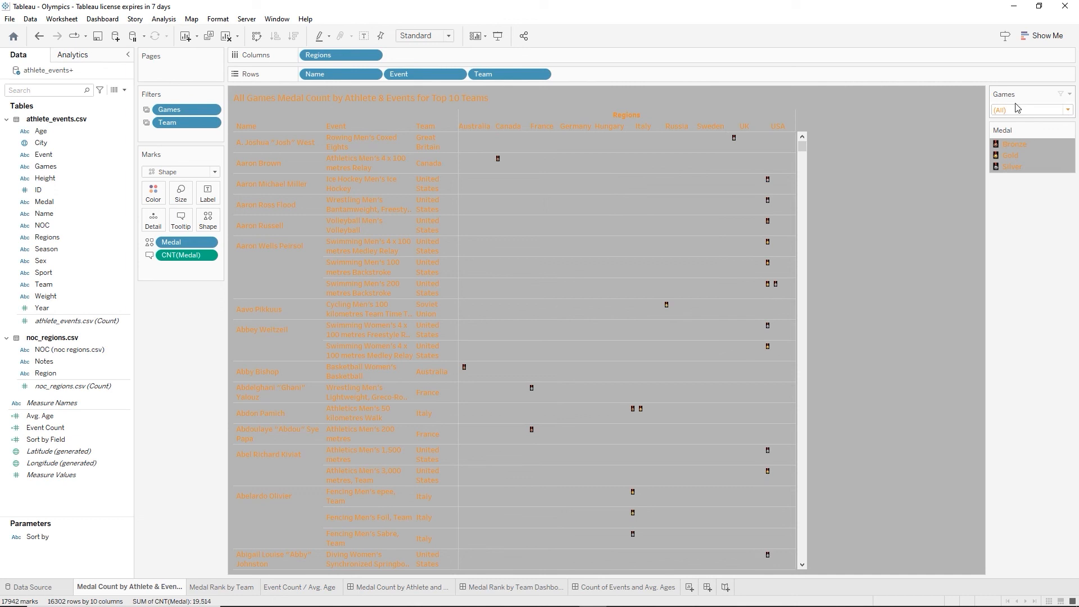
# Check the Games filter's options on the Medal Count by Athlete & Events worksheet and view the Medal Rank by Team worksheet
pyautogui.click(1066, 109)
pyautogui.click(1071, 96)
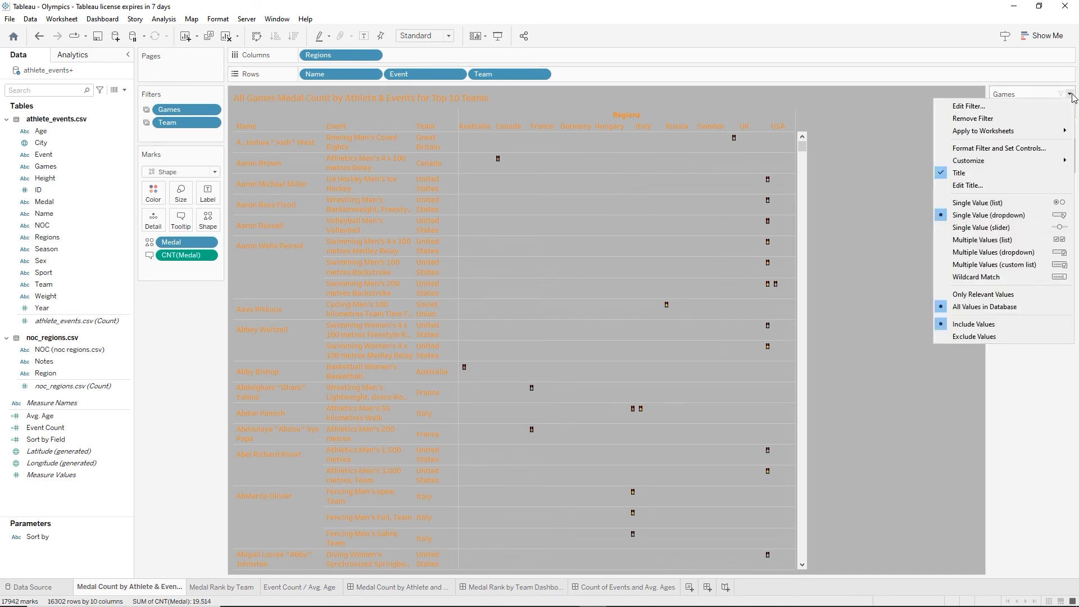
pyautogui.click(1008, 401)
pyautogui.click(221, 589)
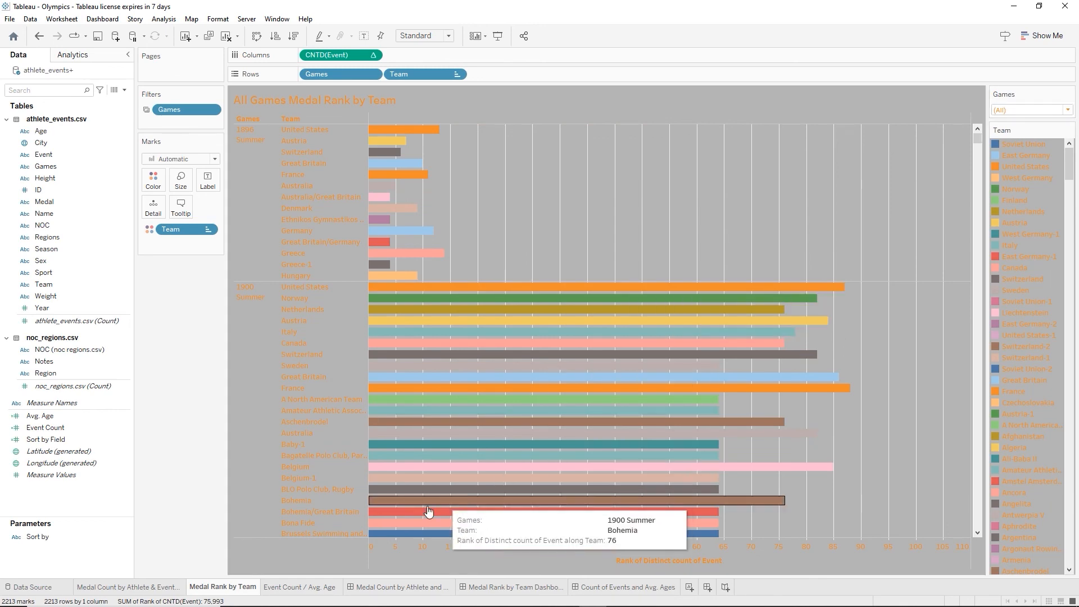
# Limit the Games filter on the Event Count / Avg. Age worksheet to 1976 Summer and 1976 Winter
pyautogui.click(300, 587)
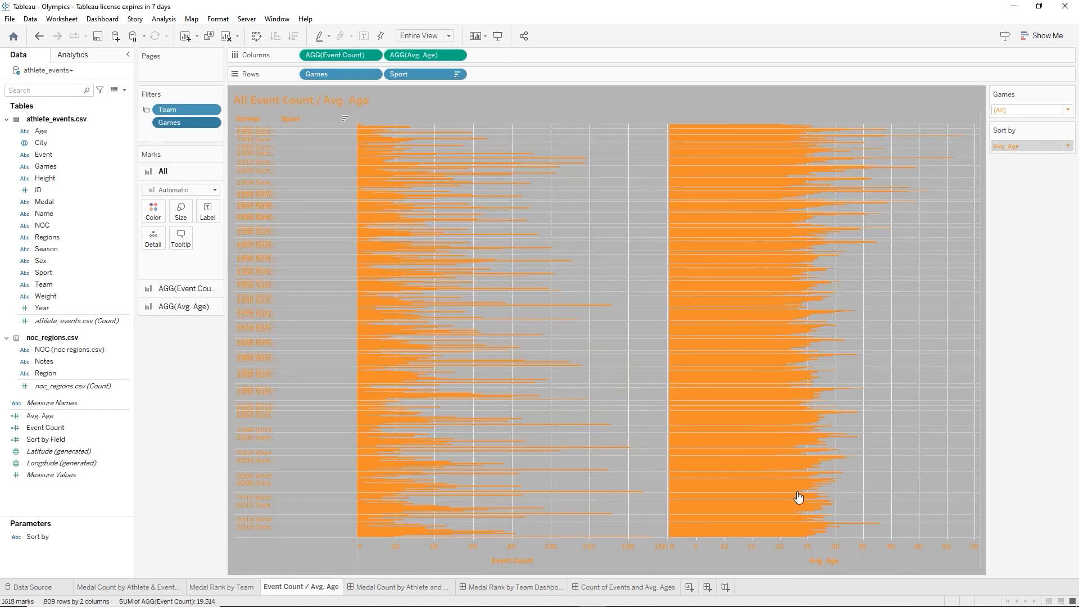
pyautogui.click(1068, 112)
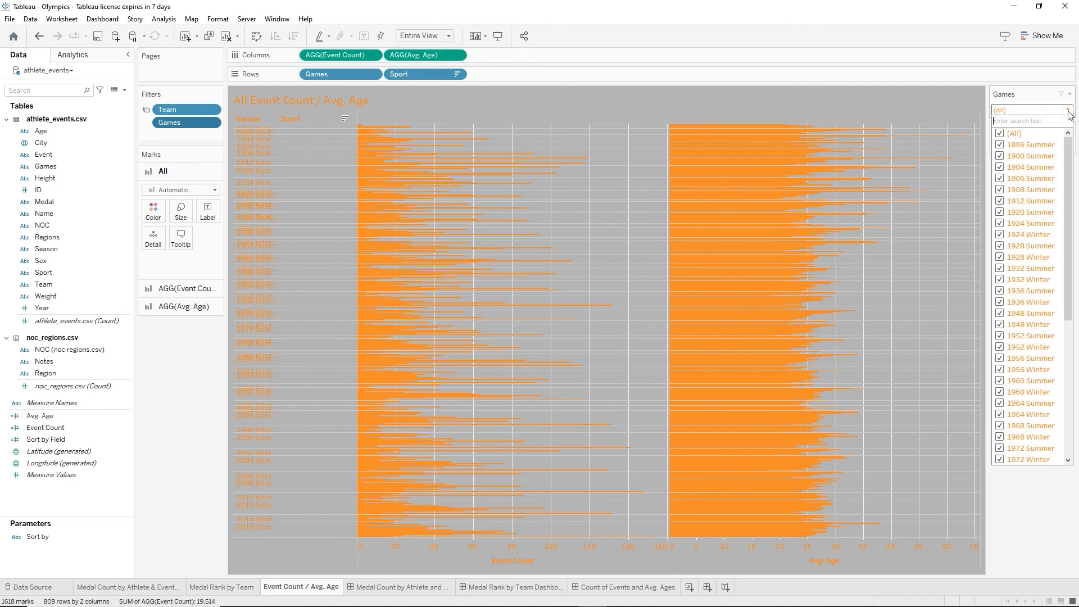
pyautogui.click(1068, 111)
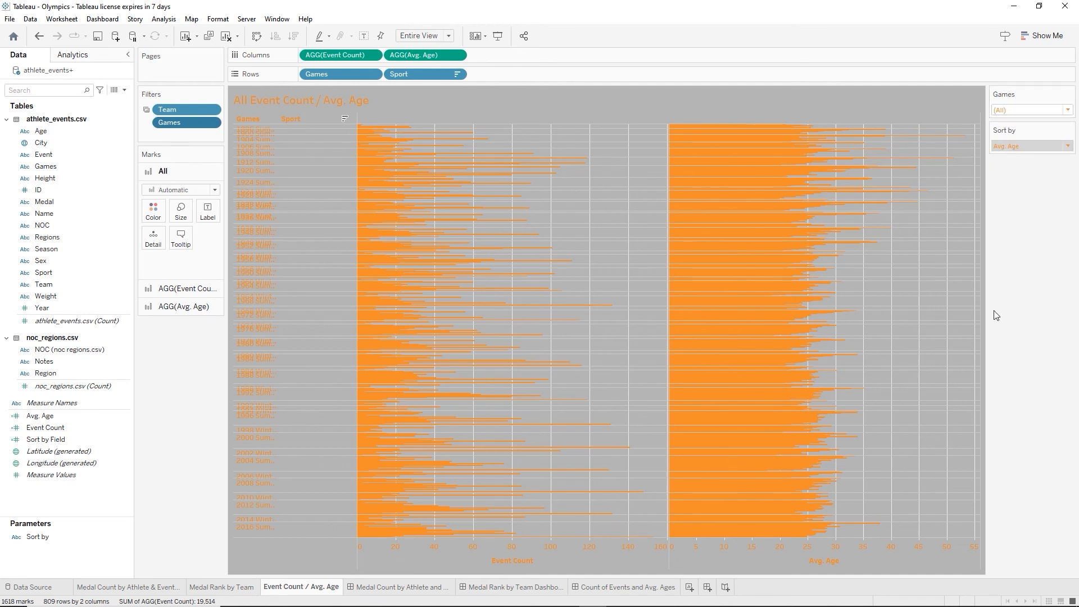
pyautogui.click(1068, 111)
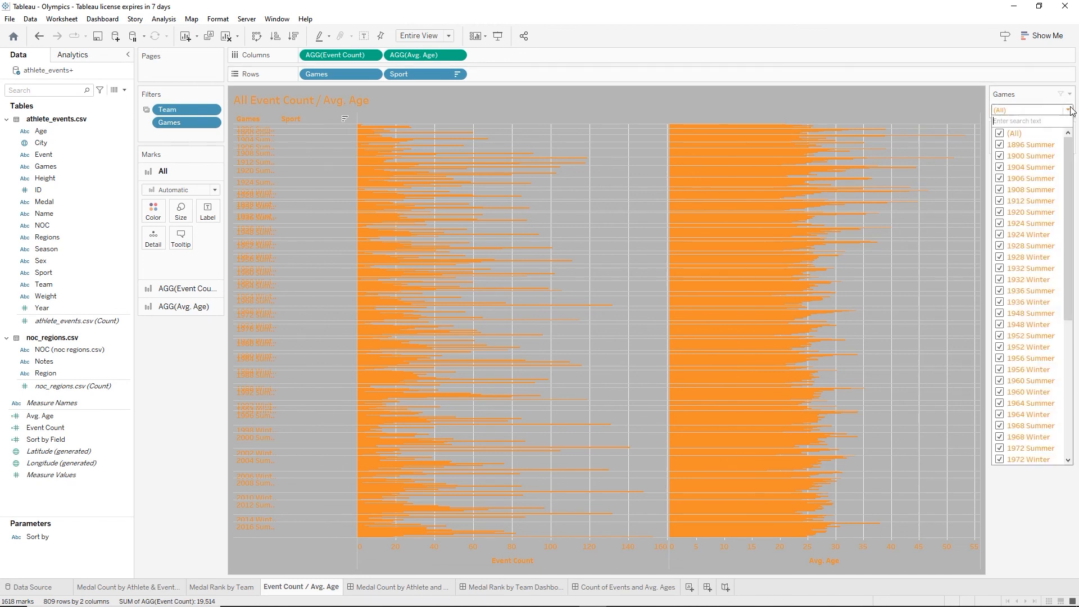
pyautogui.click(1003, 135)
pyautogui.scroll(-10, 1061, 336)
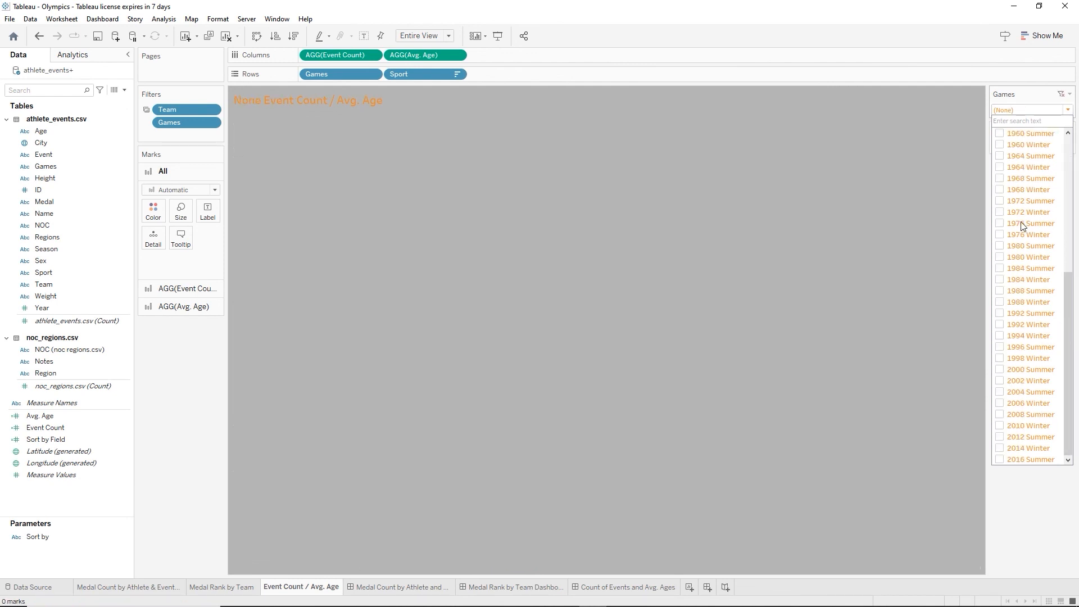
pyautogui.scroll(2, 1023, 227)
pyautogui.scroll(-1, 1012, 253)
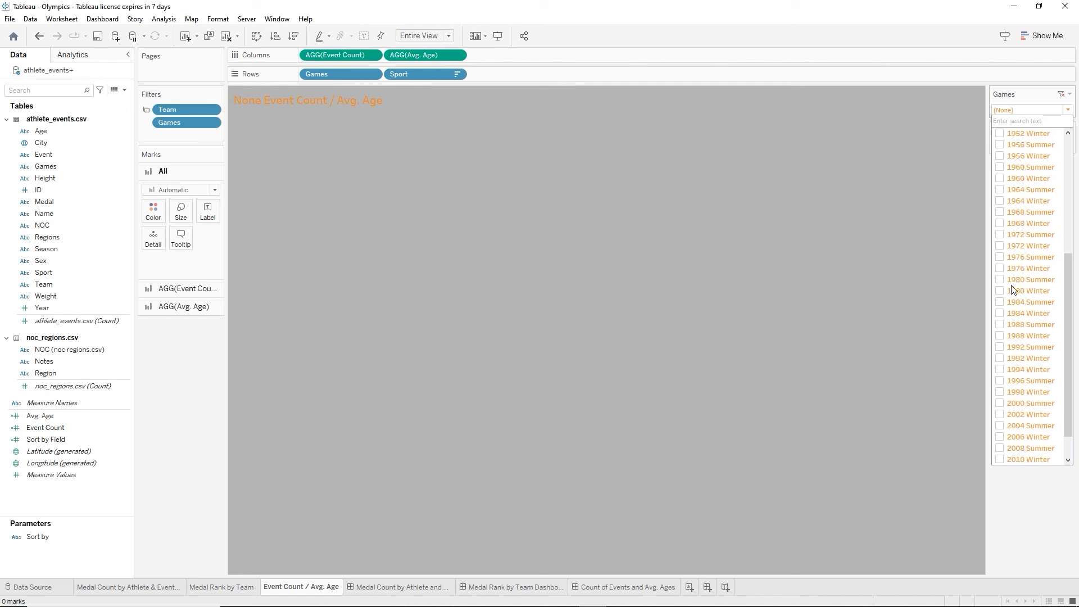
pyautogui.click(1000, 257)
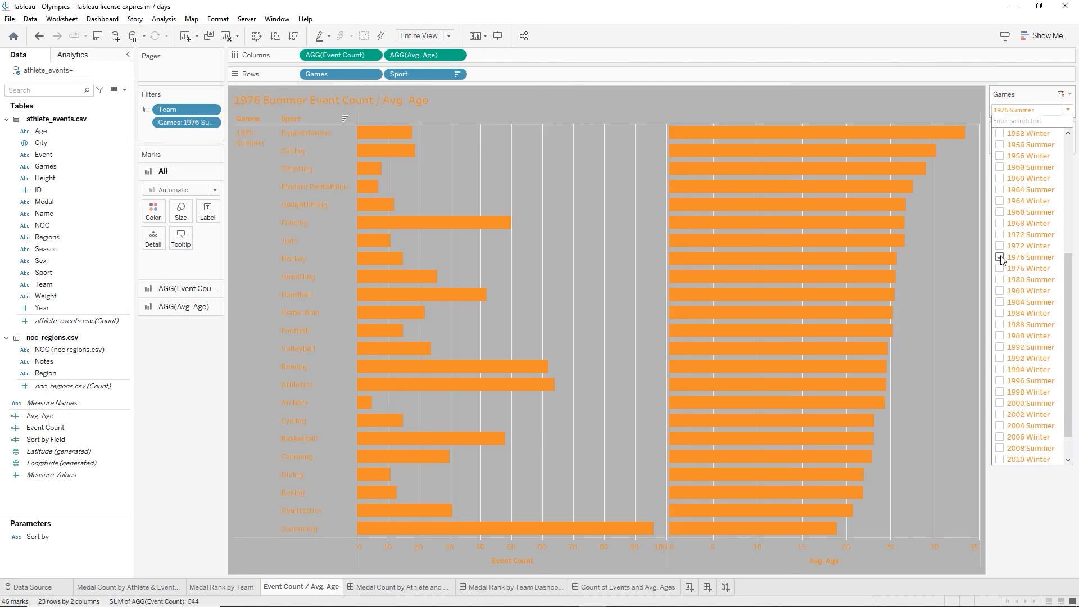
pyautogui.click(1000, 268)
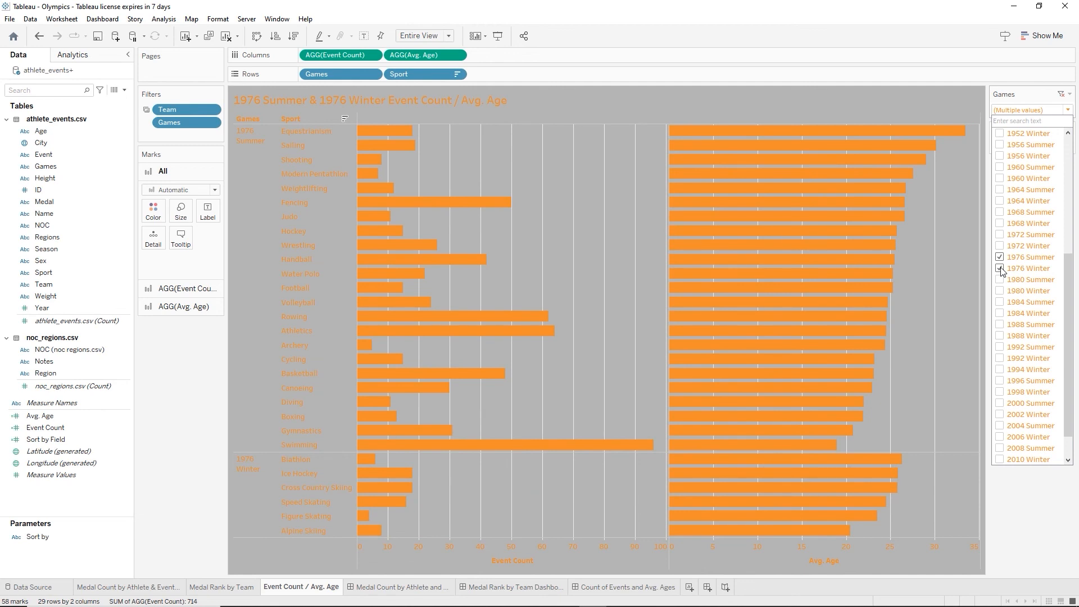
pyautogui.moveTo(785, 596)
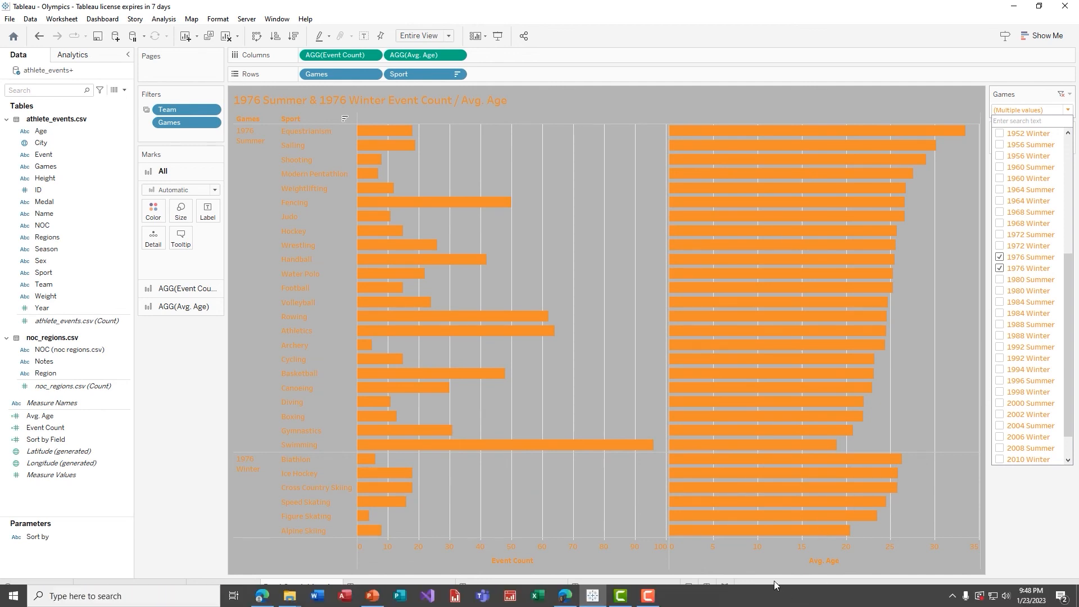
pyautogui.click(1036, 549)
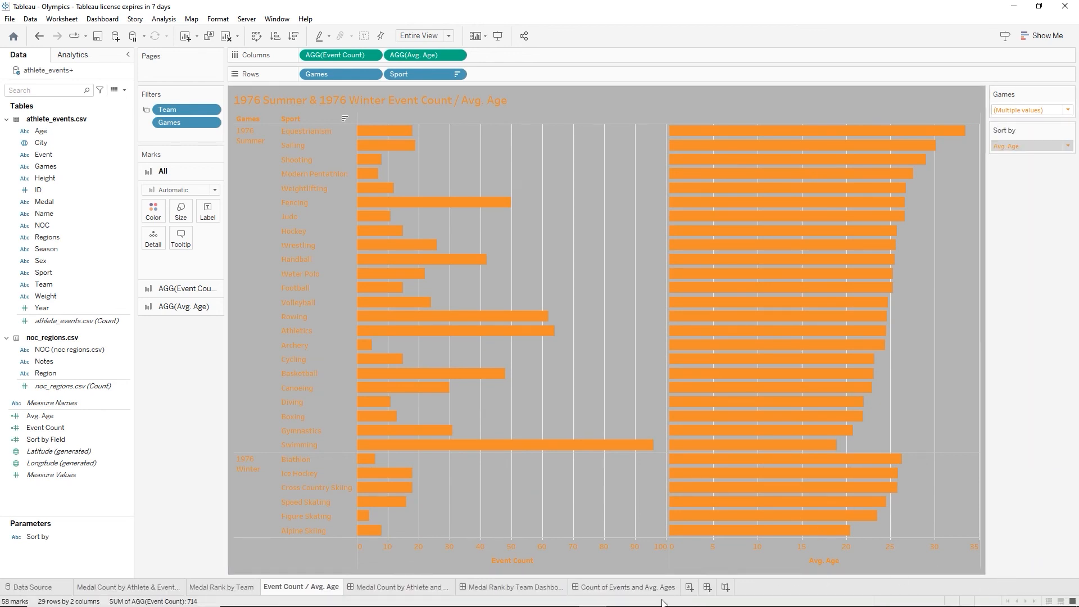
# Check the Count of Events and Avg. Ages and Medal Rank by Team dashboards, and save the workbook
pyautogui.click(621, 587)
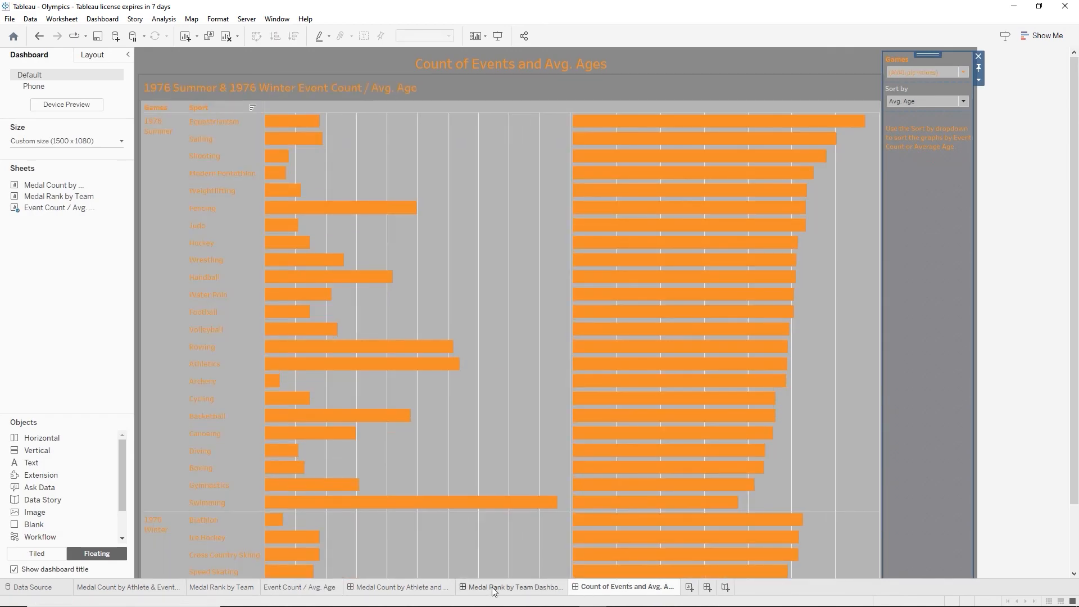
pyautogui.click(493, 588)
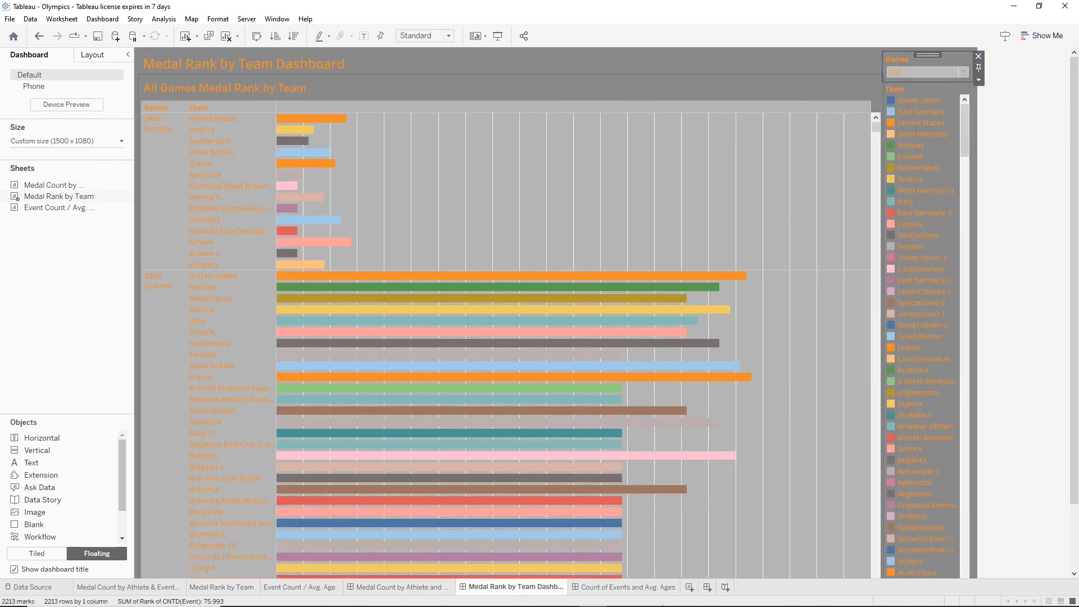
pyautogui.click(609, 590)
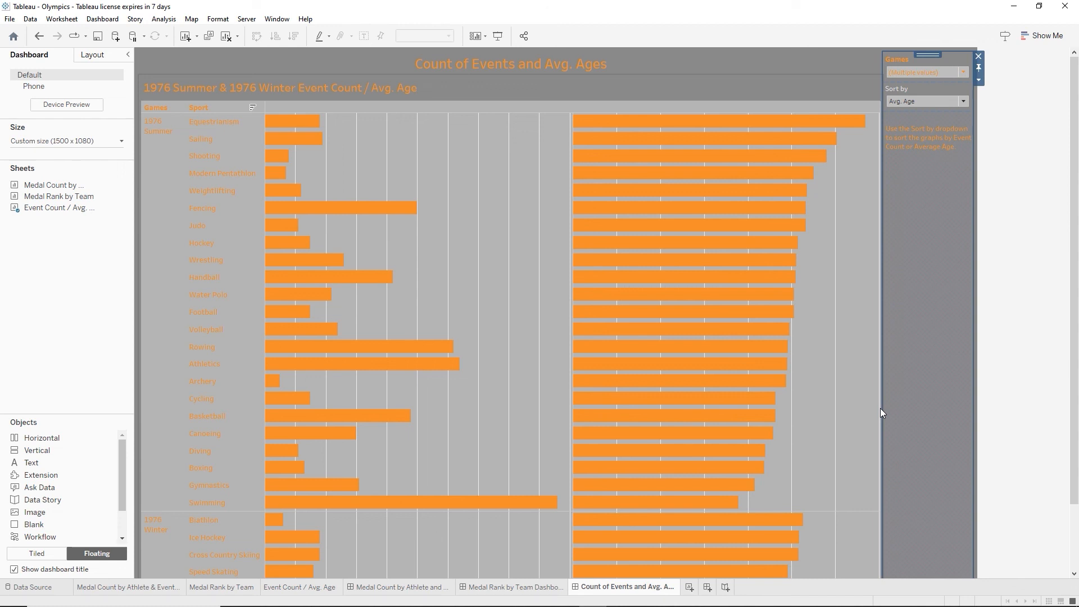
pyautogui.click(99, 37)
# Add a show/hide button for the Games filter on the Count of Events and Avg. Ages dashboard
pyautogui.click(732, 90)
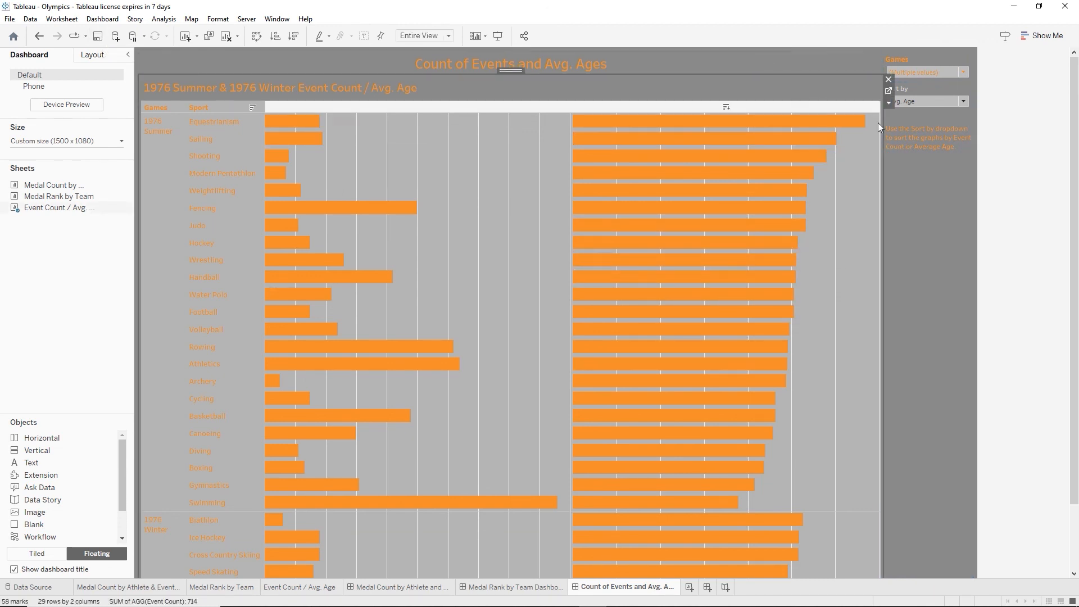
pyautogui.click(1025, 156)
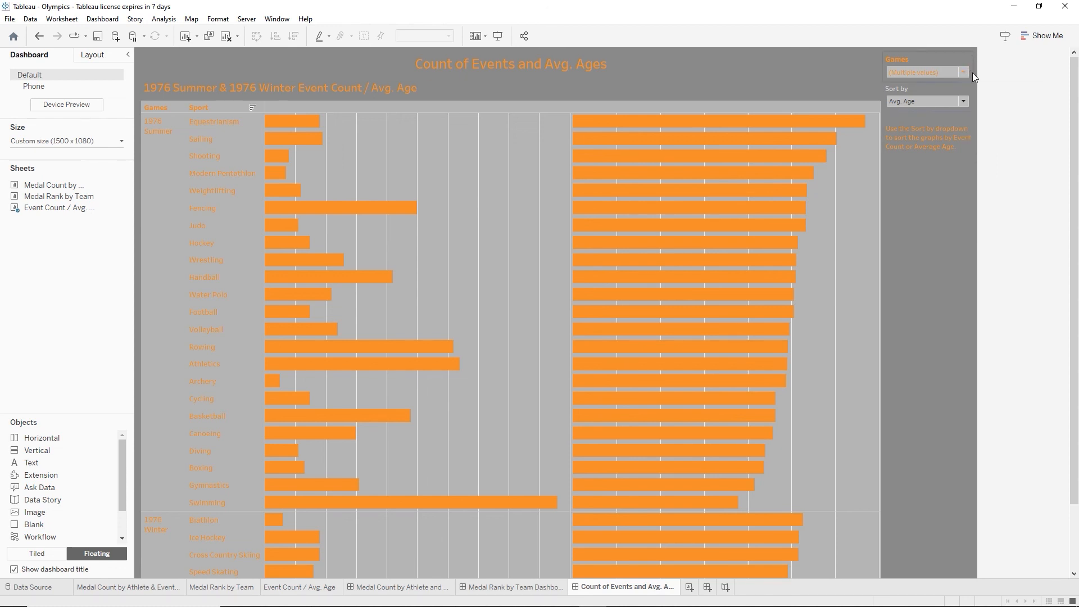
pyautogui.click(941, 60)
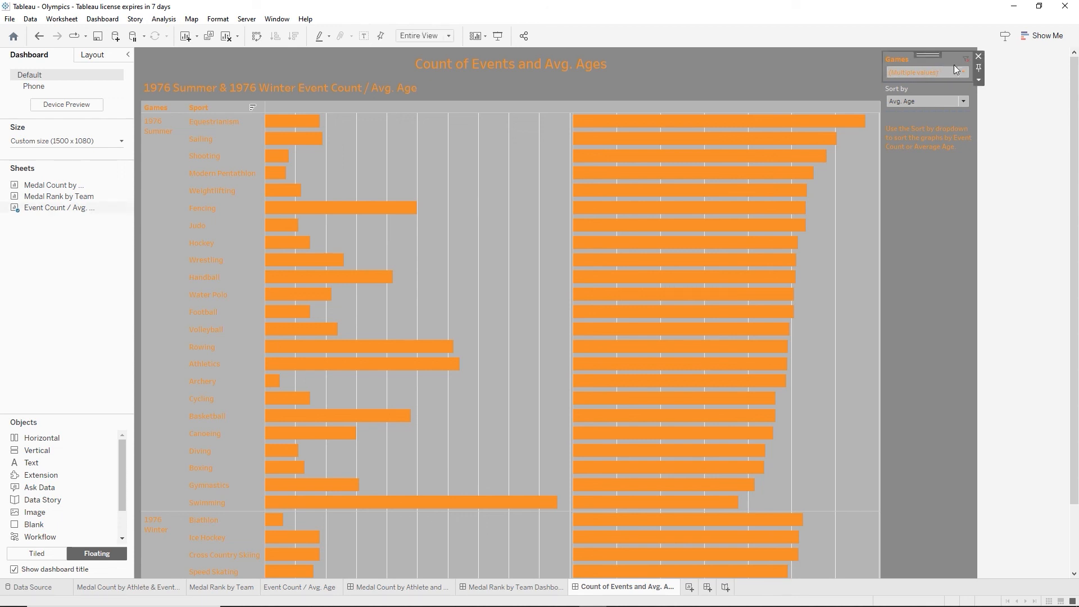
pyautogui.click(978, 82)
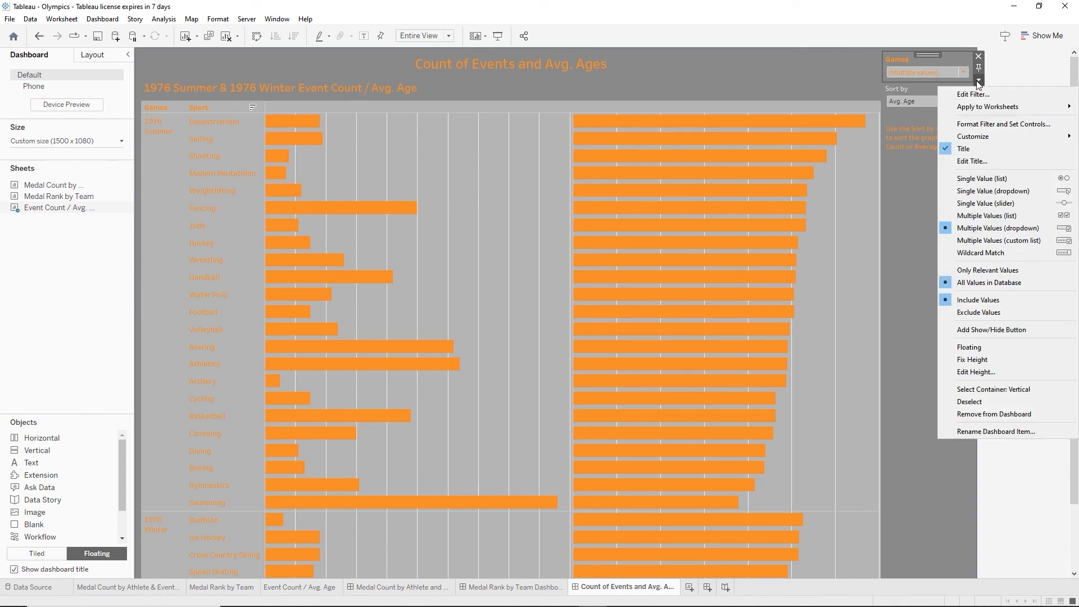
pyautogui.click(975, 331)
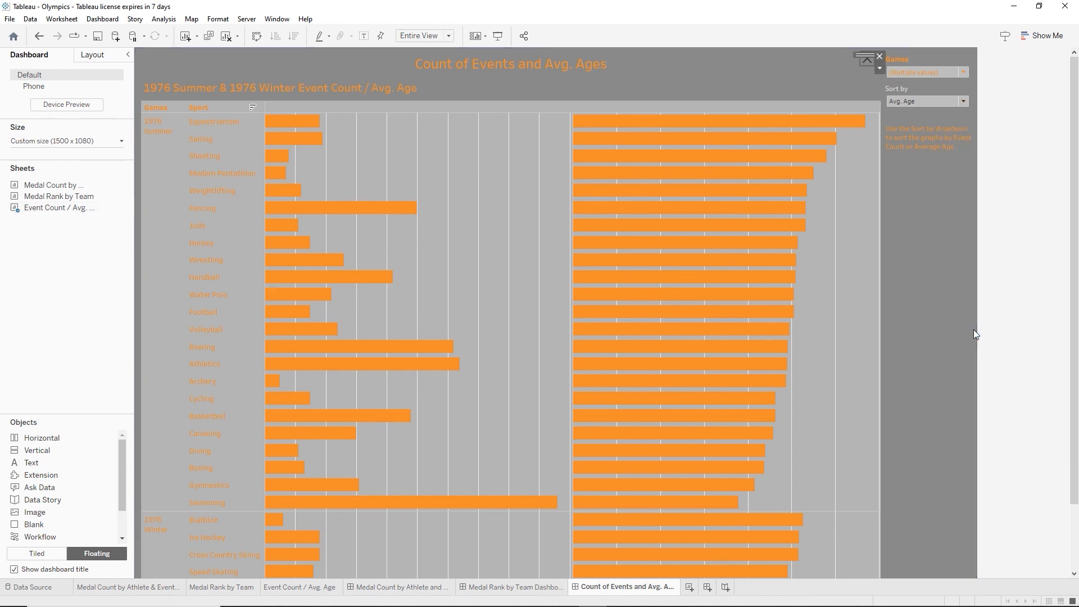
pyautogui.click(1025, 114)
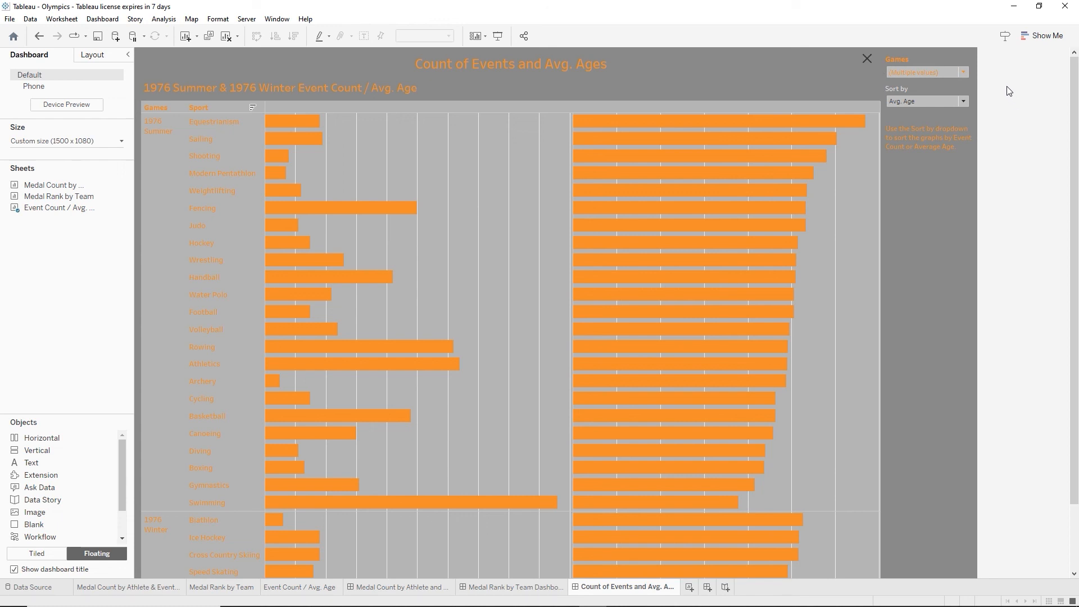
# Test the show/hide button by hiding the Games filter and showing it again on the Count of Events and Avg. Ages dashboard
pyautogui.keyDown('alt'); pyautogui.click(865, 58); pyautogui.keyUp('alt')
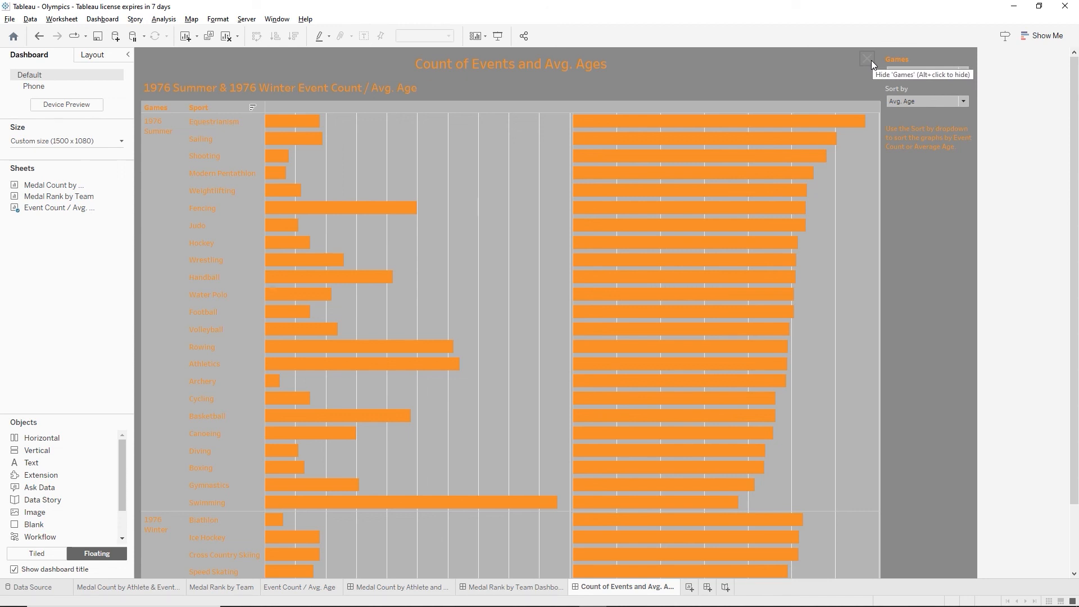
pyautogui.keyDown('alt'); pyautogui.click(871, 60); pyautogui.keyUp('alt')
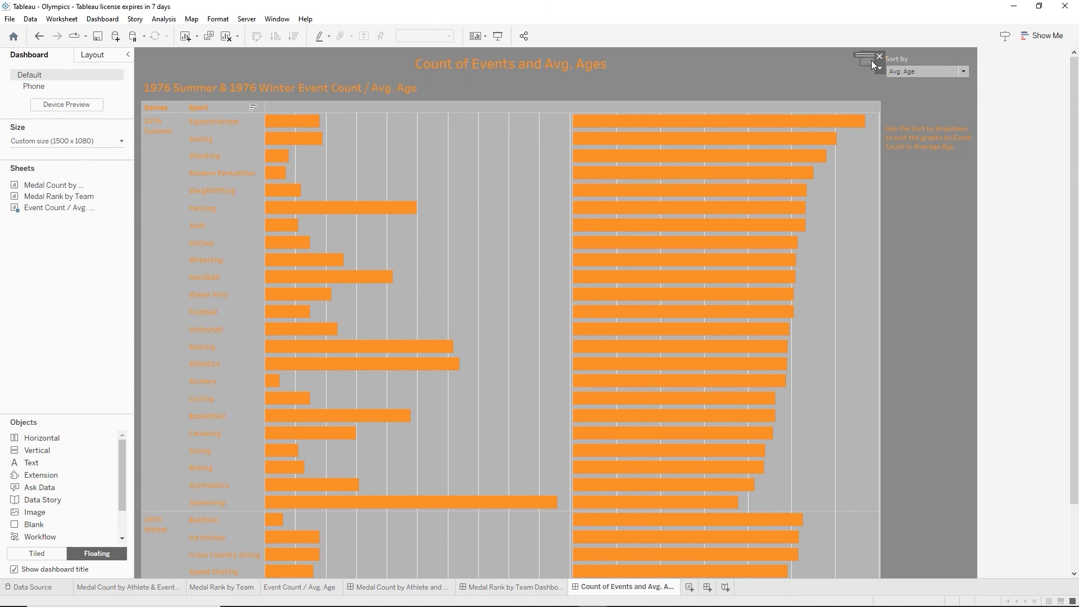
pyautogui.click(931, 250)
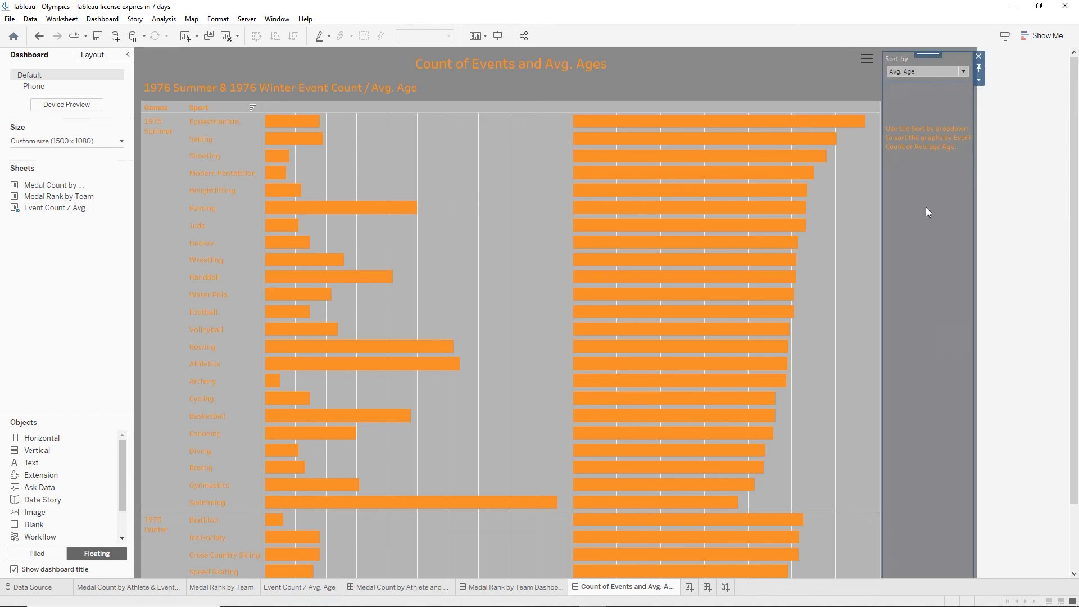
pyautogui.click(869, 61)
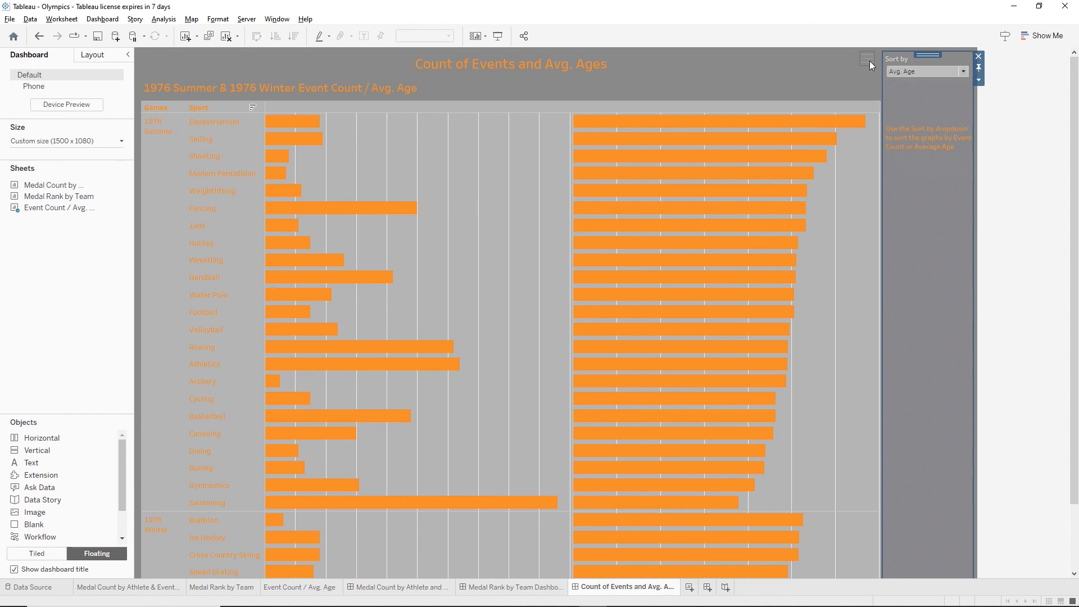
pyautogui.click(963, 258)
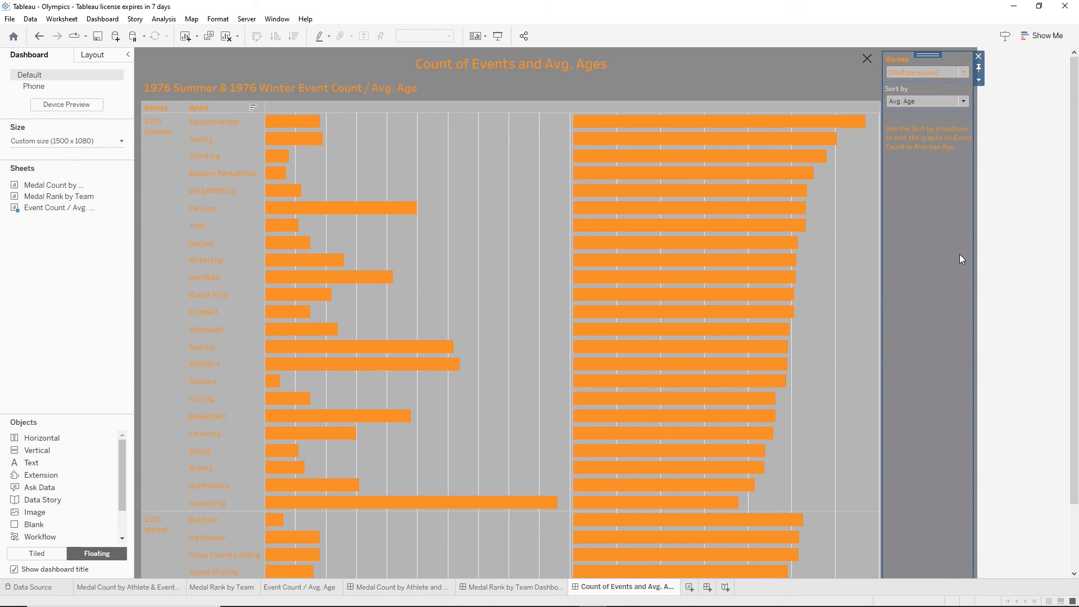
# Add a show/hide button for the Games filter on the Medal Count by Athlete and Events dashboard
pyautogui.click(402, 588)
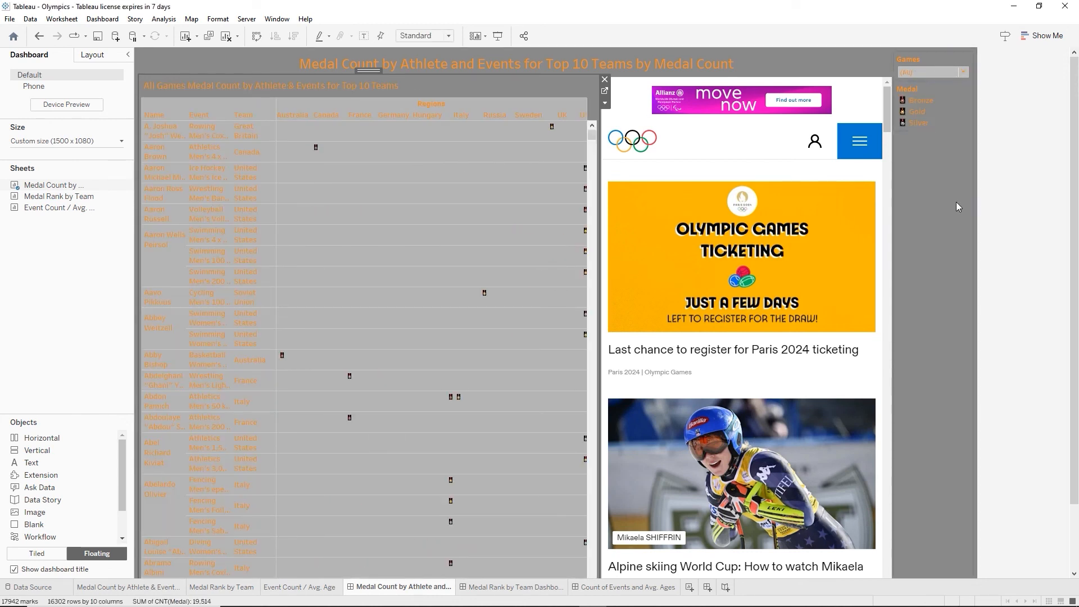
pyautogui.click(967, 90)
pyautogui.click(980, 82)
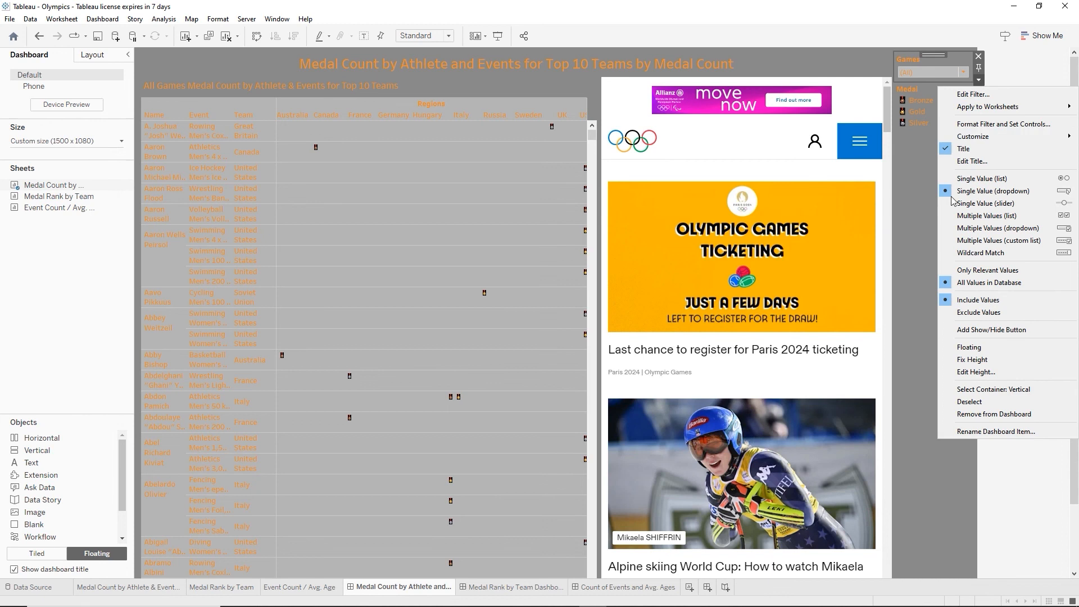
pyautogui.click(964, 335)
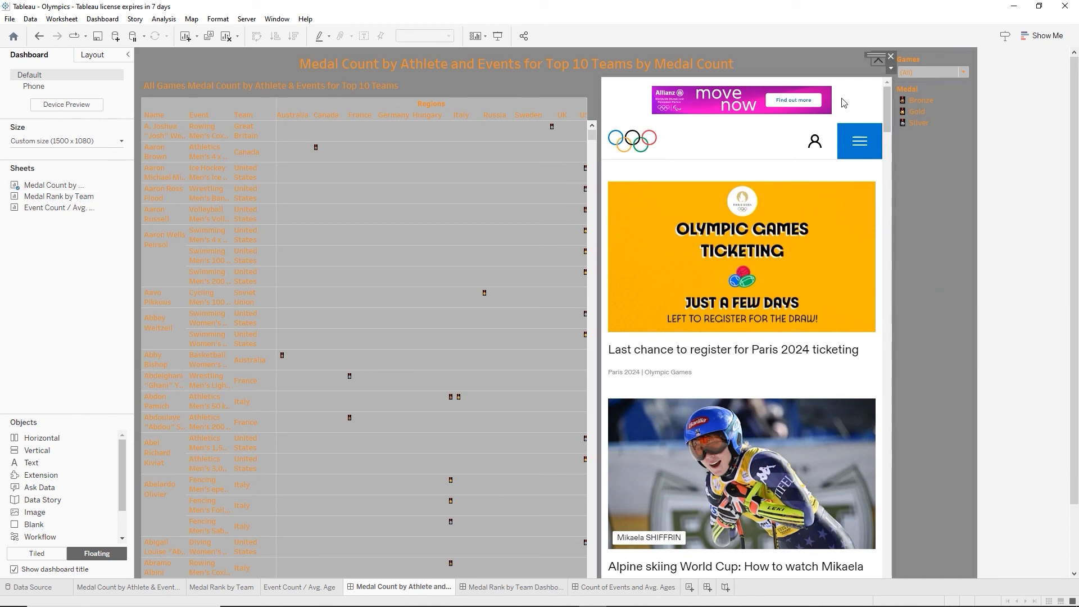
pyautogui.click(972, 182)
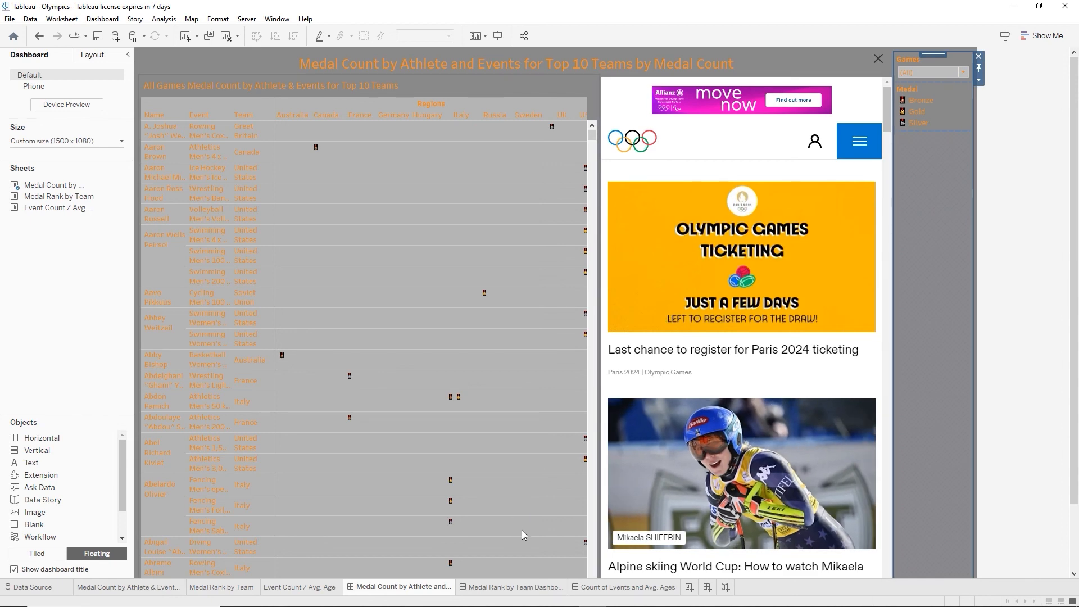
# Add a show/hide button for the Games filter on the Medal Rank by Team dashboard and save the workbook
pyautogui.click(499, 587)
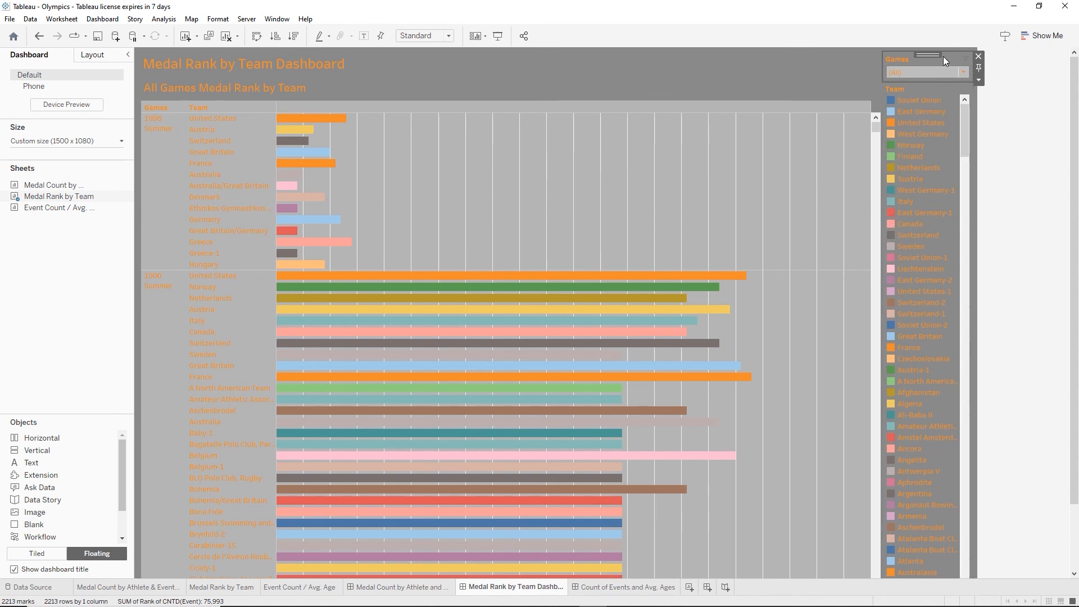
pyautogui.click(979, 80)
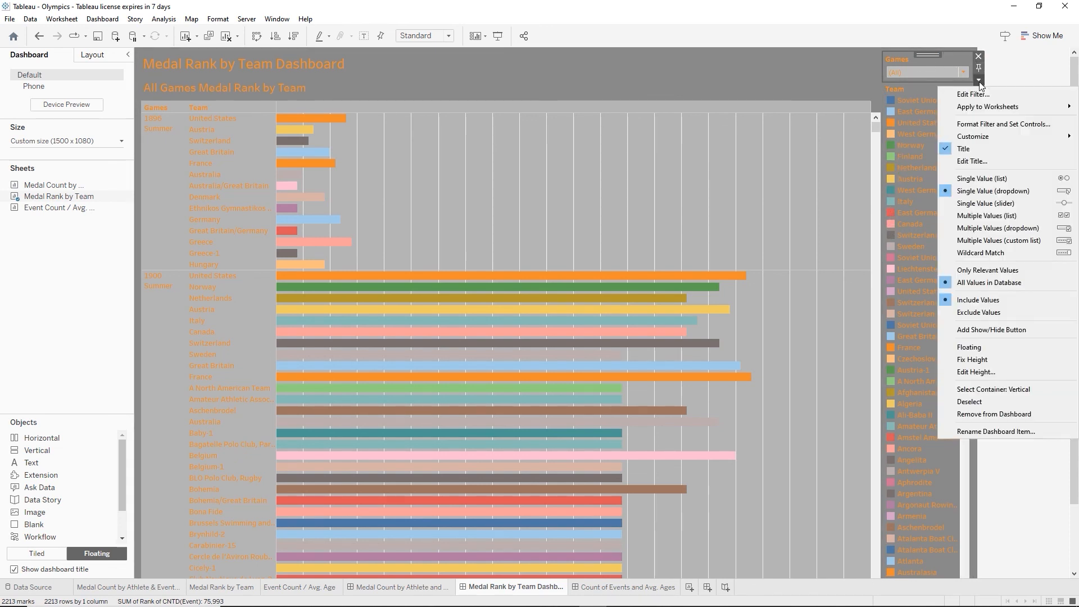
pyautogui.click(970, 330)
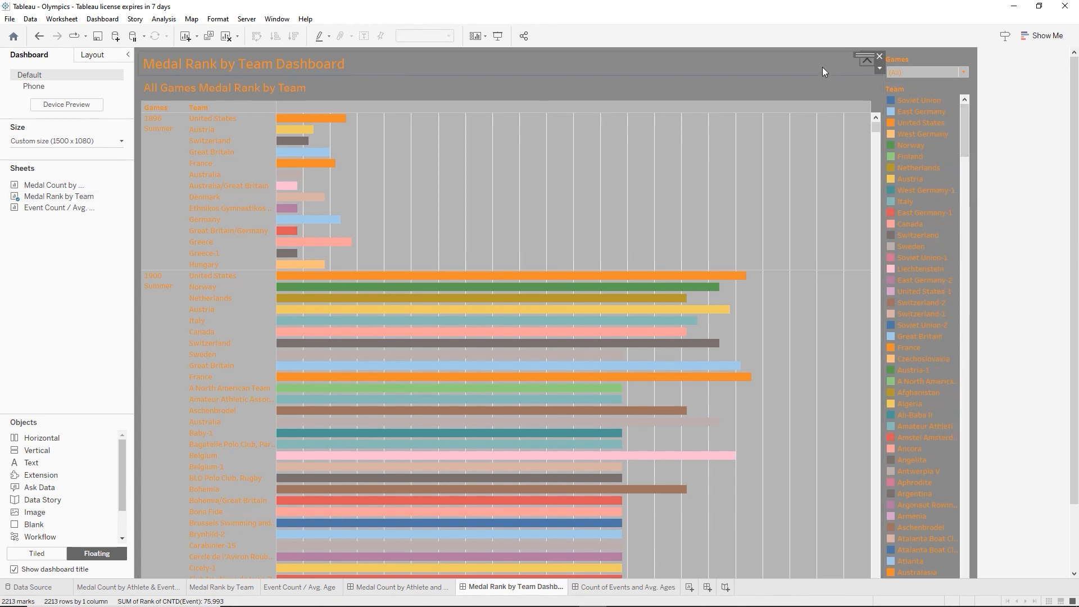
pyautogui.click(1012, 86)
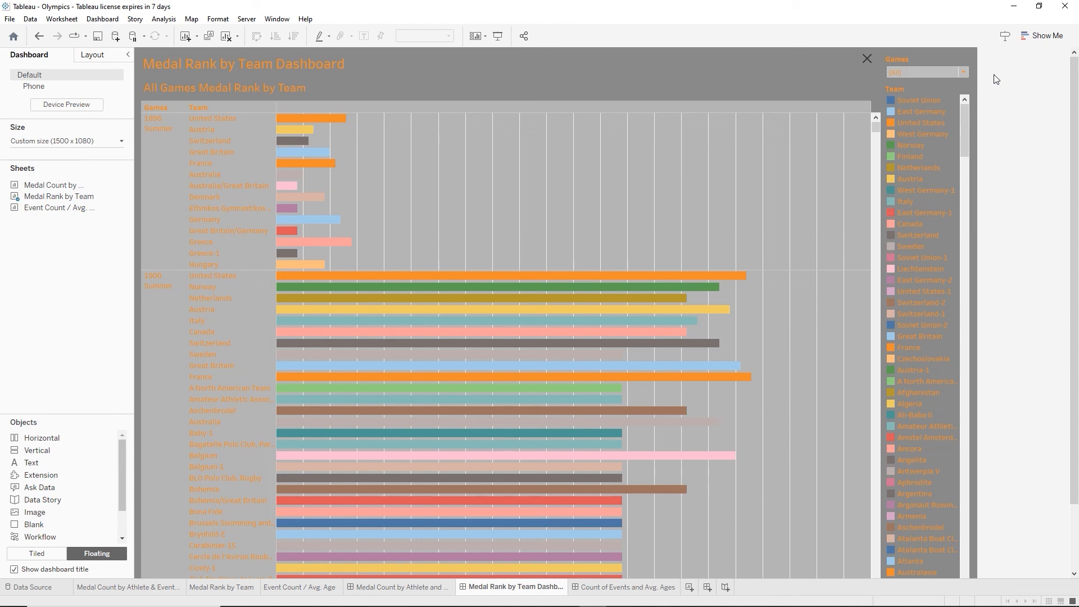
pyautogui.click(98, 37)
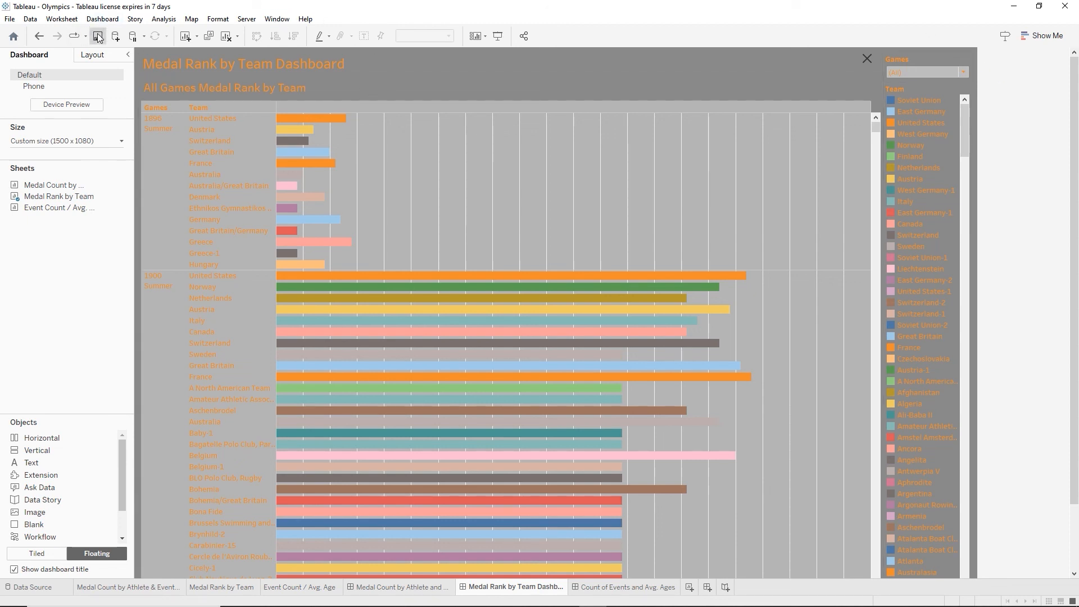